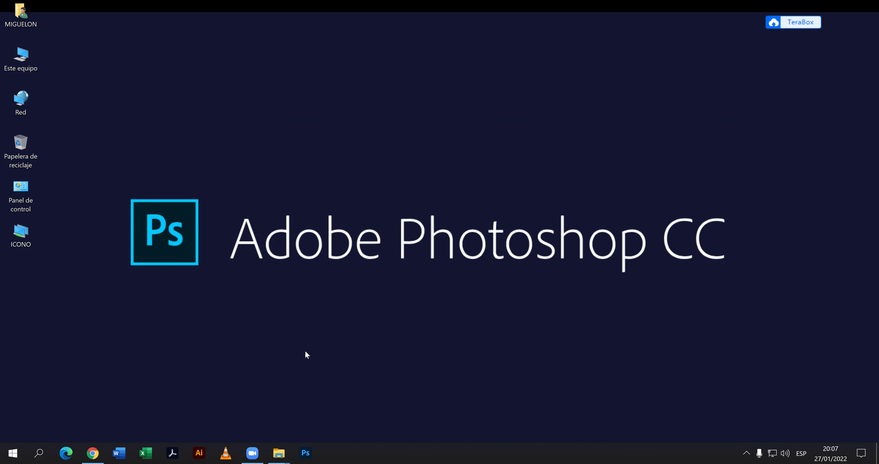
Launch Photoshop and return to the PHOTOSHOP AVANZADO folder in Google Drive.
click(312, 444)
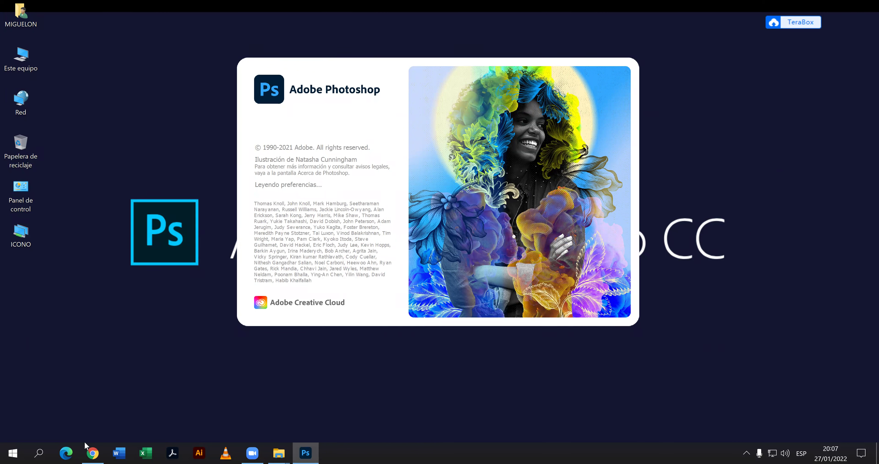
click(91, 452)
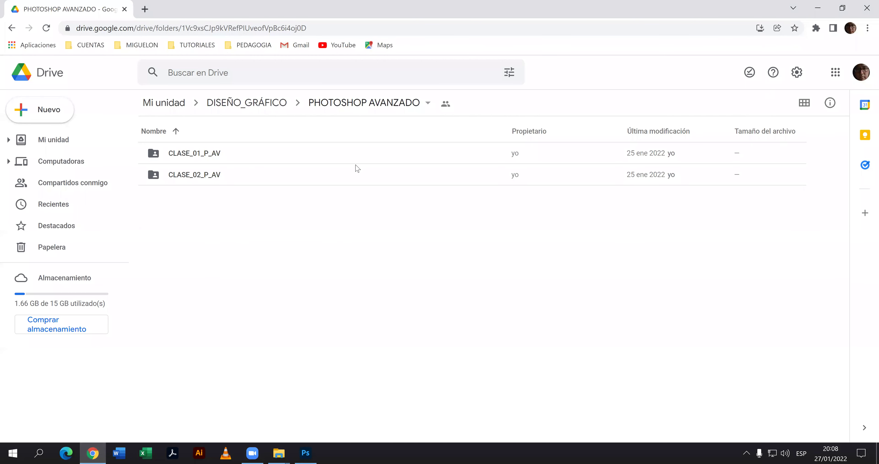
Open the CLASE_02_P_AV folder in Drive, then minimise Chrome to reveal Photoshop.
click(218, 177)
double_click(218, 176)
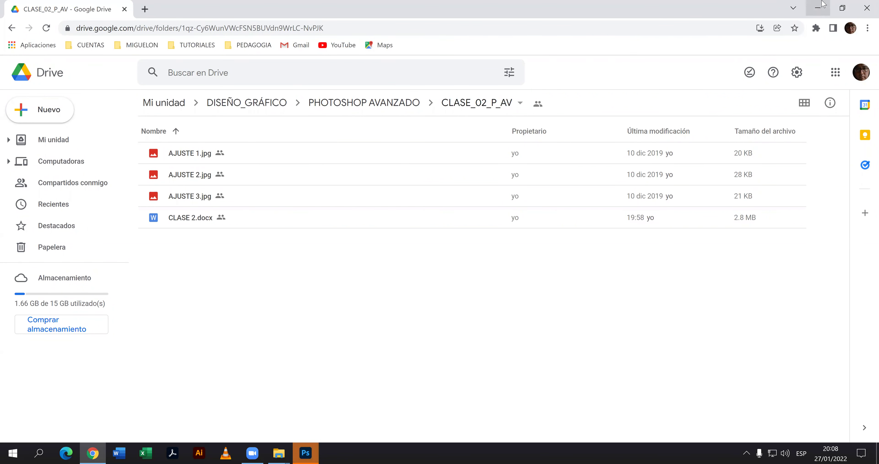
click(819, 7)
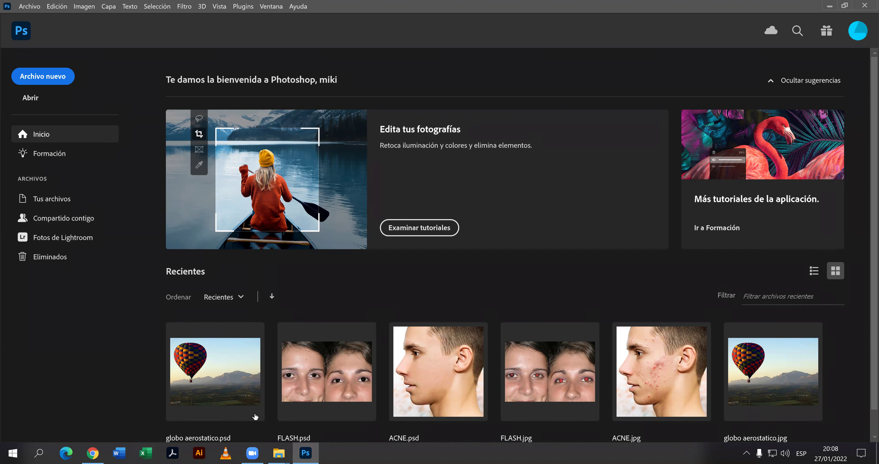
mouse_move(278, 452)
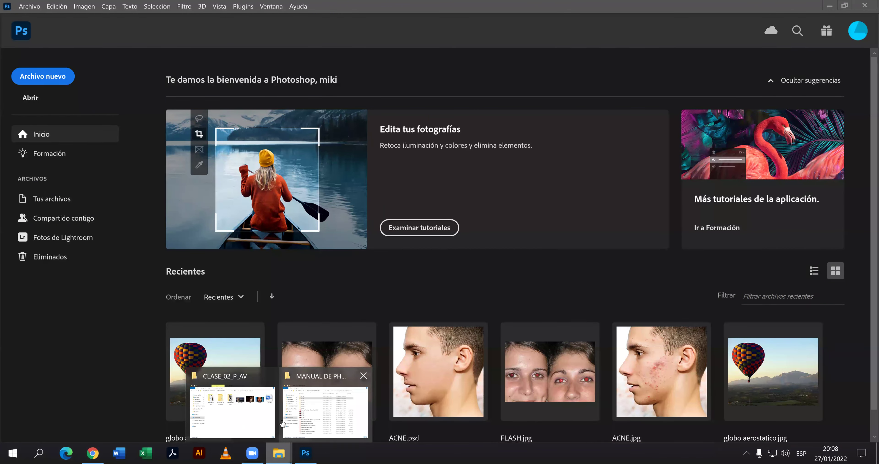
Open CLASE 2 from the CLASE_02_P_AV Explorer folder in Word and bring it forward.
click(235, 416)
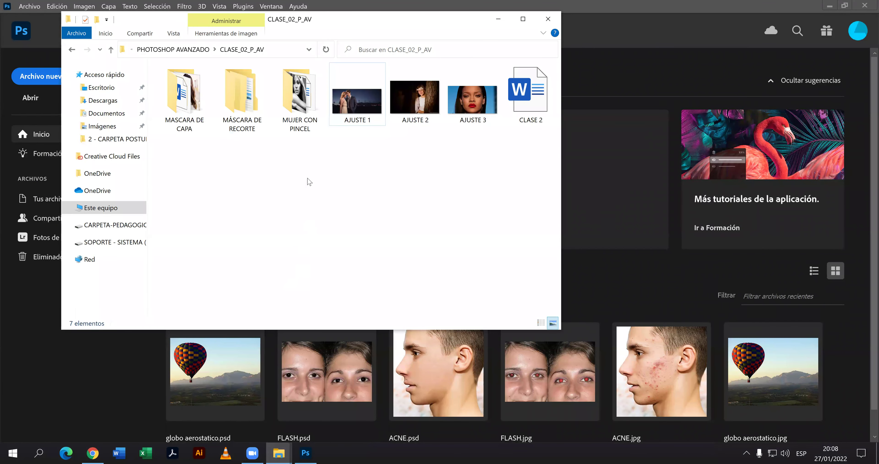
click(542, 98)
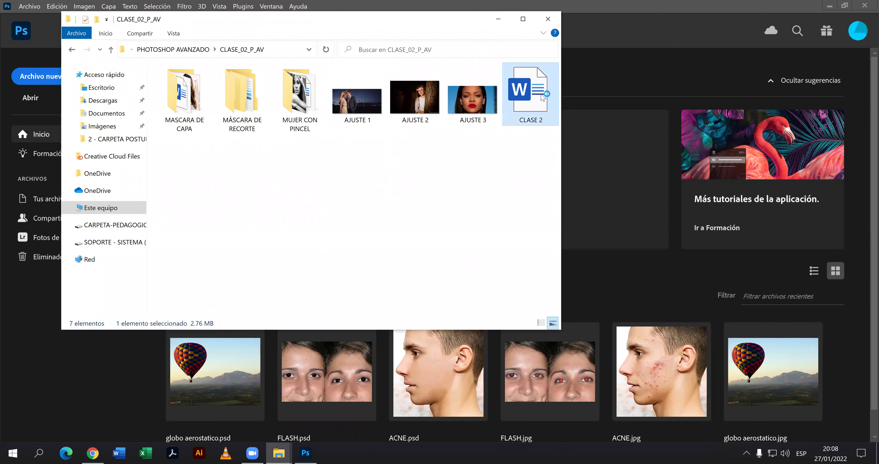
click(498, 20)
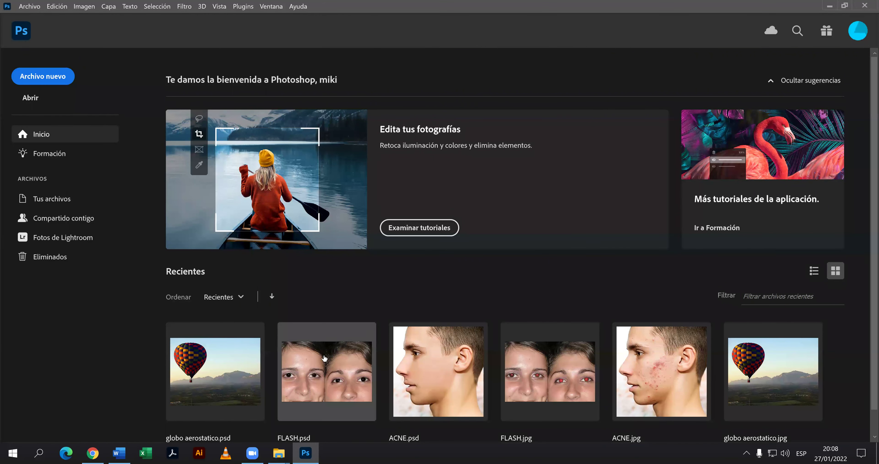
drag(116, 453, 322, 454)
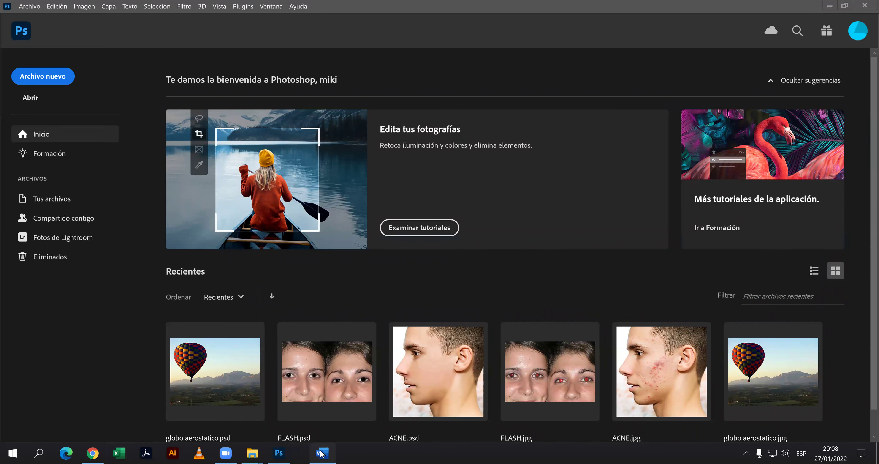
click(322, 454)
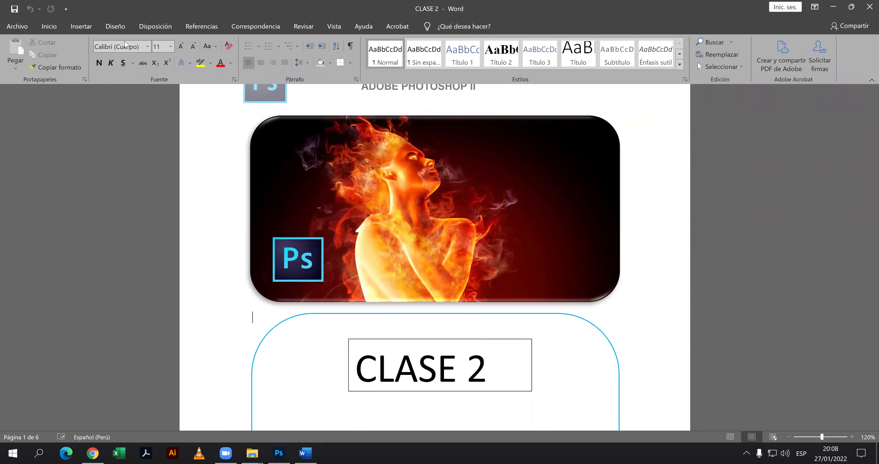
Collapse the ribbon and review the cover's MASCARAS topic list.
key(ctrl+F1)
scroll(486, 178, down, 2)
scroll(486, 178, down, 2)
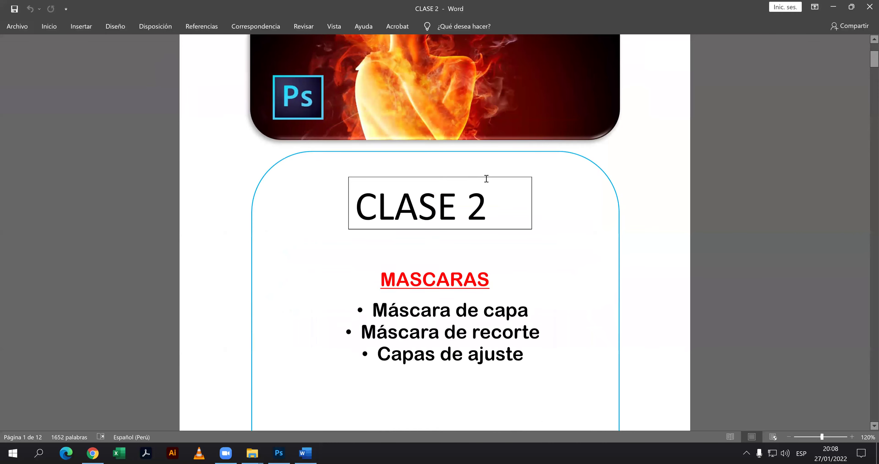
click(512, 274)
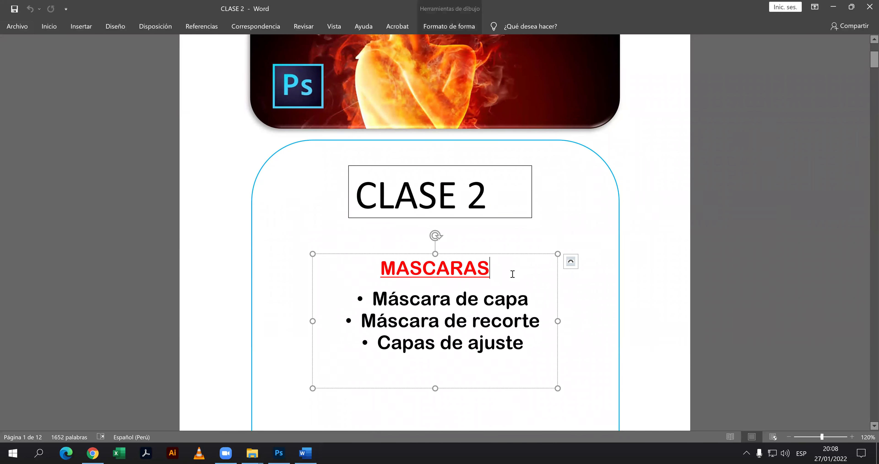
click(534, 336)
scroll(542, 329, down, 2)
scroll(537, 333, down, 2)
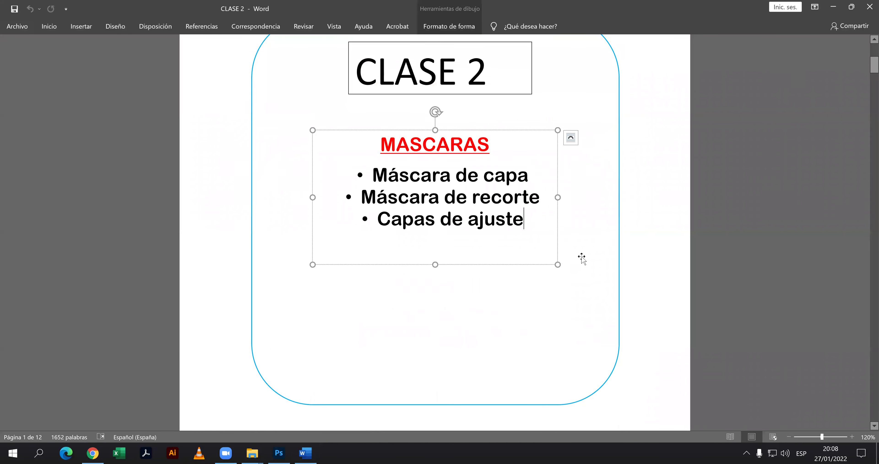
click(655, 230)
Scroll down to page 2's introduction to clipping masks.
ctrl+scroll(627, 239, up, 1)
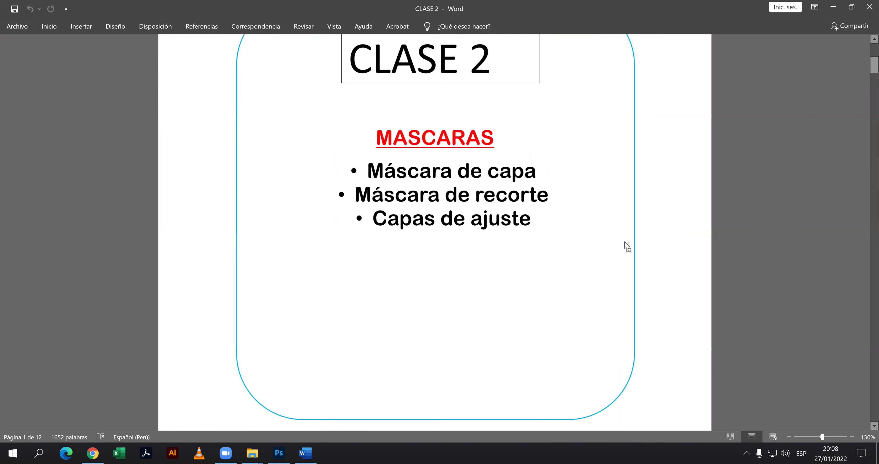
ctrl+scroll(620, 247, up, 1)
scroll(618, 252, down, 1)
scroll(614, 259, down, 4)
scroll(611, 269, down, 2)
scroll(611, 267, down, 2)
scroll(607, 265, down, 2)
scroll(580, 252, down, 2)
mouse_move(252, 245)
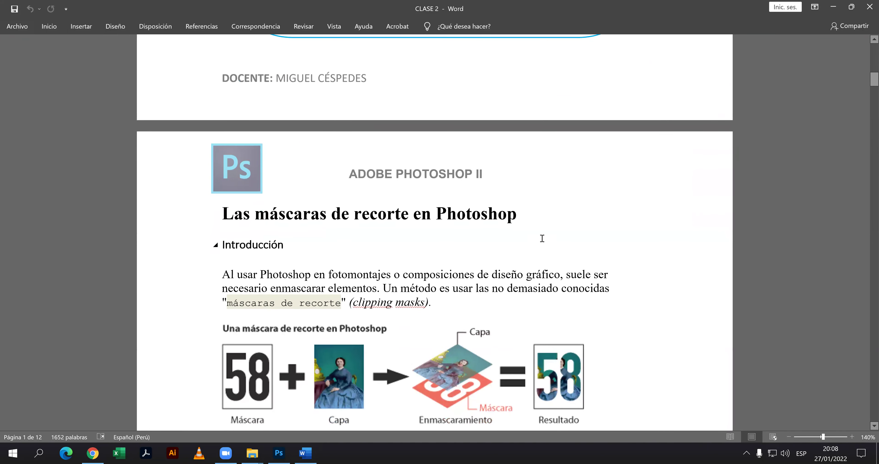
click(543, 222)
click(434, 301)
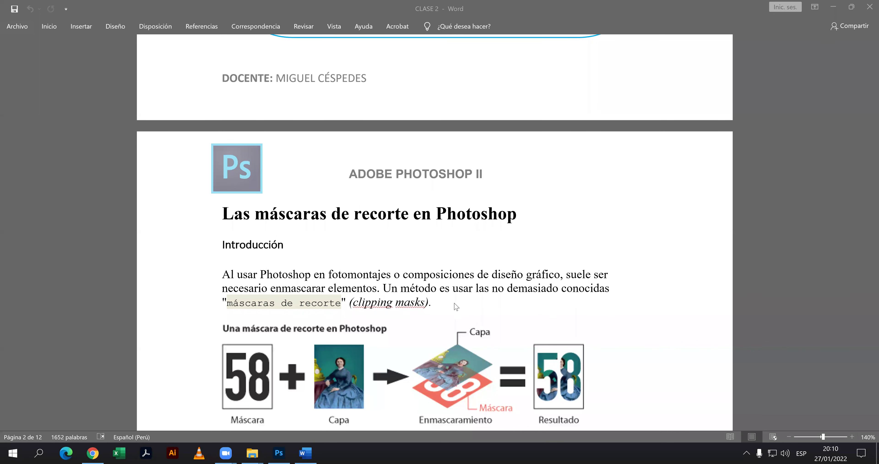
scroll(442, 307, down, 2)
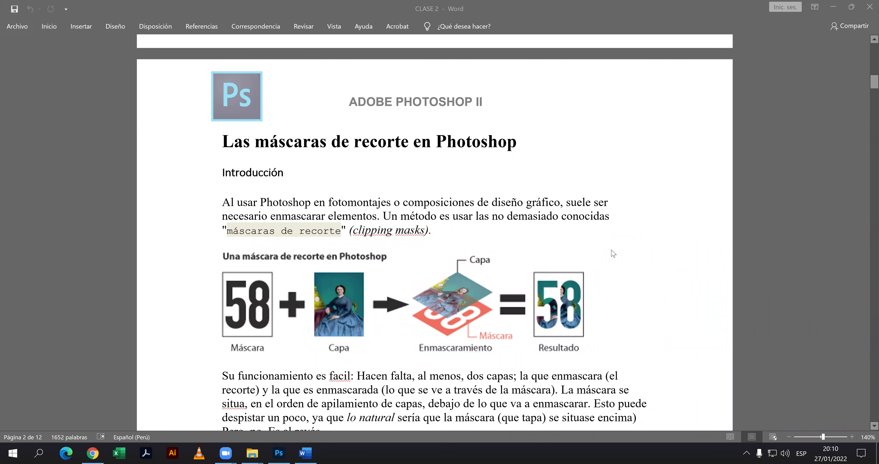
scroll(615, 266, down, 2)
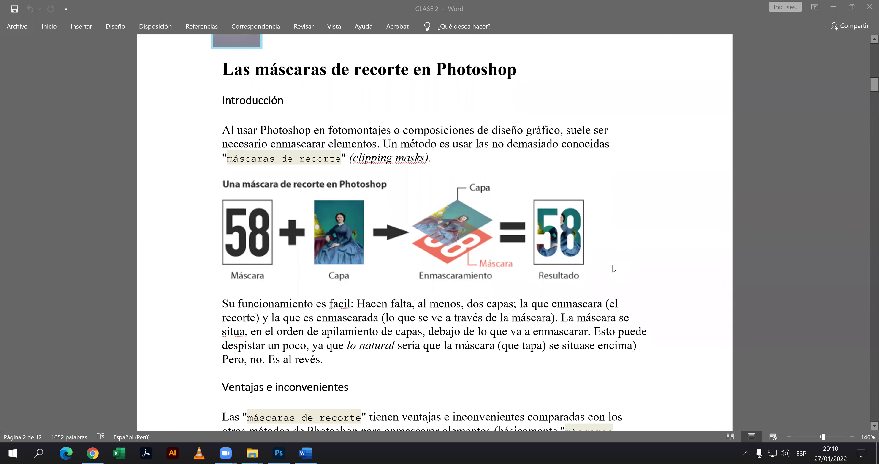
scroll(611, 273, down, 1)
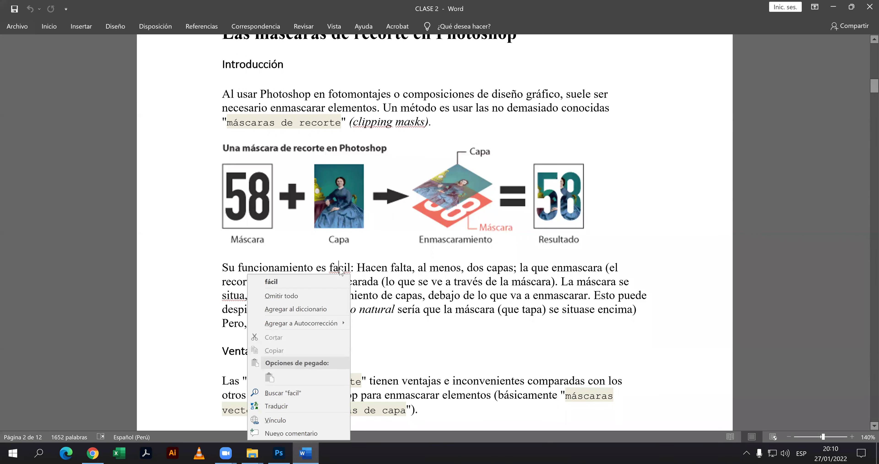
Correct 'facil' to 'fácil' and 'situa' to 'sitúa' from the spelling suggestions.
right_click(339, 269)
click(326, 281)
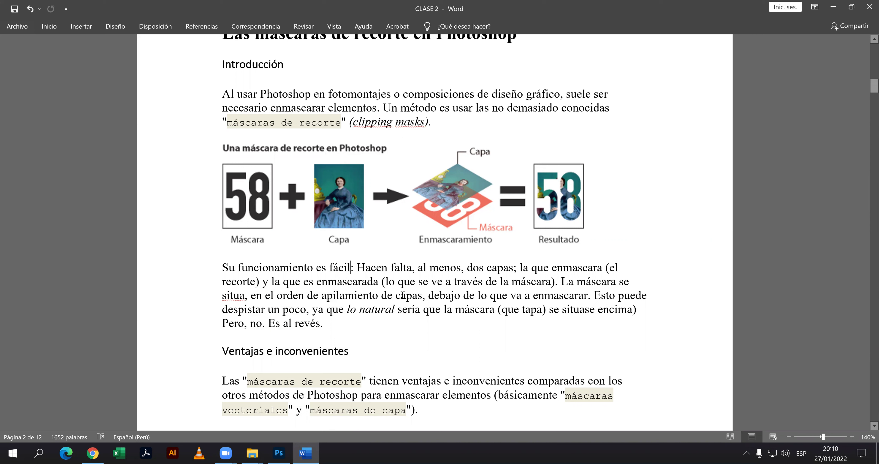
right_click(241, 295)
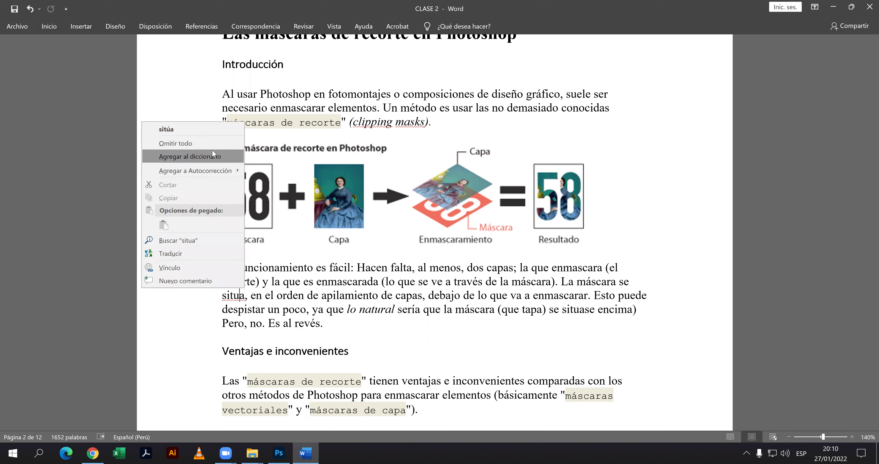
click(208, 130)
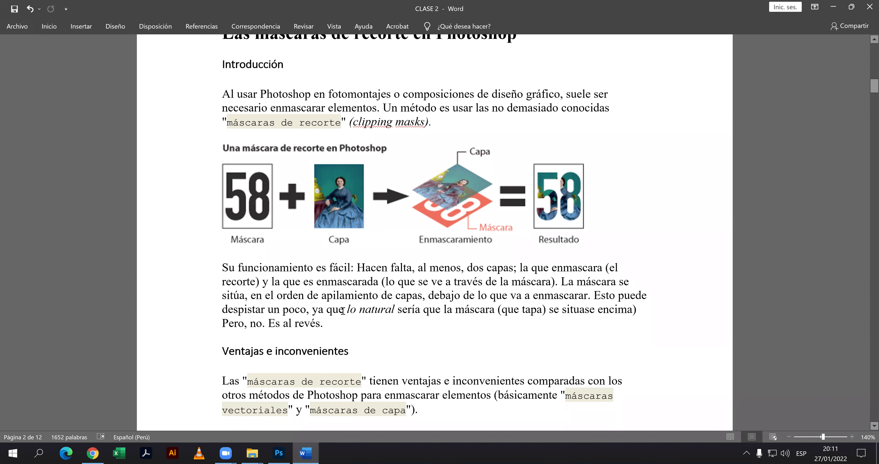
Scroll further through the tutorial and correct 'màs' to 'más'.
scroll(343, 310, down, 1)
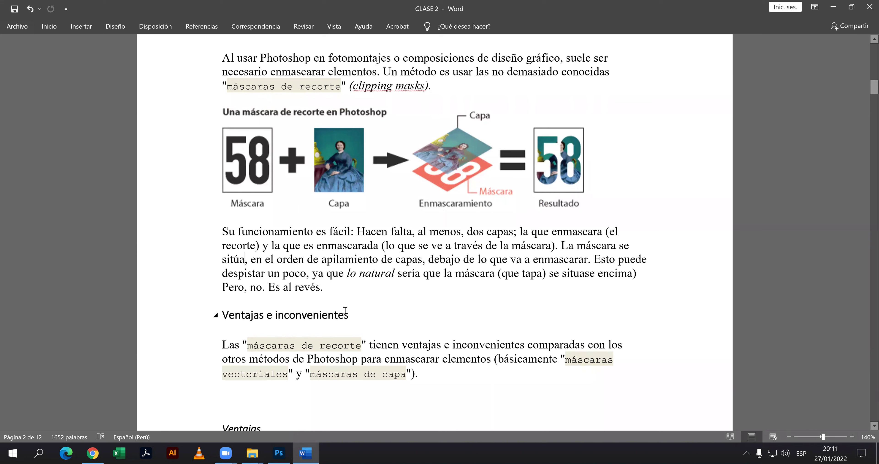
scroll(343, 308, down, 1)
scroll(341, 310, down, 1)
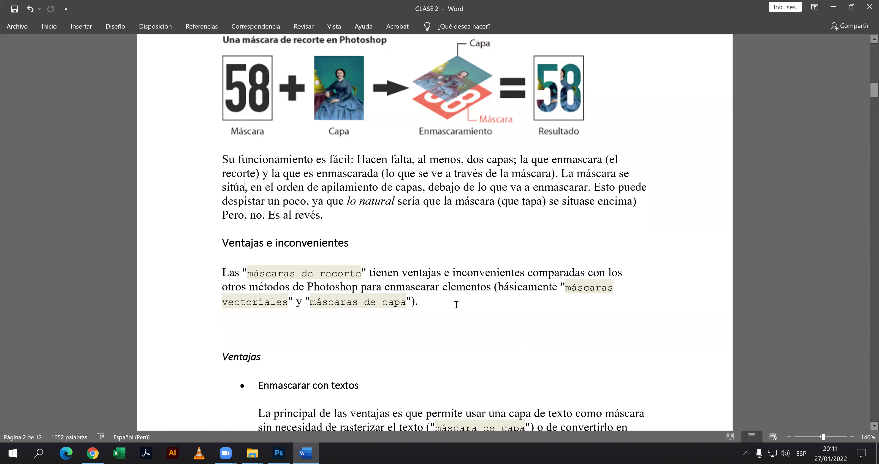
scroll(456, 304, down, 1)
scroll(456, 305, down, 1)
scroll(455, 304, down, 1)
scroll(453, 303, down, 1)
scroll(453, 304, down, 1)
scroll(453, 305, down, 1)
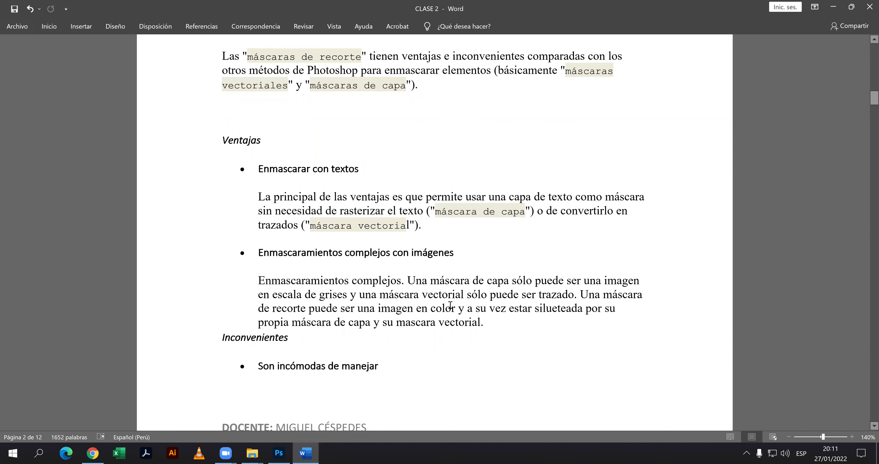
scroll(449, 309, down, 1)
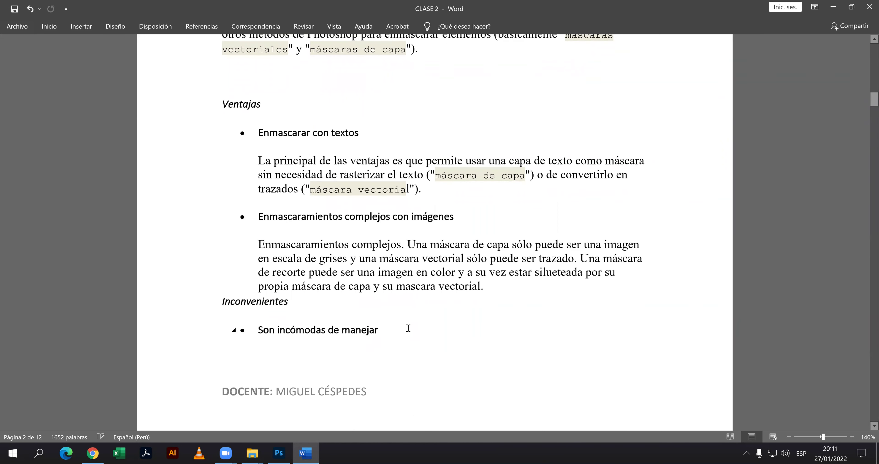
scroll(408, 328, down, 1)
scroll(392, 320, down, 4)
scroll(358, 307, down, 1)
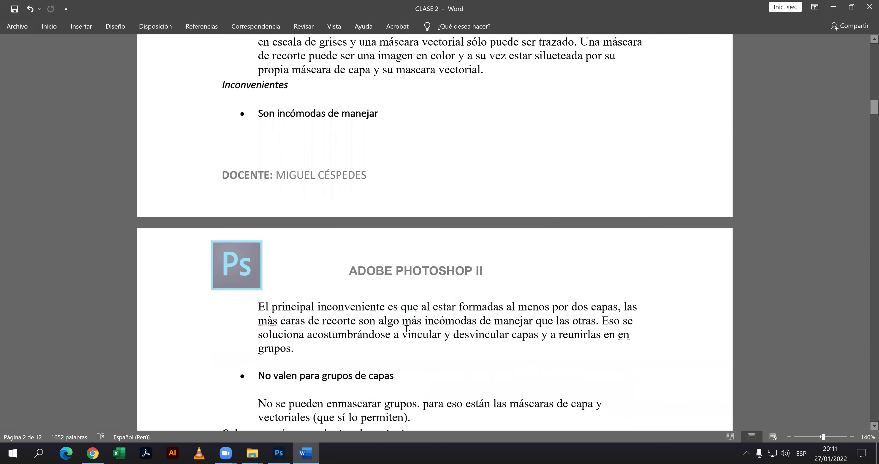
scroll(327, 296, down, 2)
right_click(273, 250)
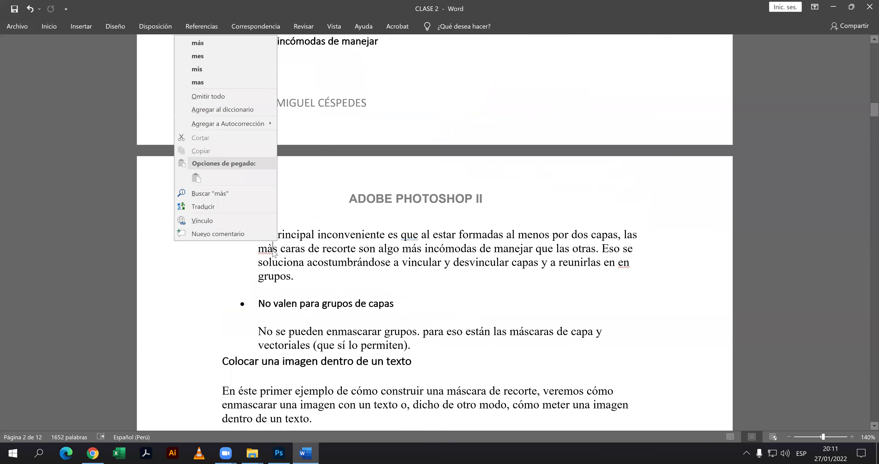
click(243, 45)
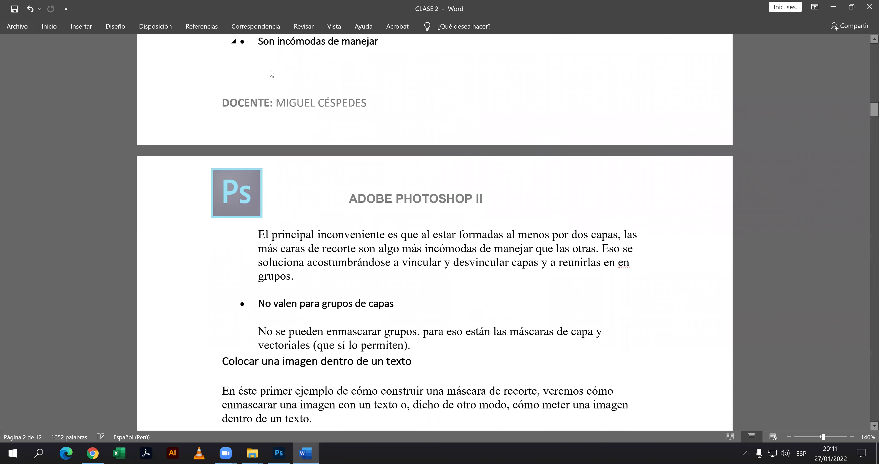
Scroll on to page 3's 'Colocar una imagen dentro de un texto' section.
scroll(459, 324, down, 1)
scroll(455, 322, down, 1)
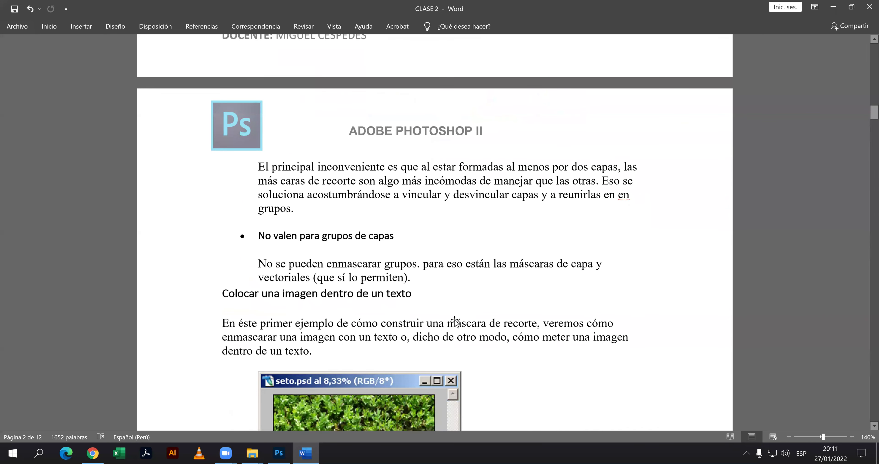
scroll(455, 321, down, 1)
scroll(453, 324, down, 1)
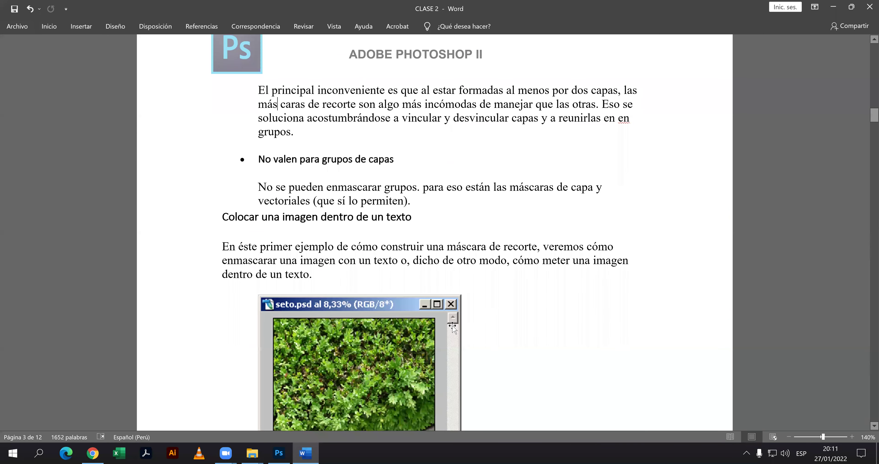
scroll(451, 327, down, 1)
scroll(450, 326, down, 1)
scroll(450, 326, down, 1)
scroll(449, 324, down, 1)
scroll(449, 325, down, 1)
scroll(448, 325, down, 1)
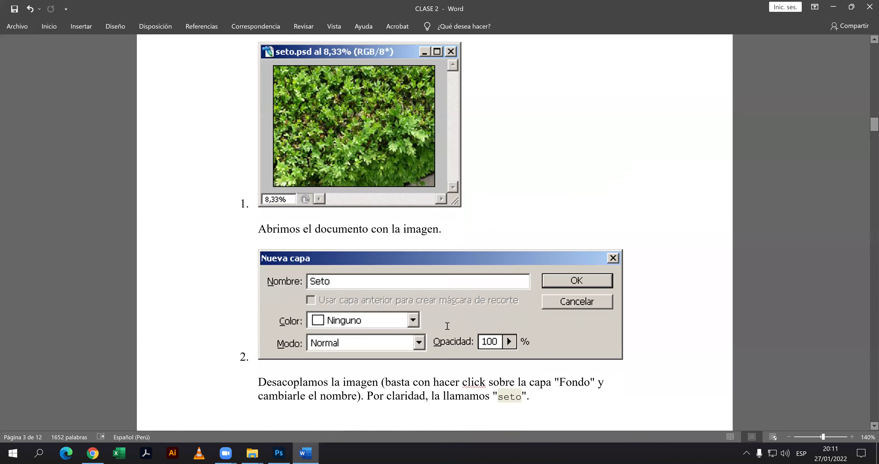
scroll(447, 326, down, 2)
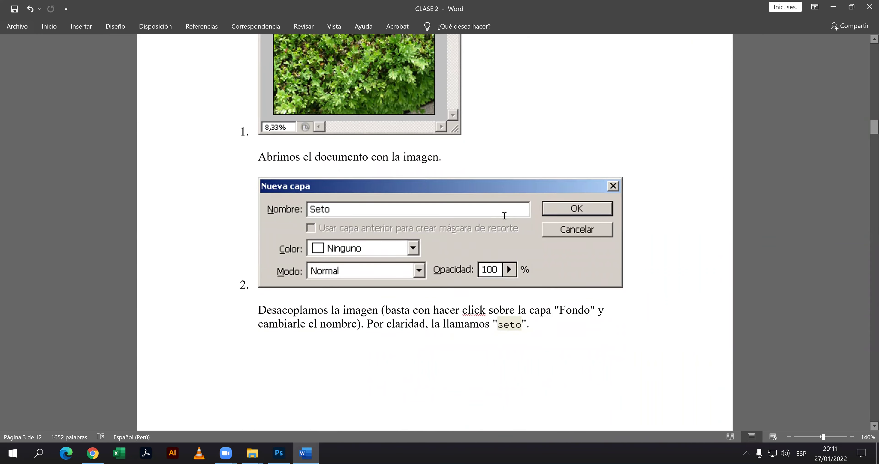
scroll(504, 215, up, 1)
scroll(502, 211, up, 2)
scroll(500, 210, up, 1)
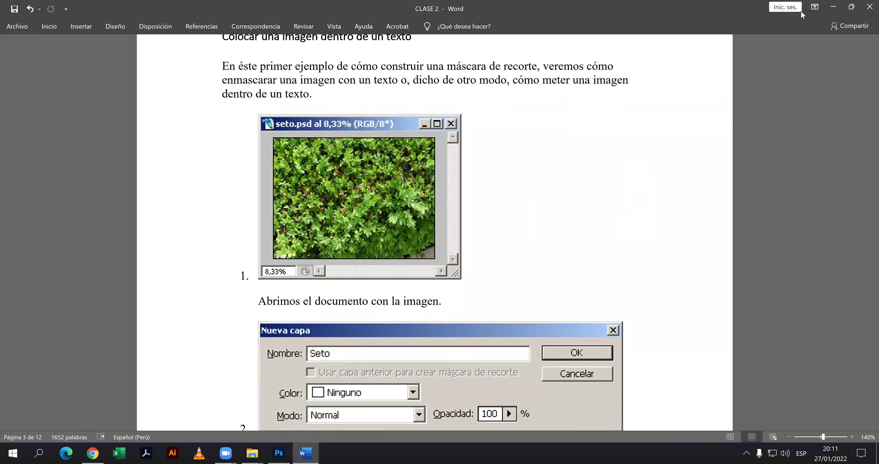
In Photoshop's General preferences (Ctrl+K), restore all warning dialogs and enable Restaurar preferencias al salir.
click(832, 8)
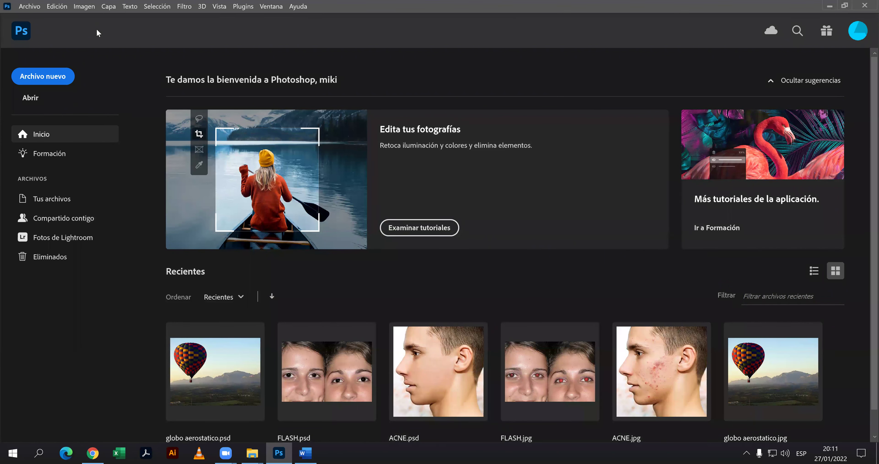
key(ctrl+k)
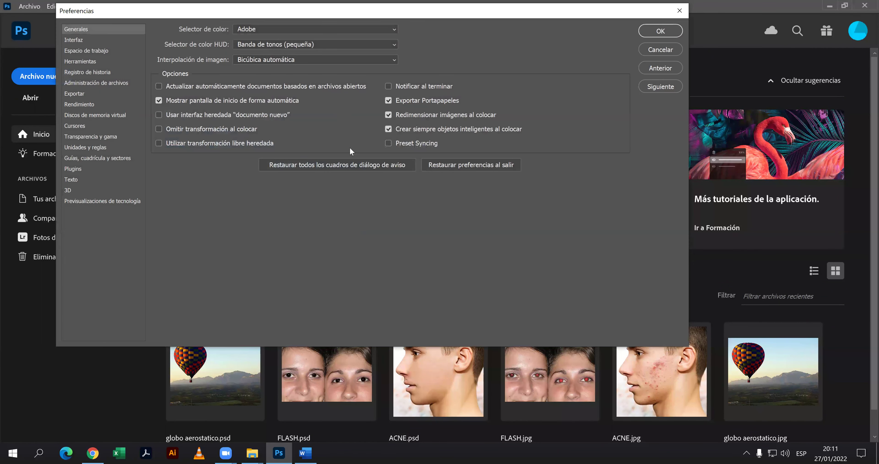
click(318, 166)
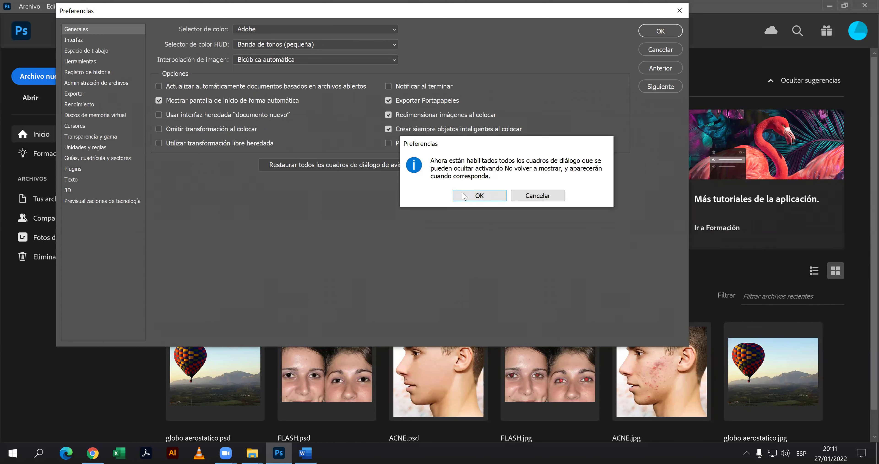
click(472, 195)
click(465, 169)
click(478, 188)
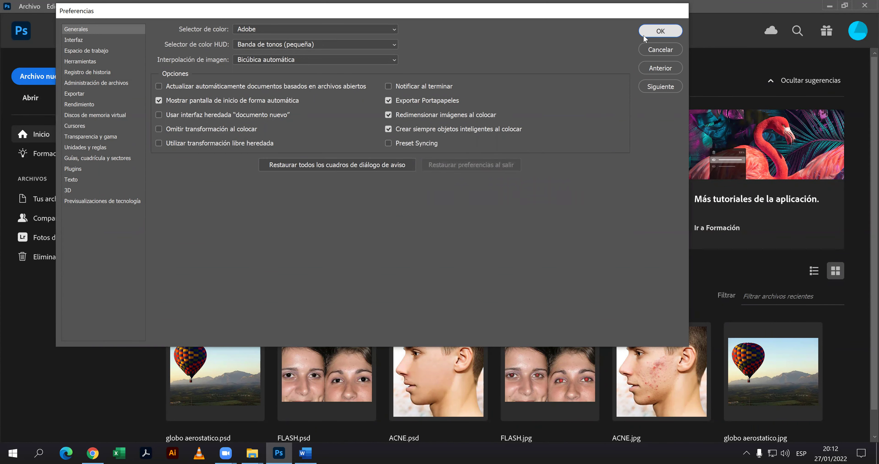
click(646, 37)
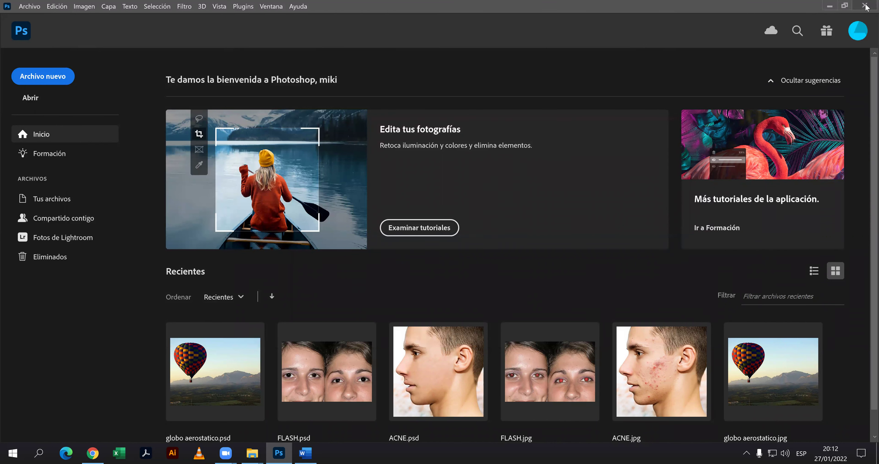
Close and relaunch Photoshop, then select AJUSTE 1 in the CLASE_02_P_AV Explorer folder.
click(828, 7)
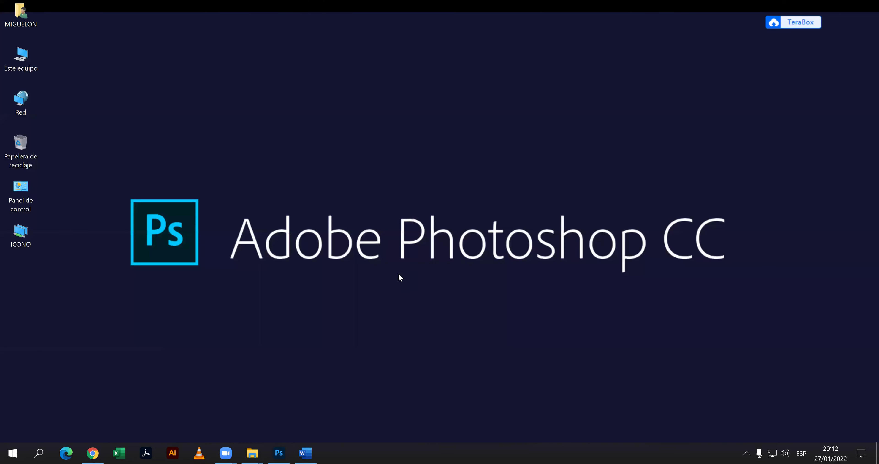
click(290, 449)
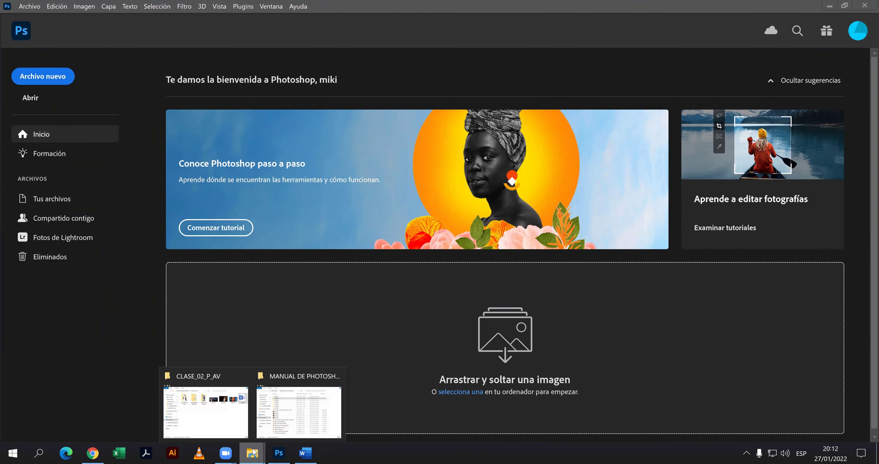
click(205, 406)
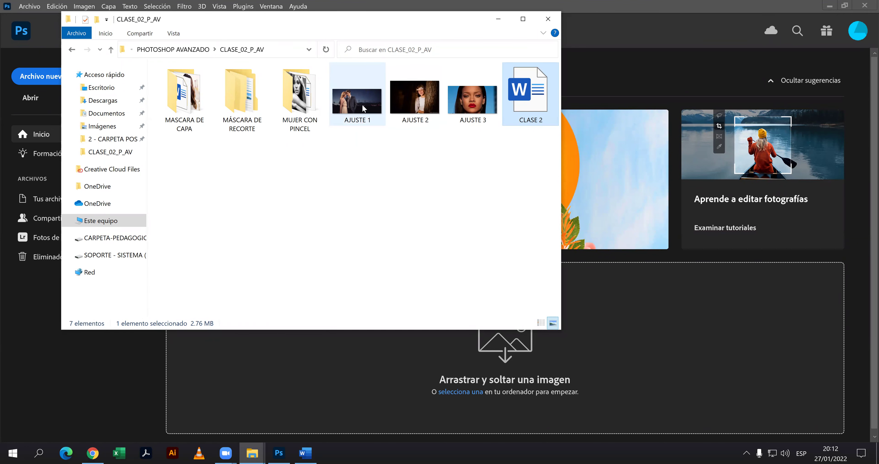
click(368, 108)
Drop AJUSTE 1.jpg into Photoshop without its colour profile and unlock Fondo into Capa 0.
drag(630, 301, 630, 300)
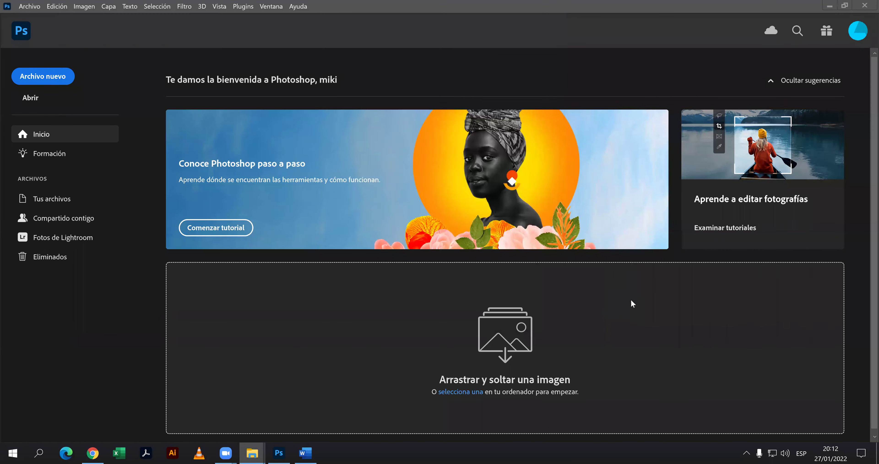
click(515, 216)
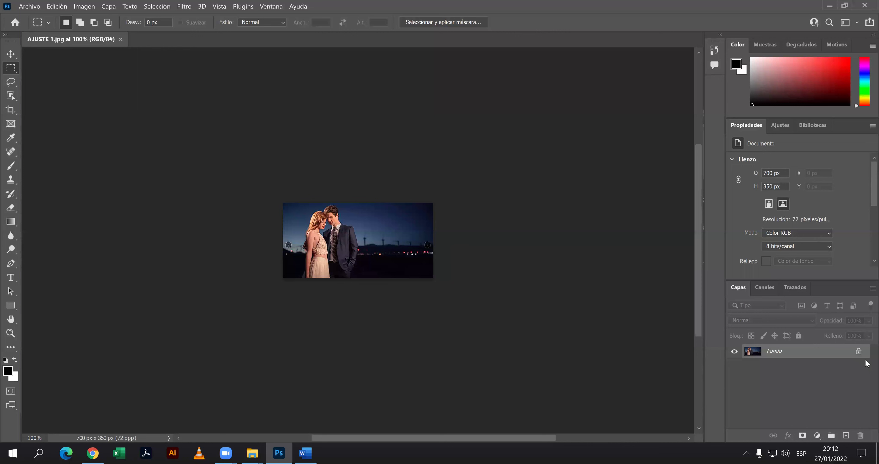
click(859, 352)
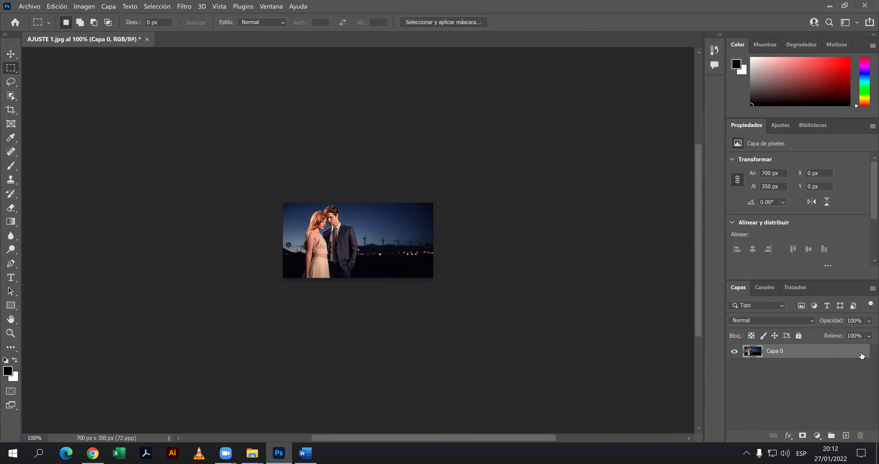
scroll(426, 279, up, 5)
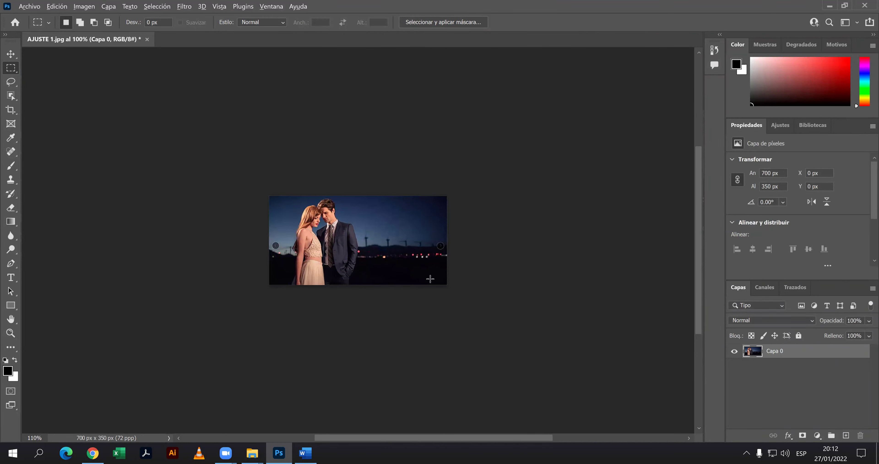
scroll(443, 267, up, 1)
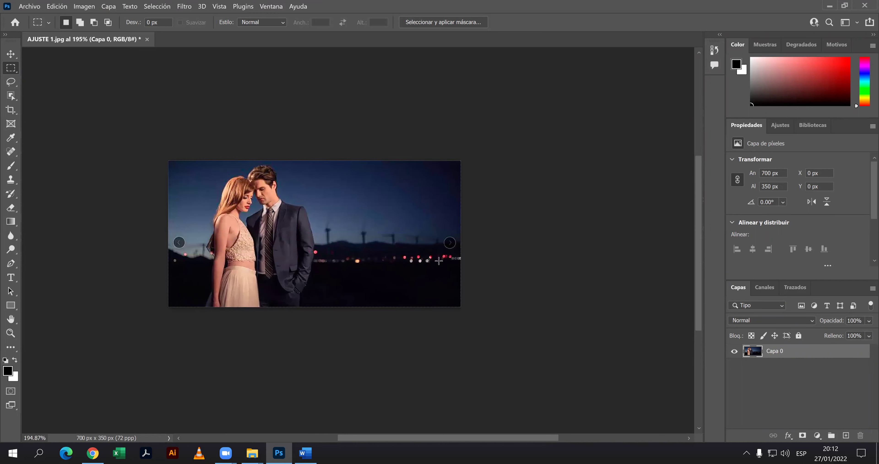
scroll(437, 261, up, 2)
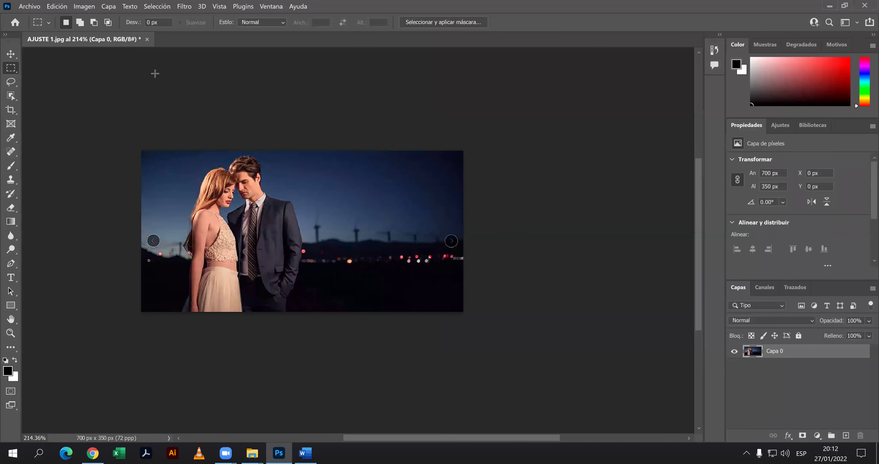
click(91, 7)
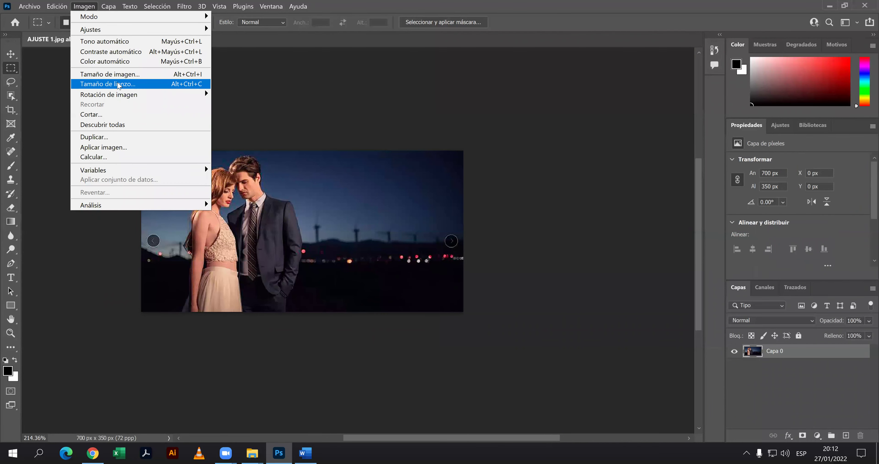
click(117, 85)
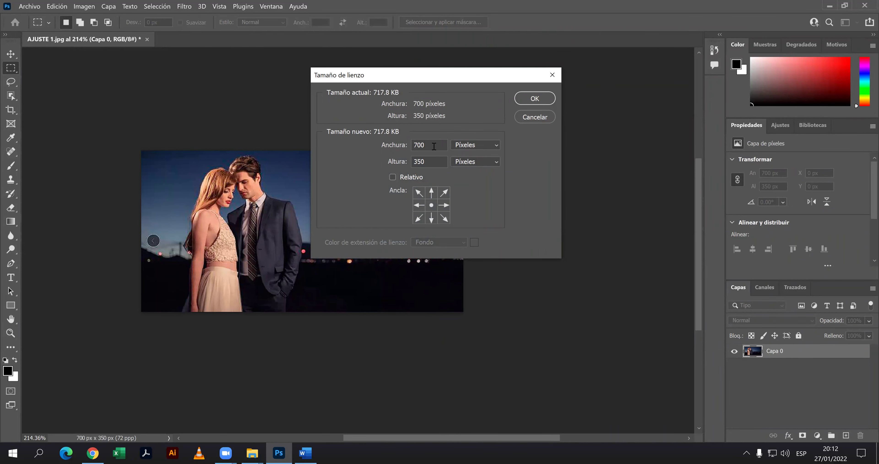
click(535, 117)
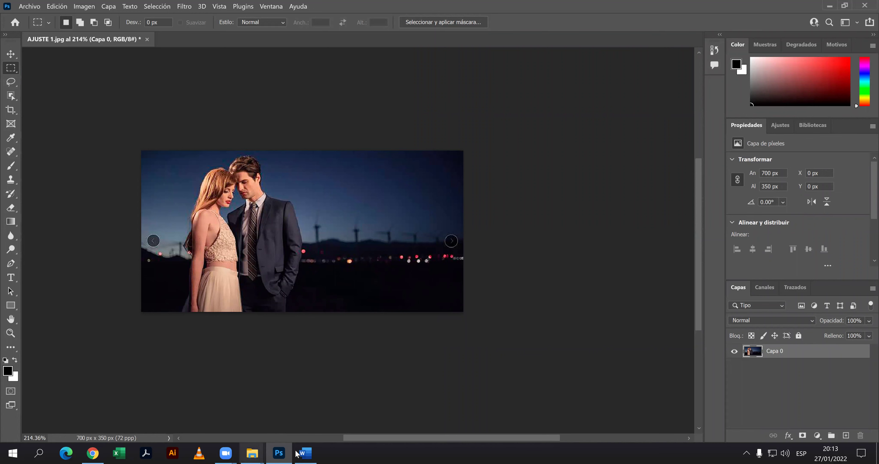
key(alt+Tab)
scroll(450, 339, up, 3)
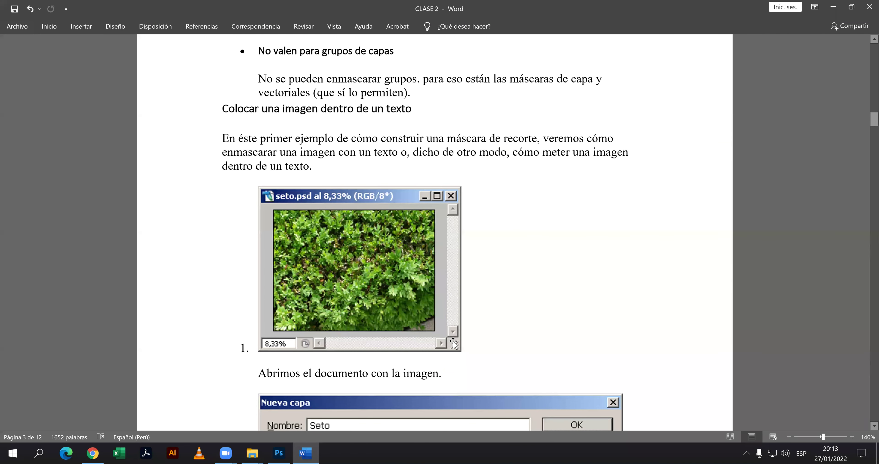
scroll(451, 341, down, 3)
scroll(453, 345, down, 5)
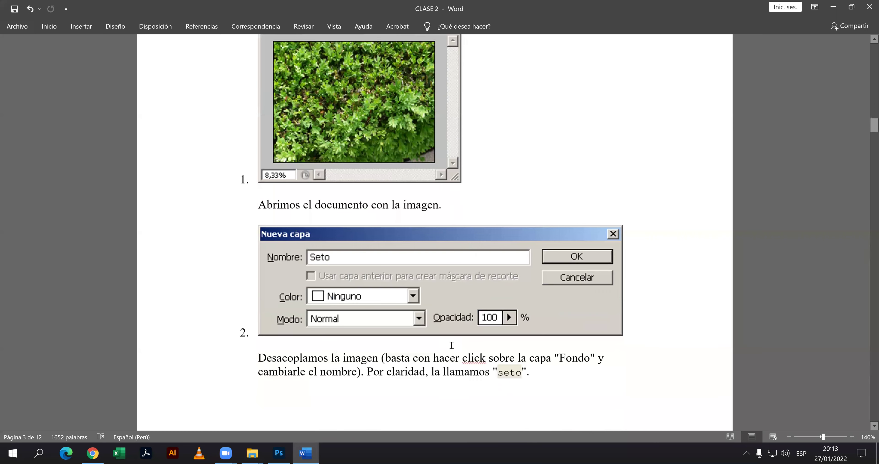
scroll(453, 344, down, 2)
scroll(453, 345, down, 3)
scroll(453, 345, down, 2)
scroll(452, 345, down, 5)
scroll(452, 344, down, 4)
scroll(451, 342, down, 2)
scroll(450, 342, down, 3)
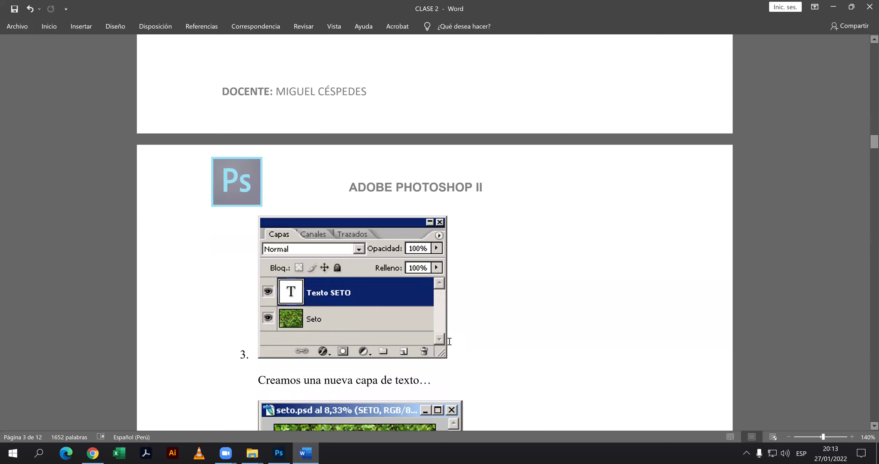
scroll(450, 342, down, 2)
scroll(449, 344, down, 2)
scroll(458, 334, down, 1)
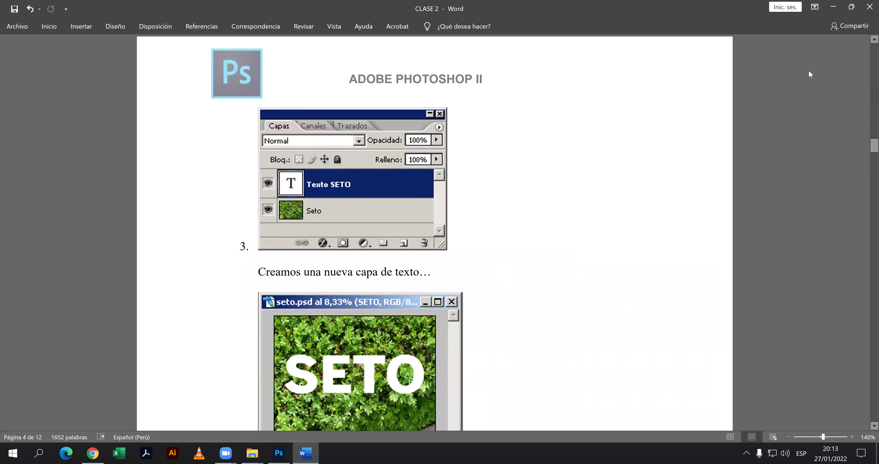
click(833, 7)
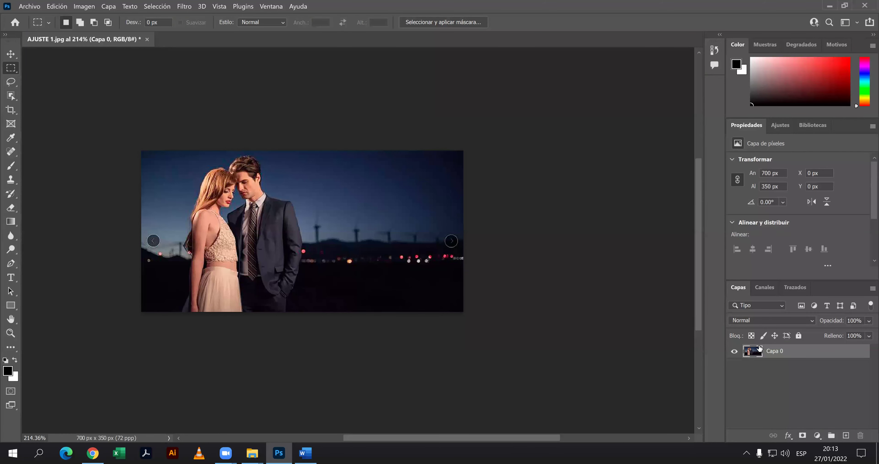
Add Capa 1, hide Capa 0, and place Lorem Ipsum placeholder text with the Type tool.
click(846, 436)
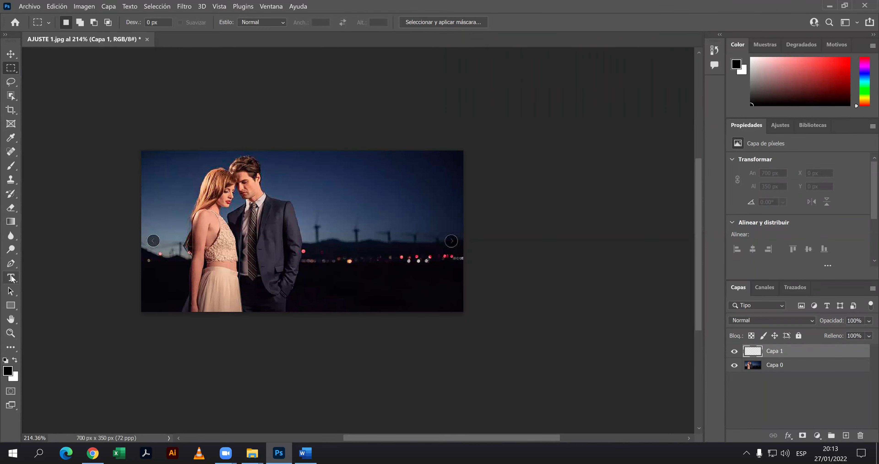
click(735, 365)
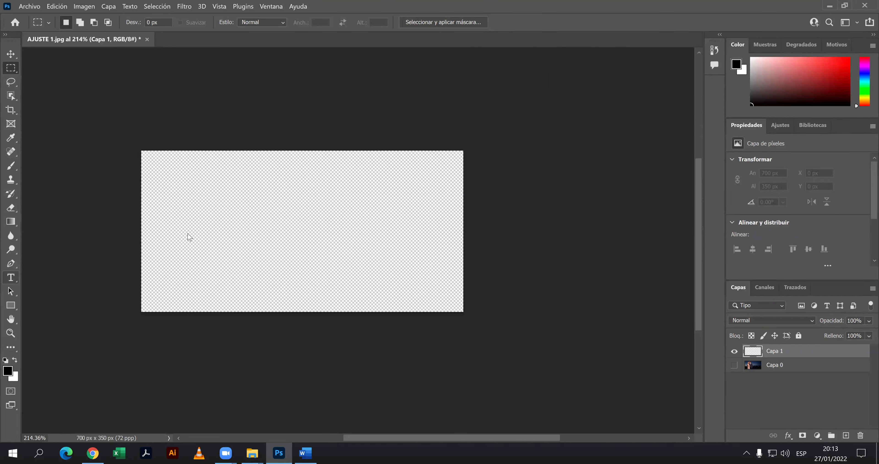
click(172, 225)
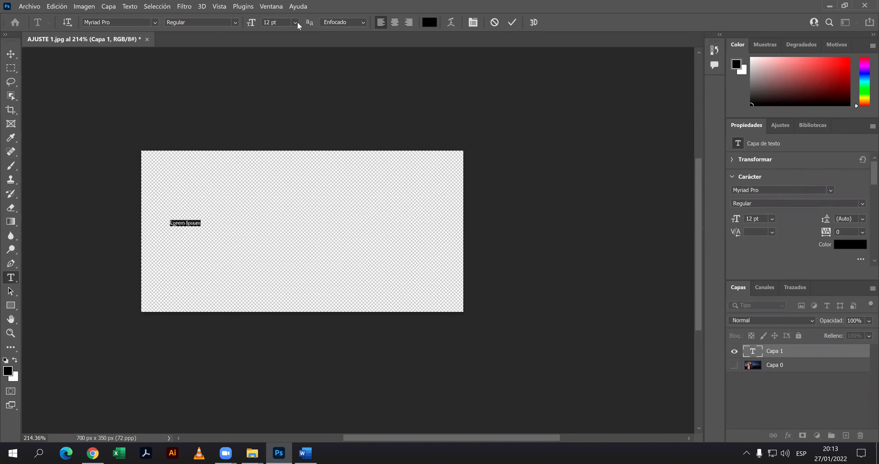
Set the Lorem Ipsum placeholder text size to 48 pt.
scroll(200, 206, left, 1)
scroll(241, 227, up, 1)
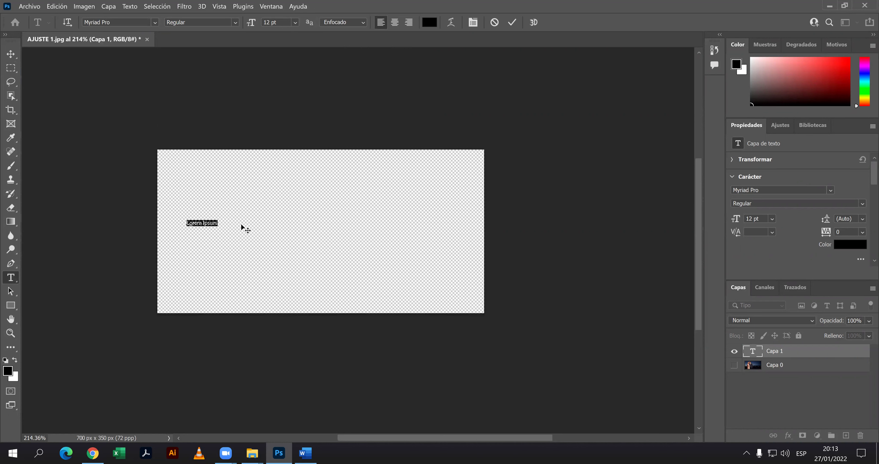
scroll(240, 228, up, 2)
scroll(239, 228, up, 1)
scroll(238, 228, up, 2)
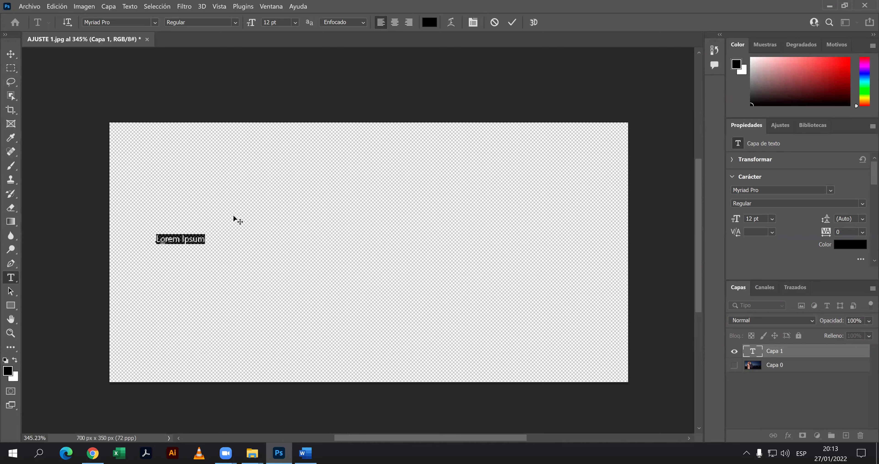
scroll(236, 215, up, 1)
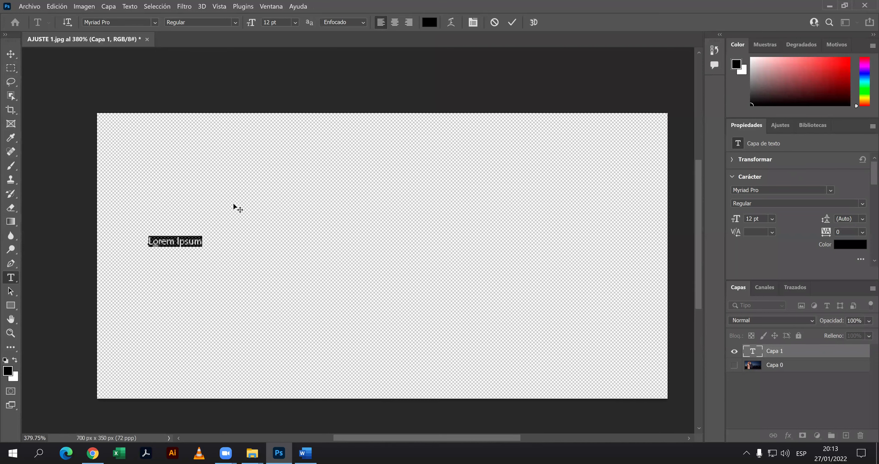
click(295, 22)
click(286, 128)
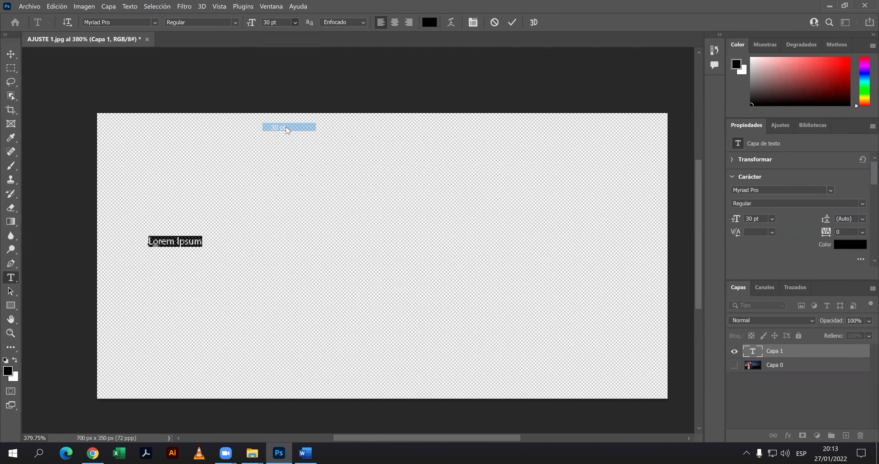
click(295, 22)
click(284, 143)
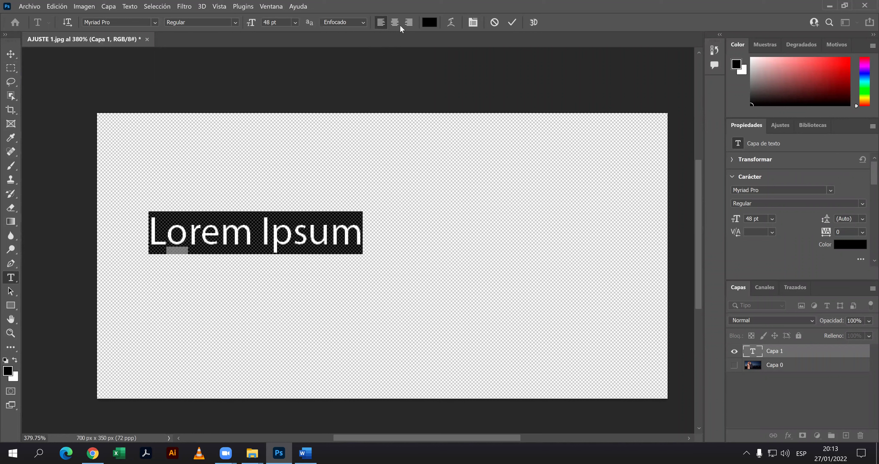
Centre-align the placeholder text, commit it, and move it to the canvas top centre.
click(393, 23)
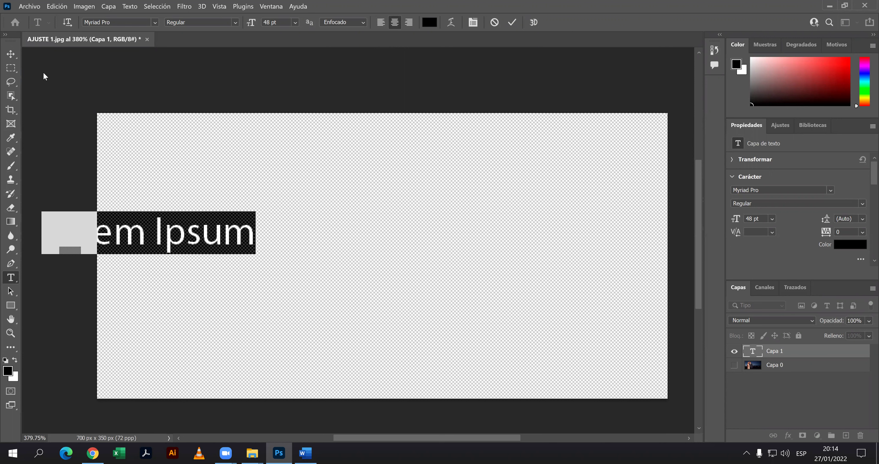
click(11, 55)
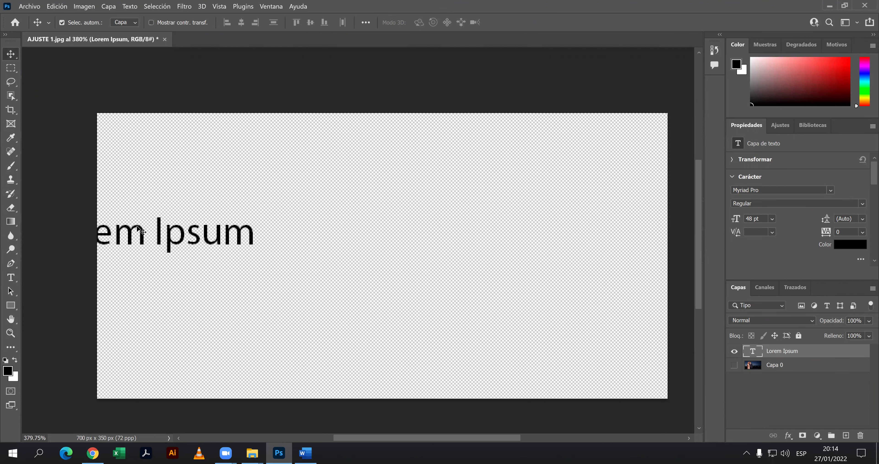
mouse_move(144, 231)
mouse_down()
mouse_move(402, 149)
mouse_move(382, 137)
mouse_move(379, 161)
mouse_up()
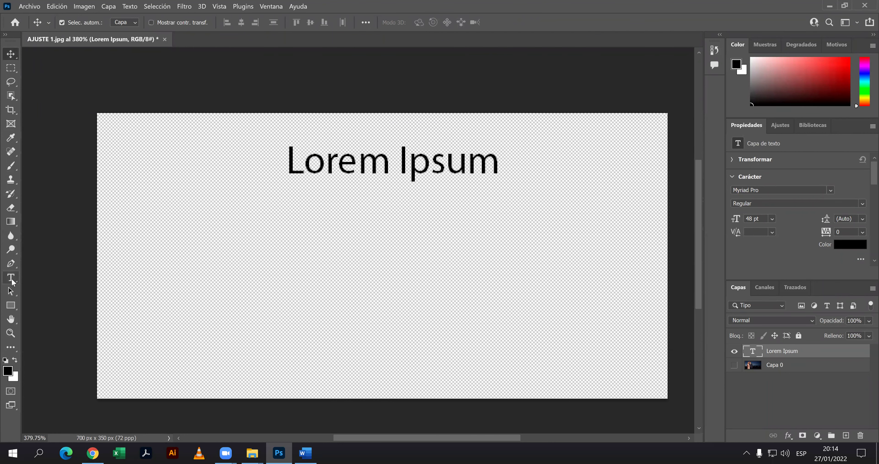
Select the Lorem Ipsum placeholder and apply the Magneto font.
click(12, 280)
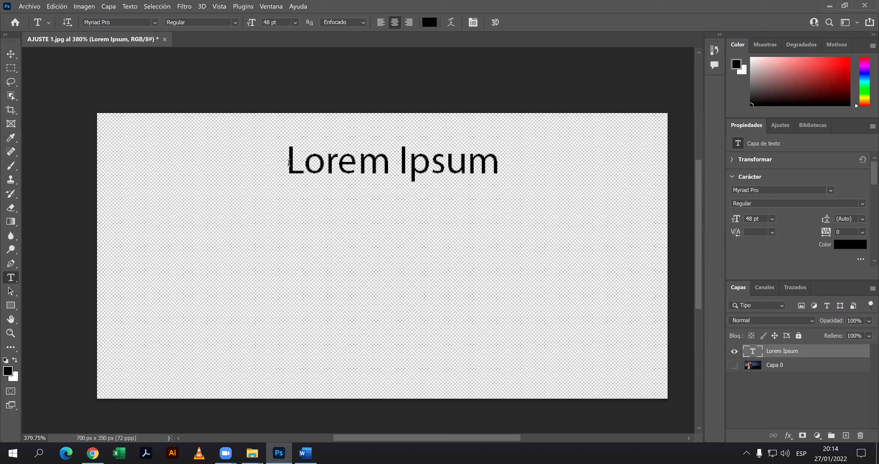
drag(290, 163, 500, 163)
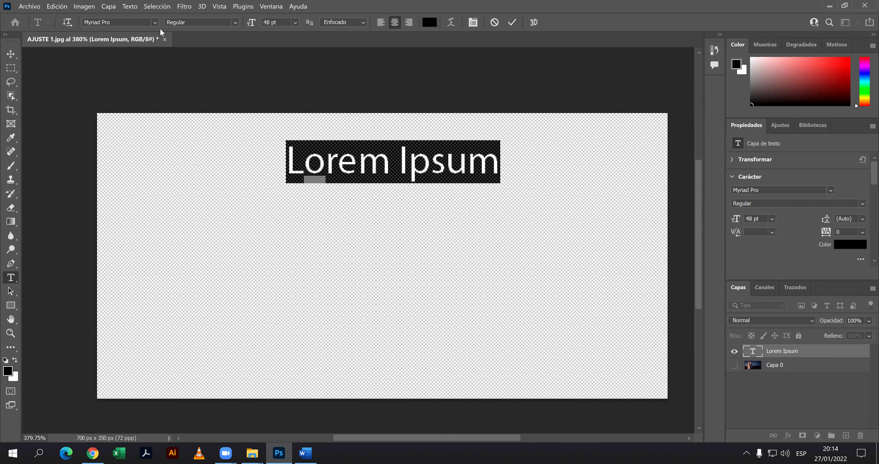
click(155, 23)
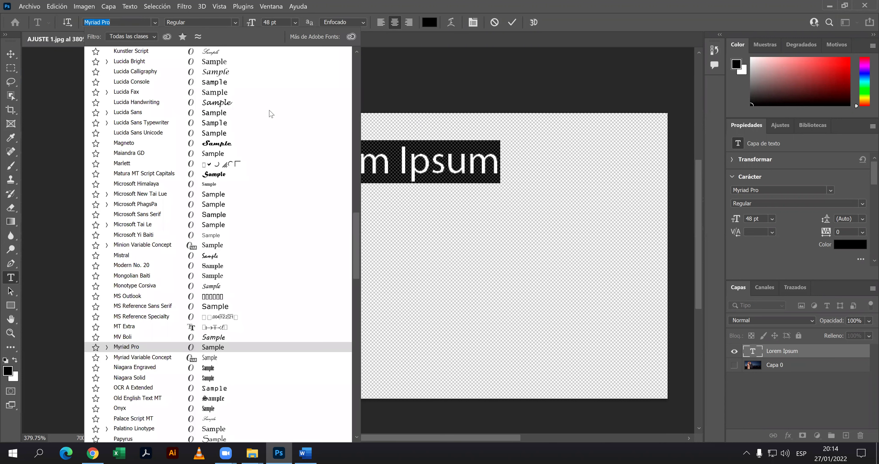
click(238, 145)
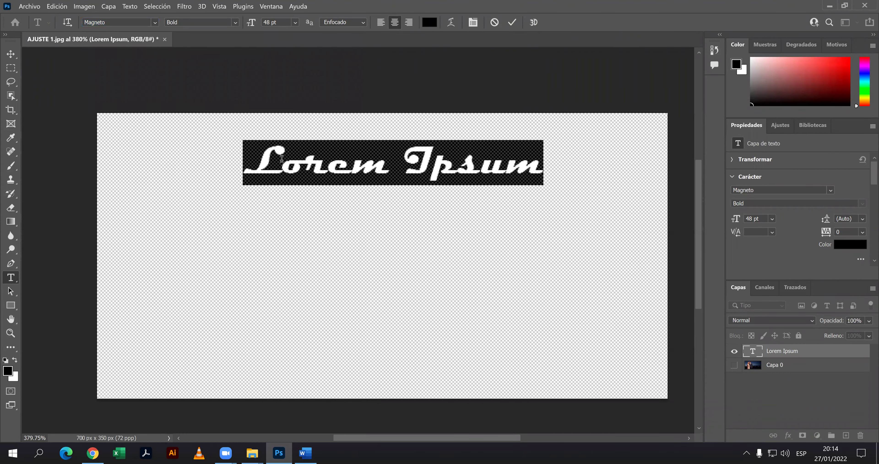
Replace it with 'JUNTOS EN / TODO MOMENTO / UNIDOS', commit, and move it to the centre.
key(BackSpace)
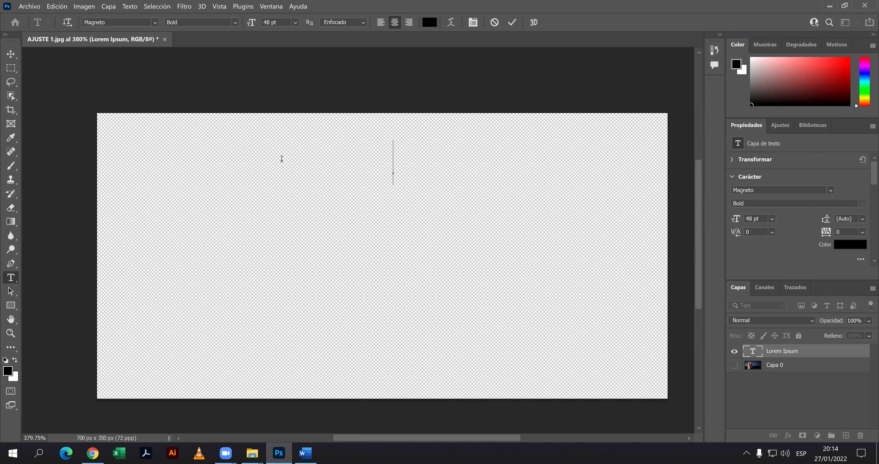
text(JUNTOS ENT)
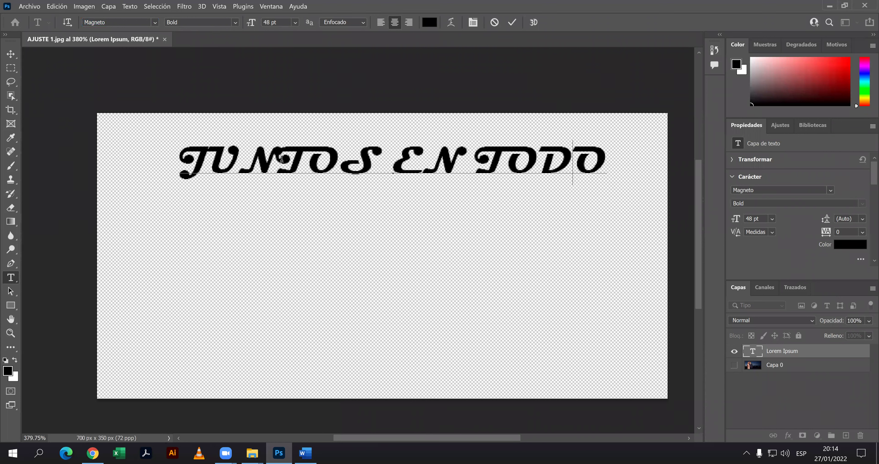
key(BackSpace)
key(BackSpace)
key(BackSpace)
key(Return)
text(TODO MOMENTR)
key(BackSpace)
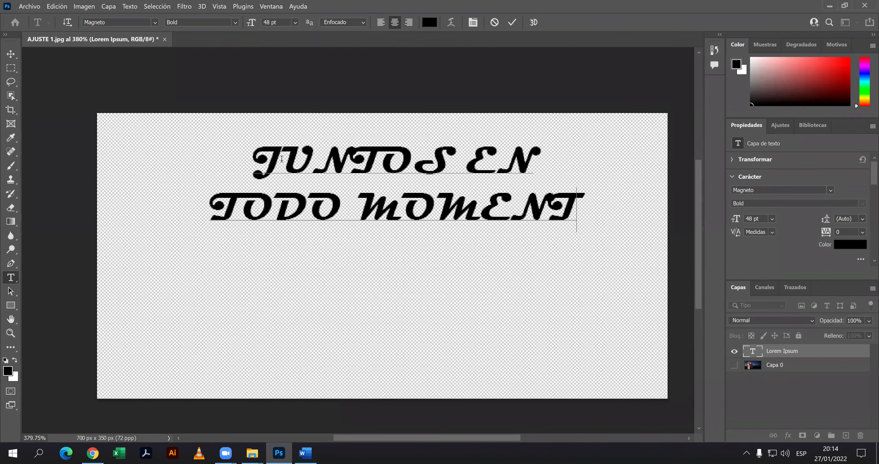
text(O)
key(Return)
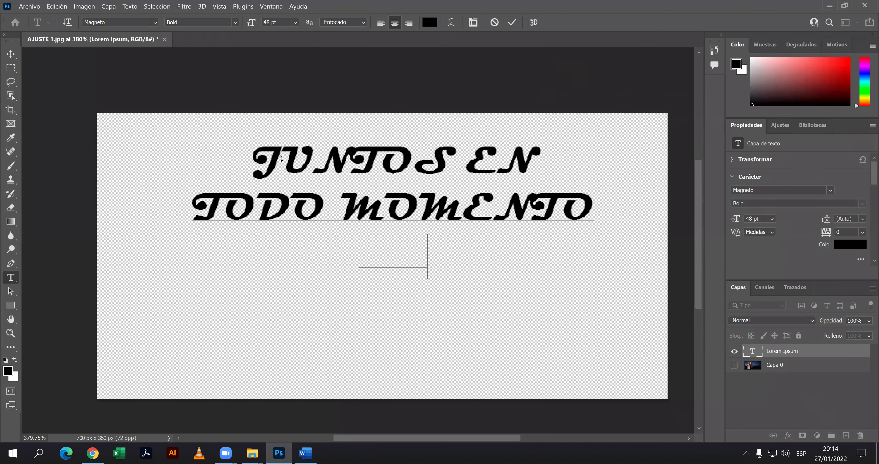
text(UNIDOS)
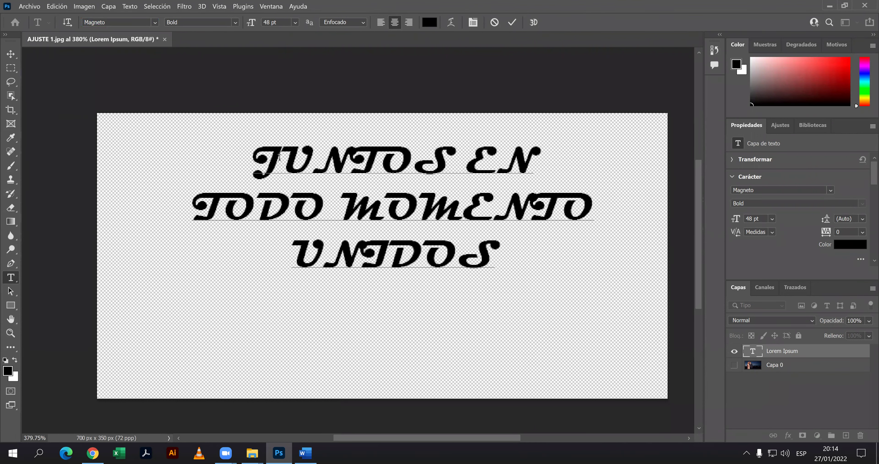
click(11, 54)
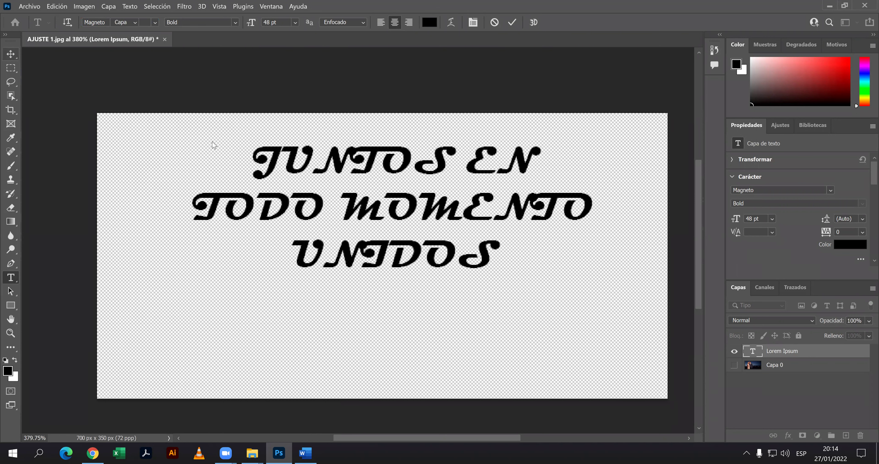
drag(288, 156, 288, 199)
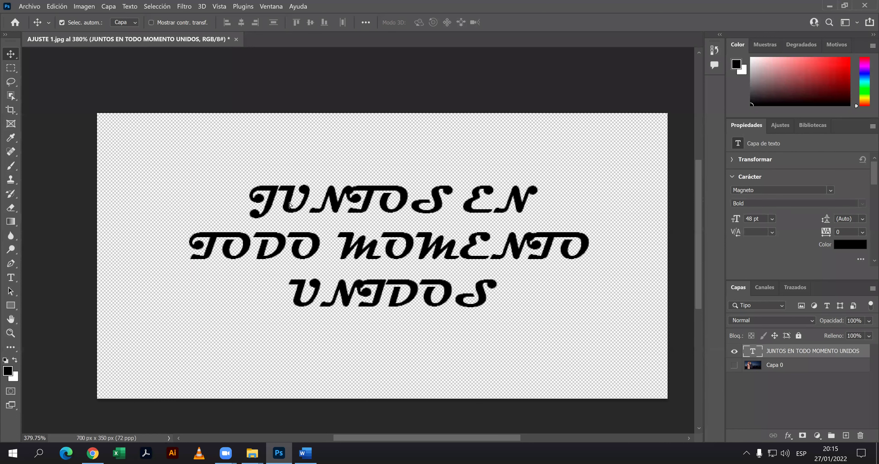
Make the Capa 0 couple photo visible and select that layer.
click(734, 364)
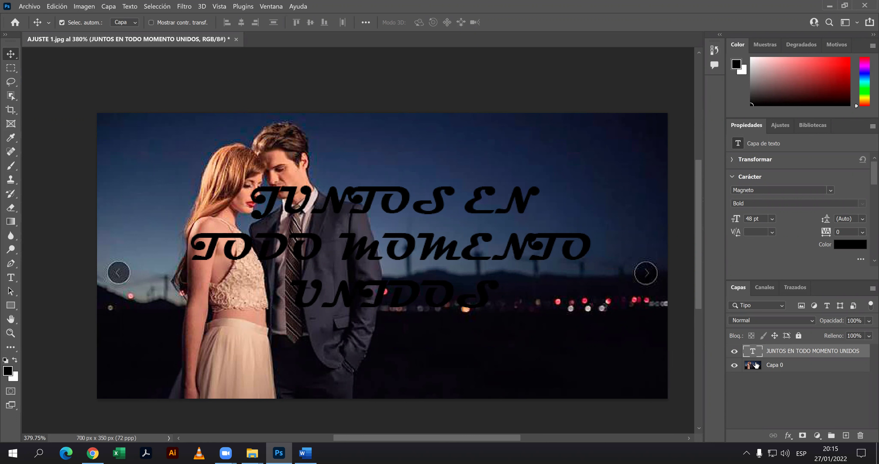
click(757, 368)
Drag Capa 0 above the JUNTOS EN TODO MOMENTO UNIDOS text layer.
drag(757, 368, 757, 353)
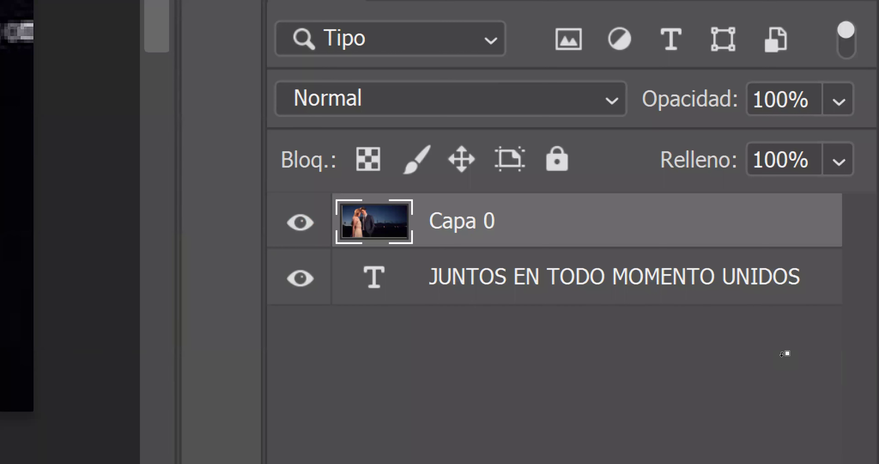
key(ctrl+alt+g)
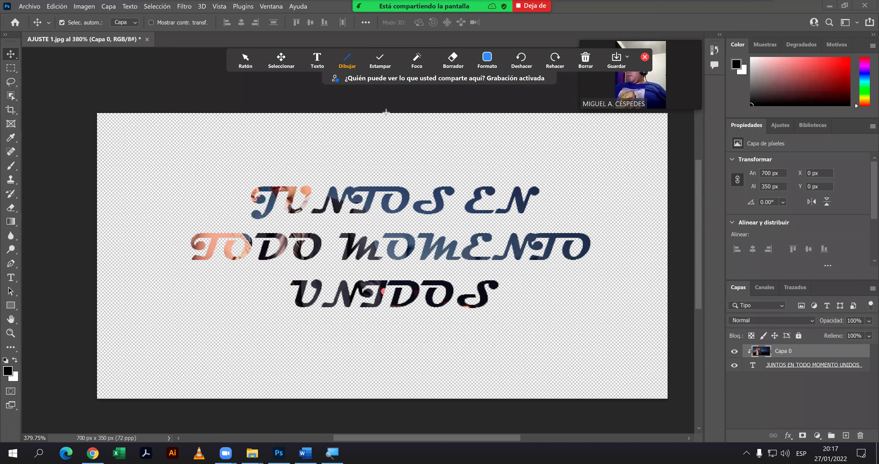
click(245, 60)
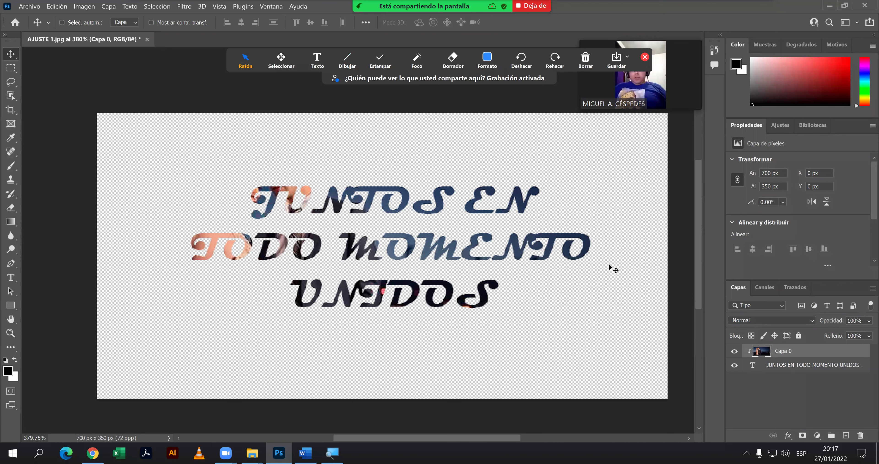
key(ctrl+alt+g)
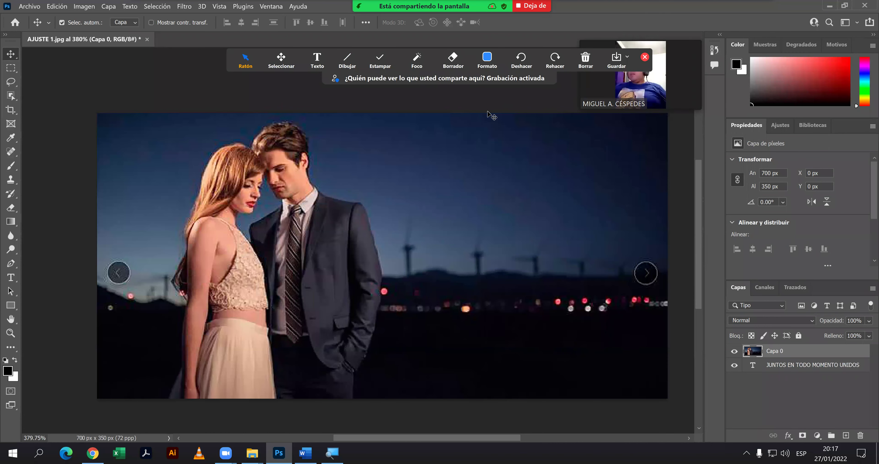
click(347, 60)
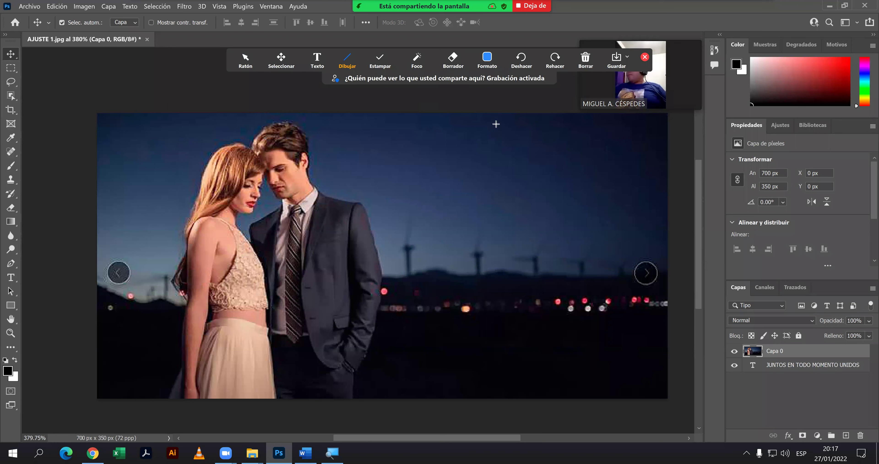
click(486, 59)
click(506, 90)
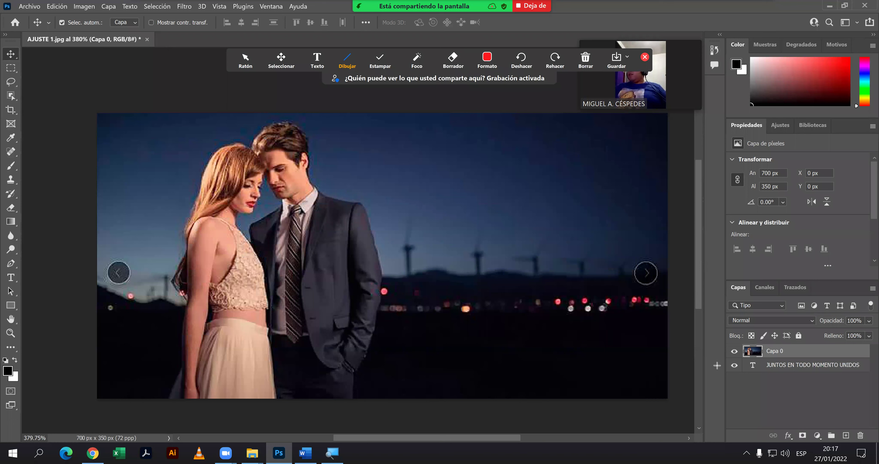
Annotate the screen, underlining the Capa 0 layer and pointing an arrow at it.
drag(722, 357, 870, 358)
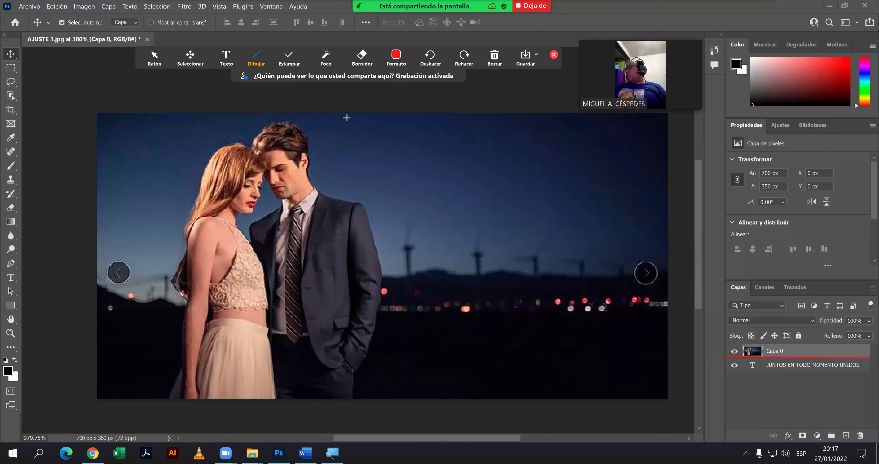
click(256, 58)
click(272, 85)
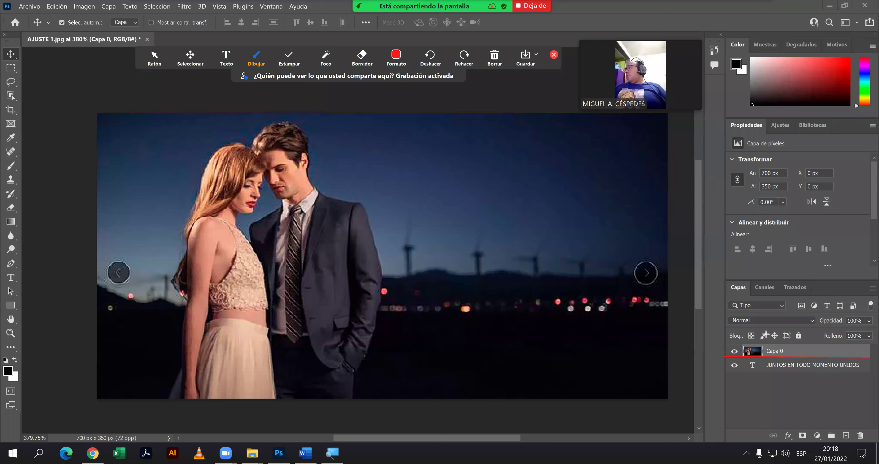
drag(765, 334, 761, 351)
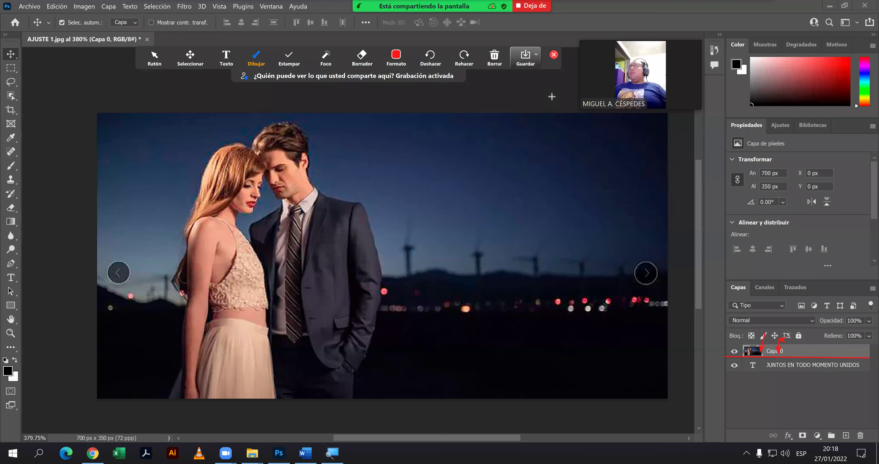
click(554, 55)
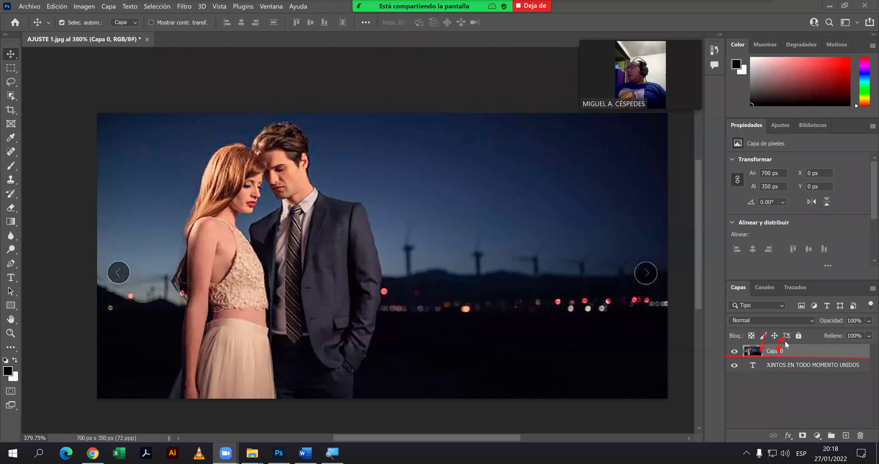
Alt-click between Capa 0 and the text layer to clip the photo into the letters.
click(785, 357)
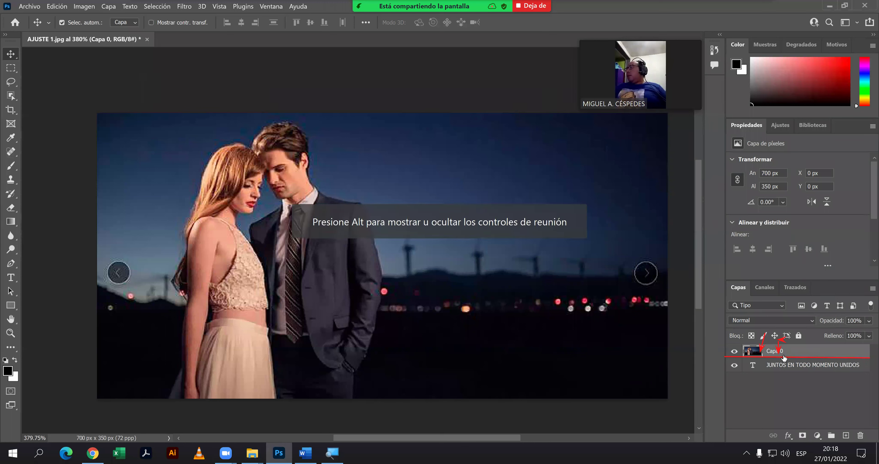
drag(785, 357, 785, 354)
alt+click(785, 356)
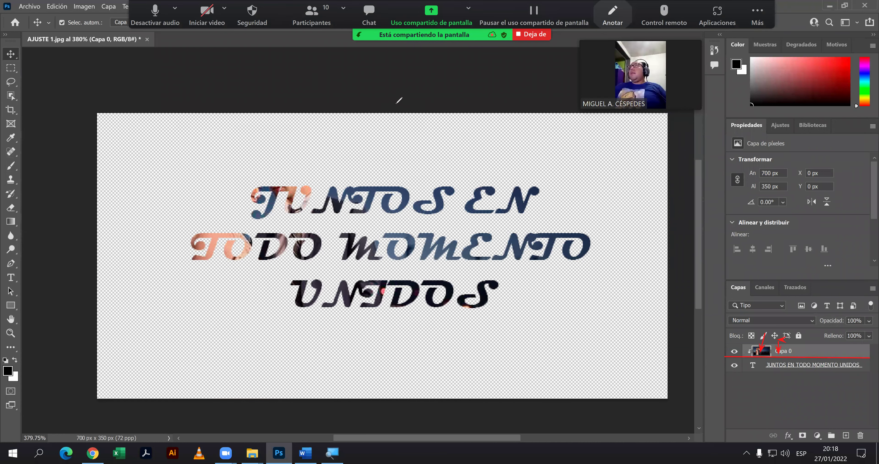
Clear the annotations and drag the clipped photo within the letters to X -16 px, Y 0 px.
click(494, 57)
click(553, 79)
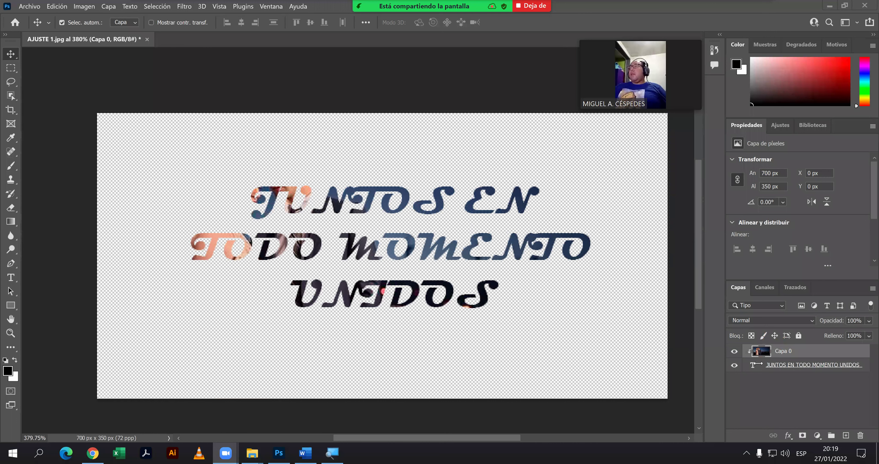
click(753, 367)
click(752, 368)
mouse_move(386, 209)
mouse_down()
mouse_move(367, 216)
mouse_move(450, 209)
mouse_move(470, 222)
mouse_move(472, 261)
mouse_move(438, 235)
mouse_move(443, 215)
mouse_move(423, 214)
mouse_move(502, 219)
mouse_move(479, 225)
mouse_move(495, 245)
mouse_move(412, 239)
mouse_move(435, 229)
mouse_move(462, 235)
mouse_move(474, 252)
mouse_move(466, 244)
mouse_up()
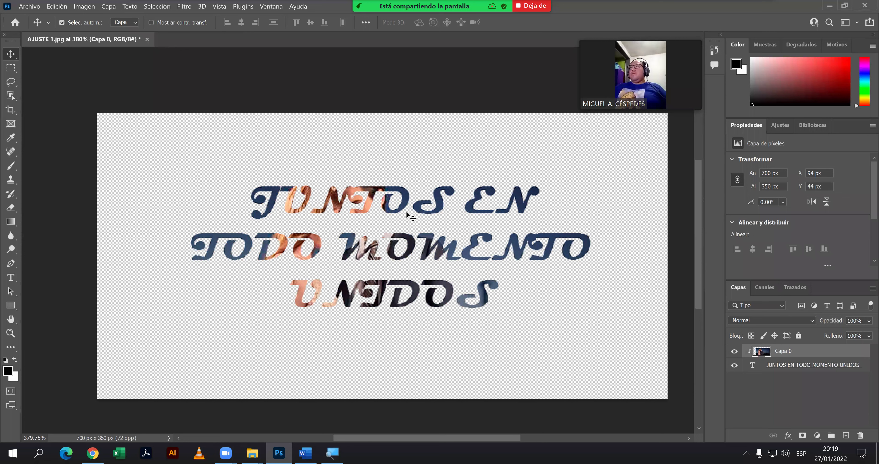
drag(408, 214, 315, 177)
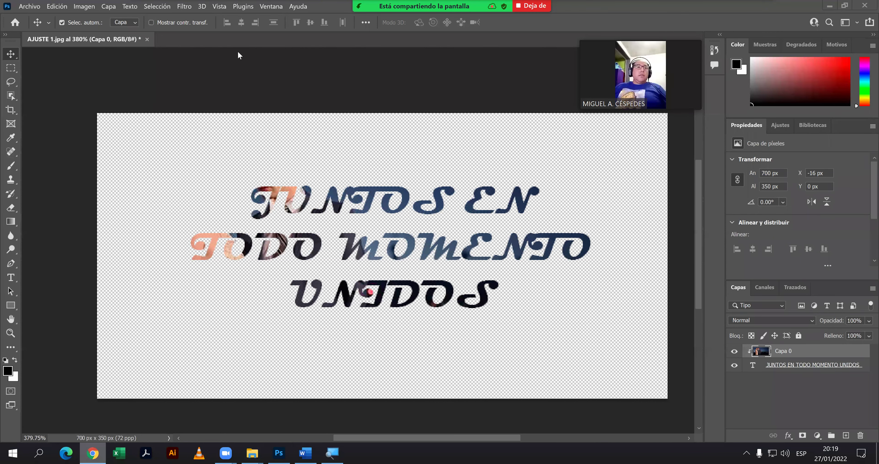
key(alt+Tab)
Search Google Images for PAISAJES, filter to large wallpapers, and preview the space landscape.
key(ctrl+t)
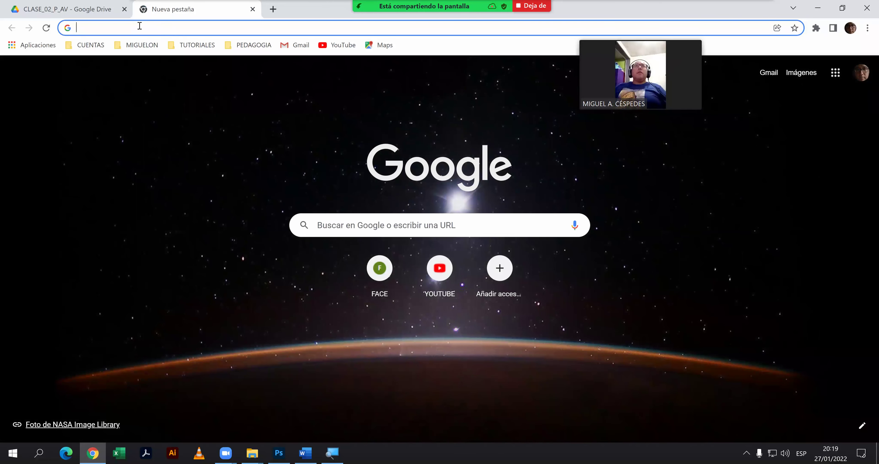
text(PAISAJES)
key(Return)
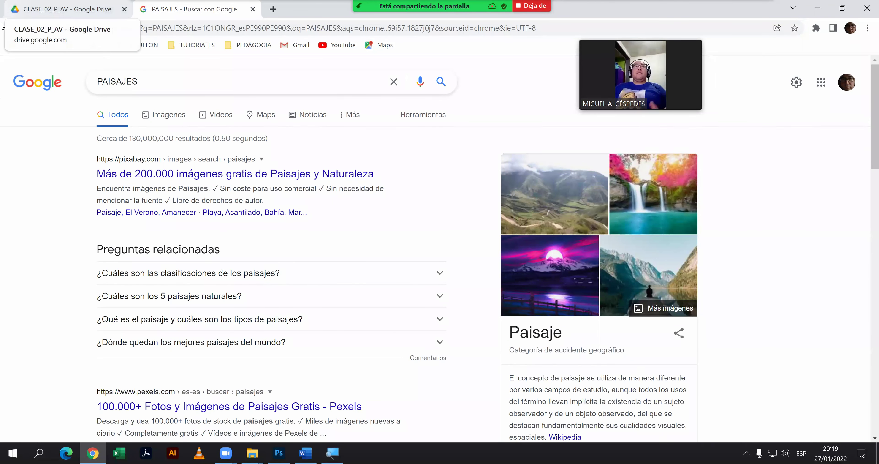
click(173, 126)
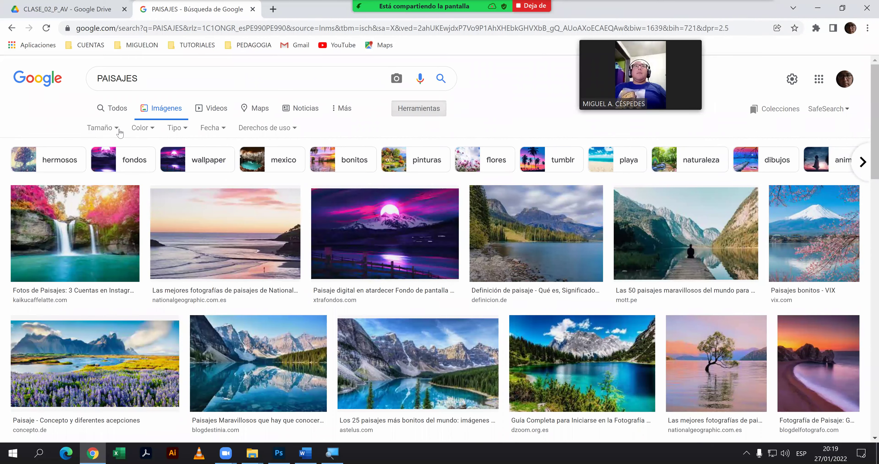
click(200, 169)
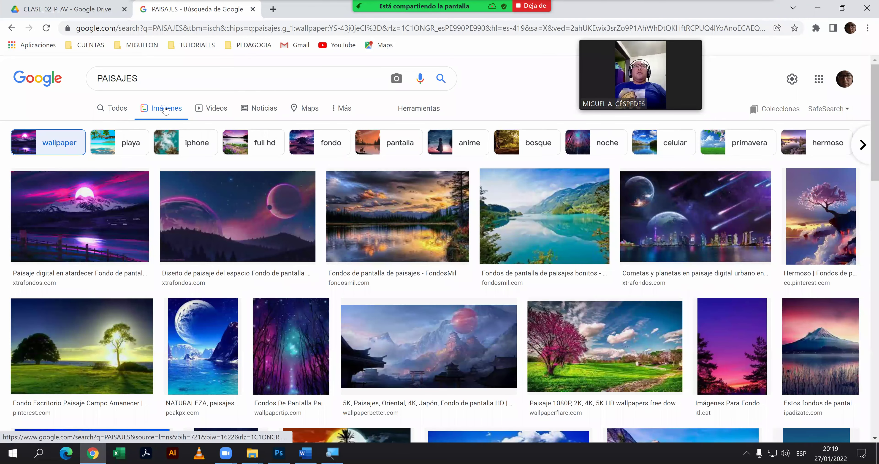
click(419, 108)
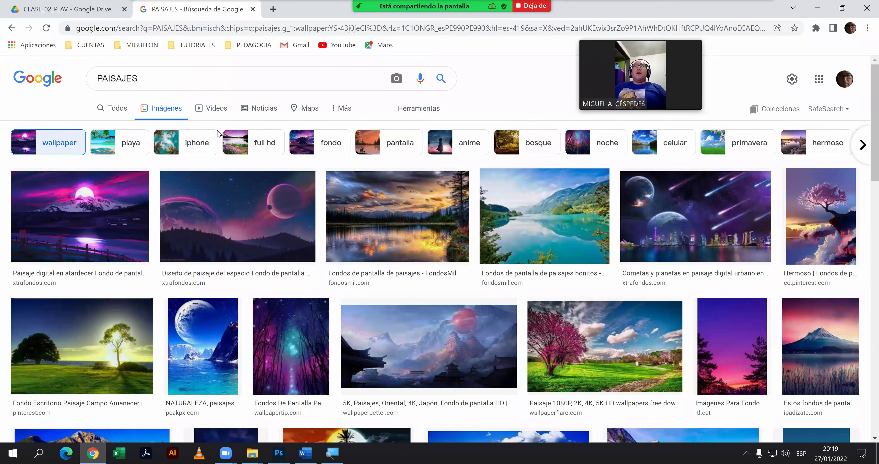
click(102, 129)
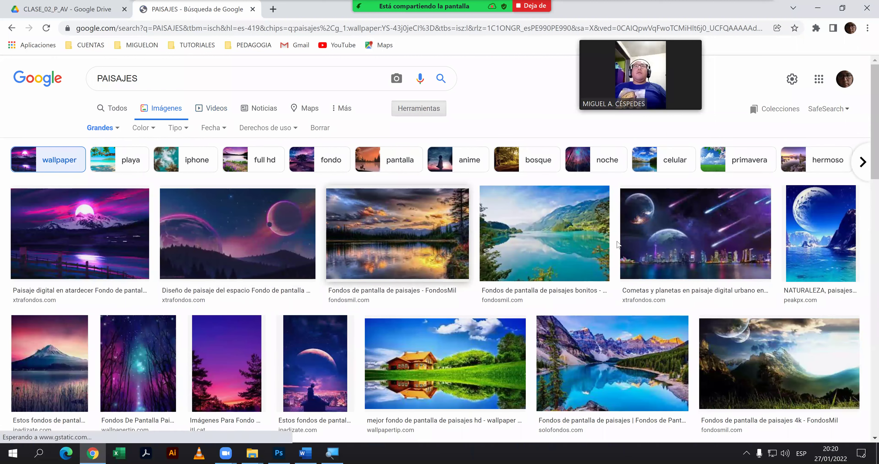
click(263, 238)
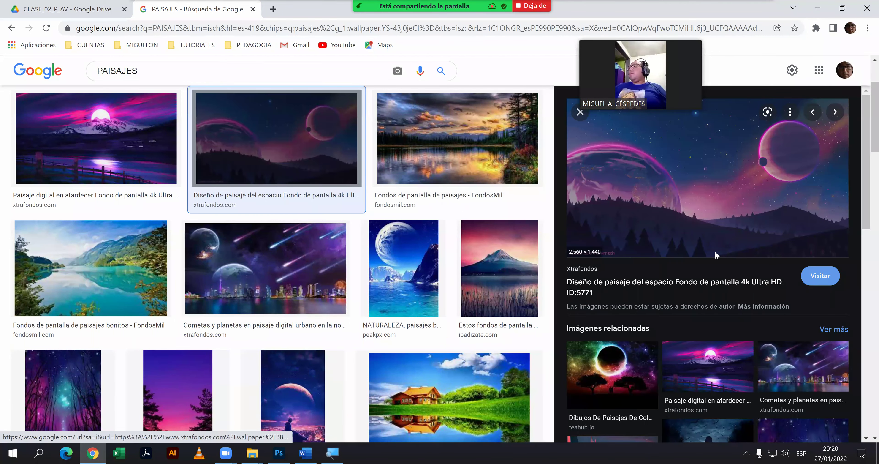
Save the space landscape to the desktop as PAISAJE _ 01 and return to Photoshop.
right_click(696, 178)
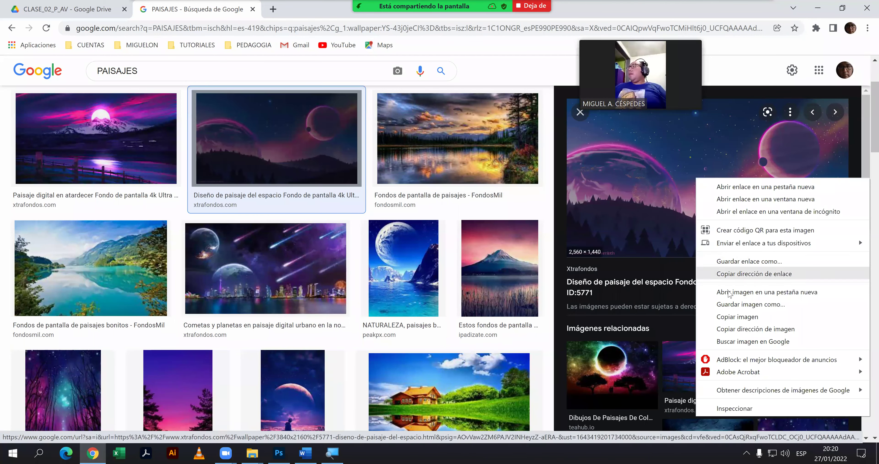
click(730, 304)
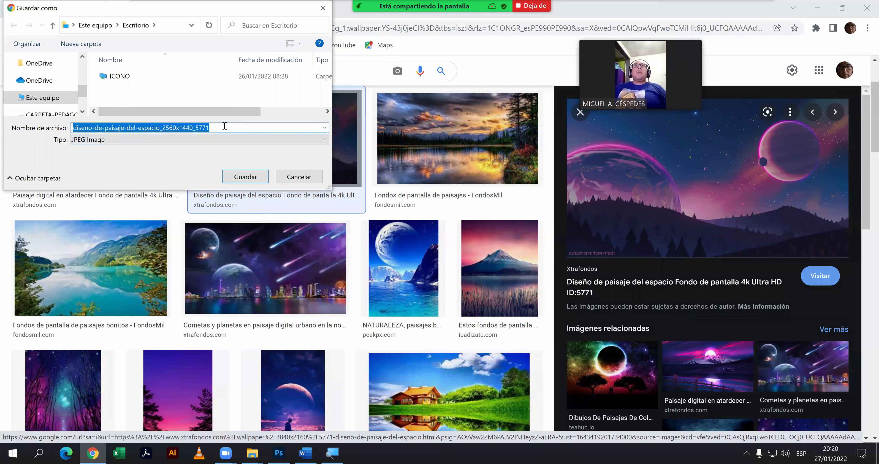
drag(218, 128, 5, 126)
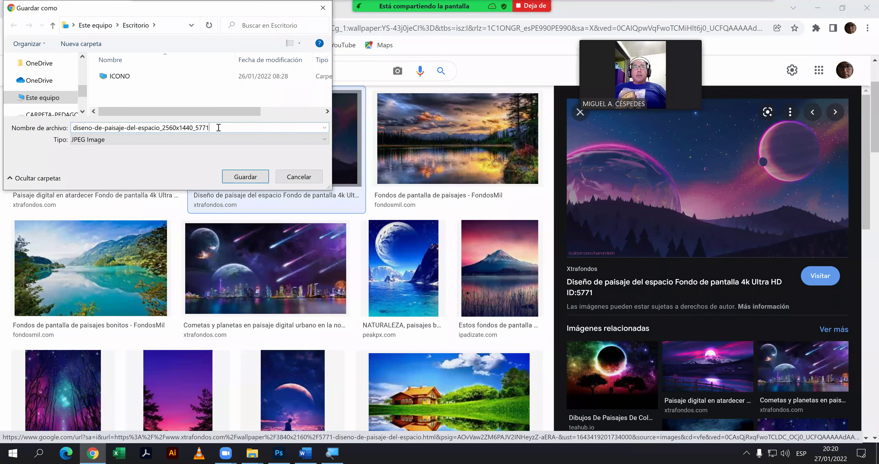
text(PA)
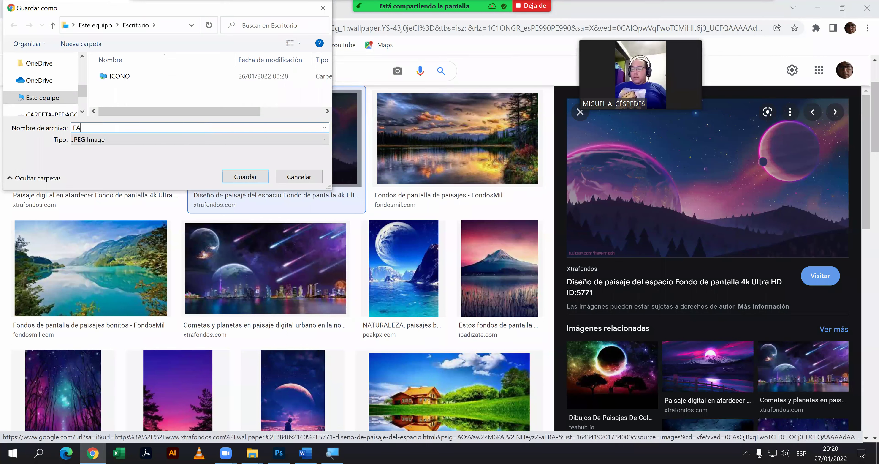
text(ISA)
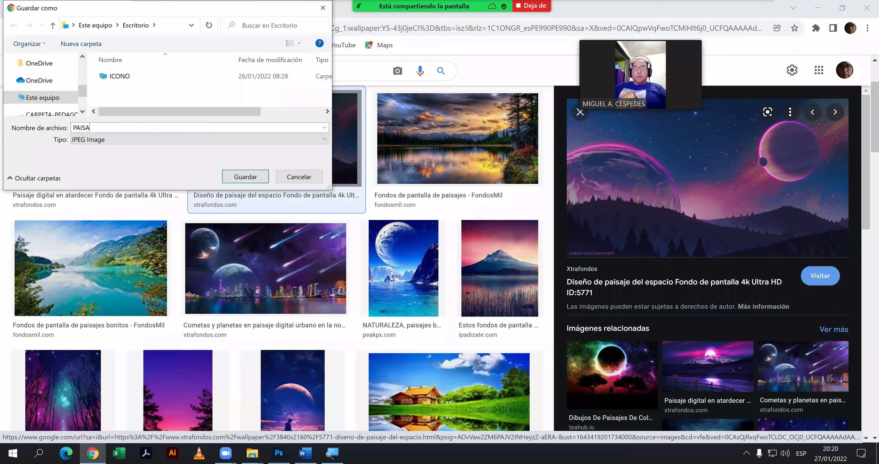
text(_ 01)
key(Return)
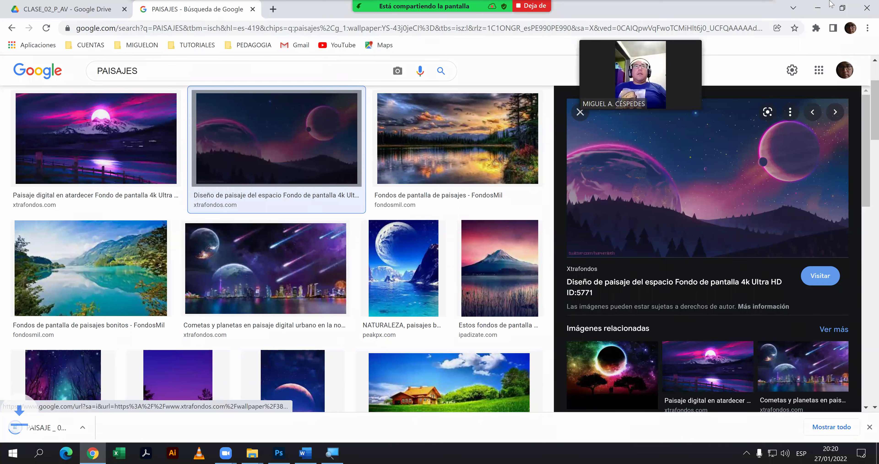
click(818, 8)
key(super+Down)
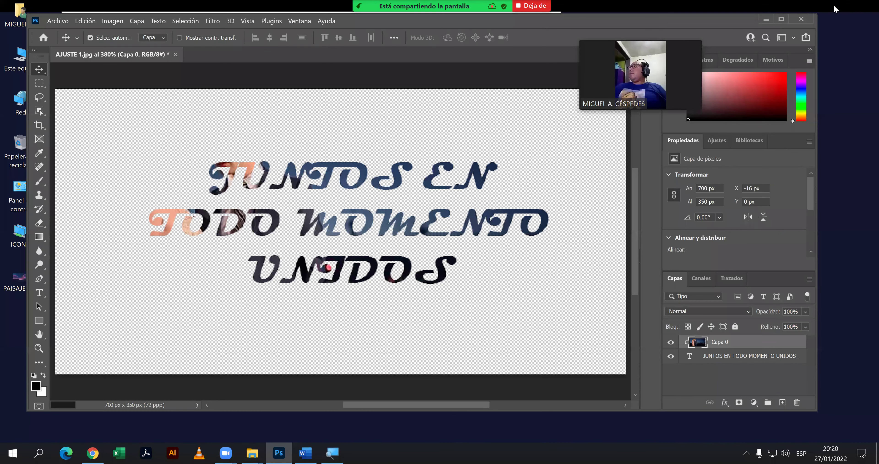
key(super+Down)
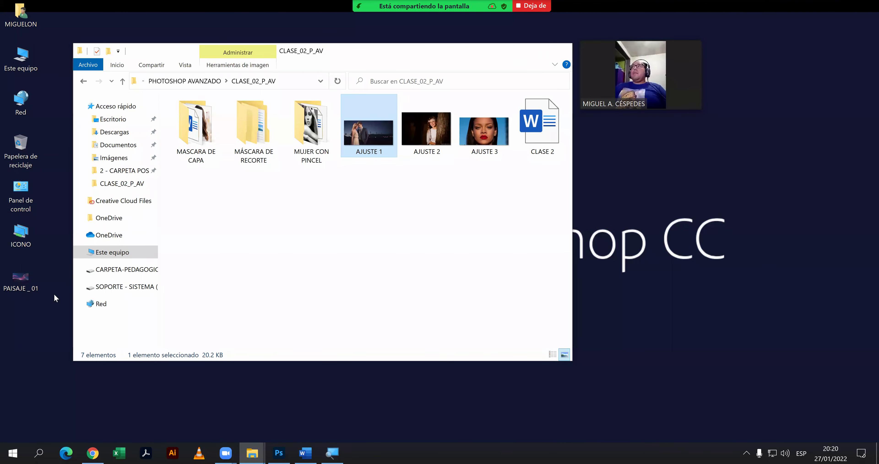
key(super+Down)
double_click(7, 285)
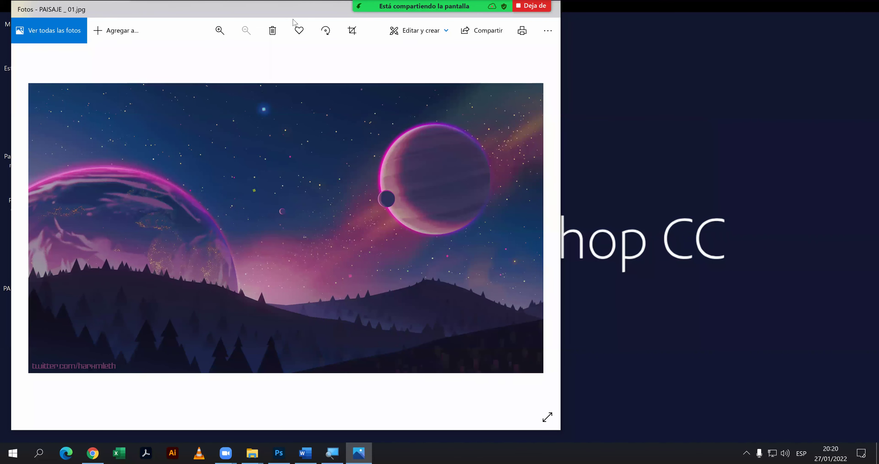
double_click(293, 17)
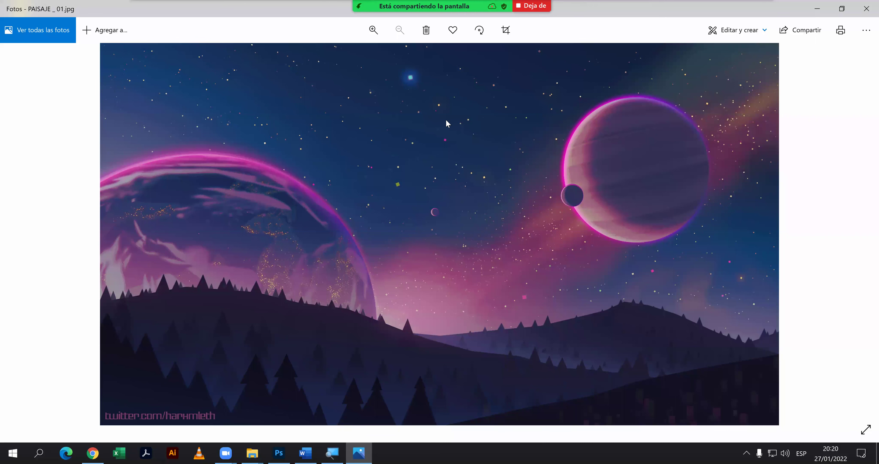
click(866, 14)
click(285, 454)
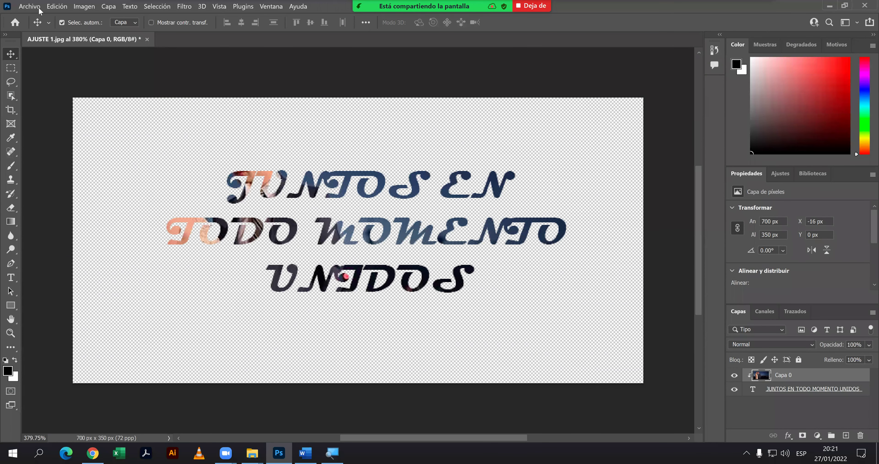
Open PAISAJE _ 01.jpg from Escritorio, unlock Fondo into Capa 0, and return to AJUSTE 1.
click(39, 10)
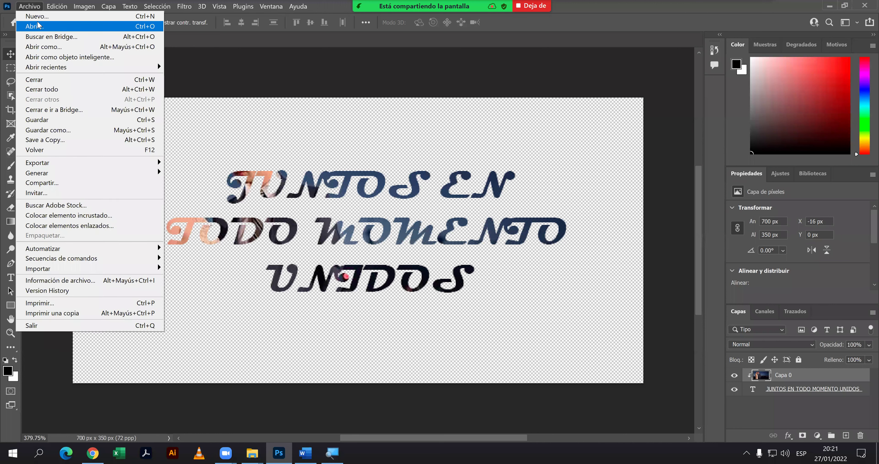
click(39, 26)
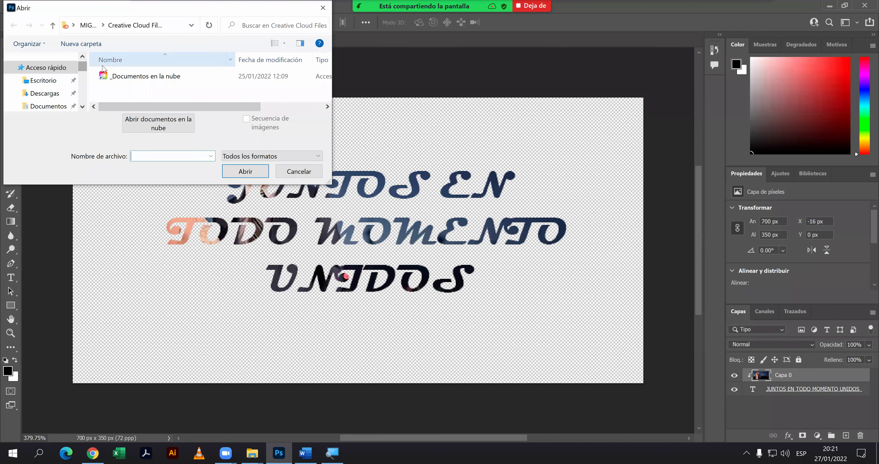
click(43, 81)
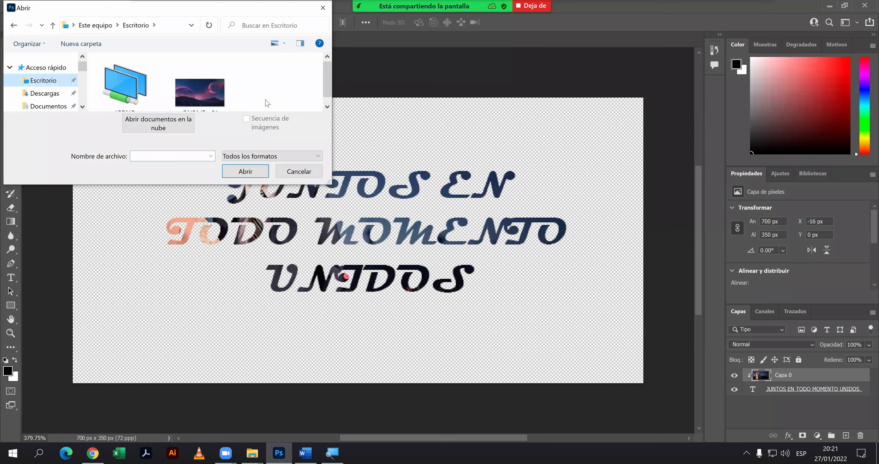
double_click(211, 94)
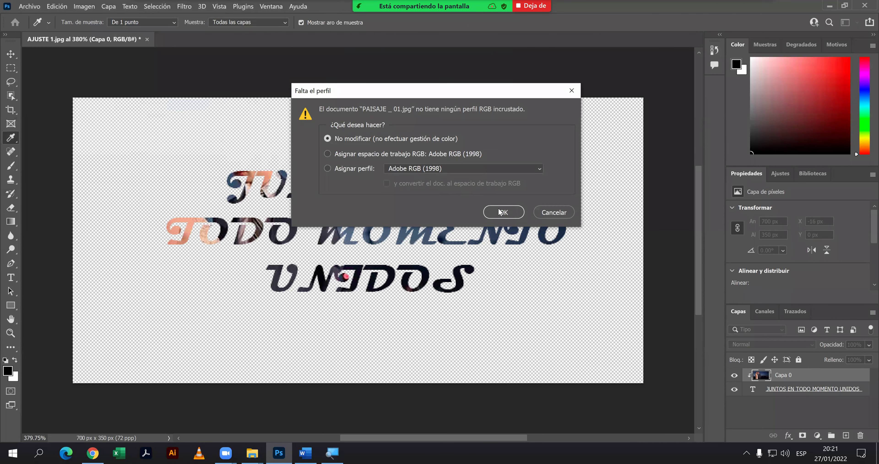
click(501, 212)
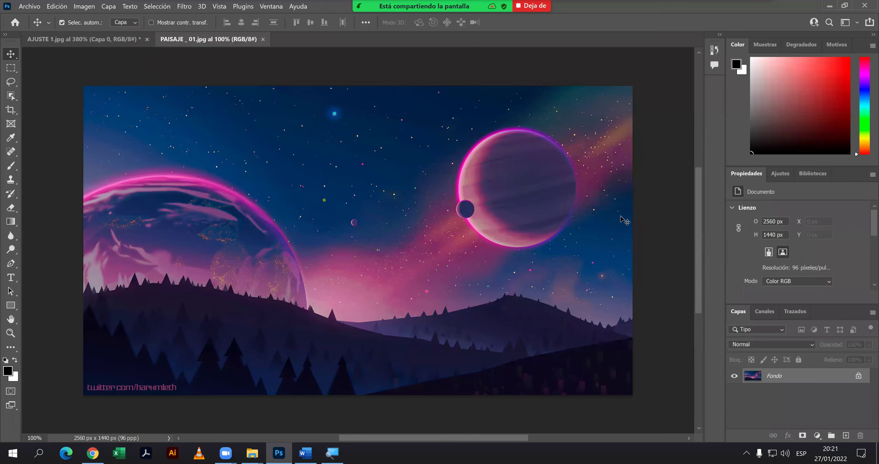
click(859, 376)
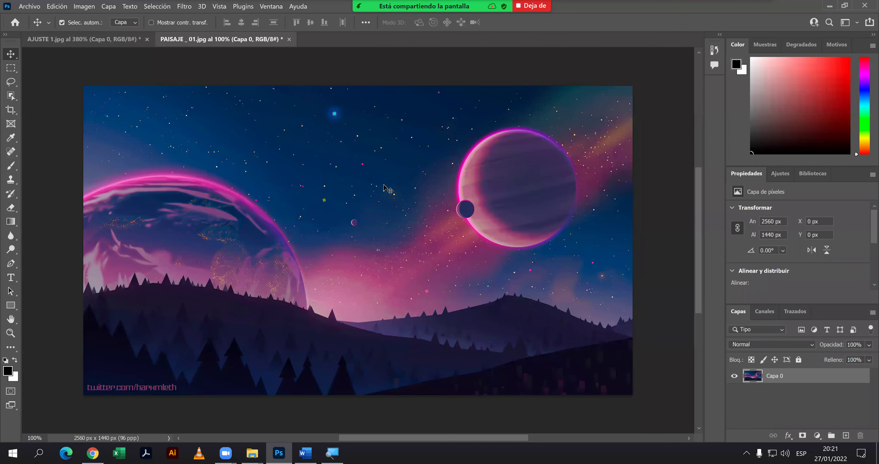
click(72, 41)
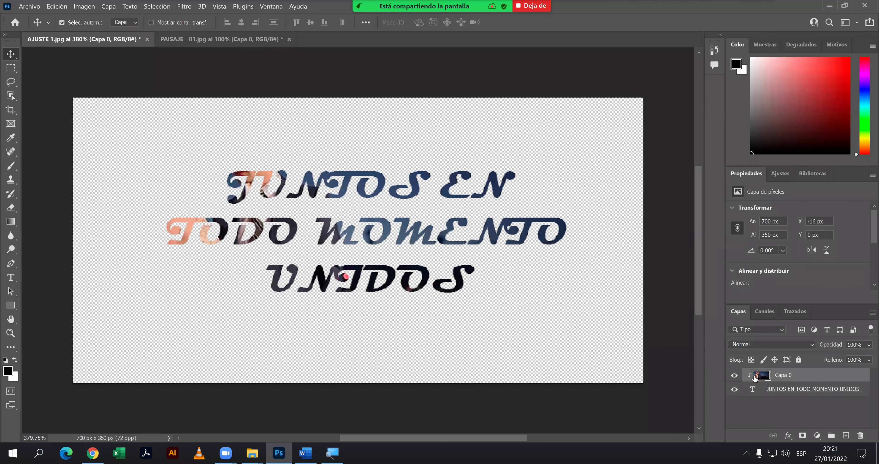
Move Capa 0 below the text layer and reselect the JUNTOS EN TODO MOMENTO UNIDOS layer.
drag(749, 377, 776, 396)
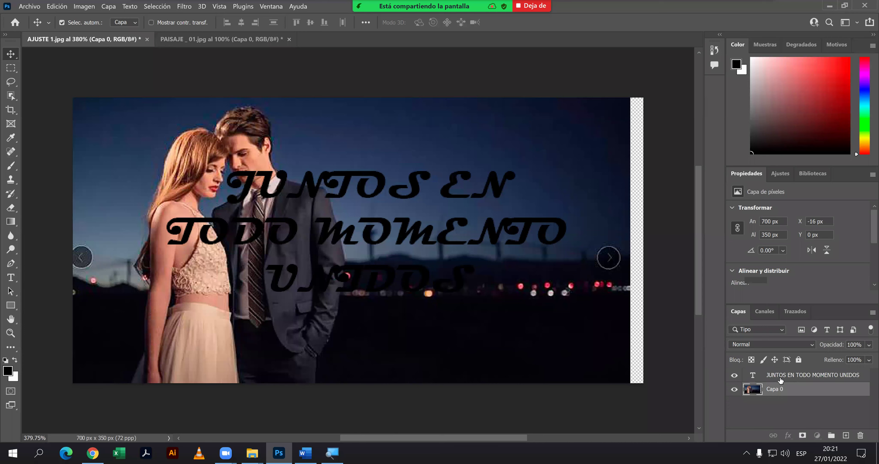
click(780, 378)
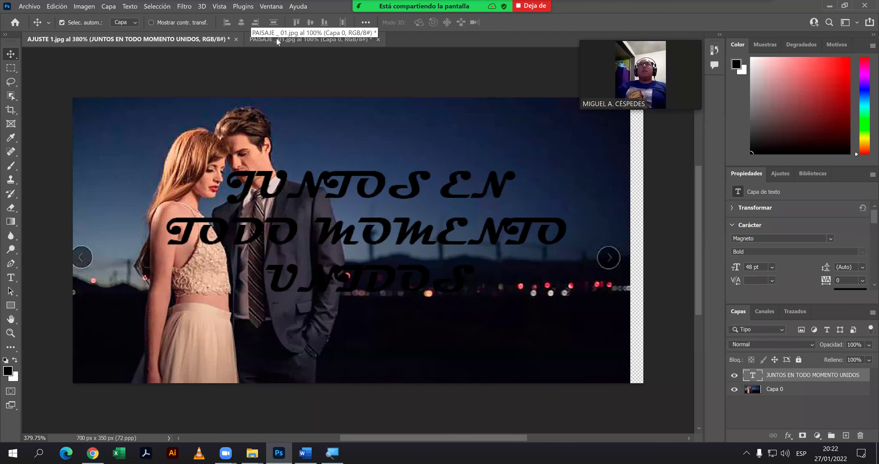
Float the AJUSTE 1 window and copy the text layer onto the PAISAJE _ 01 document.
drag(183, 39, 409, 111)
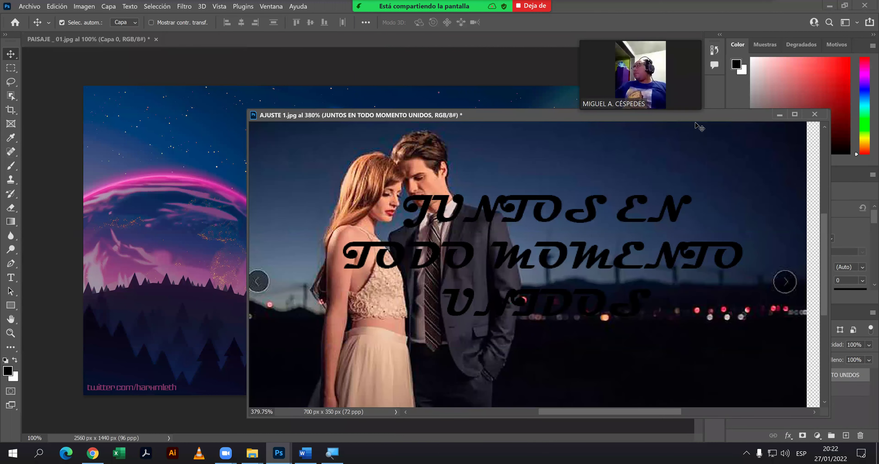
drag(635, 140, 574, 157)
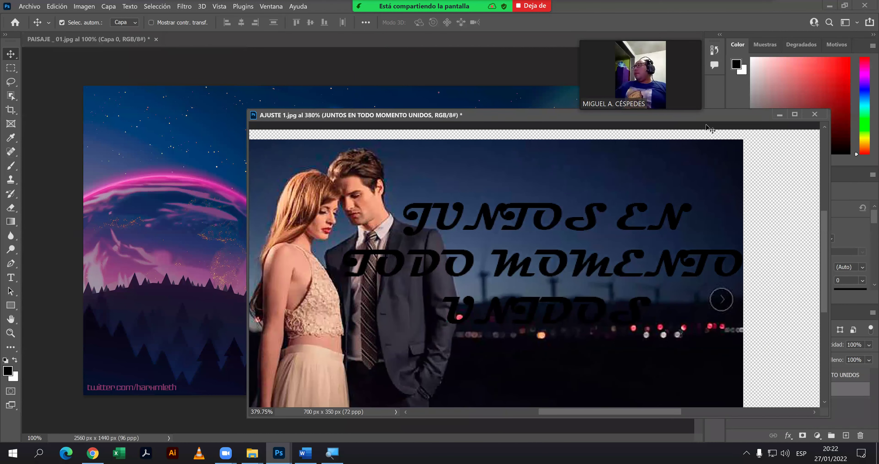
key(ctrl+z)
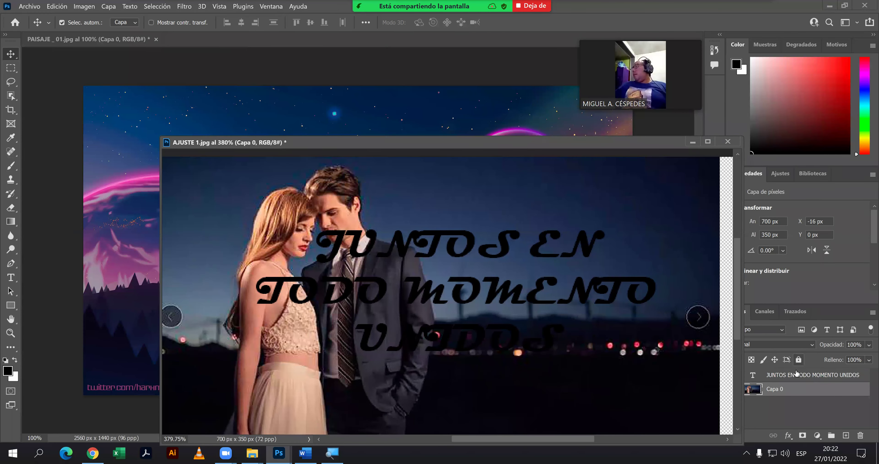
click(799, 375)
drag(798, 377, 475, 122)
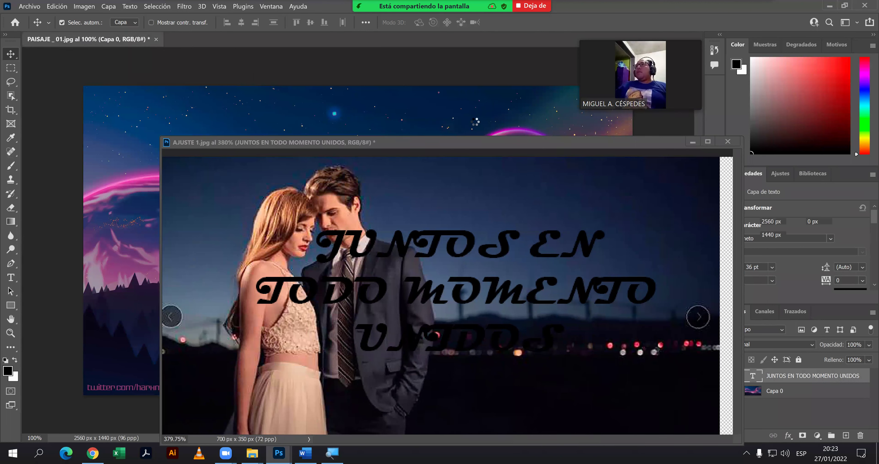
Re-dock AJUSTE 1 and place the copied text in the landscape sky near the centre.
drag(588, 145, 520, 38)
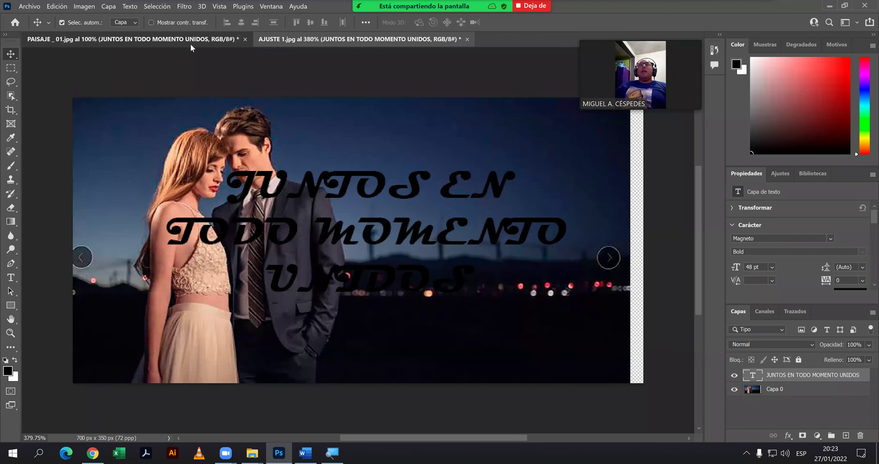
click(190, 41)
mouse_move(484, 113)
mouse_down()
mouse_move(319, 175)
mouse_move(340, 224)
mouse_up()
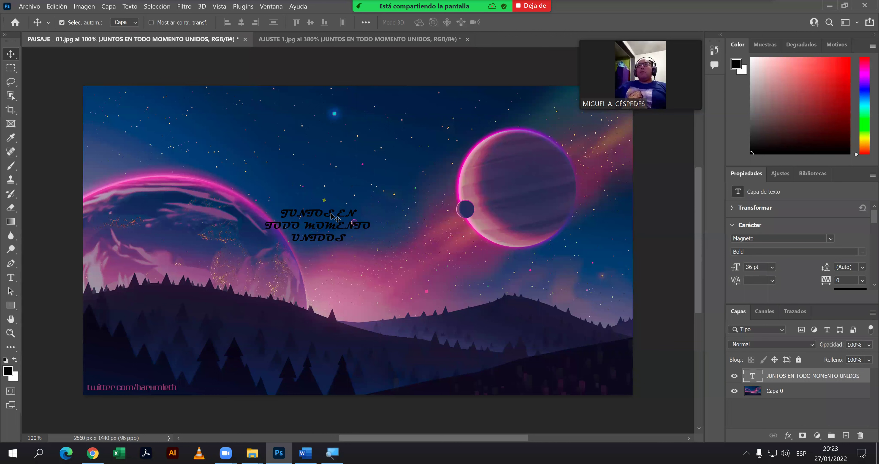
mouse_move(336, 220)
mouse_down()
mouse_move(356, 266)
mouse_move(385, 192)
mouse_up()
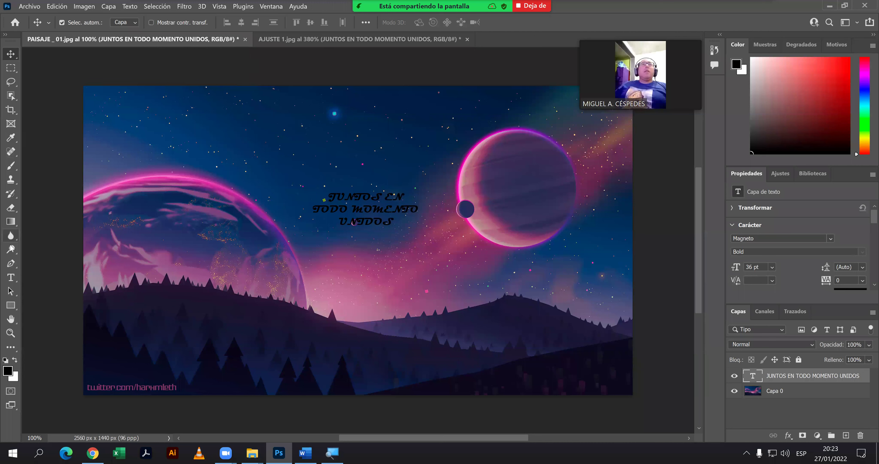
click(11, 279)
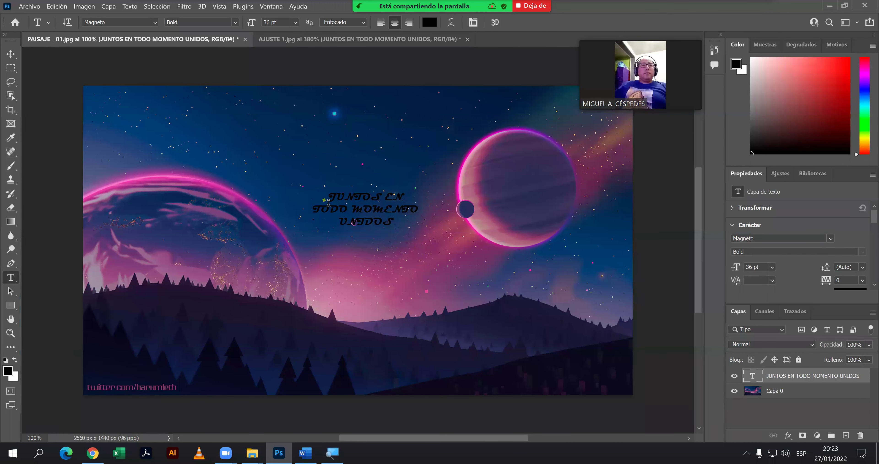
Select all the JUNTOS EN TODO MOMENTO UNIDOS text, set it to 72 pt, and show the font list.
drag(329, 197, 397, 222)
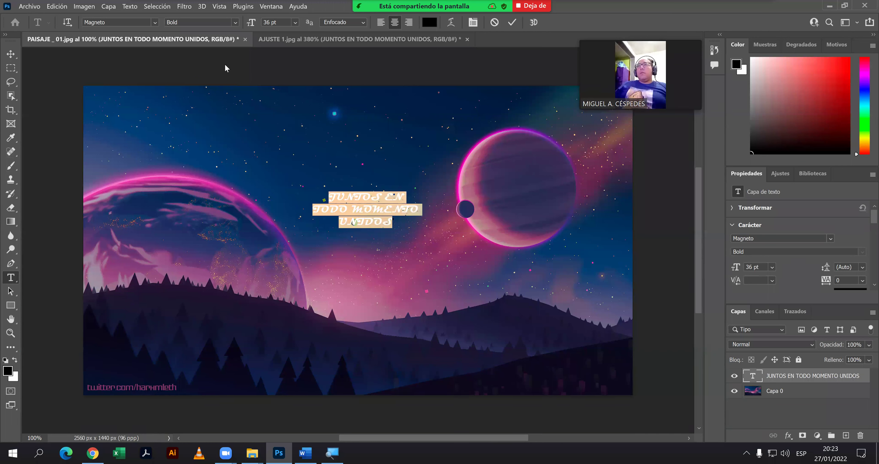
click(295, 23)
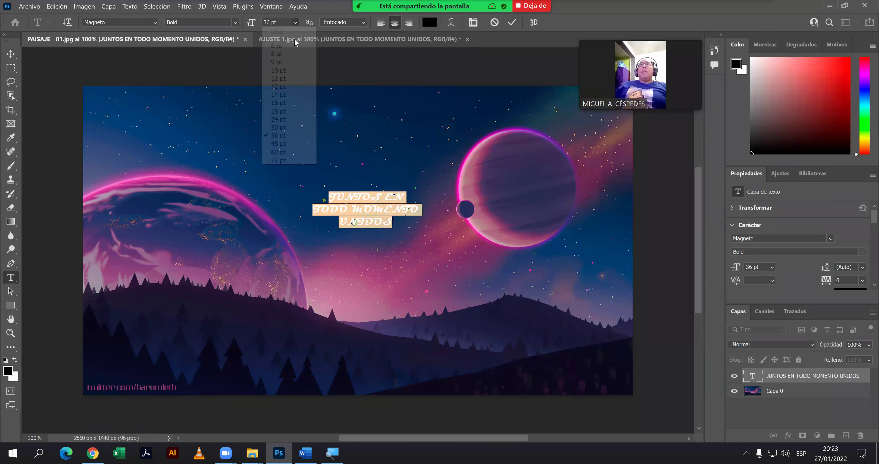
click(278, 160)
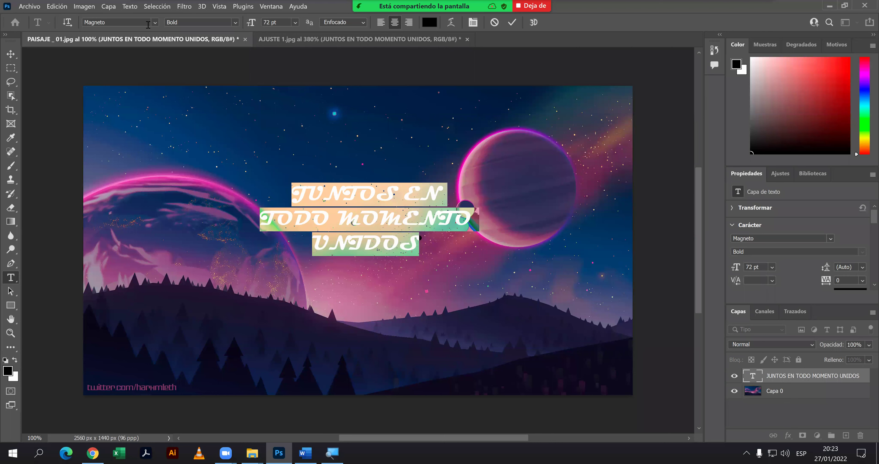
click(155, 22)
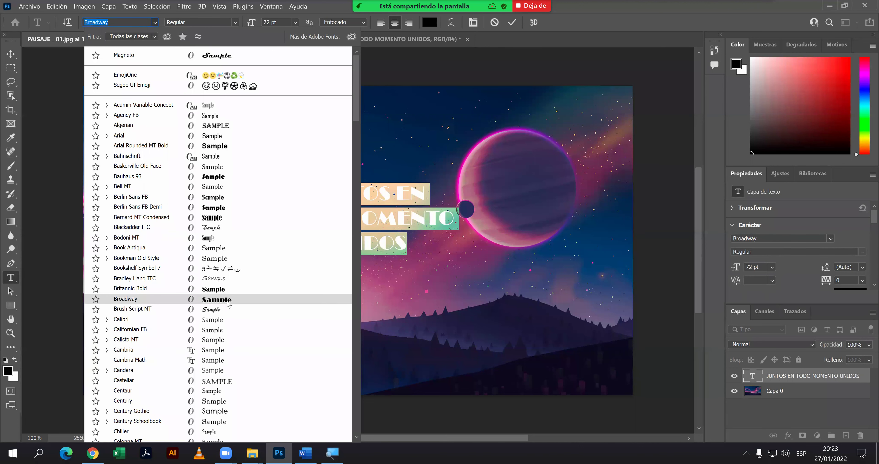
Change the 72 pt text's font from Magneto to Cooper Black.
scroll(228, 302, down, 2)
scroll(226, 294, down, 1)
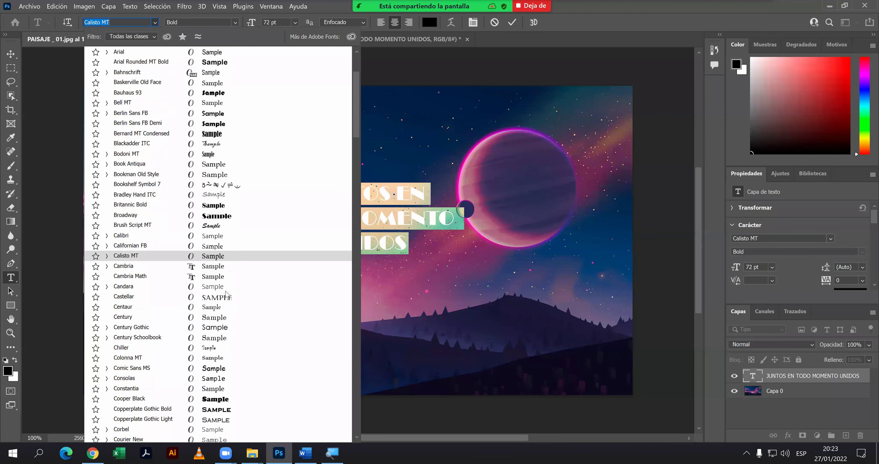
scroll(226, 294, down, 2)
scroll(227, 287, down, 2)
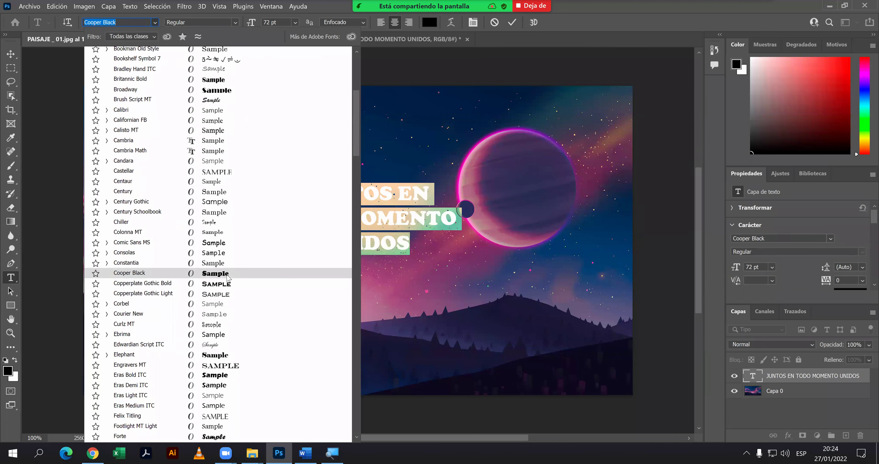
click(228, 275)
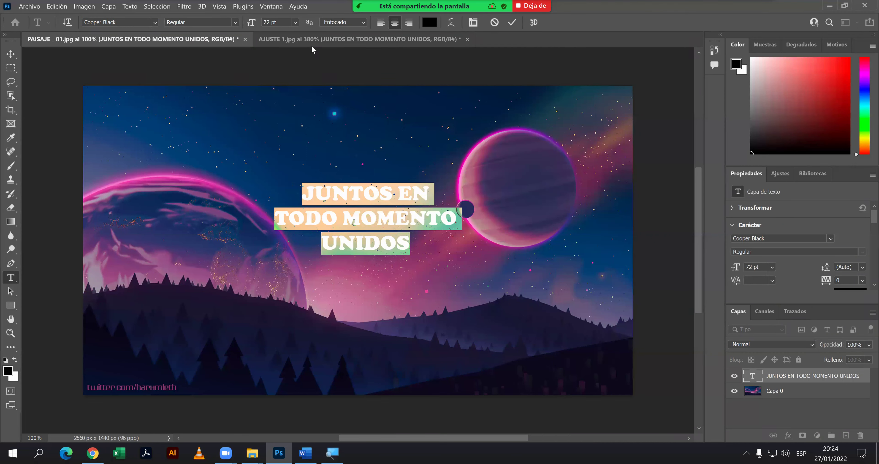
click(235, 23)
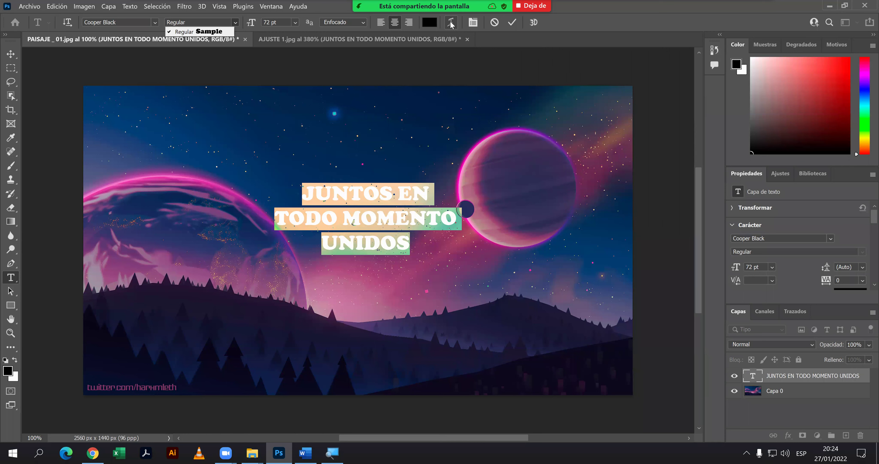
Close the font style list and bring up the Deformar texto warp dialog for the Cooper Black text.
click(452, 23)
click(451, 23)
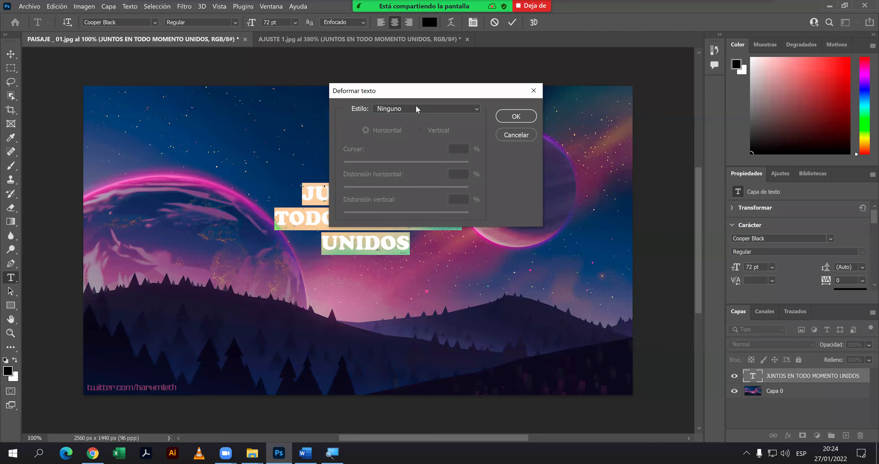
key(Escape)
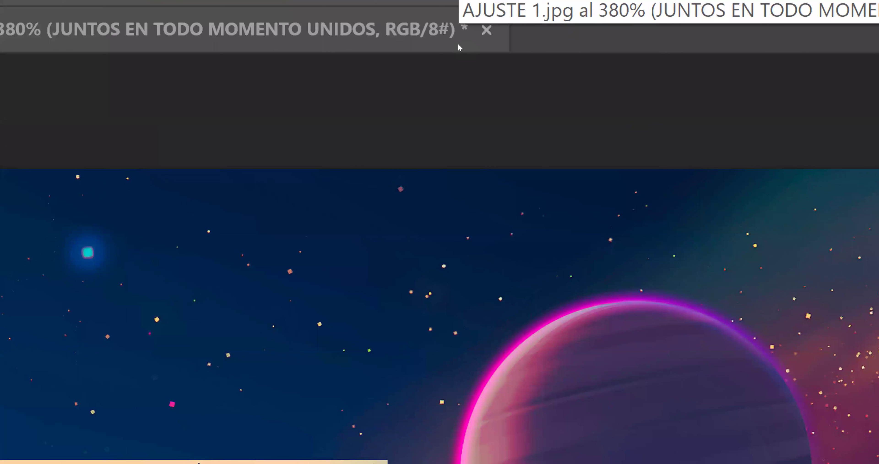
key(ctrl+t)
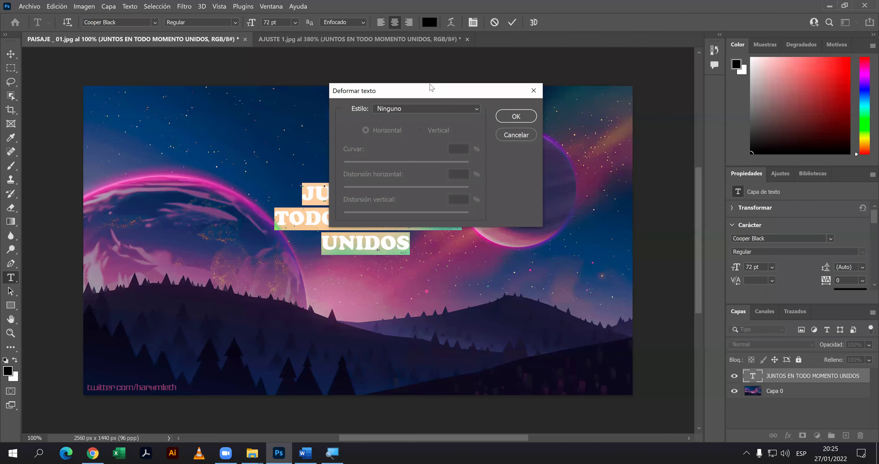
Warp the lettering with the Arco style at a -31% bend and apply it.
drag(431, 87, 516, 89)
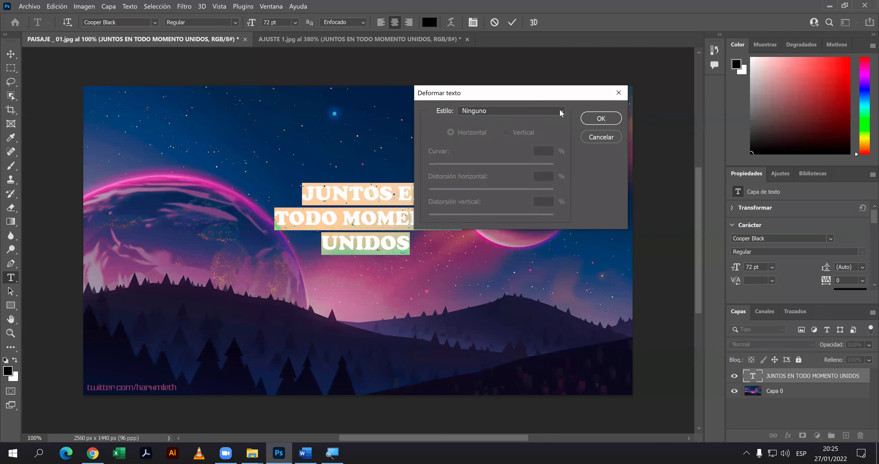
click(560, 111)
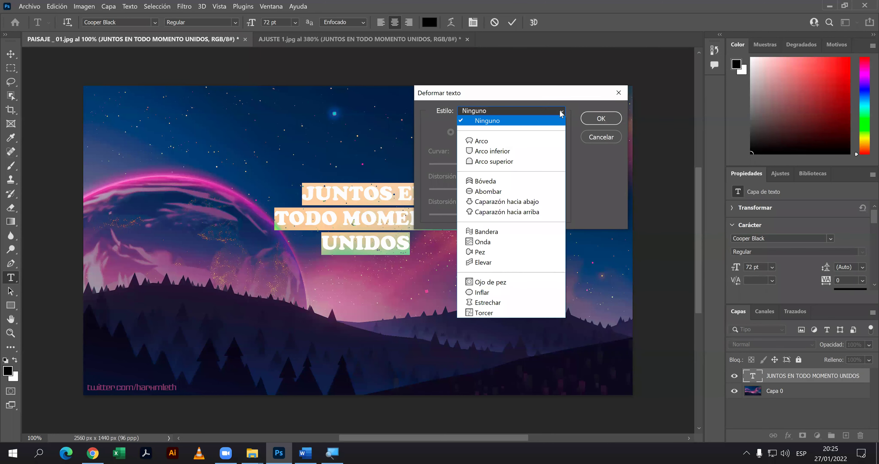
click(526, 141)
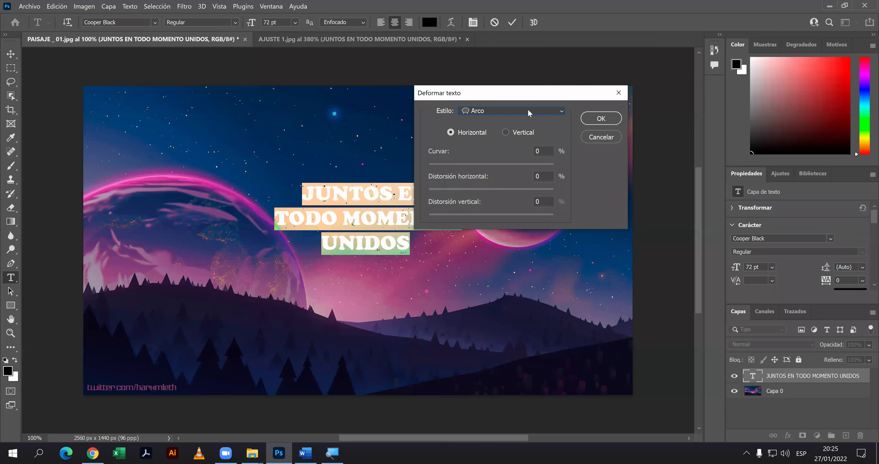
mouse_move(594, 98)
mouse_down()
mouse_move(658, 104)
mouse_move(639, 90)
mouse_up()
drag(608, 160, 557, 165)
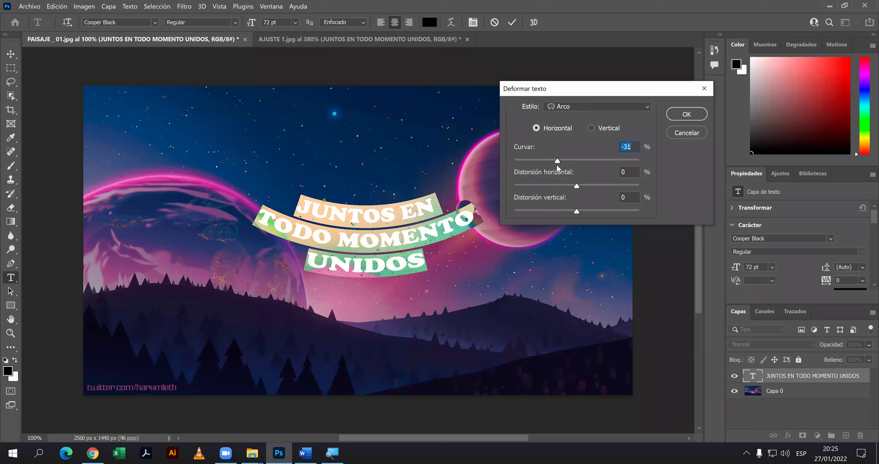
click(643, 108)
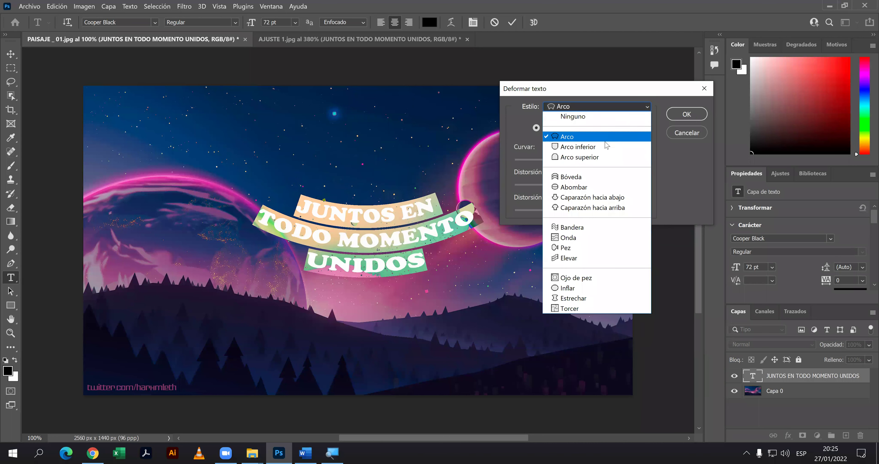
click(683, 116)
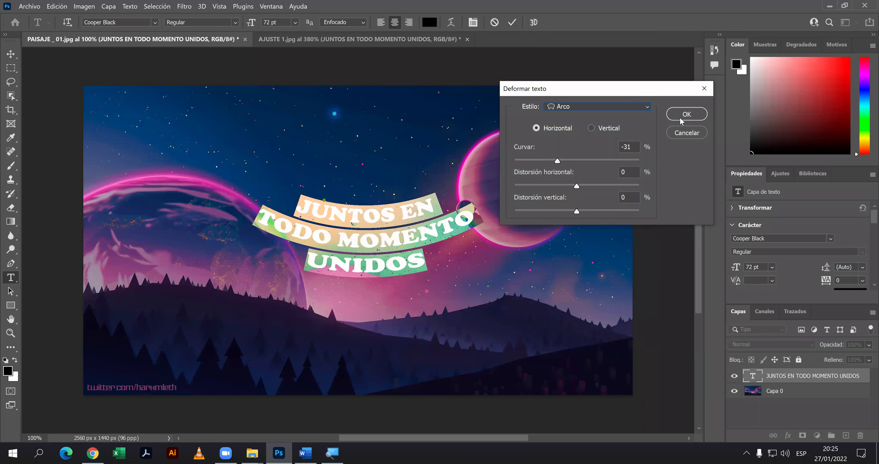
click(677, 116)
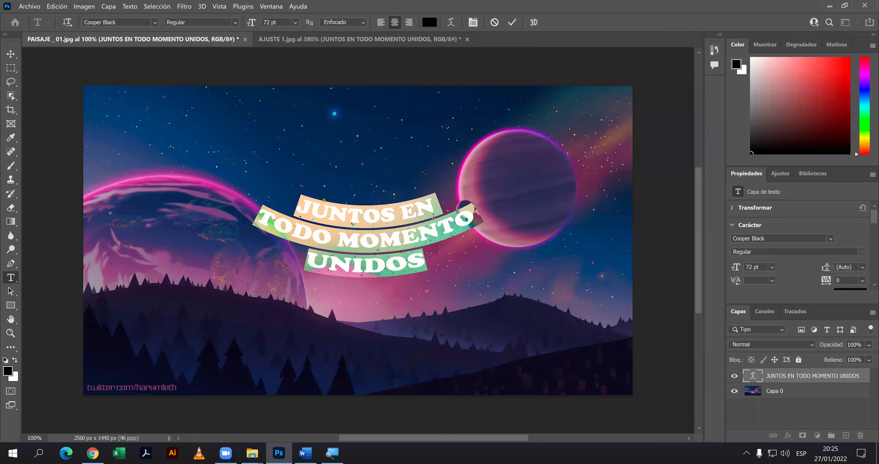
Finish editing the text and nudge the arched text slightly lower.
click(473, 23)
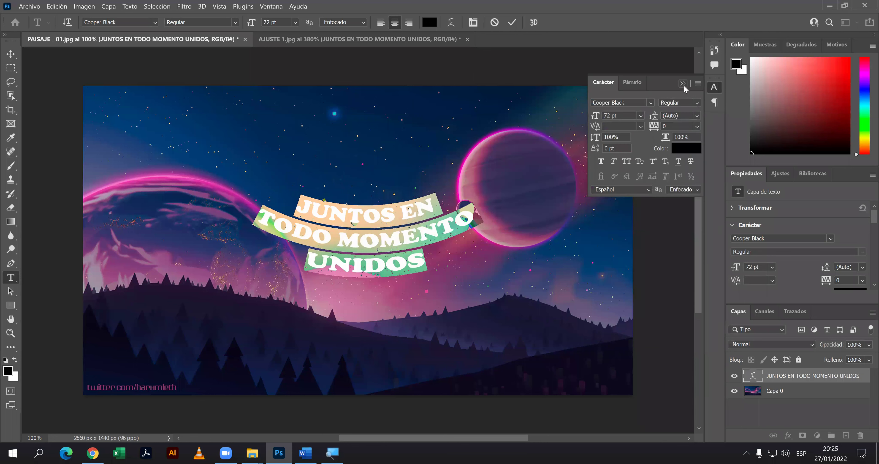
click(682, 83)
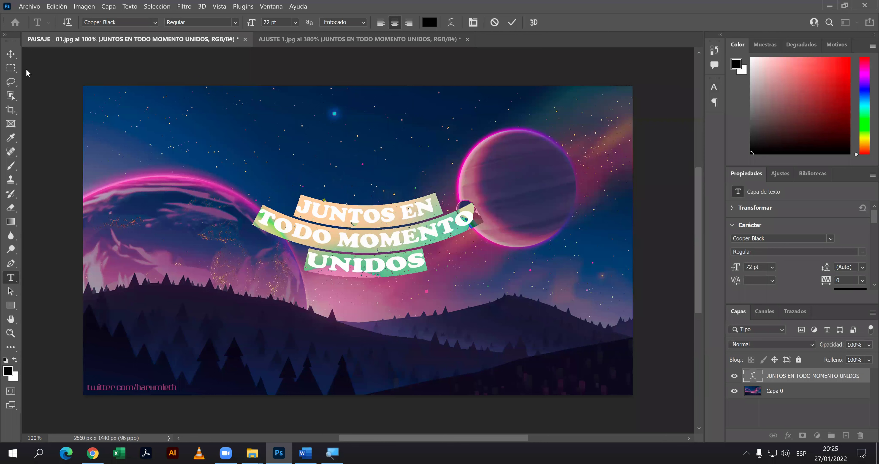
click(13, 56)
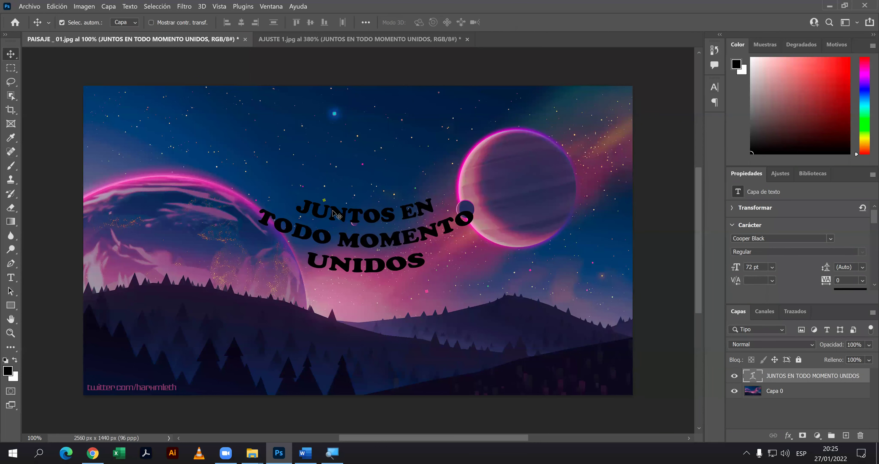
drag(334, 214, 336, 233)
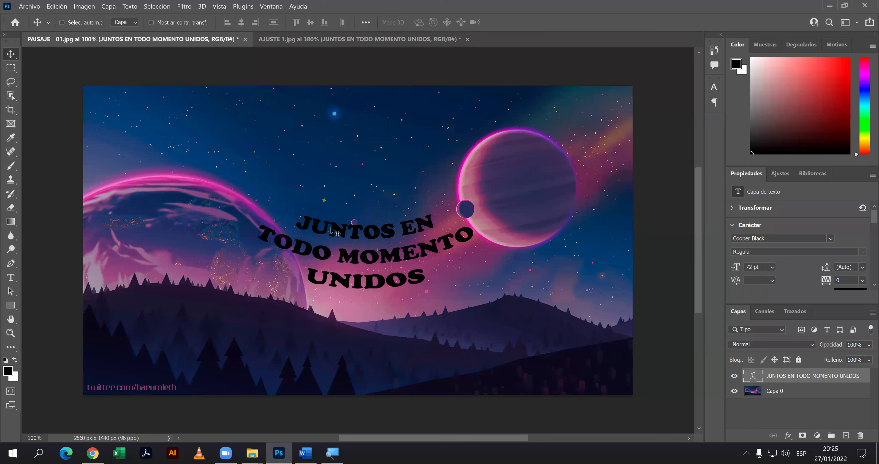
Scale the arched text to about 220% to span the image width, centred vertically.
key(ctrl+t)
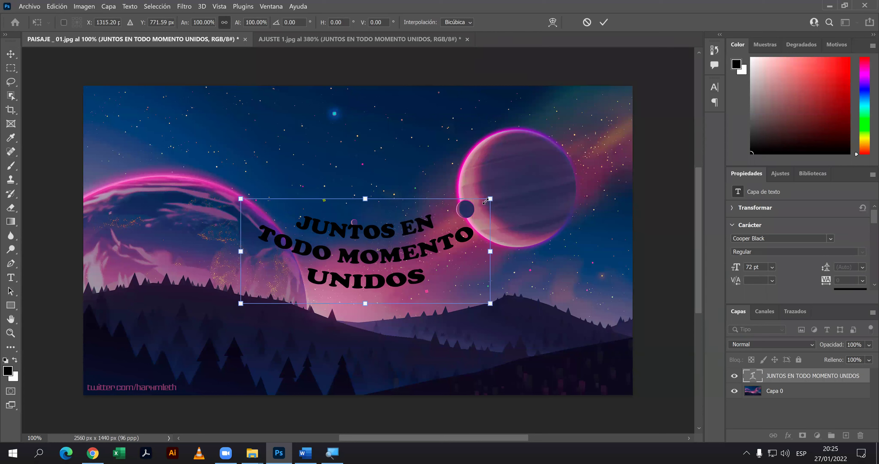
drag(490, 199, 557, 145)
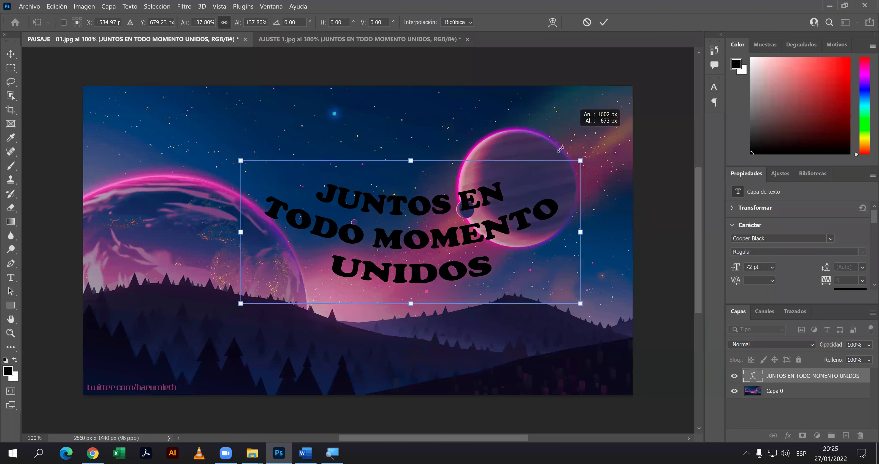
drag(557, 145, 587, 150)
mouse_move(404, 235)
mouse_down()
mouse_move(244, 325)
mouse_move(247, 308)
mouse_up()
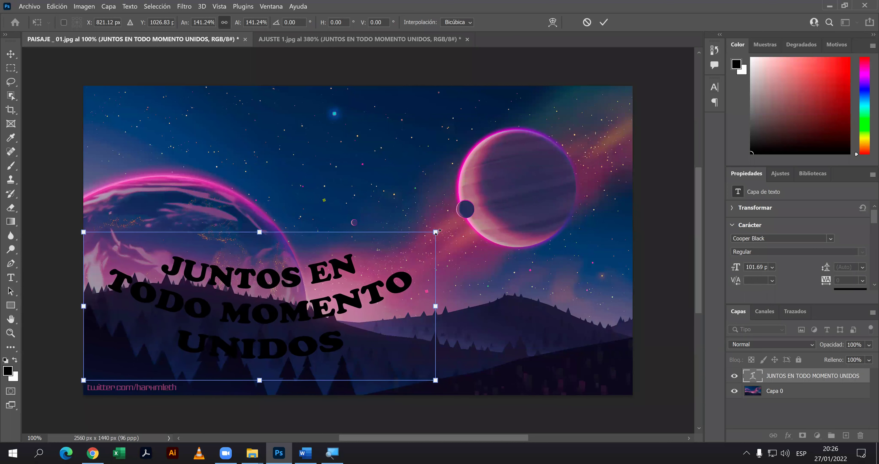
drag(478, 202, 628, 133)
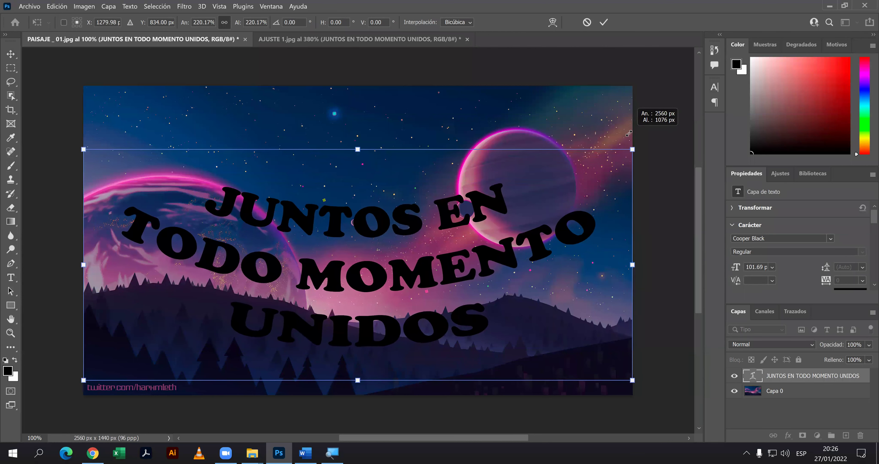
drag(628, 133, 630, 132)
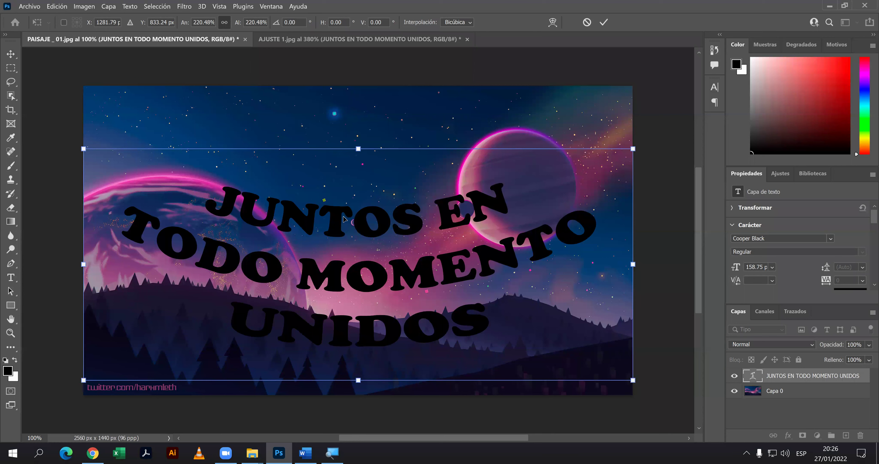
drag(343, 198, 342, 174)
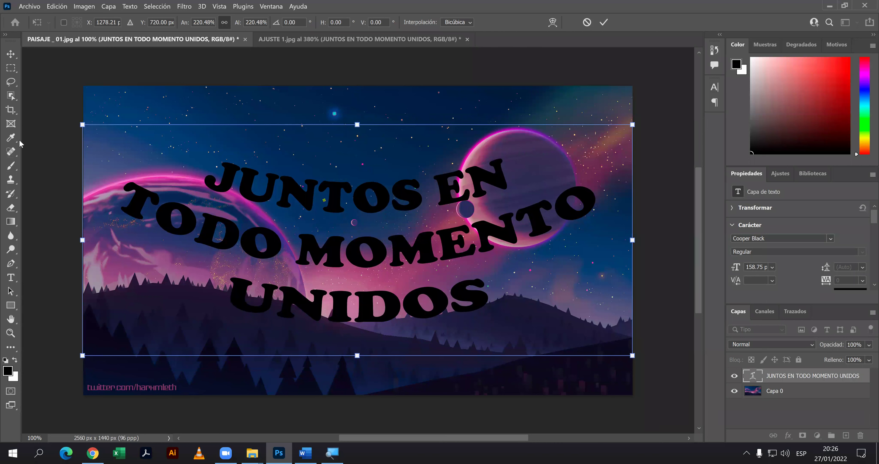
Recolour the enlarged arched text from black to light pink (f9e2e2) and commit it.
click(13, 279)
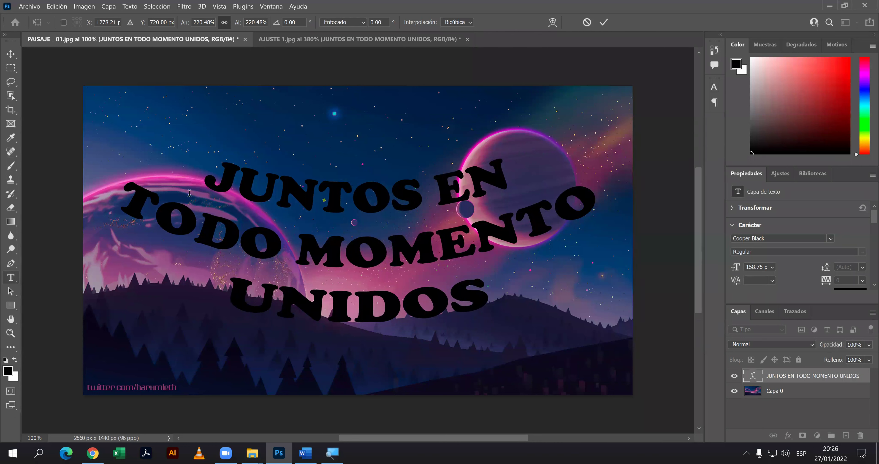
drag(209, 176, 555, 265)
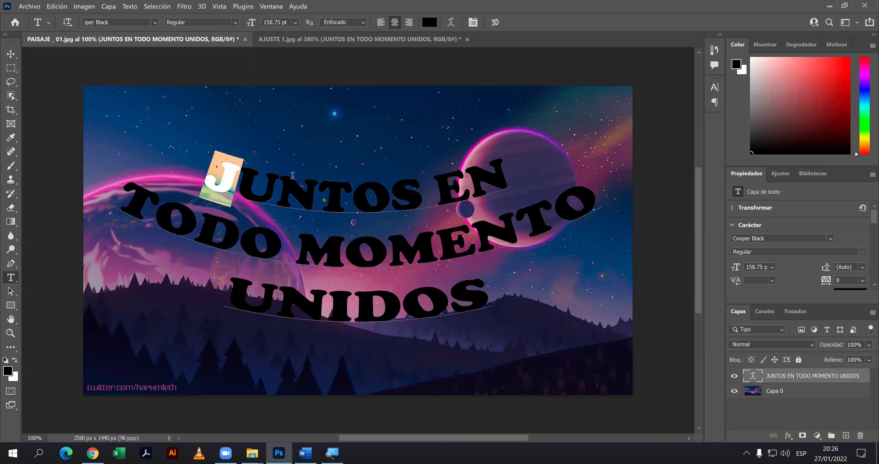
click(549, 258)
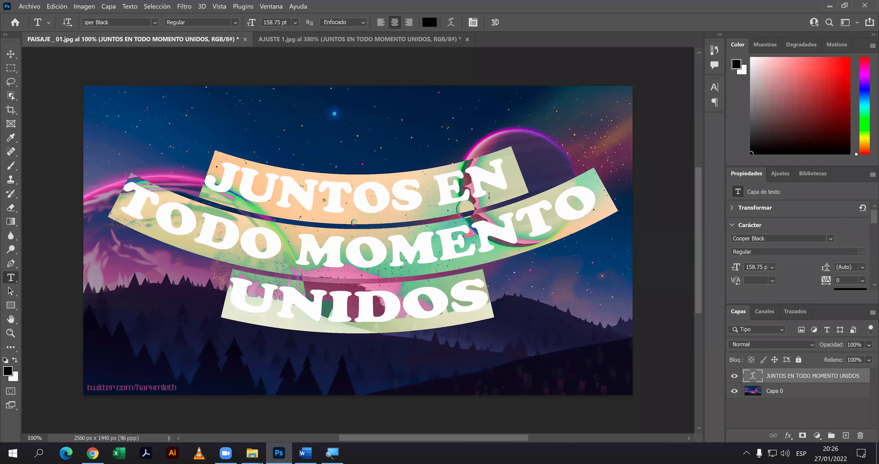
click(429, 23)
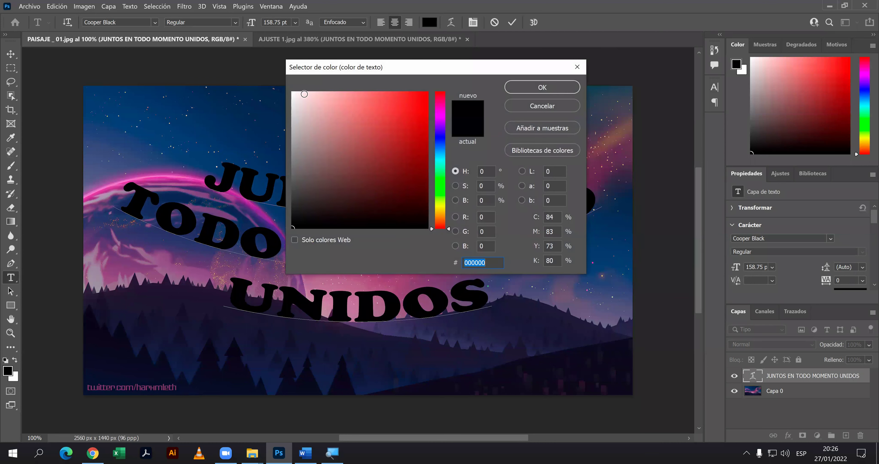
click(305, 95)
click(517, 89)
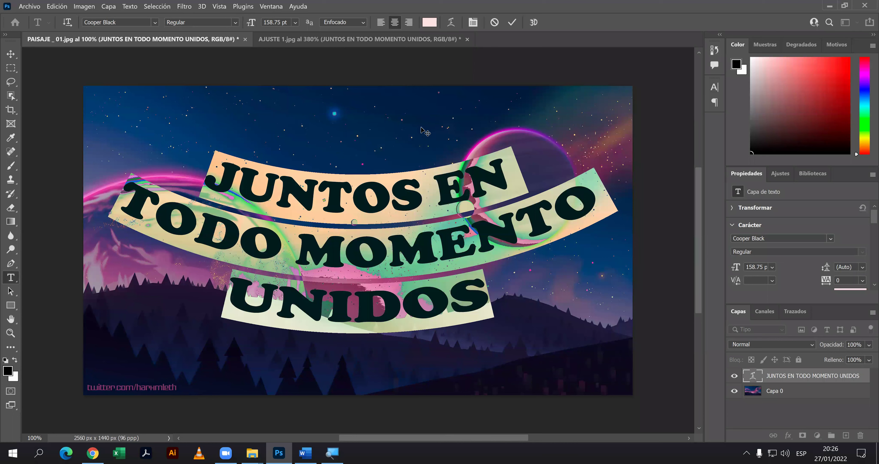
click(11, 54)
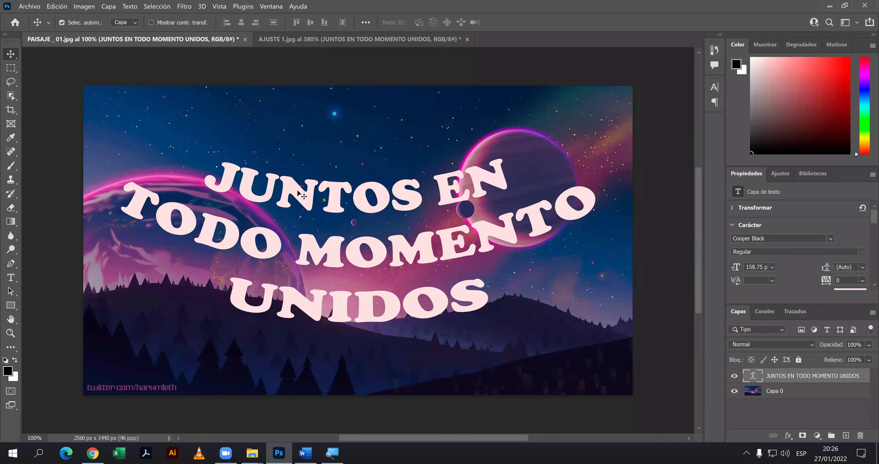
Nudge the pink text up, duplicate its layer, and hide the original.
mouse_move(311, 203)
mouse_down()
mouse_move(306, 179)
mouse_move(307, 214)
mouse_up()
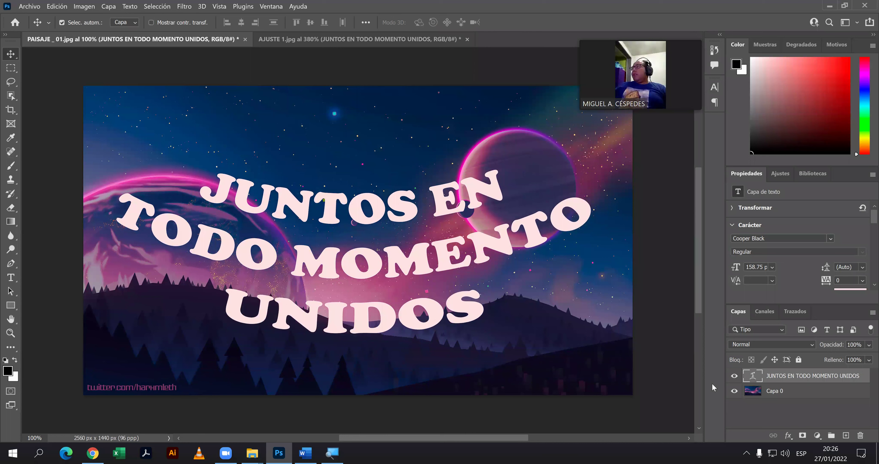
key(ctrl+j)
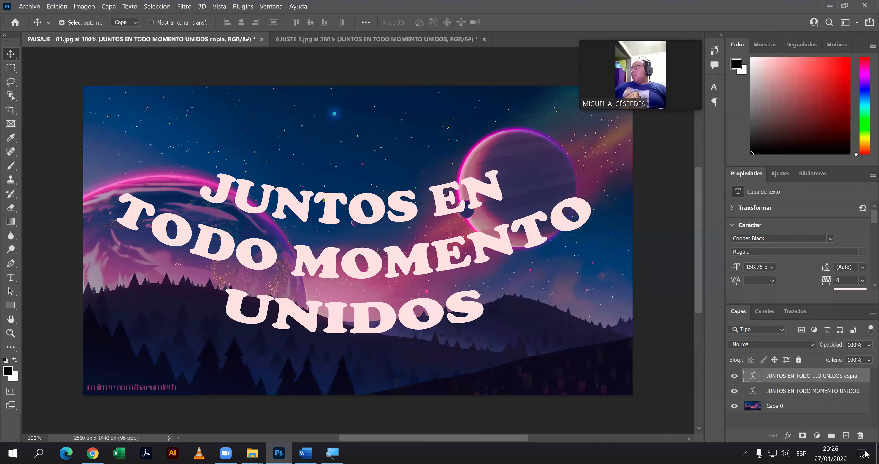
click(734, 391)
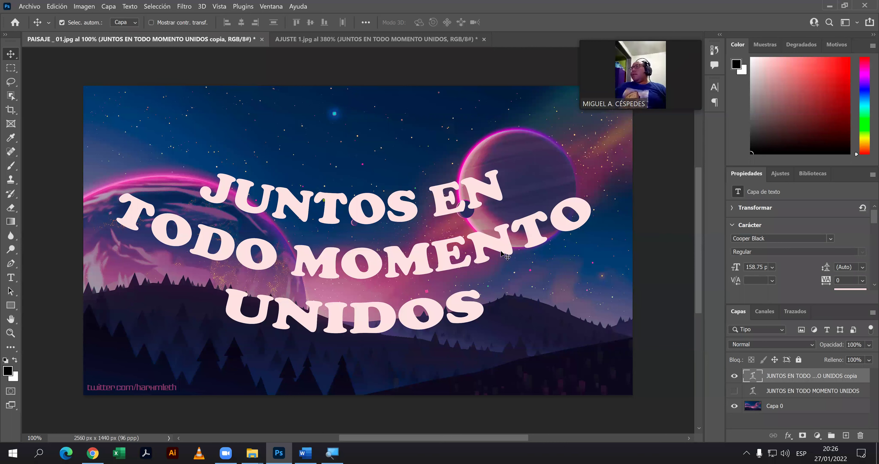
Stretch the text copy to fill the whole landscape height and apply the transform.
key(ctrl+t)
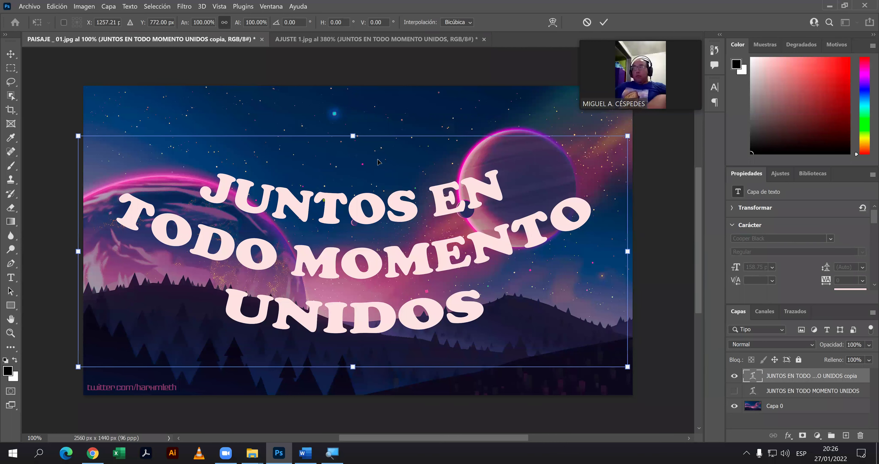
drag(360, 138, 344, 290)
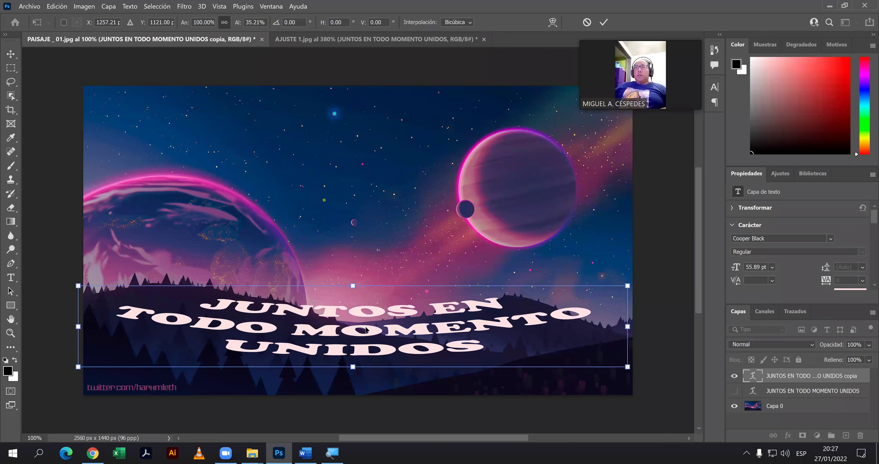
drag(368, 333, 372, 357)
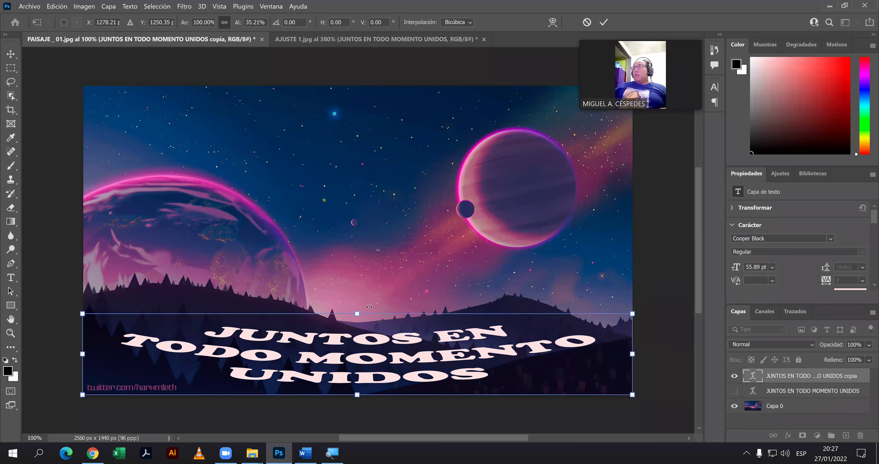
drag(366, 280, 383, 83)
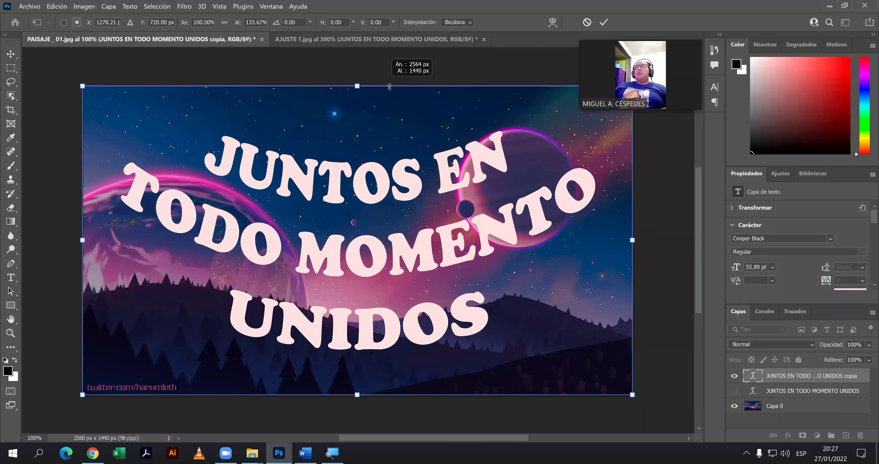
click(783, 407)
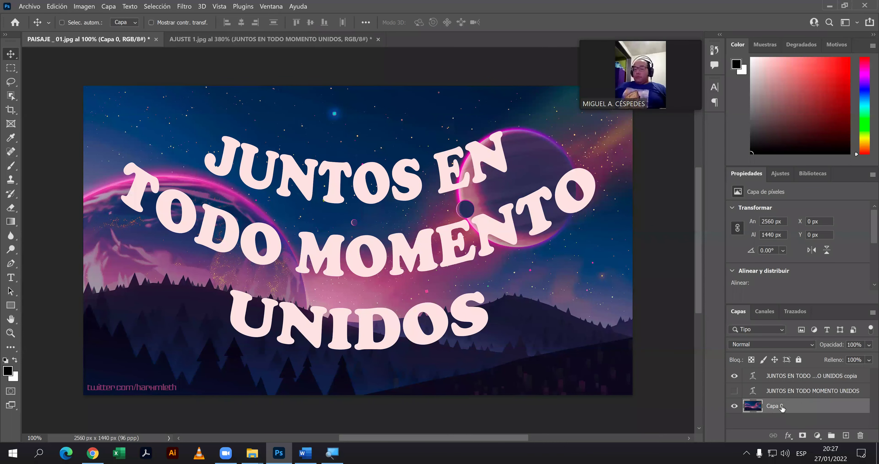
Make a hidden Capa 0 copia between the text layers, showing only the original text.
key(ctrl+j)
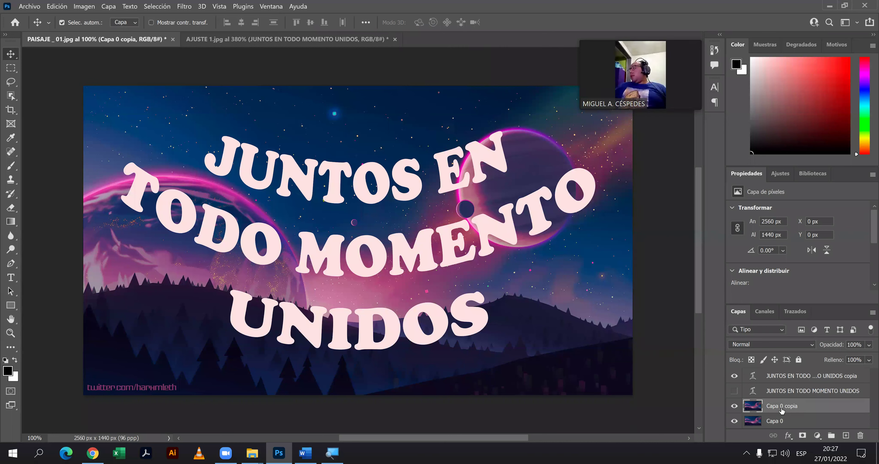
click(734, 407)
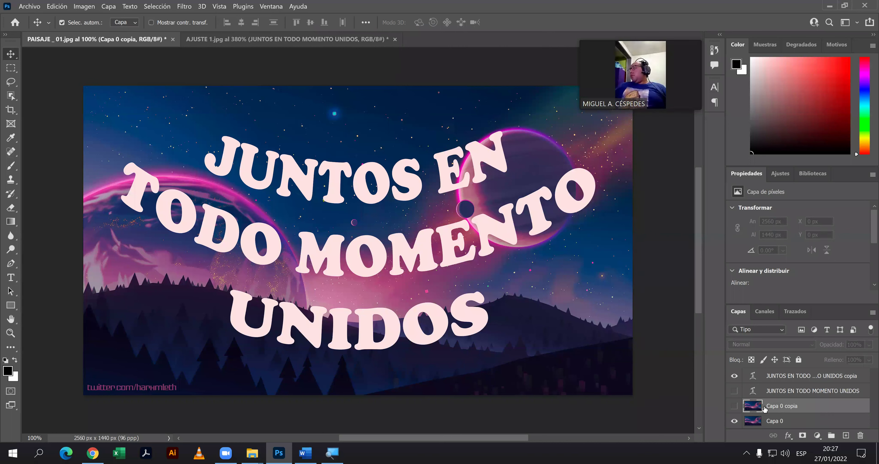
click(734, 375)
click(734, 391)
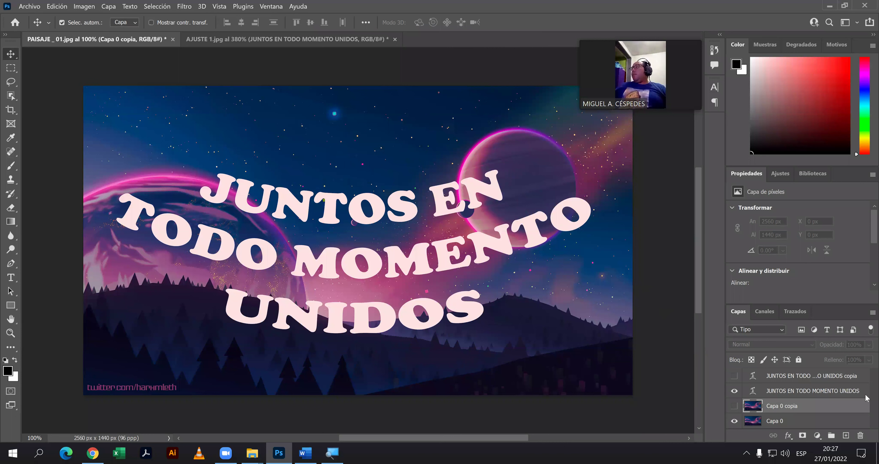
drag(803, 412, 797, 386)
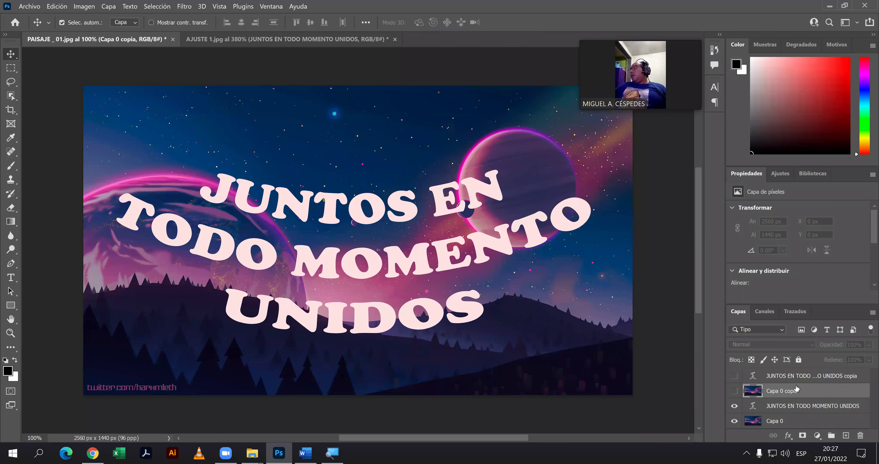
click(797, 407)
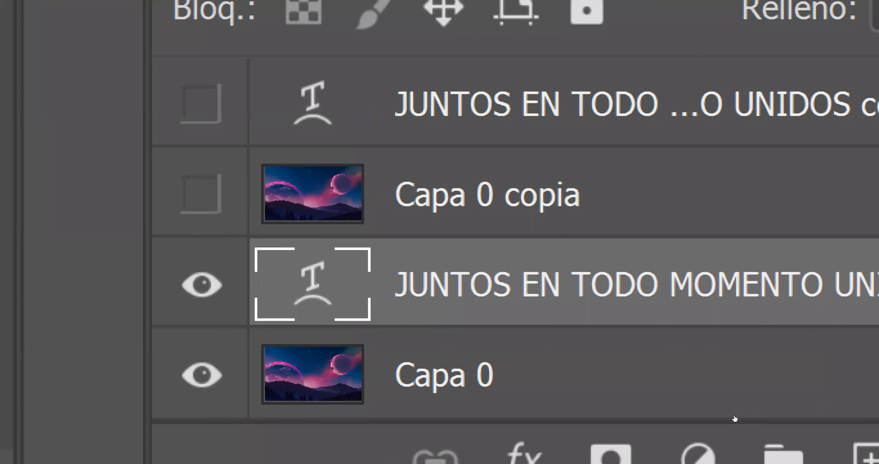
Move Capa 0 above the original text, rename it PAISAJE_1, and clip it into the letters.
drag(757, 419, 759, 405)
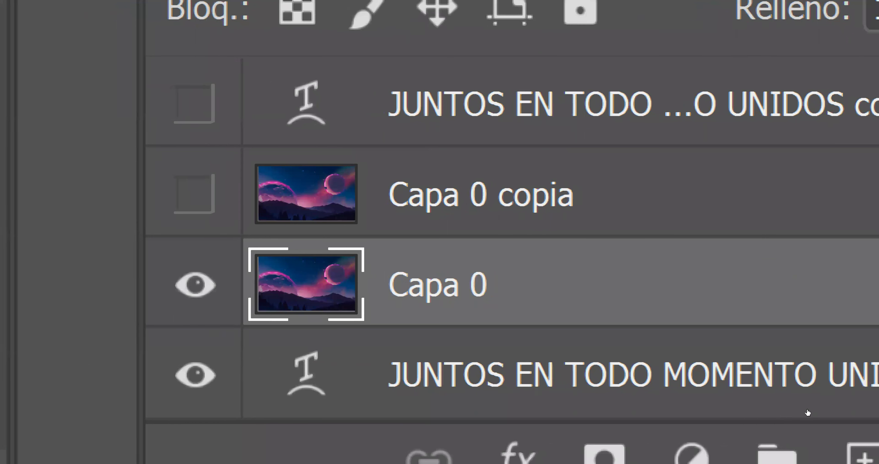
double_click(777, 408)
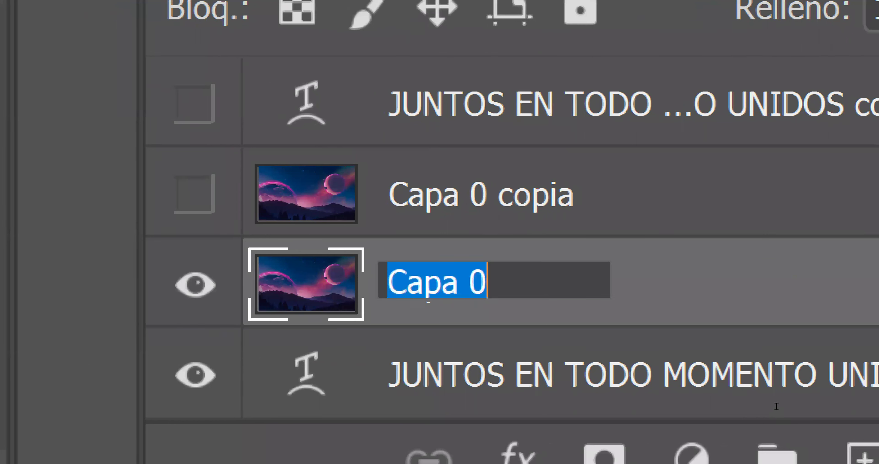
text(P)
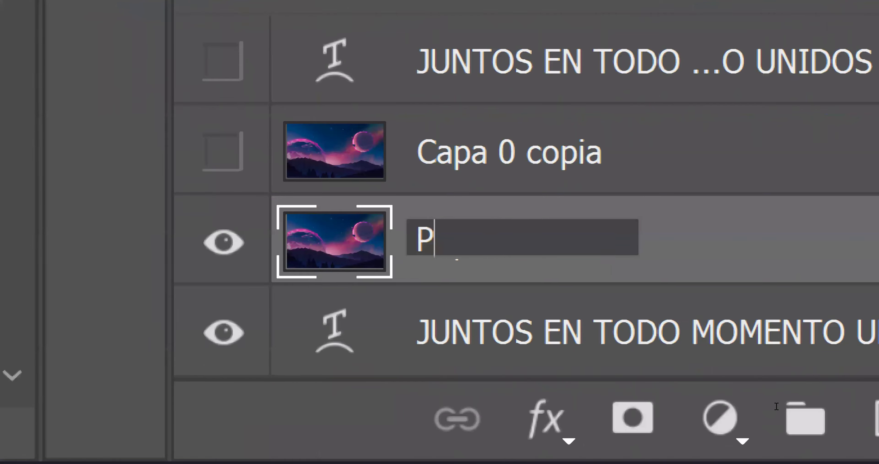
text(AISAJE)
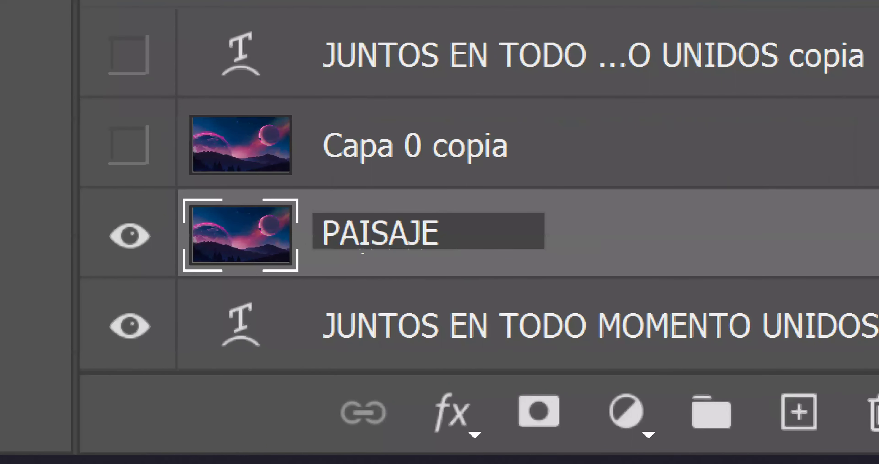
text(_1)
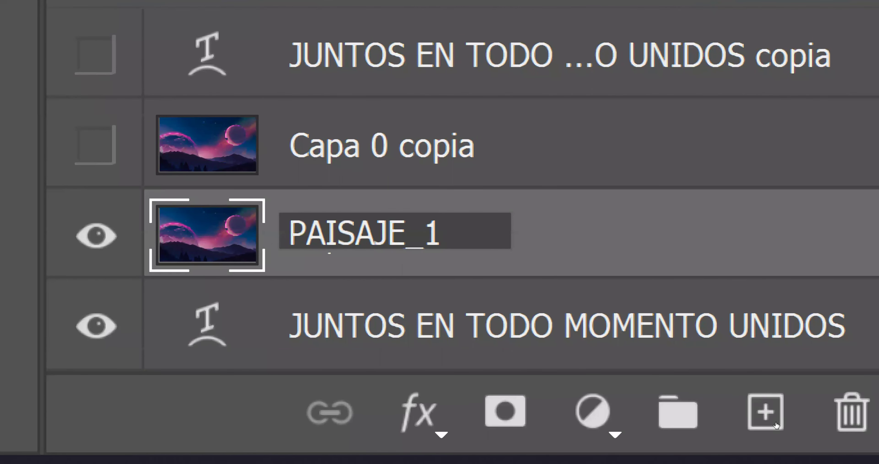
key(Return)
key(alt+bracketleft)
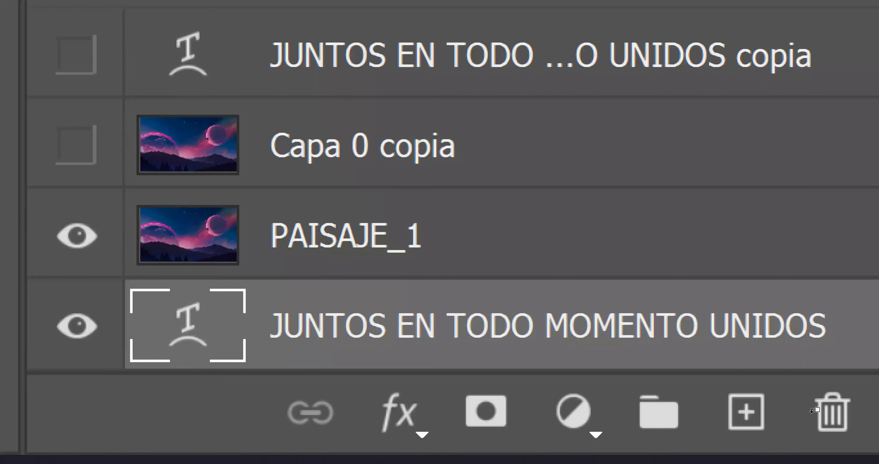
key(ctrl+alt+g)
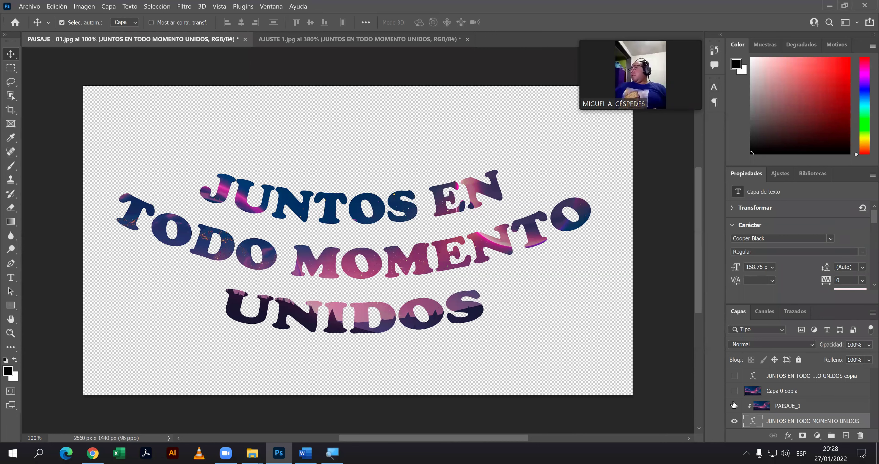
Hide the original text and clip Capa 0 copia into the enlarged text copy.
click(734, 406)
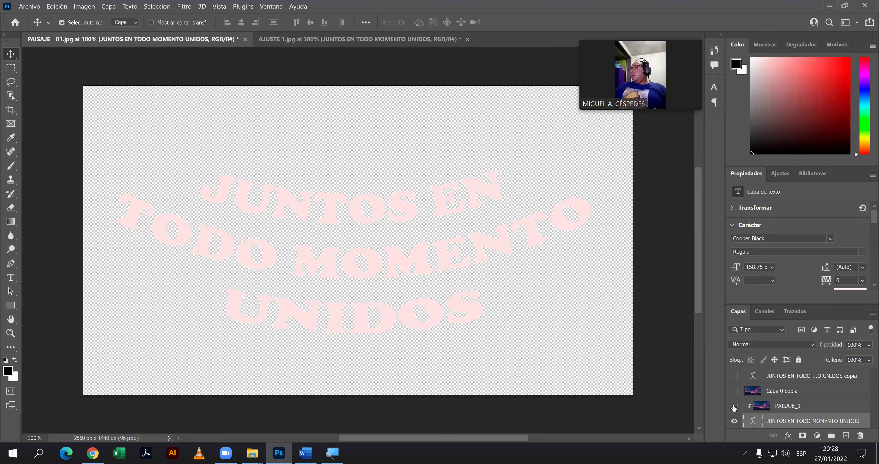
click(733, 406)
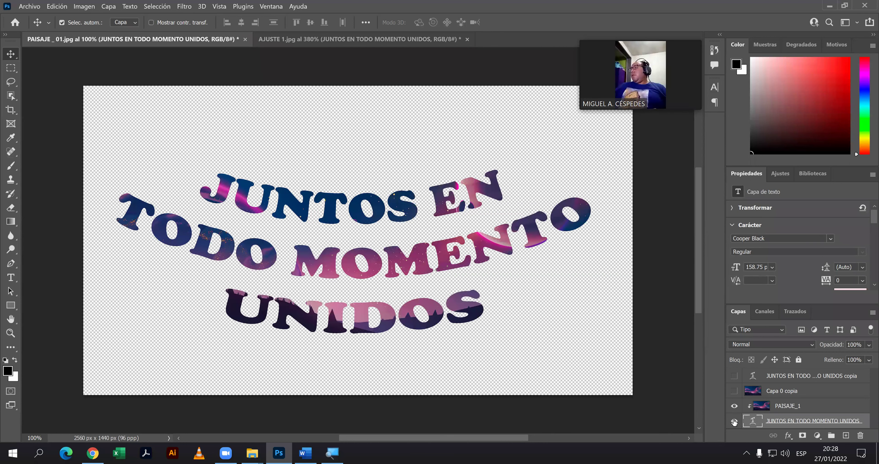
click(733, 422)
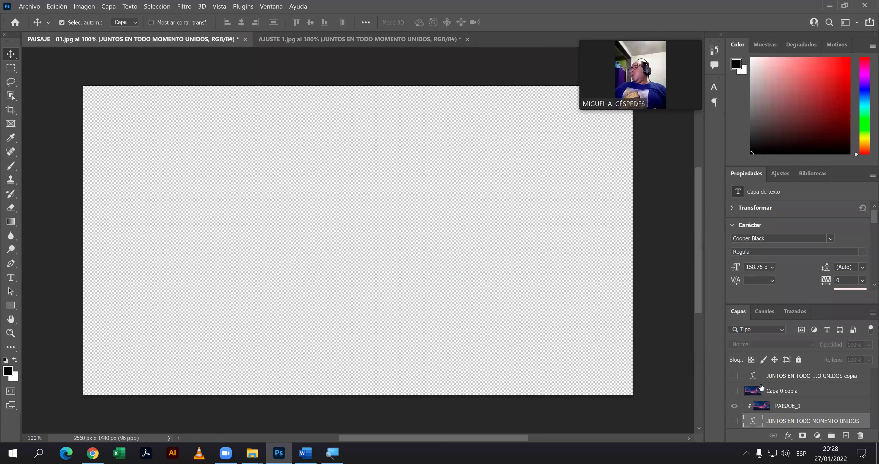
click(756, 391)
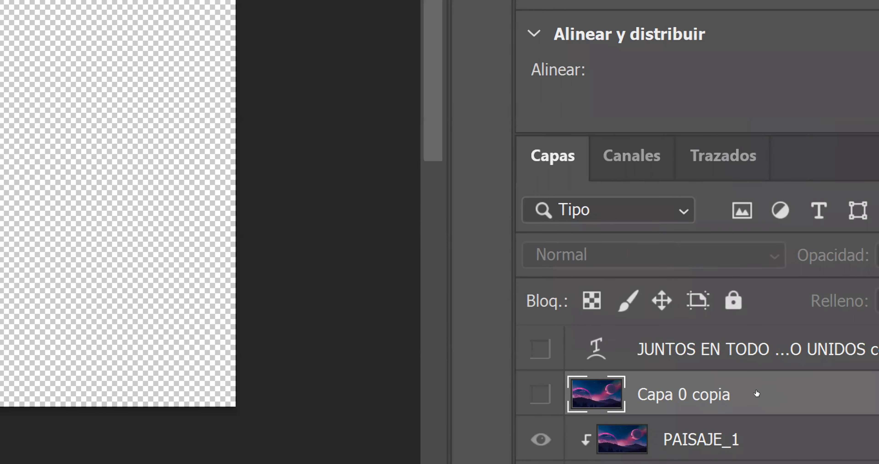
drag(757, 393, 756, 374)
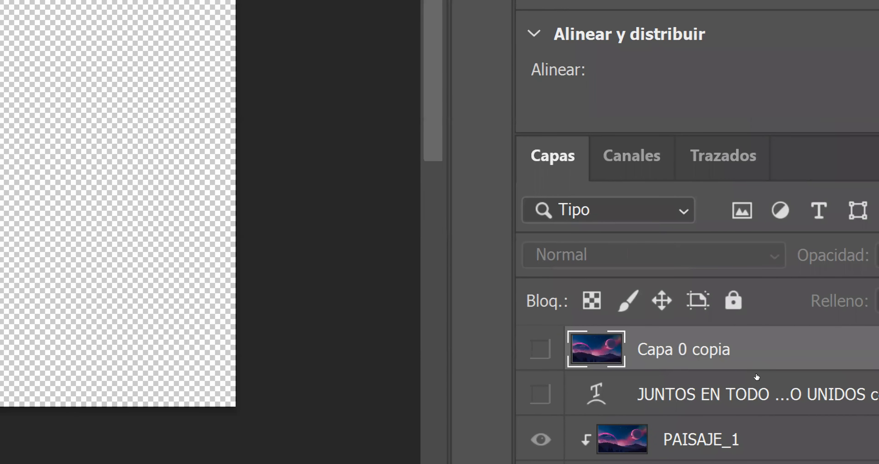
alt+click(772, 381)
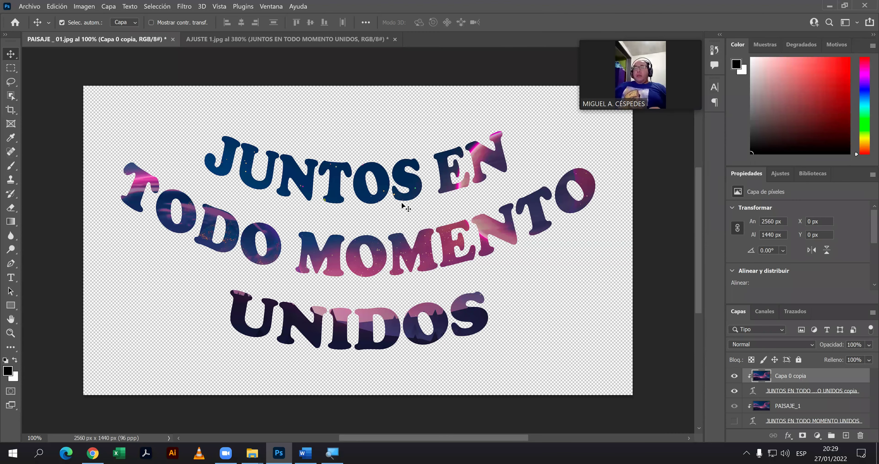
Try shrinking the landscape copy, then undo it and cancel the transform.
key(ctrl+t)
drag(633, 394, 428, 280)
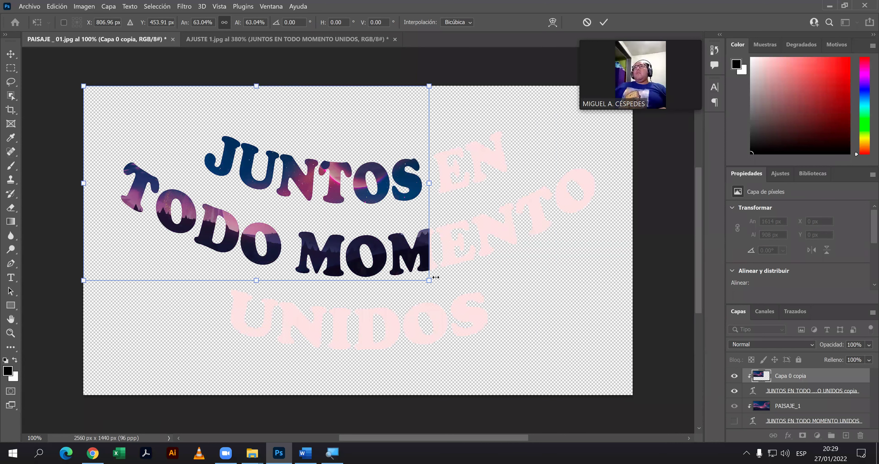
drag(408, 263, 361, 242)
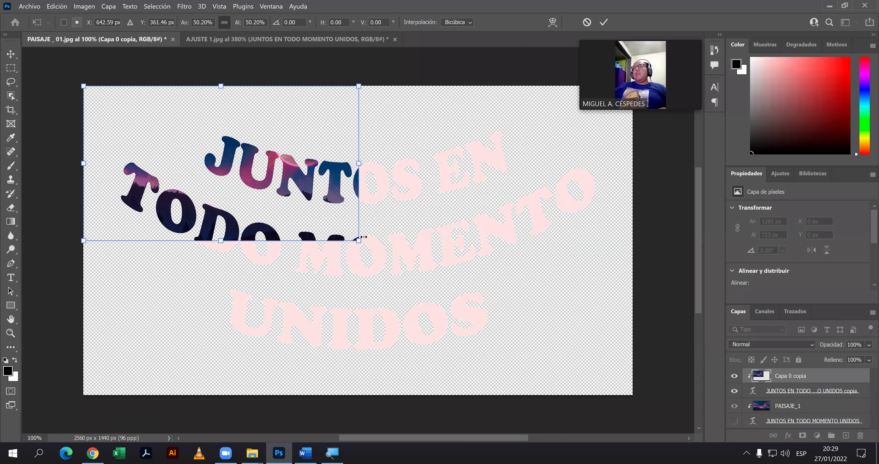
key(ctrl+z)
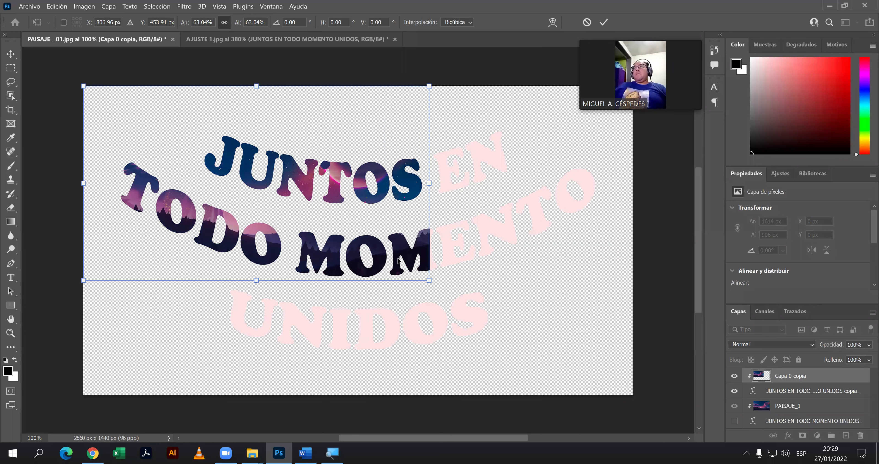
key(ctrl+z)
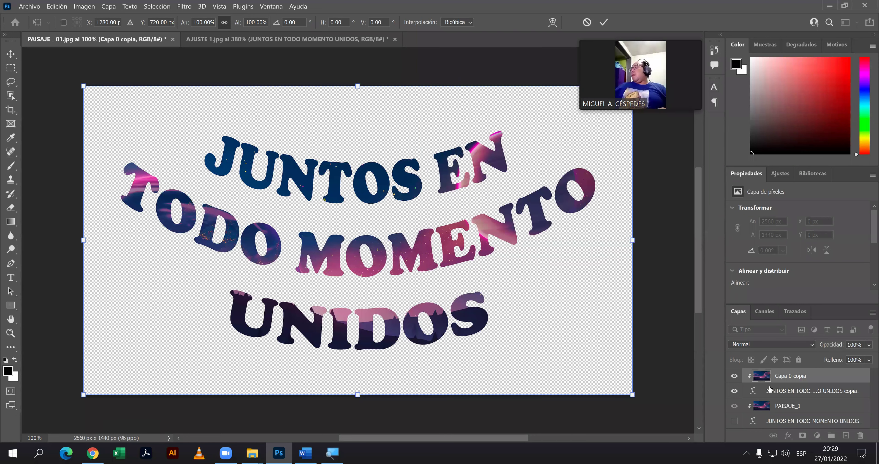
key(Escape)
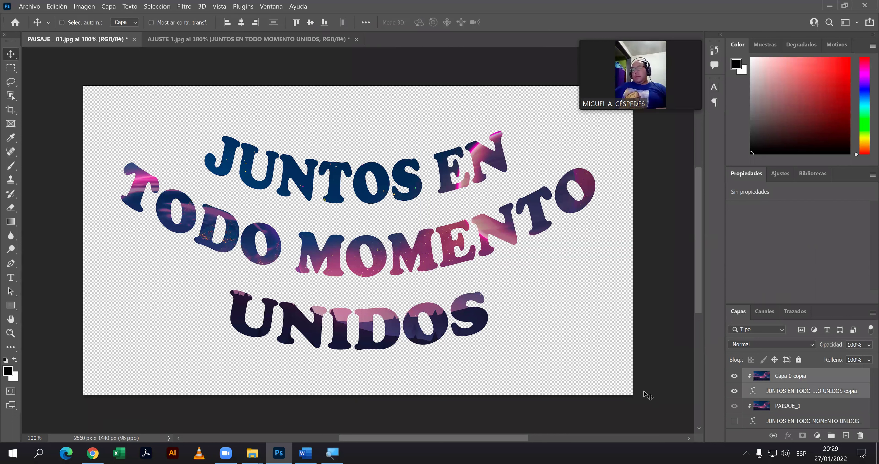
Scale the first curved text to about 49% in the canvas's top-left corner.
key(ctrl+t)
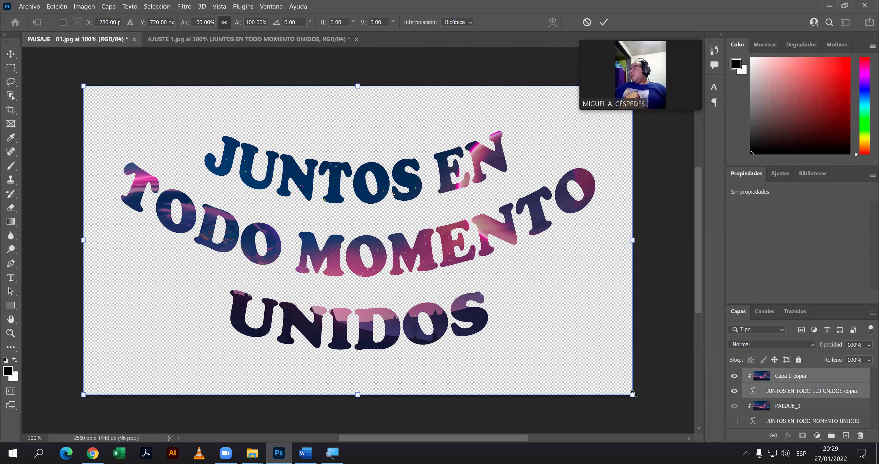
mouse_move(614, 380)
mouse_down()
mouse_move(428, 211)
mouse_move(336, 145)
mouse_up()
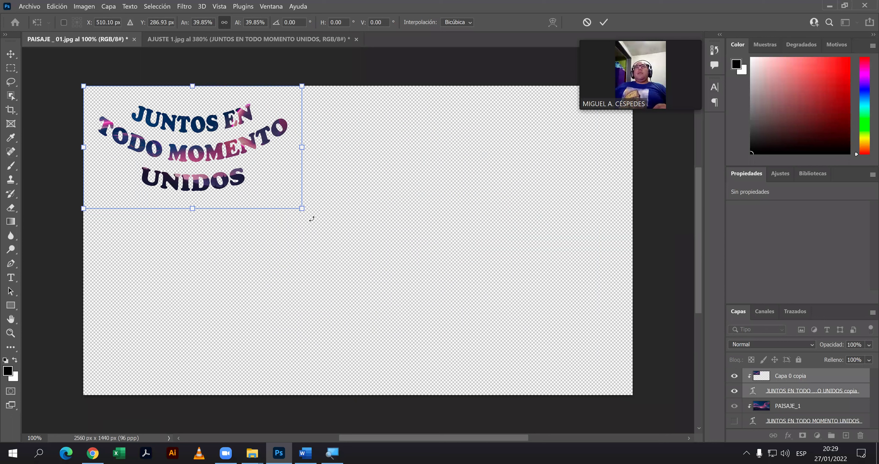
mouse_move(318, 227)
mouse_down()
mouse_move(370, 265)
mouse_move(345, 251)
mouse_up()
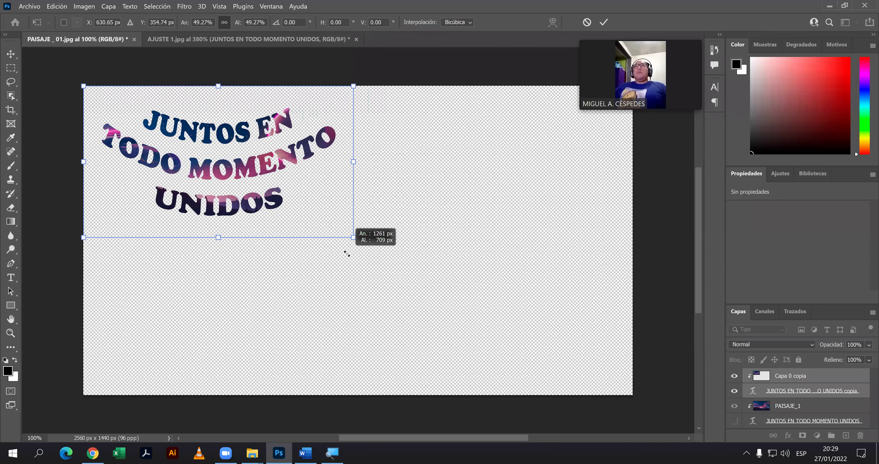
key(Return)
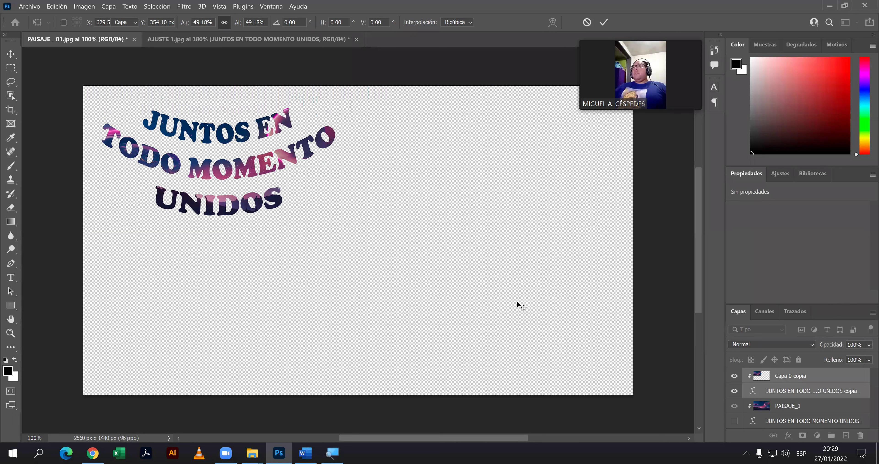
Show the second curved text and scale it to about 67% toward the bottom-right.
click(791, 407)
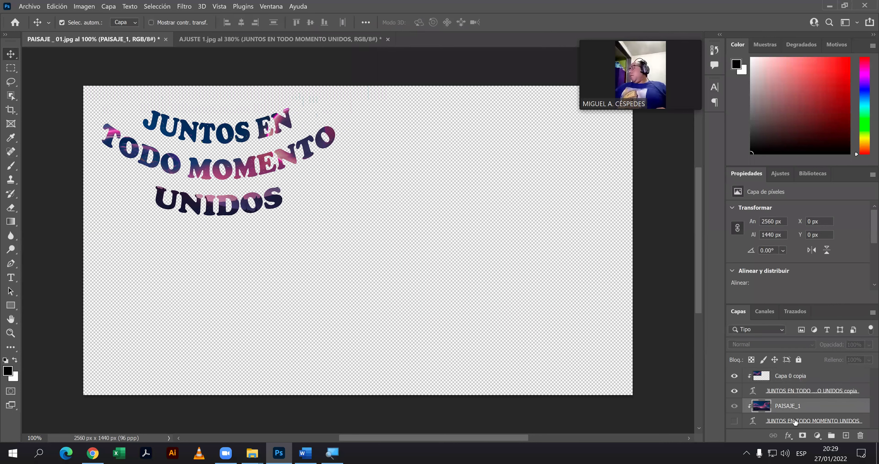
click(740, 425)
click(735, 423)
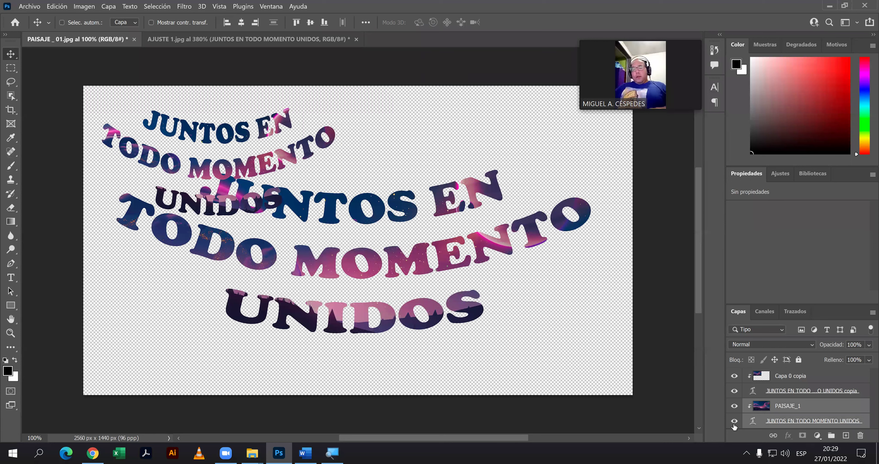
key(ctrl+t)
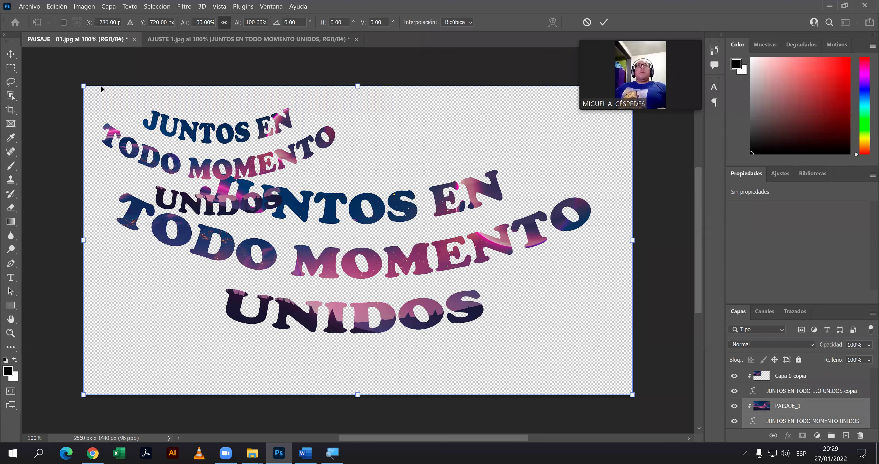
drag(160, 139, 261, 213)
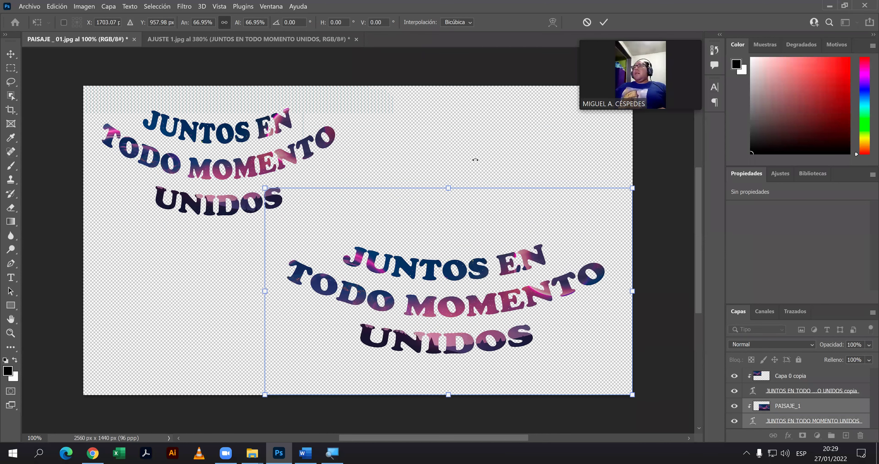
key(Return)
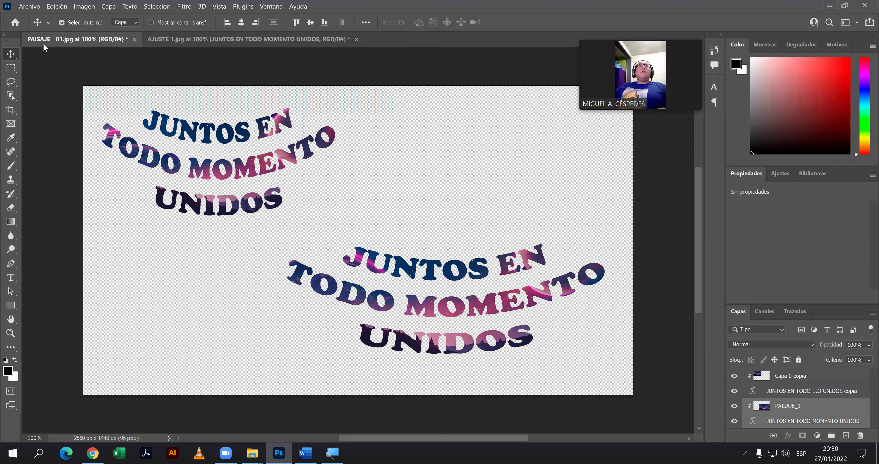
Close the AJUSTE 1 document without saving its changes.
click(201, 40)
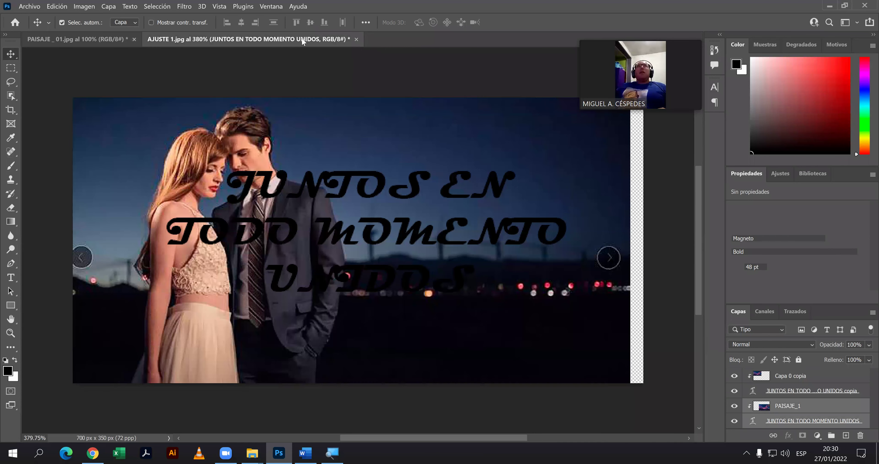
click(356, 40)
click(504, 193)
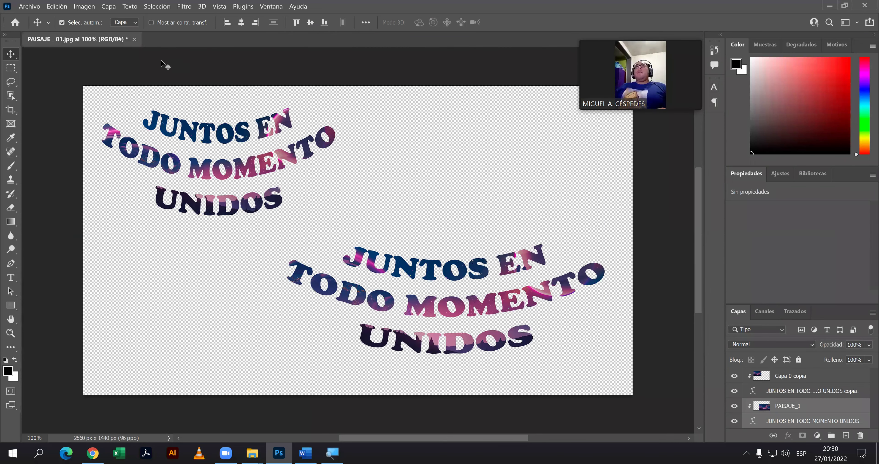
Pick the turquoise lake image in the search results and choose to save it.
click(93, 453)
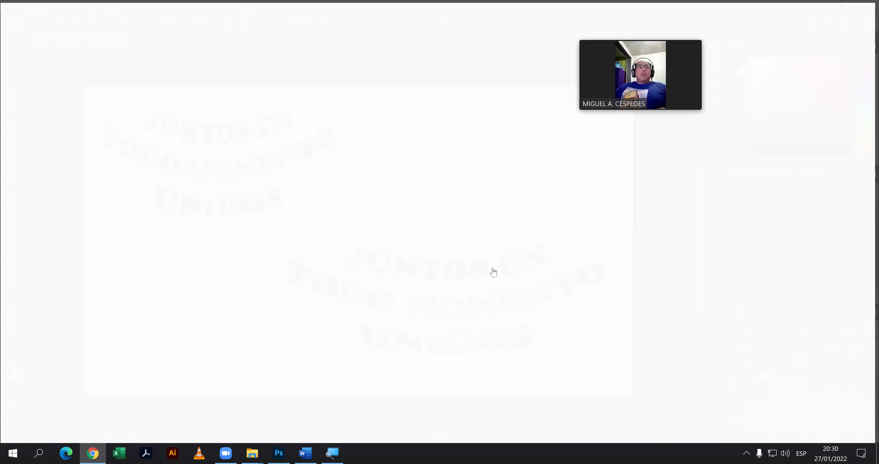
click(101, 268)
right_click(682, 187)
click(710, 212)
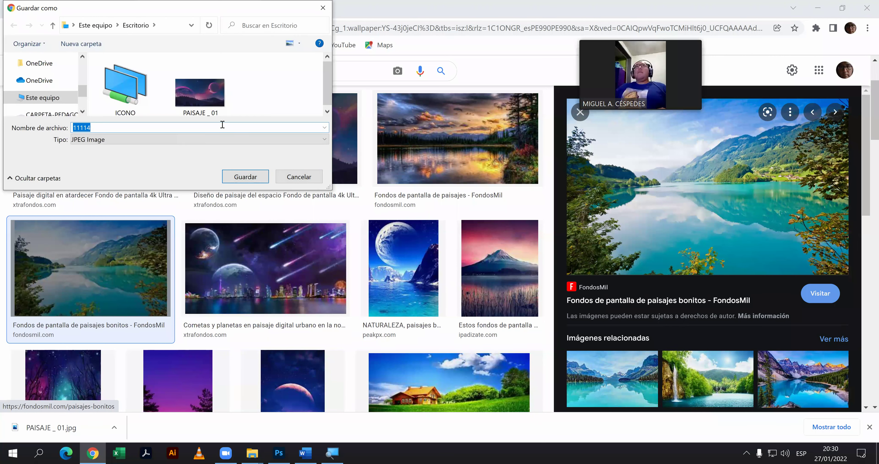
Name the image PAISAJE _ 02 in Escritorio and save it.
click(202, 95)
click(201, 126)
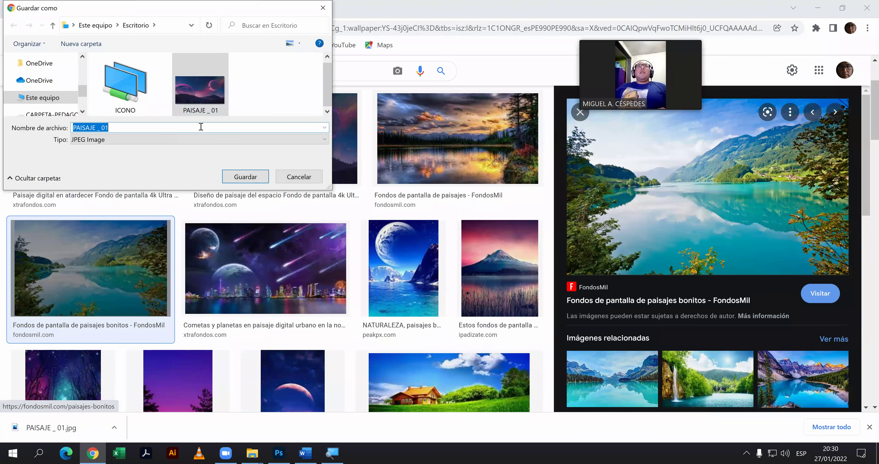
click(201, 126)
key(BackSpace)
text(2)
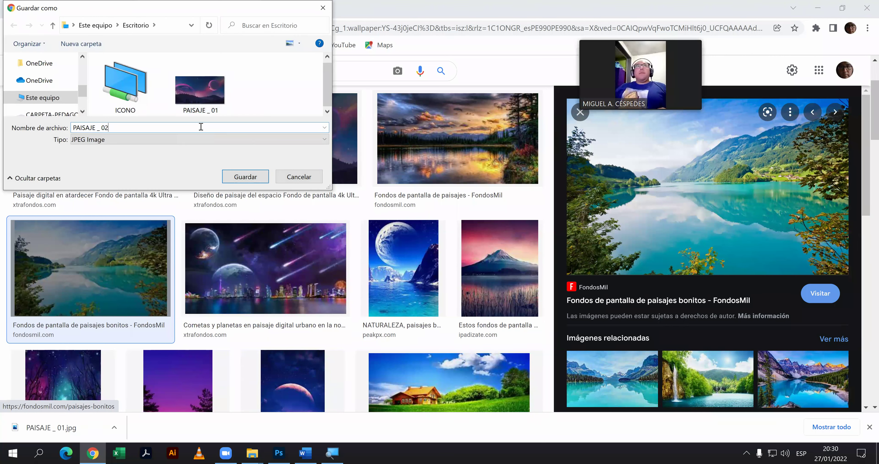
click(245, 177)
click(279, 452)
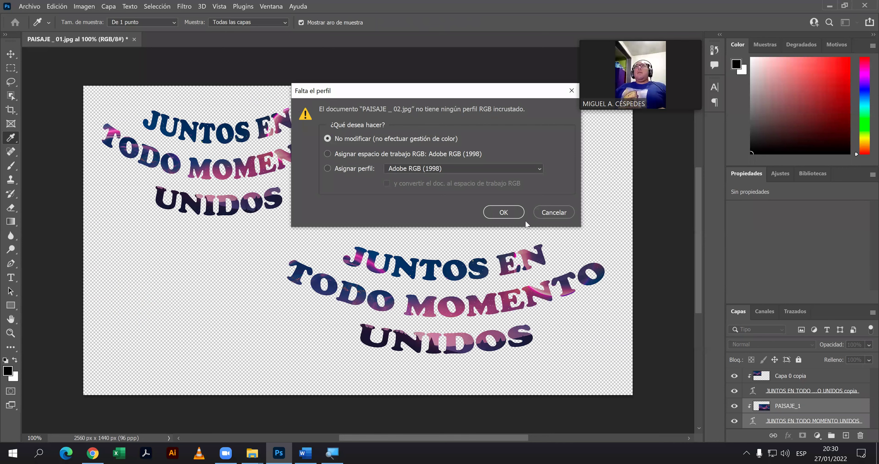
Keep 'No modificar' in the missing-profile prompt and open PAISAJE _ 02.jpg.
click(503, 212)
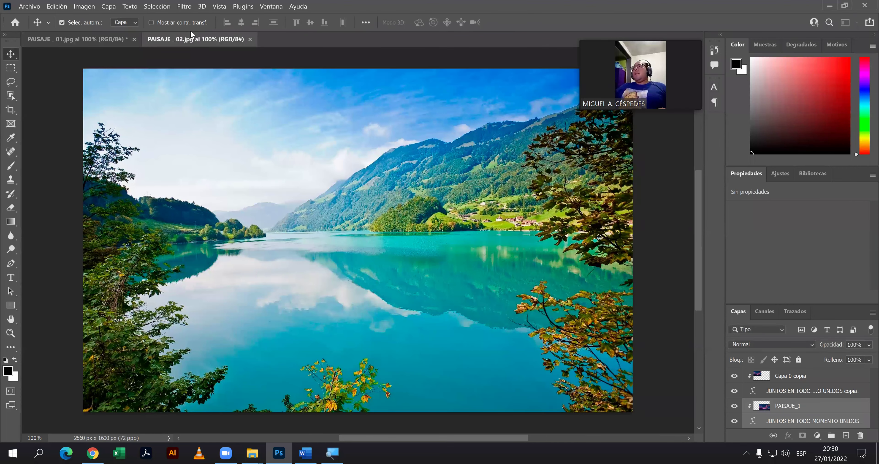
Float PAISAJE _ 02, drag the lake into PAISAJE _ 01 as Capa 1, then close it.
drag(213, 45, 571, 170)
mouse_move(721, 233)
mouse_down()
mouse_move(617, 232)
mouse_move(406, 199)
mouse_up()
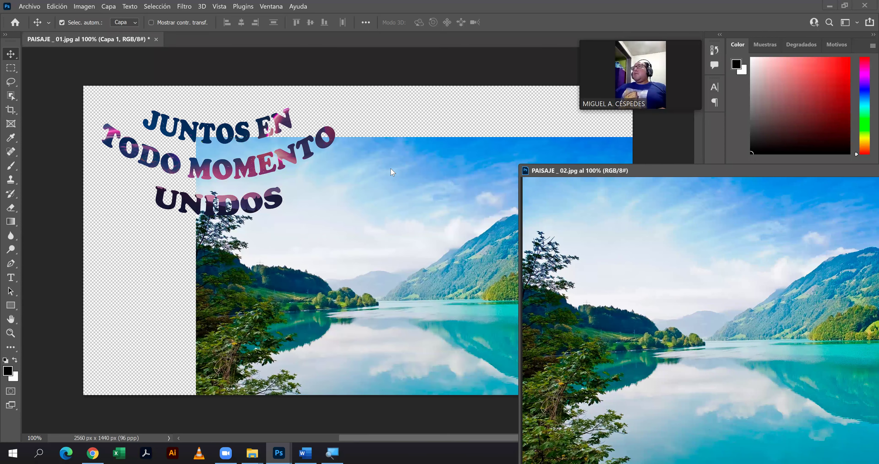
double_click(666, 174)
click(653, 167)
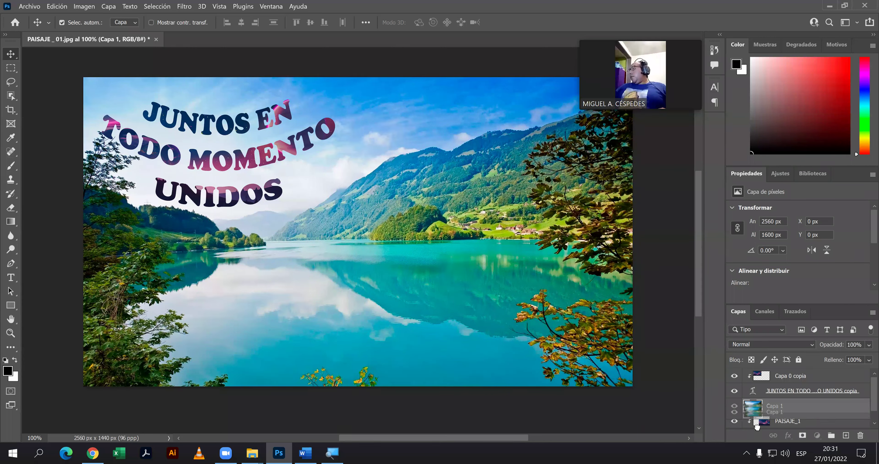
Move Capa 1 to the bottom of the layer stack, below both curved texts.
drag(775, 390, 760, 433)
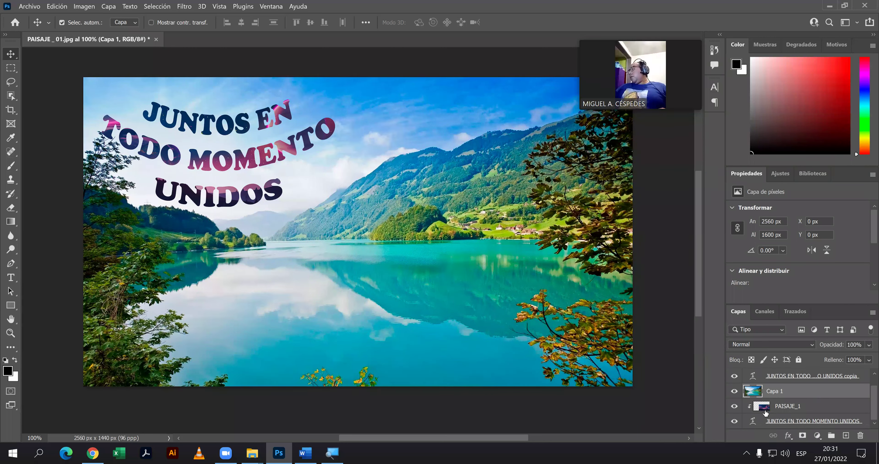
drag(754, 395, 757, 428)
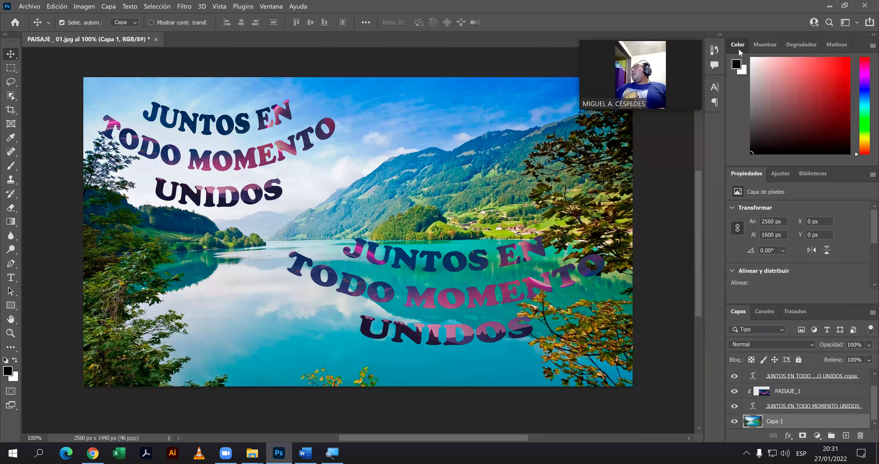
double_click(738, 45)
double_click(745, 63)
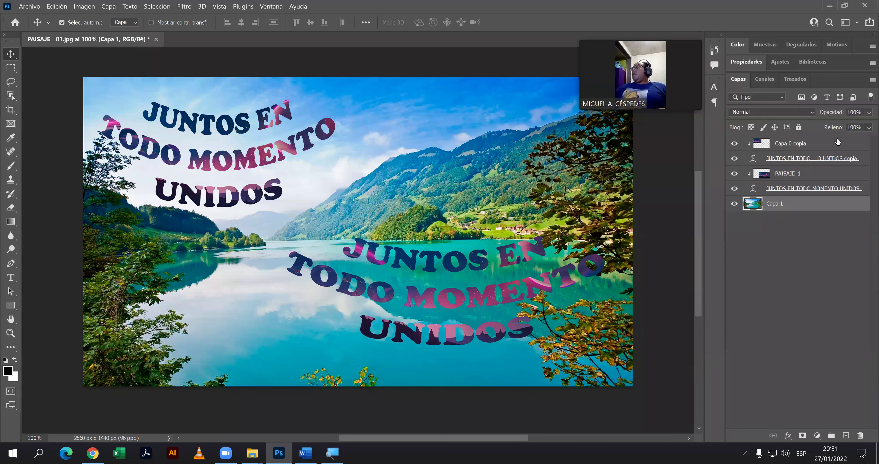
Lower Capa 1's opacity so the lake looks semi-transparent.
click(867, 113)
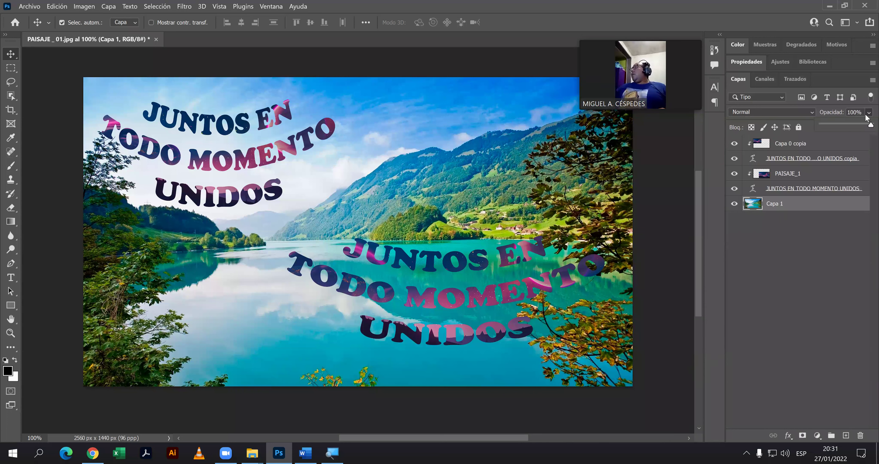
drag(867, 123, 843, 123)
click(588, 243)
Reposition the landscape image showing inside the lower curved text.
click(518, 235)
drag(518, 235, 490, 213)
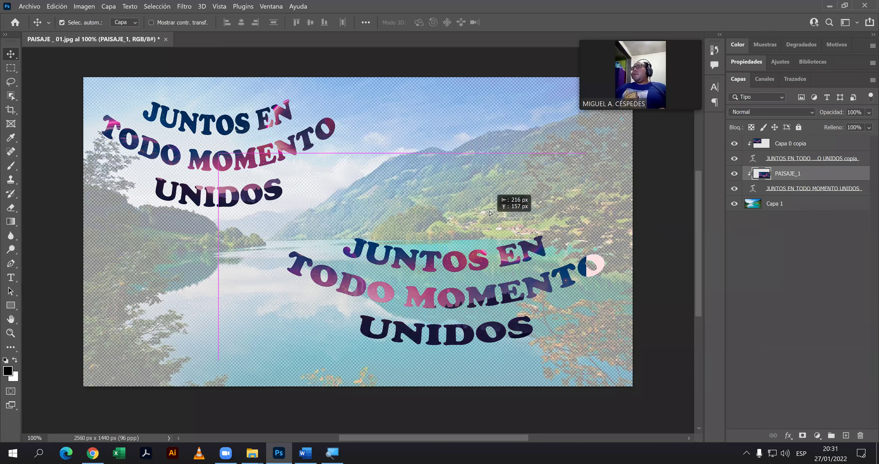
drag(496, 213, 497, 214)
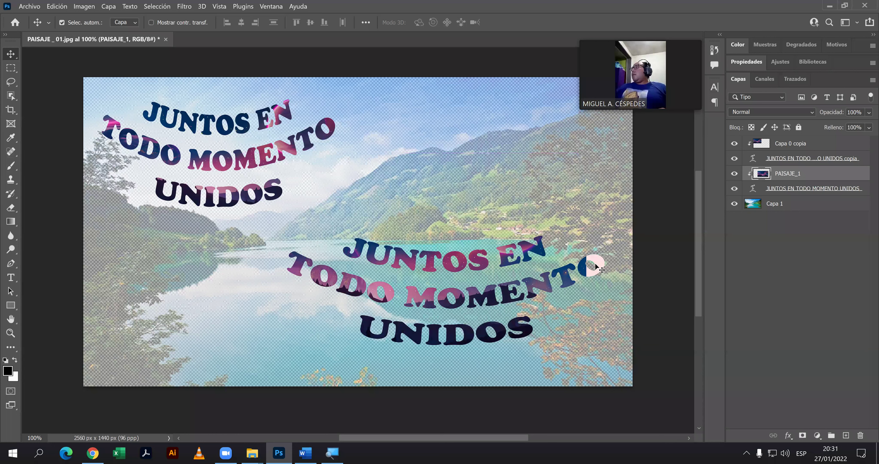
drag(591, 269, 622, 295)
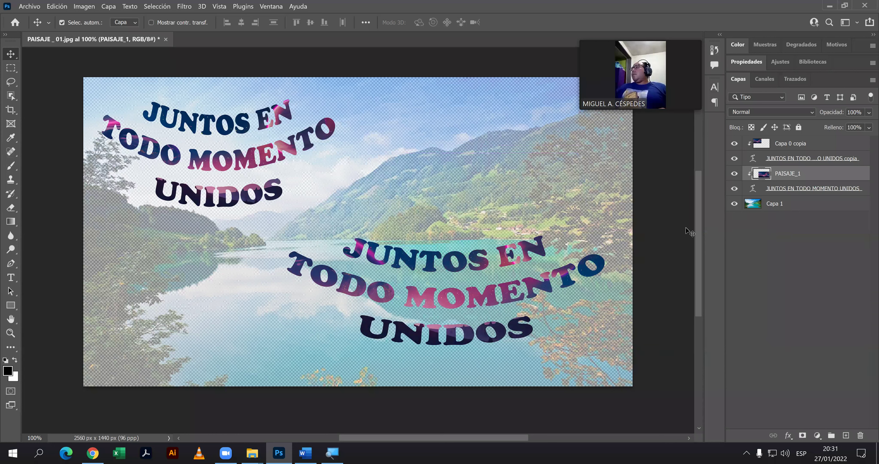
Move the lower curved text with its image slightly left and down.
click(735, 189)
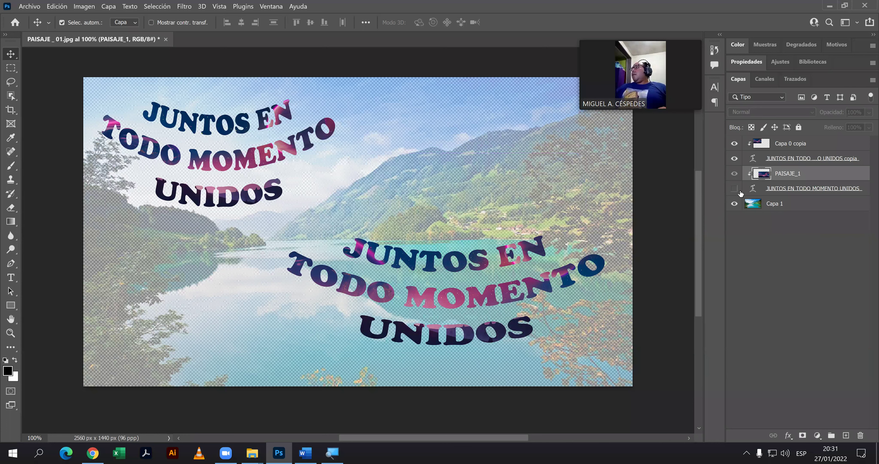
click(731, 190)
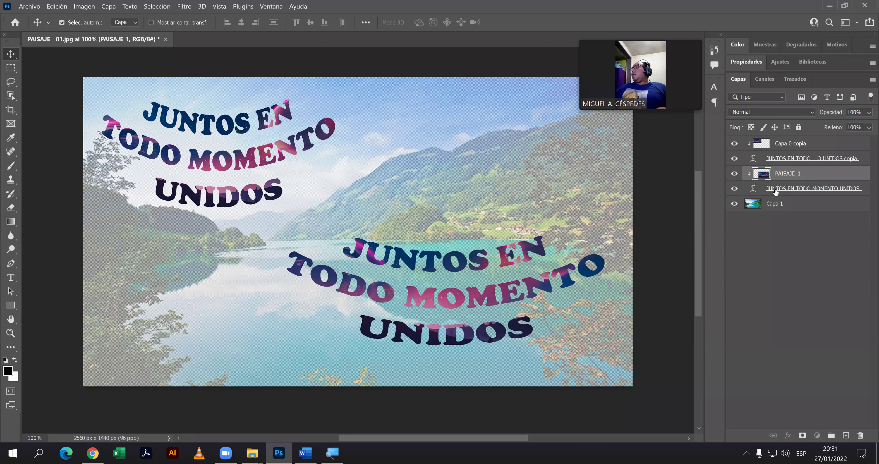
ctrl+click(775, 190)
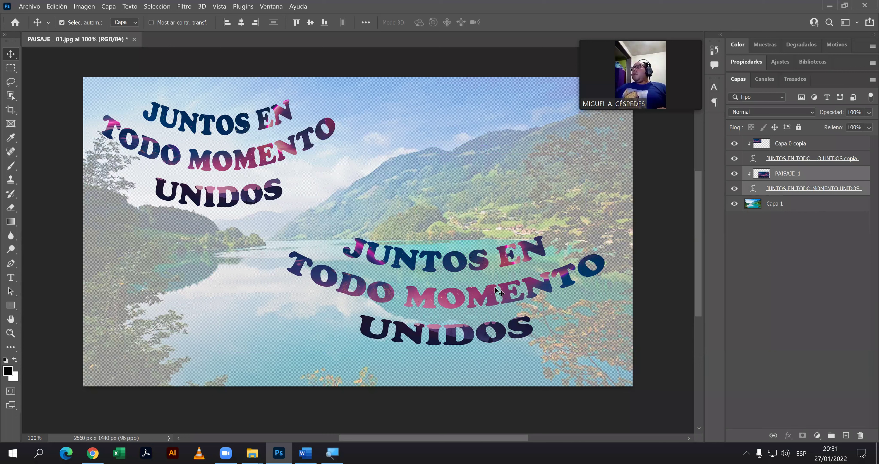
drag(454, 309, 445, 303)
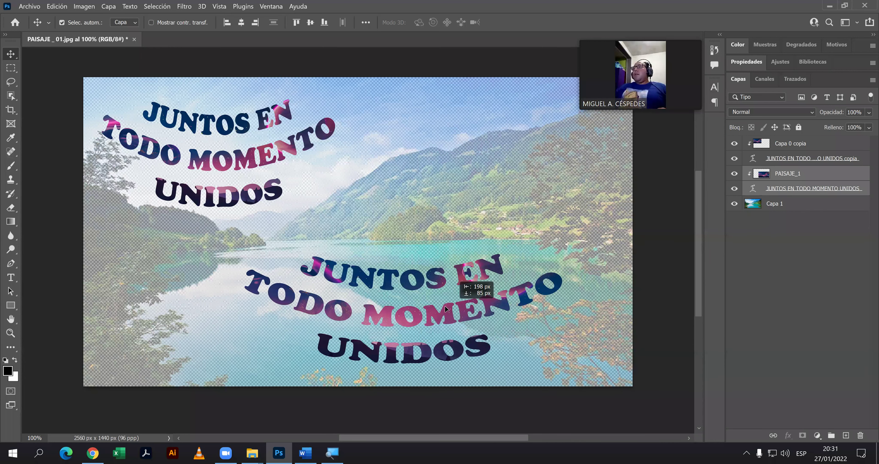
Raise the Capa 1 lake layer's opacity to 100%.
click(494, 247)
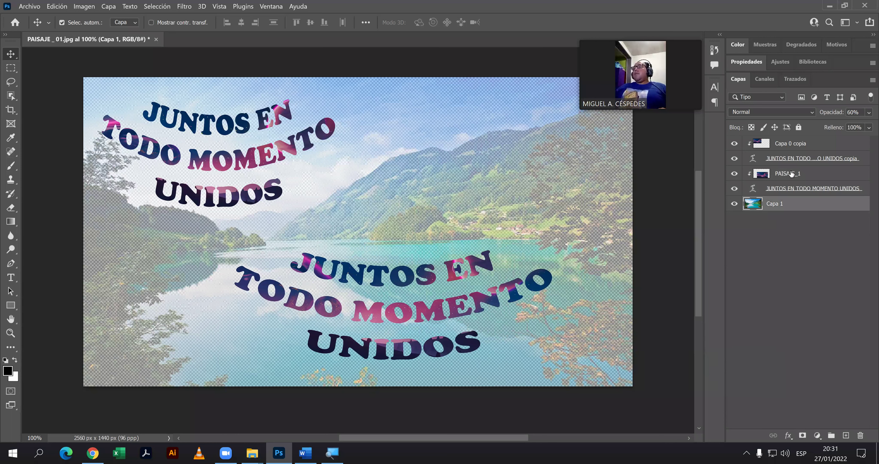
click(869, 113)
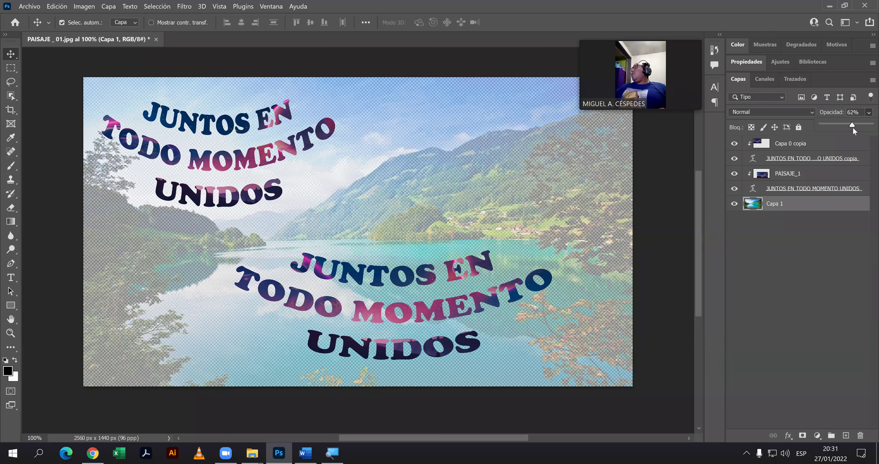
drag(852, 124, 873, 125)
key(ctrl+shift+s)
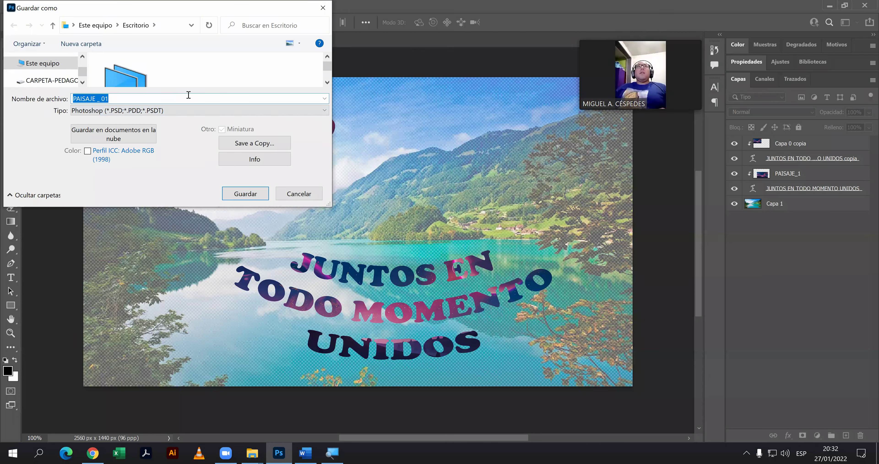
Save as EJEMPLO_01.psd, suppress the compatibility notice, then close the document.
text(EJEMPLO_)
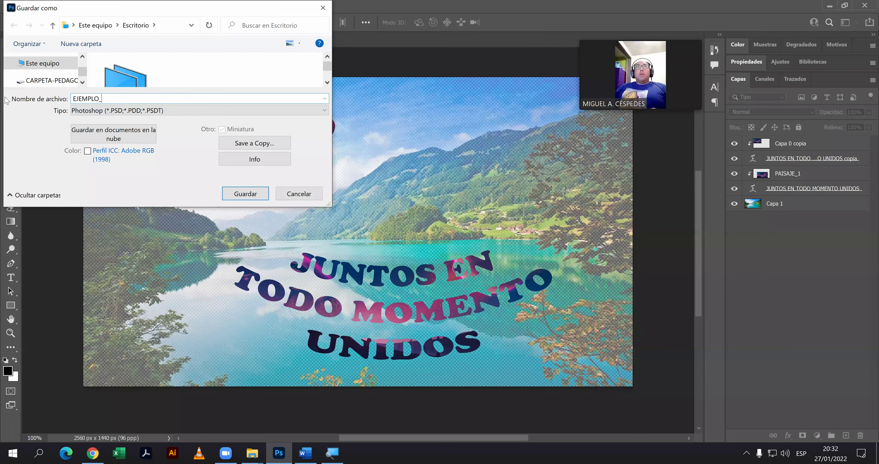
key(Return)
click(315, 196)
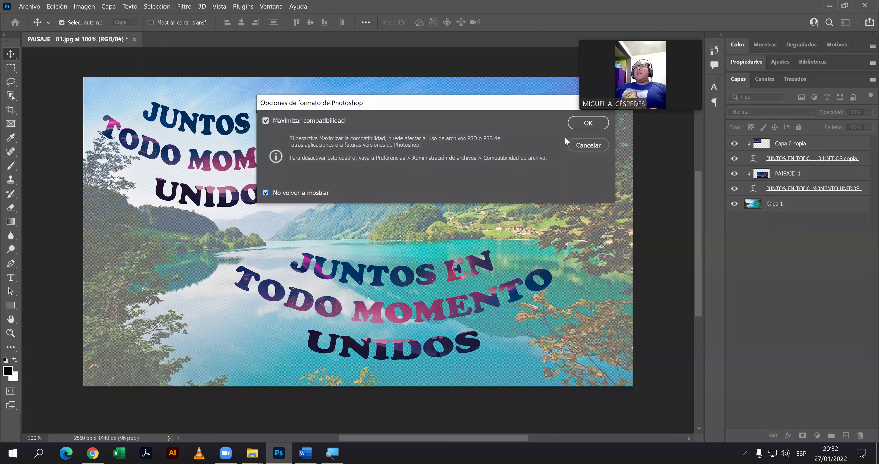
click(588, 125)
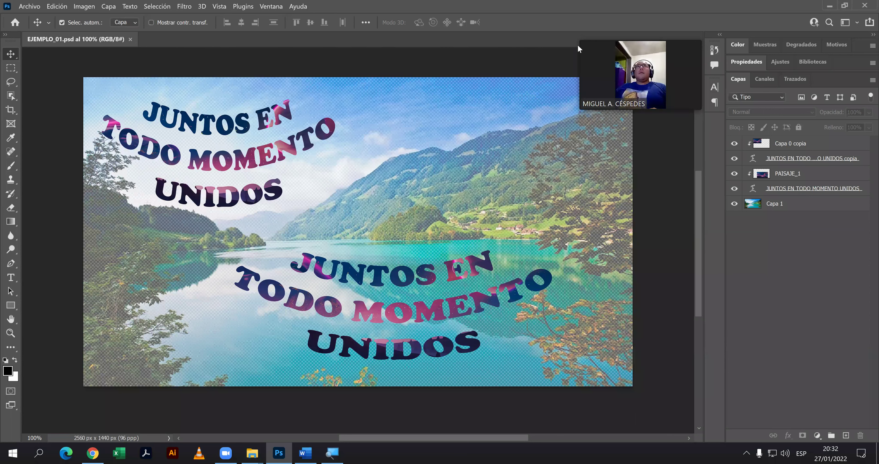
key(ctrl+w)
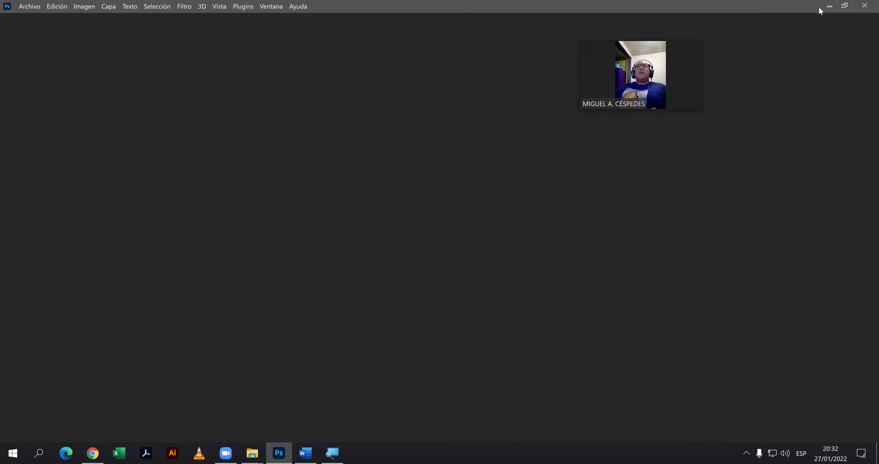
In EJEMPLO_01.psd's Properties, start changing its default app and list more apps.
click(830, 6)
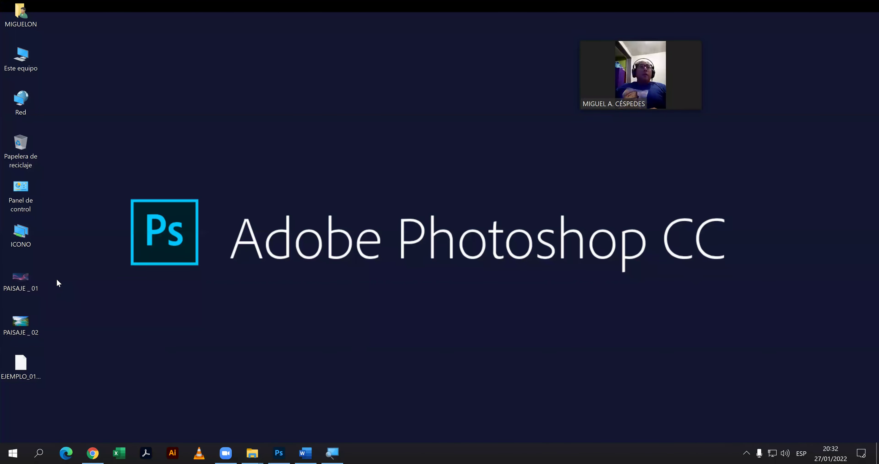
click(30, 362)
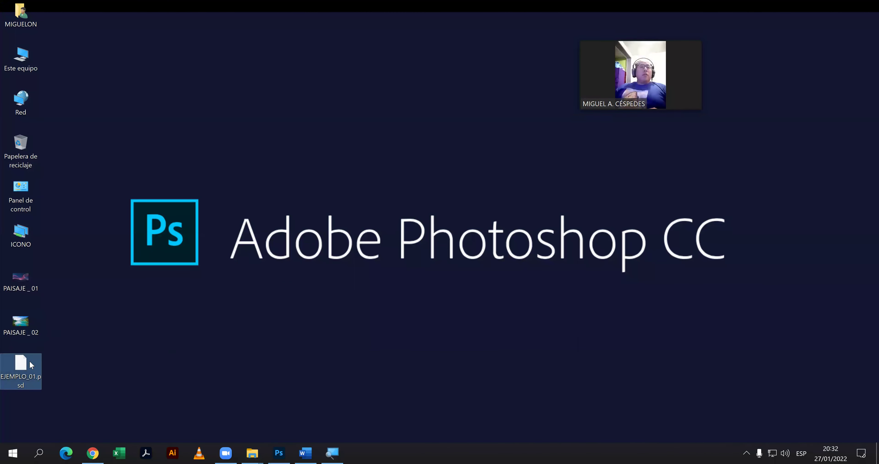
right_click(30, 360)
click(62, 353)
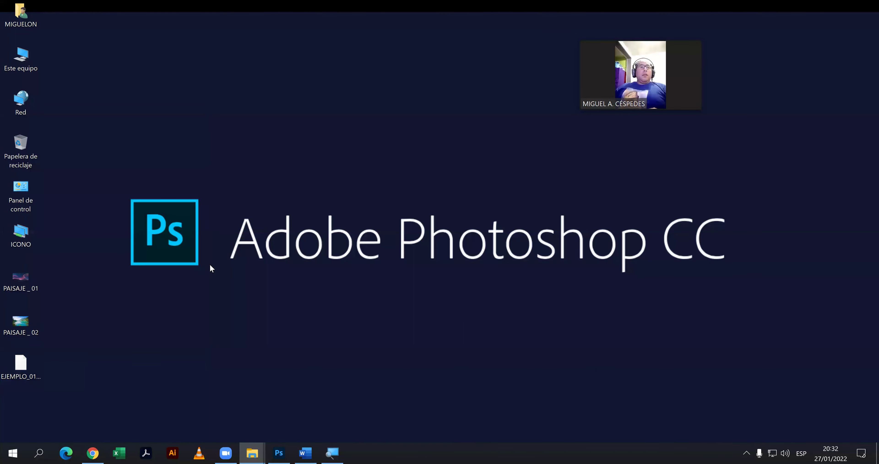
click(197, 261)
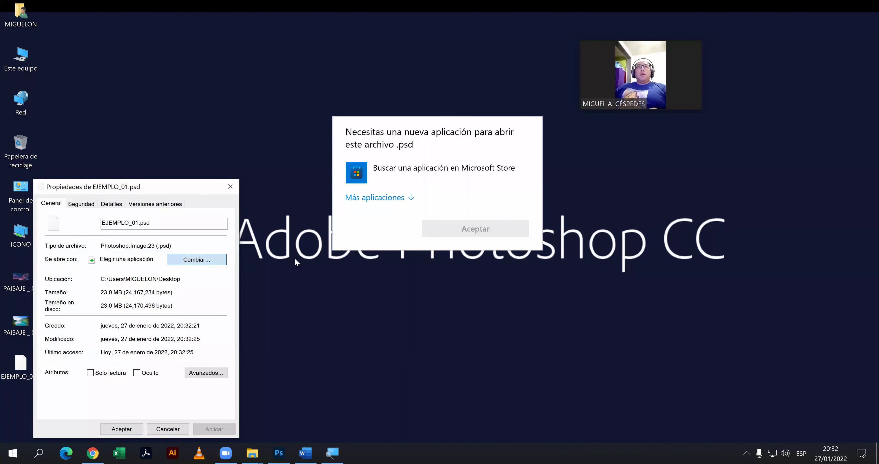
click(411, 200)
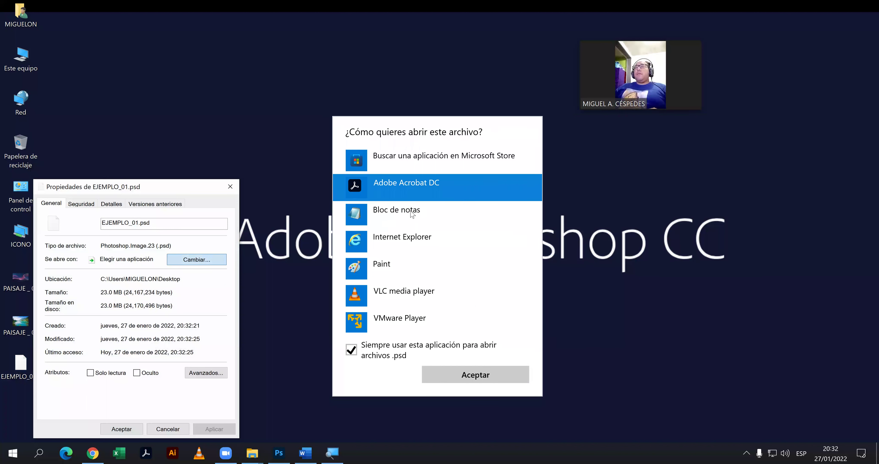
Browse to the Desktop's ICONO folder, choose Adobe Photoshop 2022, and apply it.
scroll(429, 270, down, 3)
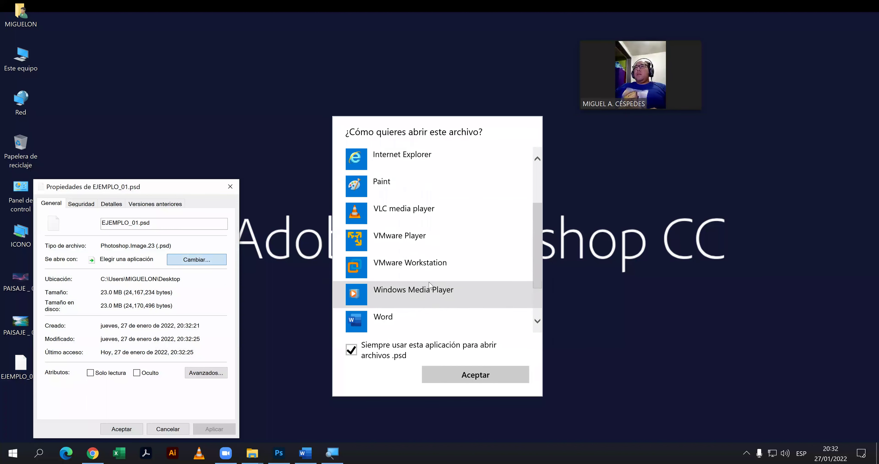
scroll(429, 289, down, 2)
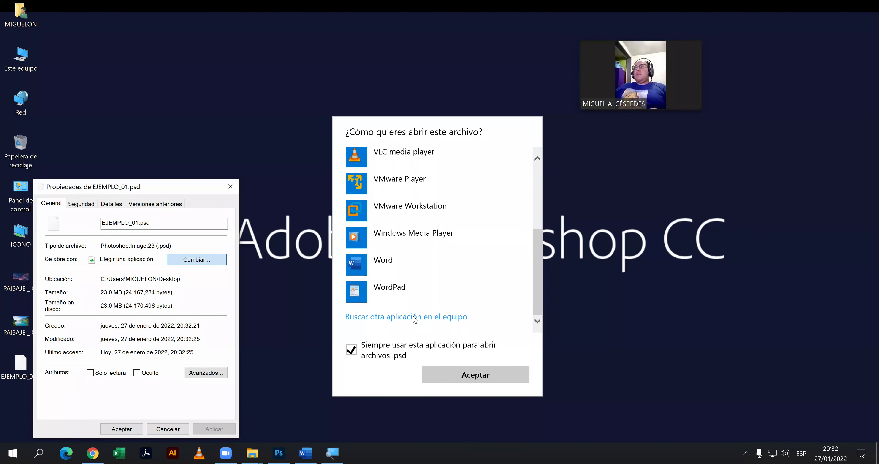
click(414, 317)
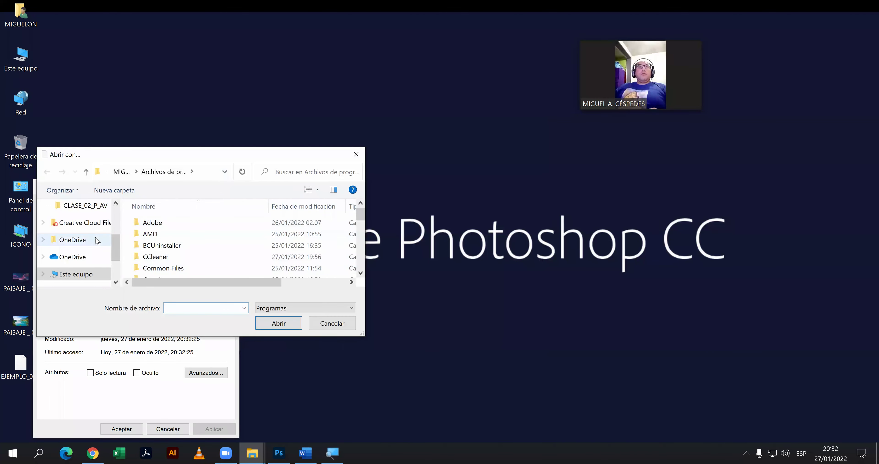
scroll(94, 231, up, 1)
scroll(94, 232, up, 3)
scroll(94, 232, up, 2)
click(77, 227)
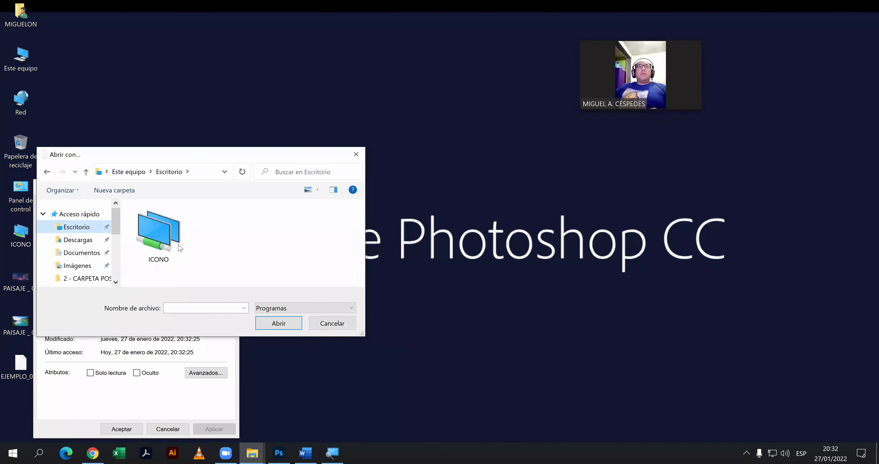
double_click(153, 241)
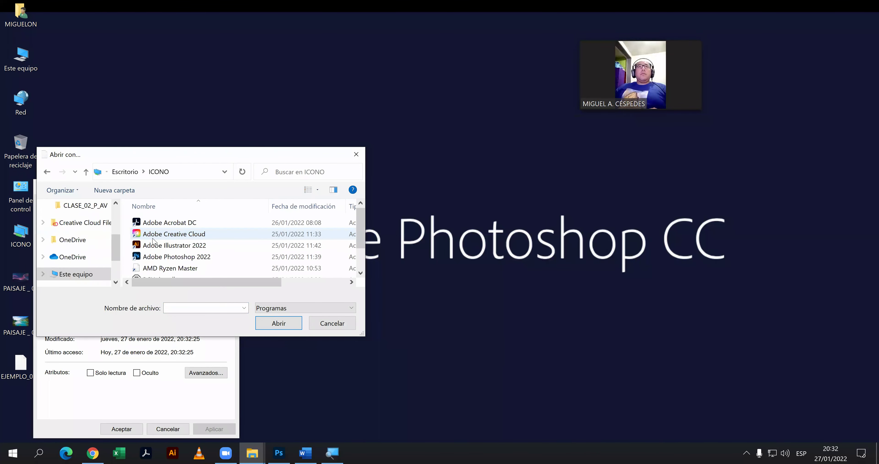
click(187, 256)
key(Return)
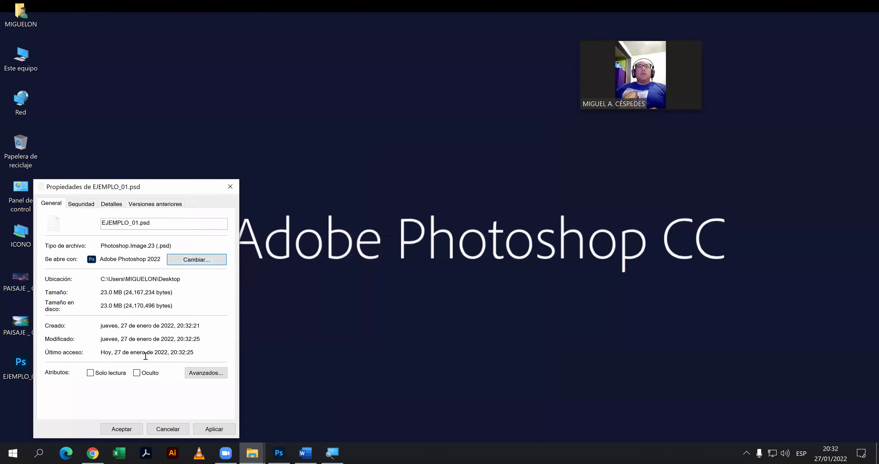
click(115, 427)
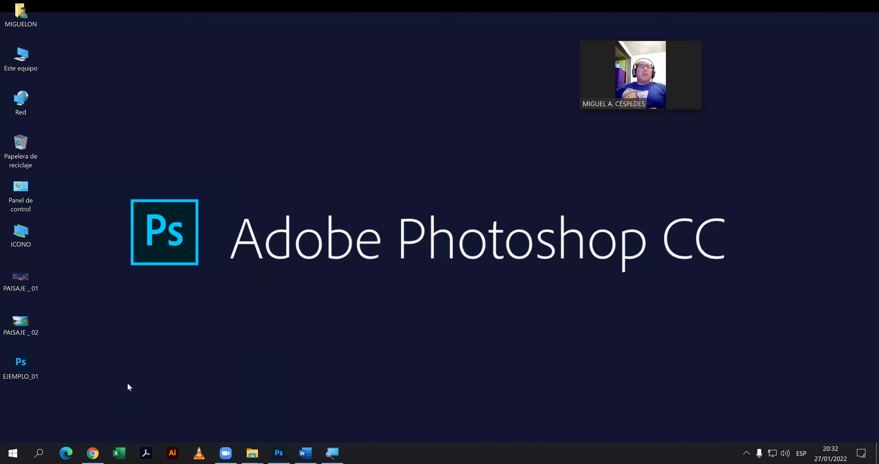
Cut the PAISAJE_01, PAISAJE_02 and EJEMPLO_01 files from the desktop.
mouse_move(140, 383)
mouse_down()
mouse_move(16, 296)
mouse_move(17, 273)
mouse_up()
right_click(17, 321)
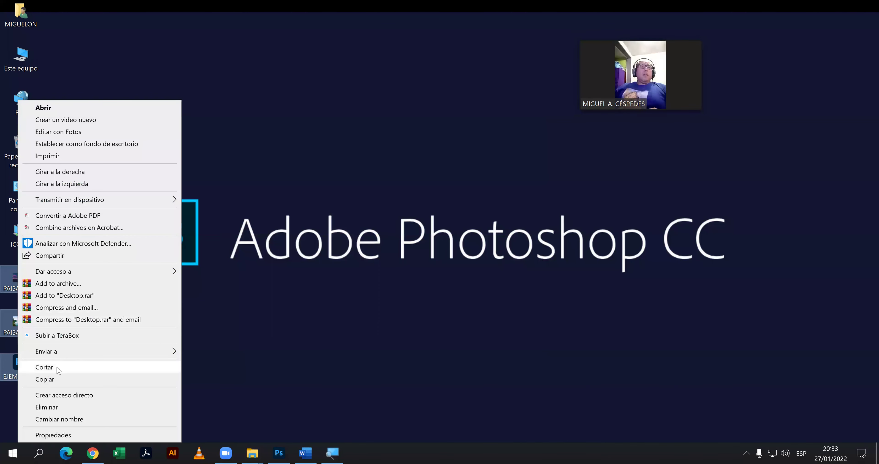
click(57, 367)
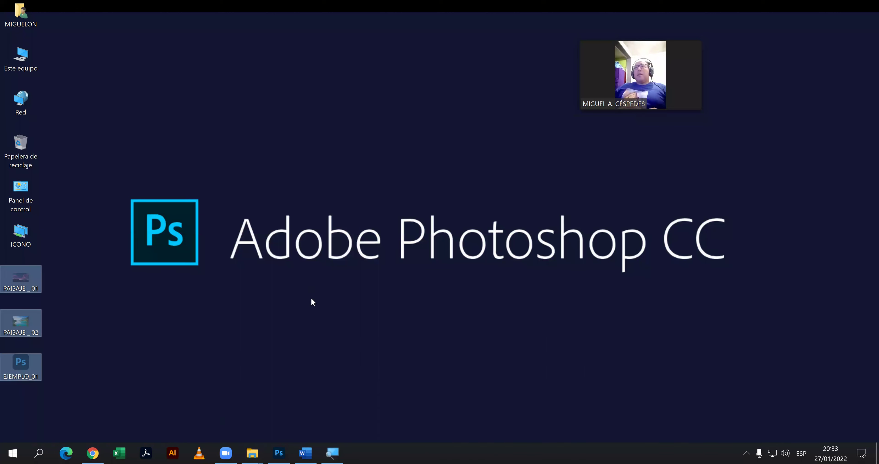
Browse the PHOTOSHOP AVANZADO, class recordings and CLASES DE PHOTOSHOP folders in Explorer.
click(258, 452)
click(236, 416)
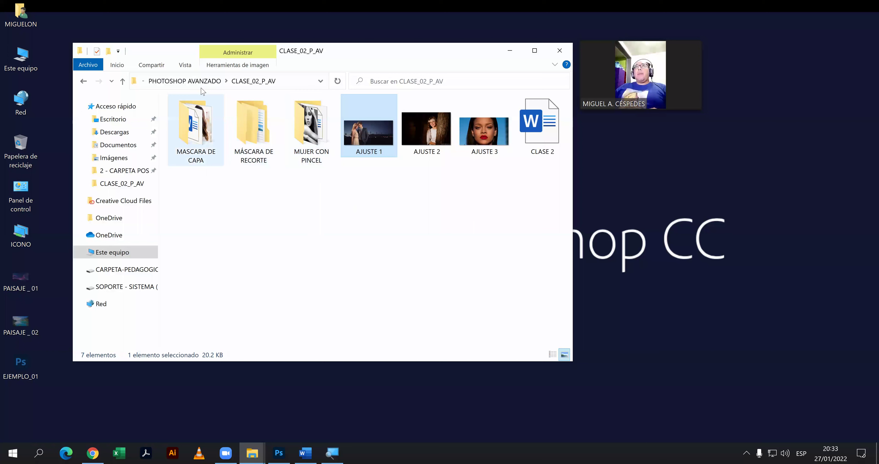
click(202, 81)
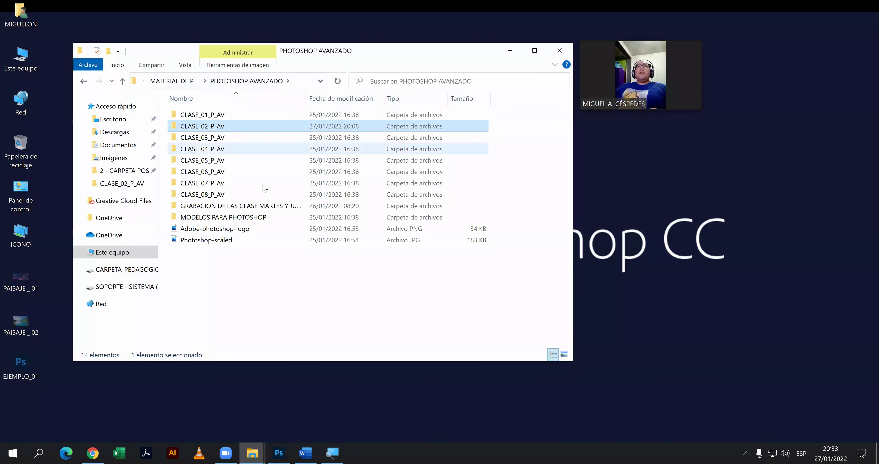
double_click(281, 208)
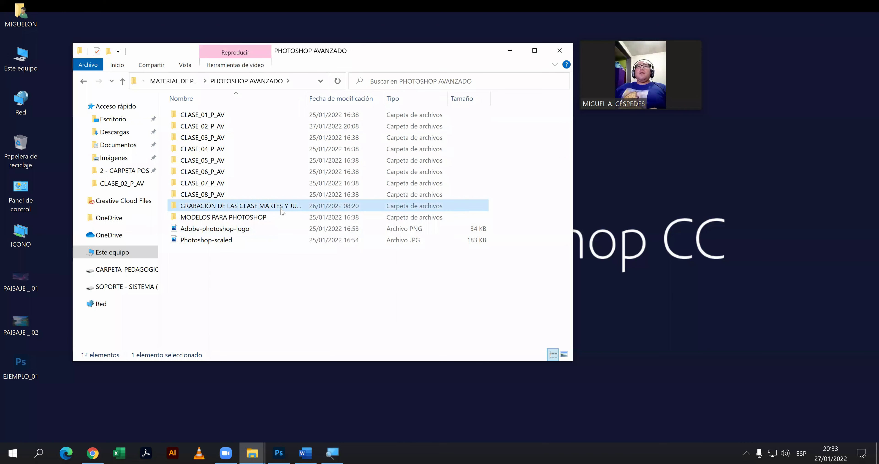
click(163, 81)
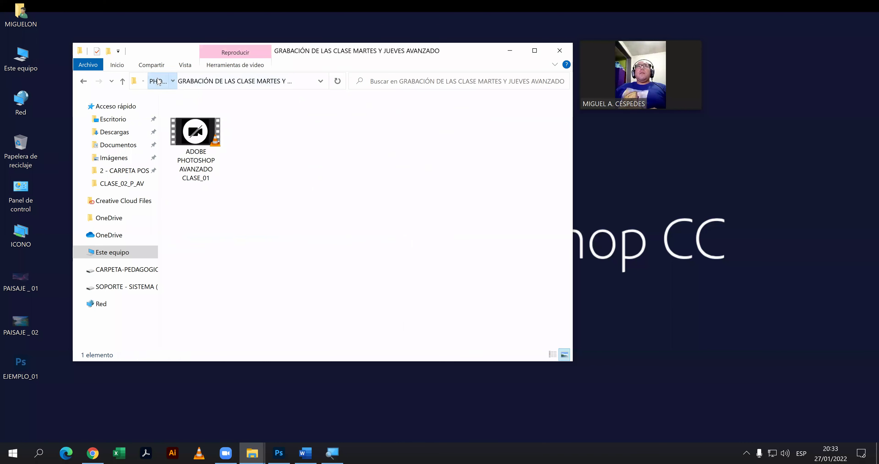
click(172, 82)
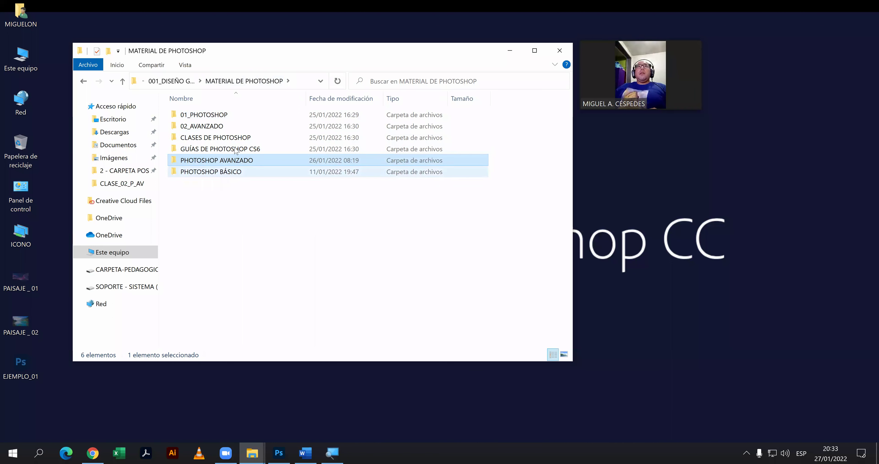
double_click(238, 138)
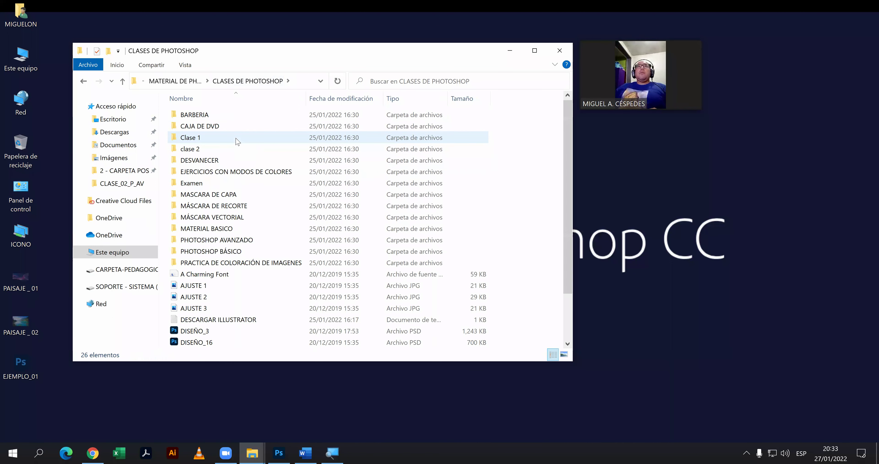
key(alt+Left)
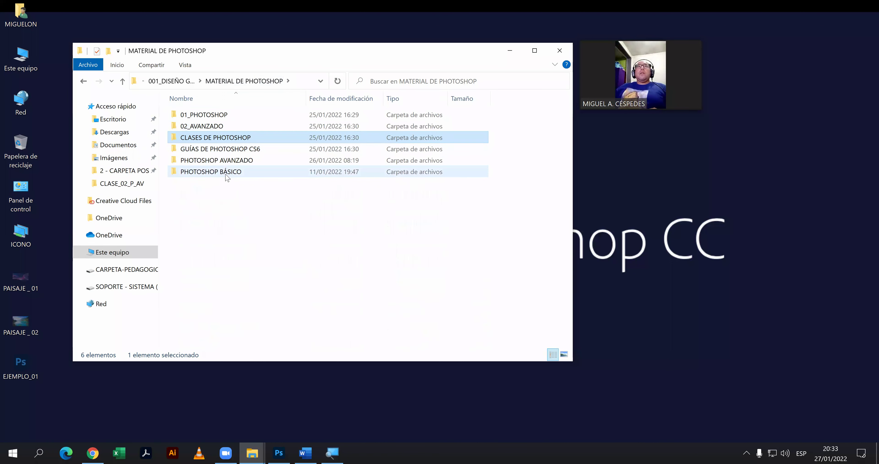
Look through PHOTOSHOP BÁSICO and CLASE_01_P_AV, return to PHOTOSHOP AVANZADO, then close Explorer.
double_click(225, 172)
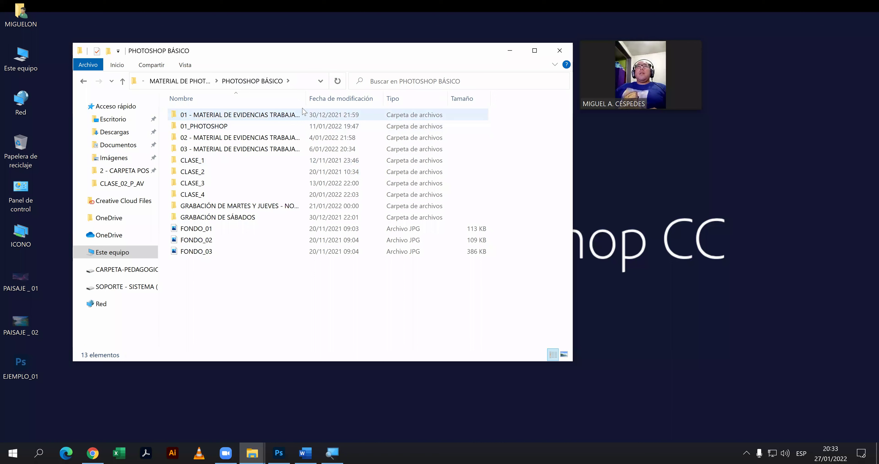
double_click(307, 99)
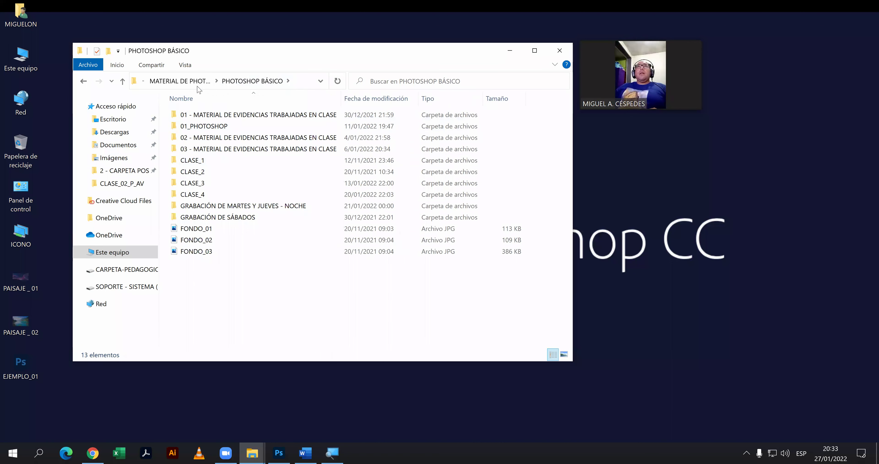
click(188, 82)
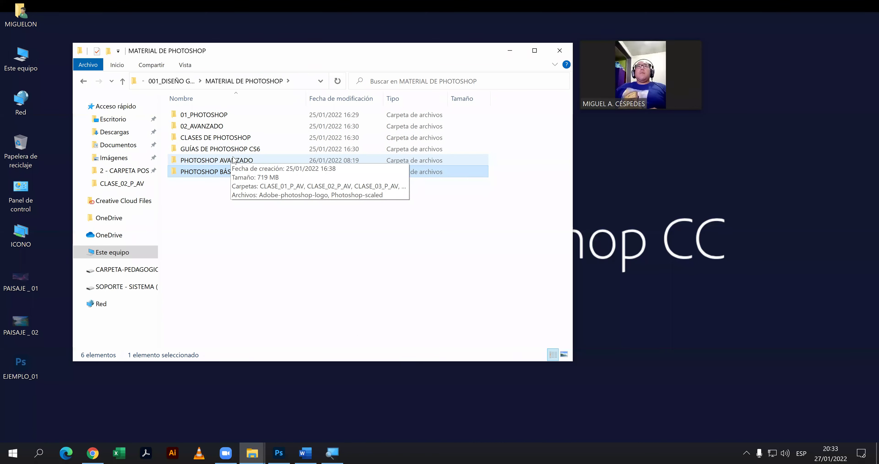
double_click(233, 160)
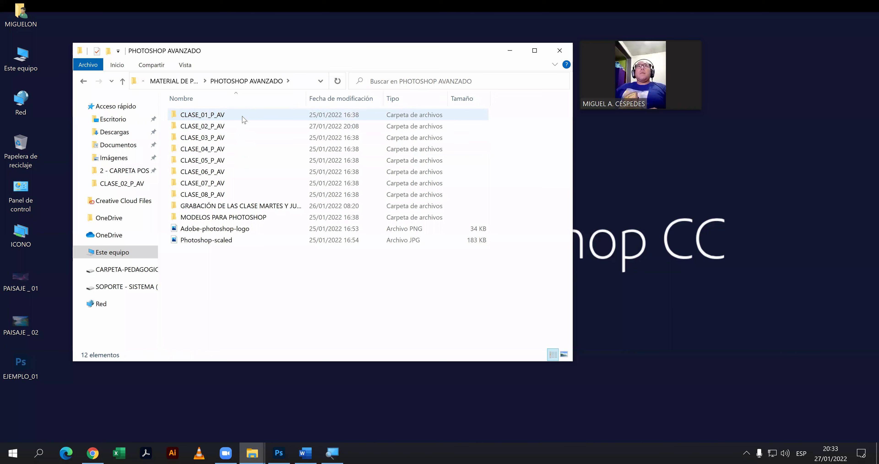
double_click(244, 118)
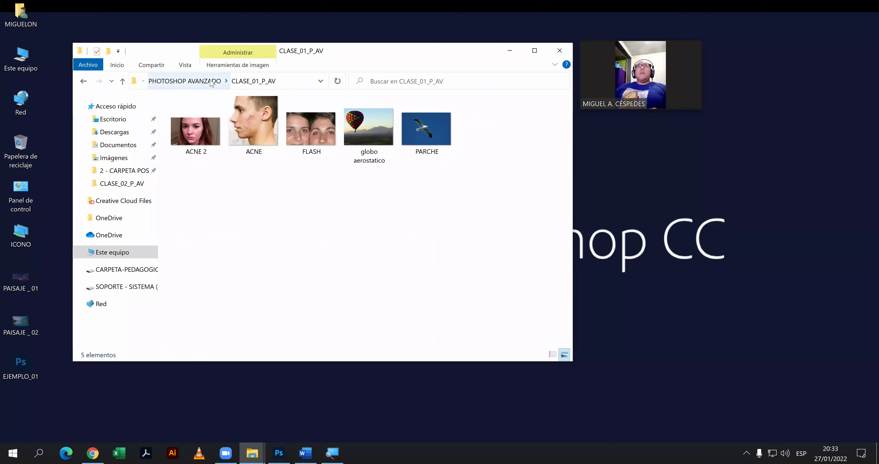
click(209, 83)
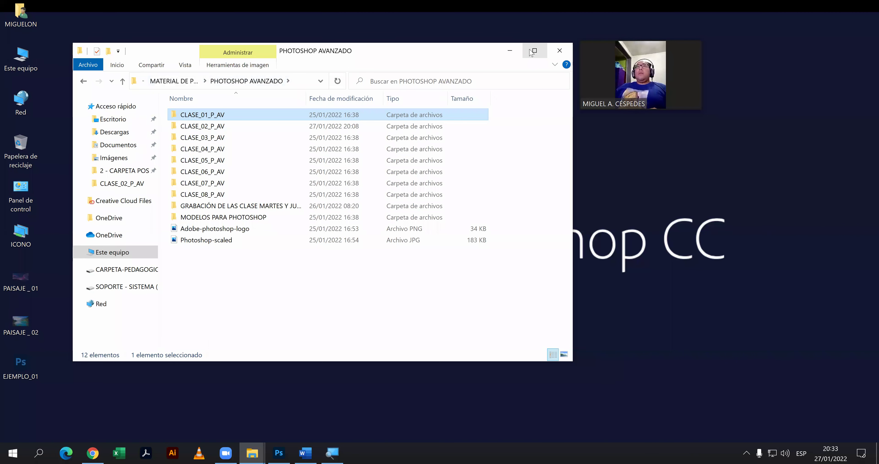
key(alt+F4)
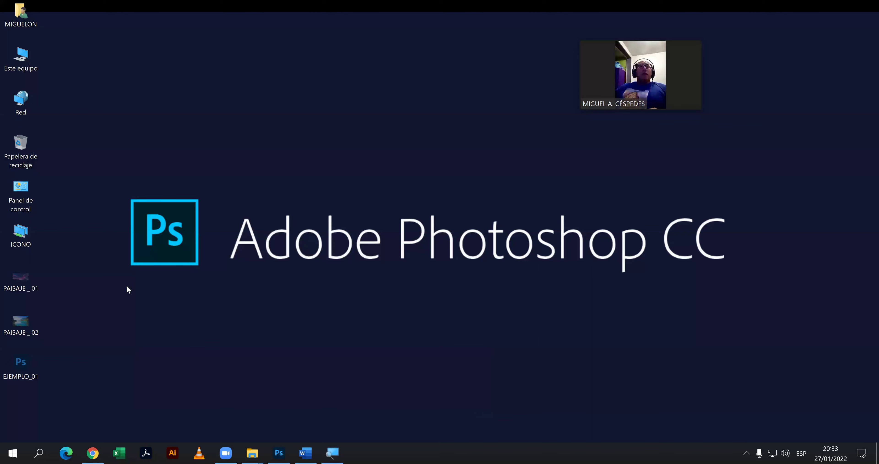
Bring Chrome forward, close the Google Drive tab, and open a new tab showing the Google apps grid.
click(93, 453)
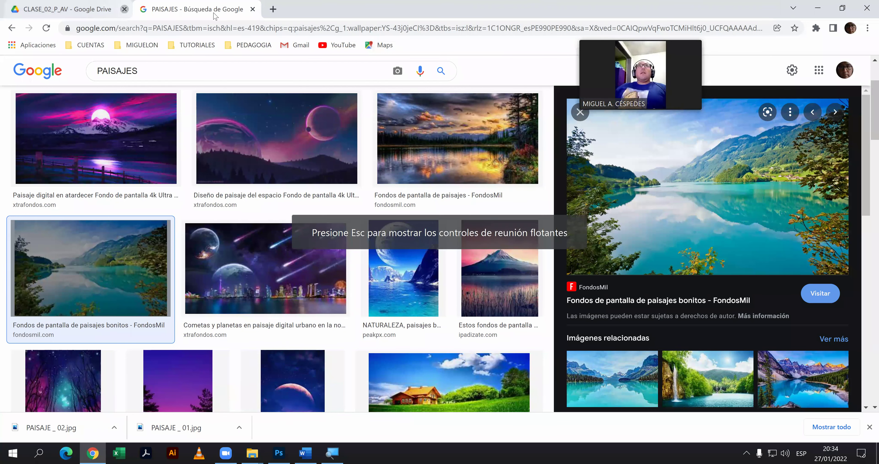
click(125, 10)
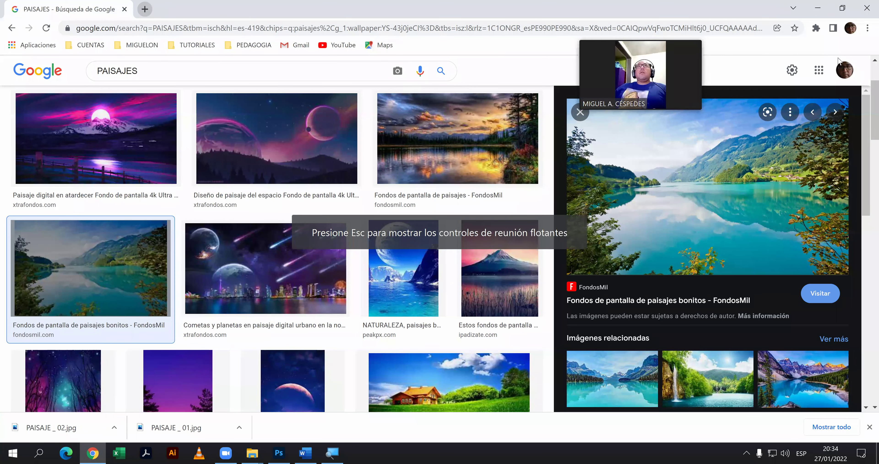
key(ctrl+t)
click(835, 72)
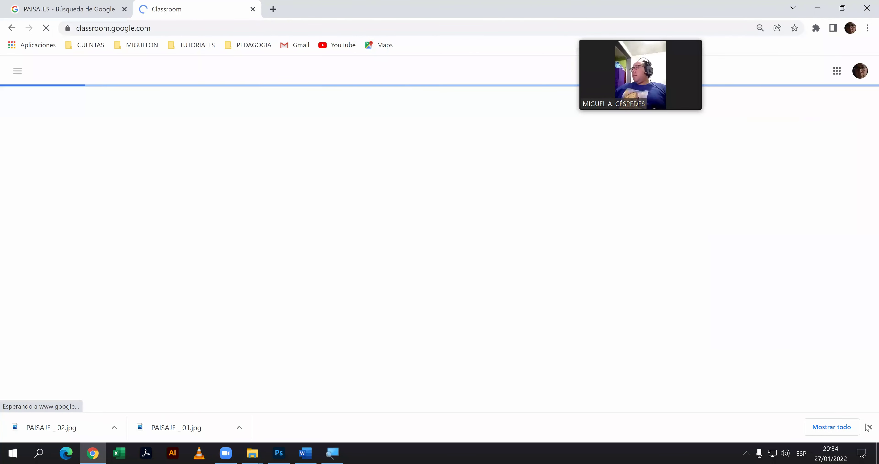
Open Google Classroom and go to the Adobe Photoshop Avanzado class's Trabajo en clase page.
click(870, 427)
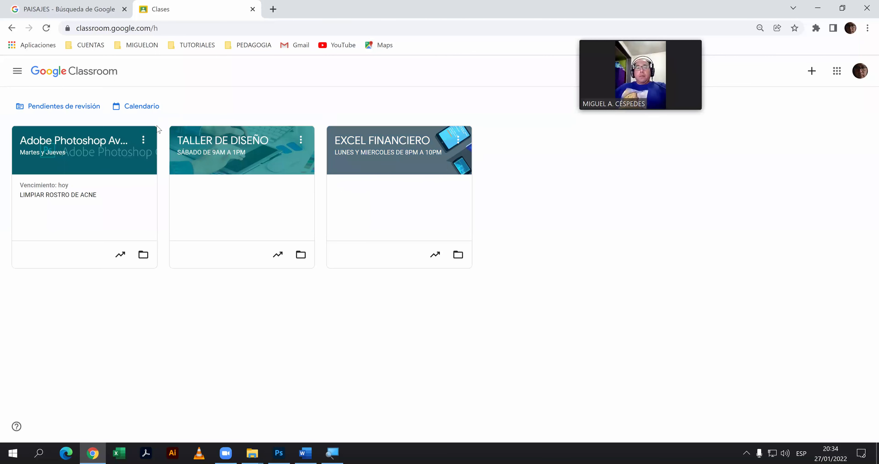
click(70, 144)
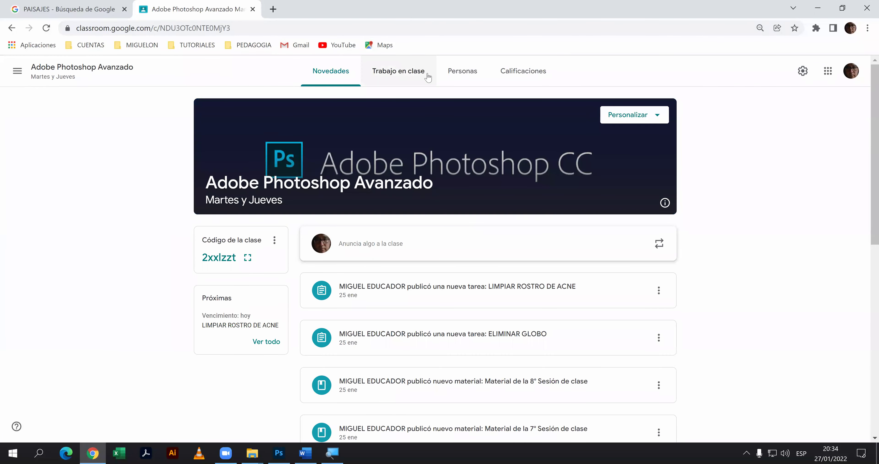
click(422, 72)
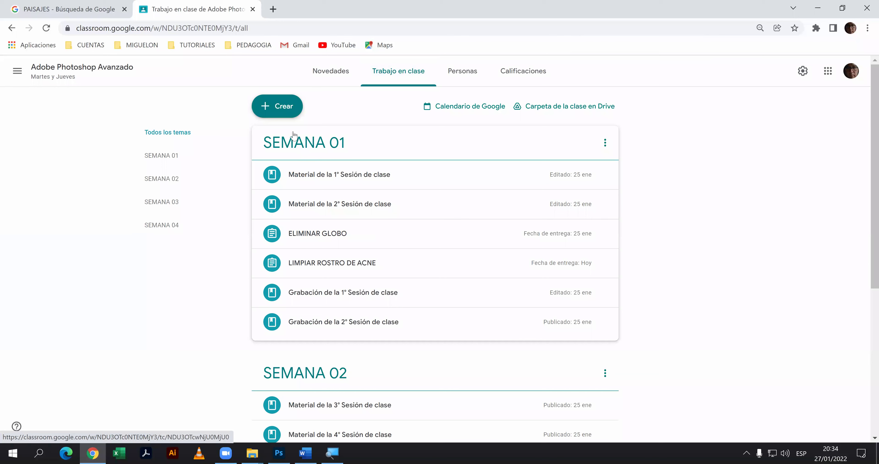
Start a Material post, discard it, and create a new Tarea instead.
click(293, 115)
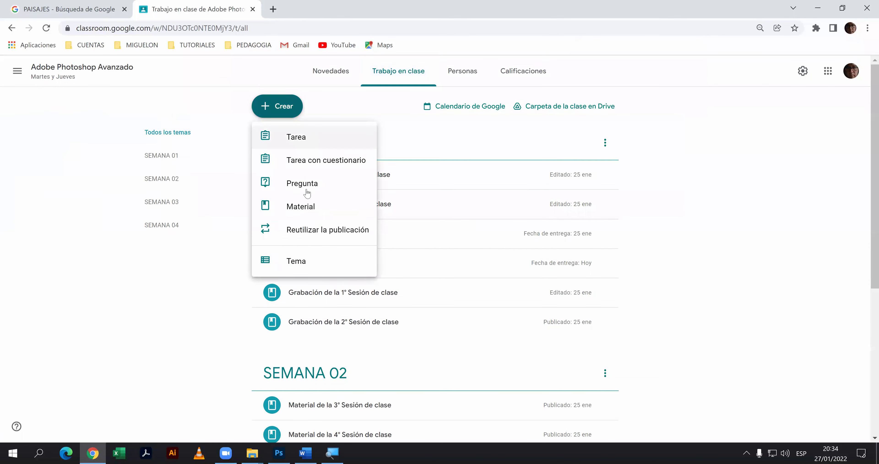
click(305, 214)
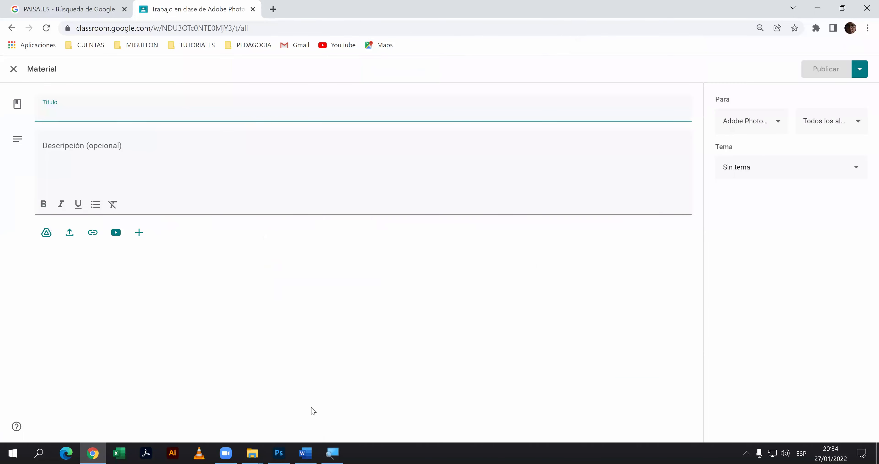
click(15, 69)
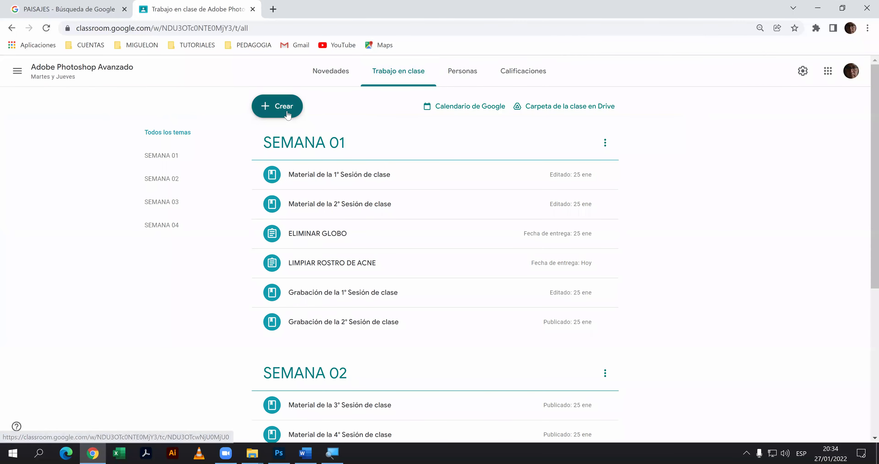
click(278, 113)
click(290, 133)
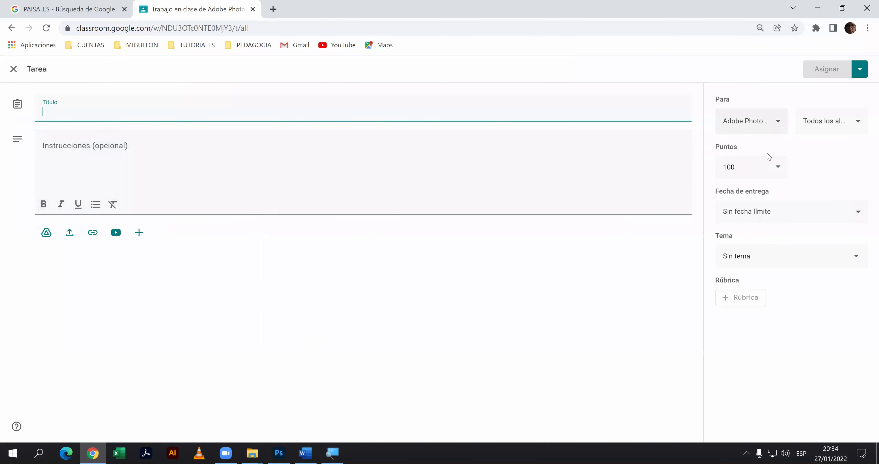
Set the assignment's due date to 27 ene and its topic to SEMANA 01.
click(759, 206)
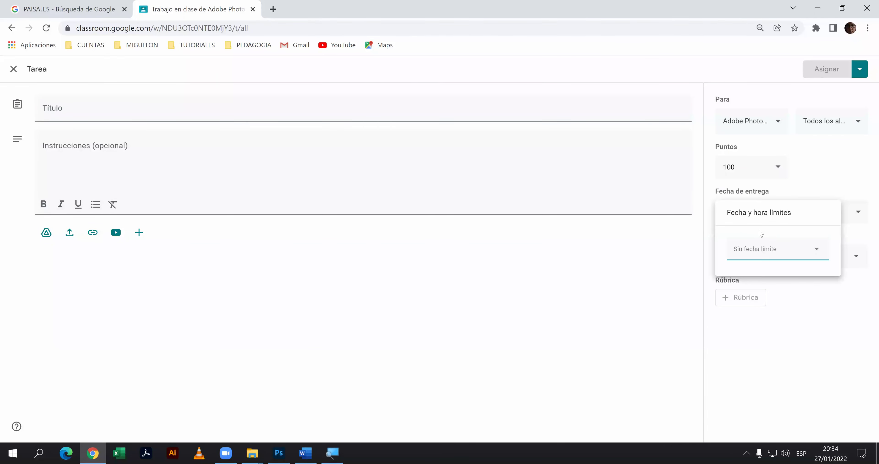
click(755, 250)
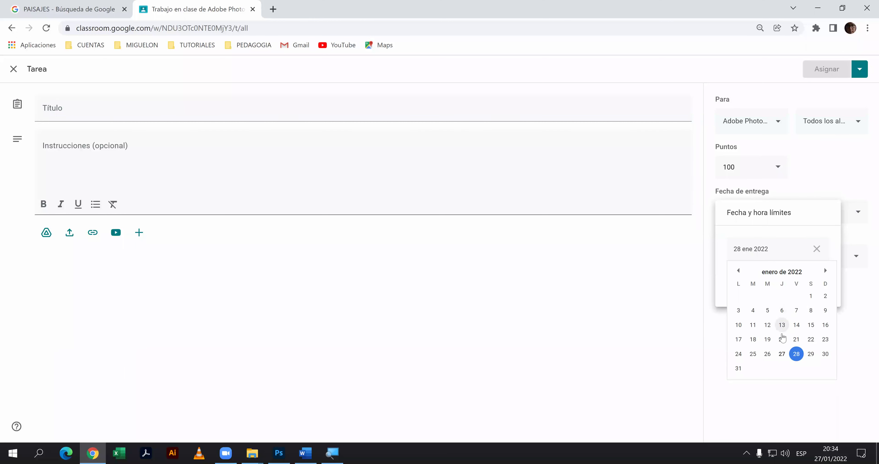
click(781, 356)
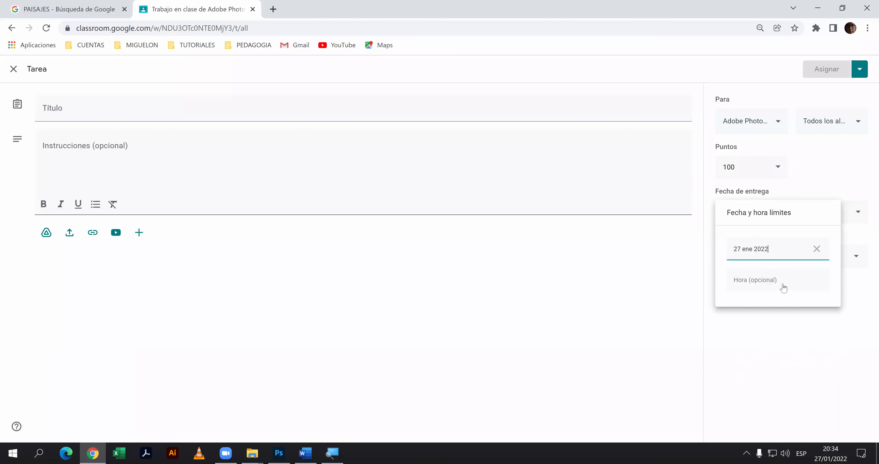
click(798, 332)
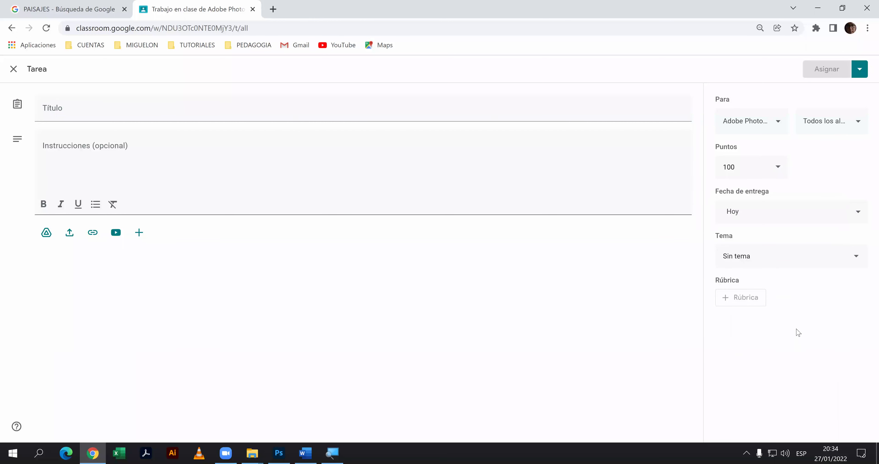
click(799, 264)
click(760, 309)
Make the assignment worth 20 points and open the Google Drive file inserter.
click(745, 169)
text(20)
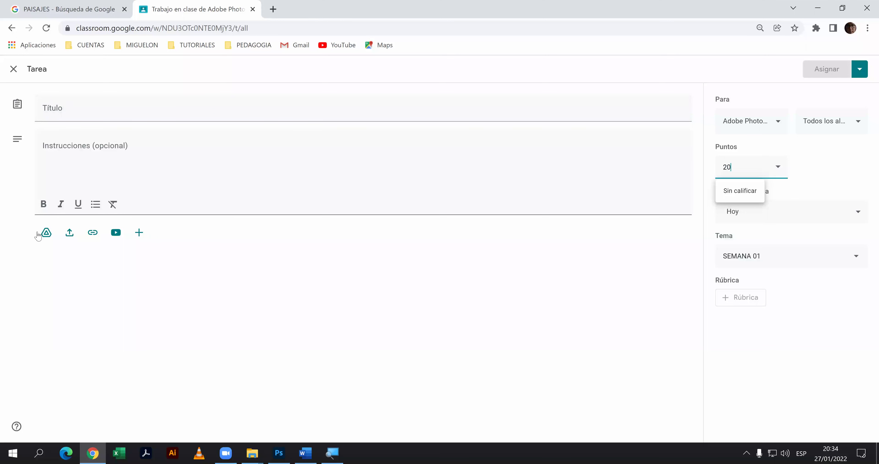
click(70, 234)
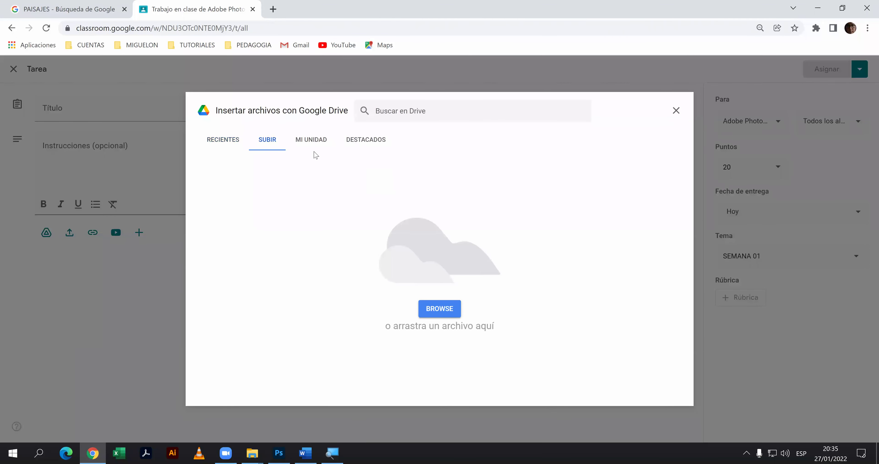
Browse the computer for upload files and navigate to the Escritorio (desktop) folder.
click(454, 314)
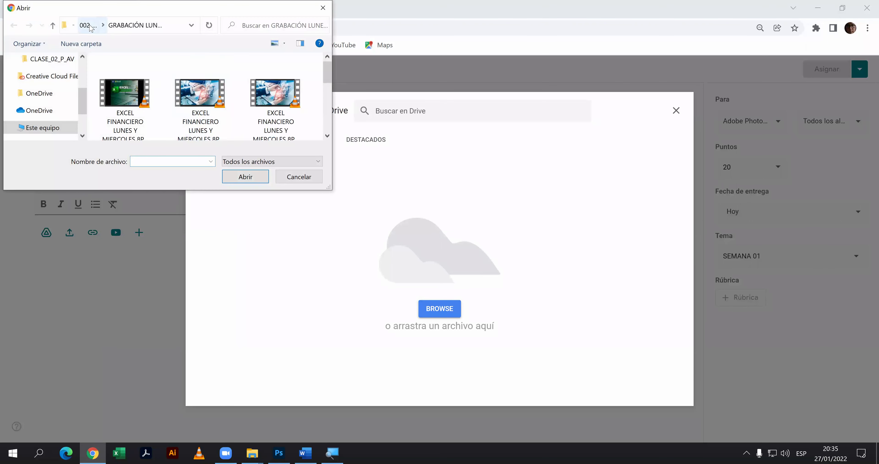
click(88, 25)
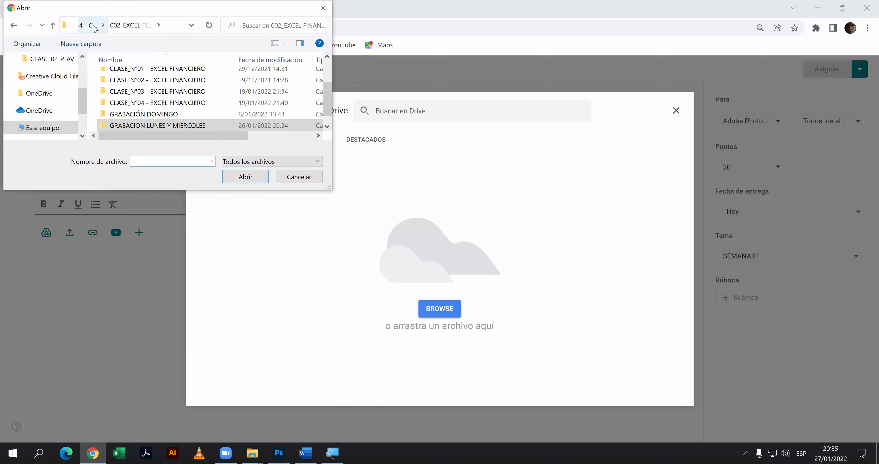
click(93, 27)
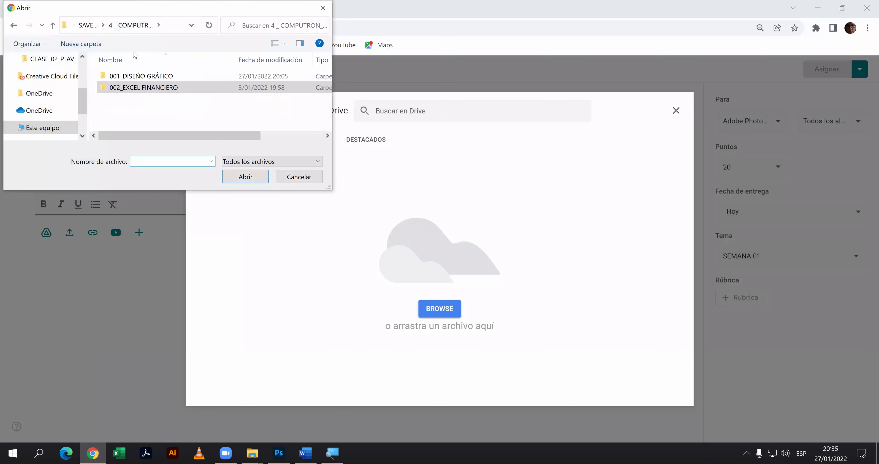
double_click(140, 75)
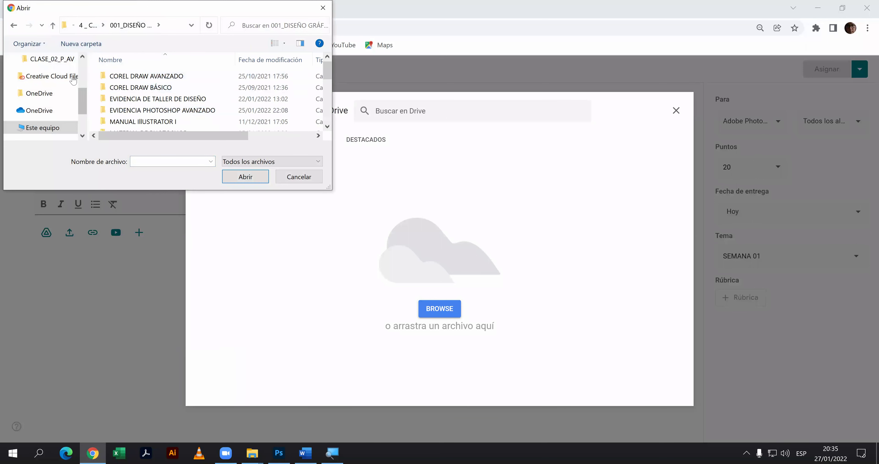
scroll(72, 77, up, 1)
scroll(67, 70, up, 1)
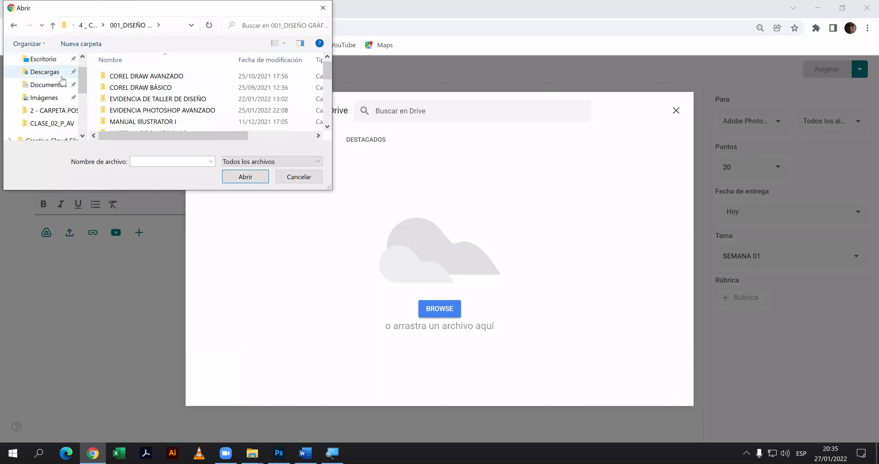
click(62, 63)
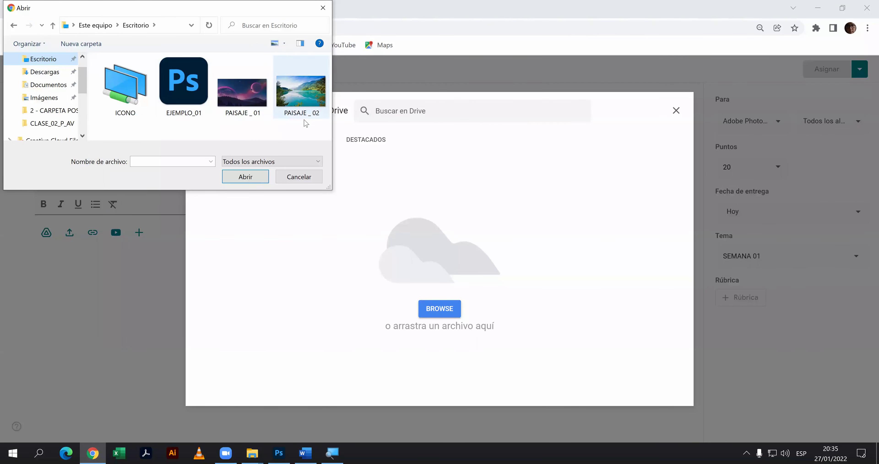
Upload PAISAJE _ 01.jpg and PAISAJE _ 02.jpg, then bring the Word tutorial forward.
drag(311, 128, 240, 100)
click(245, 175)
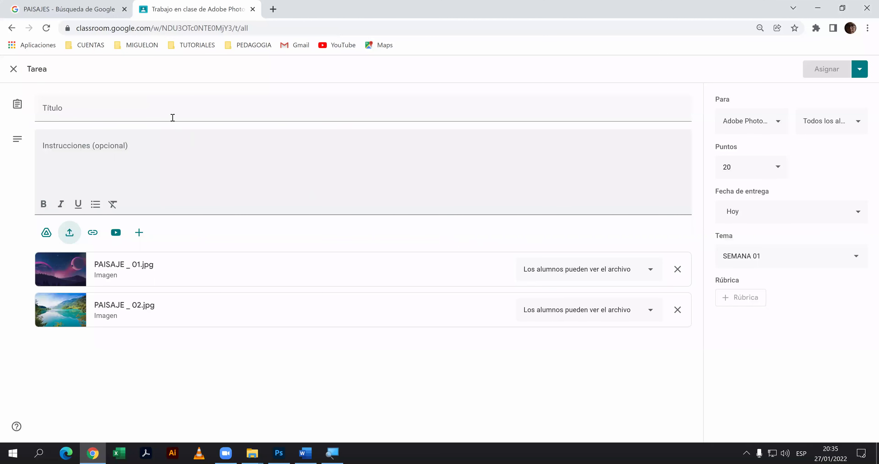
click(171, 115)
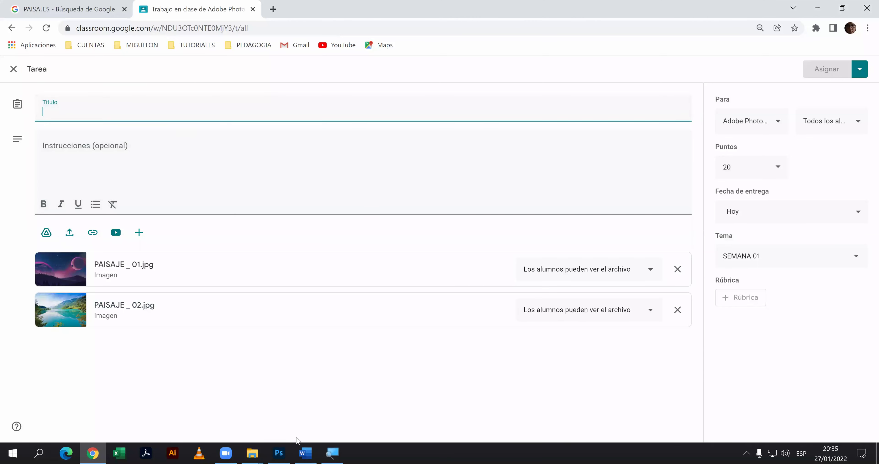
click(307, 452)
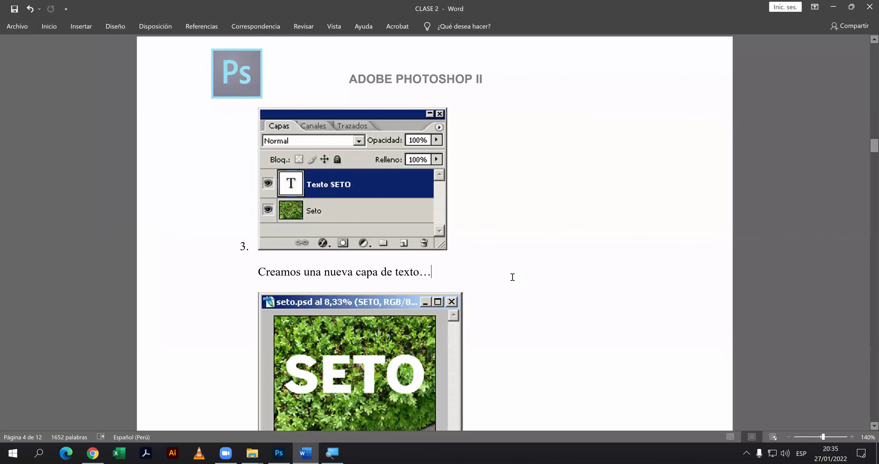
Copy the page 2 heading 'Las máscaras de recorte en Photoshop' in Word, then minimize Word.
key(ctrl+Home)
scroll(538, 326, down, 2)
scroll(531, 339, down, 3)
scroll(532, 341, down, 7)
scroll(531, 342, down, 3)
scroll(532, 342, down, 3)
scroll(531, 342, down, 3)
scroll(529, 342, up, 3)
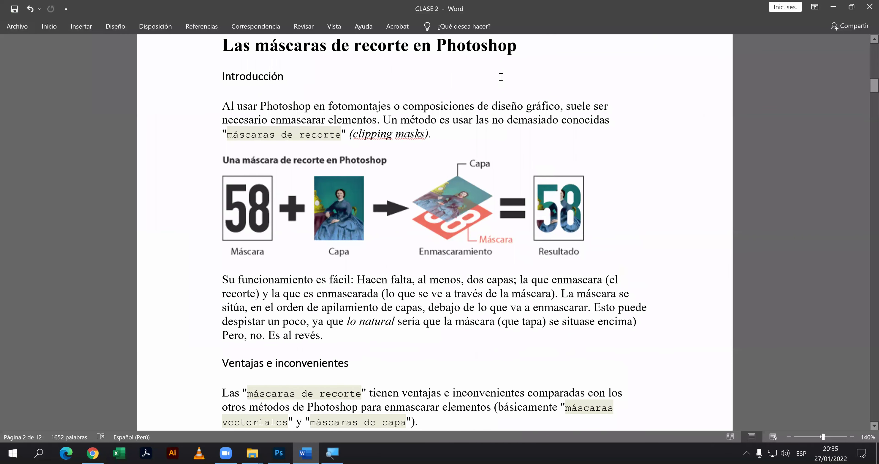
drag(468, 48, 235, 50)
right_click(252, 66)
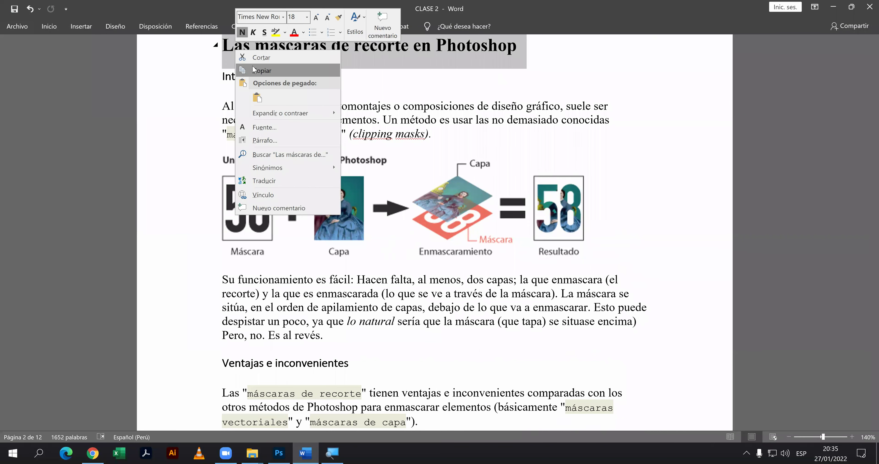
click(262, 70)
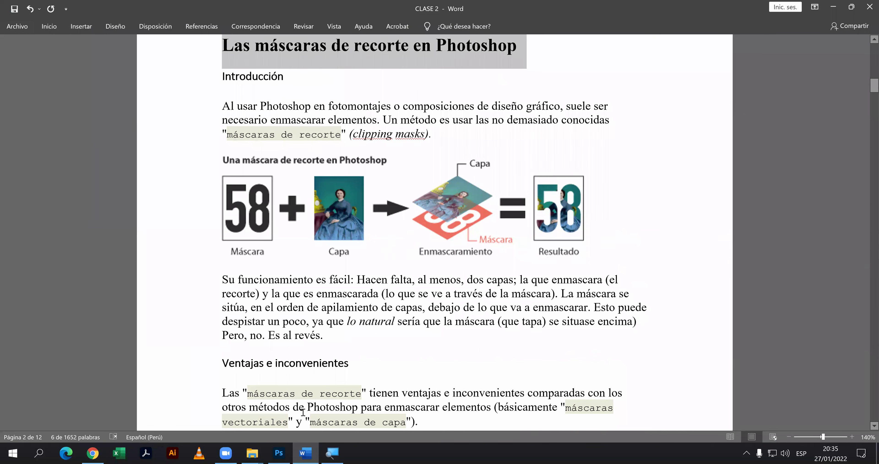
click(308, 453)
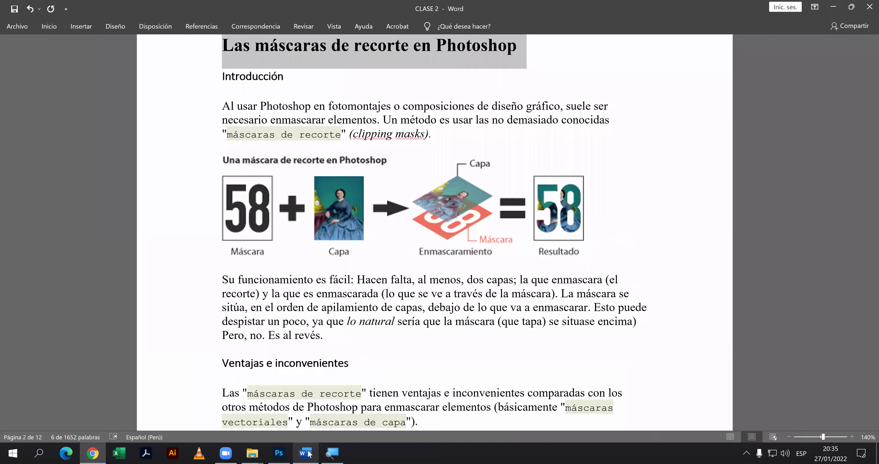
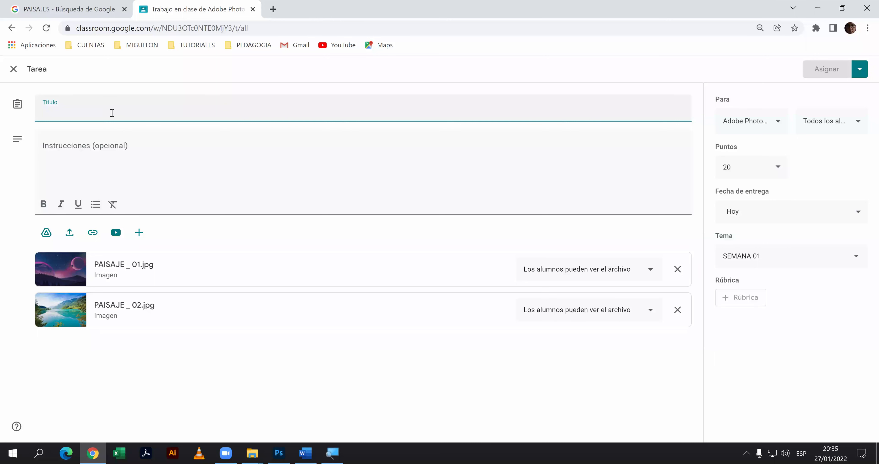
Title the assignment 'Las máscaras de recorte en Photoshop' and attach the reused 20-point rubric.
text(Las máscaras de recorte en Photoshop)
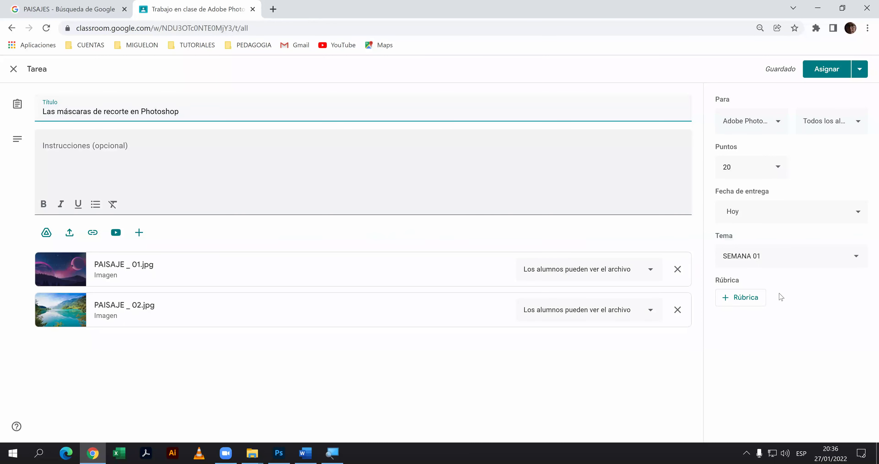
click(725, 298)
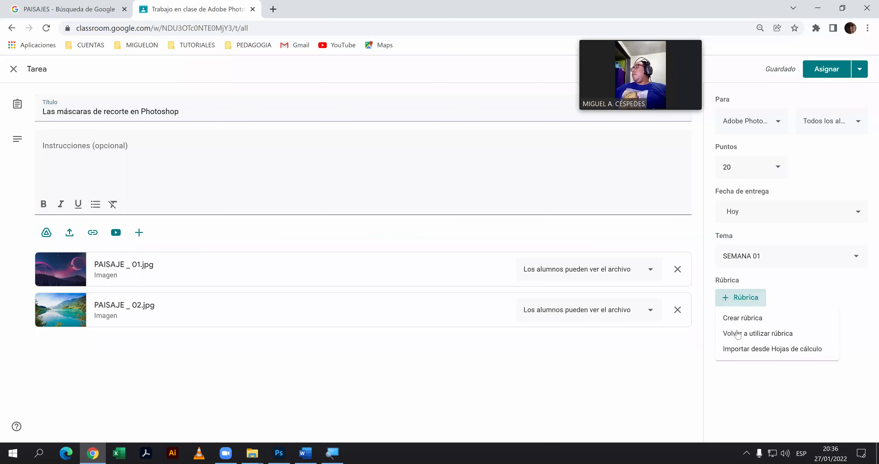
click(737, 333)
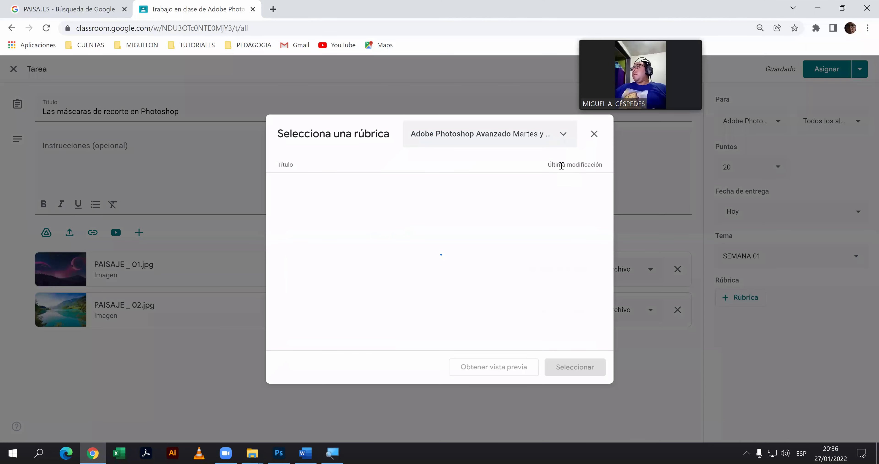
click(469, 183)
click(575, 367)
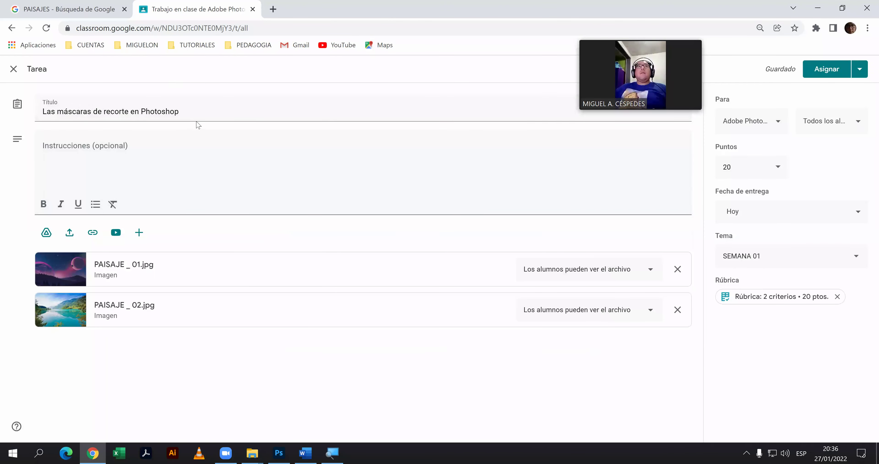
Publish the assignment, move it below LIMPIAR ROSTRO DE ACNE, and minimize Chrome.
click(823, 75)
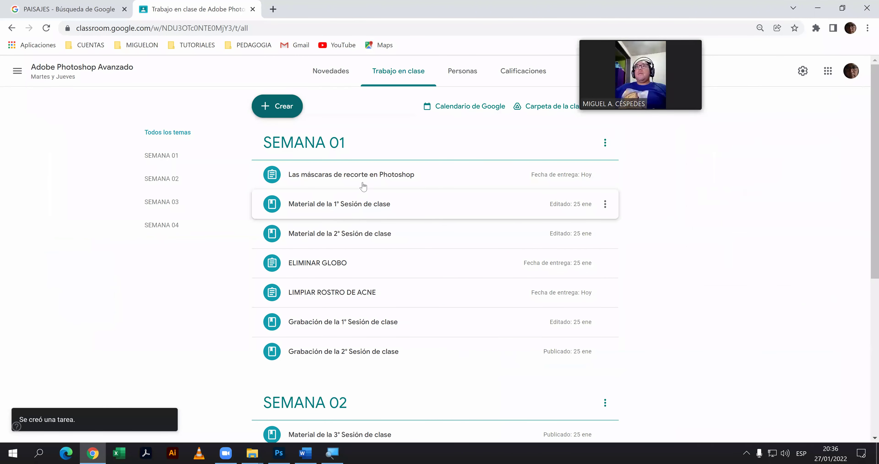
drag(362, 181, 369, 307)
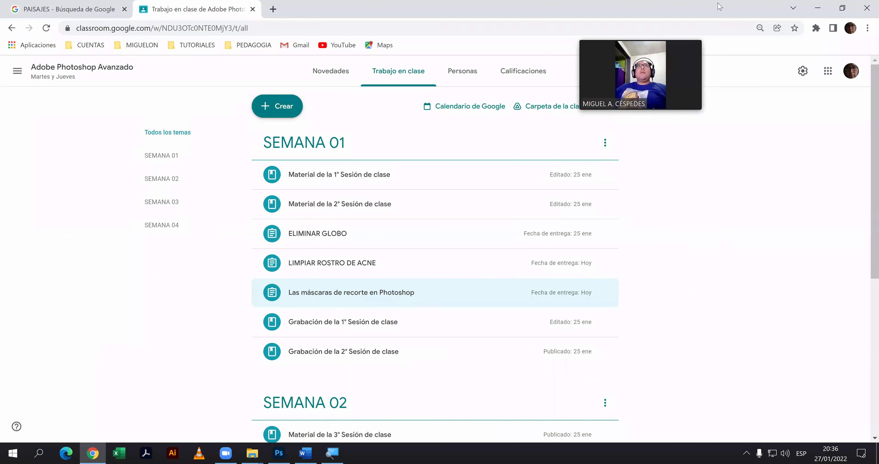
click(772, 15)
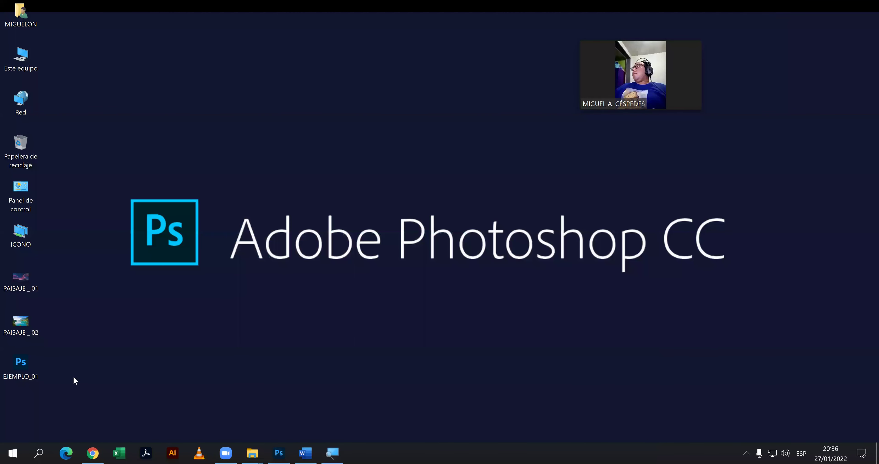
Create a folder named REALIZADO EN CLASE inside CLASE_02_P_AV.
drag(72, 376, 22, 290)
click(251, 452)
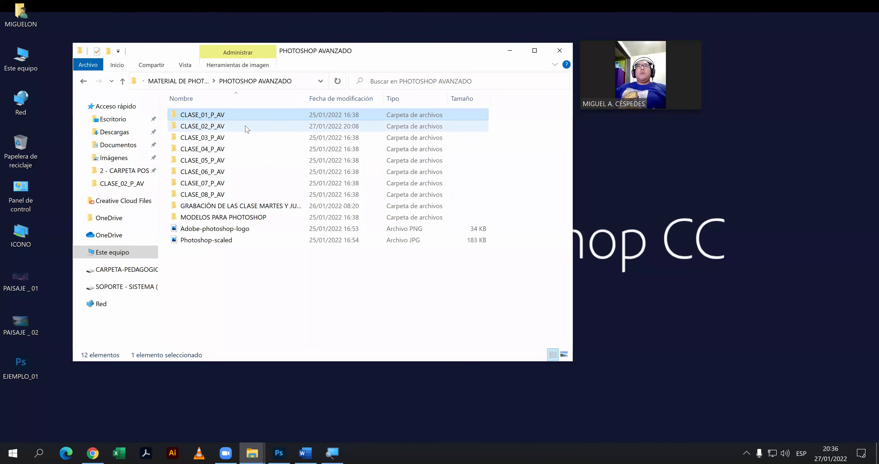
double_click(247, 126)
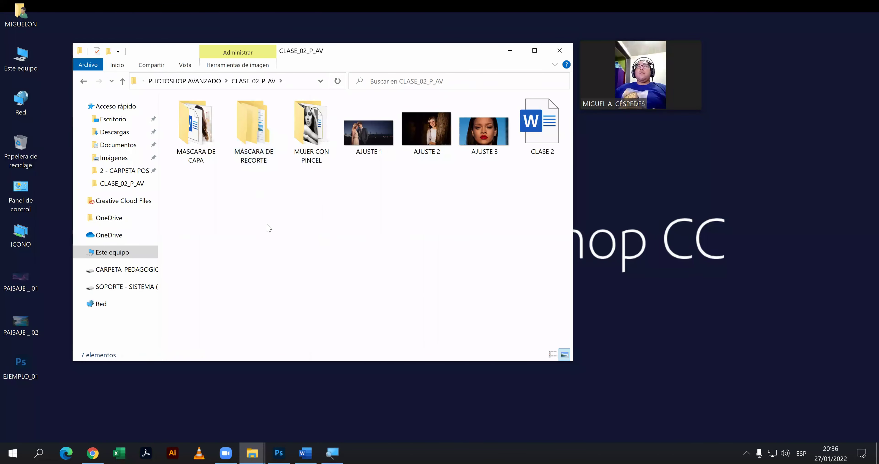
right_click(251, 194)
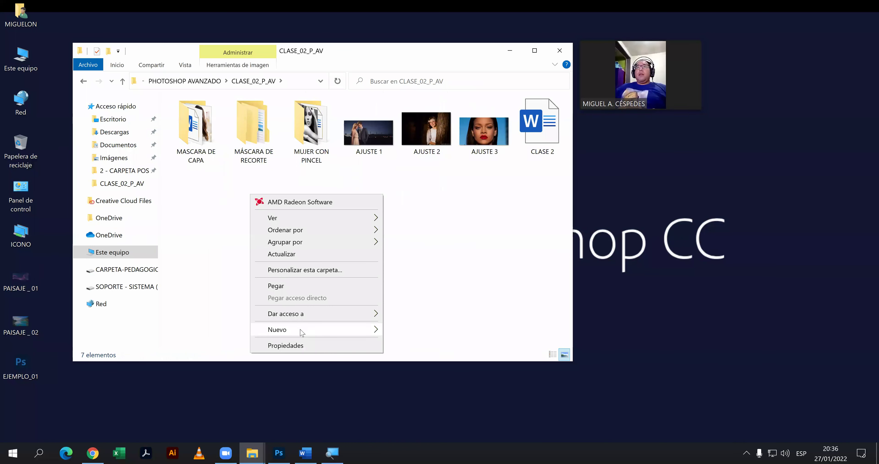
mouse_move(277, 329)
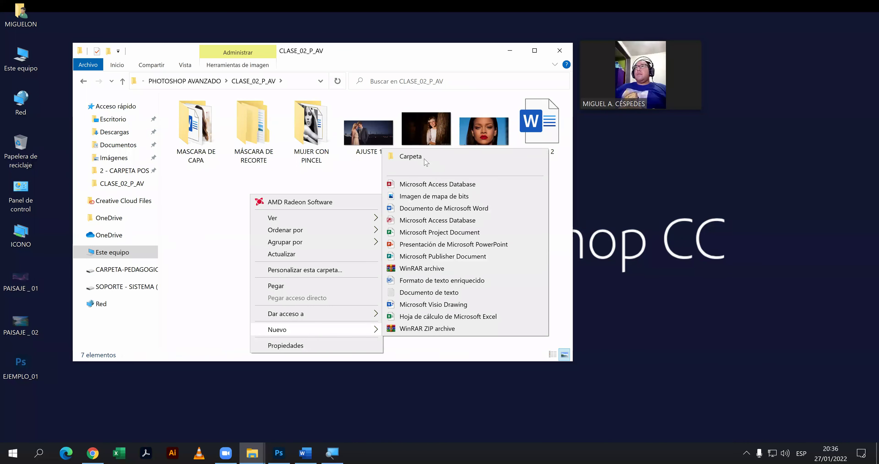
click(424, 160)
text(REA)
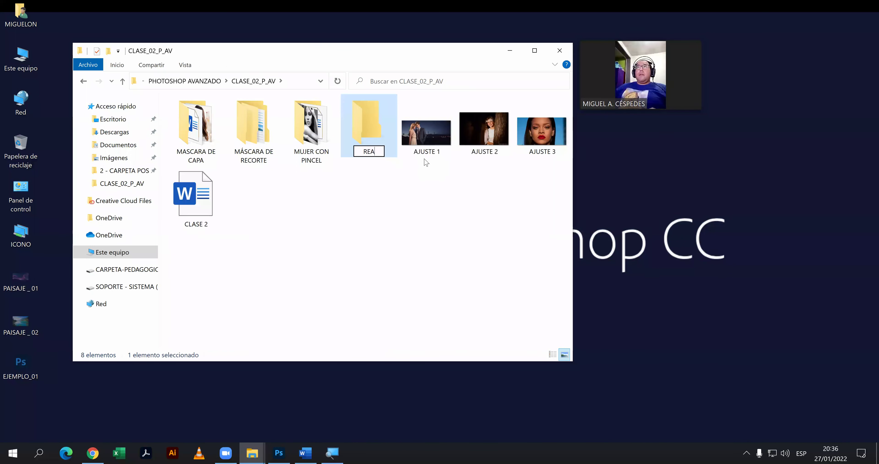
text(LIA)
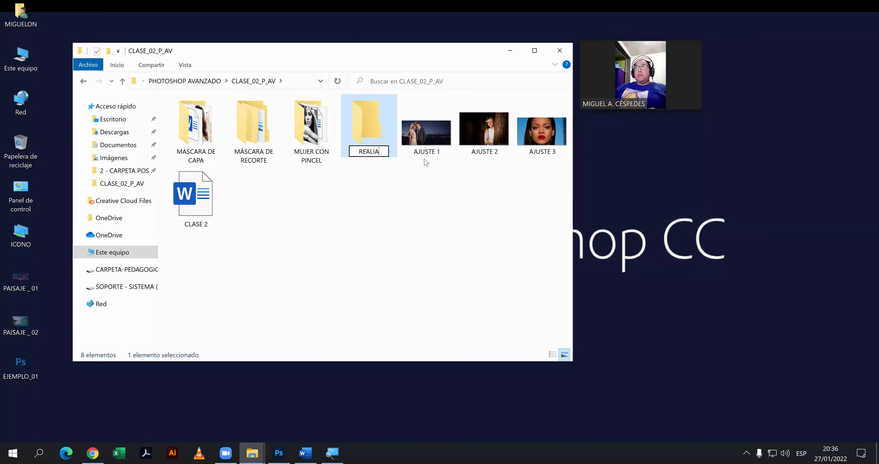
key(BackSpace)
text(ZADO EN LASE)
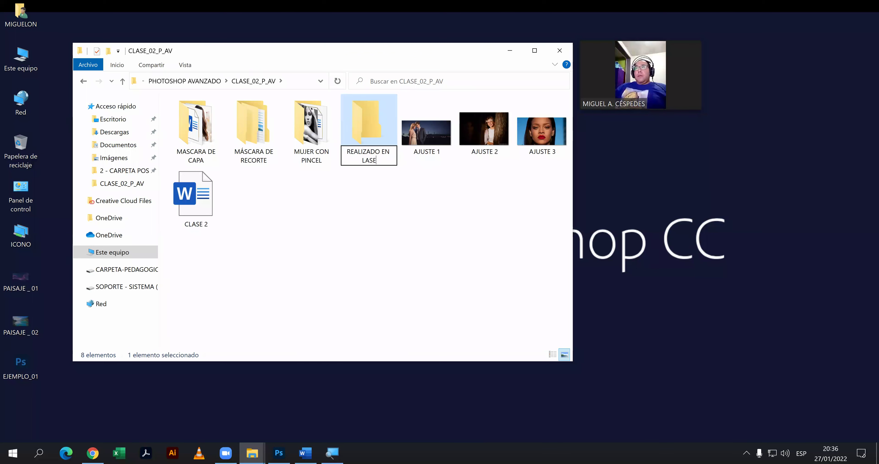
key(BackSpace)
text(CLASE)
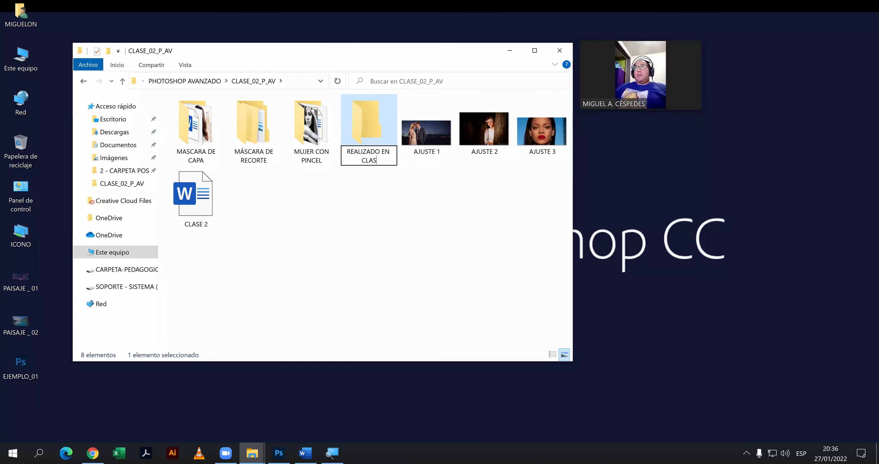
key(Return)
key(Return)
Create an EJERCICIO_01 folder inside it and paste the two PAISAJE images and EJEMPLO_01 there.
right_click(424, 160)
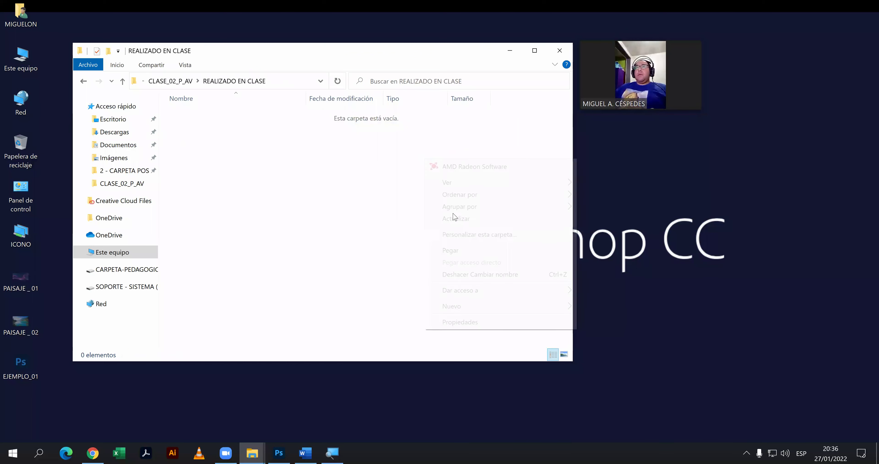
click(294, 173)
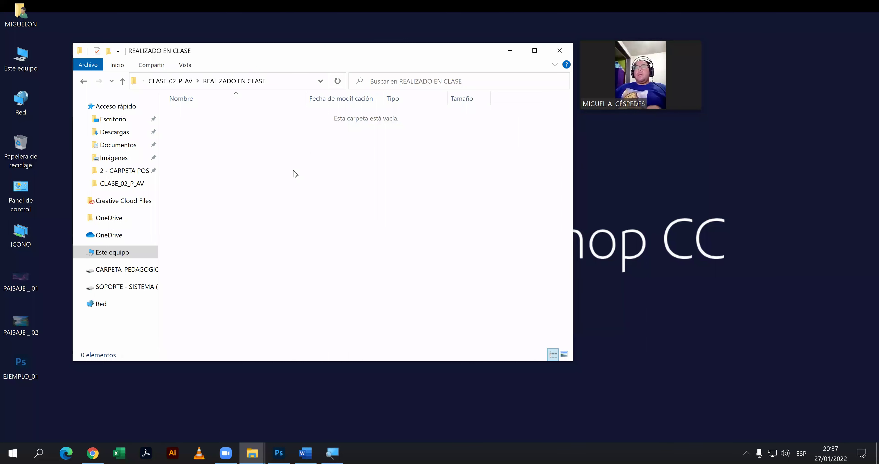
key(ctrl+shift+n)
text(EJERCICIO_01)
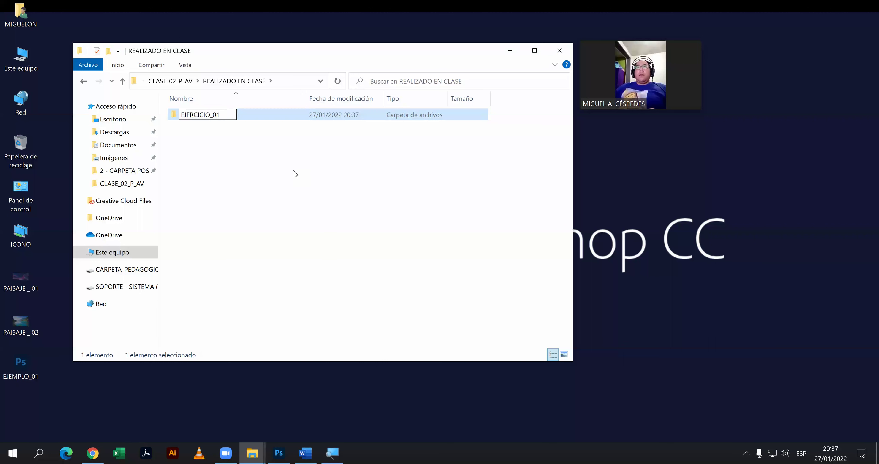
key(Return)
key(Return)
key(ctrl+v)
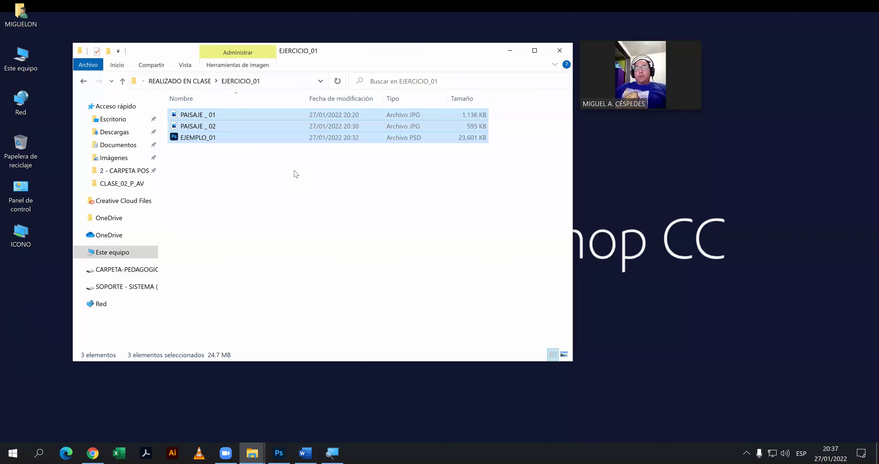
click(198, 82)
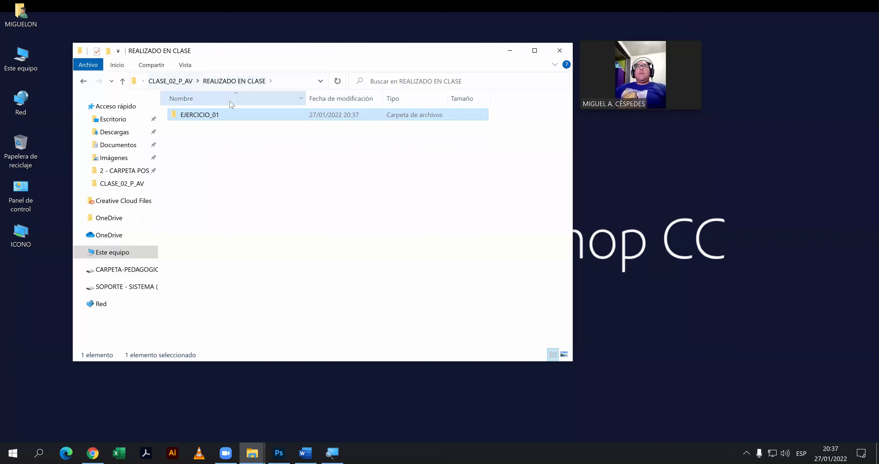
click(518, 51)
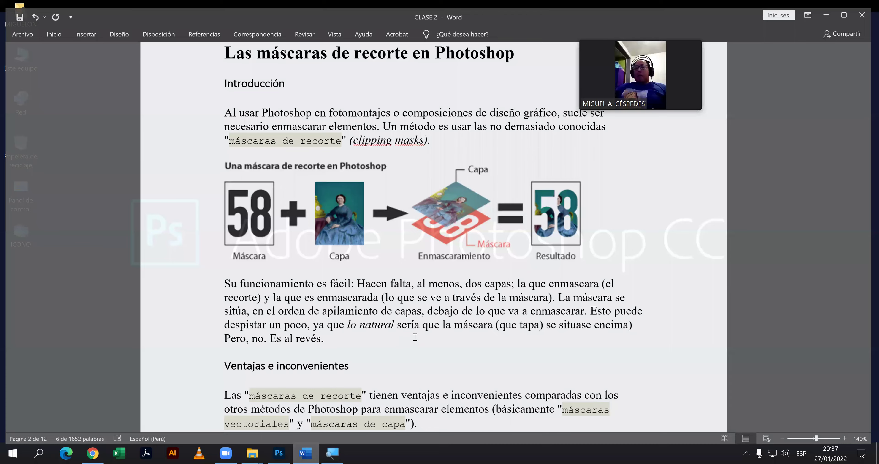
Replace the underlined 'aun' below the H2O image with the spelling suggestion 'aún'.
scroll(413, 338, down, 1)
scroll(413, 341, down, 1)
scroll(413, 340, down, 4)
scroll(413, 340, down, 10)
scroll(409, 345, down, 2)
scroll(408, 347, down, 1)
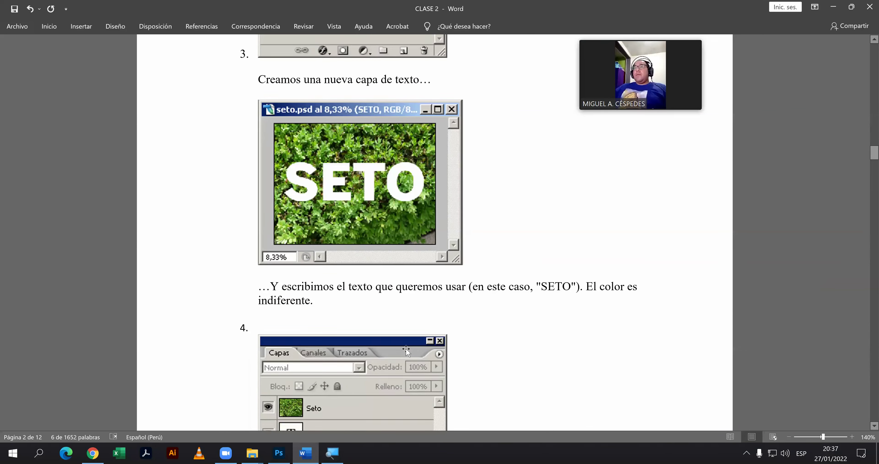
scroll(406, 349, down, 2)
scroll(406, 349, down, 1)
scroll(406, 350, down, 2)
scroll(405, 352, down, 2)
scroll(405, 354, down, 1)
scroll(405, 354, down, 2)
scroll(405, 355, down, 1)
scroll(405, 355, down, 1)
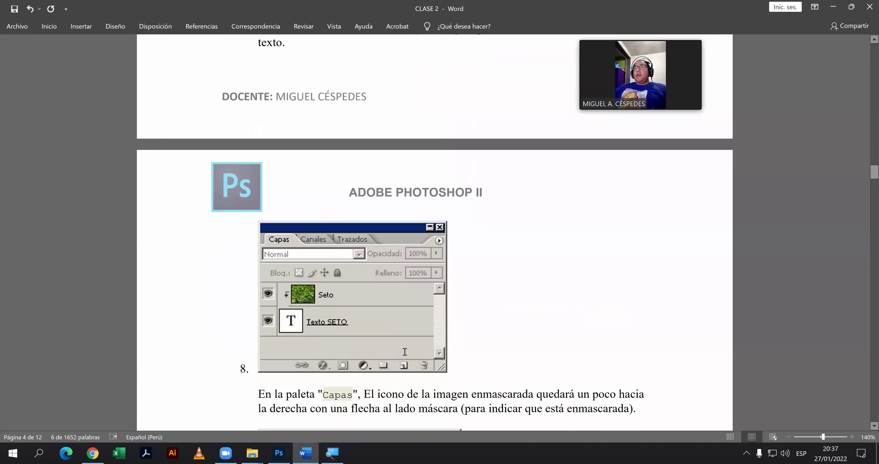
scroll(405, 354, down, 1)
scroll(404, 353, down, 2)
scroll(404, 353, down, 1)
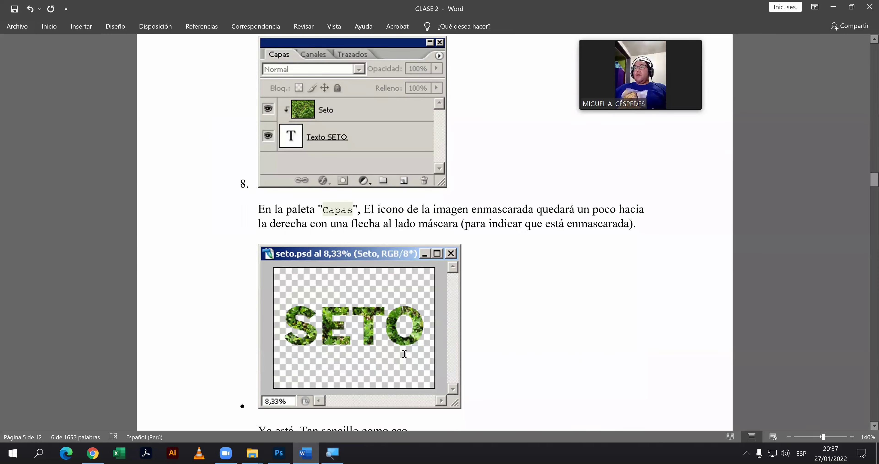
scroll(404, 354, down, 2)
scroll(403, 355, down, 1)
scroll(403, 355, down, 1)
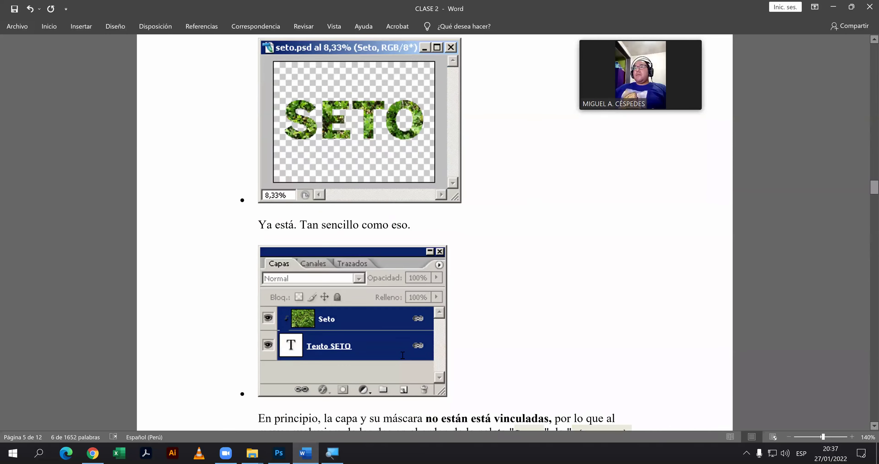
scroll(402, 355, down, 1)
scroll(402, 356, down, 2)
scroll(402, 355, down, 2)
scroll(402, 356, down, 2)
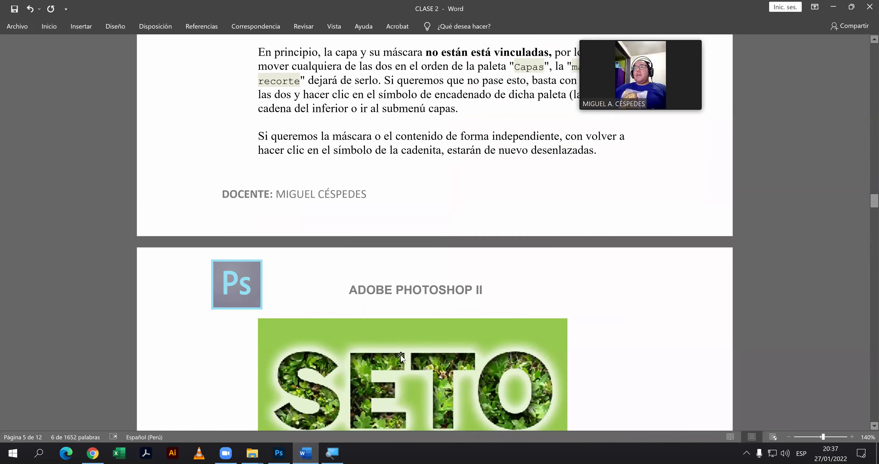
scroll(401, 356, down, 1)
scroll(399, 357, down, 1)
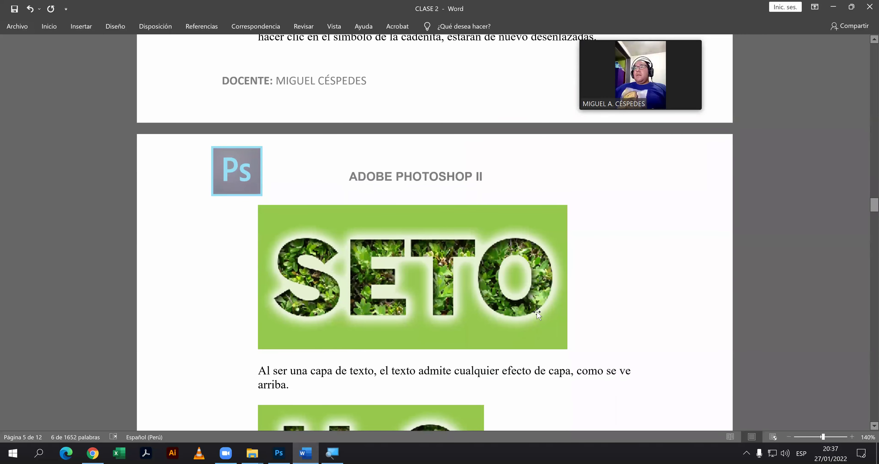
scroll(513, 333, up, 1)
scroll(506, 339, up, 3)
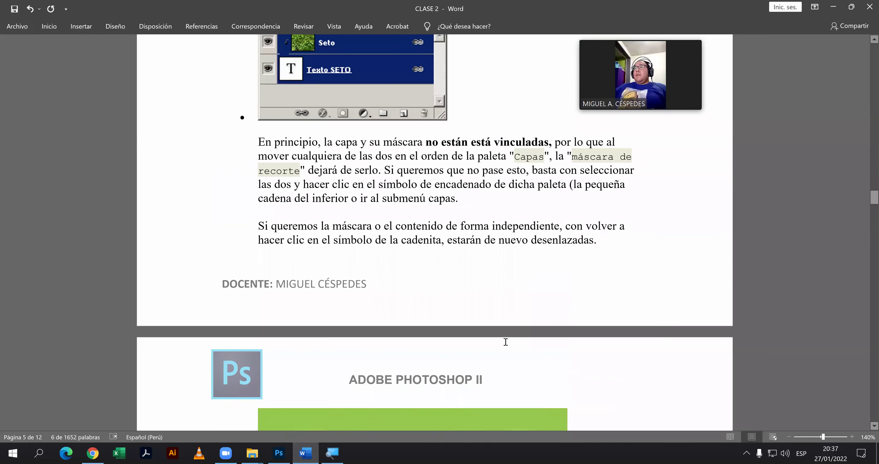
scroll(505, 342, up, 3)
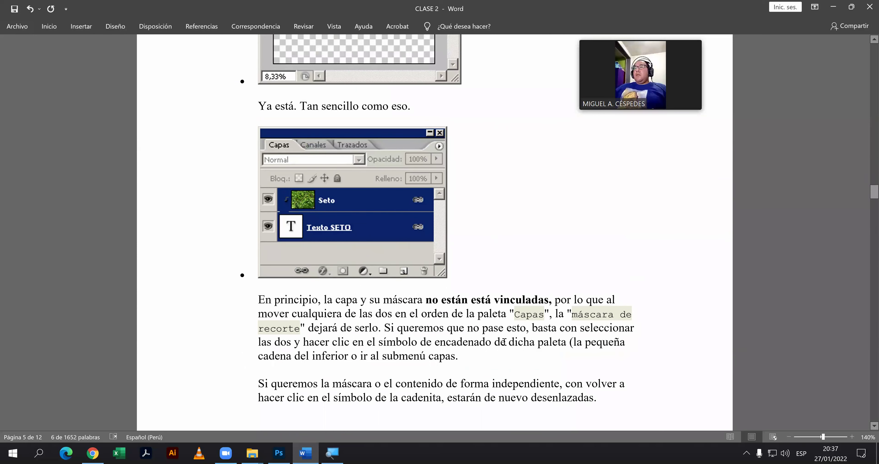
scroll(503, 342, down, 1)
scroll(502, 344, down, 3)
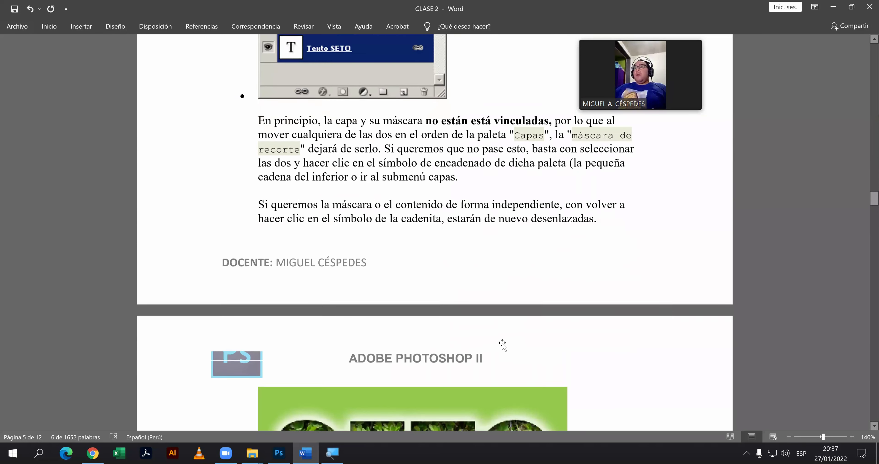
scroll(501, 345, down, 3)
scroll(501, 344, down, 2)
scroll(501, 344, down, 2)
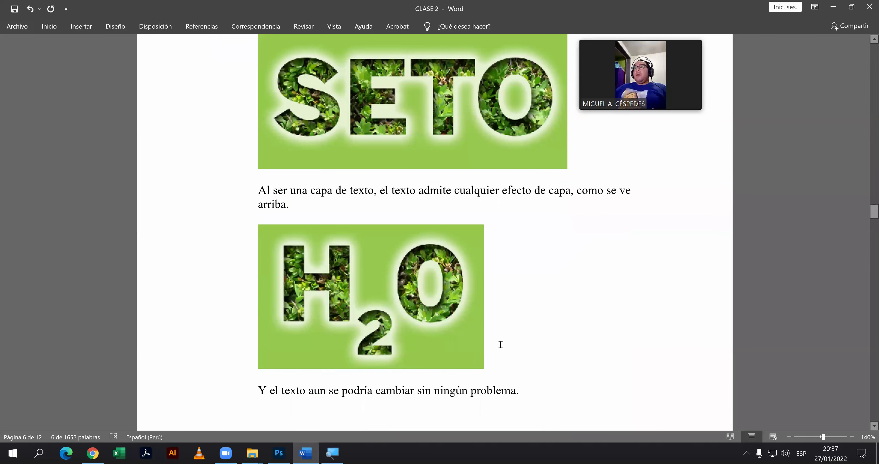
scroll(501, 344, down, 2)
scroll(498, 345, down, 2)
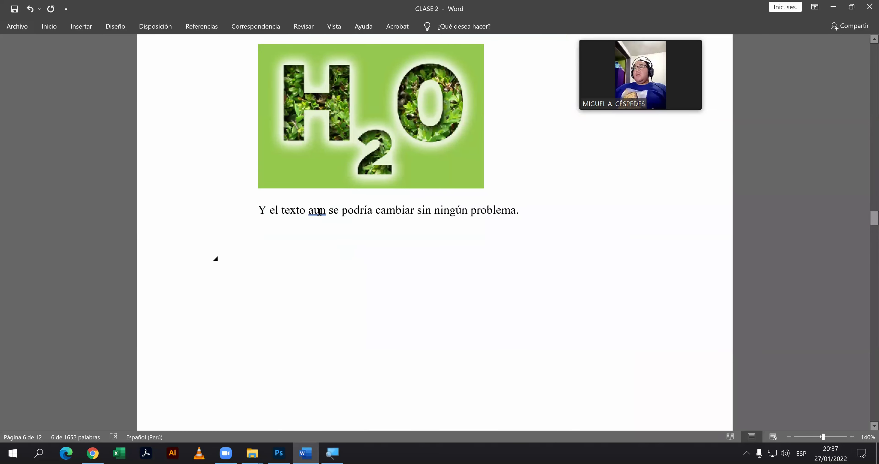
right_click(327, 214)
click(321, 223)
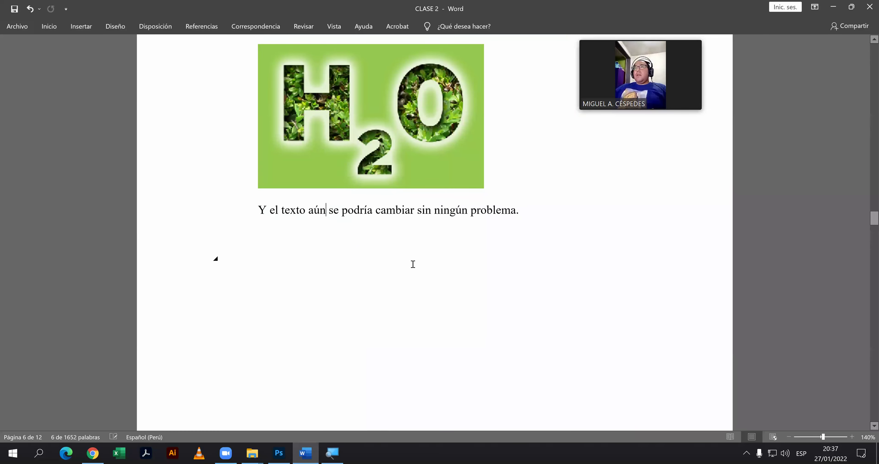
scroll(423, 296, down, 3)
scroll(349, 243, down, 2)
Undo the accidental edit to restore the paragraph below the aún sentence.
click(339, 209)
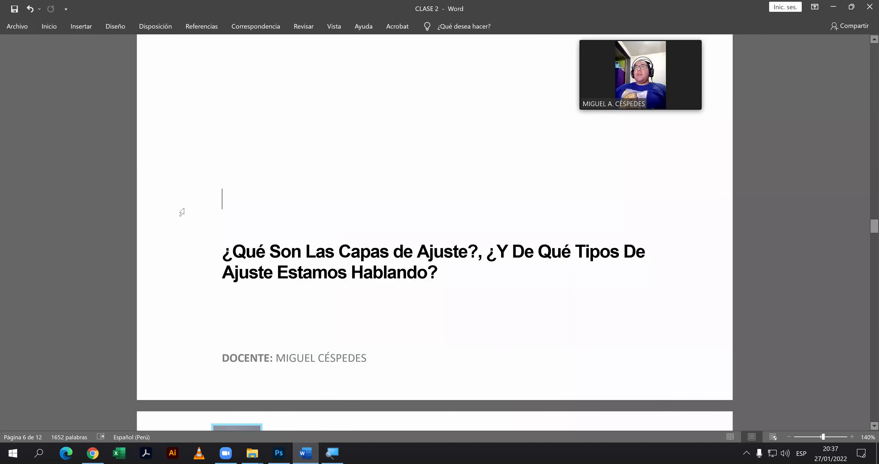
click(49, 26)
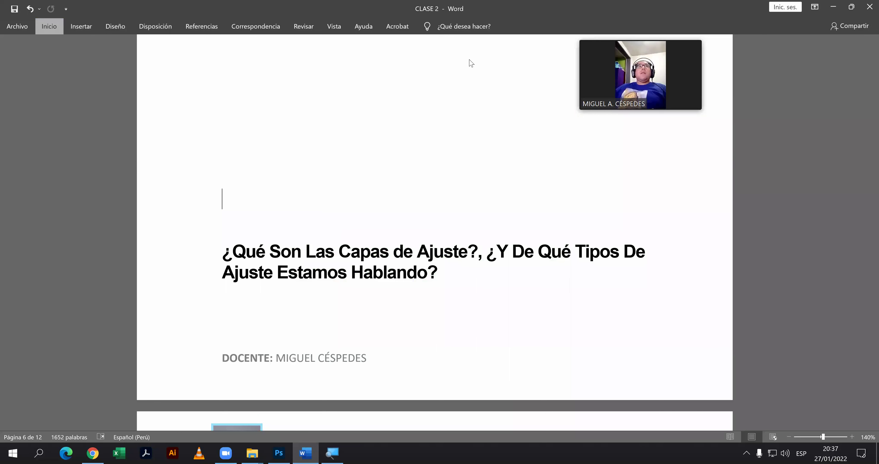
key(ctrl+z)
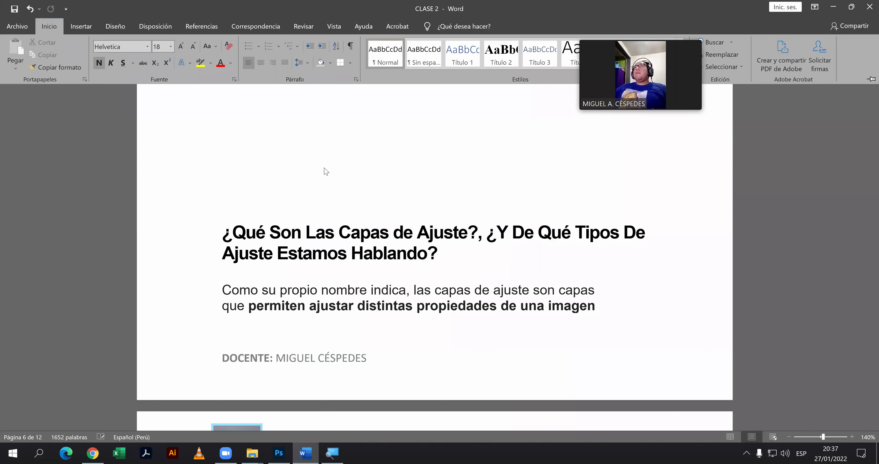
scroll(255, 172, up, 1)
scroll(249, 163, up, 2)
scroll(246, 157, up, 1)
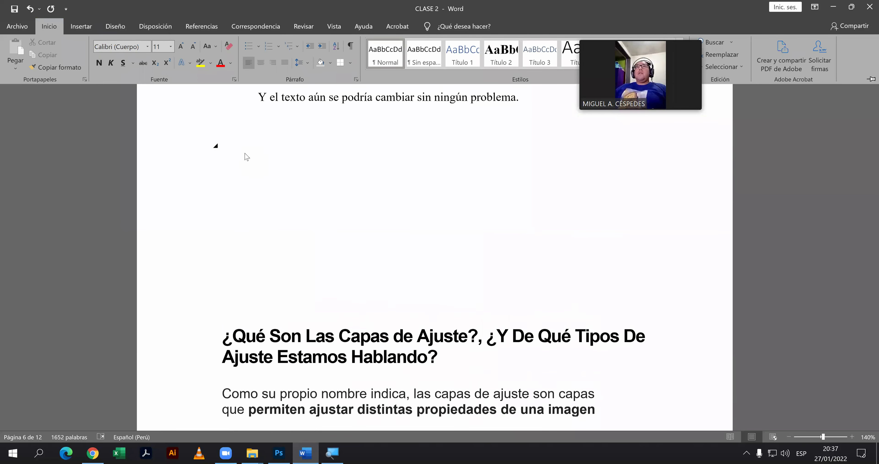
scroll(240, 187, up, 2)
click(237, 193)
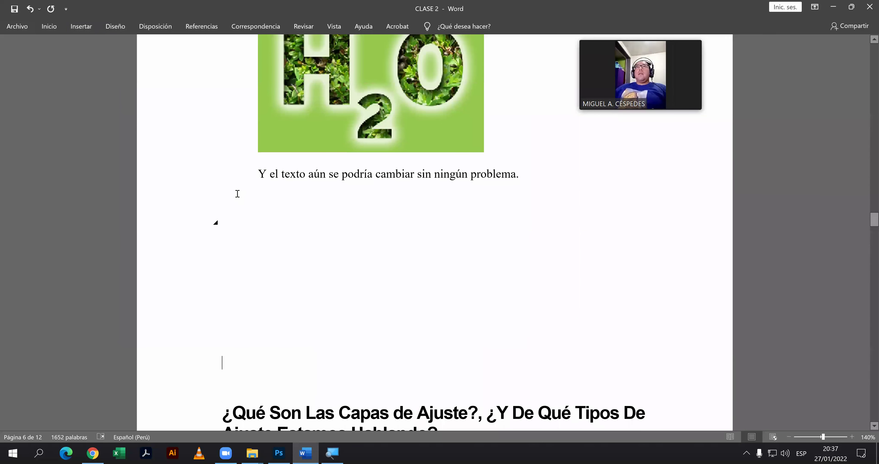
Delete the blank lines above the heading and add a line break so it starts page 7.
drag(261, 286, 276, 344)
mouse_move(273, 360)
mouse_down()
mouse_move(263, 387)
mouse_move(236, 377)
mouse_up()
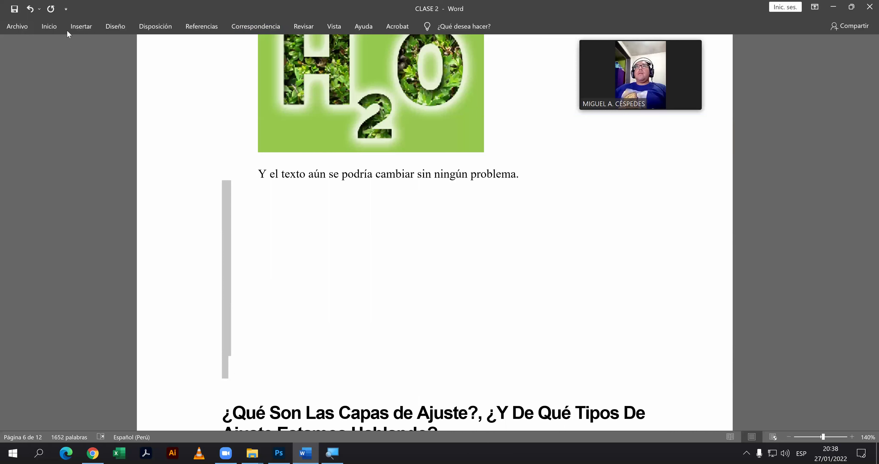
key(Delete)
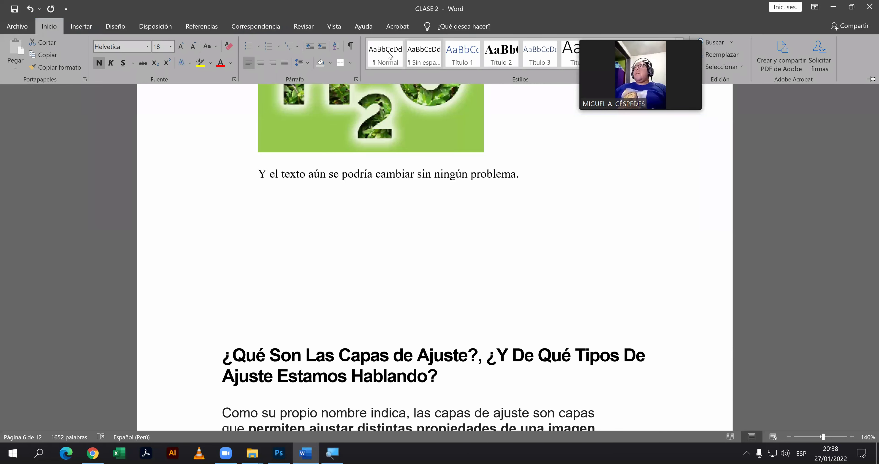
click(342, 258)
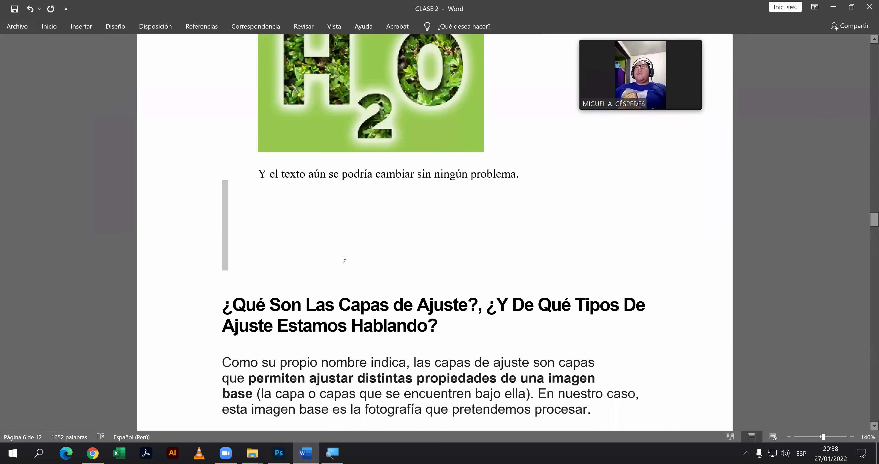
key(Return)
key(Return)
key(Return)
key(Return)
key(Return)
key(Return)
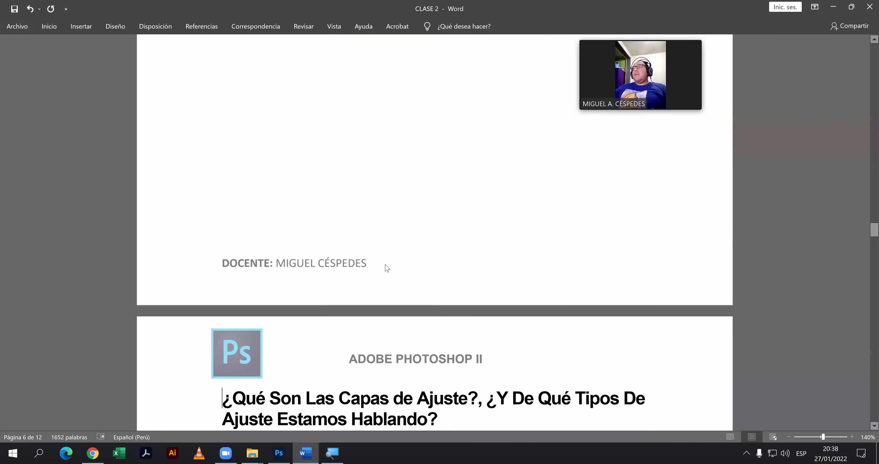
scroll(385, 269, down, 2)
scroll(398, 255, down, 1)
scroll(404, 251, down, 2)
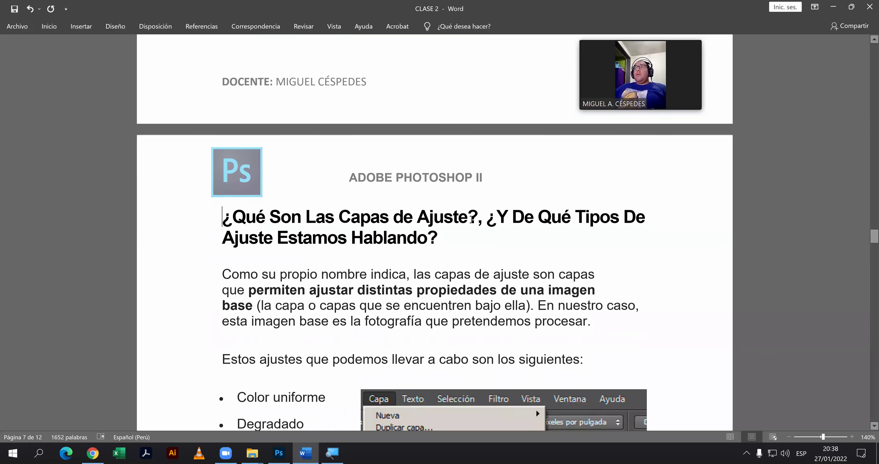
scroll(419, 250, down, 1)
Scroll the handout down to the '¿Cómo Aplicar Una Capa de Ajuste?' section on page 9.
click(448, 239)
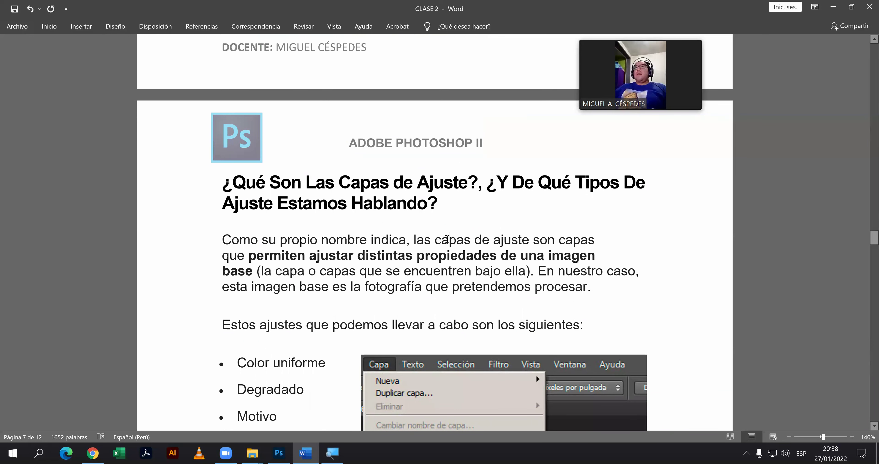
right_click(448, 238)
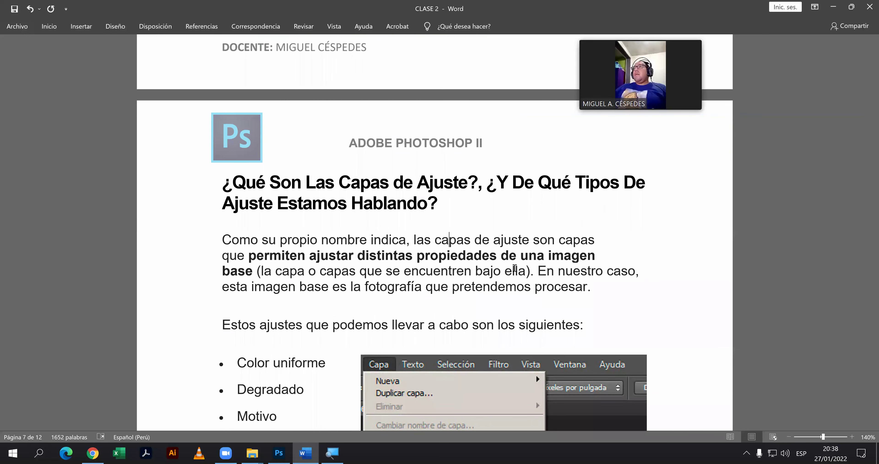
click(425, 228)
scroll(580, 273, down, 2)
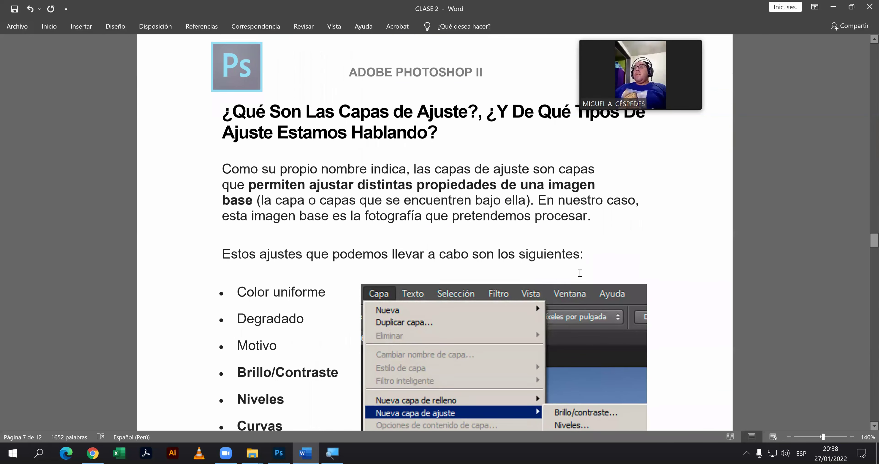
scroll(581, 273, down, 1)
scroll(577, 274, down, 1)
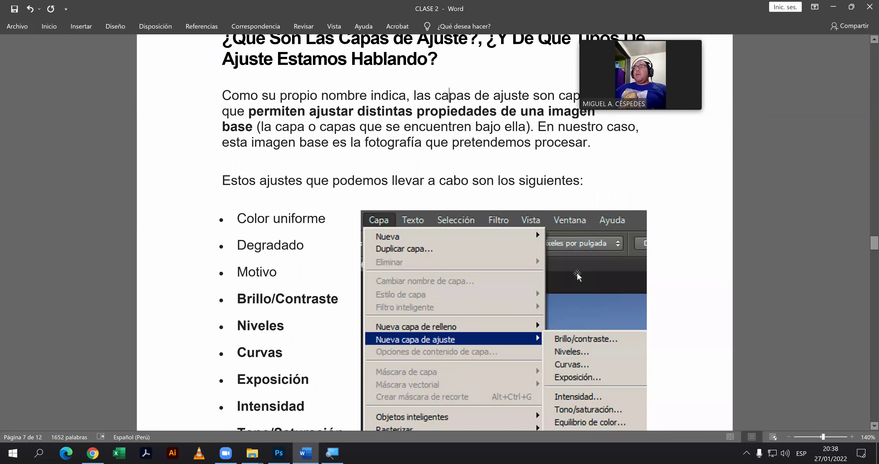
scroll(577, 274, down, 1)
scroll(575, 274, down, 1)
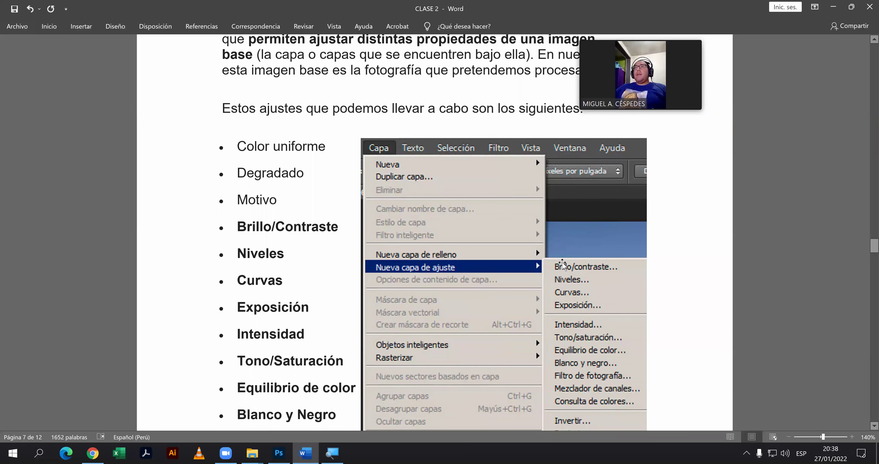
scroll(442, 195, down, 2)
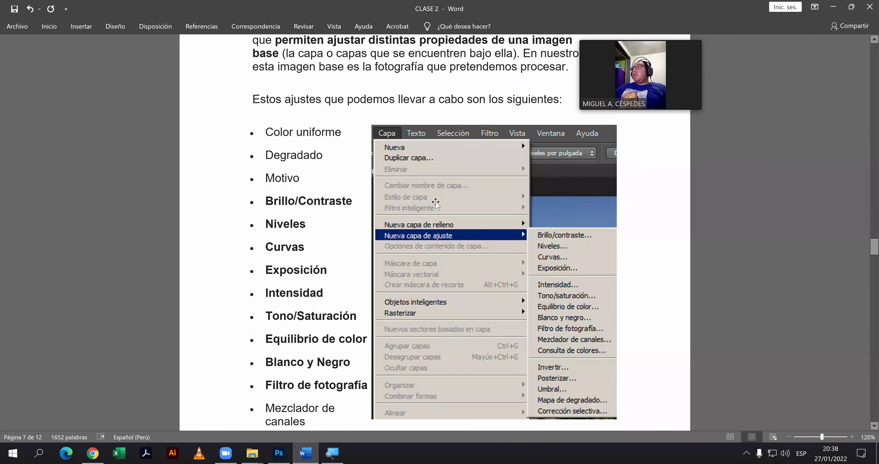
scroll(436, 202, down, 5)
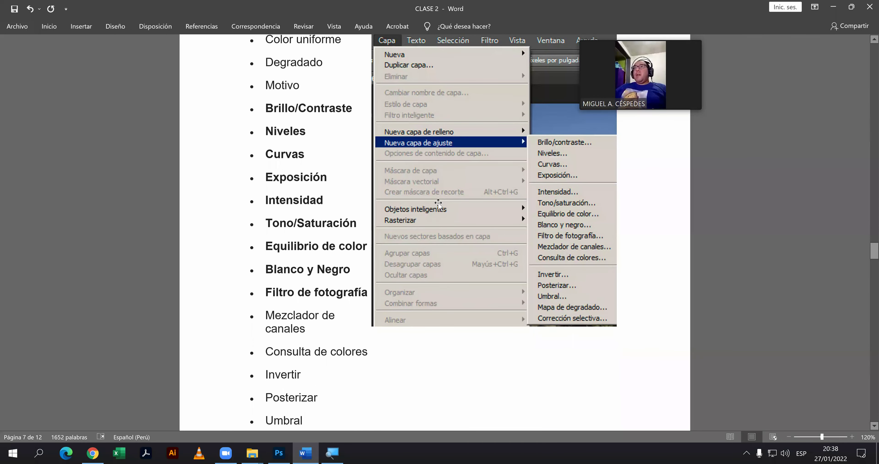
scroll(439, 206, down, 2)
scroll(438, 206, down, 2)
scroll(439, 205, down, 2)
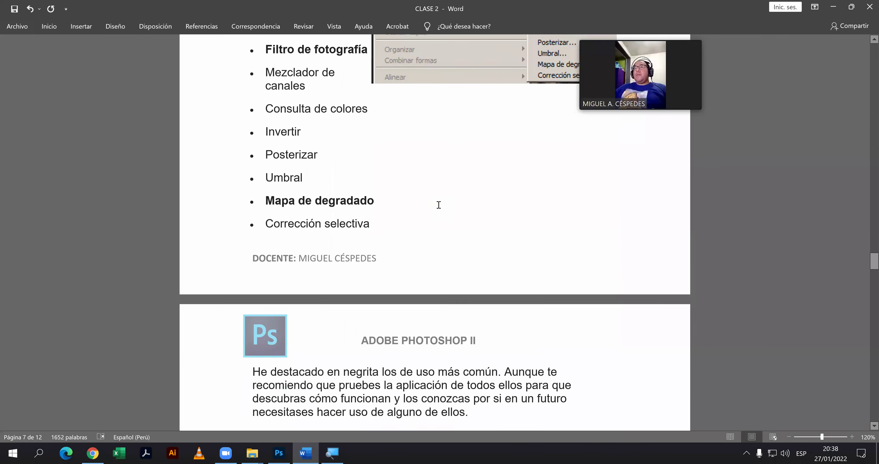
scroll(439, 204, down, 1)
scroll(439, 205, down, 2)
scroll(439, 205, down, 2)
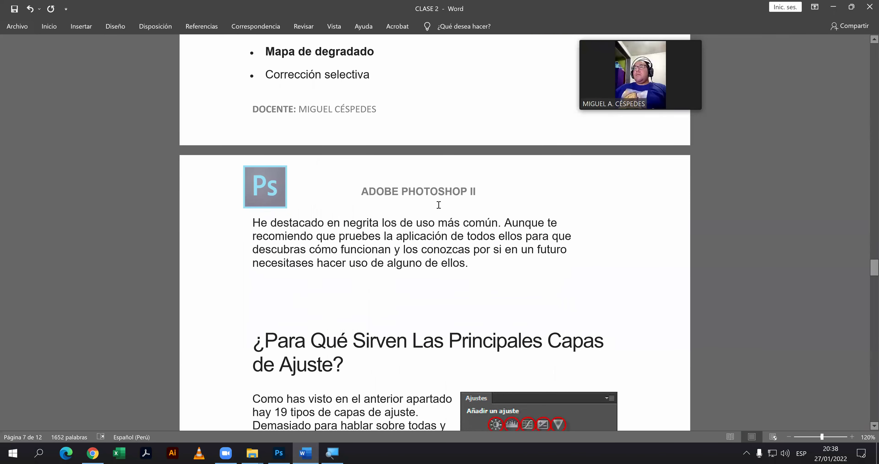
scroll(438, 205, down, 1)
scroll(438, 205, down, 2)
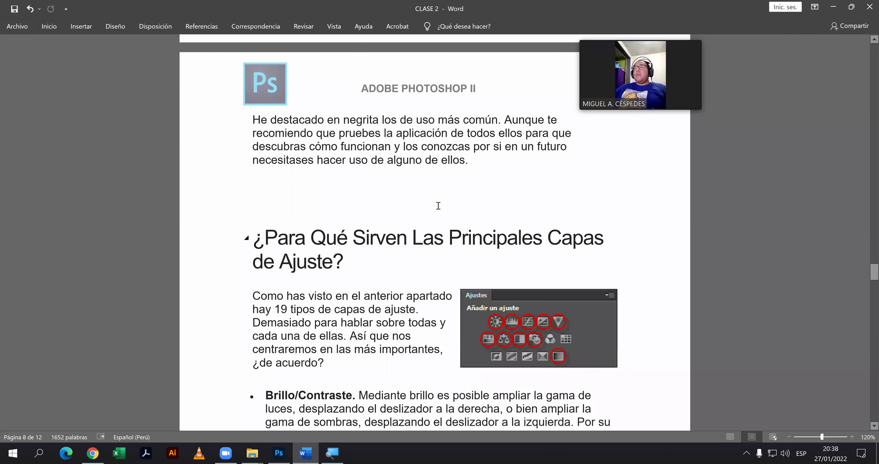
scroll(438, 205, down, 1)
scroll(438, 206, down, 1)
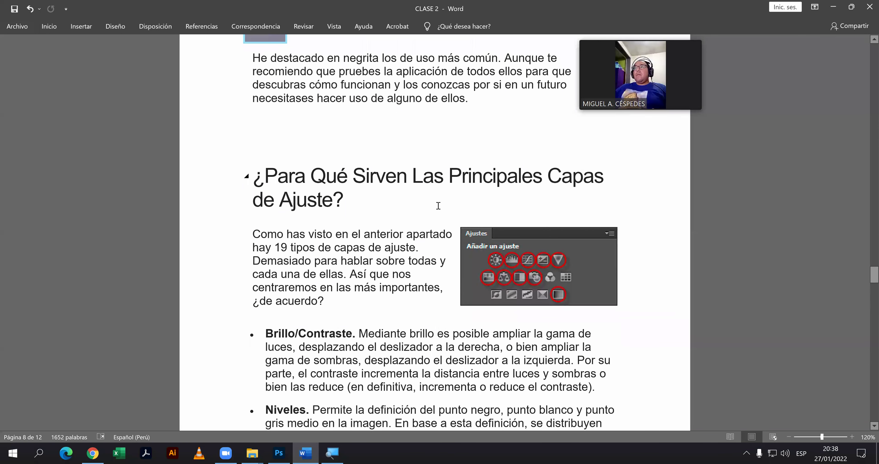
scroll(438, 206, down, 18)
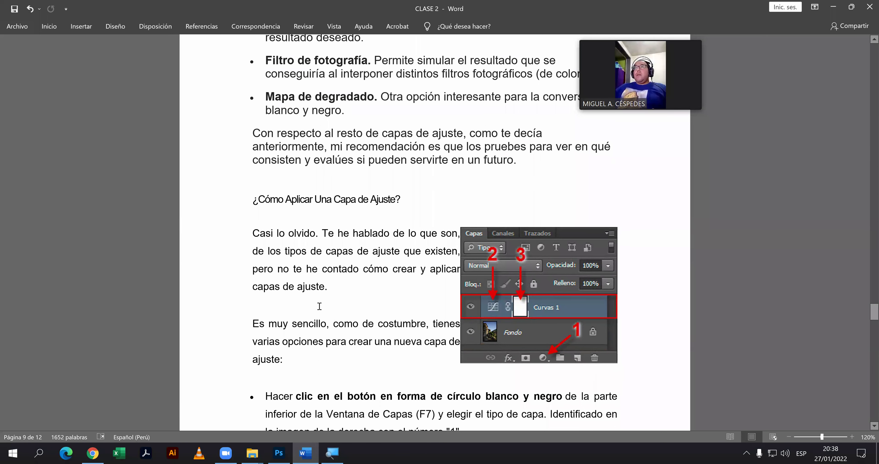
scroll(340, 310, down, 1)
scroll(341, 309, down, 1)
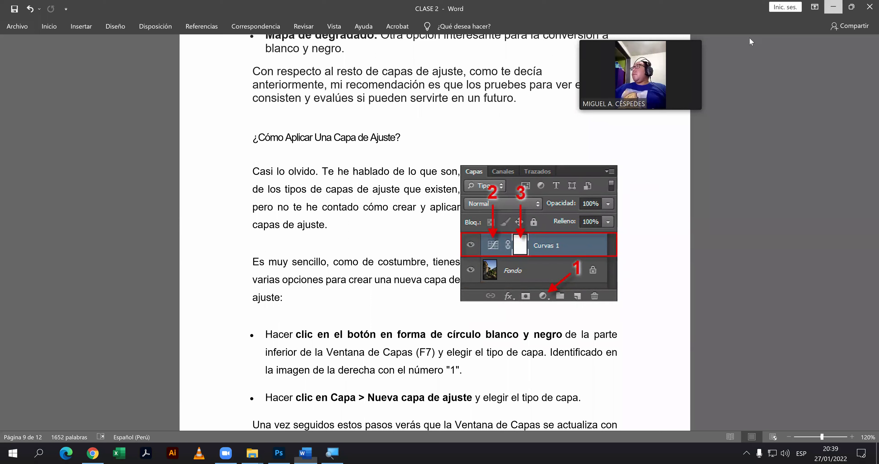
Switch to Photoshop, start opening a file, then cancel the Abrir dialog.
click(273, 454)
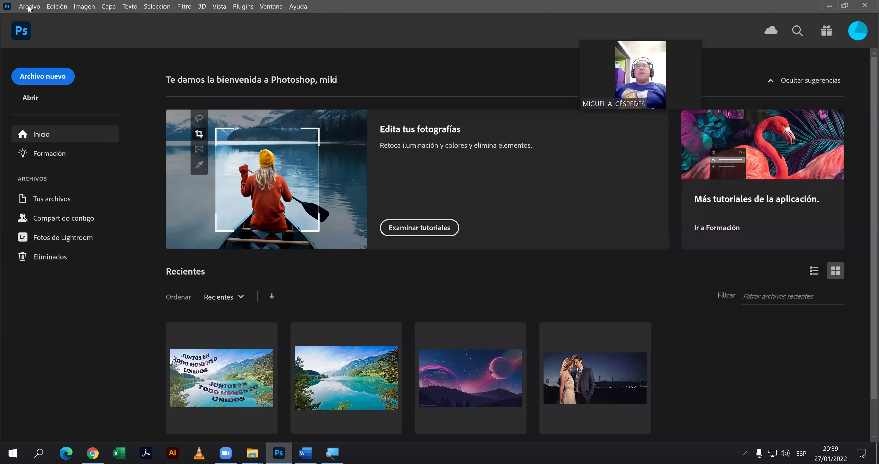
click(29, 6)
click(53, 30)
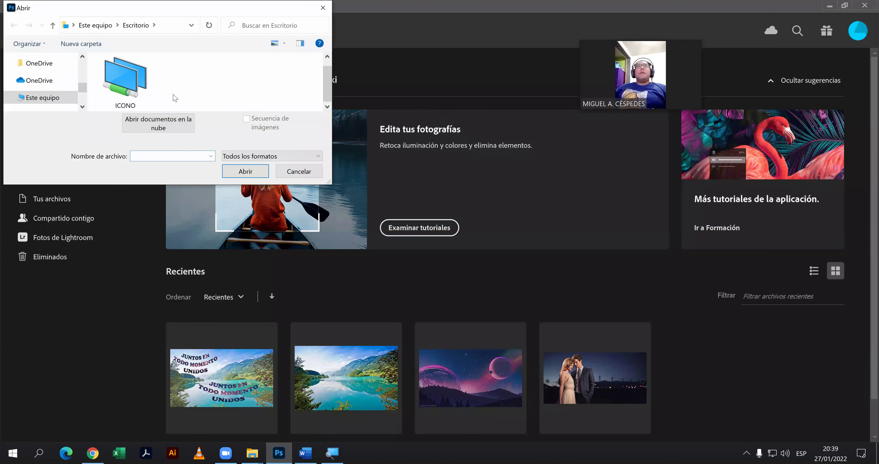
click(150, 100)
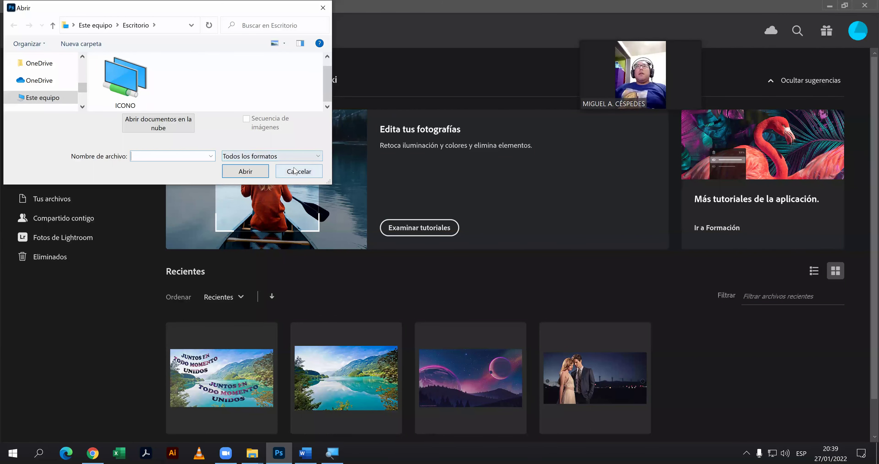
click(296, 177)
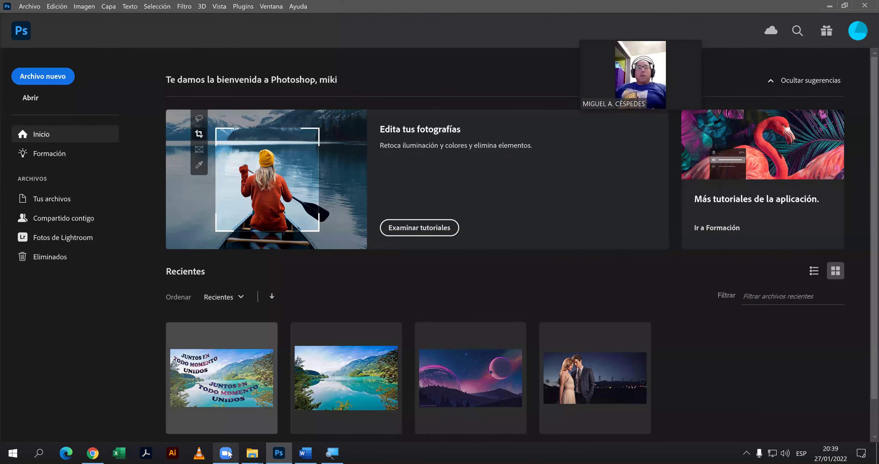
Drag the AJUSTE 1 photo from the CLASE_02_P_AV folder onto Photoshop.
click(251, 452)
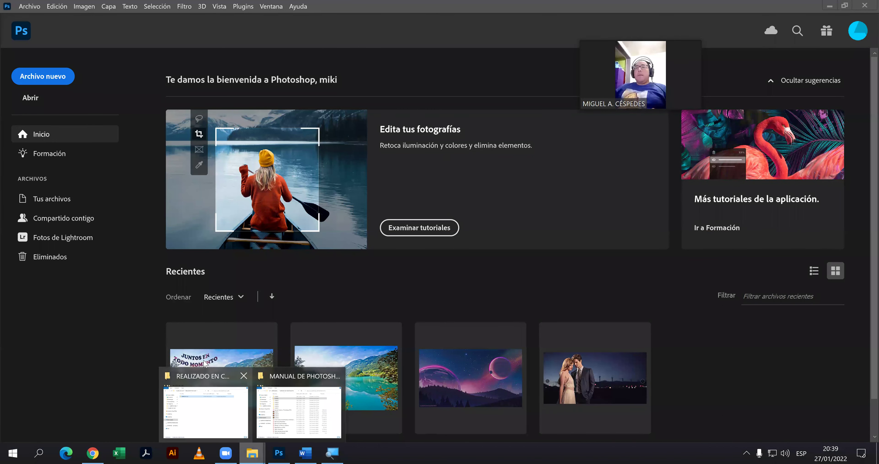
click(209, 379)
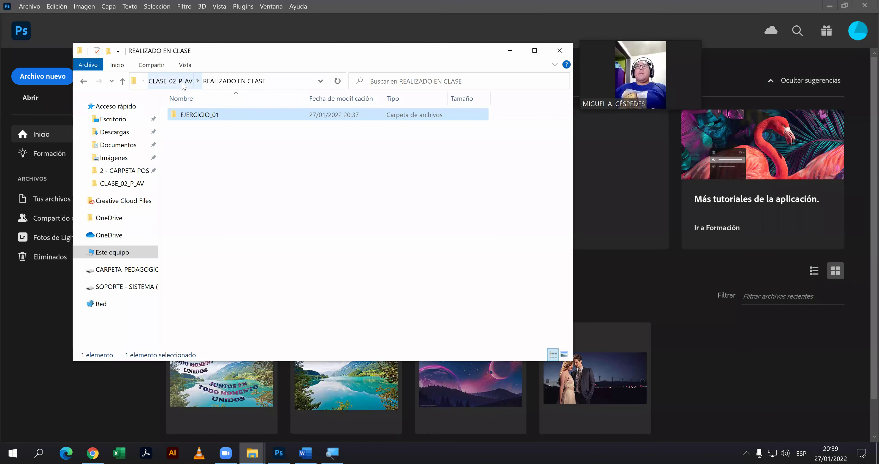
click(170, 81)
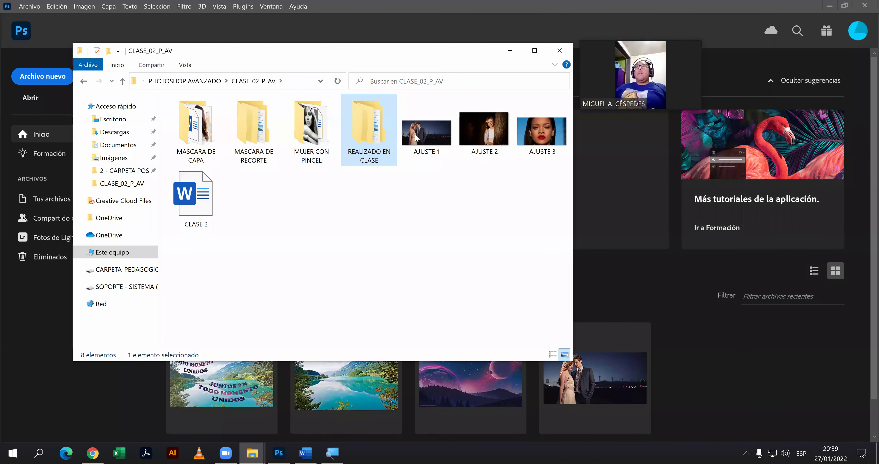
drag(419, 139, 631, 236)
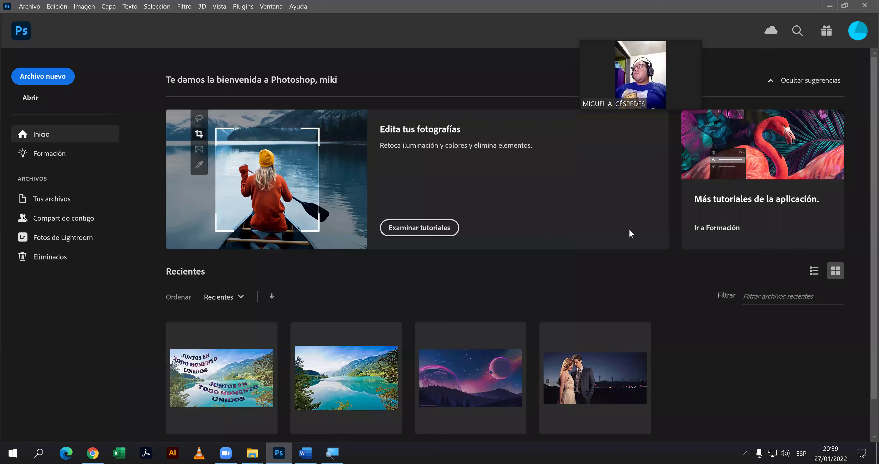
Accept the missing colour profile warning and unlock the Fondo layer as Capa 0.
click(520, 213)
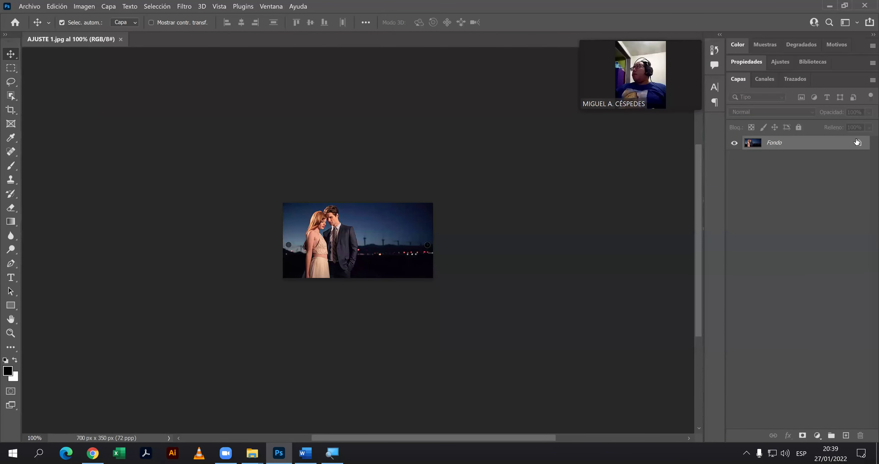
click(858, 143)
scroll(569, 222, up, 3)
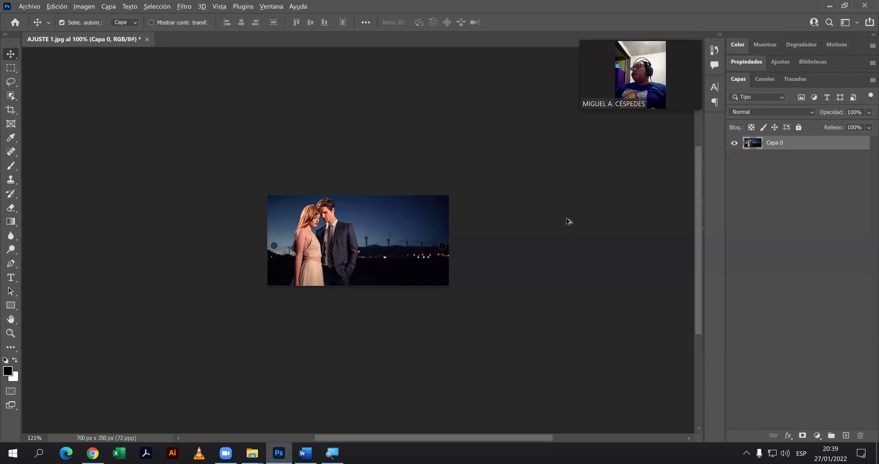
scroll(511, 190, up, 5)
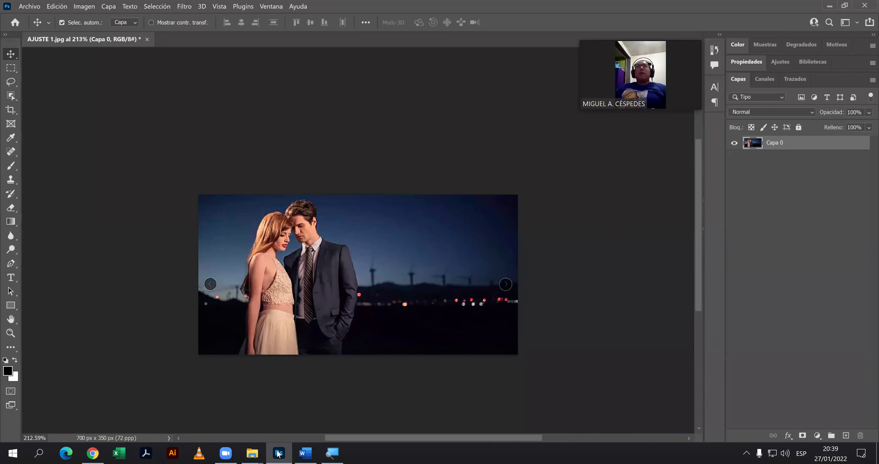
Check the CLASE 2 handout in Word, then return to Photoshop's Capa menu.
click(301, 453)
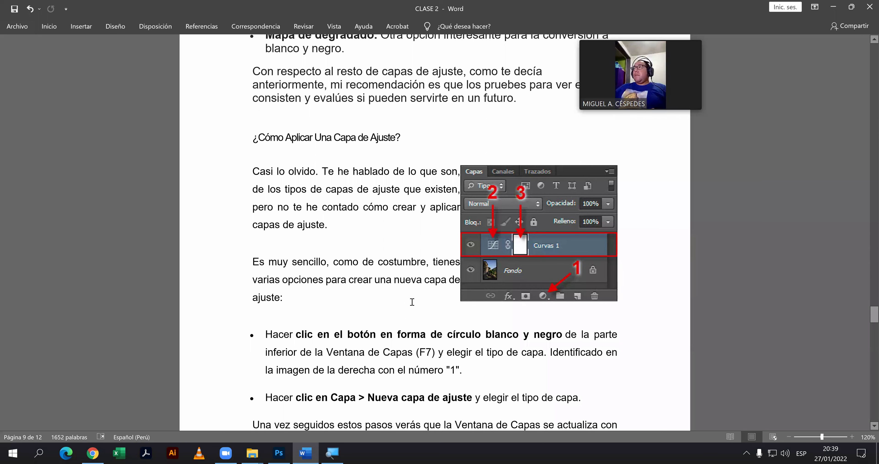
scroll(412, 301, down, 1)
scroll(411, 301, down, 1)
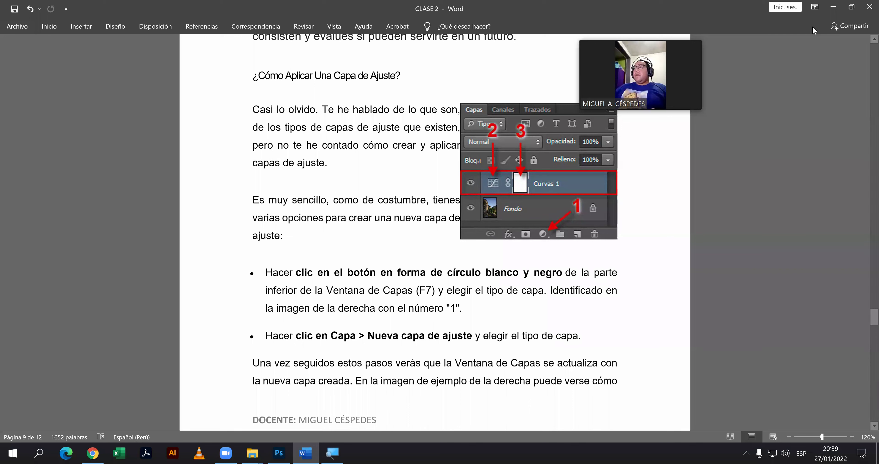
key(alt+Tab)
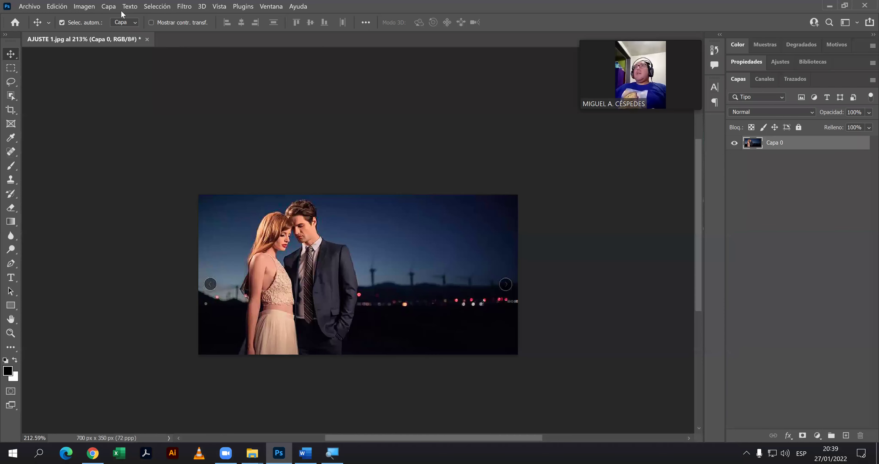
click(108, 6)
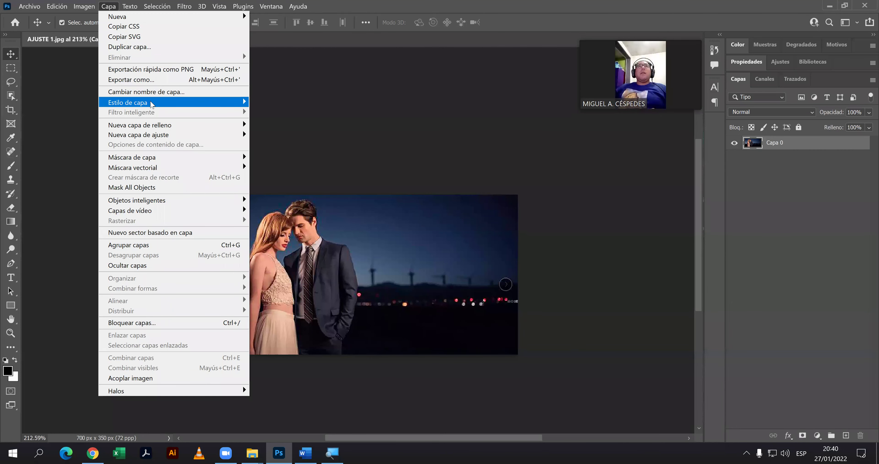
mouse_move(138, 135)
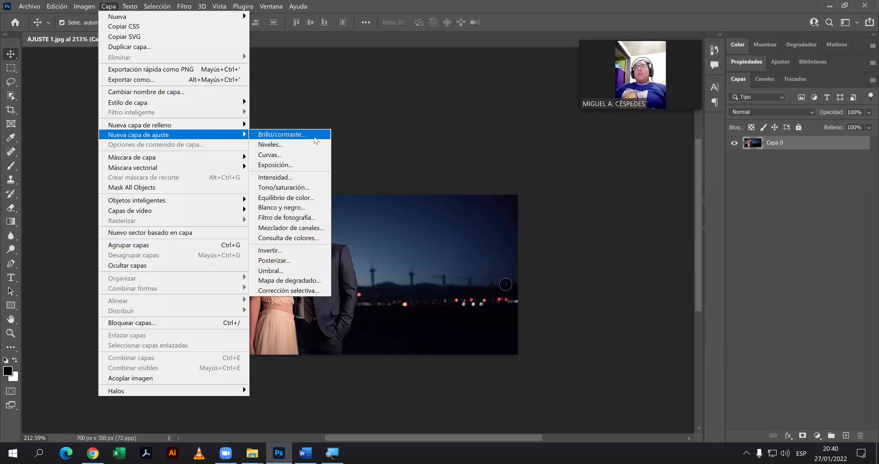
Create a Brillo/contraste adjustment layer named Brillo/contraste 1.
click(315, 136)
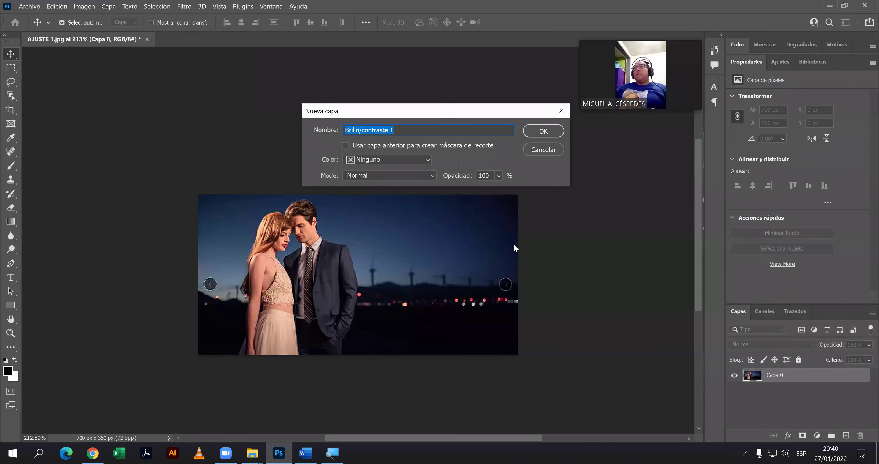
click(401, 131)
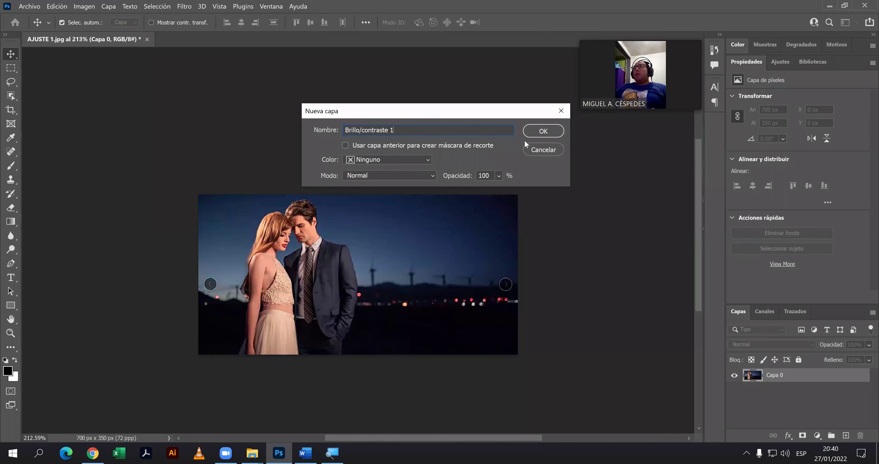
click(535, 132)
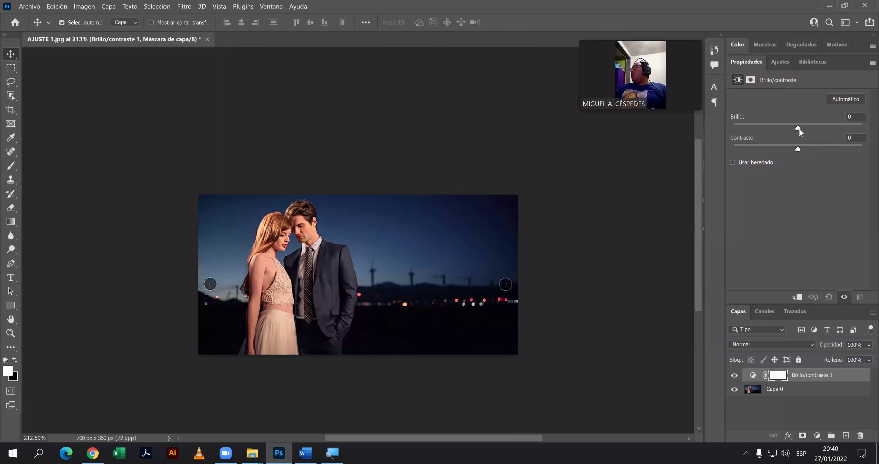
Set the adjustment's brightness to 20 and contrast to -50 in Properties.
drag(798, 128, 866, 127)
mouse_move(801, 130)
mouse_down()
mouse_move(719, 133)
mouse_move(804, 129)
mouse_up()
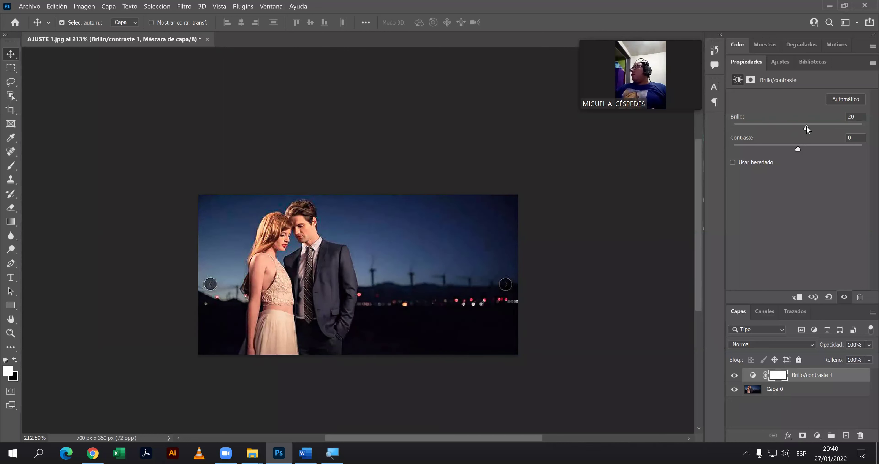
drag(800, 147, 750, 151)
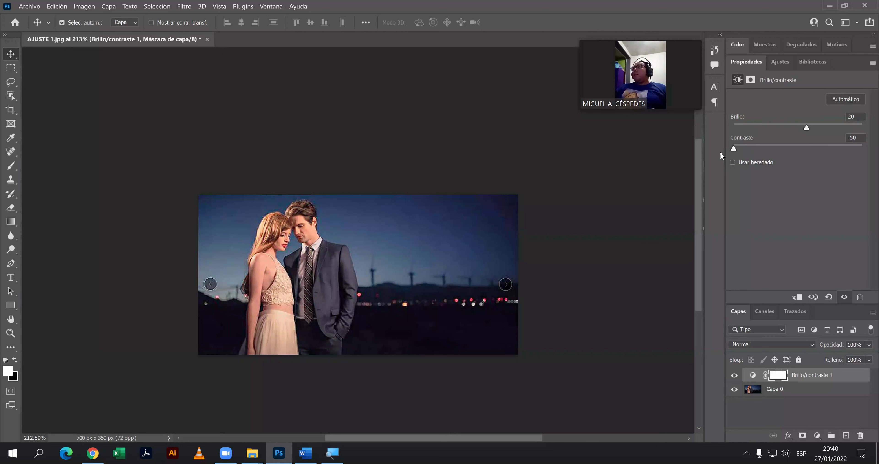
drag(742, 150, 749, 149)
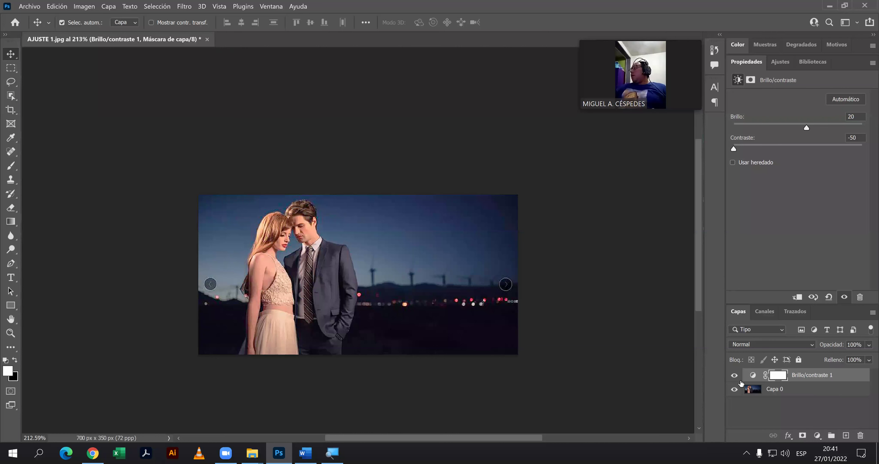
Toggle Brillo/contraste 1's visibility to compare the photo with and without it.
click(734, 375)
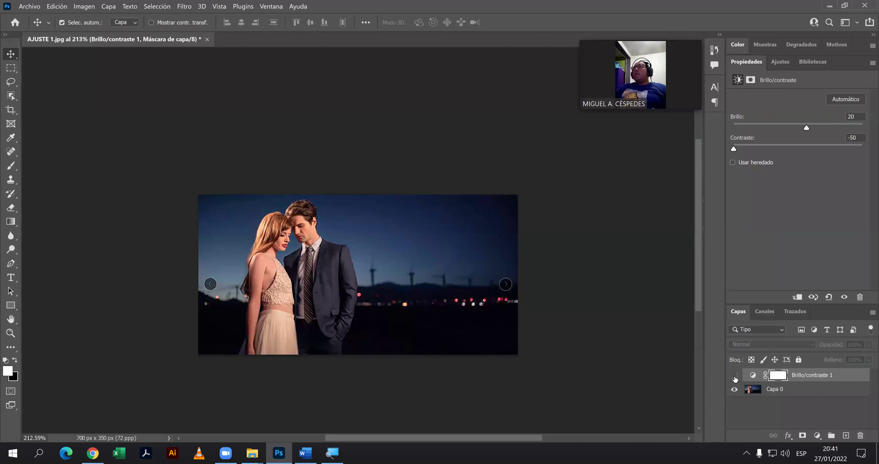
click(734, 375)
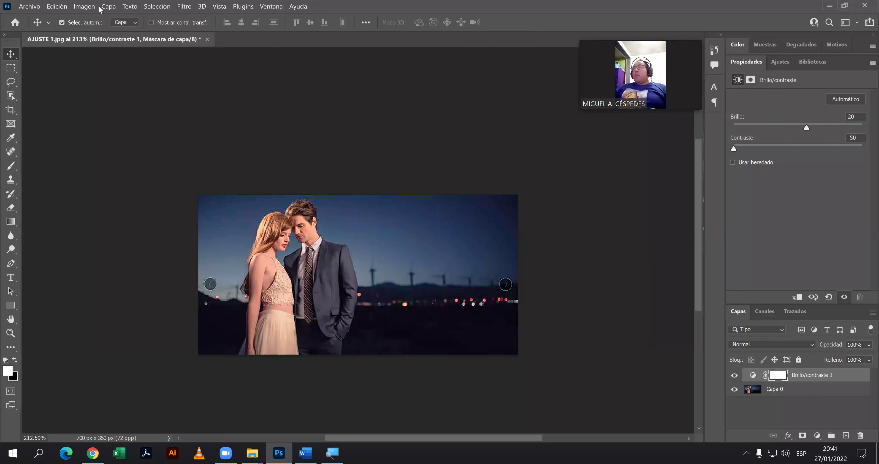
click(106, 7)
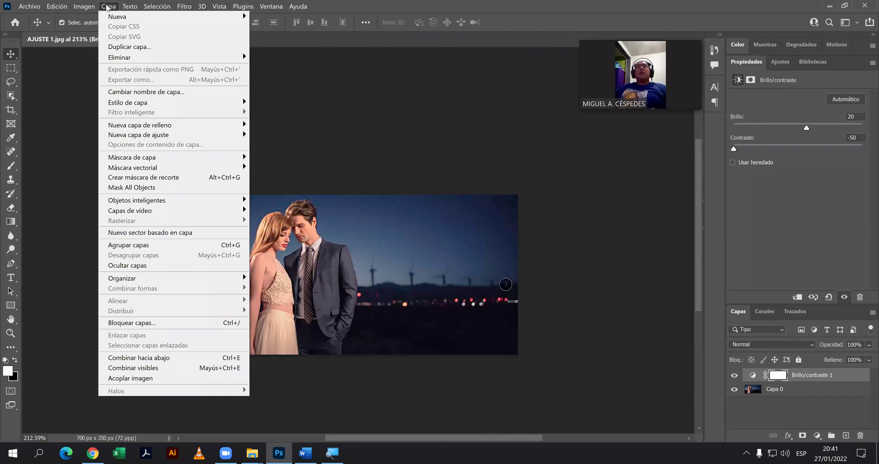
click(503, 149)
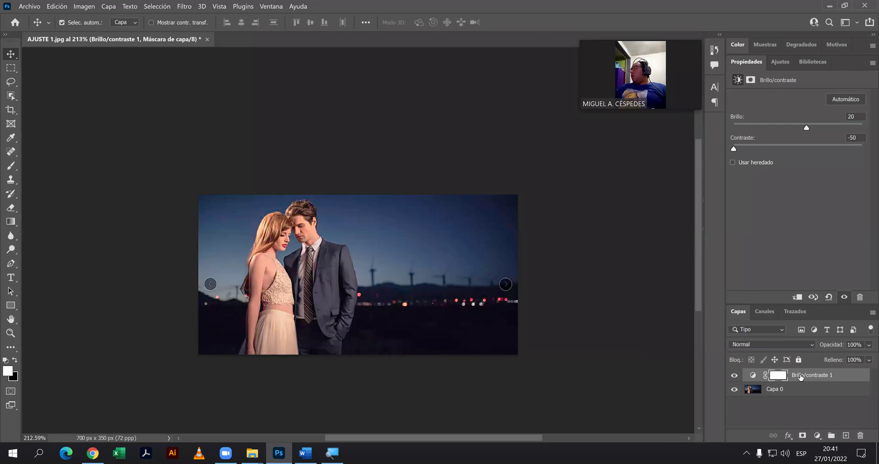
Compare again, leave Brillo/contraste 1 hidden, and open the new adjustment layer list.
click(735, 376)
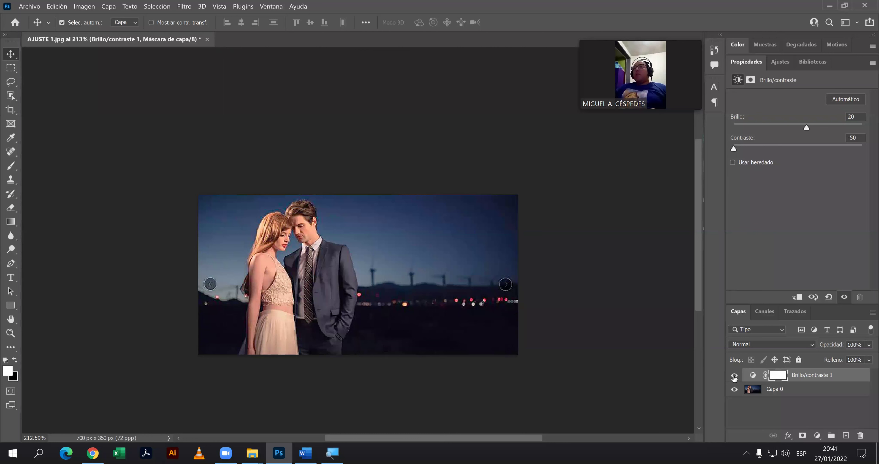
click(734, 376)
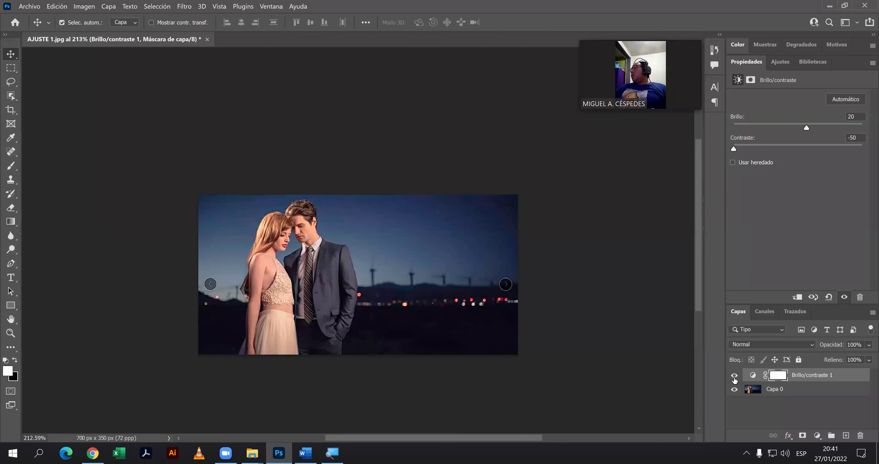
click(735, 376)
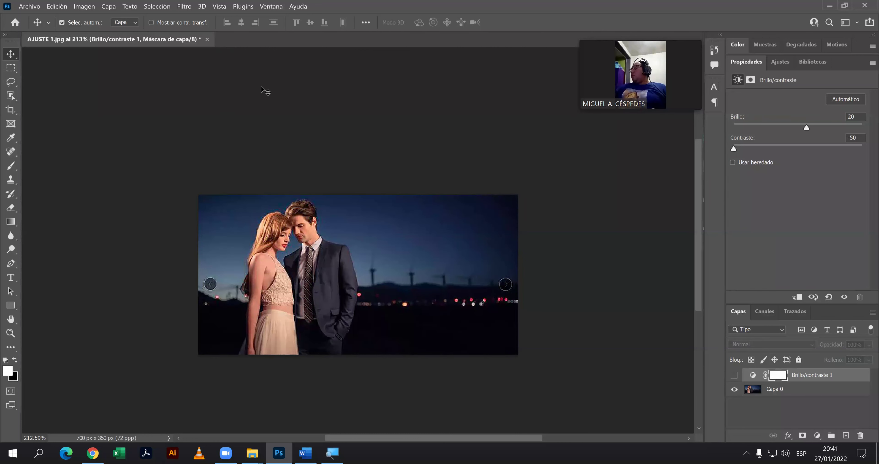
click(108, 6)
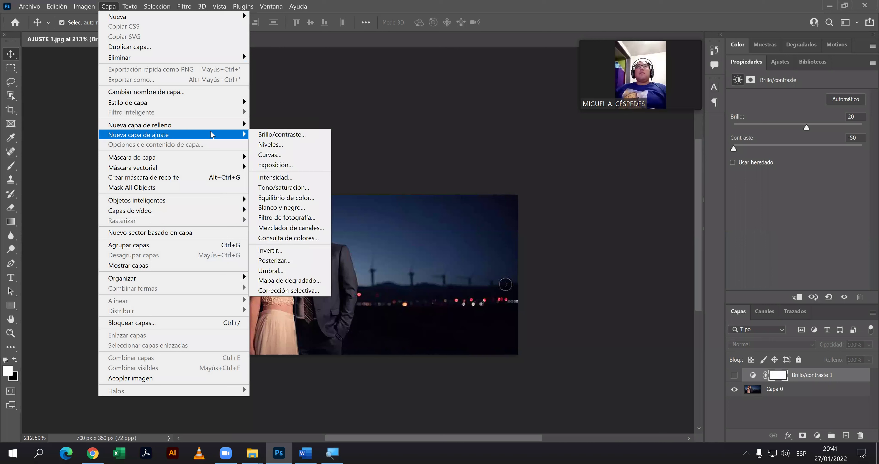
mouse_move(138, 135)
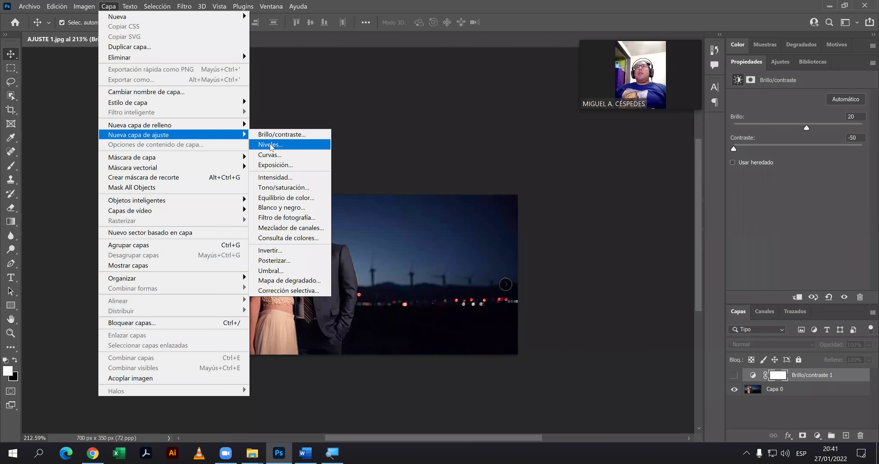
Add a Niveles 1 adjustment layer and set its output levels to 18 and 204.
click(270, 144)
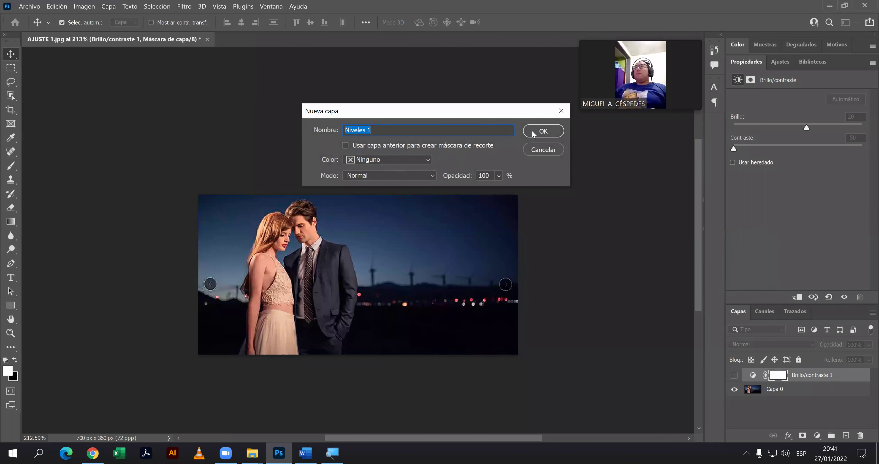
click(533, 134)
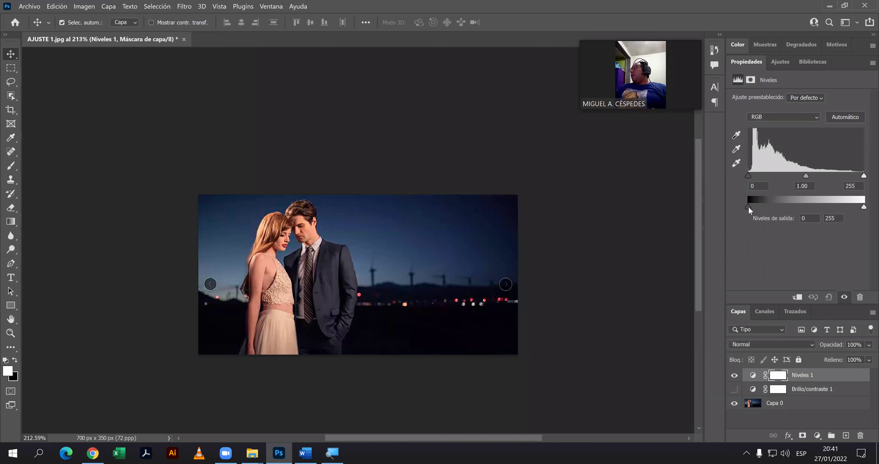
mouse_move(748, 207)
mouse_down()
mouse_move(789, 207)
mouse_move(744, 206)
mouse_move(758, 205)
mouse_up()
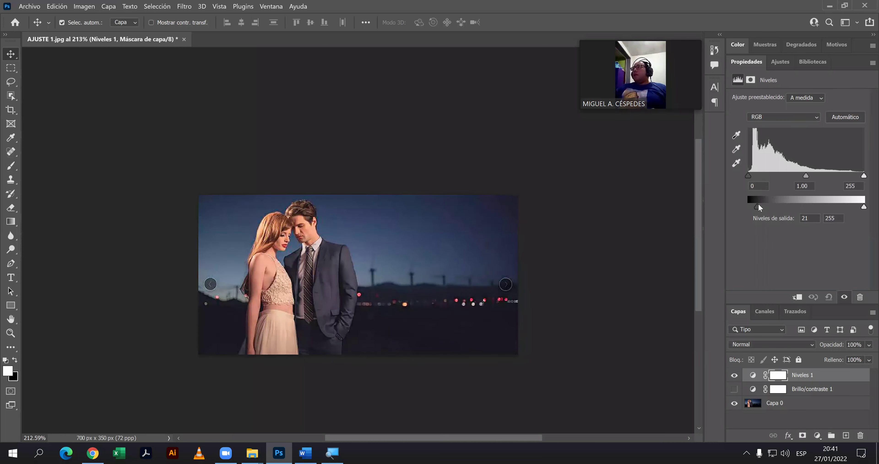
mouse_move(756, 204)
mouse_down()
mouse_move(746, 205)
mouse_move(756, 206)
mouse_up()
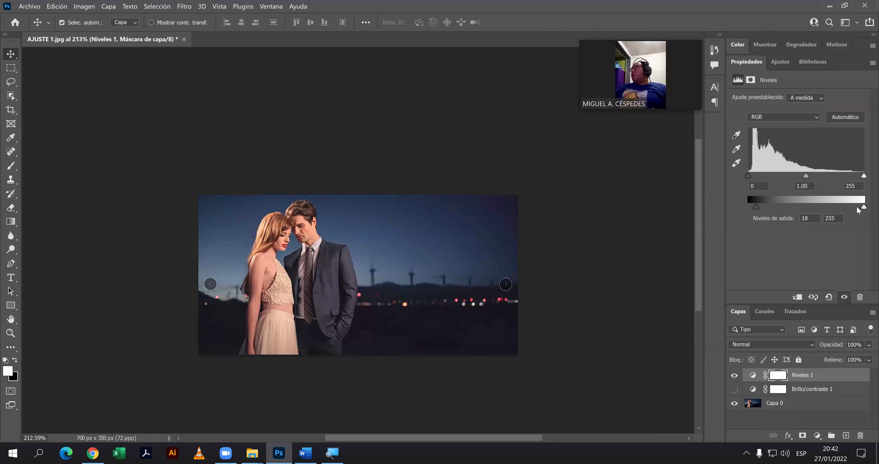
mouse_move(860, 210)
mouse_down()
mouse_move(823, 212)
mouse_move(837, 212)
mouse_up()
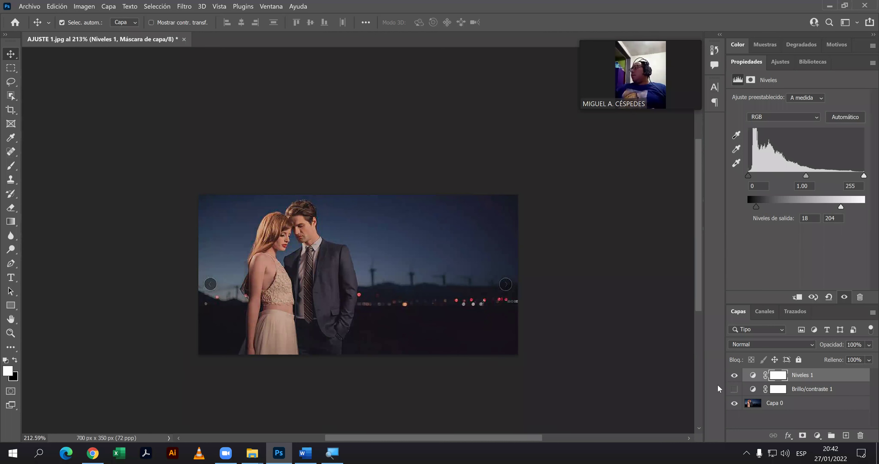
Toggle Niveles 1 and Brillo/contraste 1 to compare, leaving both hidden.
click(735, 375)
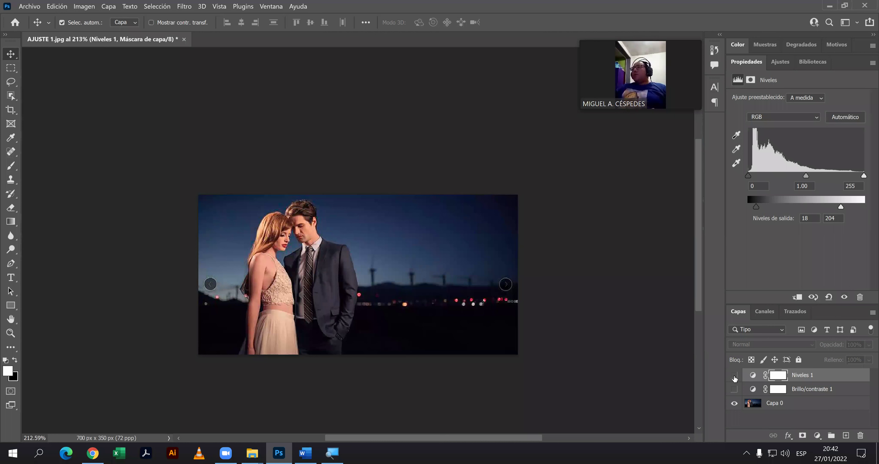
click(735, 380)
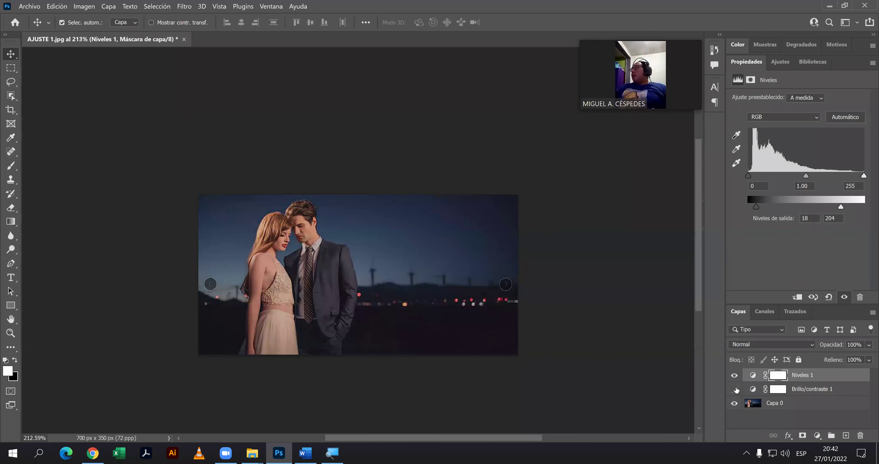
click(735, 389)
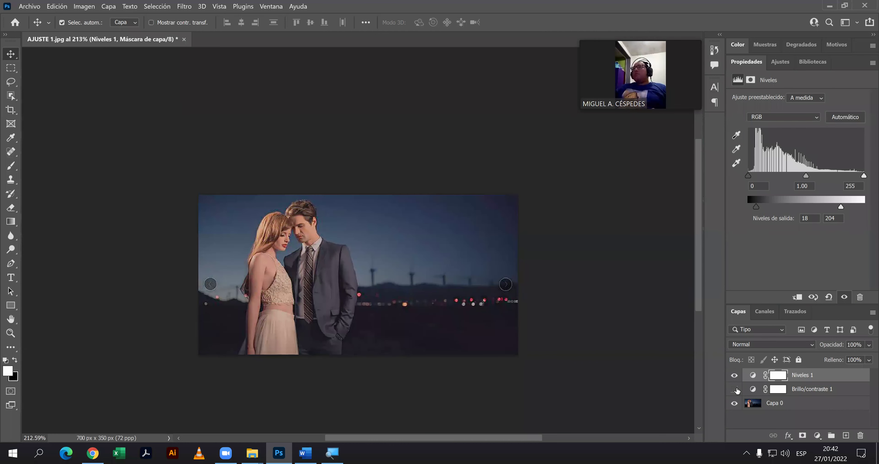
click(735, 389)
click(735, 380)
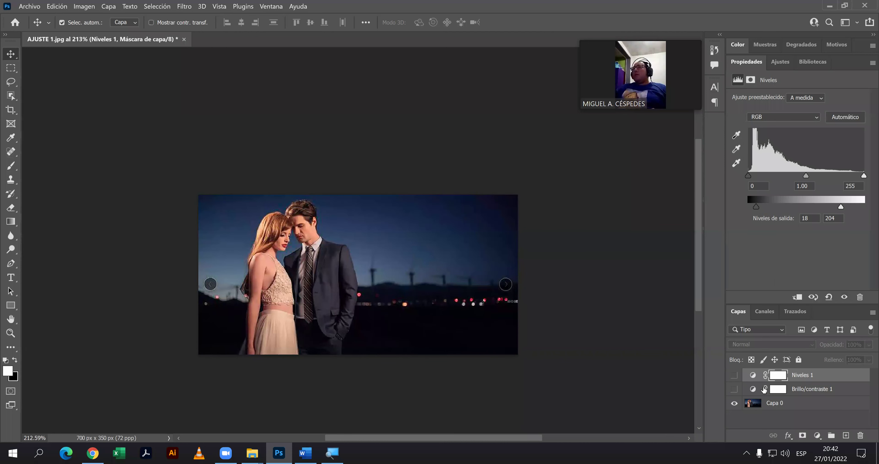
Add Curvas 1 with a curve point at input 41, output 64, then hide it.
click(114, 8)
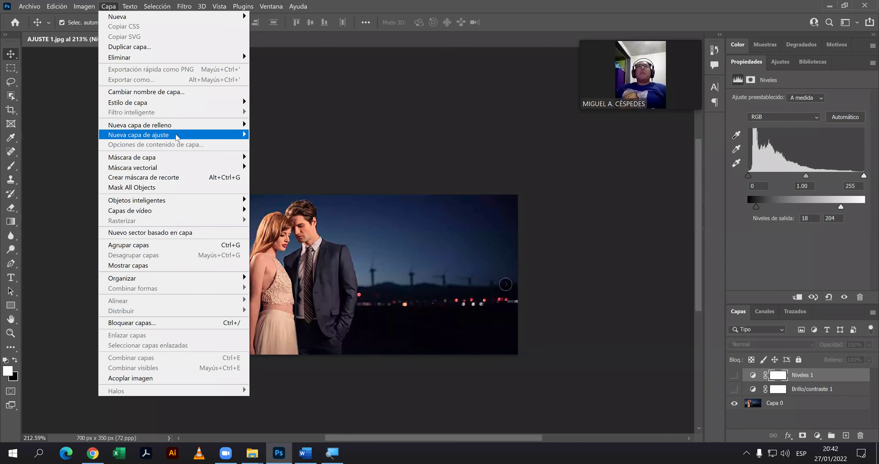
mouse_move(172, 135)
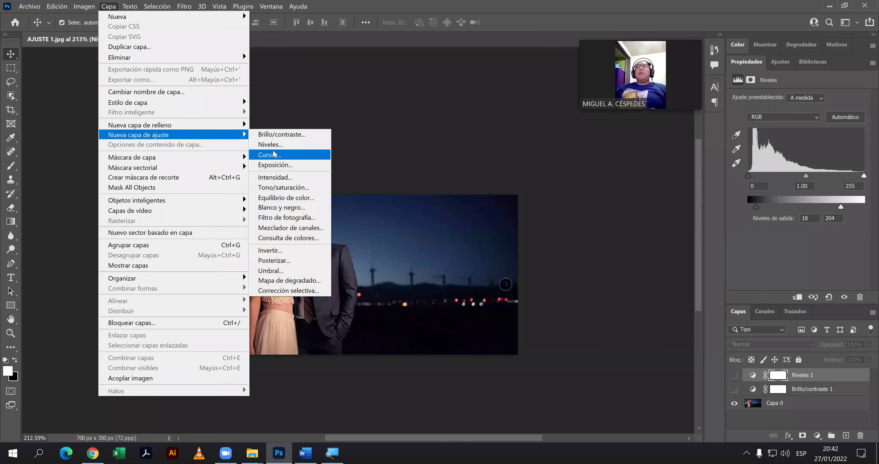
click(273, 154)
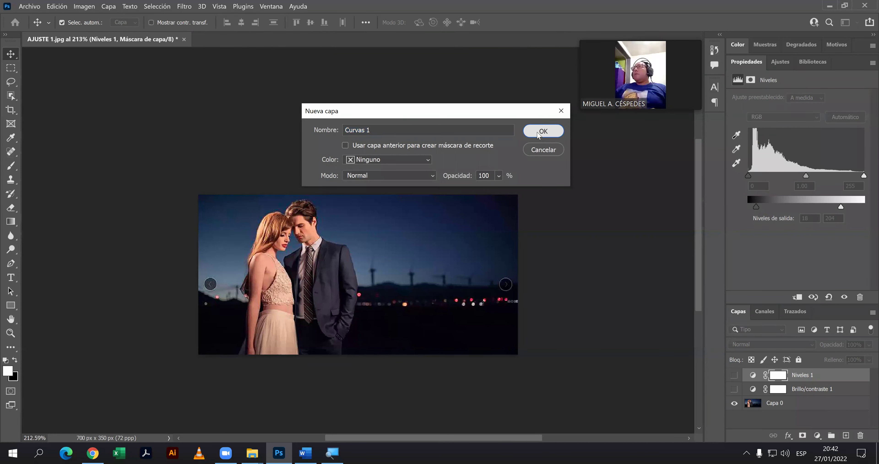
click(543, 132)
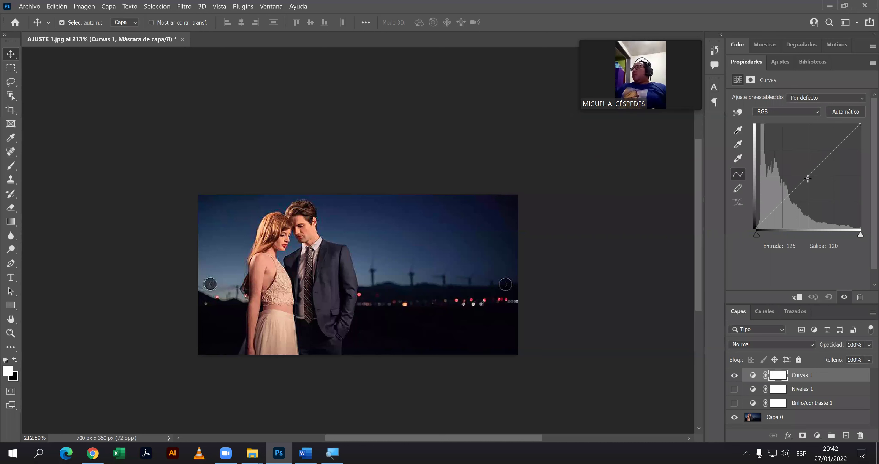
mouse_move(807, 179)
mouse_down()
mouse_move(800, 162)
mouse_move(776, 172)
mouse_move(791, 189)
mouse_move(833, 198)
mouse_move(798, 185)
mouse_move(773, 199)
mouse_move(773, 211)
mouse_up()
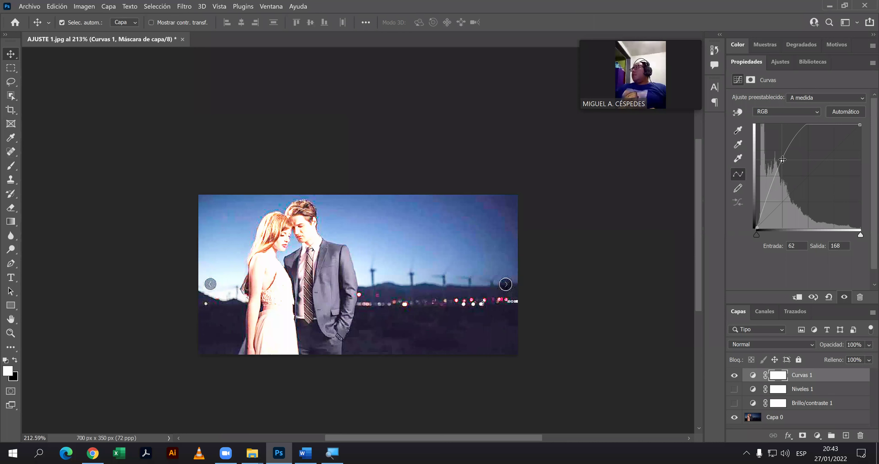
mouse_move(788, 166)
mouse_down()
mouse_move(816, 185)
mouse_move(768, 207)
mouse_move(780, 190)
mouse_move(774, 201)
mouse_up()
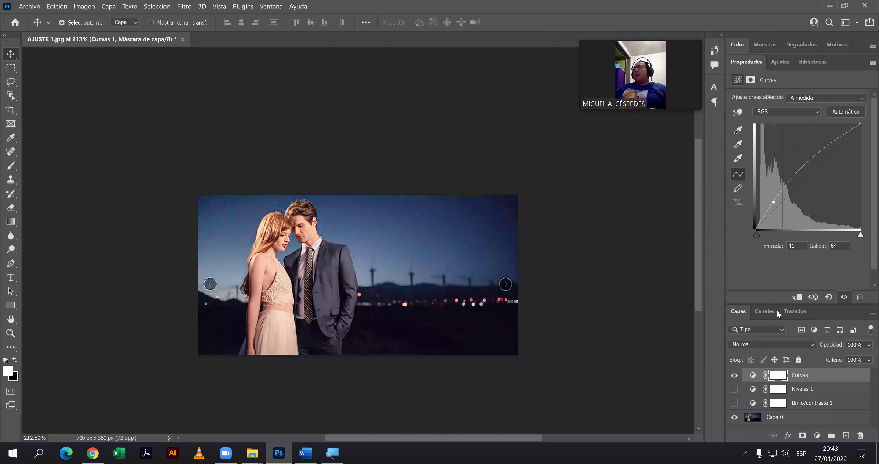
click(734, 375)
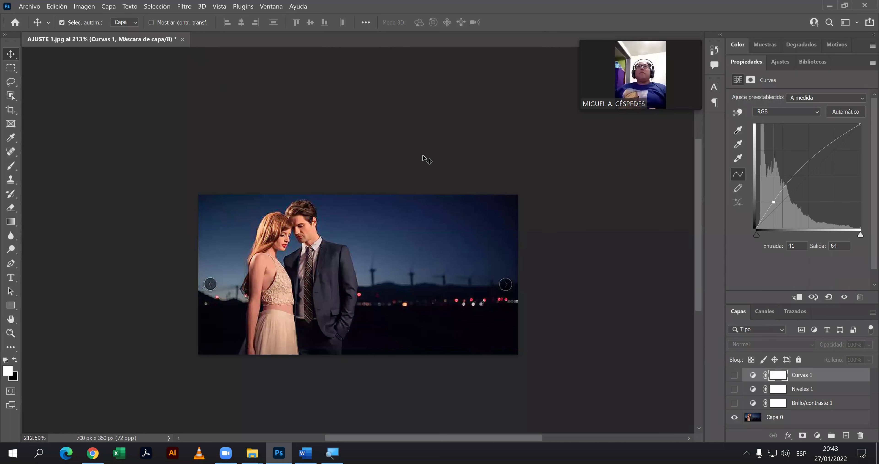
Close the AJUSTE 1 document without saving changes.
click(182, 39)
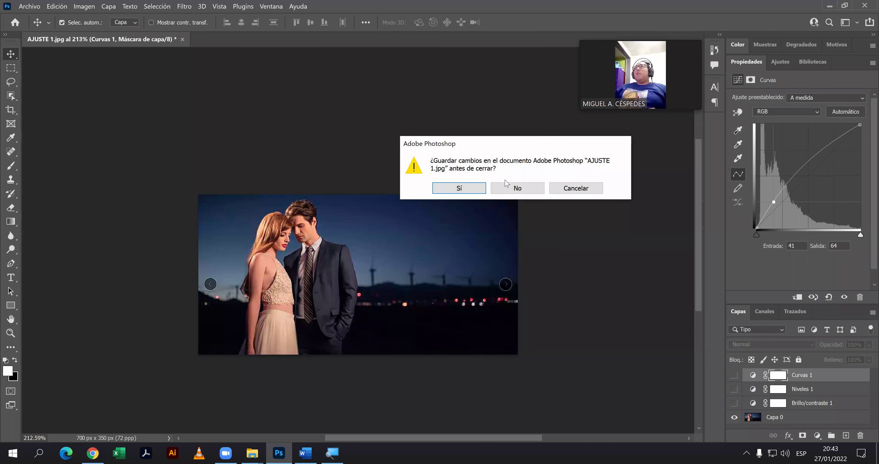
click(509, 188)
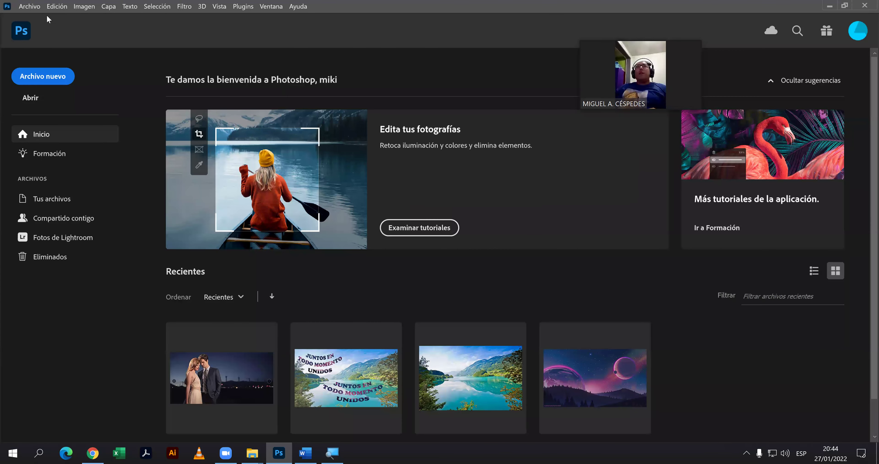
click(29, 6)
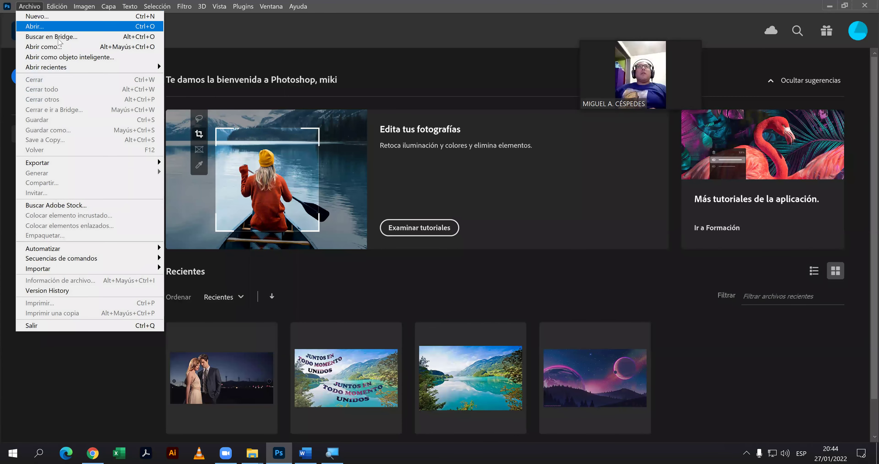
key(Escape)
In the Open dialog, browse from SAVE _ AS (F:) into the MATERIAL DE PHOTOSHOP folder.
key(ctrl+o)
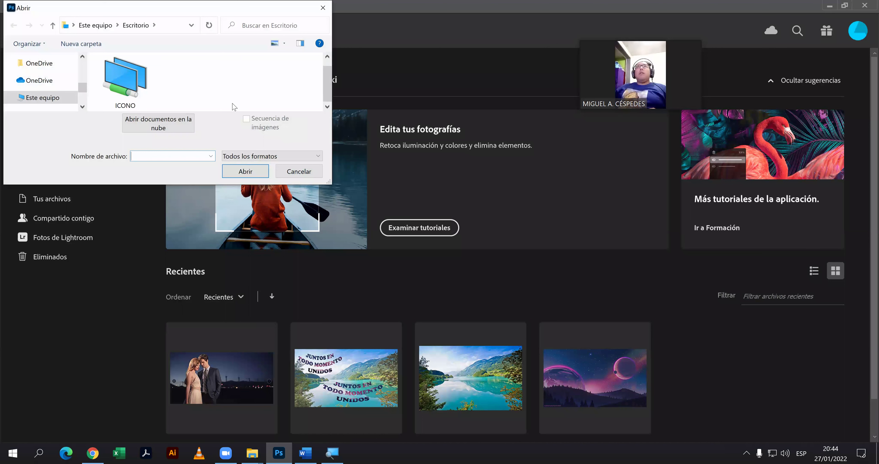
click(64, 99)
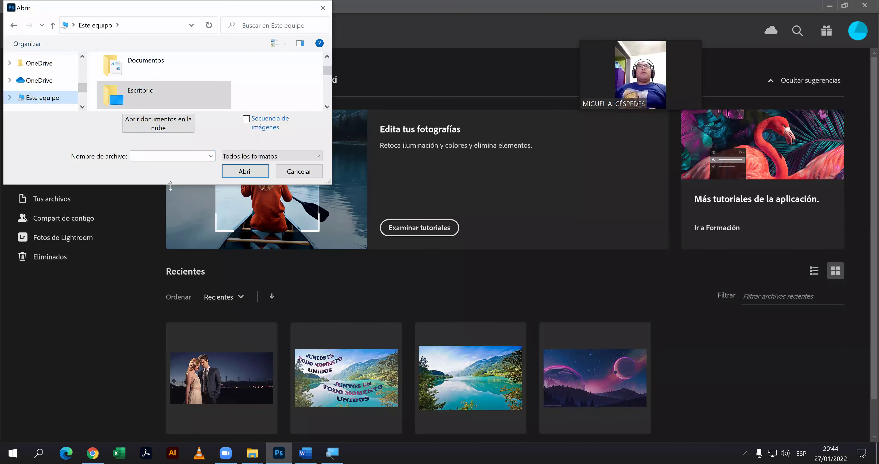
drag(171, 198, 172, 267)
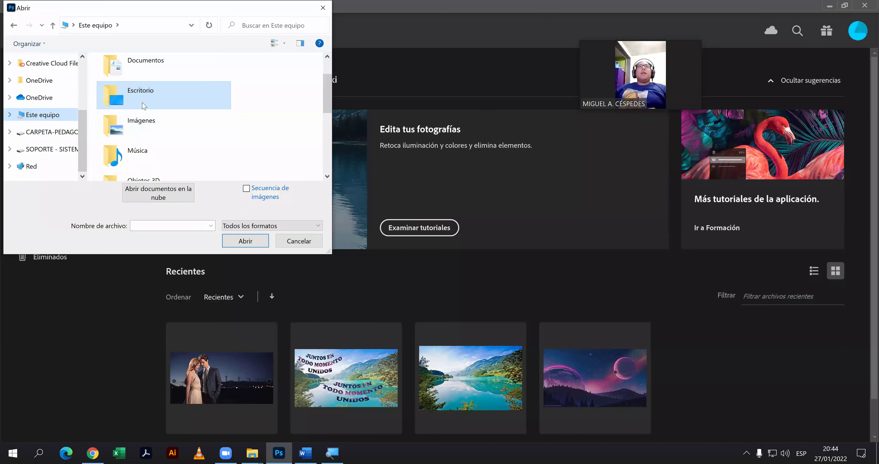
scroll(106, 66, up, 2)
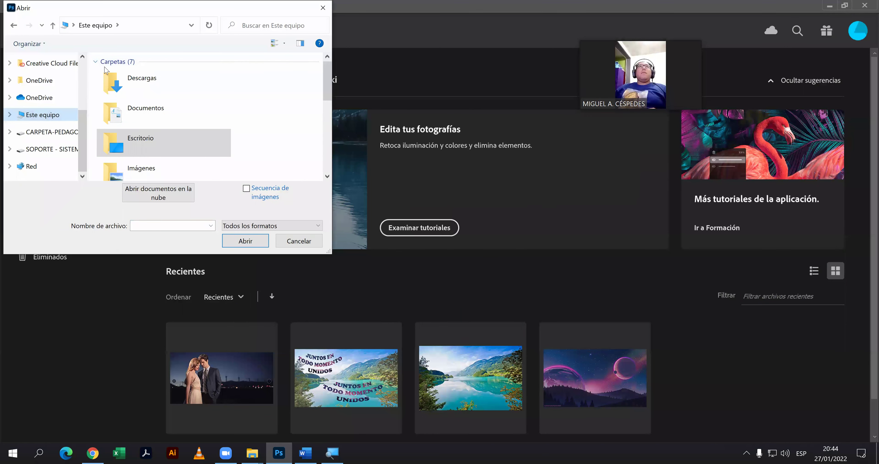
double_click(114, 63)
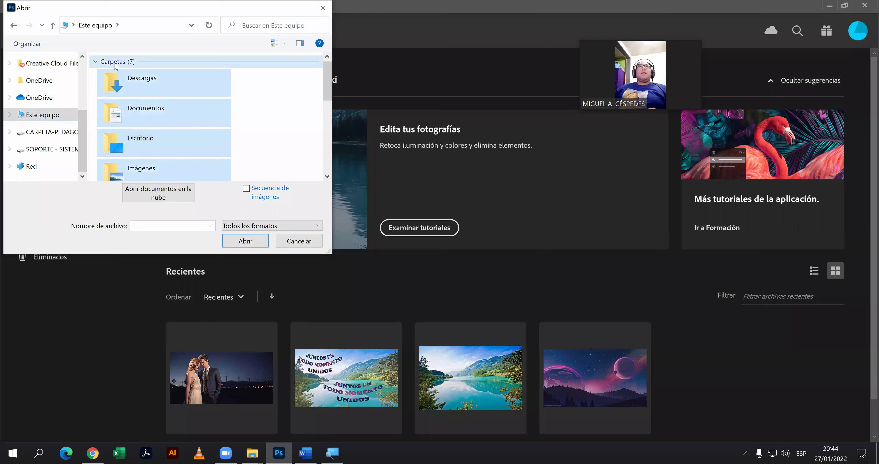
scroll(152, 131, down, 2)
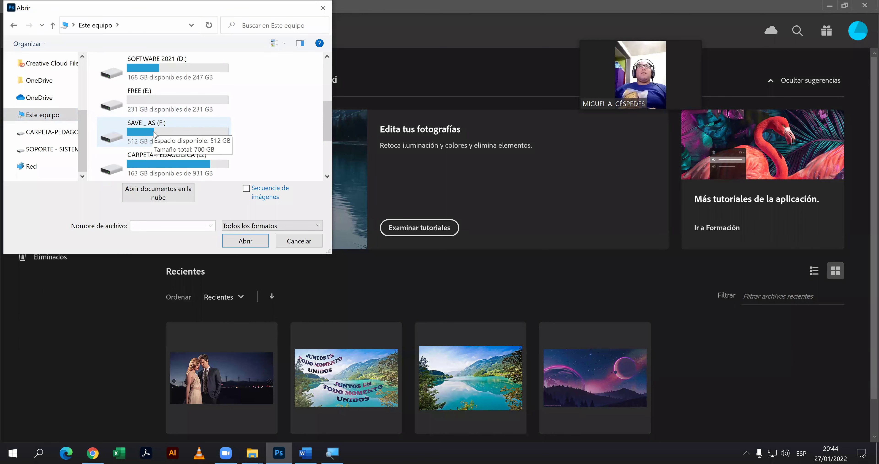
double_click(151, 123)
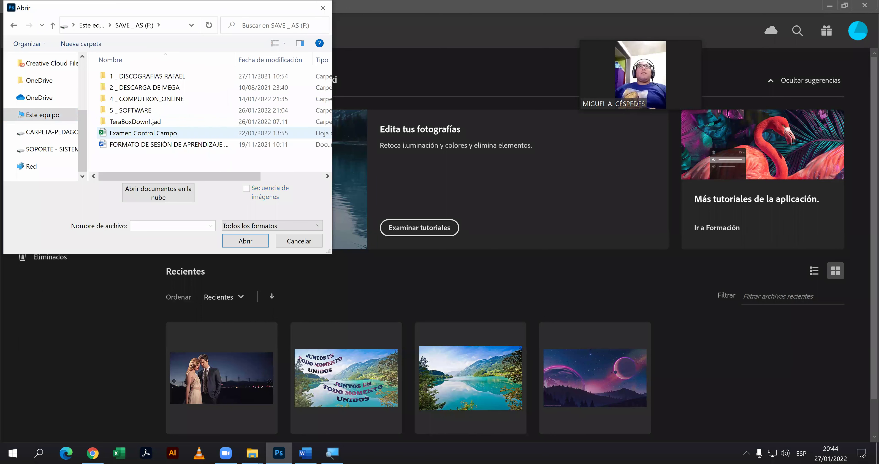
double_click(157, 99)
double_click(157, 78)
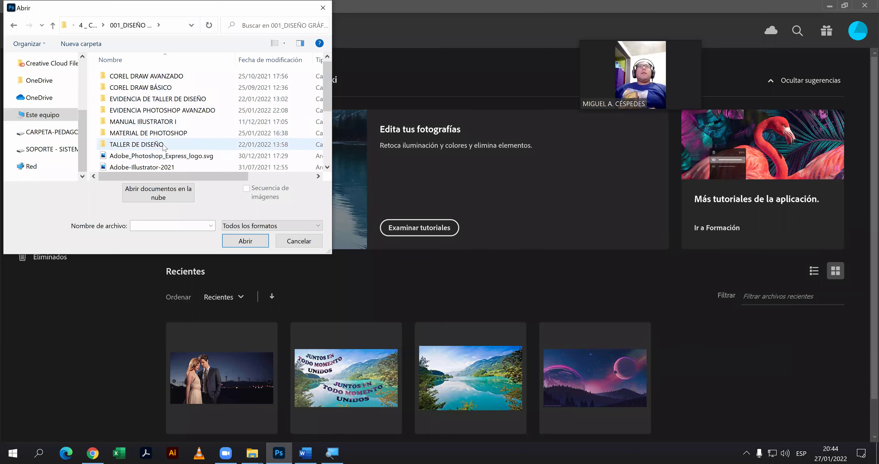
click(172, 137)
double_click(172, 137)
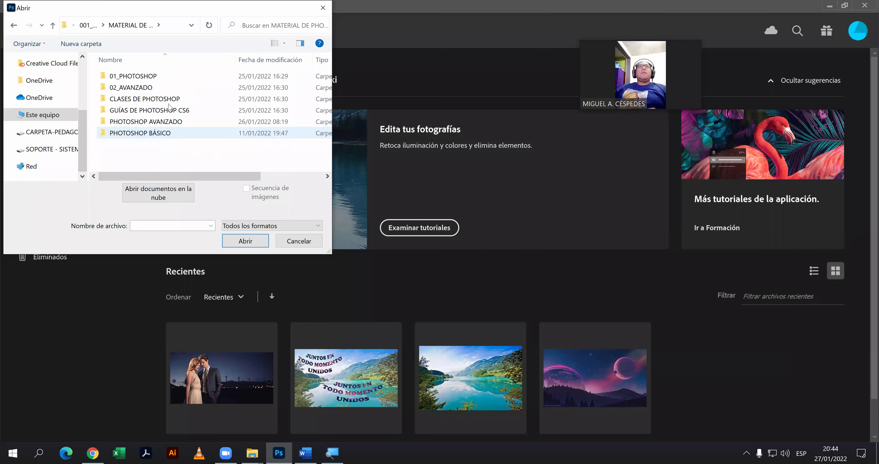
Open PAISAJE _ 01.jpg from EJERCICIO_01, keeping its missing colour profile unchanged.
click(156, 125)
double_click(157, 125)
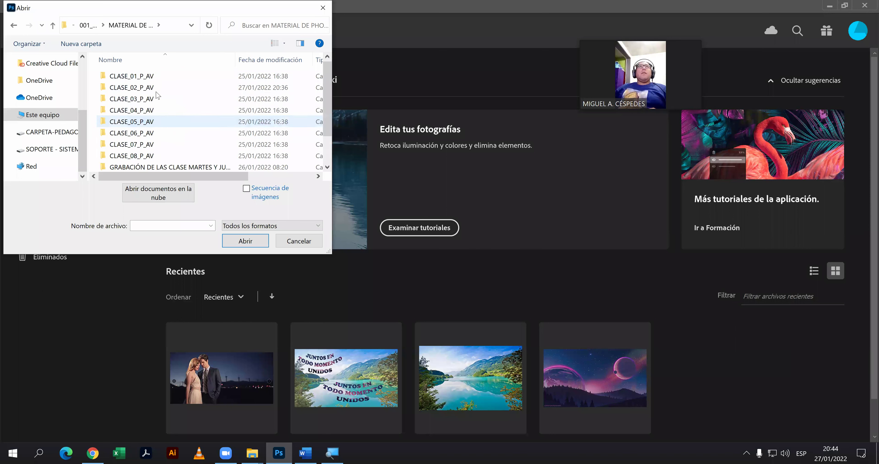
click(158, 90)
double_click(157, 91)
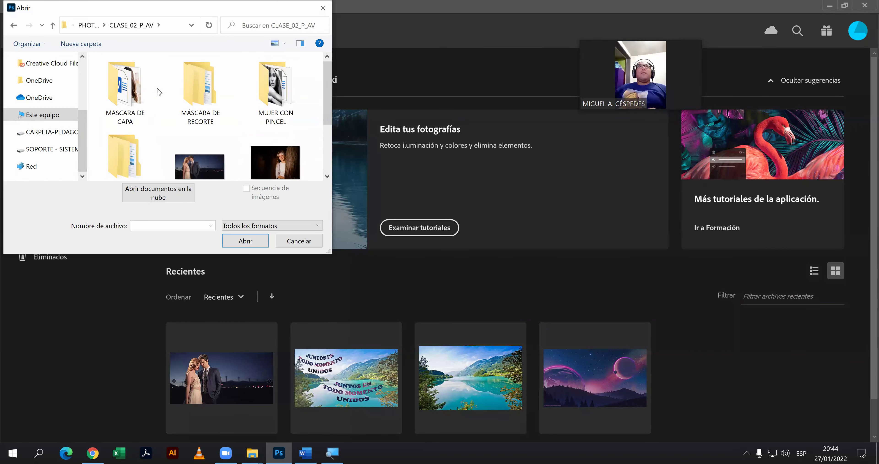
scroll(175, 109, down, 1)
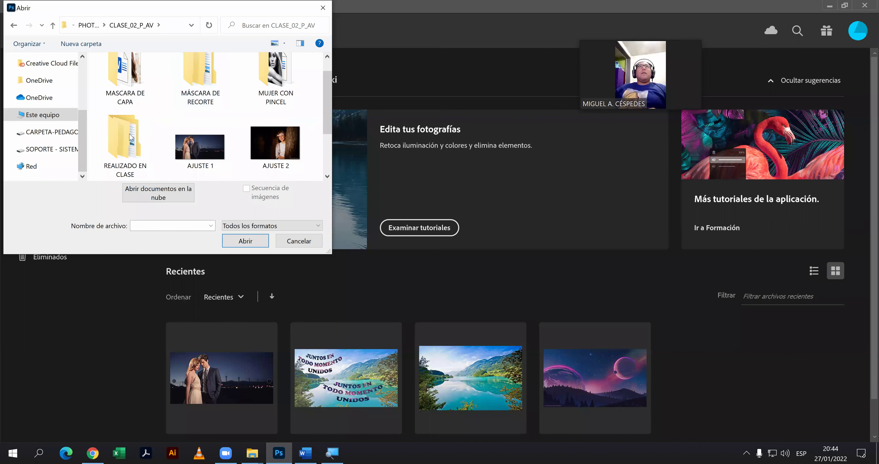
double_click(131, 137)
click(146, 80)
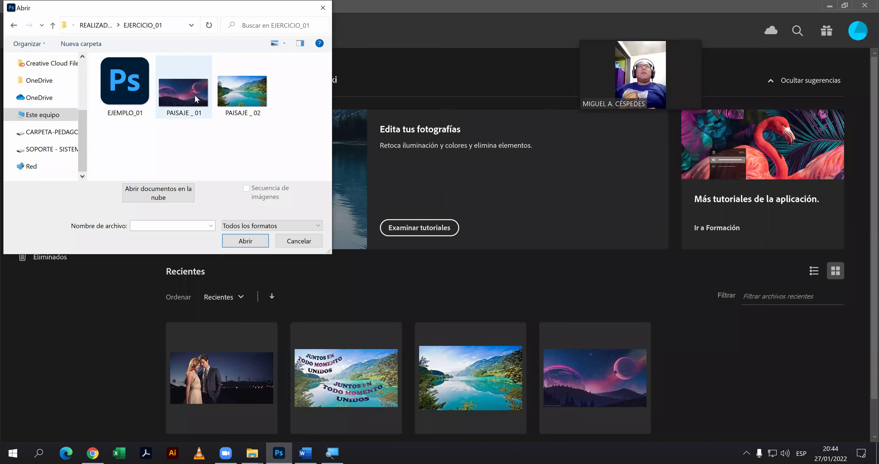
double_click(197, 99)
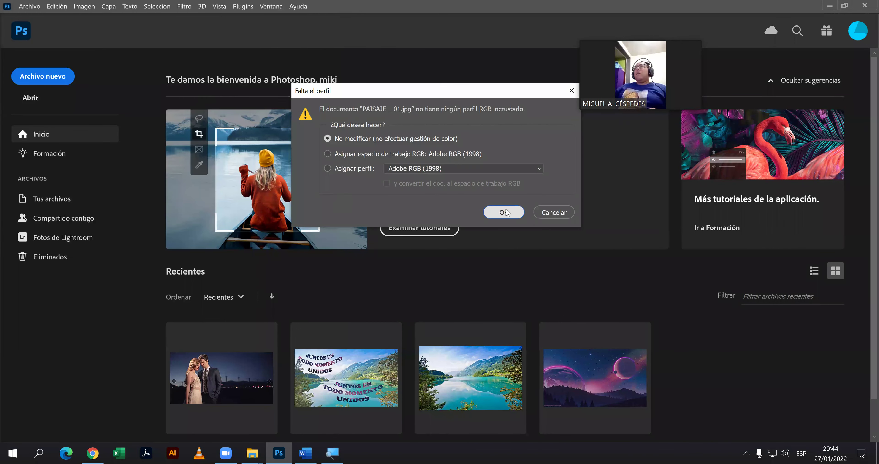
click(504, 213)
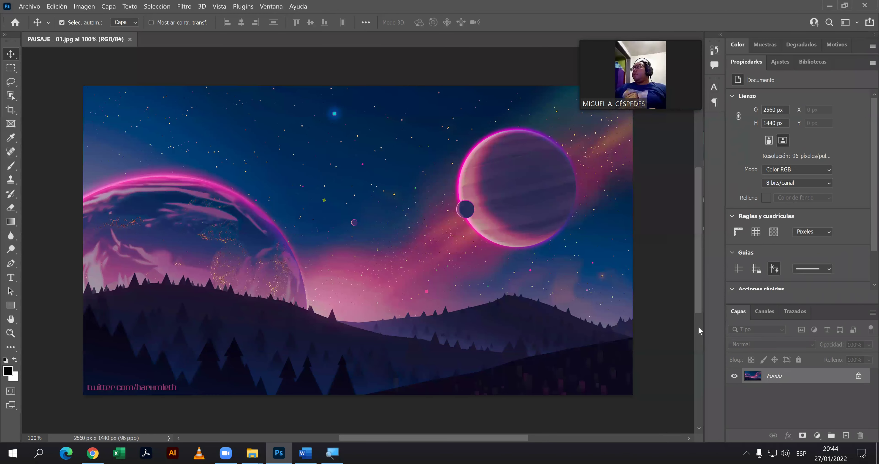
Unlock Fondo, add Brillo/contraste 1 at Brillo 150, Contraste -50, and toggle it to compare.
click(858, 376)
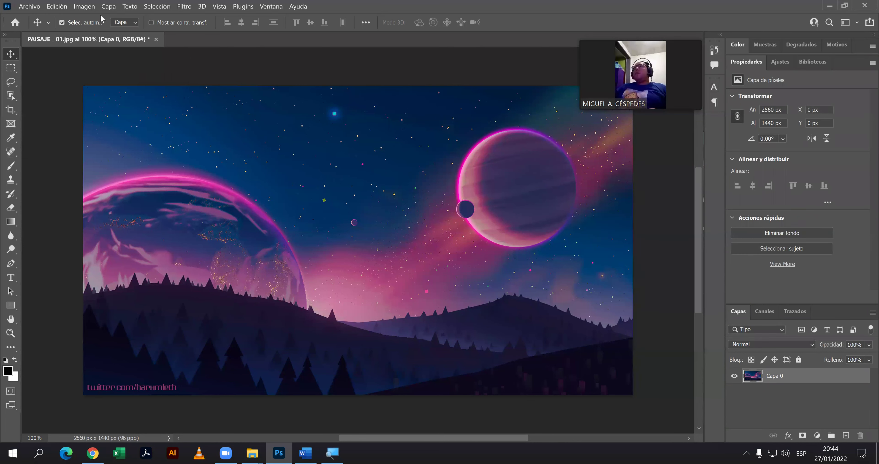
click(108, 6)
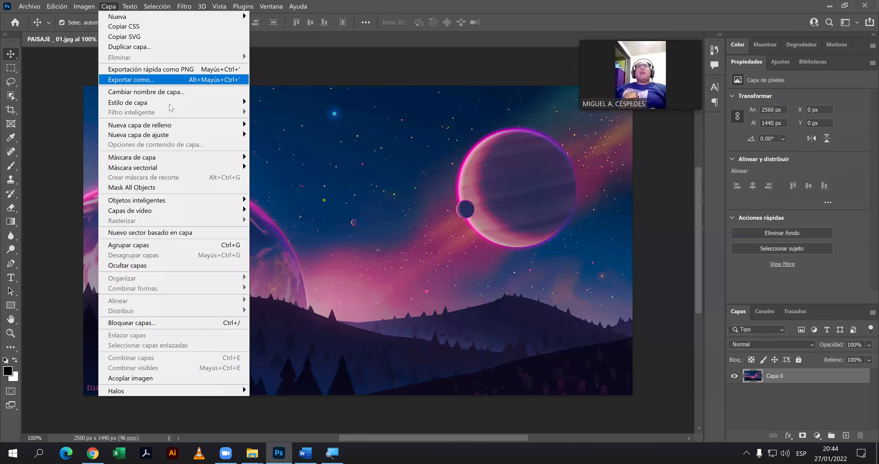
mouse_move(151, 135)
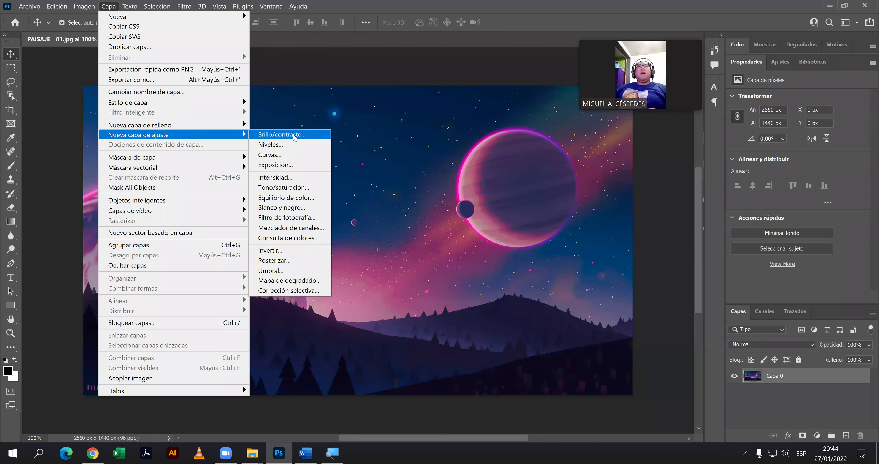
click(290, 134)
click(540, 136)
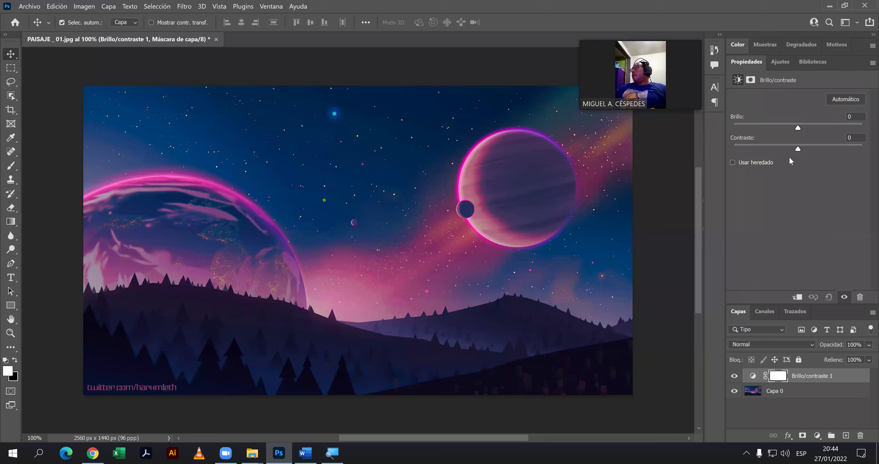
drag(799, 129, 866, 129)
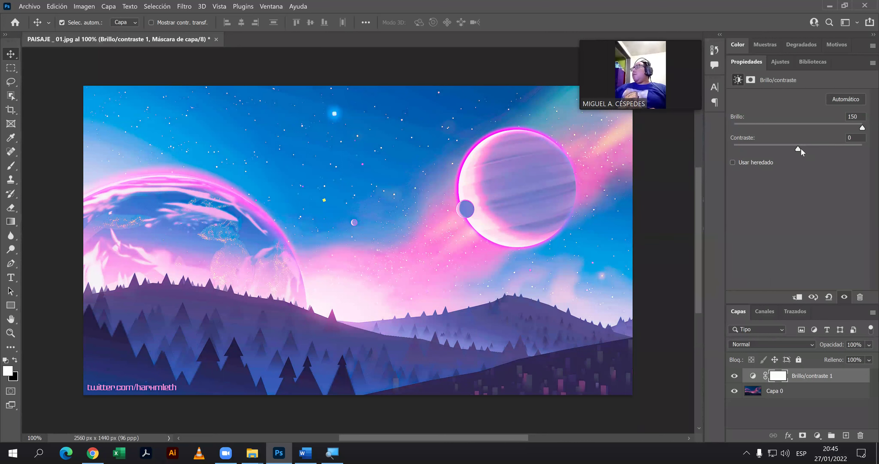
click(801, 149)
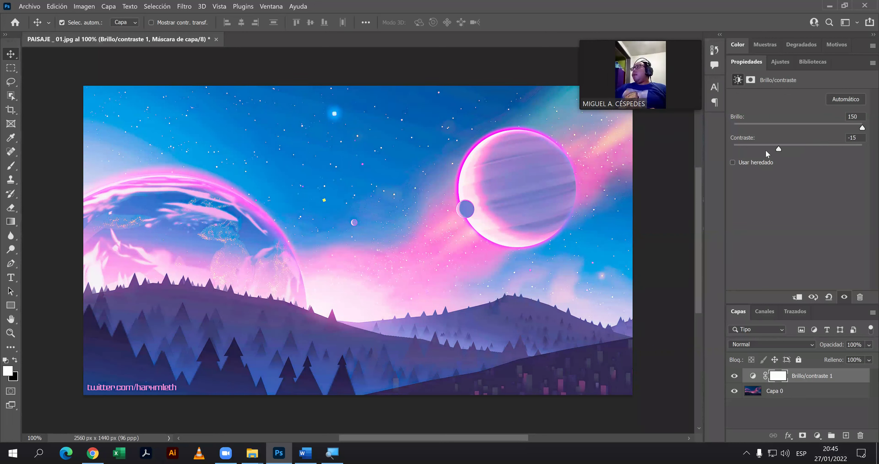
drag(733, 151, 730, 151)
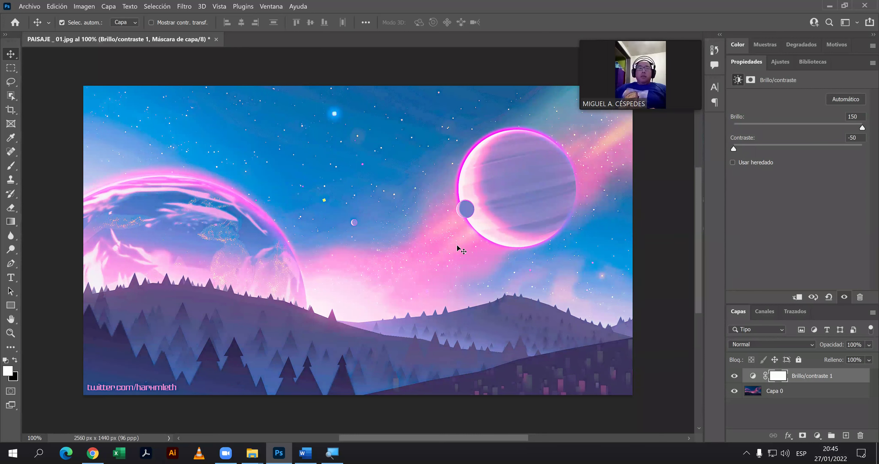
click(734, 376)
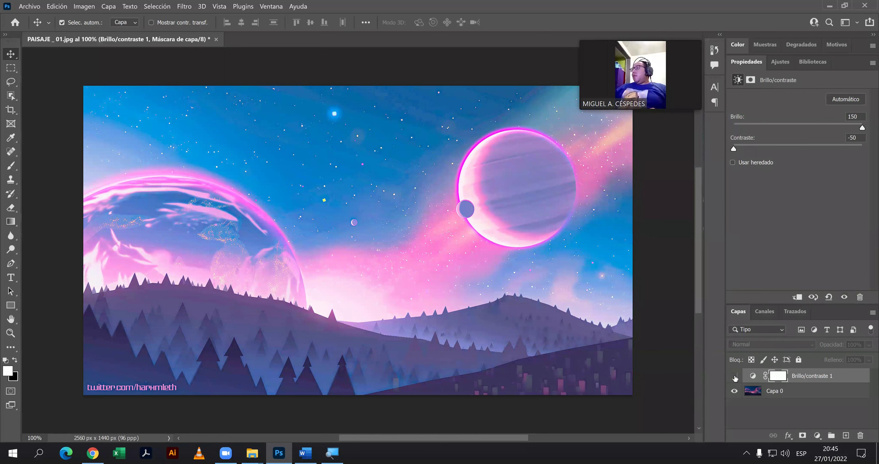
click(734, 376)
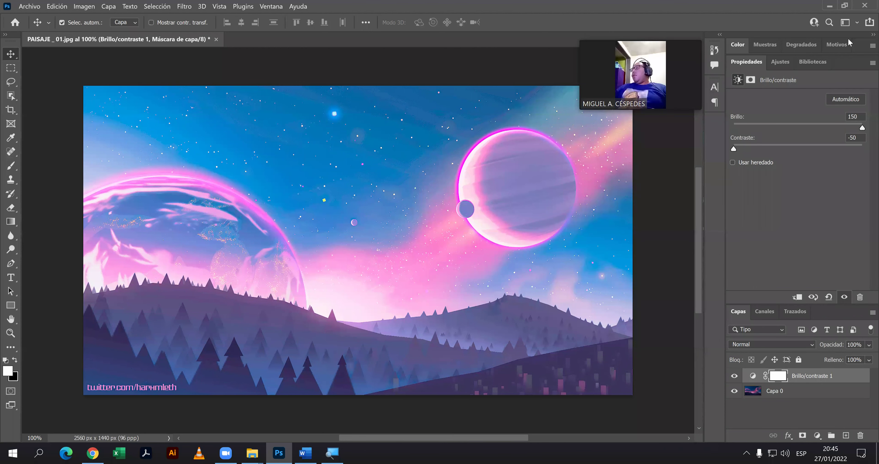
Minimize Photoshop and the CLASE_02_P_AV Explorer window to clear the desktop.
click(830, 6)
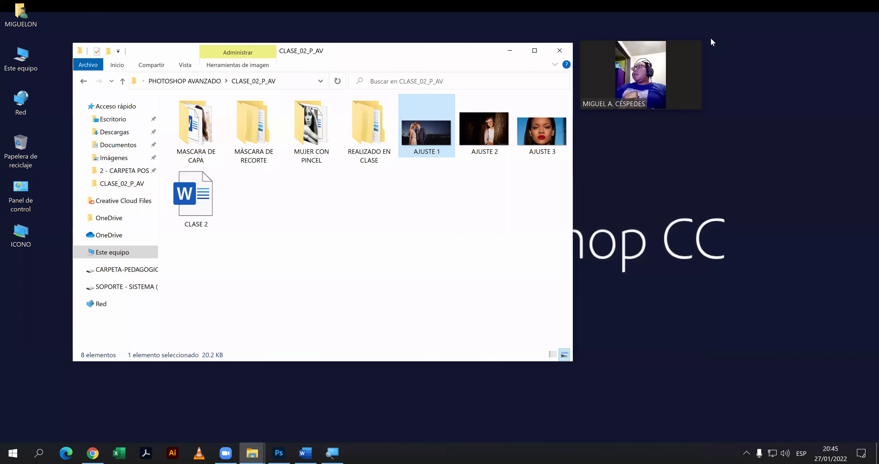
key(super+d)
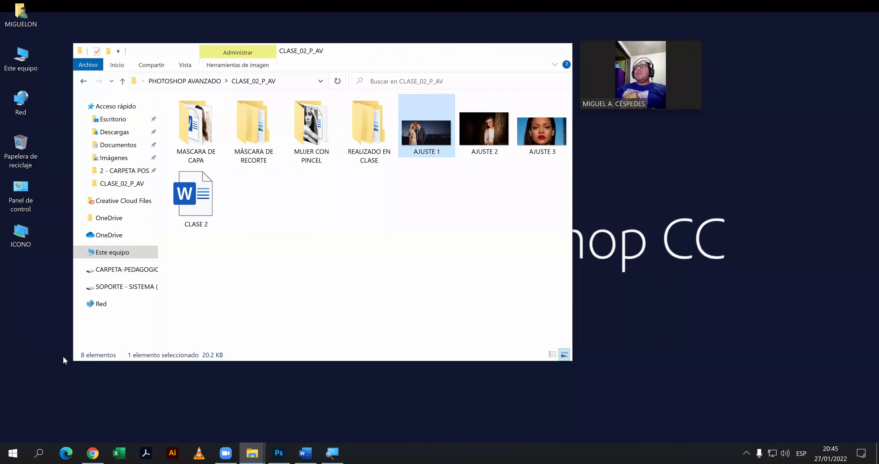
click(92, 452)
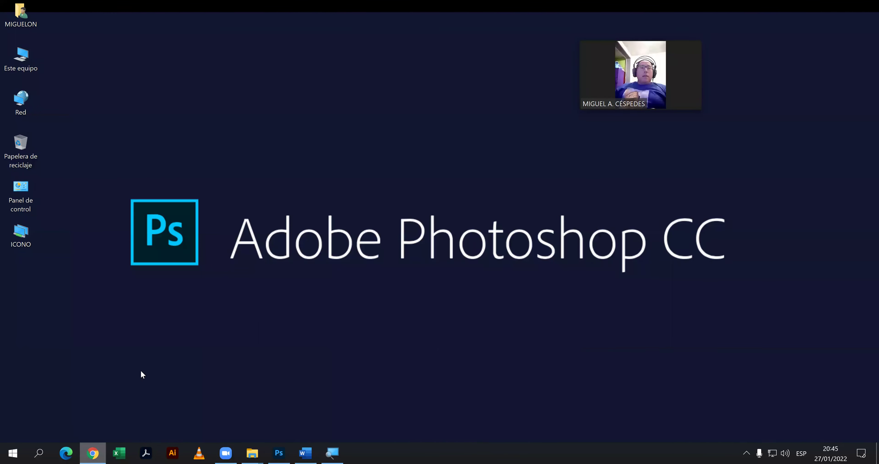
In the PAISAJES results, preview the 'Cometas y planetas en paisaje digital urbano' wallpaper.
click(84, 7)
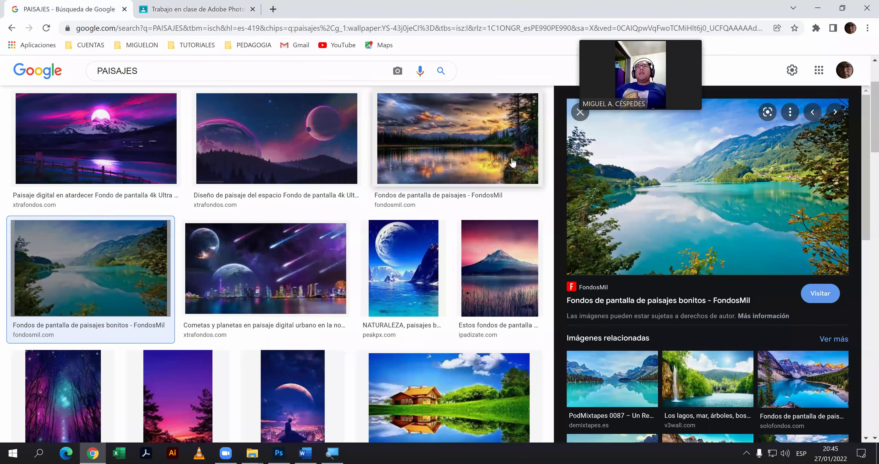
click(507, 148)
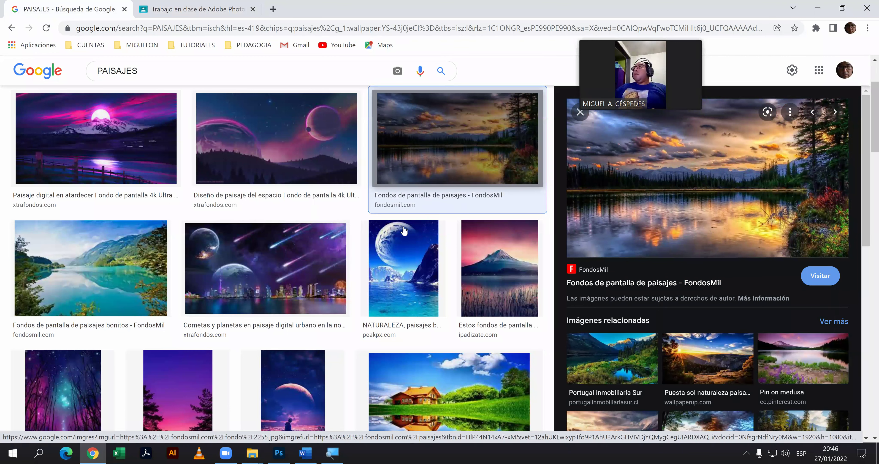
click(289, 260)
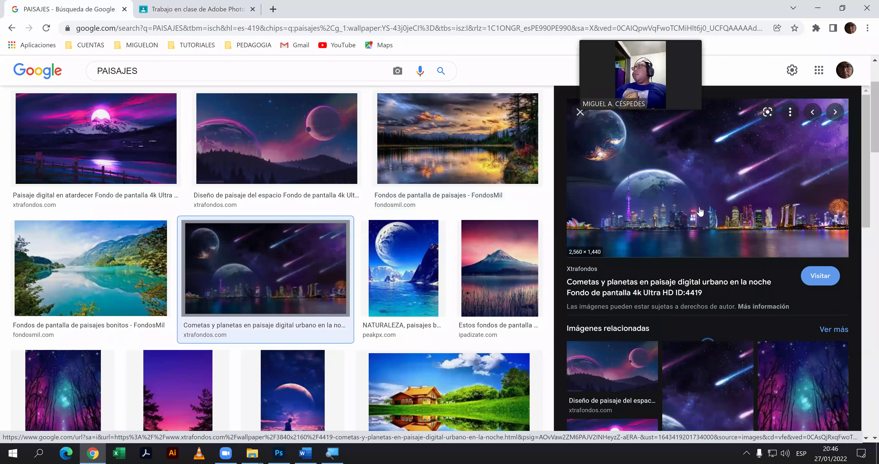
Open the comets-and-planets wallpaper on Xtrafondos and download it at 3840x2160.
click(668, 195)
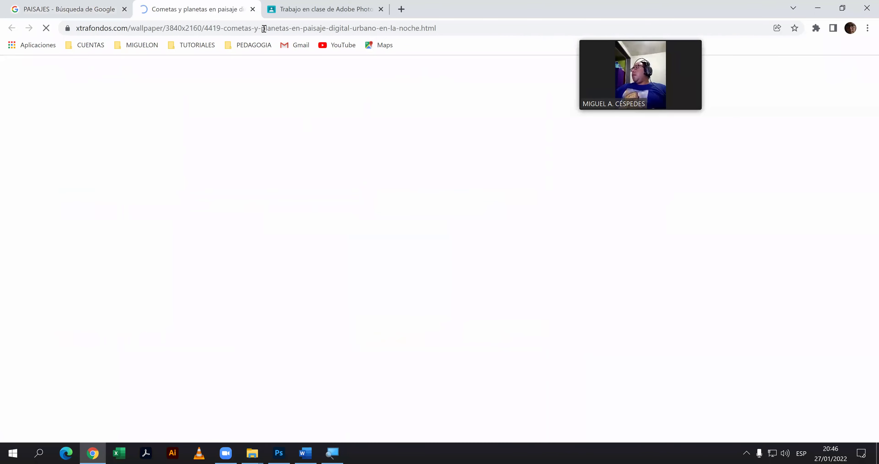
scroll(376, 186, down, 1)
right_click(376, 186)
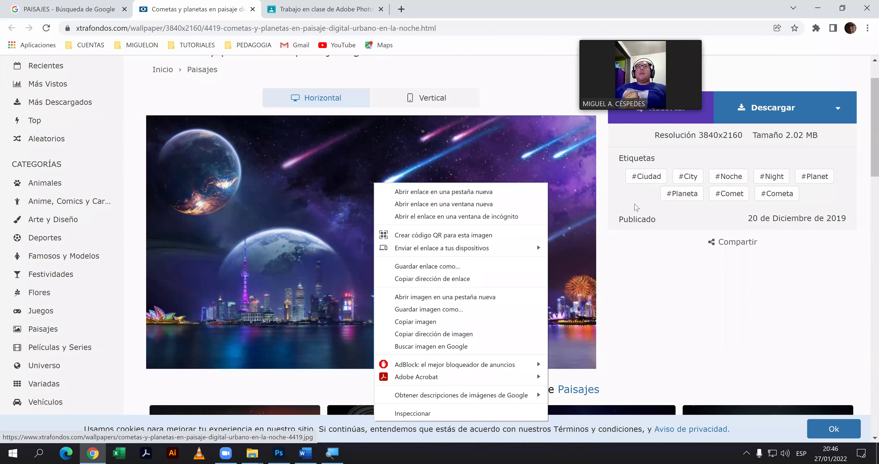
click(698, 274)
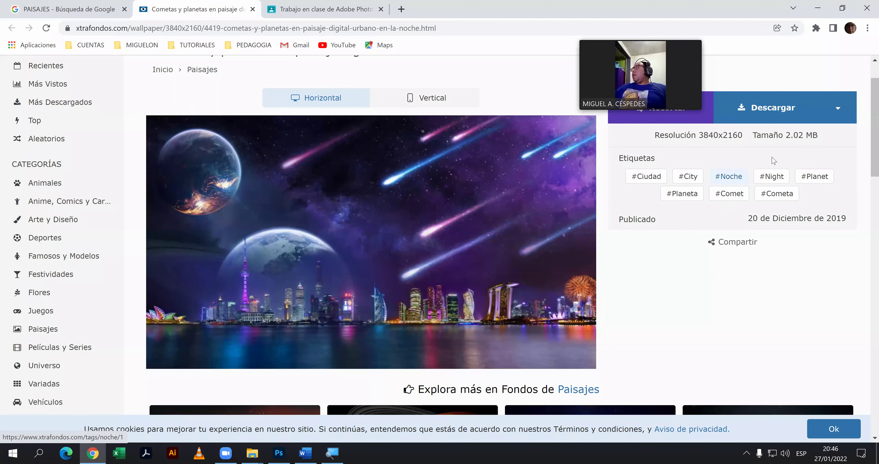
click(835, 114)
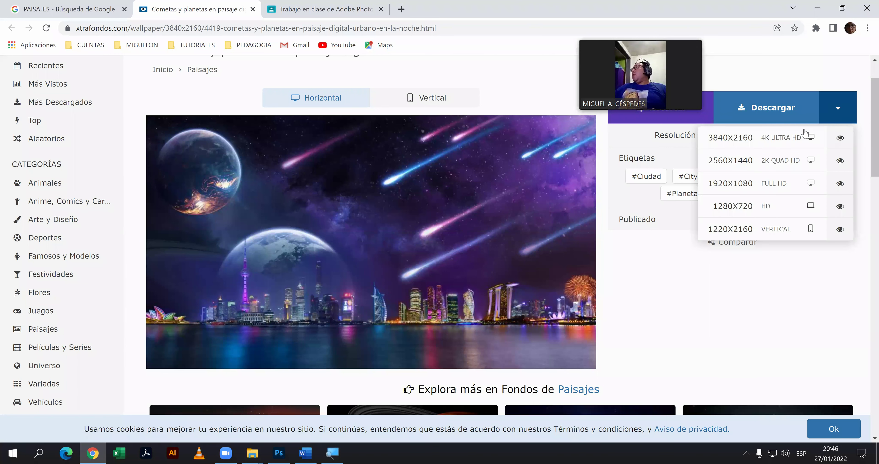
click(747, 138)
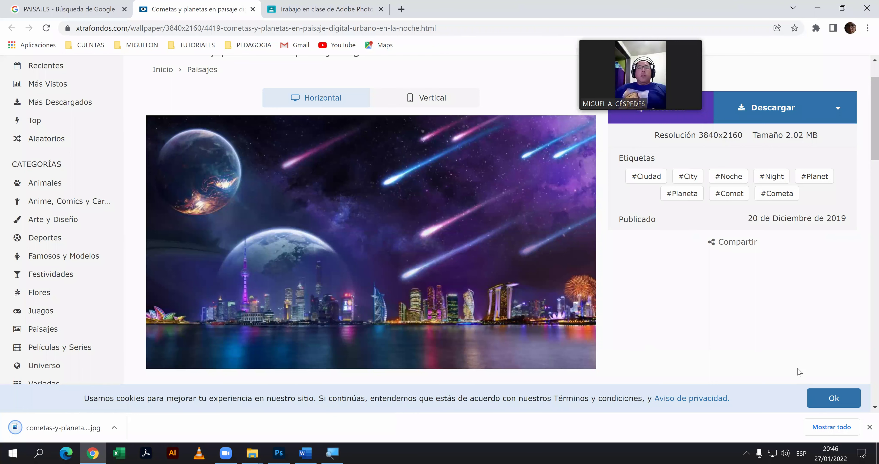
Clear the deleted PAISAJE entries from Chrome's downloads and reveal the wallpaper in its folder.
click(831, 427)
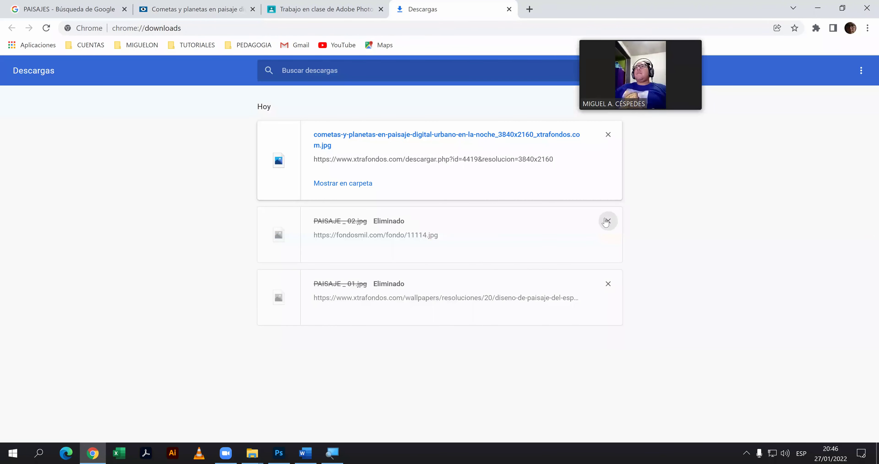
click(608, 221)
click(608, 221)
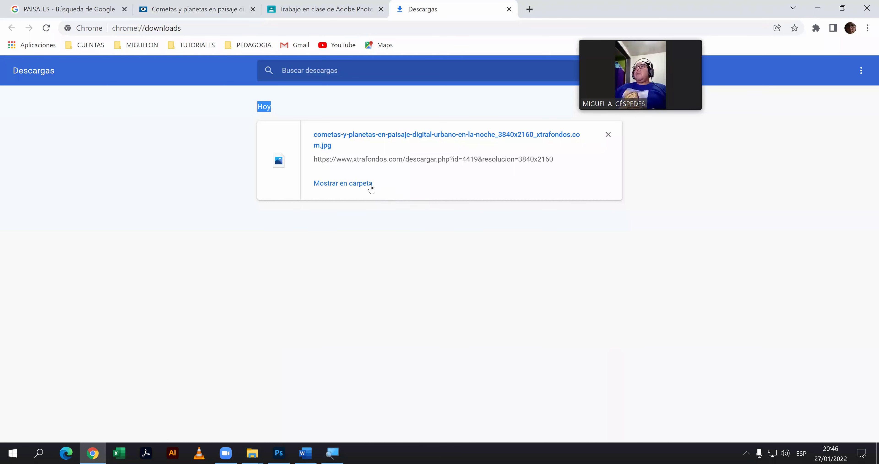
click(371, 189)
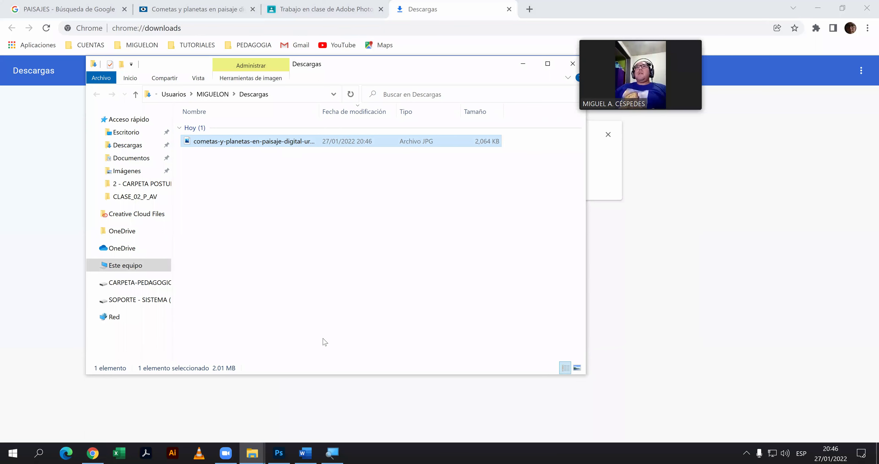
Cut the wallpaper JPG in Descargas, then close the folder window and the downloads tab.
right_click(283, 140)
key(Escape)
drag(572, 62, 513, 72)
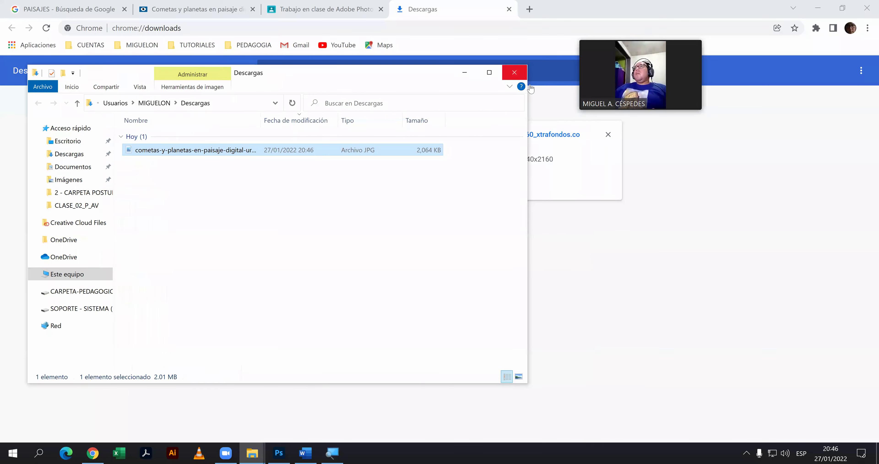
click(513, 72)
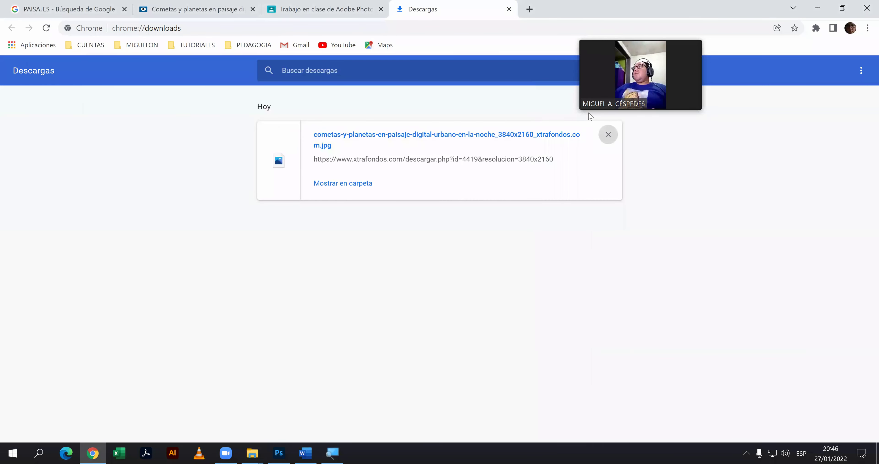
key(ctrl+w)
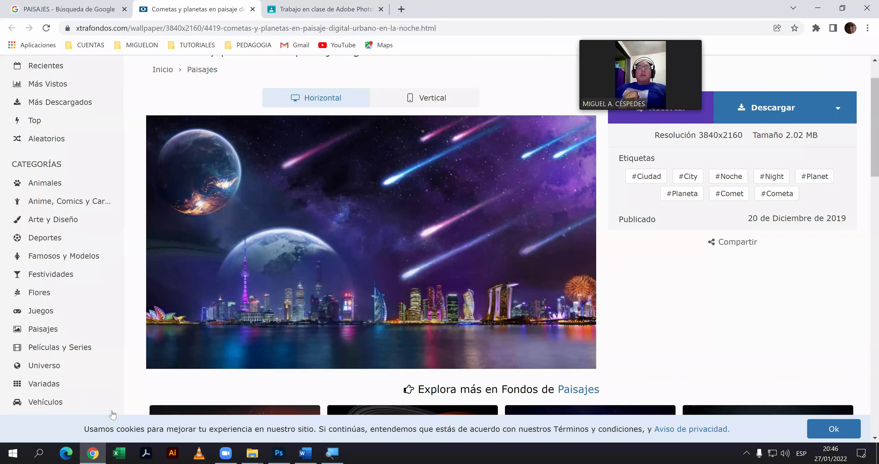
click(251, 453)
Create EJERCICIO_02 inside REALIZADO EN CLASE, open it, and paste the comets wallpaper JPG.
click(198, 418)
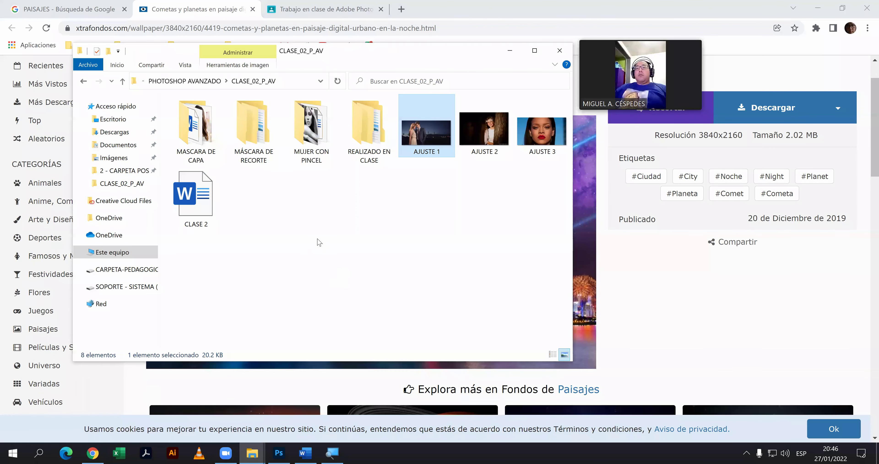
double_click(365, 140)
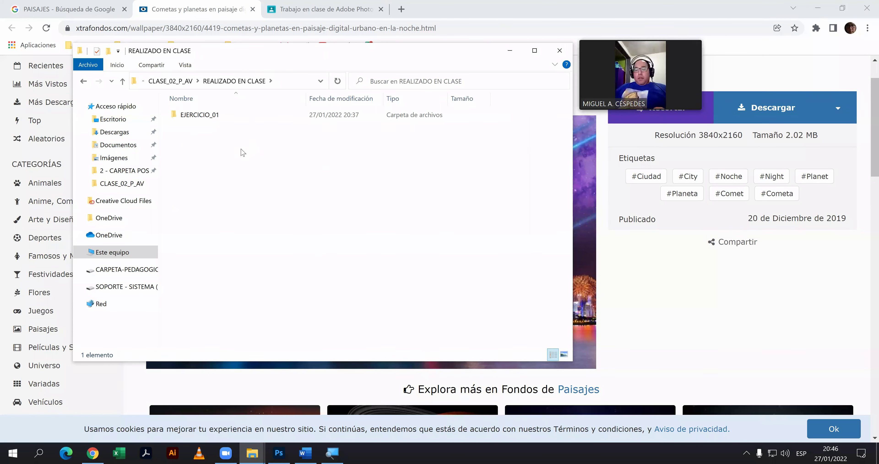
key(ctrl+shift+n)
text(EJERCICIO_02)
key(Return)
key(Return)
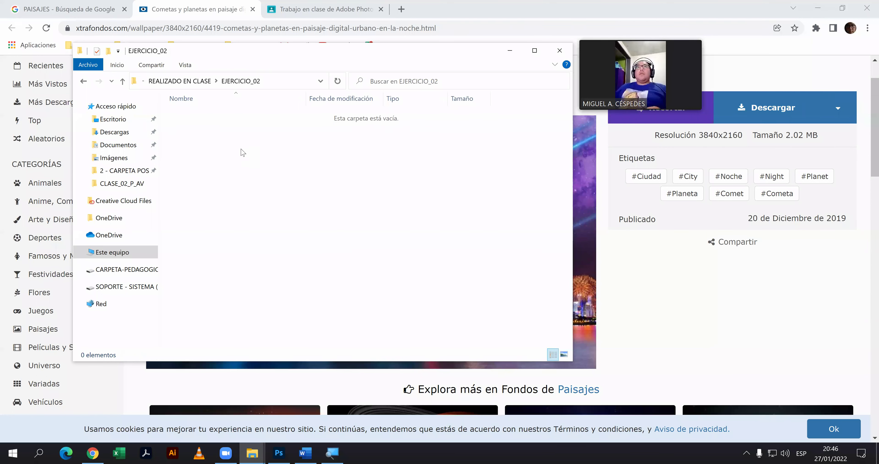
key(ctrl+v)
Download the mountain-night planets wallpaper from Xtrafondos at 3840x2160.
click(494, 13)
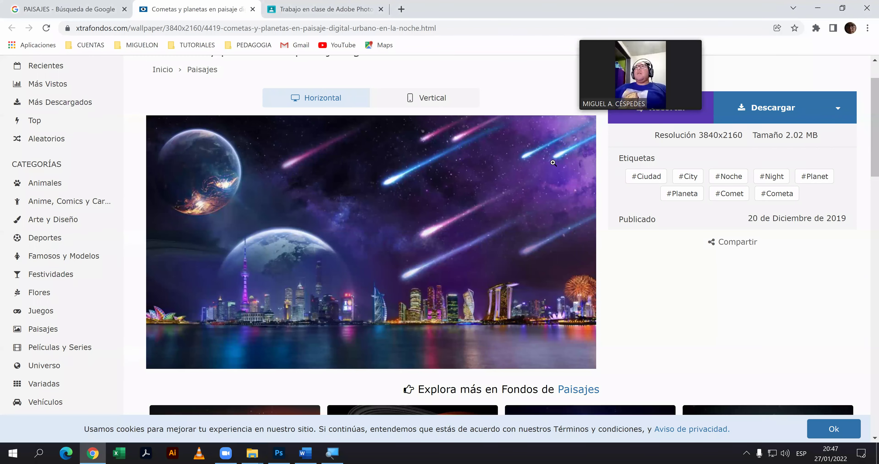
scroll(484, 228, down, 5)
scroll(480, 235, down, 3)
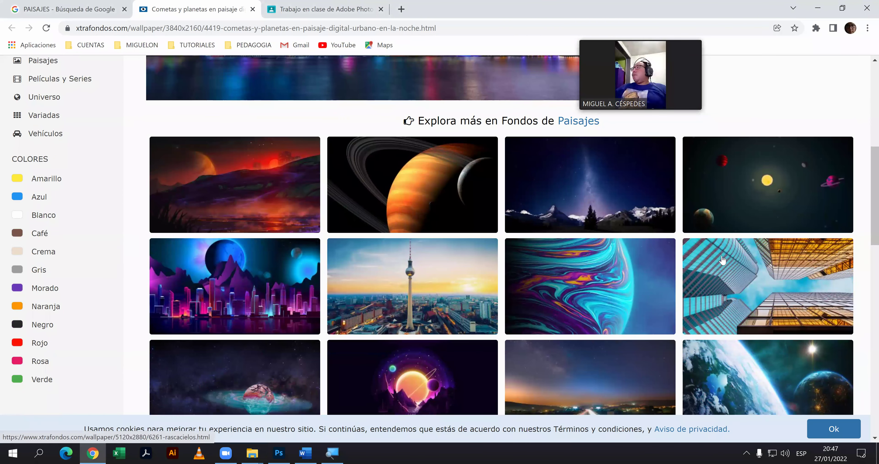
scroll(722, 260, down, 3)
click(440, 276)
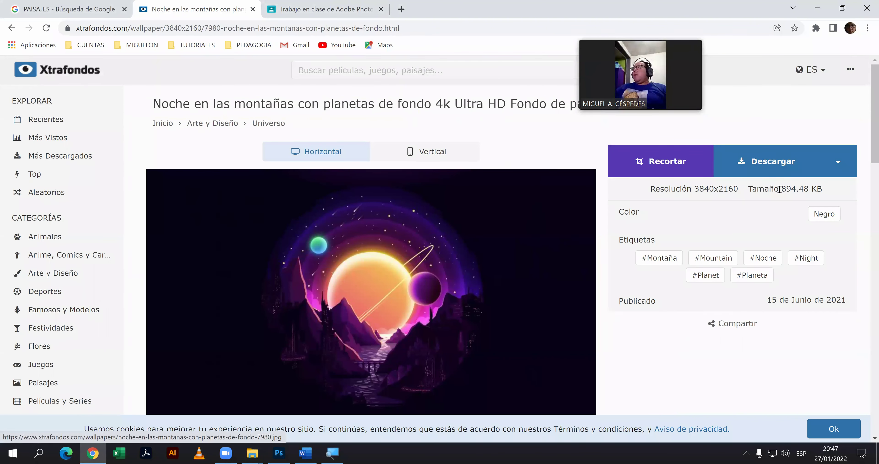
click(842, 166)
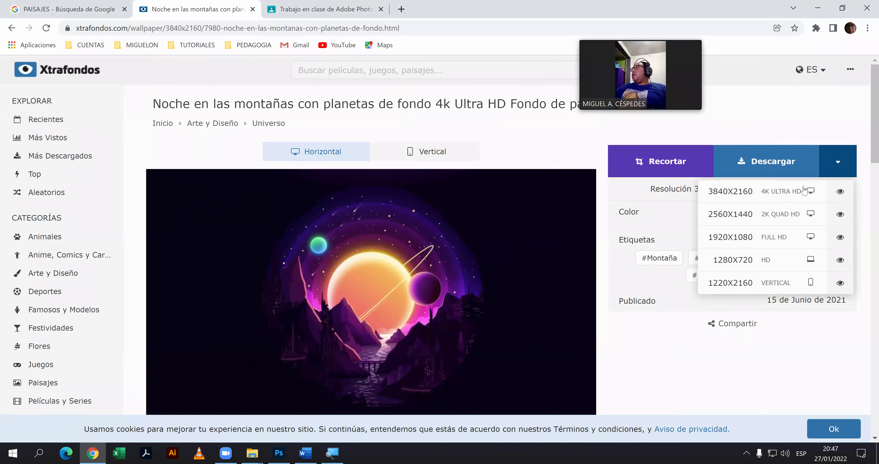
click(739, 206)
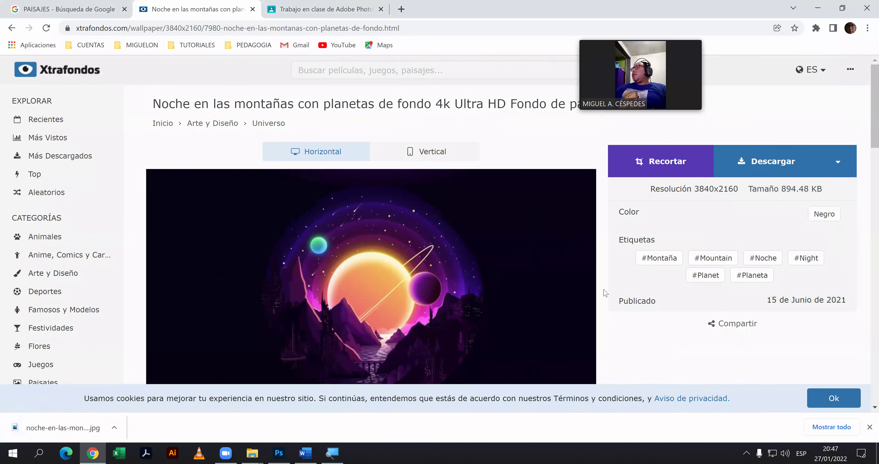
Download the Earth-with-light-flash wallpaper at its original 7251x4018 resolution.
scroll(564, 229, down, 3)
scroll(565, 228, down, 2)
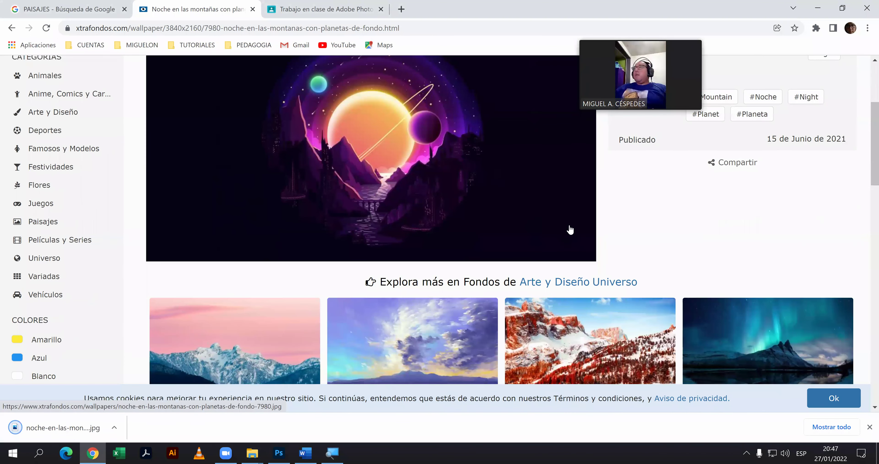
scroll(568, 230, down, 3)
scroll(570, 231, down, 4)
scroll(570, 229, down, 2)
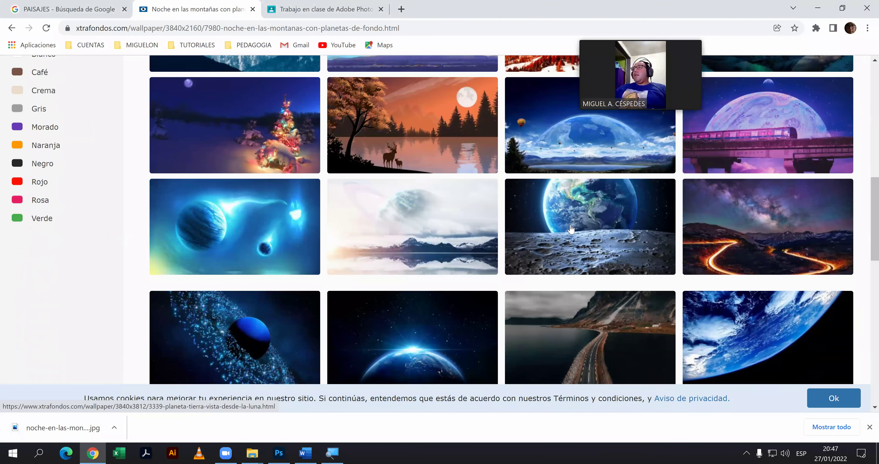
scroll(440, 242, down, 3)
click(436, 229)
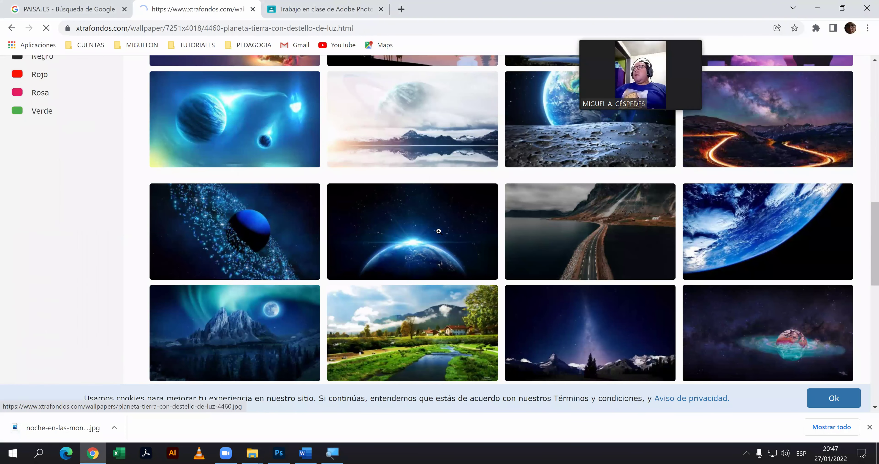
scroll(489, 229, down, 2)
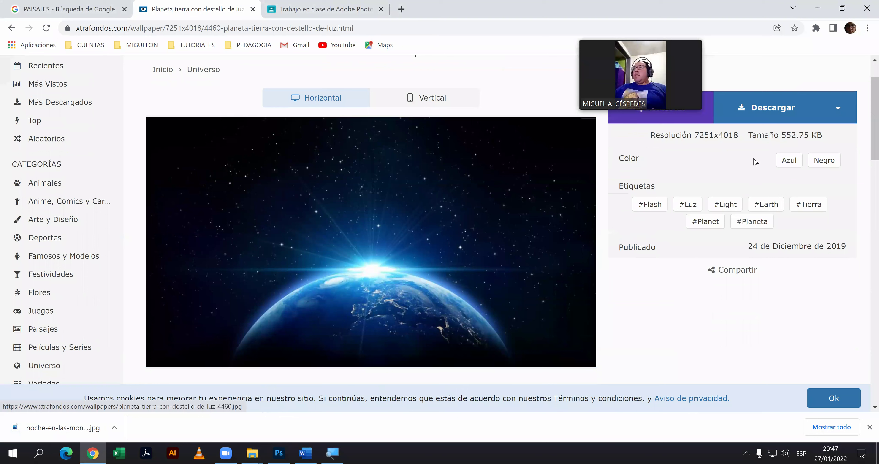
click(845, 115)
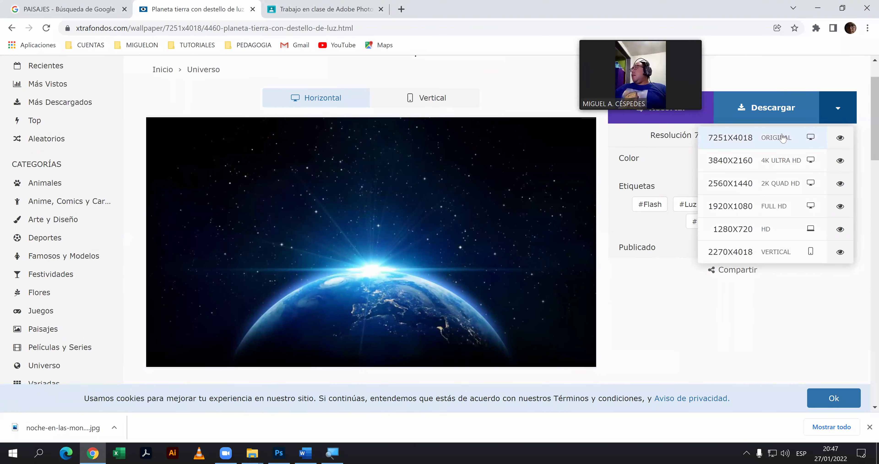
click(747, 137)
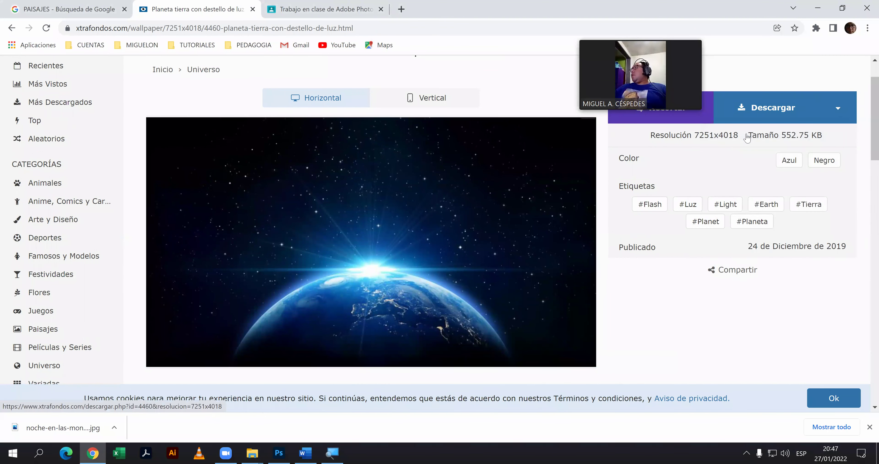
Download the Flash wallpaper at 3840x2160.
scroll(701, 273, down, 2)
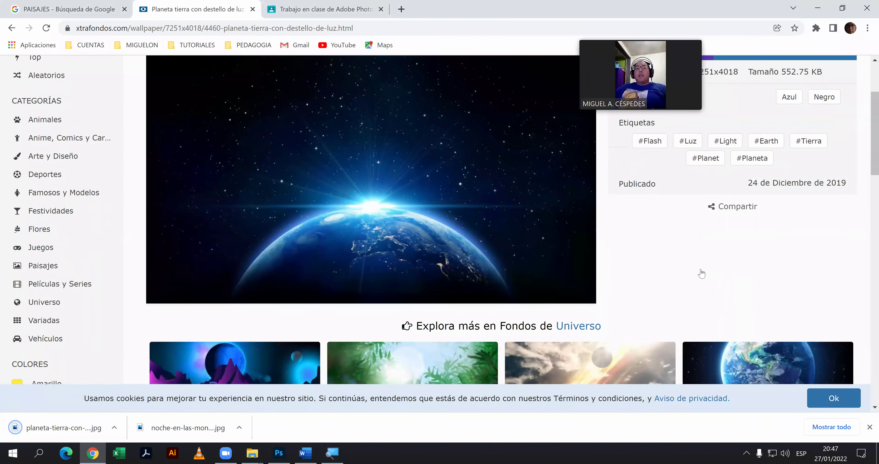
scroll(701, 272, down, 2)
scroll(700, 274, down, 2)
scroll(548, 271, down, 1)
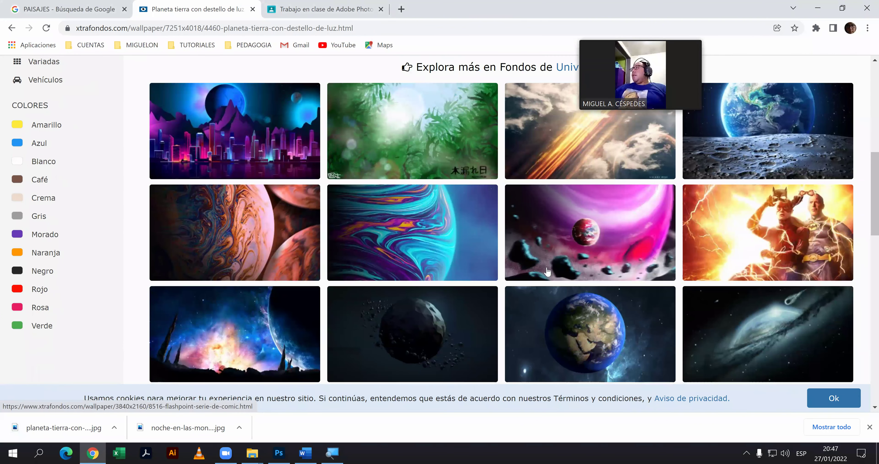
scroll(547, 271, down, 1)
scroll(546, 271, down, 2)
scroll(546, 271, down, 3)
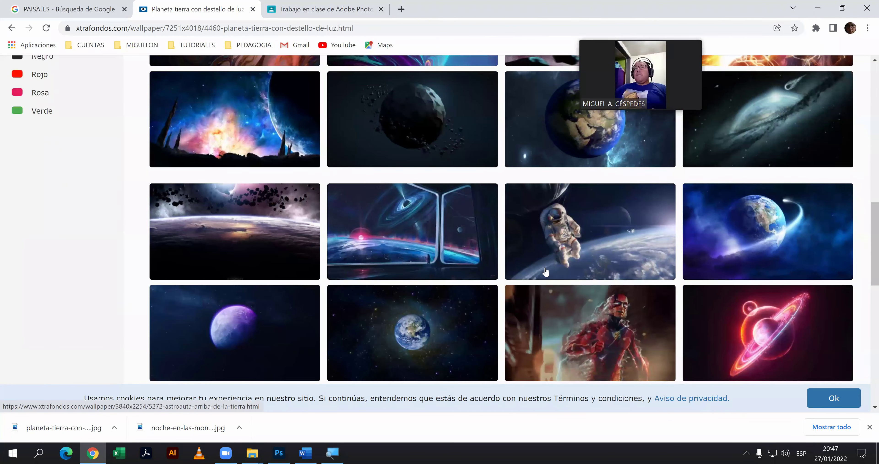
scroll(546, 271, down, 1)
scroll(546, 271, down, 2)
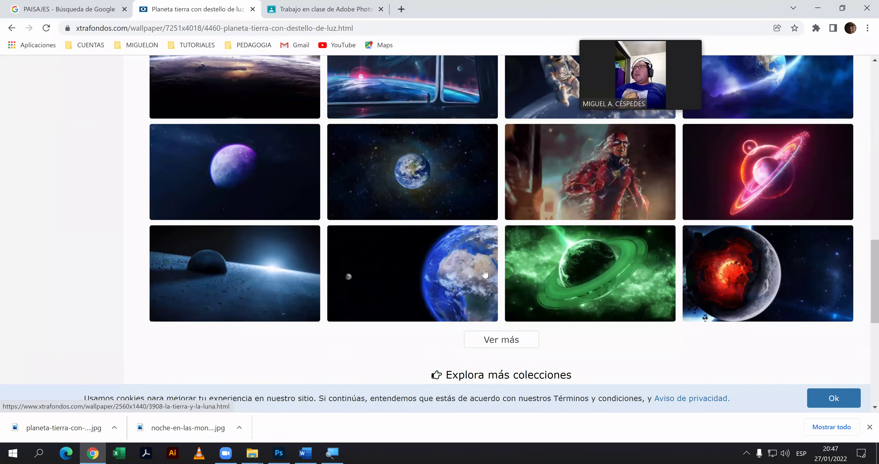
click(636, 181)
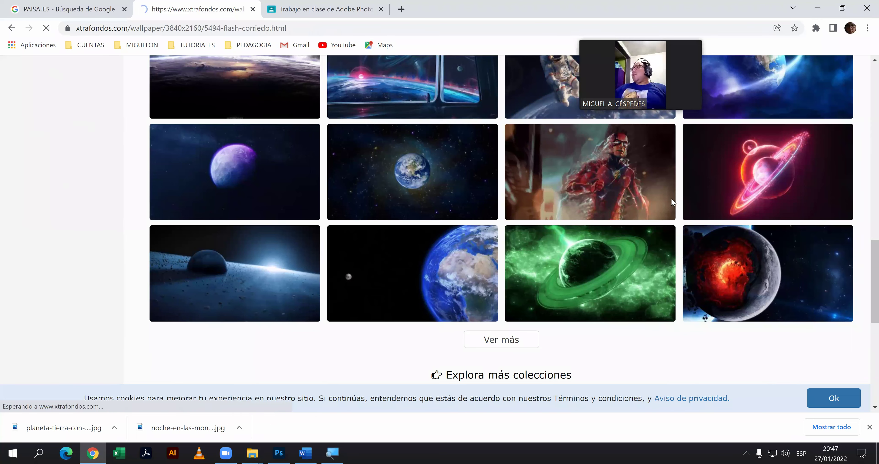
scroll(561, 290, down, 2)
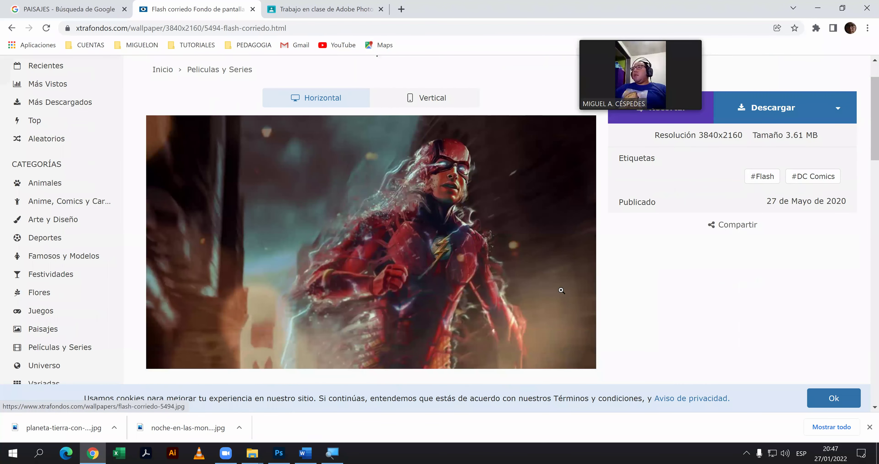
scroll(561, 290, down, 3)
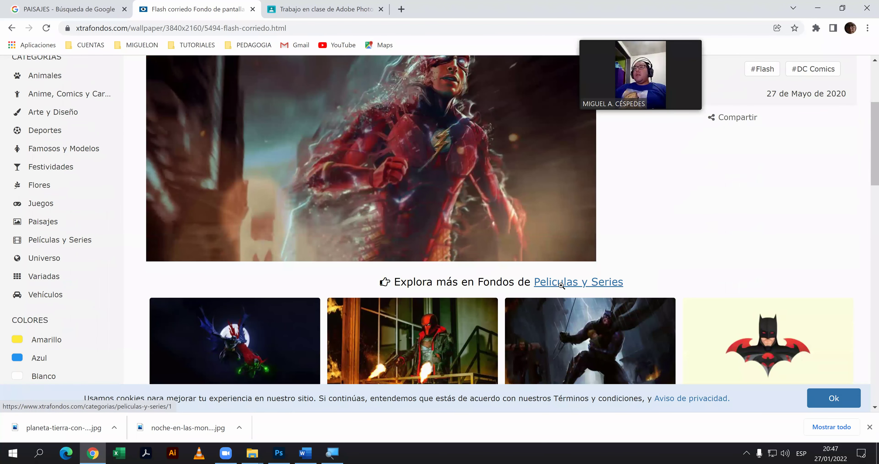
scroll(561, 285, up, 3)
click(838, 111)
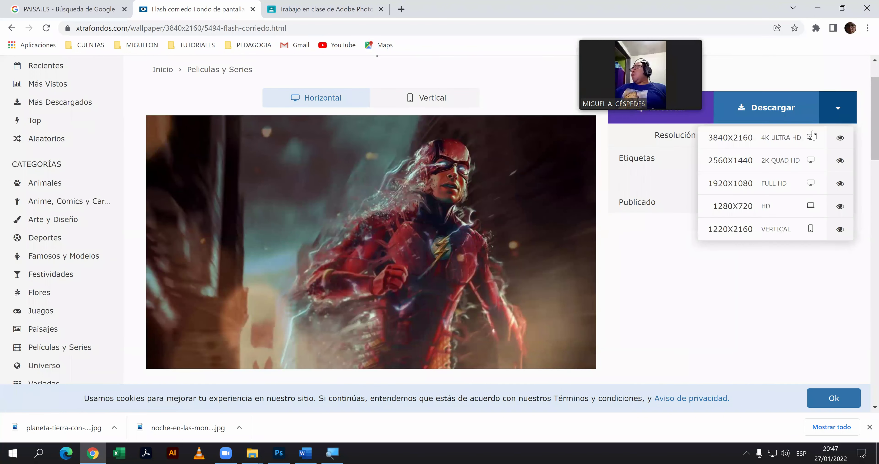
click(762, 145)
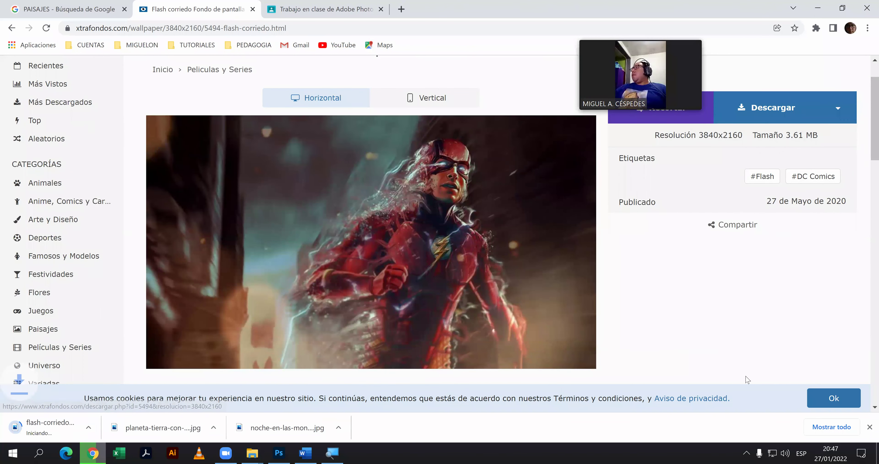
Check the downloads list, copy the Flash wallpaper page's address, and return to Google Classroom.
click(831, 426)
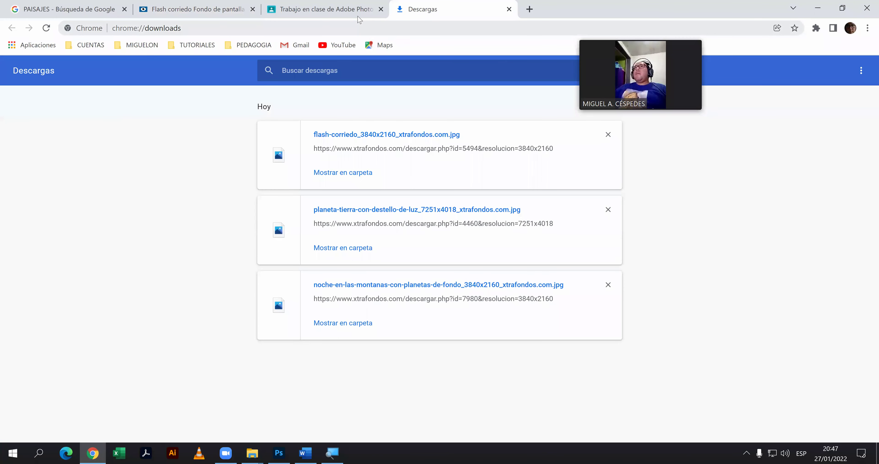
click(187, 10)
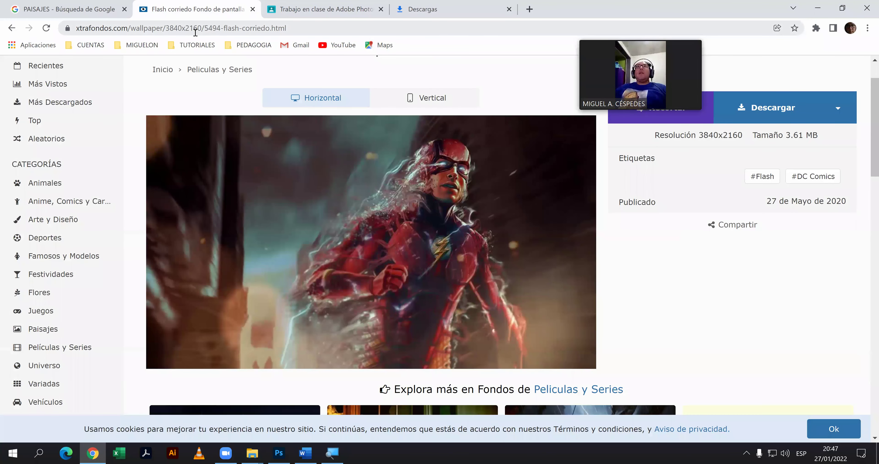
click(189, 28)
right_click(195, 31)
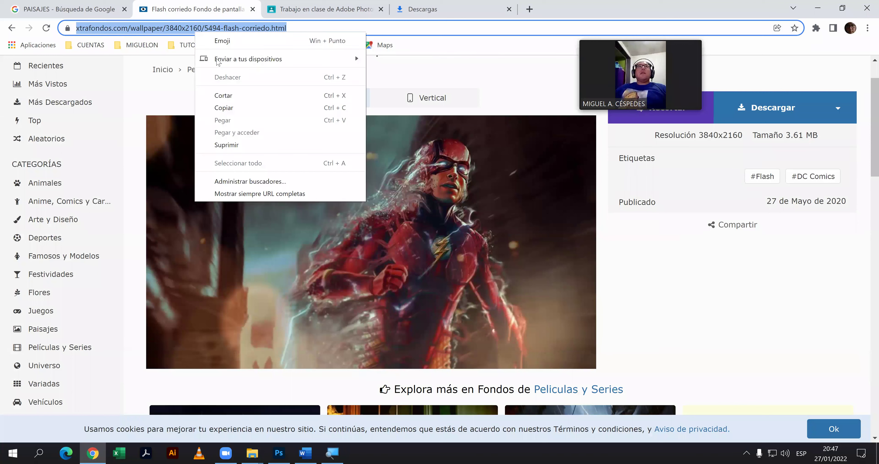
click(229, 108)
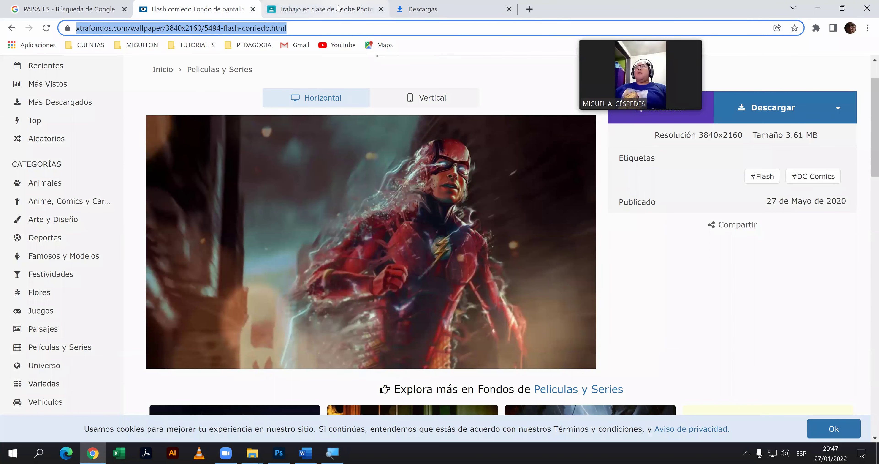
click(339, 8)
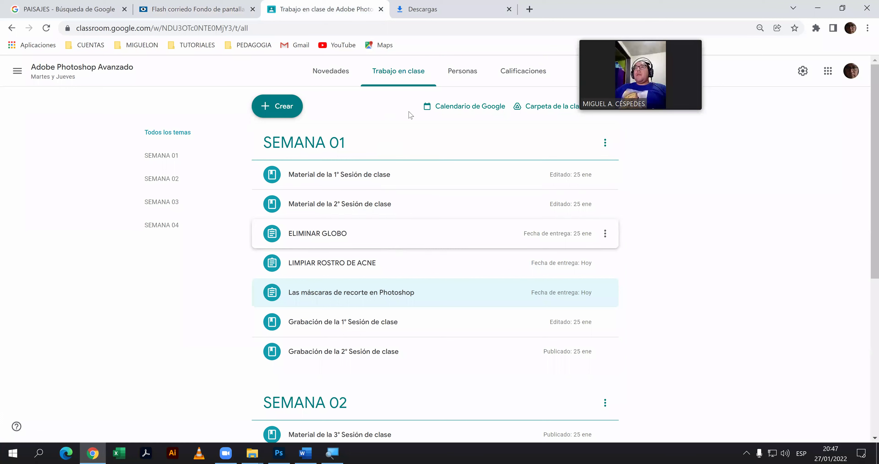
Create a new Classroom material with the wallpaper link in its description, filed under SEMANA 01.
click(287, 106)
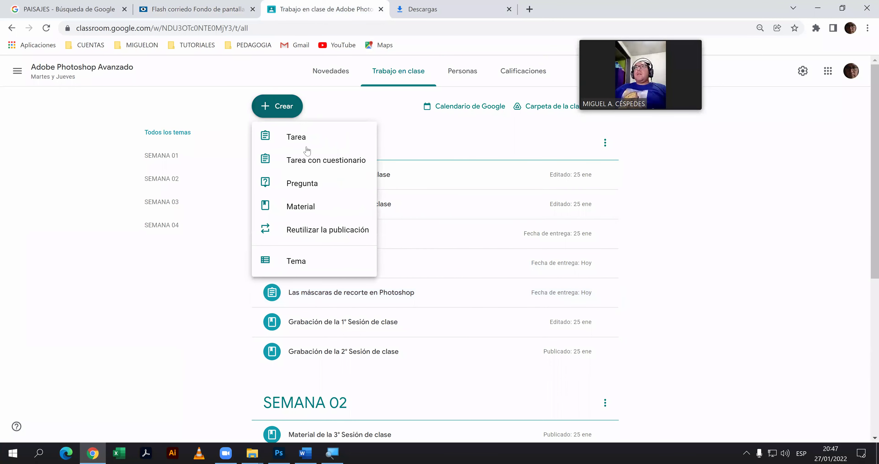
click(310, 202)
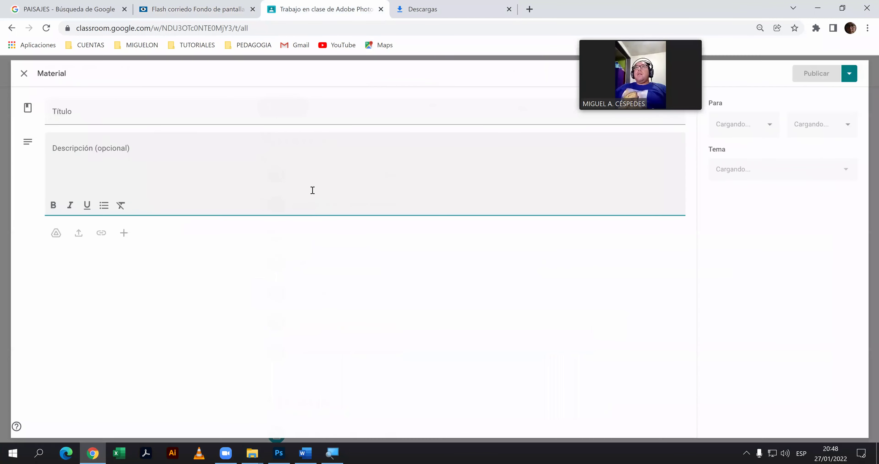
right_click(256, 162)
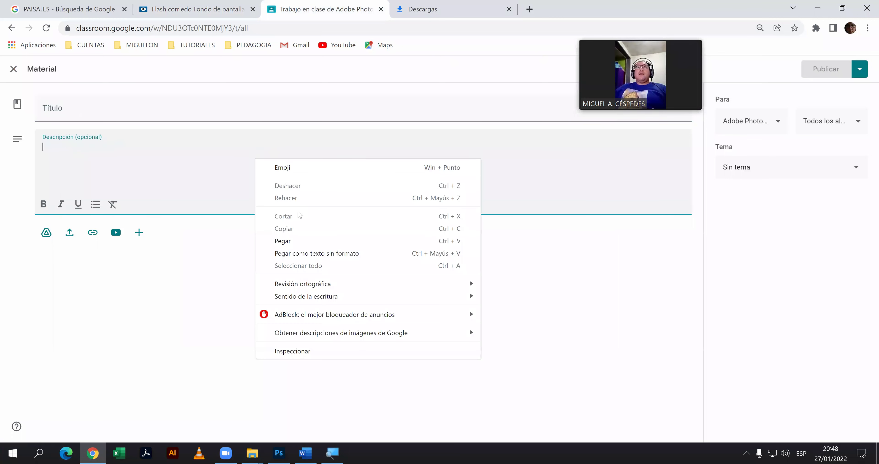
click(297, 240)
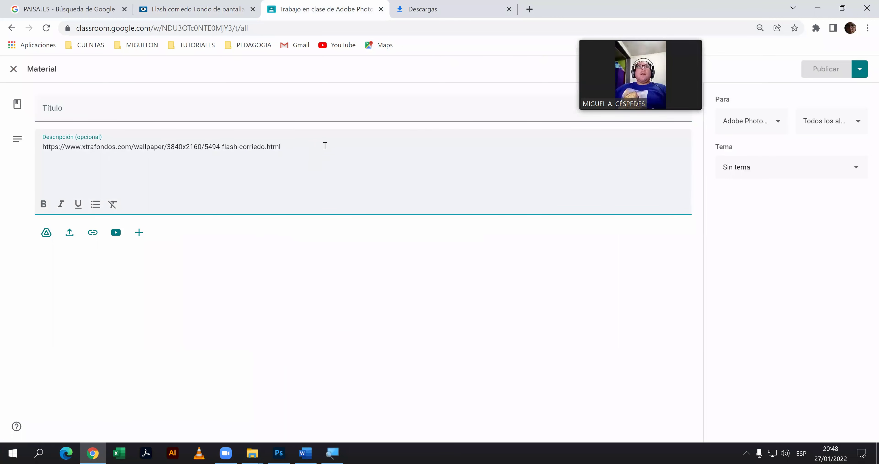
click(755, 171)
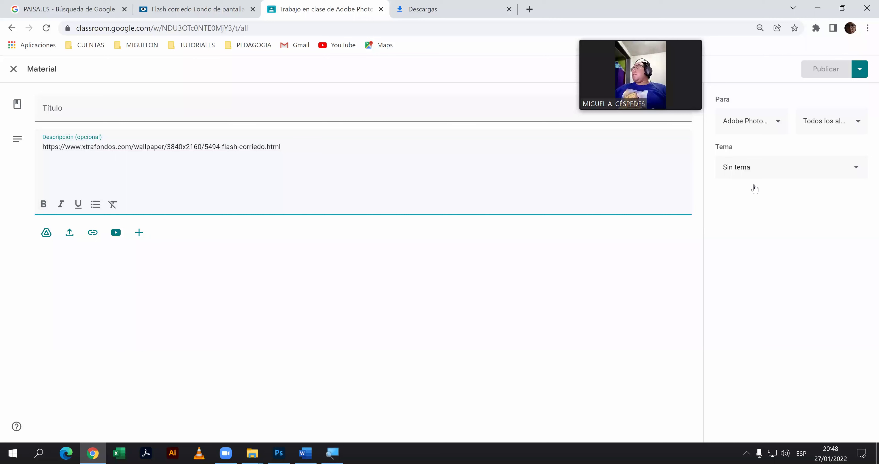
click(753, 220)
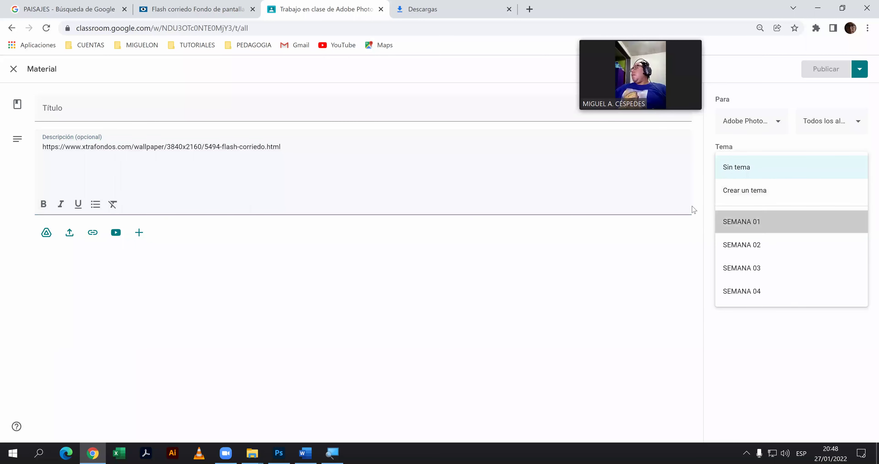
Title the material 'LINK PARA DESCARGAR IMAGENES PARA LOS EJEMPLOS' and publish it.
click(329, 117)
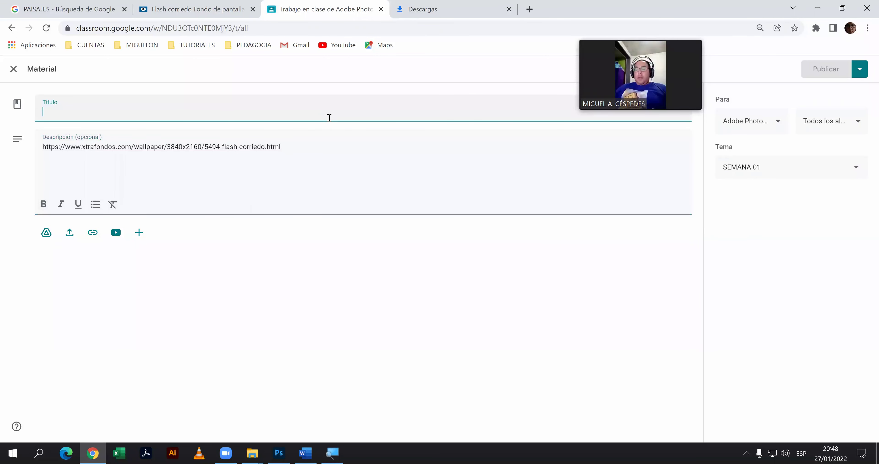
text(LINK PARA DESAC)
key(BackSpace)
key(BackSpace)
key(BackSpace)
text(CARGAR IMAGENES PARA LOS E)
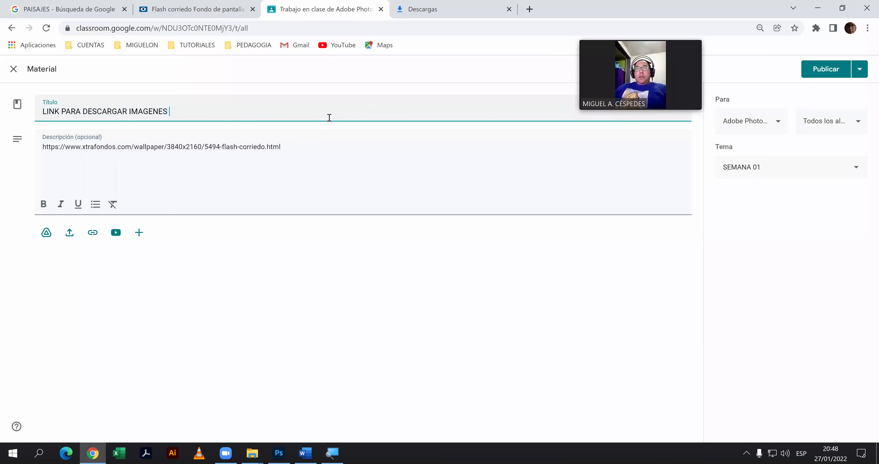
text(JEMPLOS)
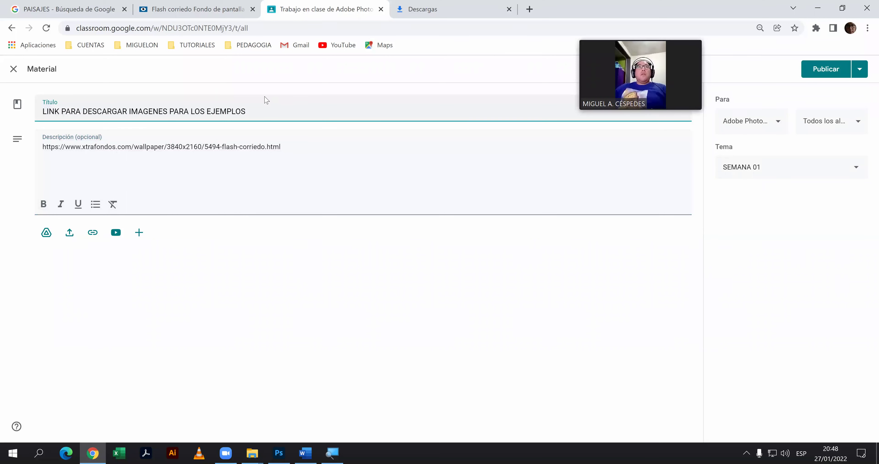
click(822, 70)
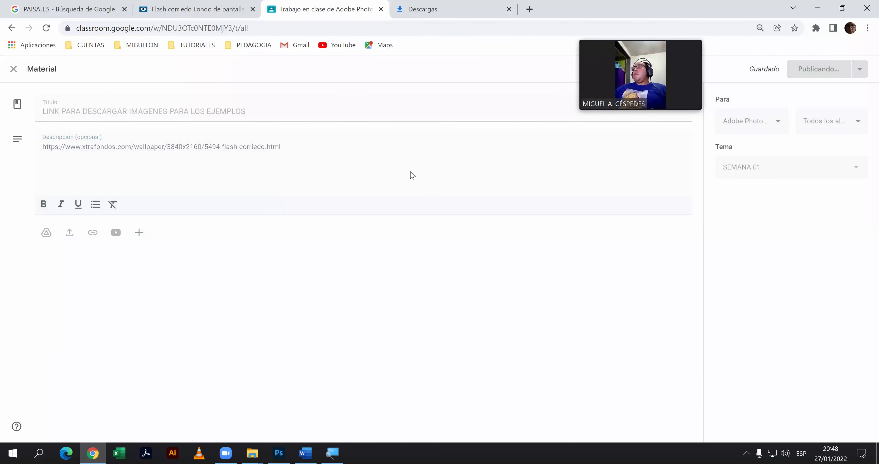
mouse_move(373, 184)
mouse_down()
mouse_move(382, 249)
mouse_move(385, 232)
mouse_up()
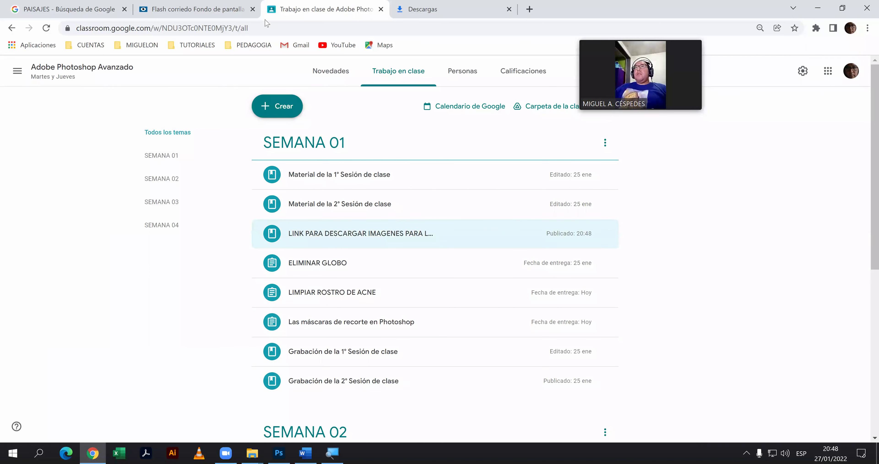
Show the downloaded wallpapers in their folder and clear the browser's download history.
click(428, 9)
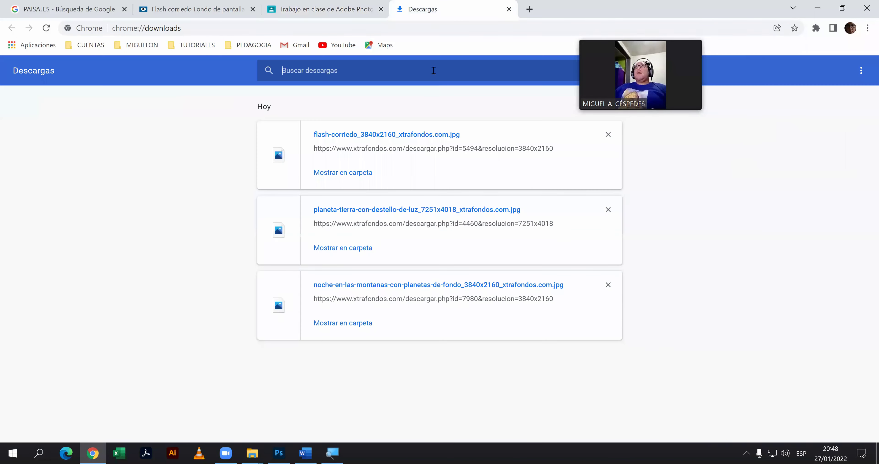
click(361, 173)
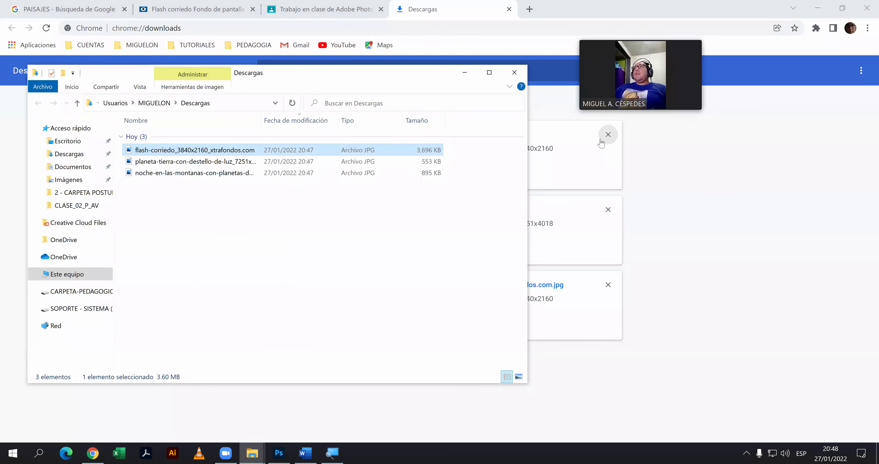
click(608, 134)
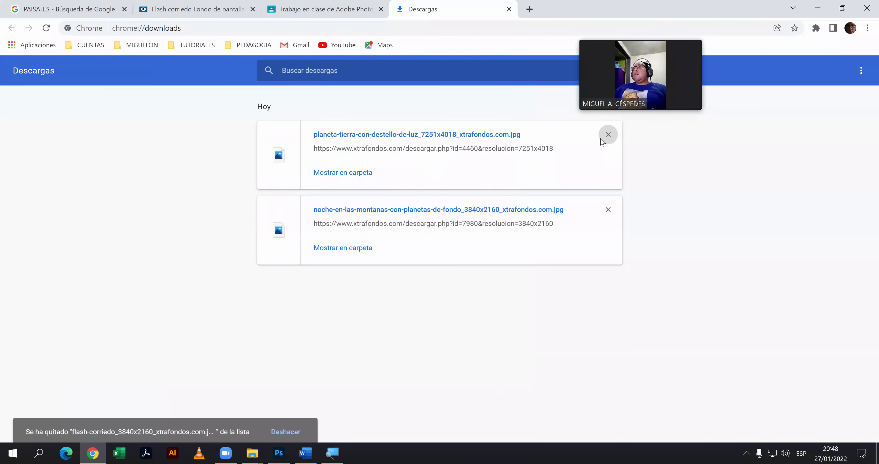
click(509, 9)
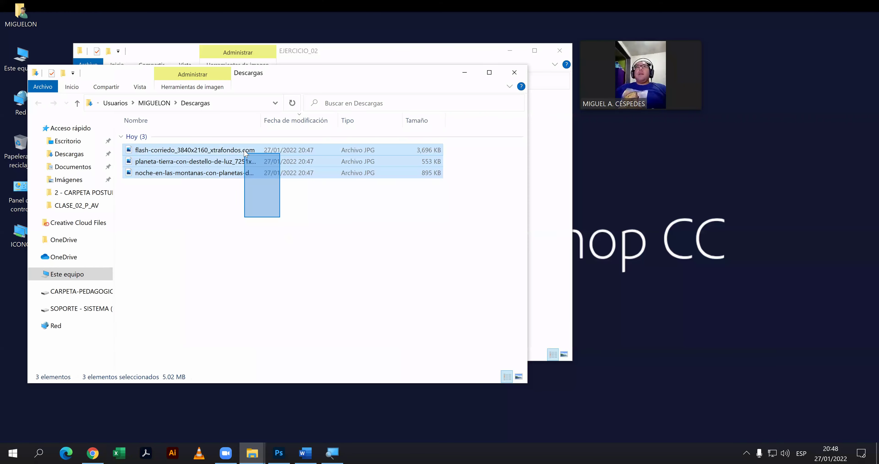
Move the three downloaded wallpaper JPGs from Descargas into EJERCICIO_02.
drag(280, 218, 244, 153)
right_click(243, 153)
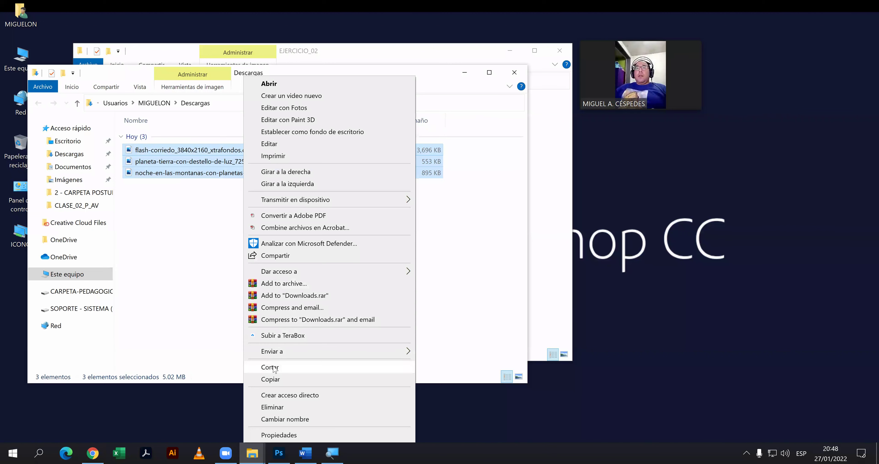
click(273, 367)
click(509, 74)
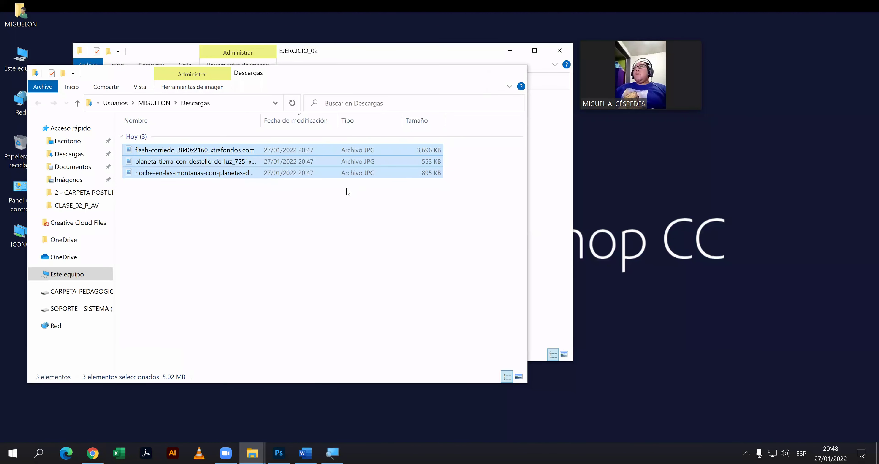
right_click(281, 162)
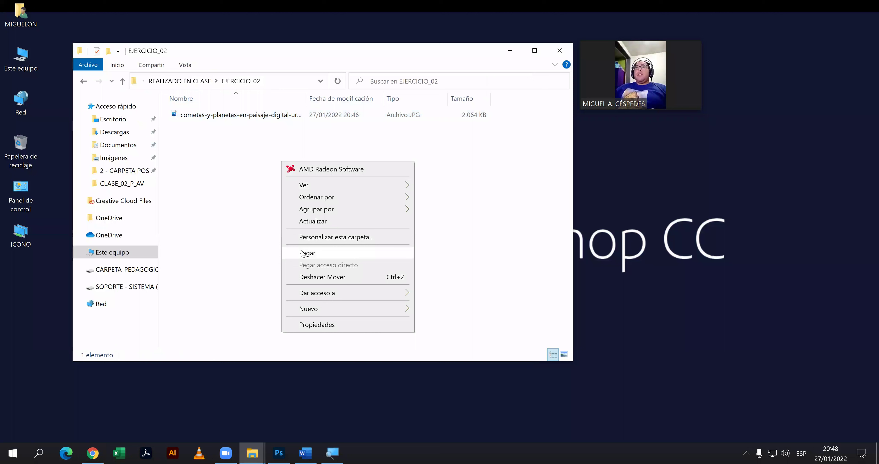
click(307, 253)
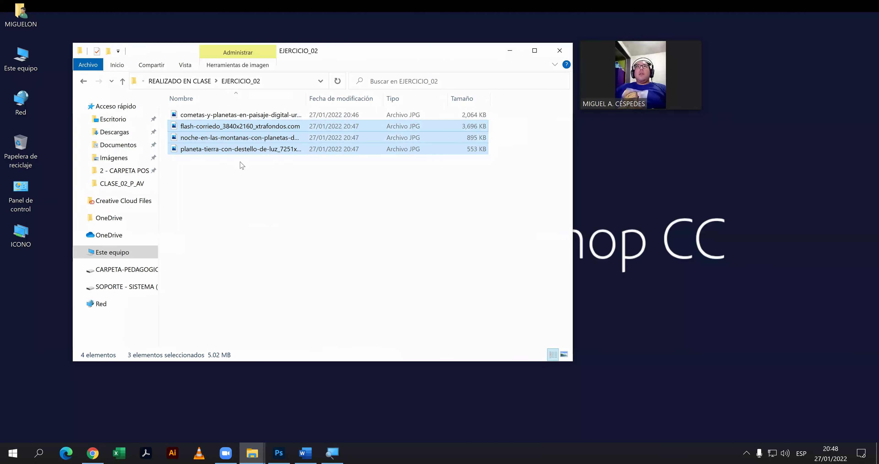
Copy all four EJERCICIO_02 images onto the desktop and return to Photoshop.
drag(240, 168, 229, 116)
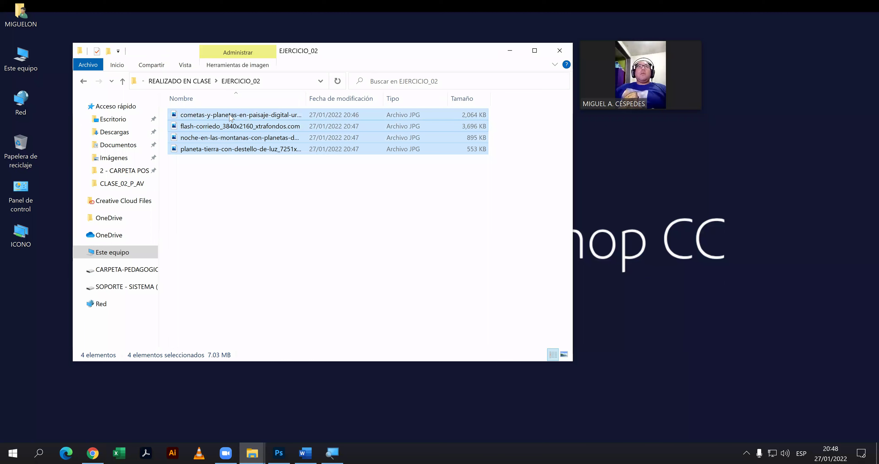
drag(226, 130, 25, 286)
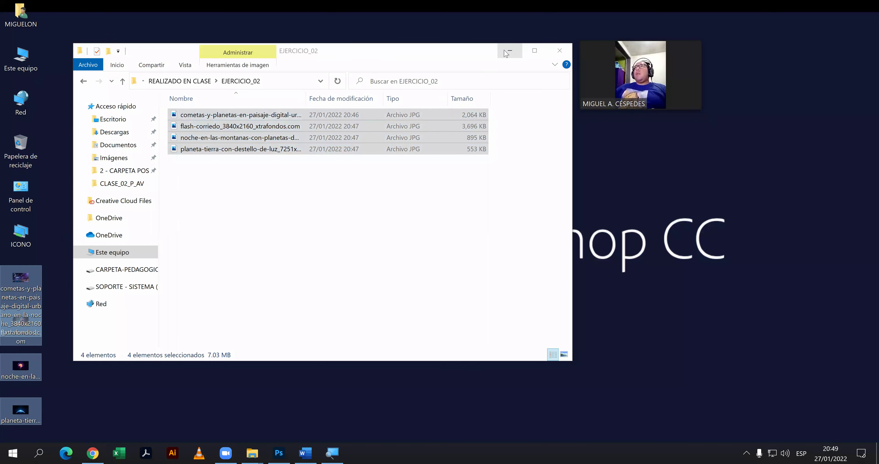
key(alt+F4)
click(279, 453)
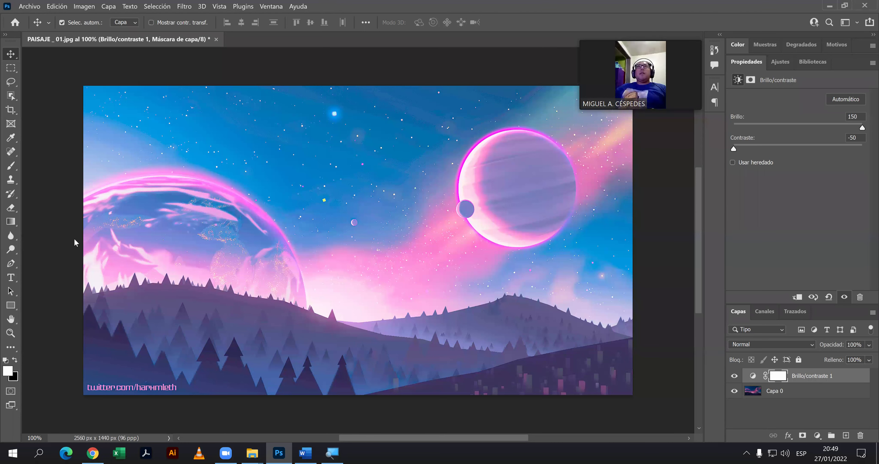
Place the four desktop wallpaper images into PAISAJE_01 as new layers.
key(super+Down)
drag(51, 275, 14, 298)
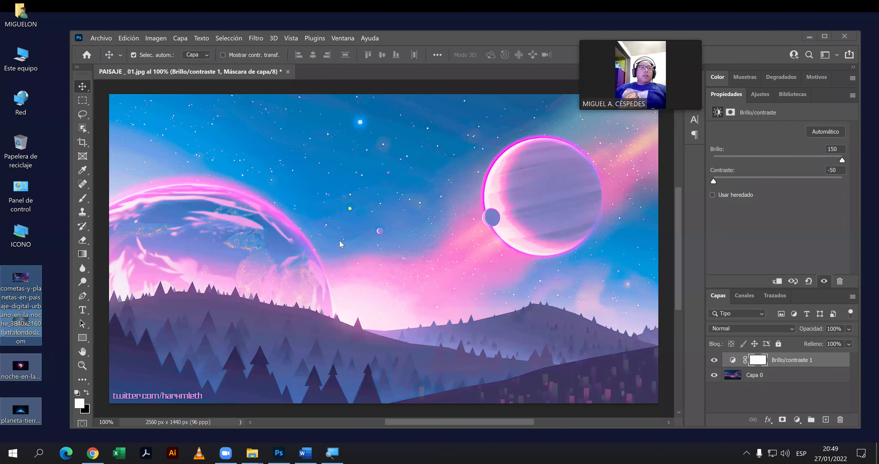
drag(340, 244, 344, 246)
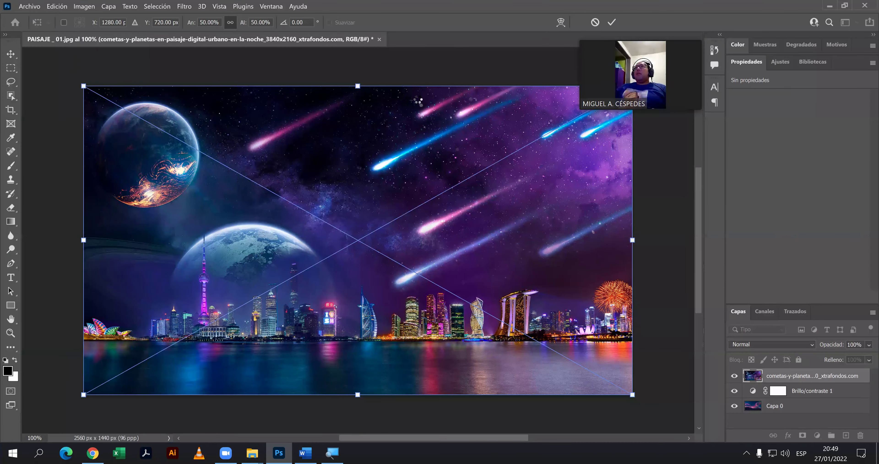
key(Return)
key(Return)
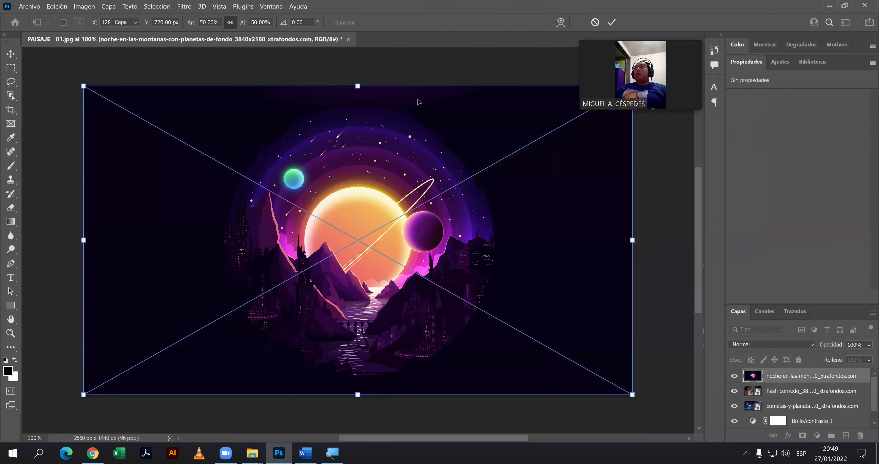
key(Return)
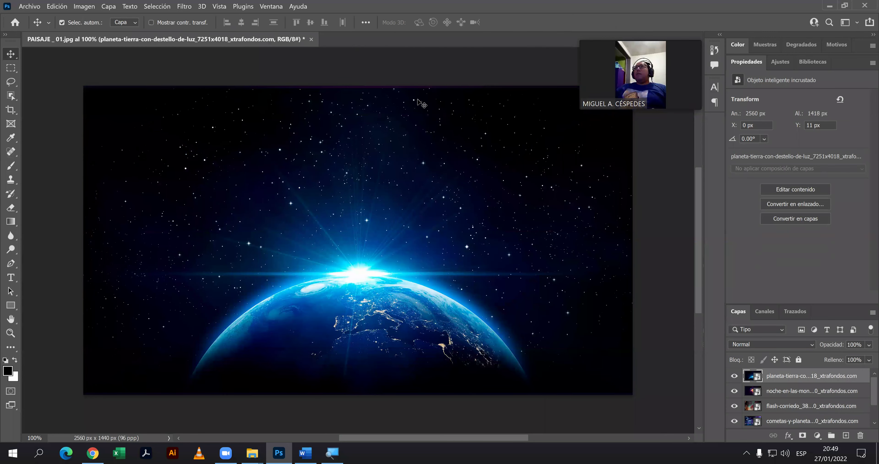
Collapse the Properties panel and undo an accidental move of the Brillo/contraste 1 mask.
double_click(744, 63)
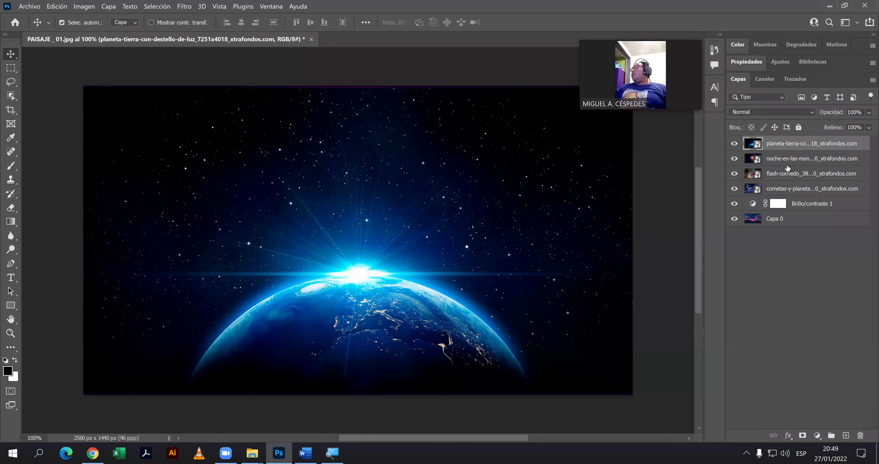
drag(772, 204, 780, 149)
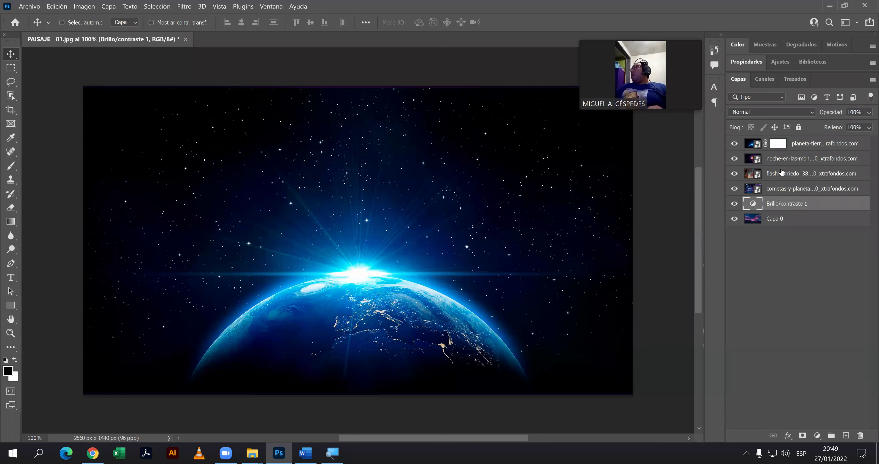
key(ctrl+z)
Put Brillo/contraste 1 above the four wallpaper layers and hide every layer.
drag(753, 204, 758, 145)
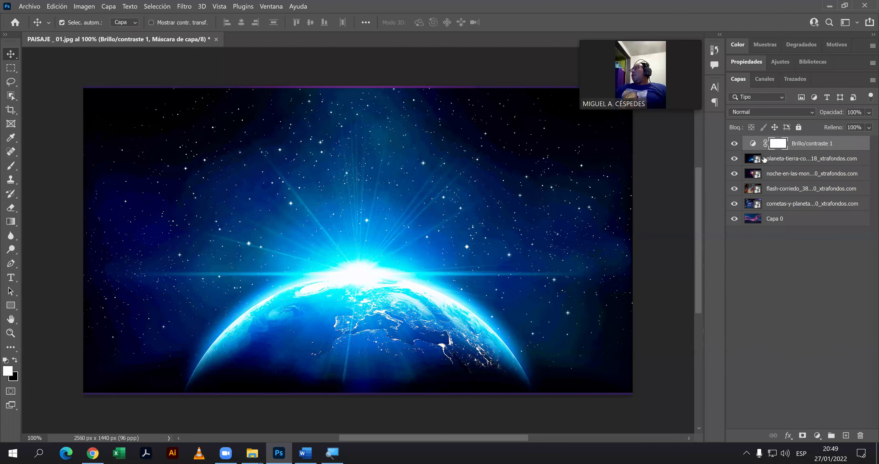
drag(739, 162, 731, 181)
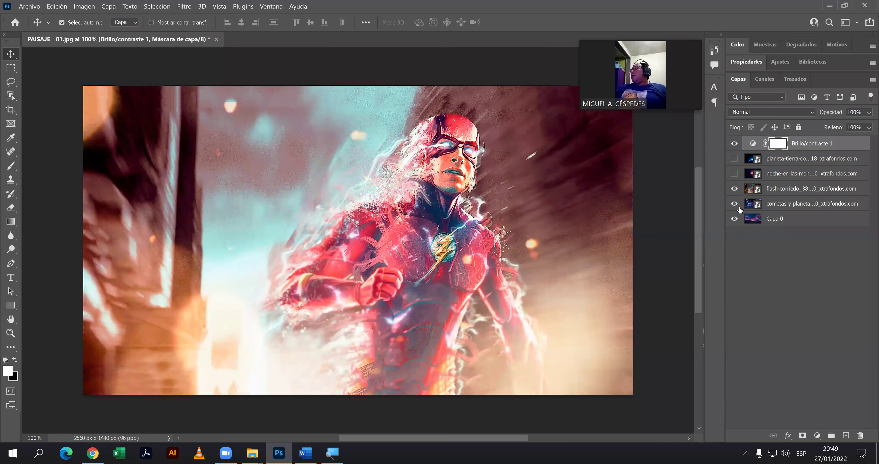
mouse_move(734, 203)
mouse_down()
mouse_move(735, 172)
mouse_move(731, 220)
mouse_up()
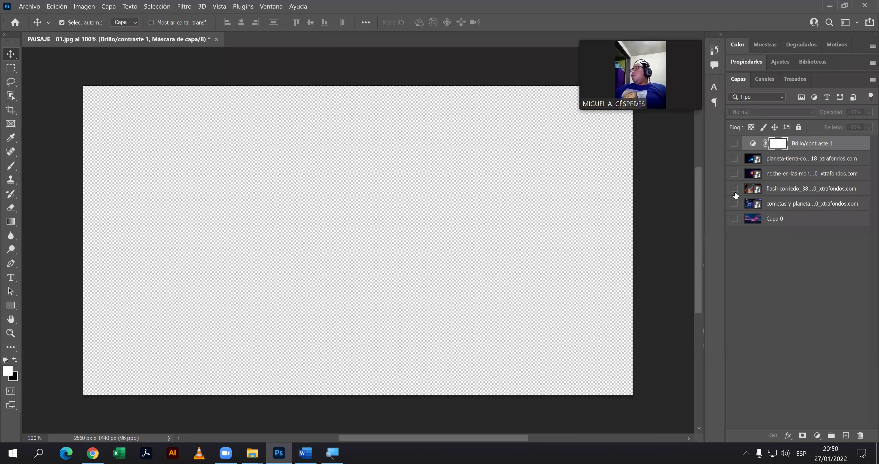
Preview Capa 0 and the flash, purple night and Earth wallpapers one at a time.
click(732, 219)
click(732, 218)
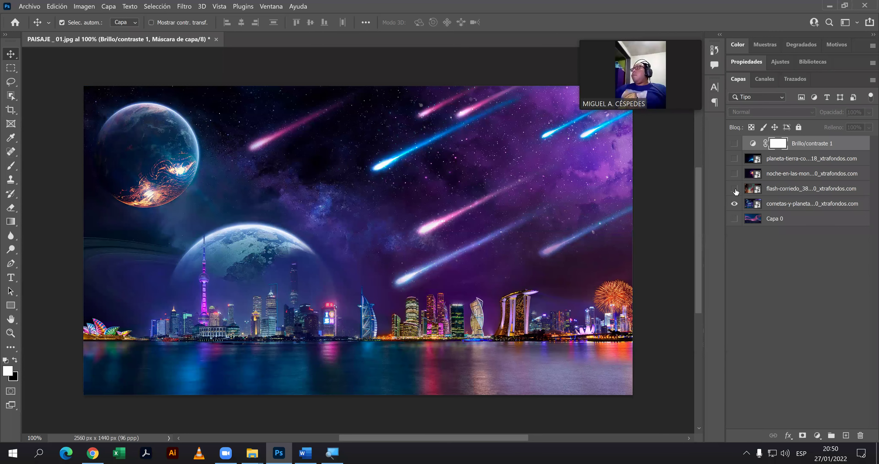
click(735, 204)
click(735, 190)
click(734, 189)
click(734, 174)
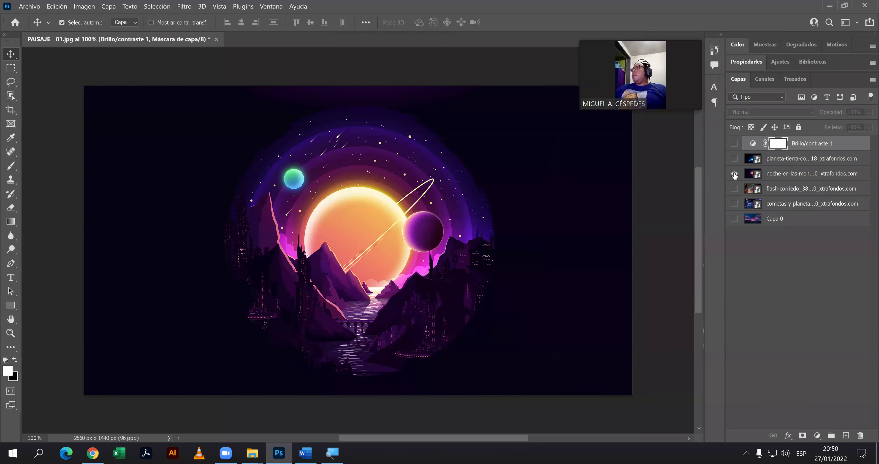
click(734, 174)
click(735, 159)
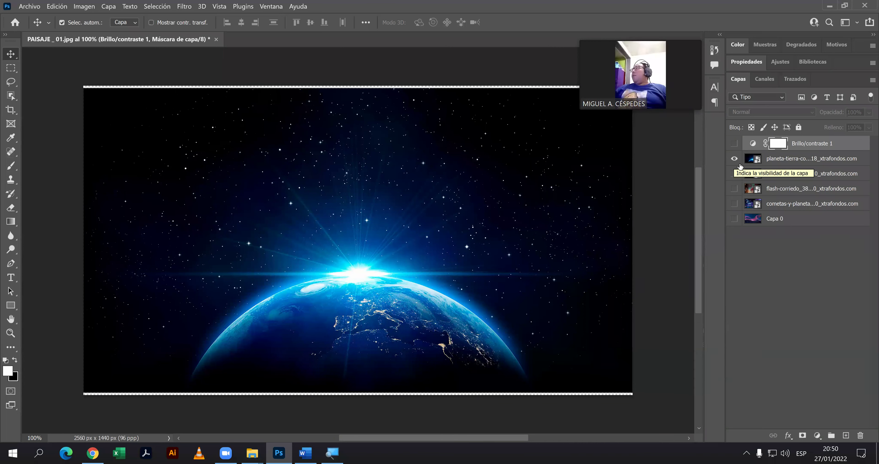
click(734, 158)
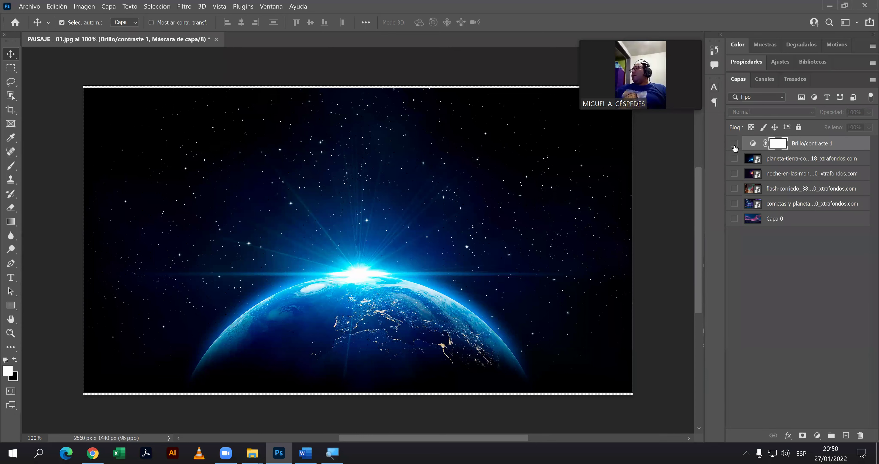
Compare the Earth wallpaper with and without Brillo/contraste 1.
click(735, 149)
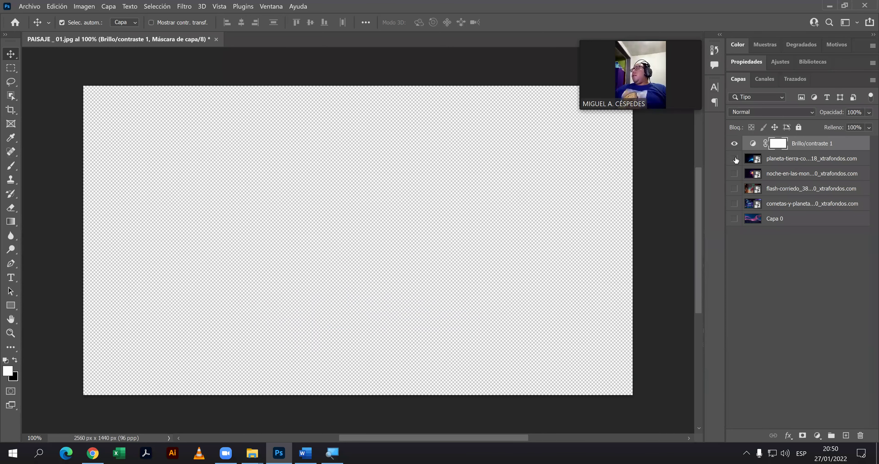
click(735, 159)
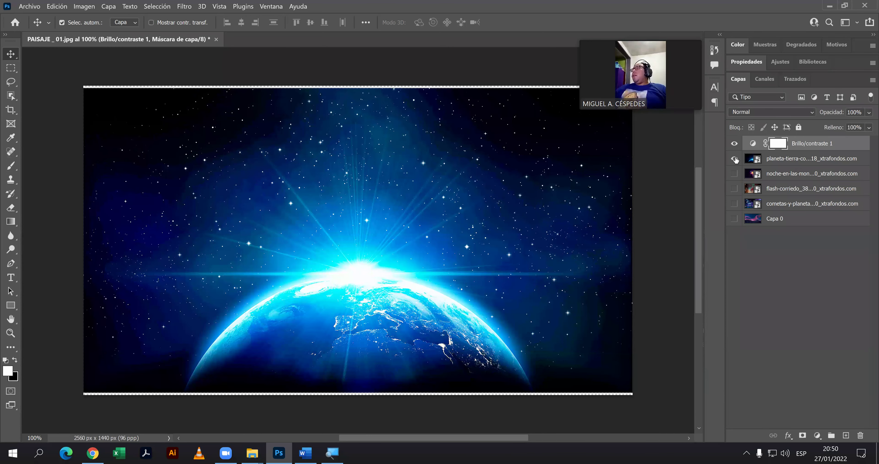
click(735, 144)
click(734, 144)
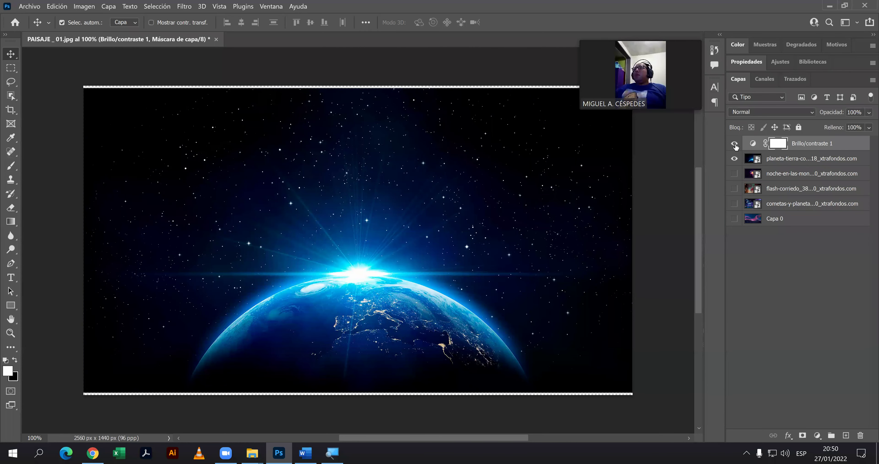
click(735, 145)
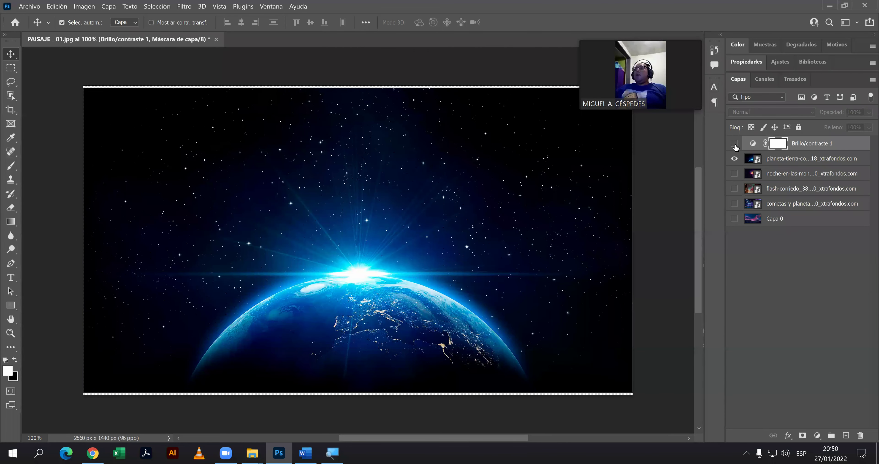
click(734, 144)
drag(735, 144, 733, 168)
Compare the purple night landscape wallpaper with and without Brillo/contraste 1.
click(734, 173)
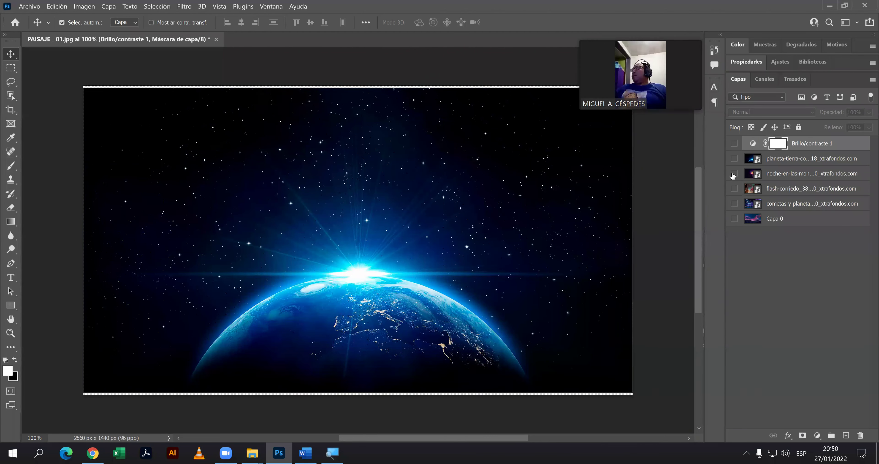
click(734, 144)
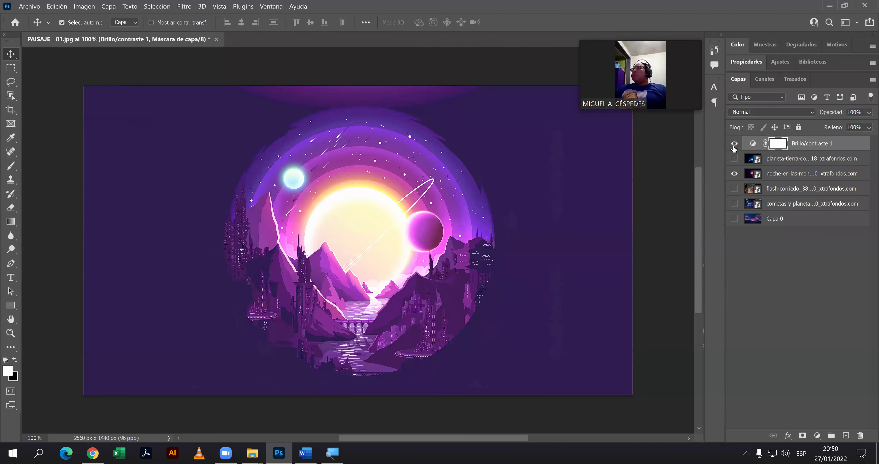
click(734, 147)
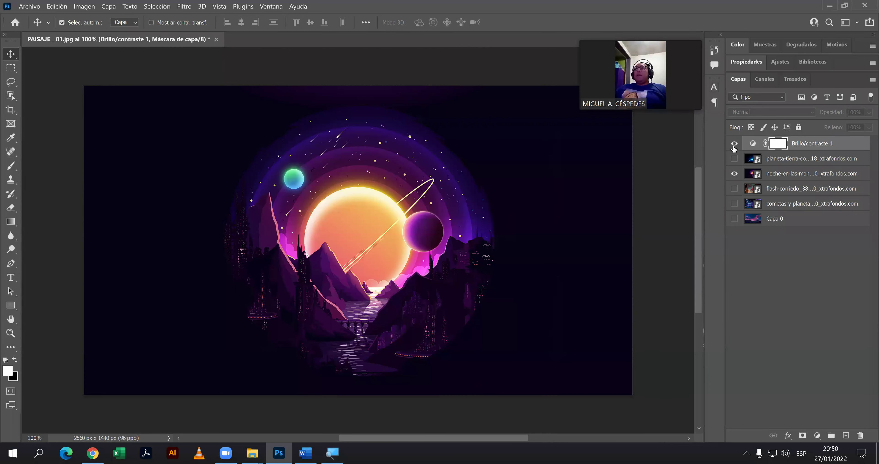
click(734, 145)
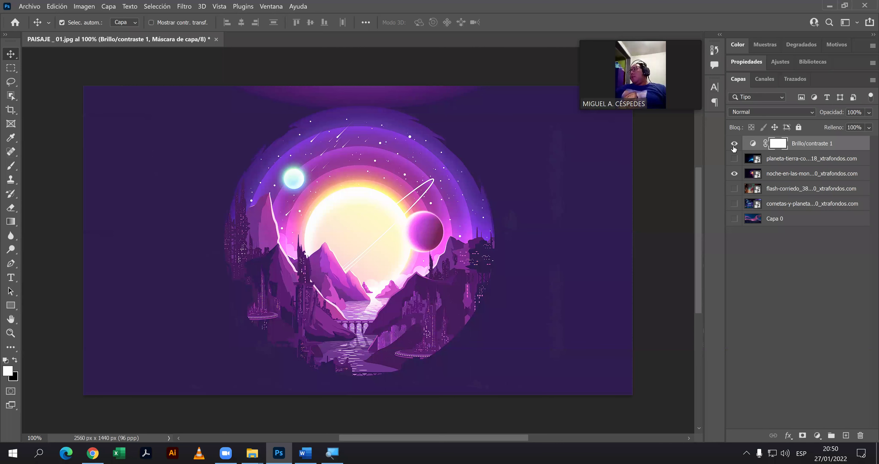
click(734, 145)
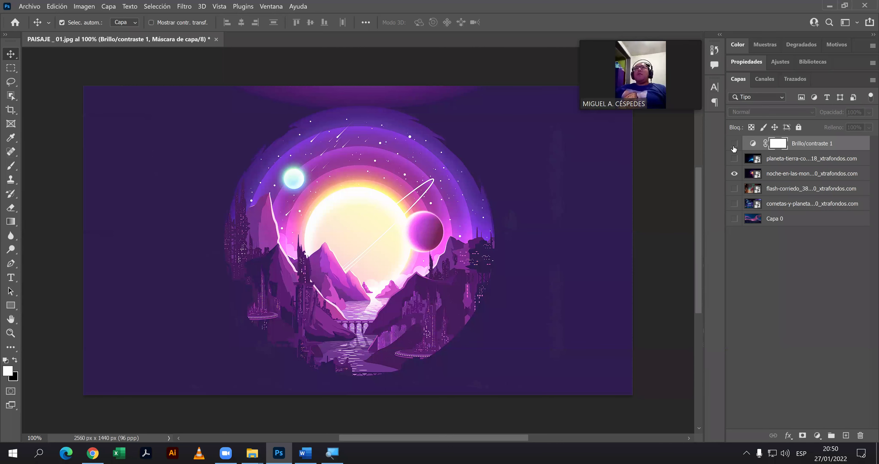
Compare the Flash wallpaper with and without Brillo/contraste 1, then hide it.
click(734, 188)
click(734, 144)
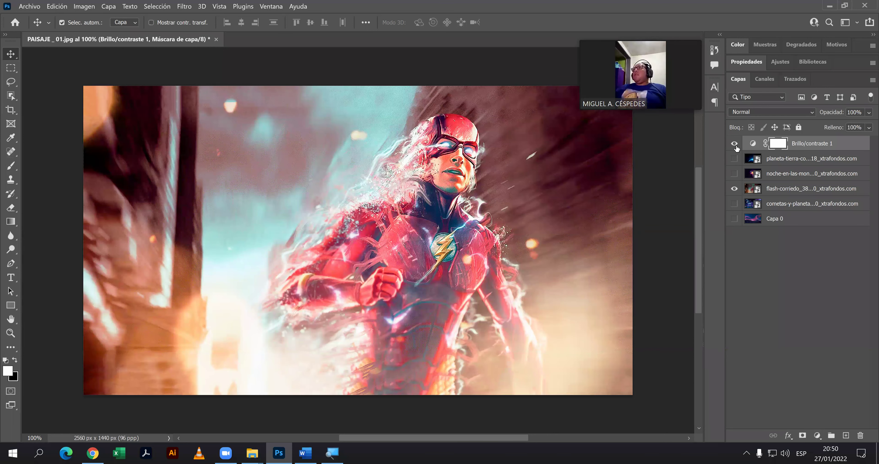
click(734, 145)
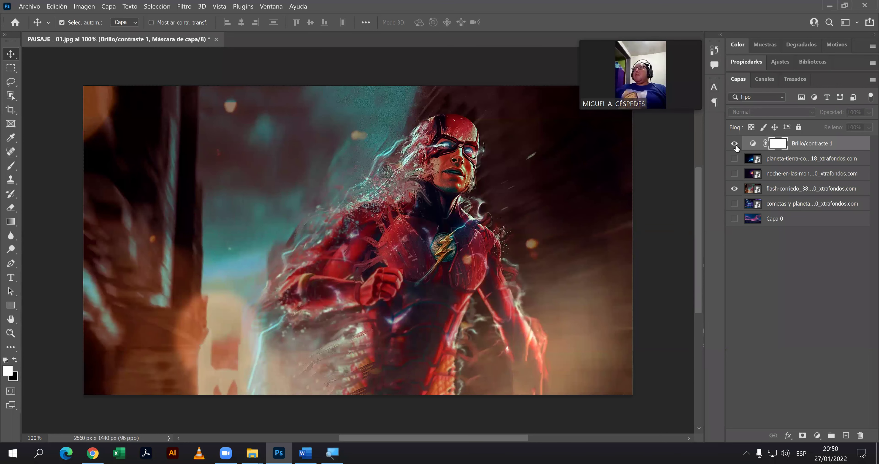
click(734, 143)
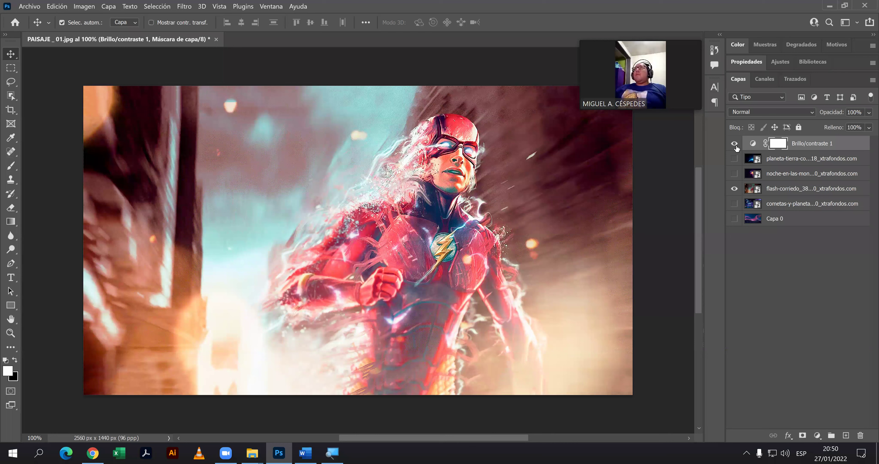
click(735, 146)
click(736, 147)
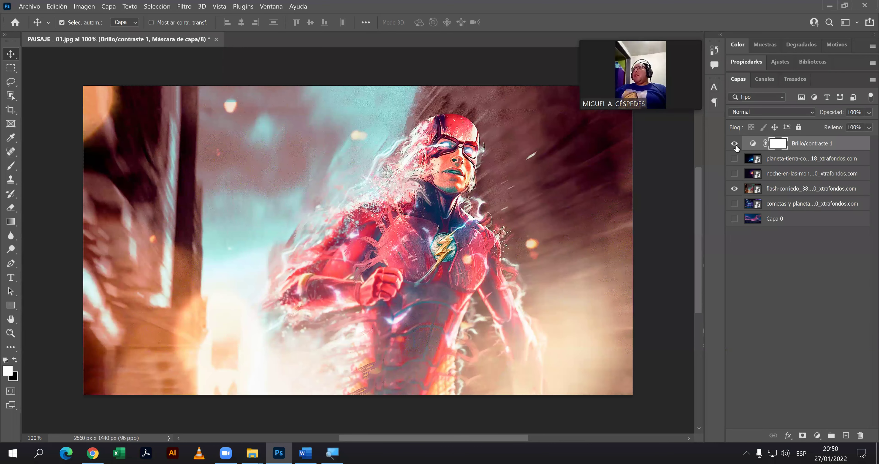
click(736, 146)
click(736, 146)
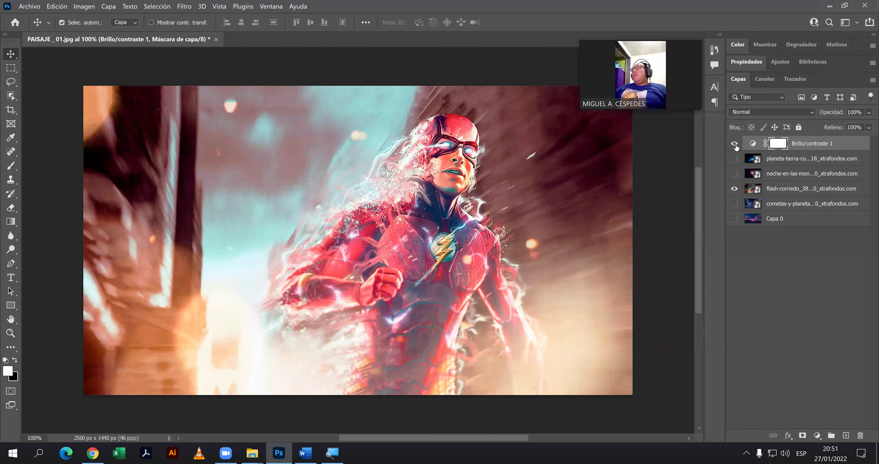
click(735, 146)
click(733, 189)
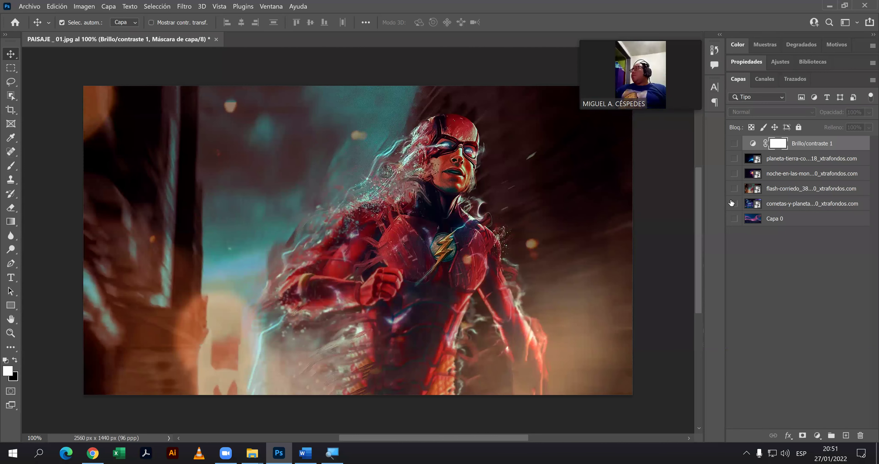
Compare the comets-and-city wallpaper with and without Brillo/contraste 1.
click(733, 145)
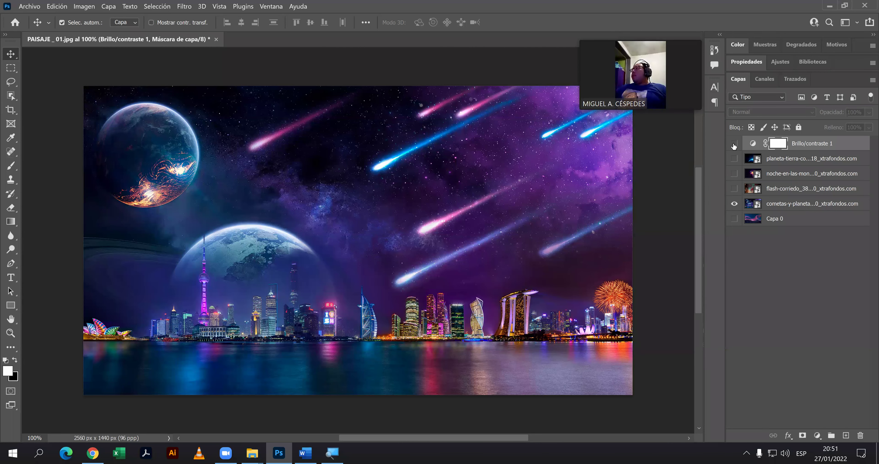
click(734, 144)
click(734, 145)
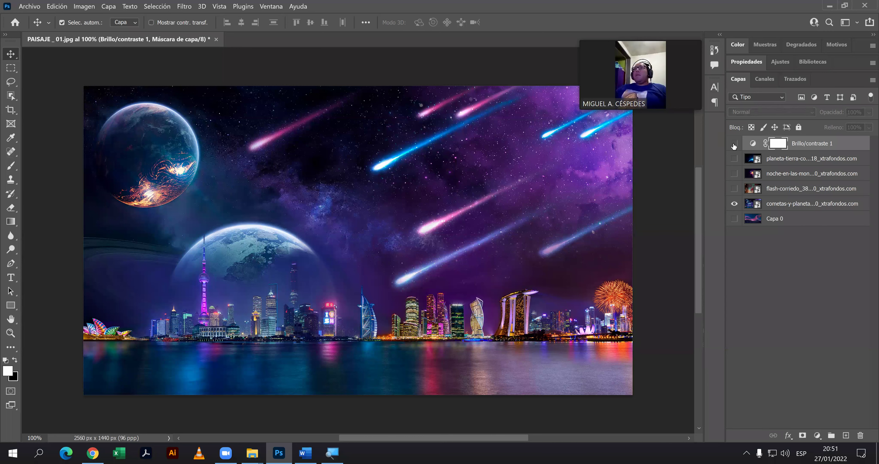
click(733, 144)
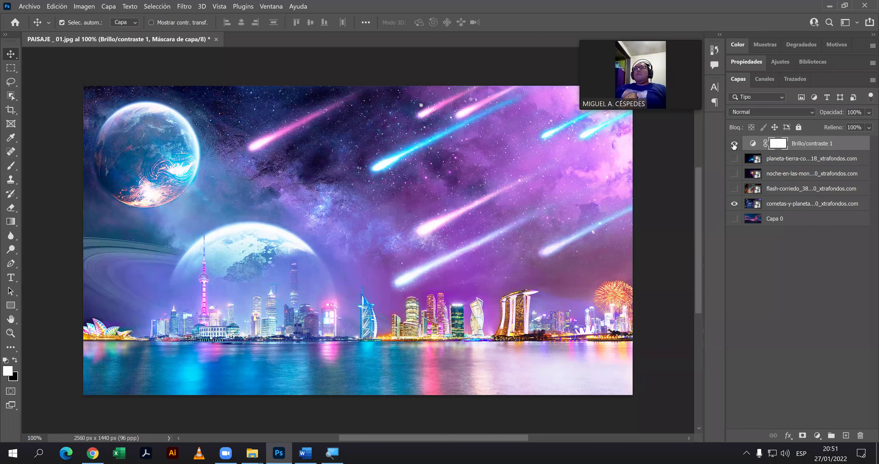
click(734, 144)
click(734, 145)
click(734, 144)
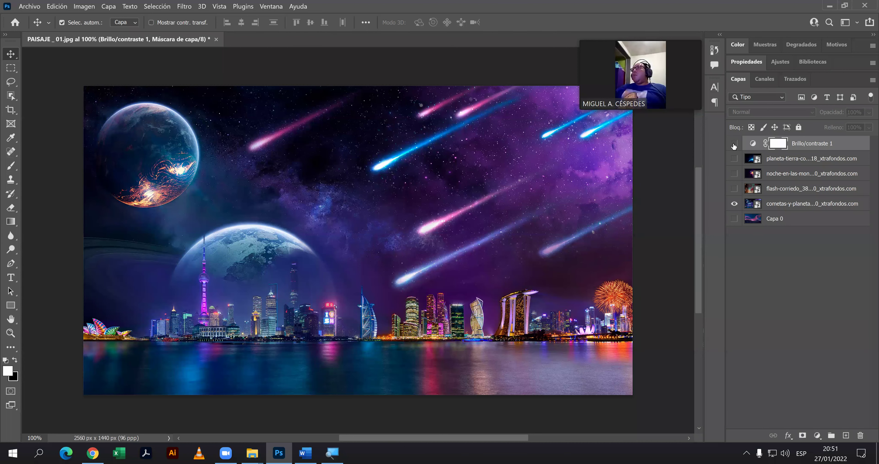
click(734, 144)
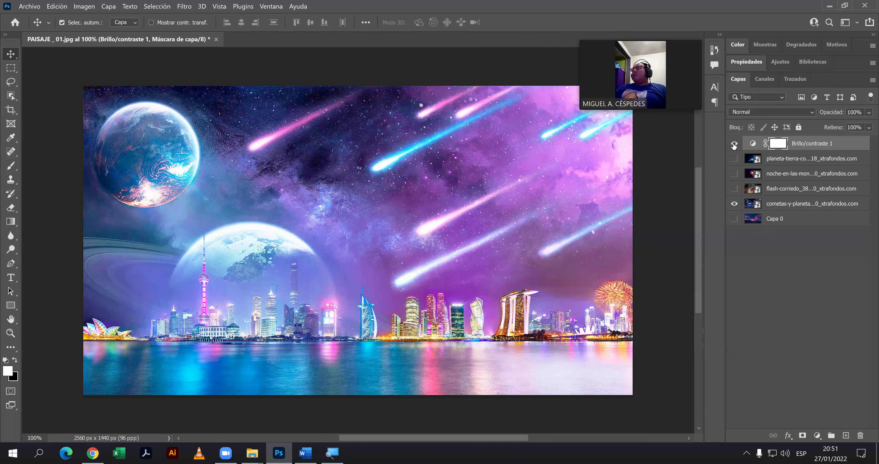
Leave only Capa 0 visible, with the comets wallpaper and Brillo/contraste 1 hidden.
click(734, 204)
click(733, 218)
click(733, 219)
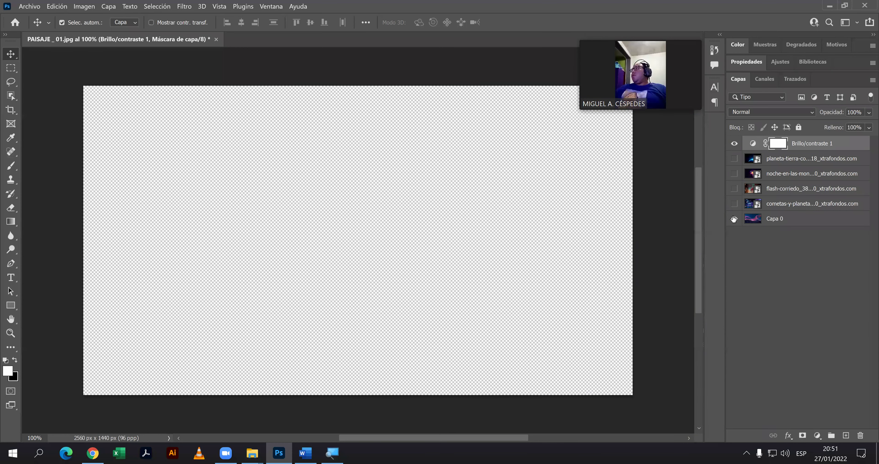
click(734, 219)
click(733, 217)
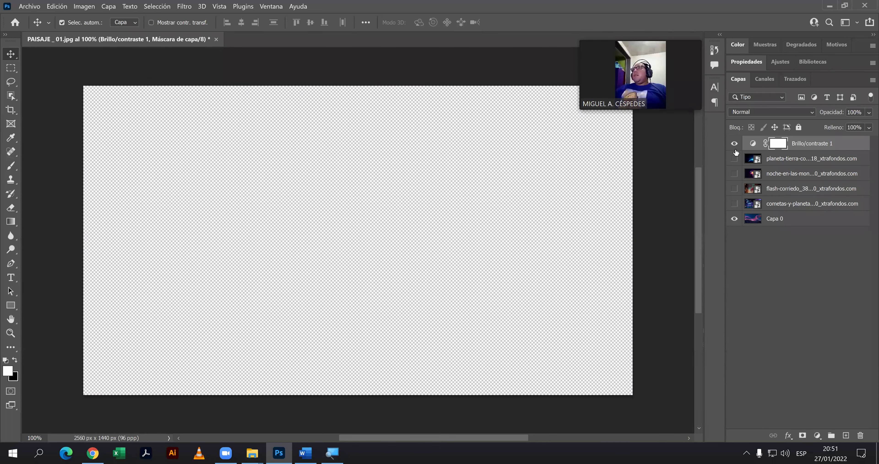
click(735, 144)
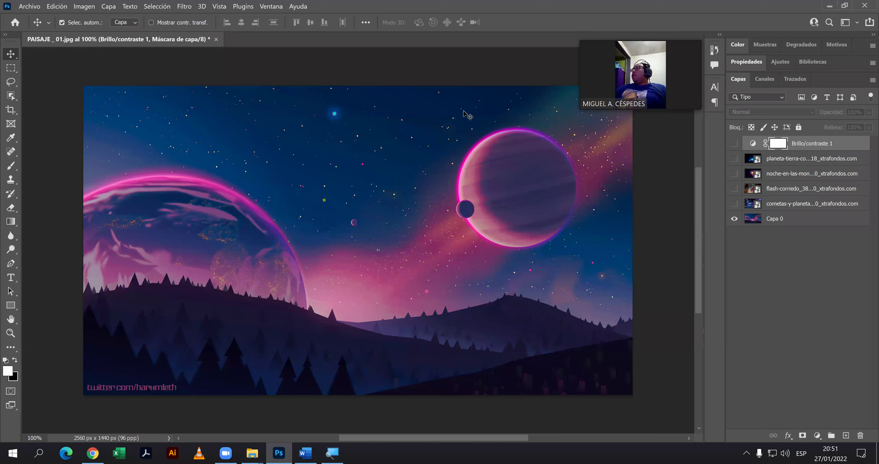
Add an Exposición adjustment layer, accepting the default name Exposición 1.
click(110, 7)
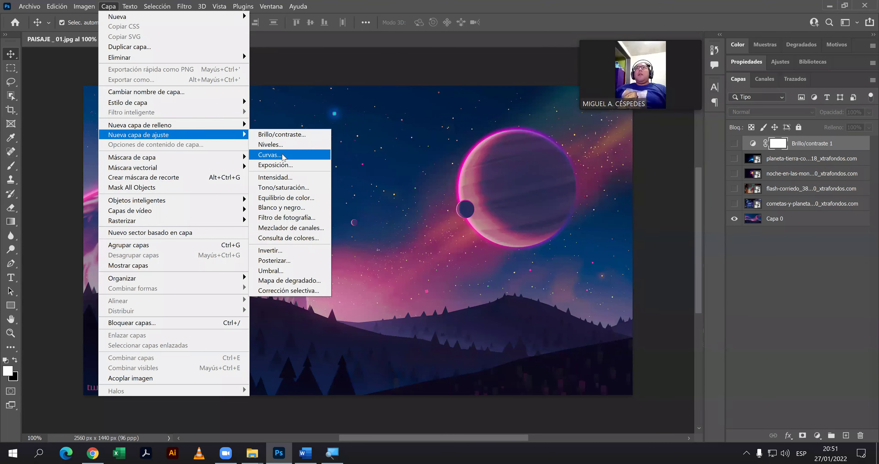
click(283, 165)
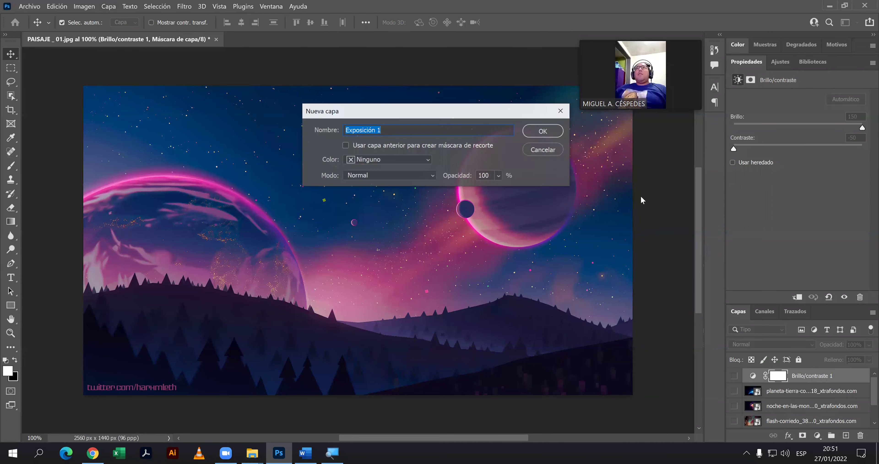
click(536, 133)
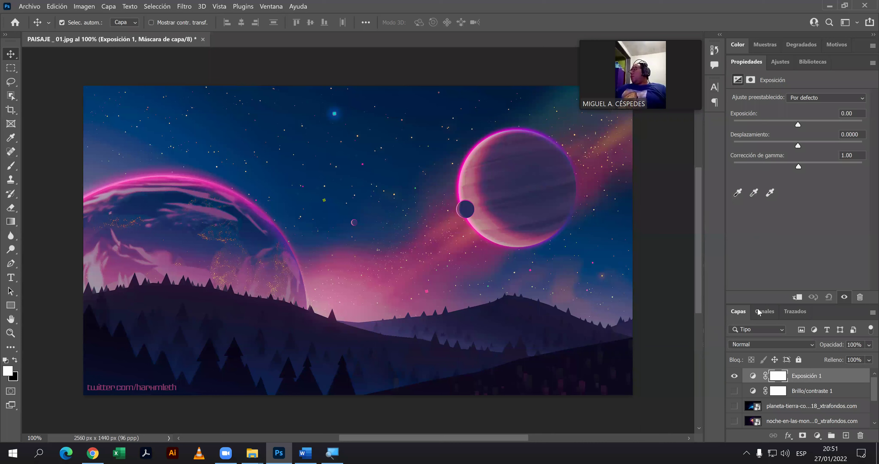
Set Exposición 1 to exposure 0.00, offset -0.0708 and gamma correction 0.63.
drag(760, 305, 752, 228)
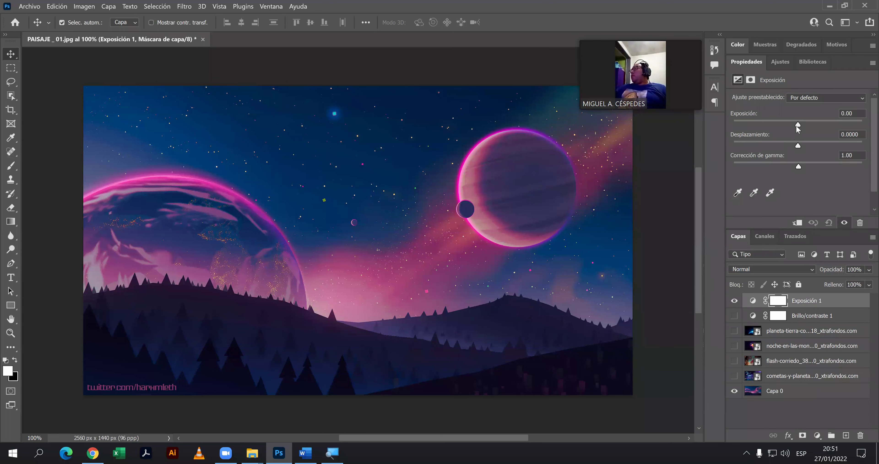
mouse_move(797, 125)
mouse_down()
mouse_move(852, 125)
mouse_move(763, 124)
mouse_move(815, 124)
mouse_move(784, 126)
mouse_move(810, 123)
mouse_move(797, 124)
mouse_up()
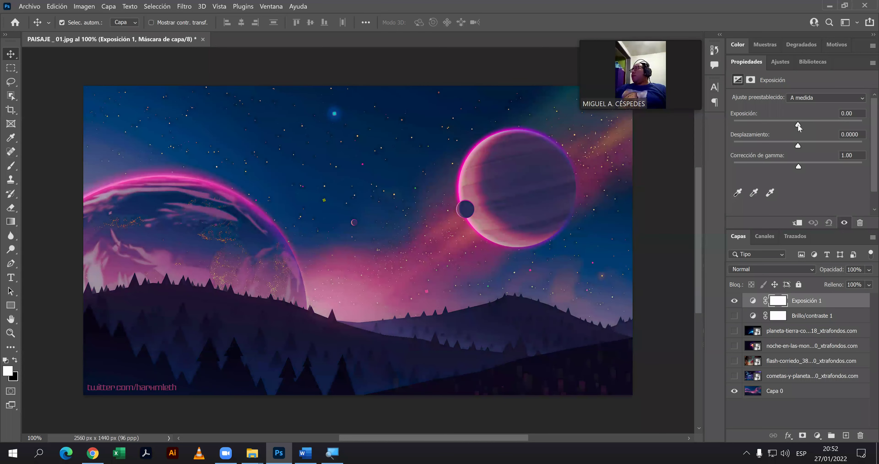
drag(798, 146, 789, 146)
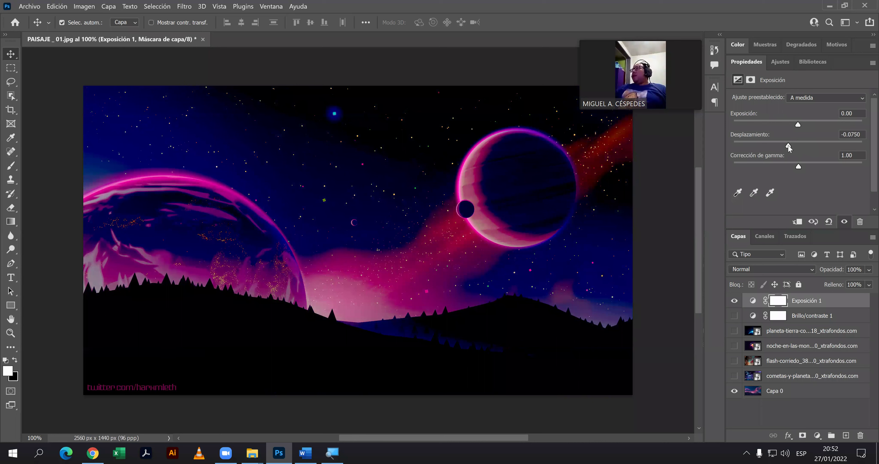
click(789, 145)
mouse_move(789, 145)
mouse_down()
mouse_move(776, 147)
mouse_move(798, 146)
mouse_up()
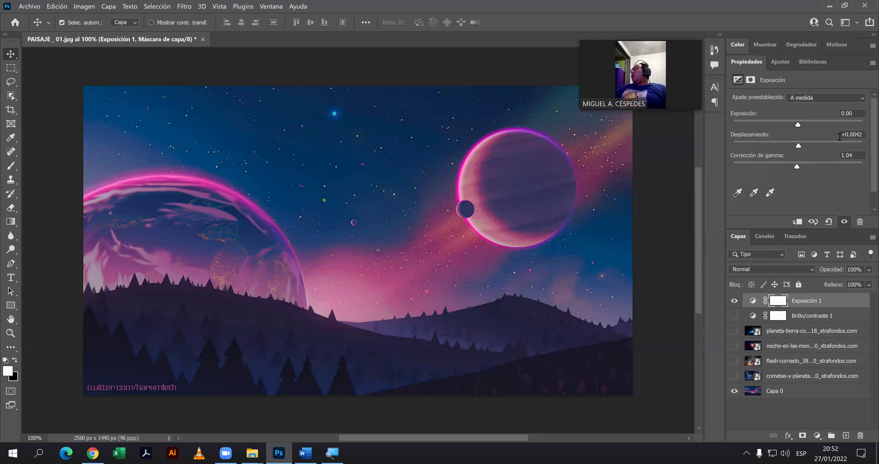
drag(840, 135, 870, 136)
text(0)
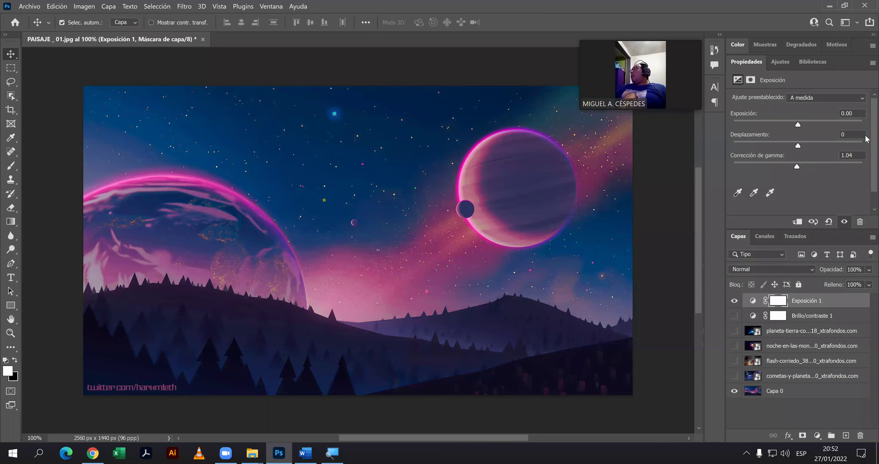
mouse_move(796, 166)
mouse_down()
mouse_move(783, 167)
mouse_move(814, 166)
mouse_up()
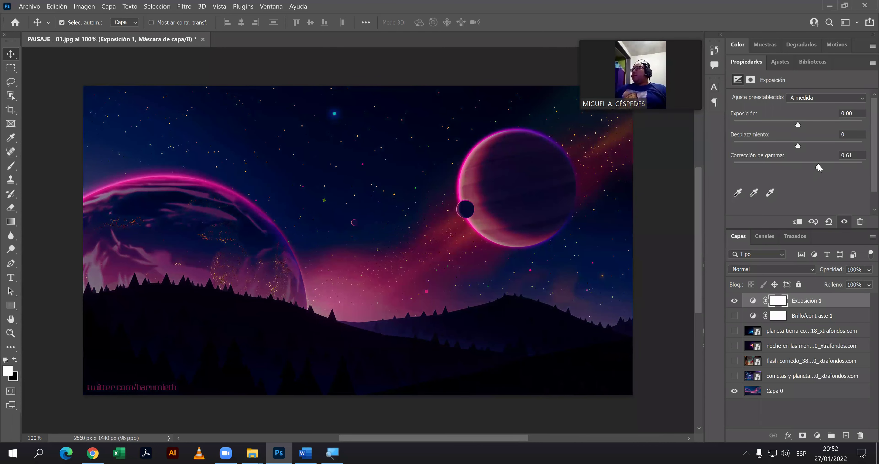
mouse_move(819, 167)
mouse_down()
mouse_move(793, 146)
mouse_move(808, 146)
mouse_move(789, 147)
mouse_up()
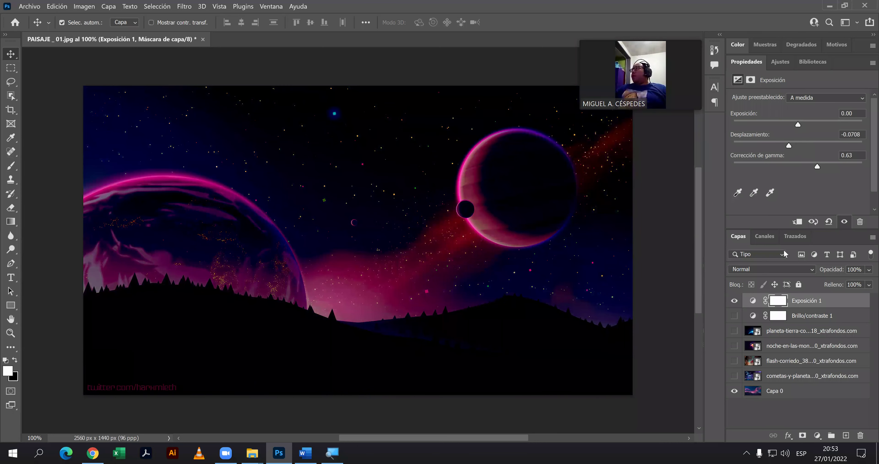
Preview the comets, Flash, night mountains and Earth wallpapers in turn, then hide everything including Exposición 1.
click(734, 390)
click(735, 377)
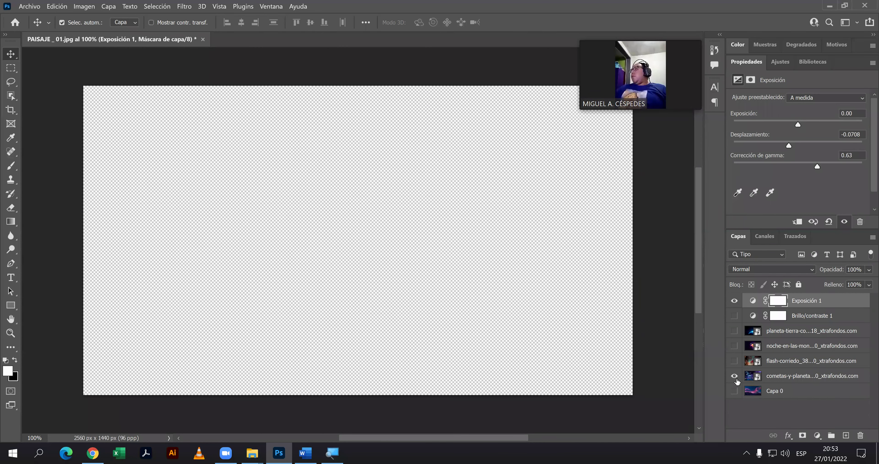
click(734, 376)
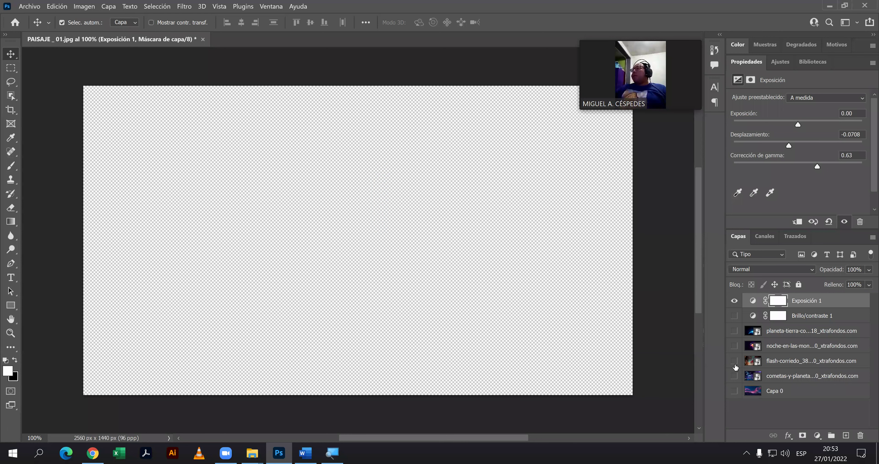
click(734, 363)
click(735, 362)
click(734, 346)
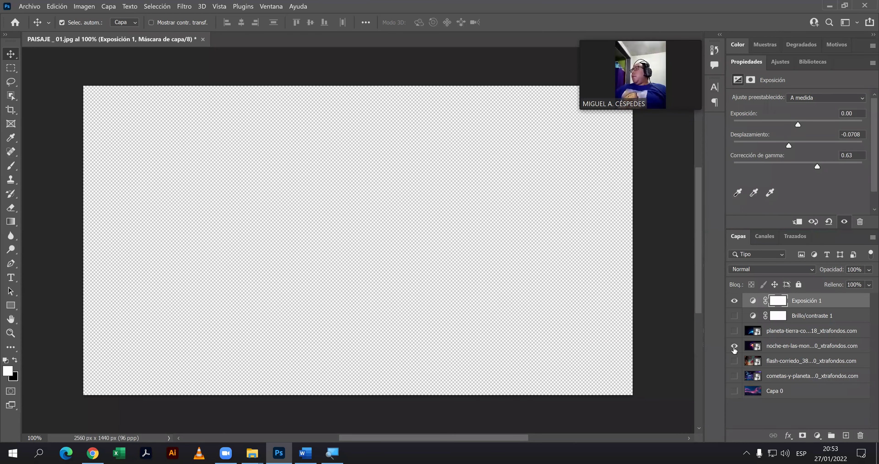
click(735, 346)
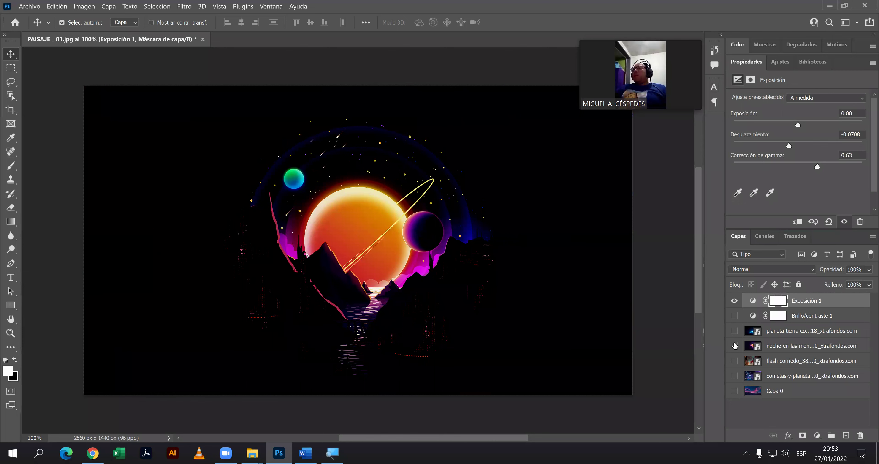
click(735, 330)
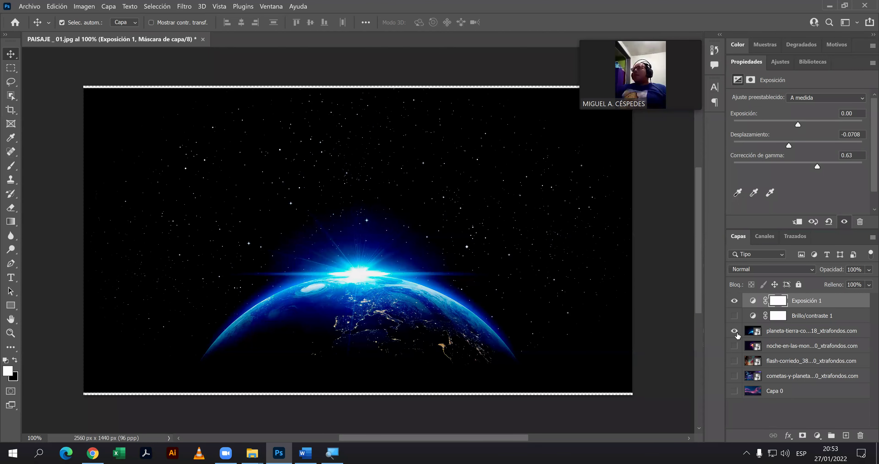
click(735, 330)
click(735, 300)
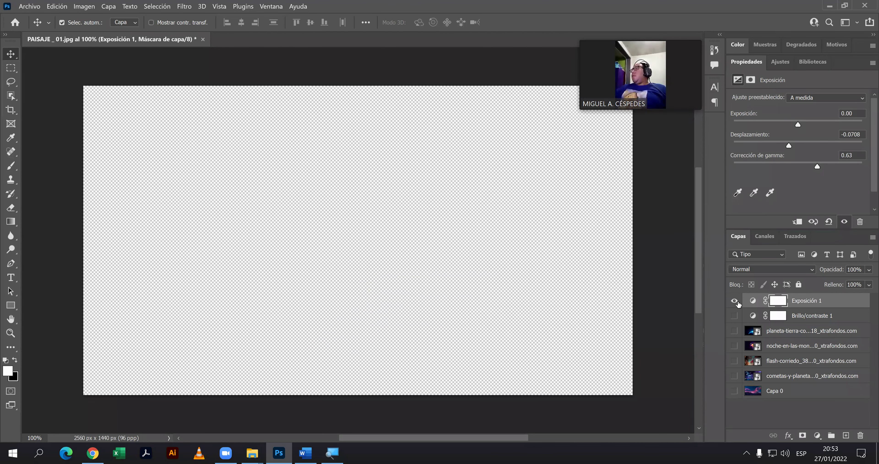
Add an Invertir 1 adjustment layer and show Capa 0 beneath it.
click(109, 6)
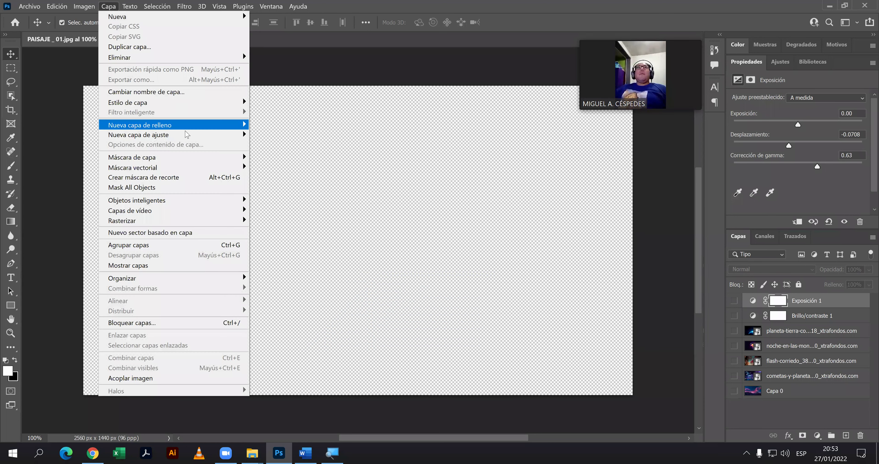
mouse_move(172, 135)
click(296, 250)
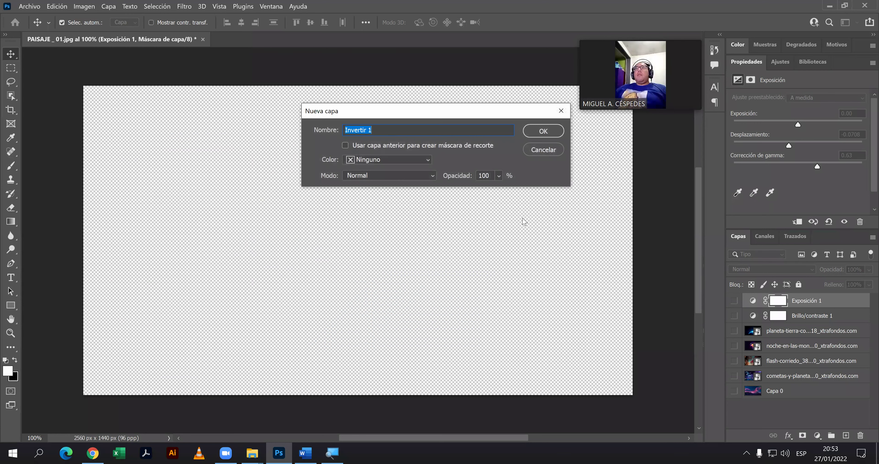
click(542, 131)
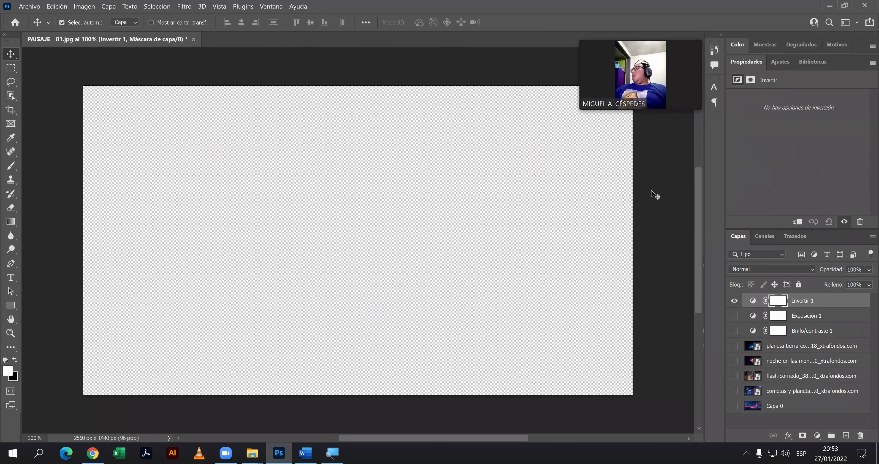
click(734, 406)
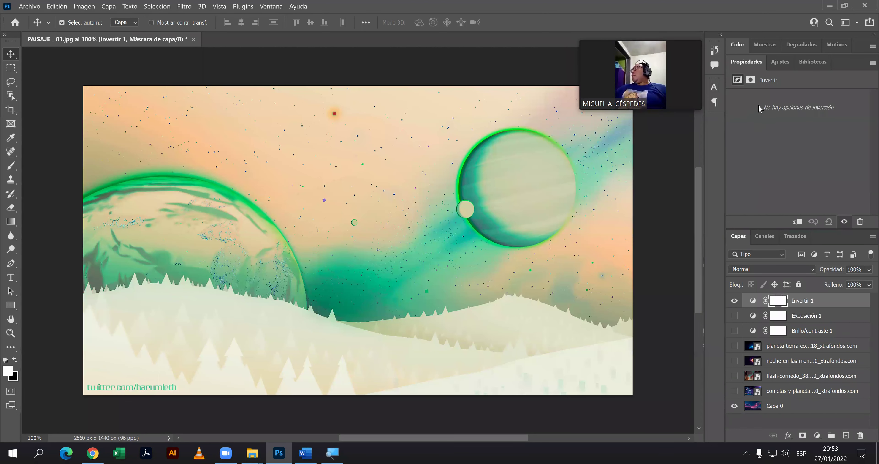
Inspect the Invertir 1 mask settings and adjust the mask feather.
click(750, 80)
click(737, 80)
click(750, 80)
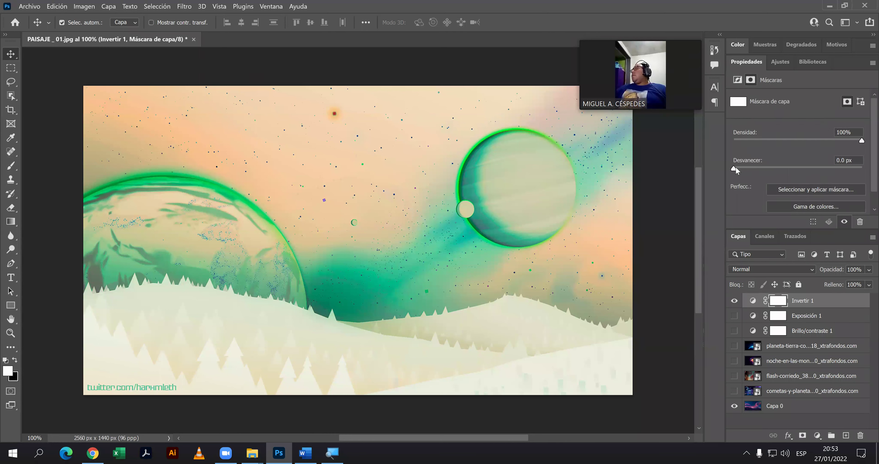
mouse_move(735, 168)
mouse_down()
mouse_move(815, 168)
mouse_move(726, 170)
mouse_up()
Preview the comets, Flash and night mountains wallpapers inverted, ending with only planeta-tierra shown.
click(734, 406)
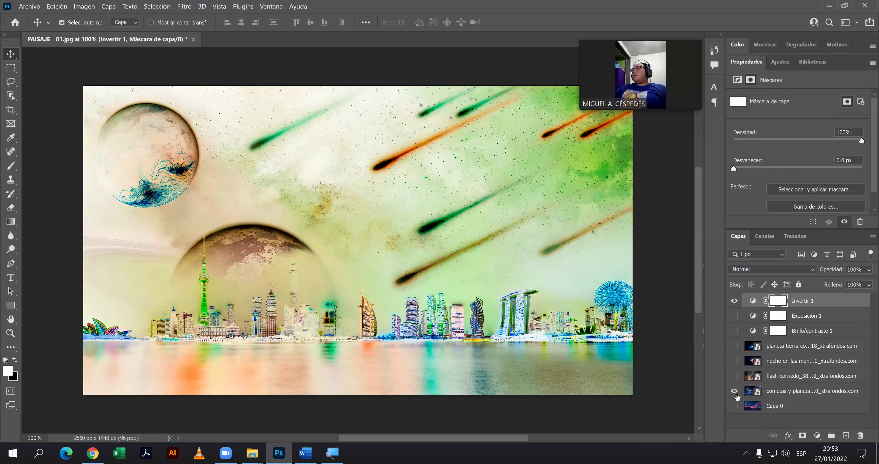
click(735, 391)
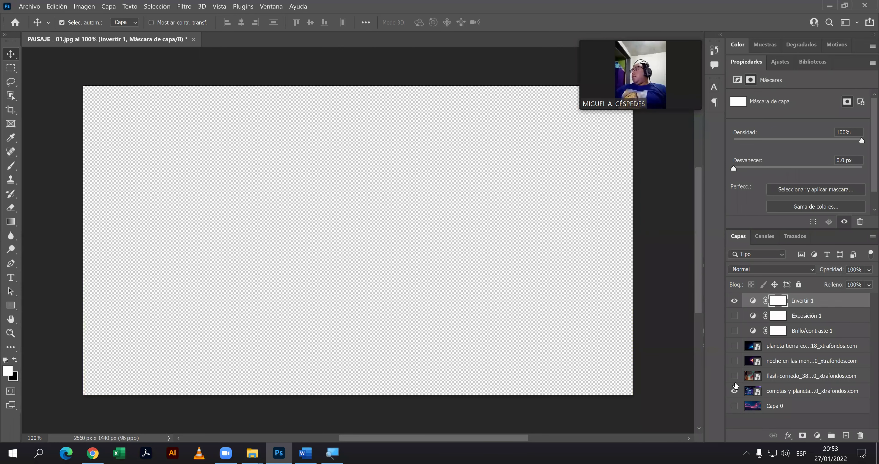
click(734, 390)
click(735, 391)
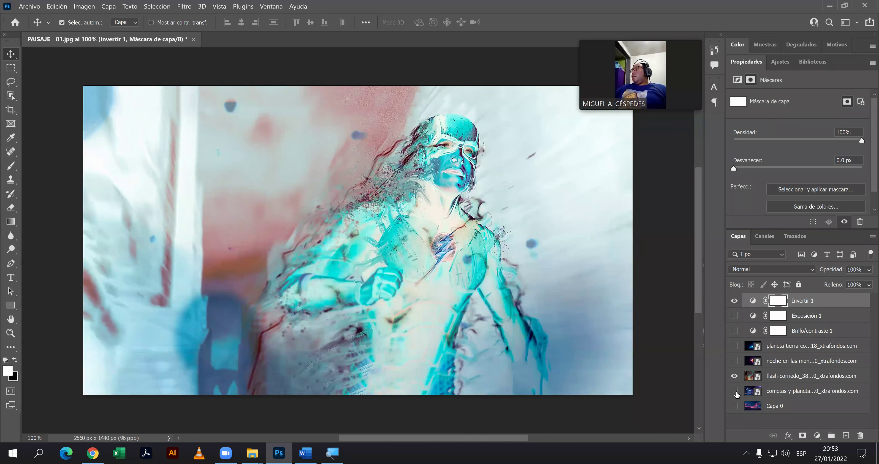
click(733, 373)
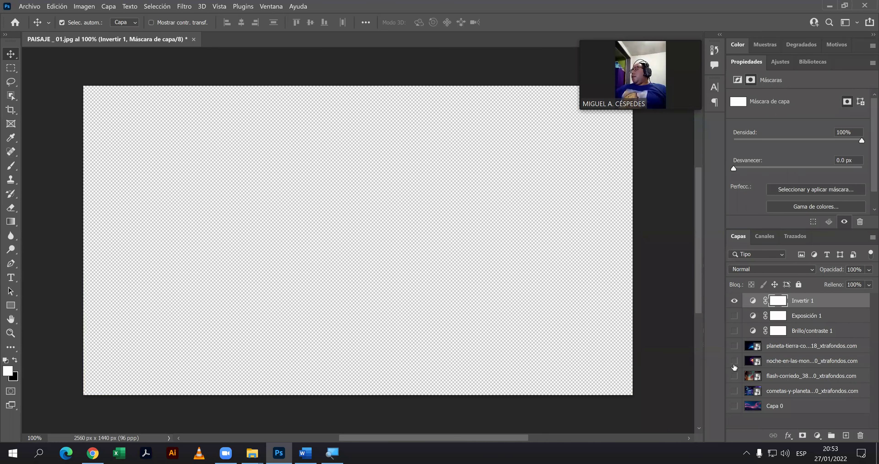
click(734, 364)
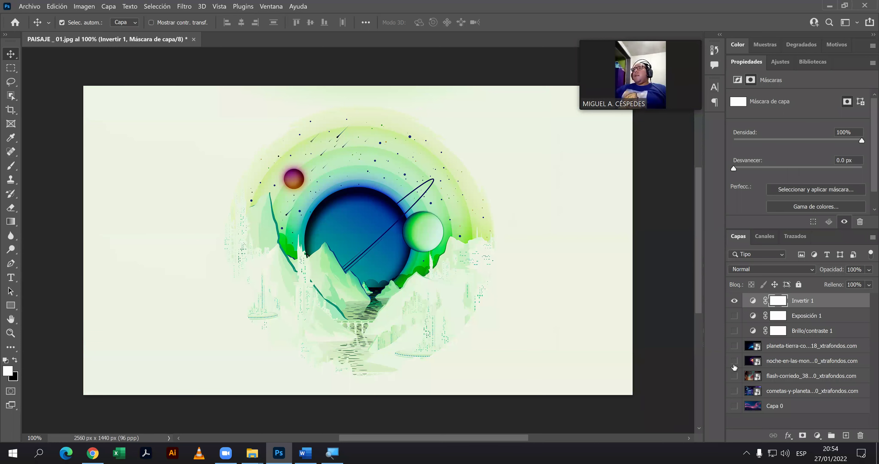
click(735, 360)
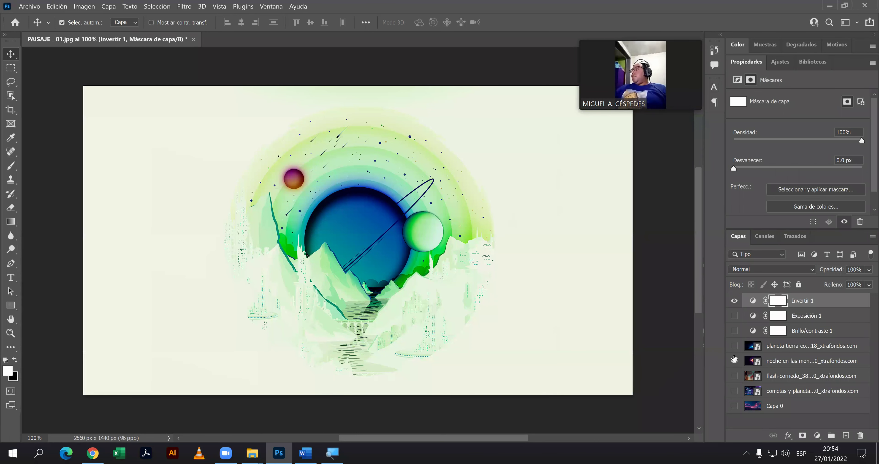
click(734, 360)
click(734, 346)
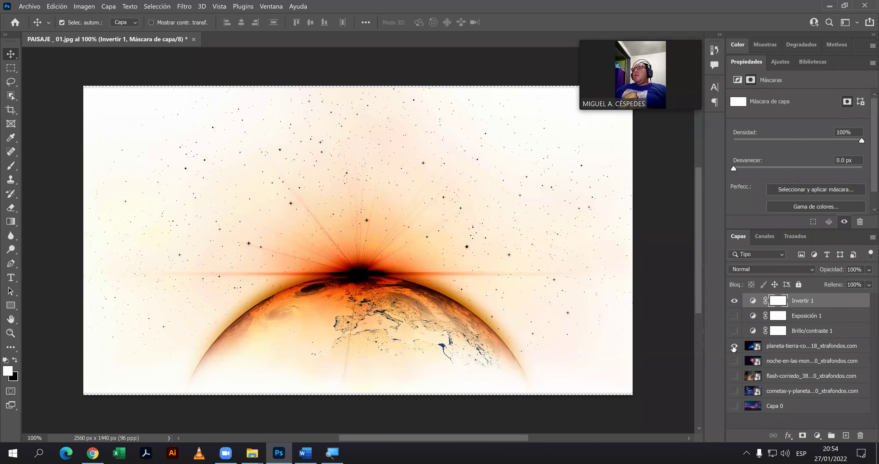
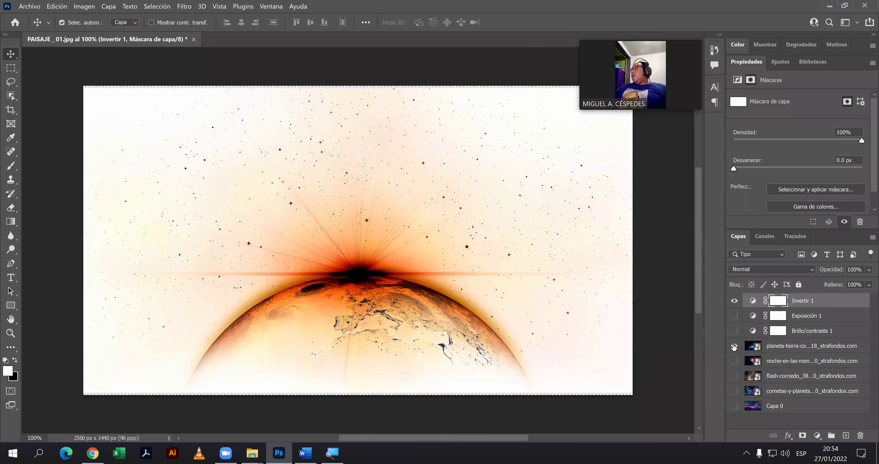
Hide planeta-tierra and Invertir 1, then add a Threshold adjustment layer named Umbral 1.
click(734, 346)
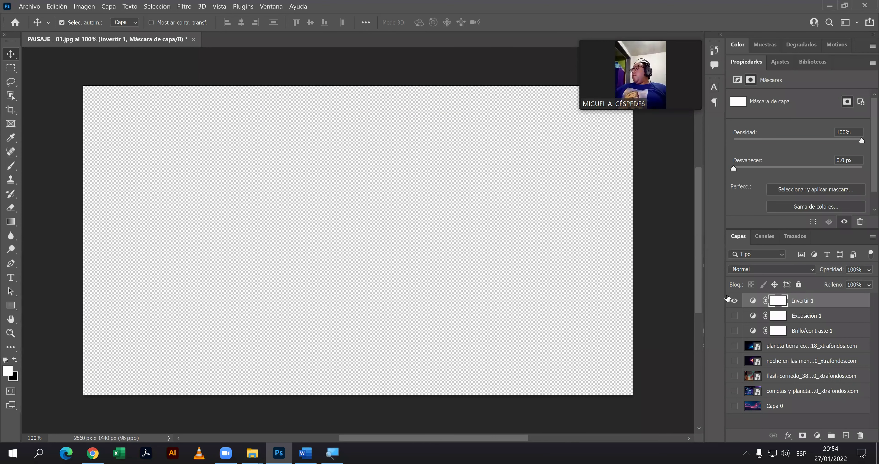
click(734, 301)
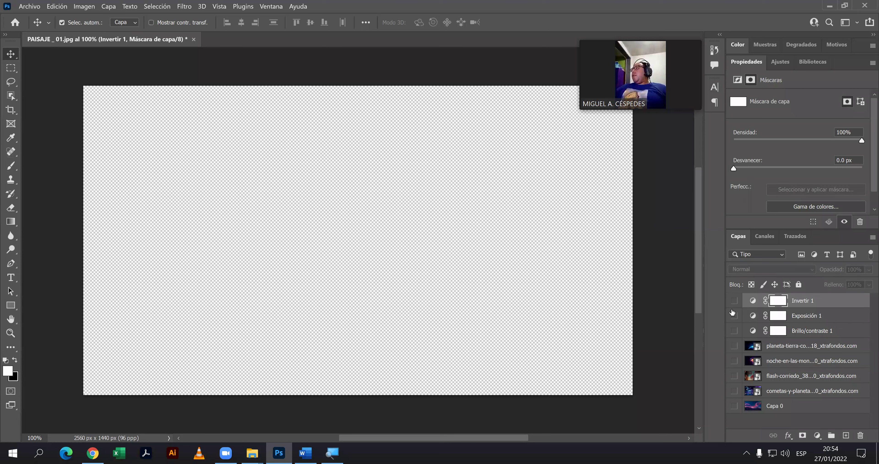
click(108, 7)
mouse_move(172, 134)
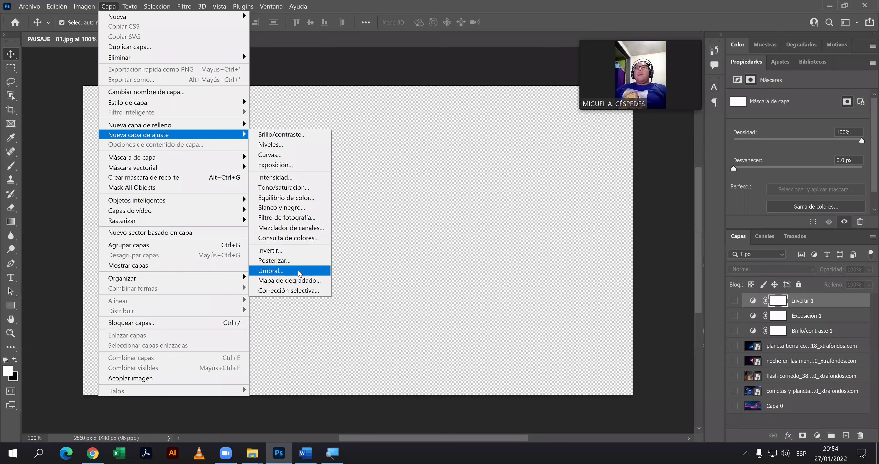
click(299, 272)
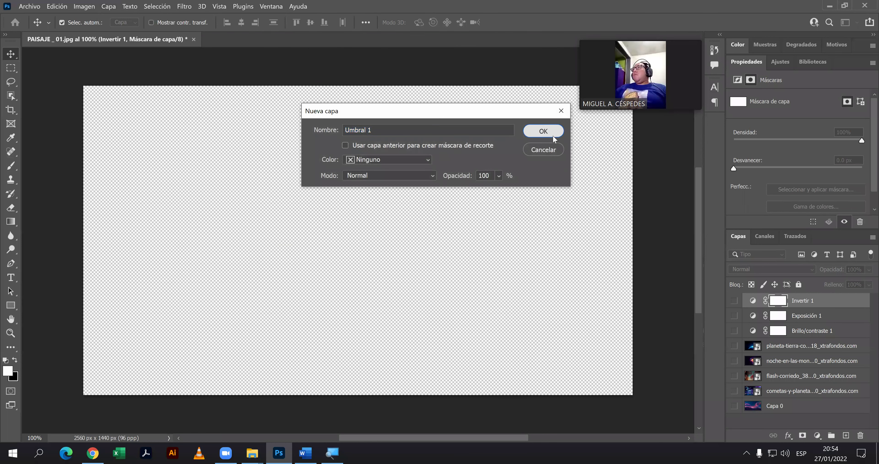
click(543, 131)
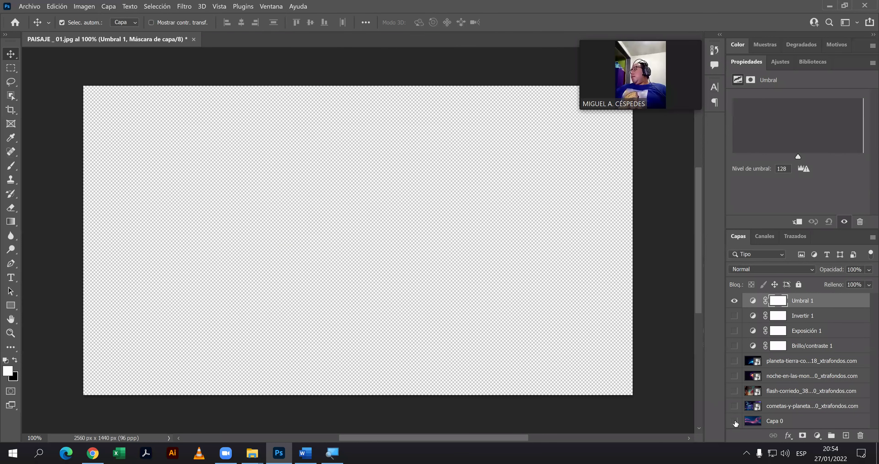
Preview the threshold over Capa 0, the comets, flash, night mountains and earth images in turn.
click(734, 421)
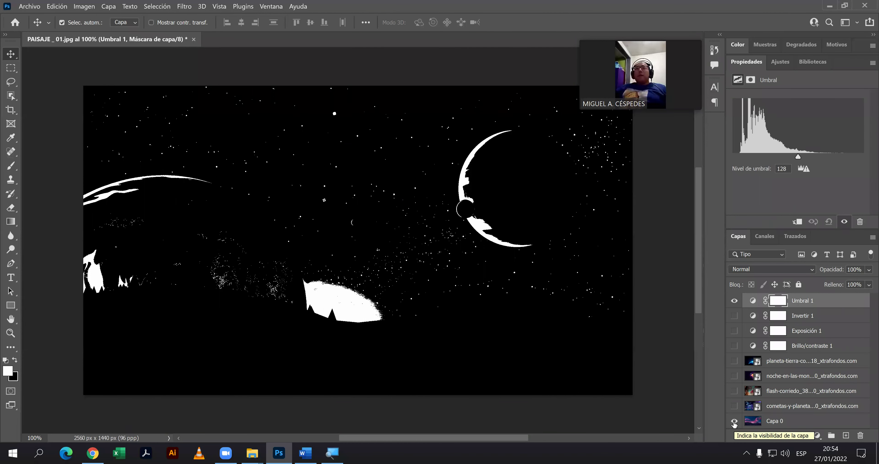
click(734, 421)
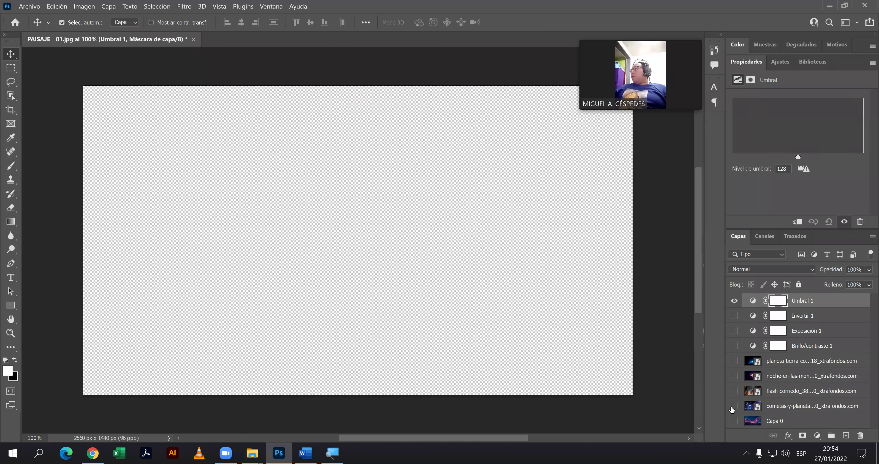
click(734, 406)
click(734, 406)
click(734, 391)
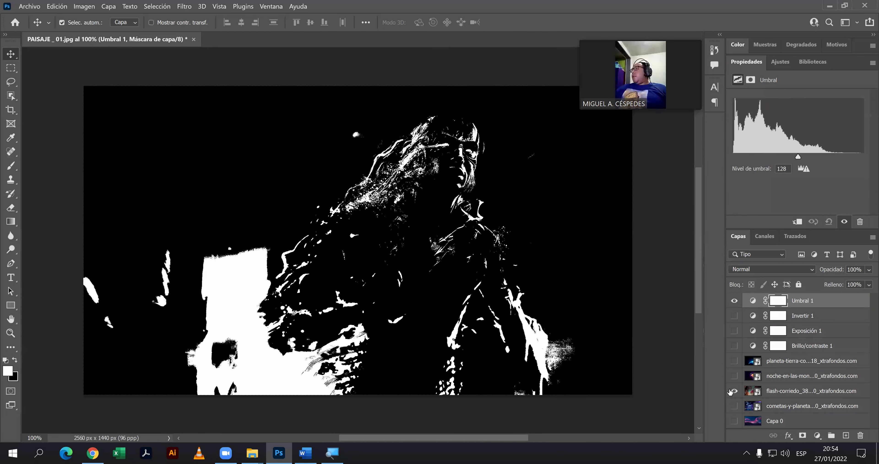
click(734, 391)
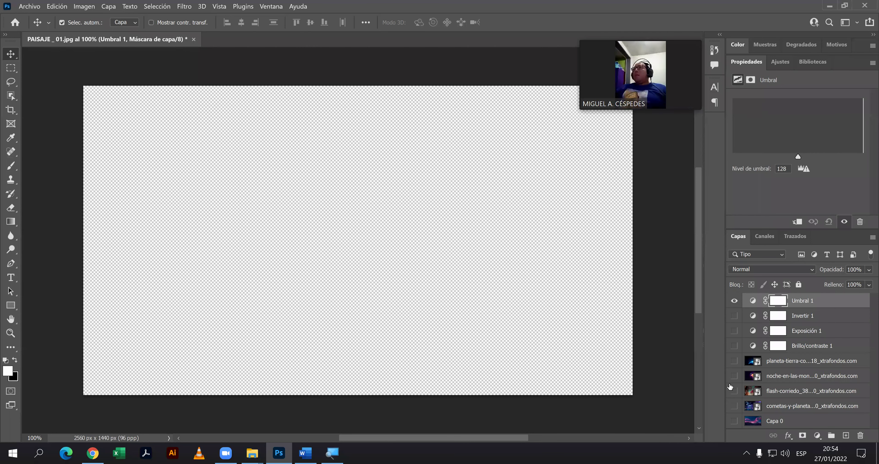
click(734, 376)
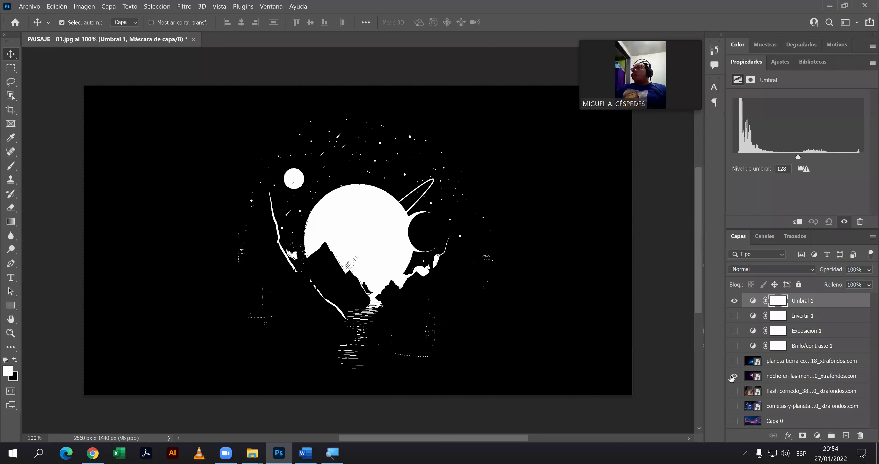
click(733, 374)
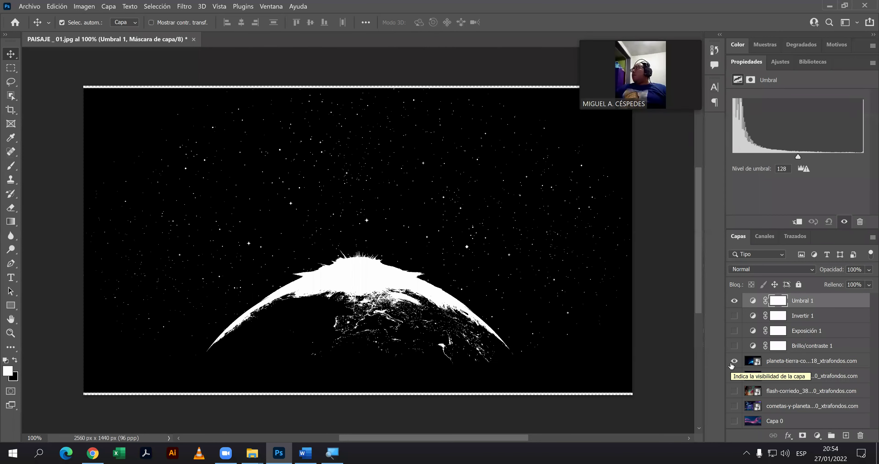
click(734, 361)
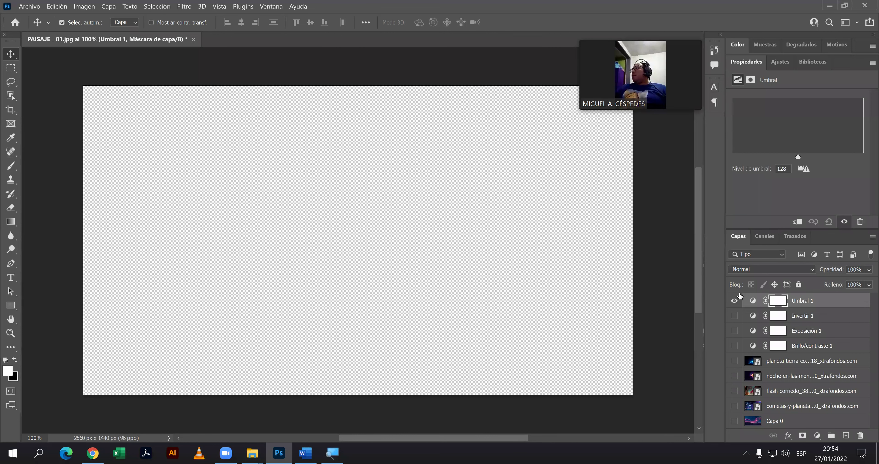
Show the flash-corrido image under Umbral 1, rendered black and white at level 128.
click(734, 301)
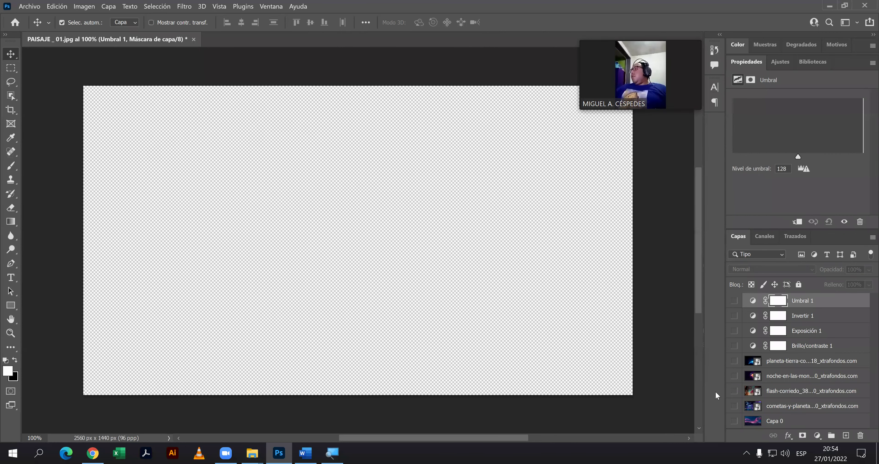
click(733, 390)
click(733, 300)
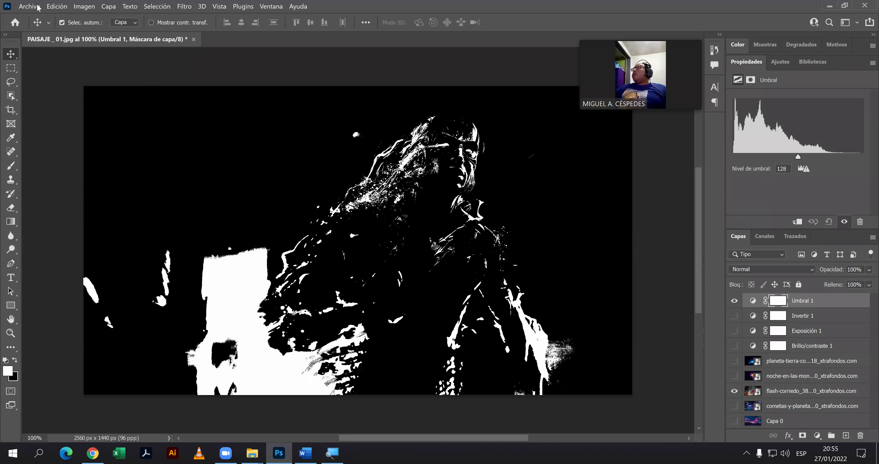
Start Save As to the computer, then bring up the Word lesson notes.
click(29, 6)
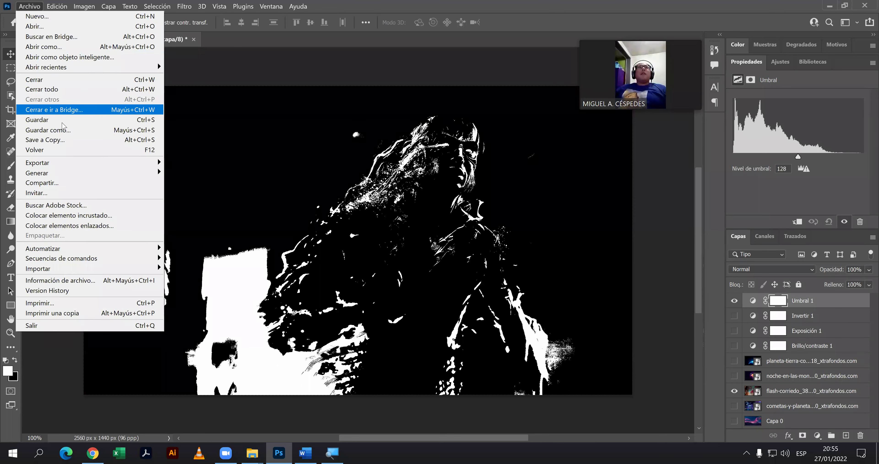
click(48, 130)
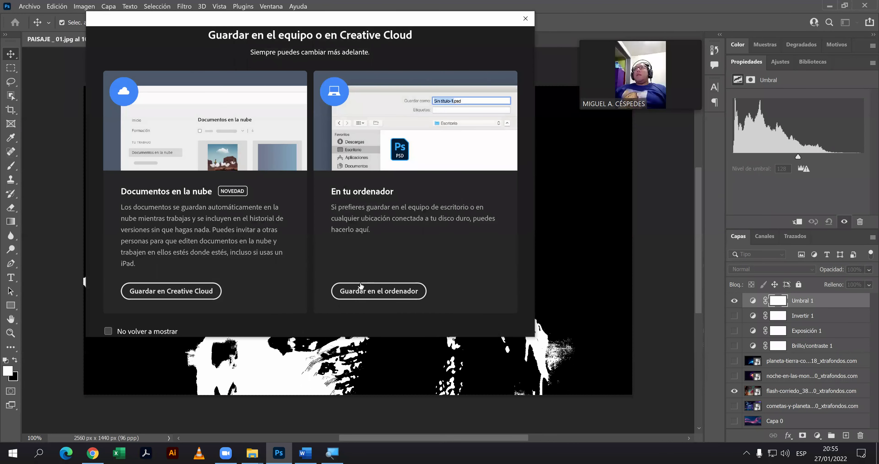
key(Return)
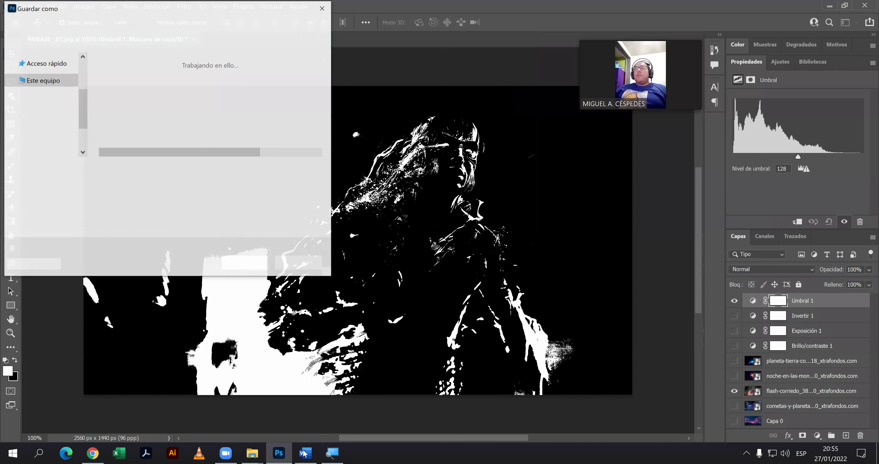
click(306, 454)
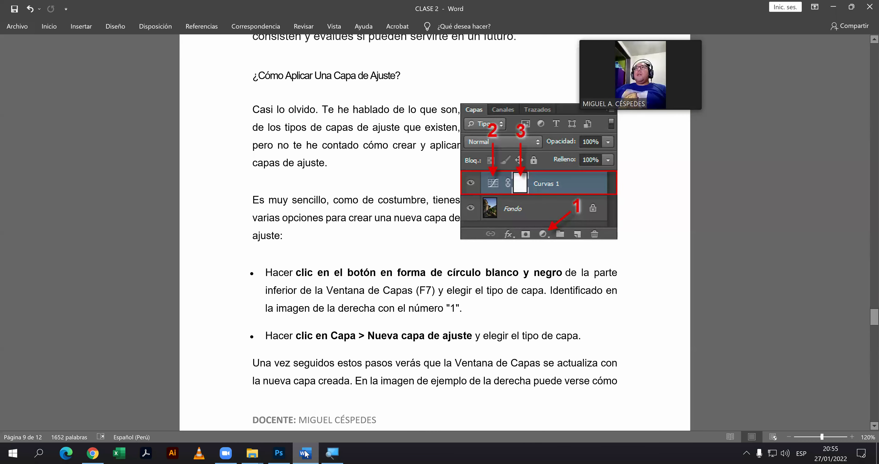
mouse_move(281, 91)
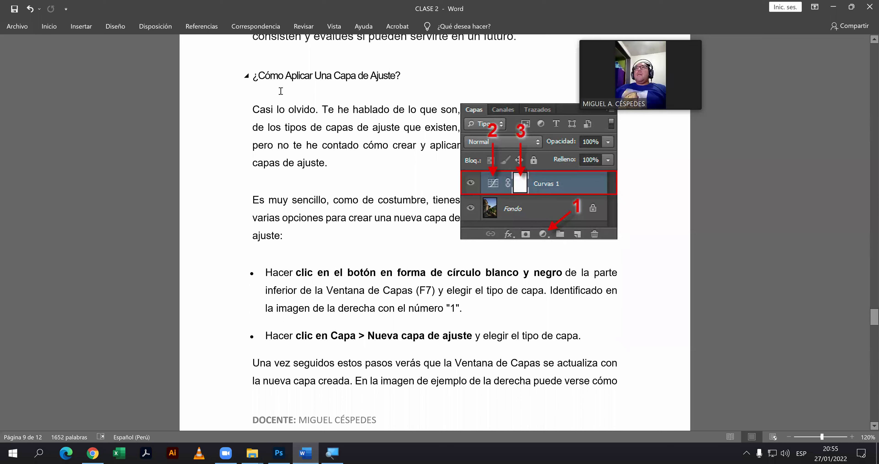
Copy the heading 'Aplicar Una Capa de Ajuste' from the Word lesson.
drag(304, 74, 383, 76)
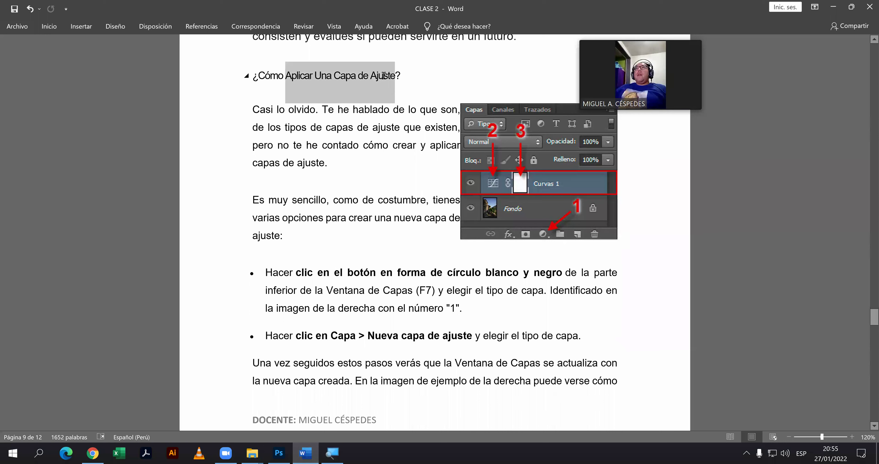
right_click(385, 78)
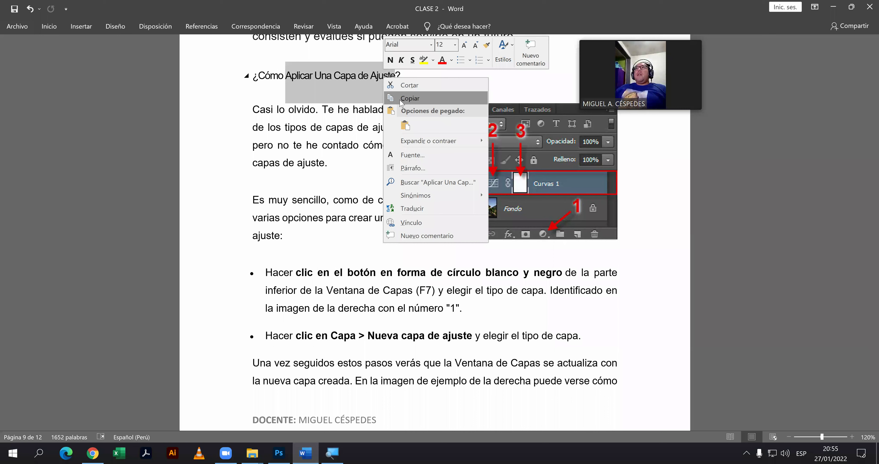
click(410, 99)
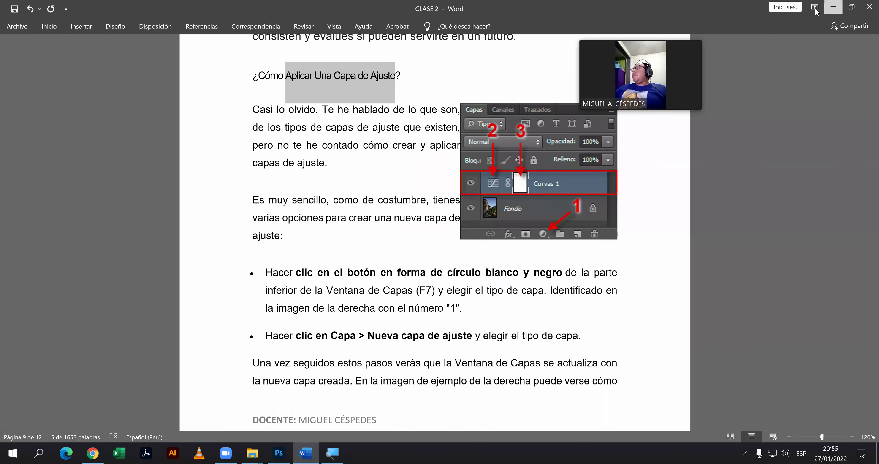
Save the file as EJEMPLO_02.psd inside the EJERCICIO_02 folder.
key(alt+Tab)
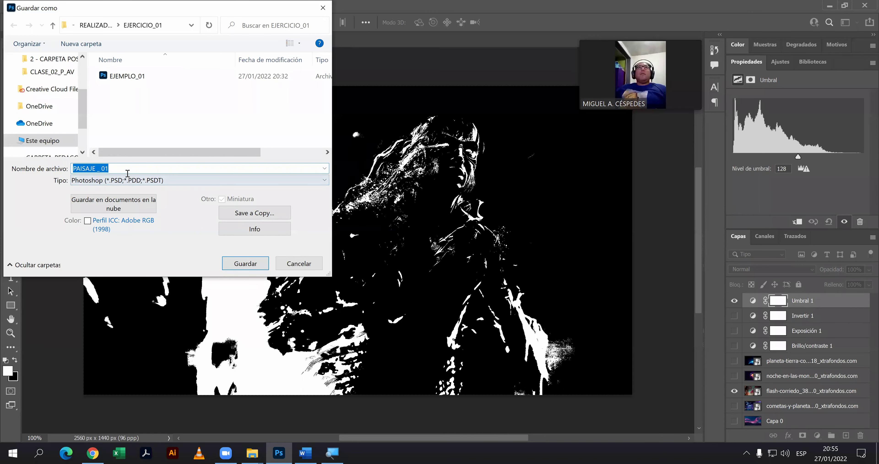
click(144, 82)
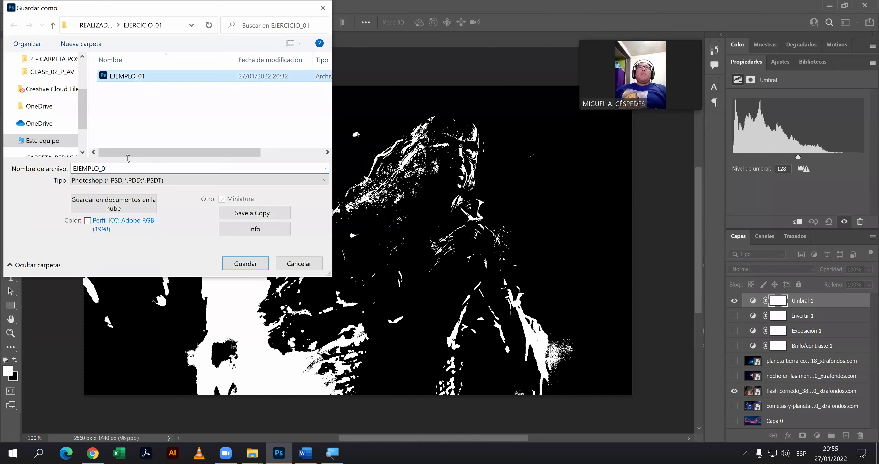
double_click(123, 167)
click(123, 167)
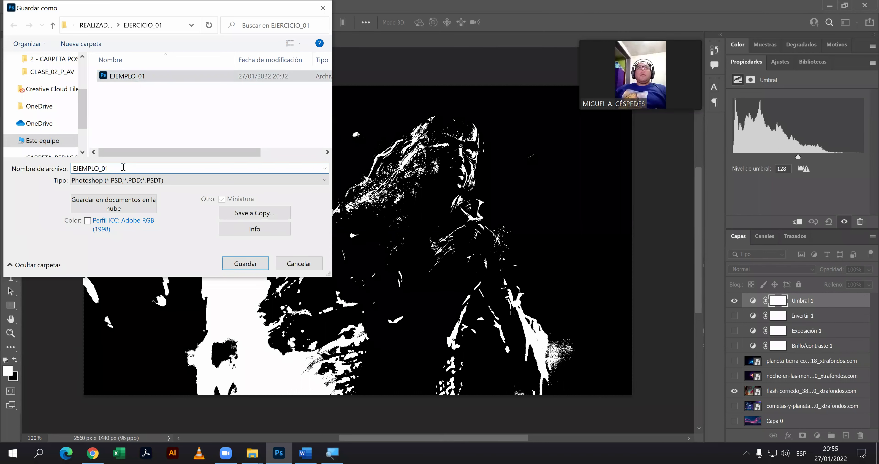
key(BackSpace)
text(2)
click(96, 25)
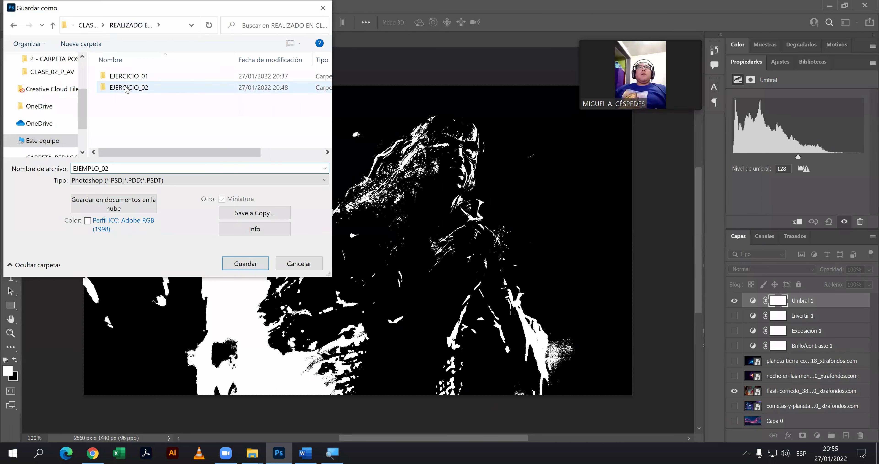
double_click(125, 88)
click(255, 264)
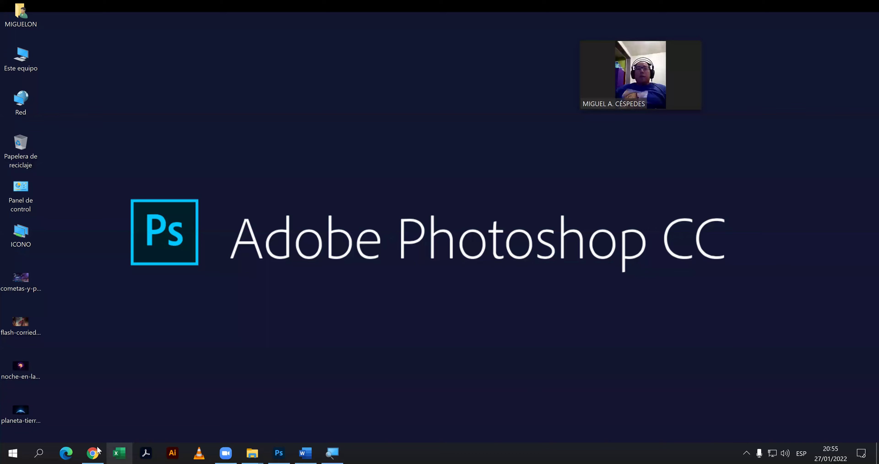
click(92, 452)
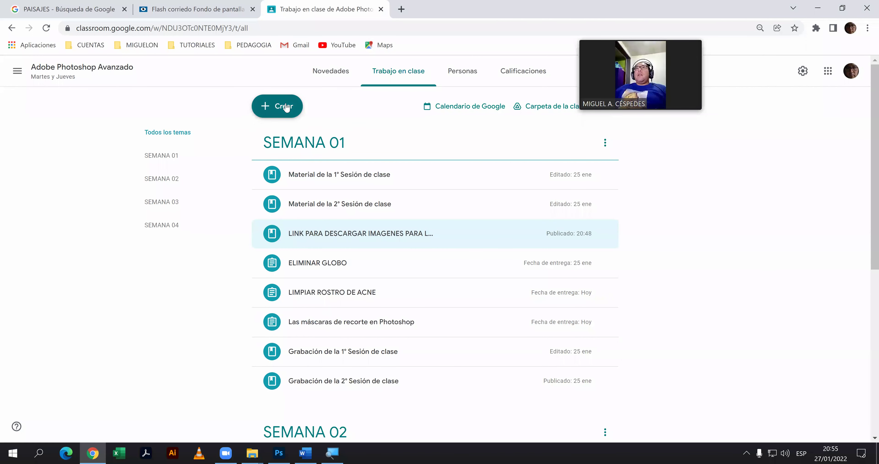
Create a new assignment titled 'Aplicar Una Capa de Ajuste' by pasting the heading.
click(287, 108)
click(303, 138)
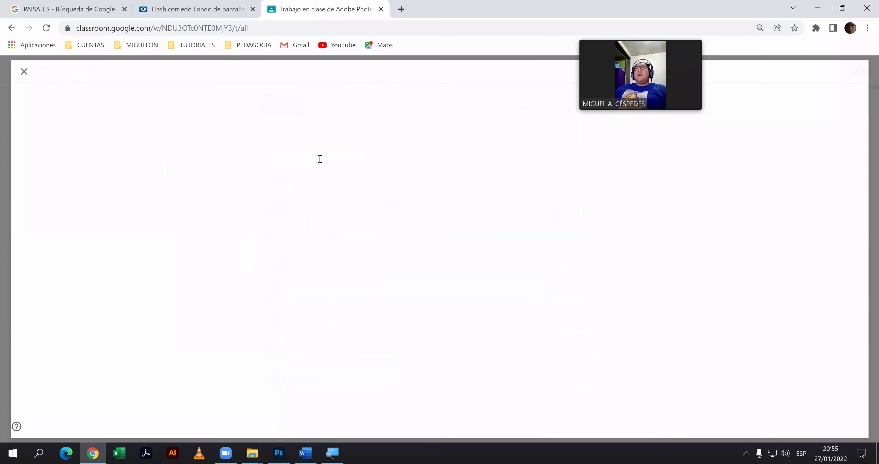
right_click(261, 110)
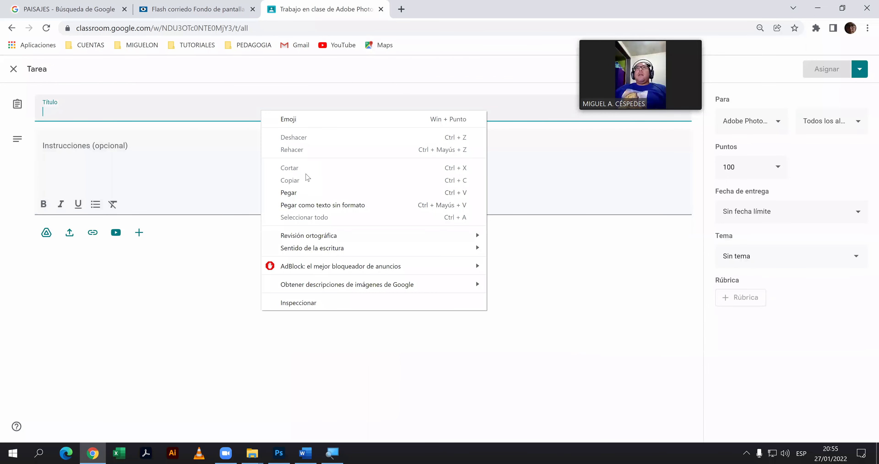
click(297, 192)
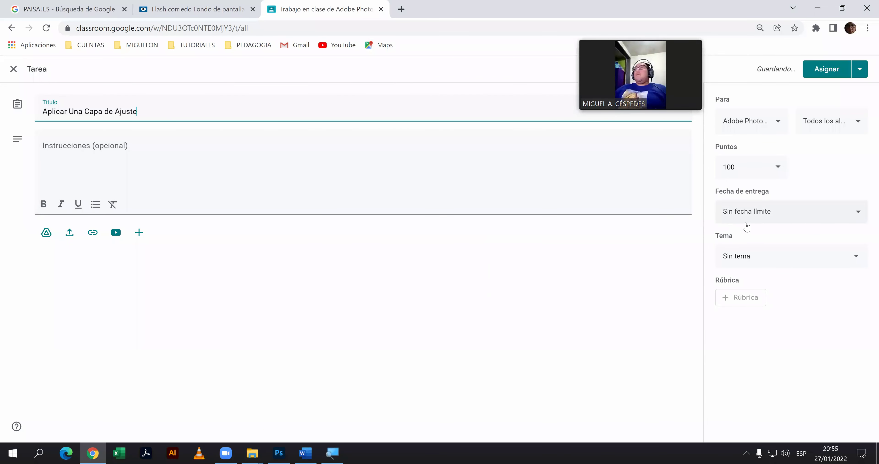
Set the due date to today, 27 January, and the topic to SEMANA 01.
click(756, 220)
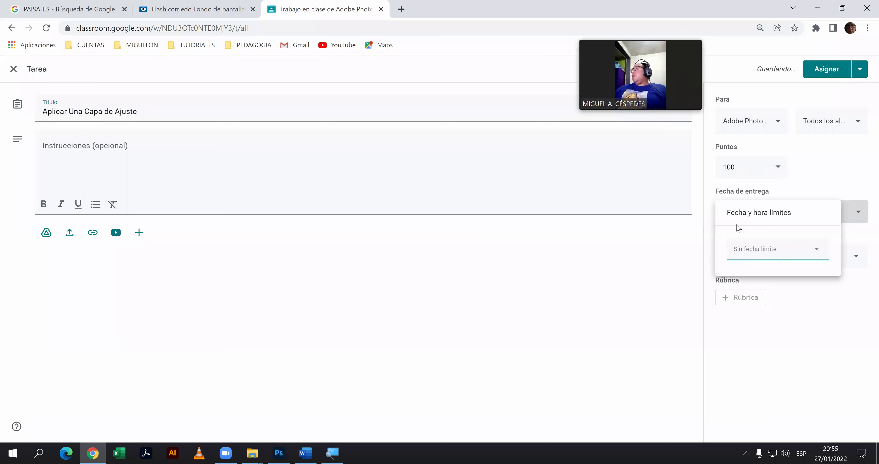
click(770, 251)
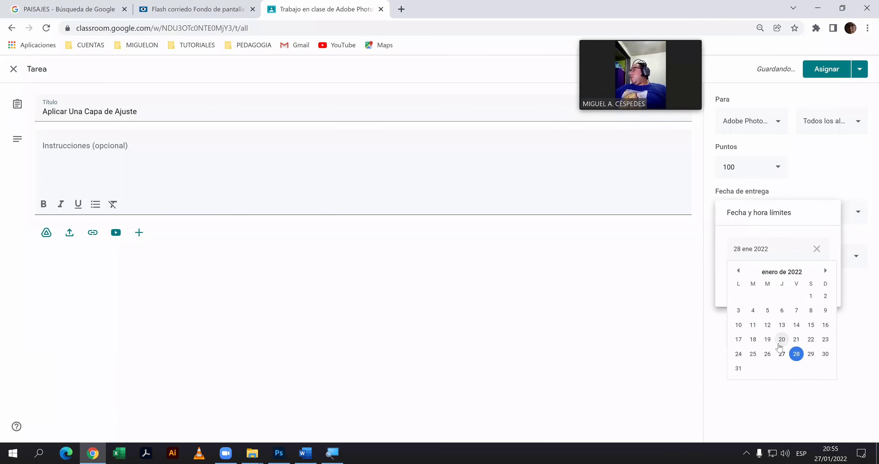
click(781, 354)
click(778, 367)
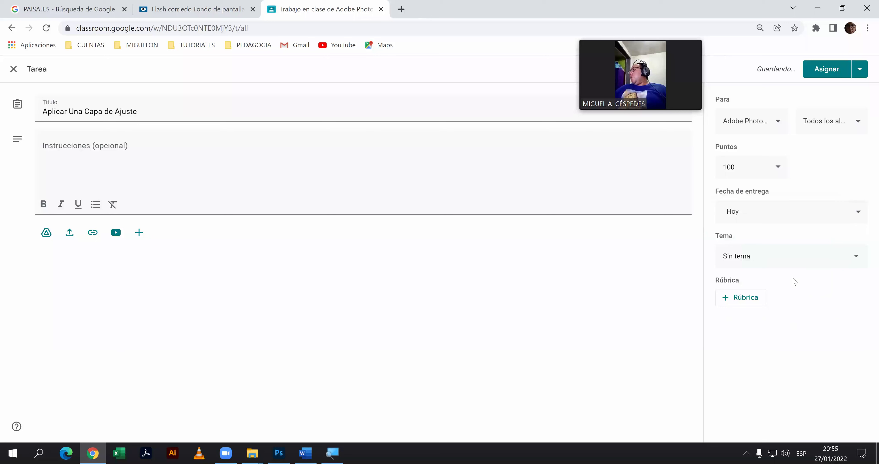
click(794, 265)
click(769, 311)
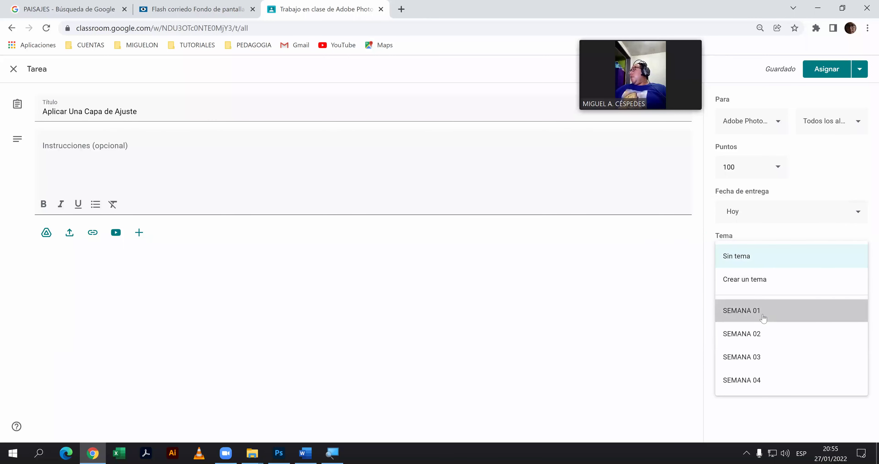
Reuse the 'Las máscaras de recorte en Photoshop' rubric and set points to 20.
click(761, 306)
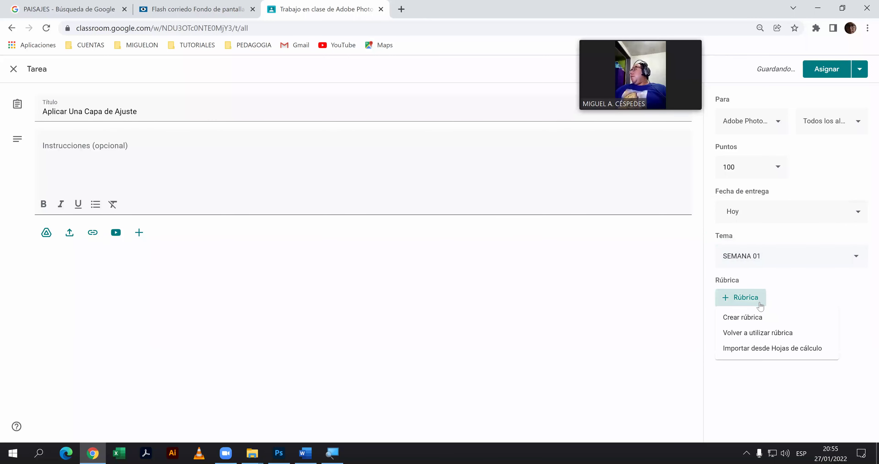
click(760, 333)
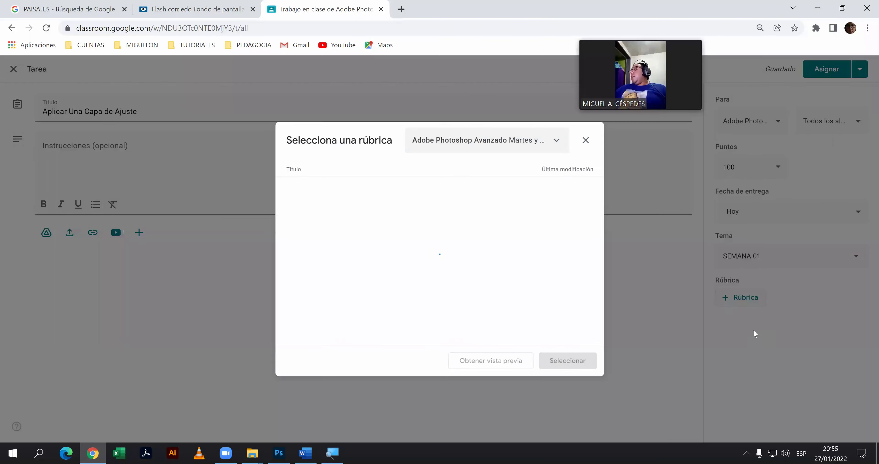
click(418, 194)
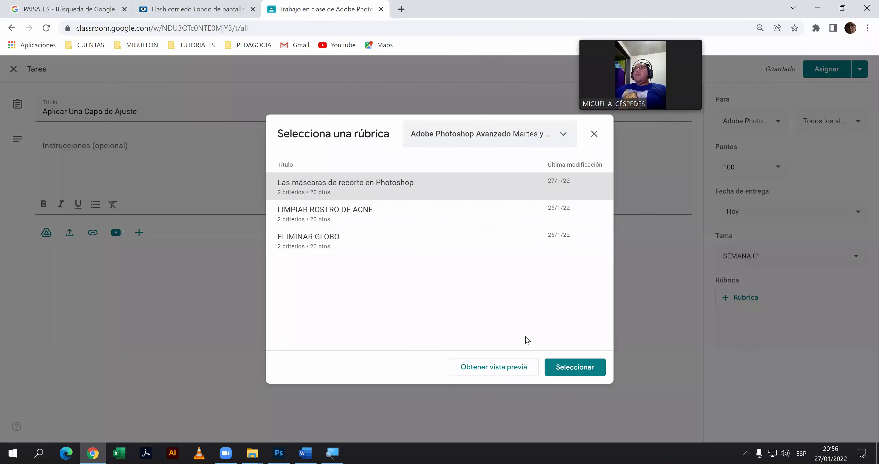
click(565, 365)
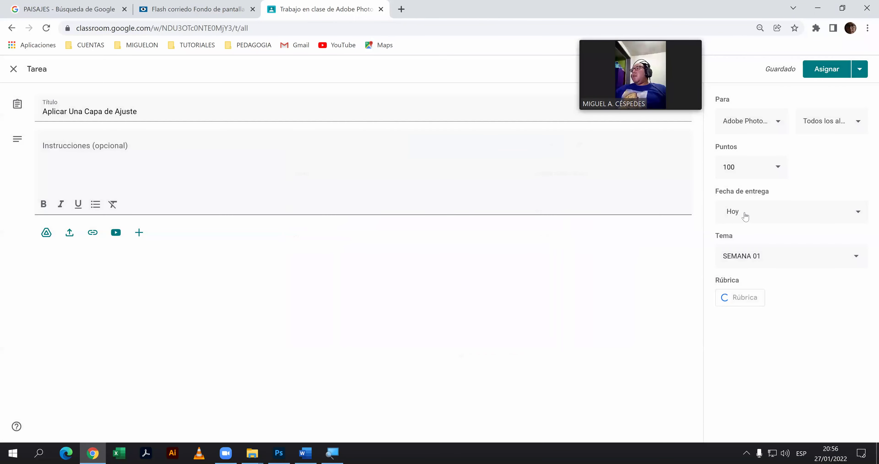
click(751, 169)
text(20)
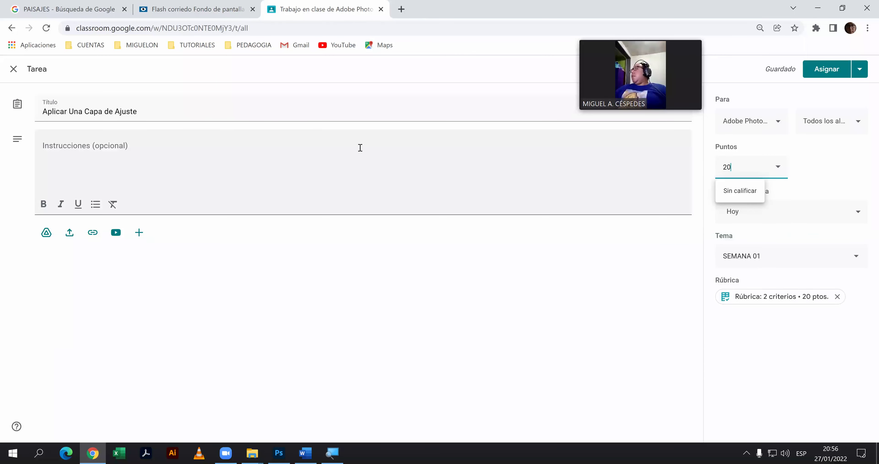
Upload the four wallpaper JPGs from Escritorio as assignment attachments.
click(70, 233)
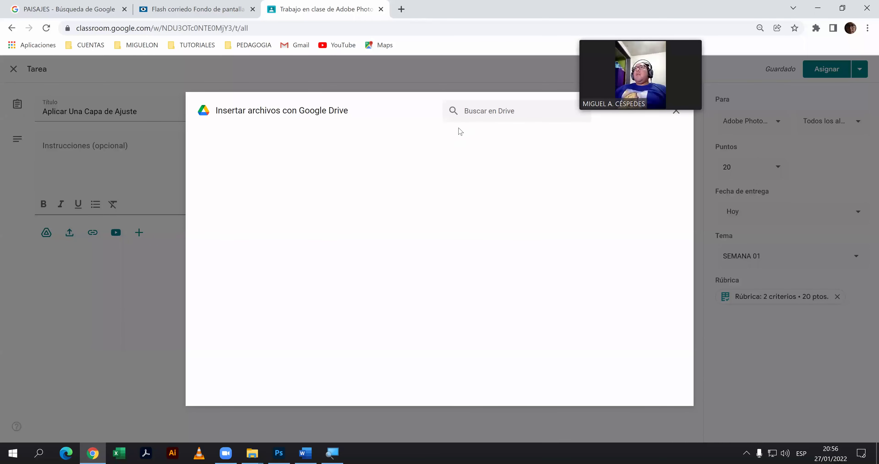
click(450, 313)
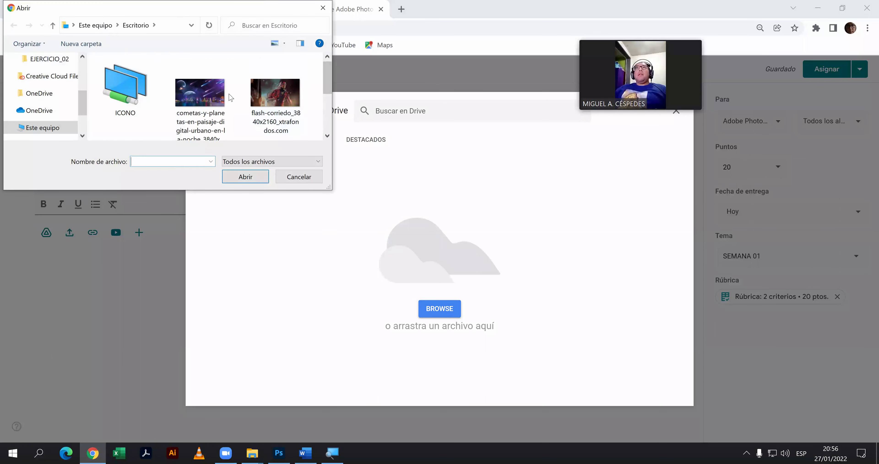
click(204, 98)
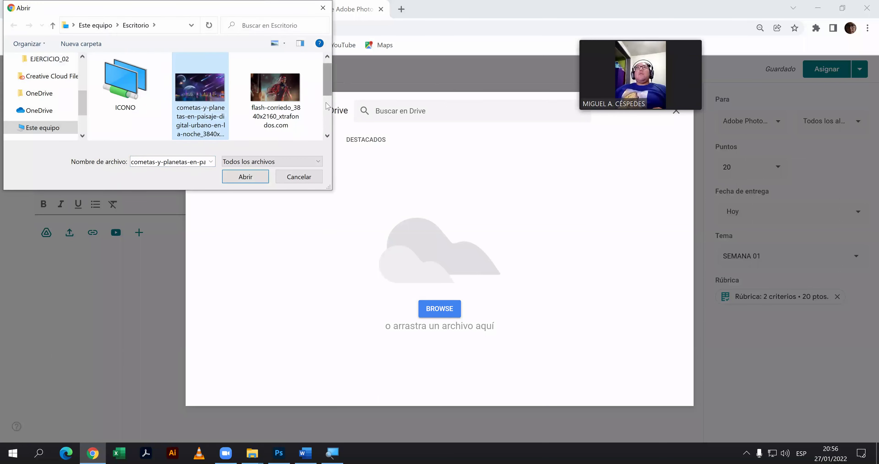
scroll(327, 106, down, 2)
drag(241, 112, 102, 113)
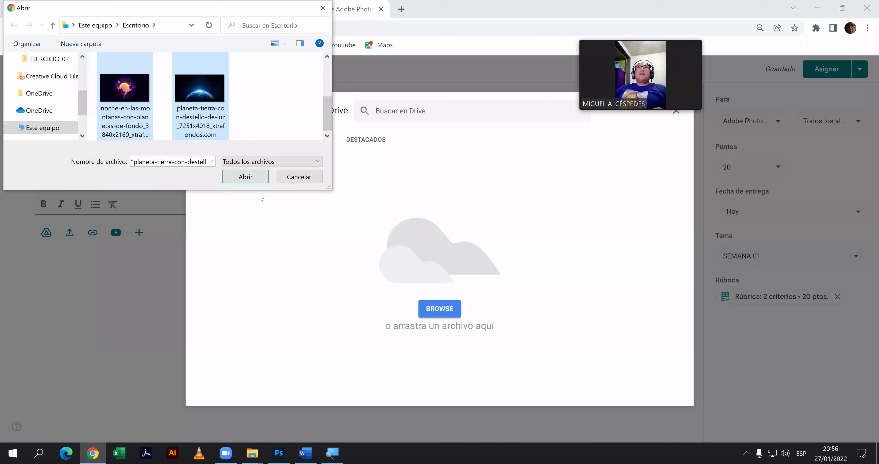
click(255, 176)
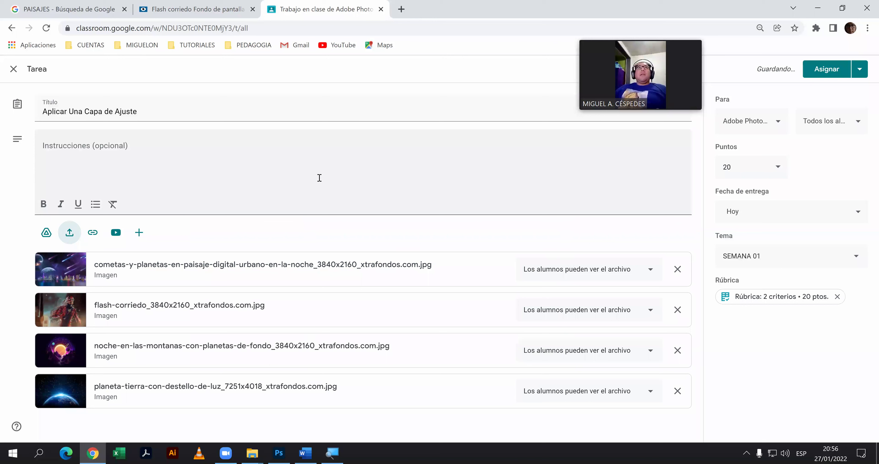
click(223, 143)
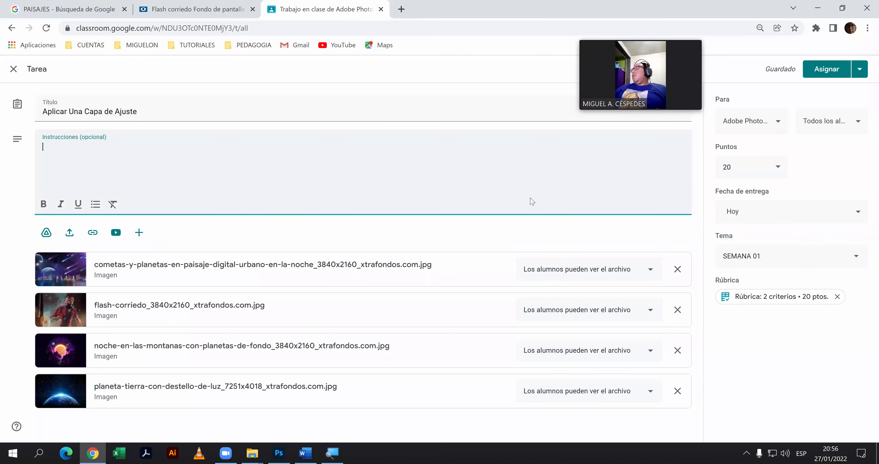
Publish the assignment and move it below 'Las máscaras de recorte en Photoshop' in SEMANA 01.
click(838, 69)
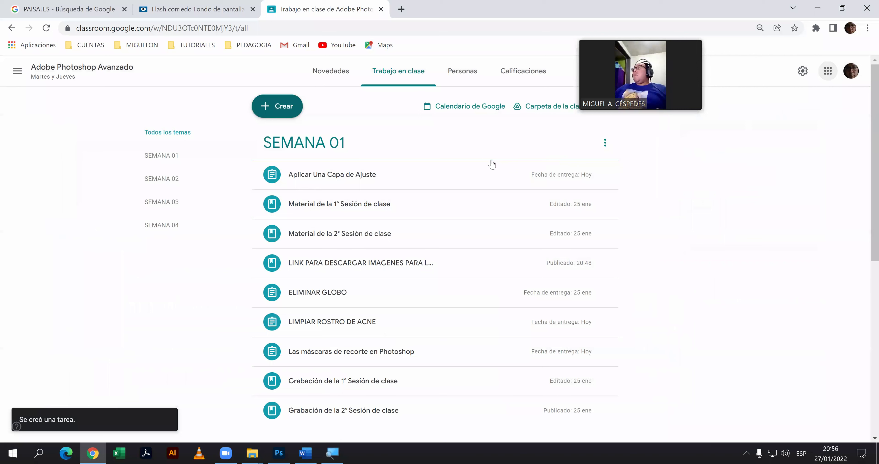
drag(352, 173, 377, 372)
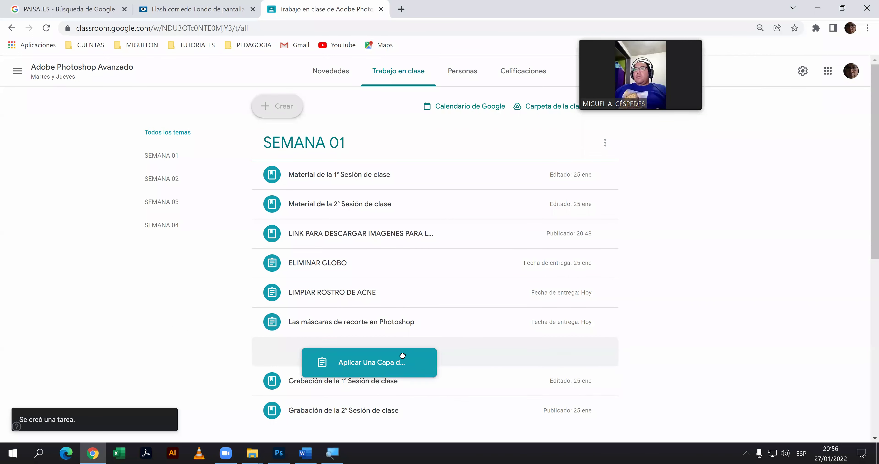
drag(377, 372, 410, 342)
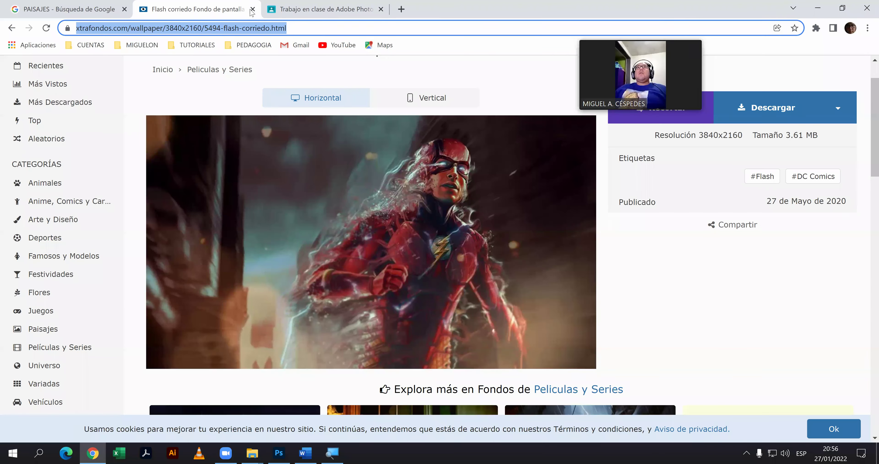
Close the Flash wallpaper tab and minimize Chrome to reveal the desktop.
click(250, 13)
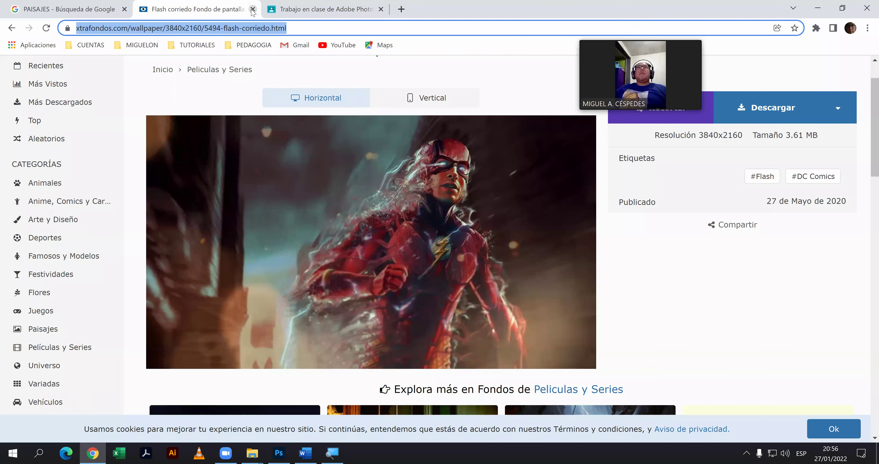
click(251, 11)
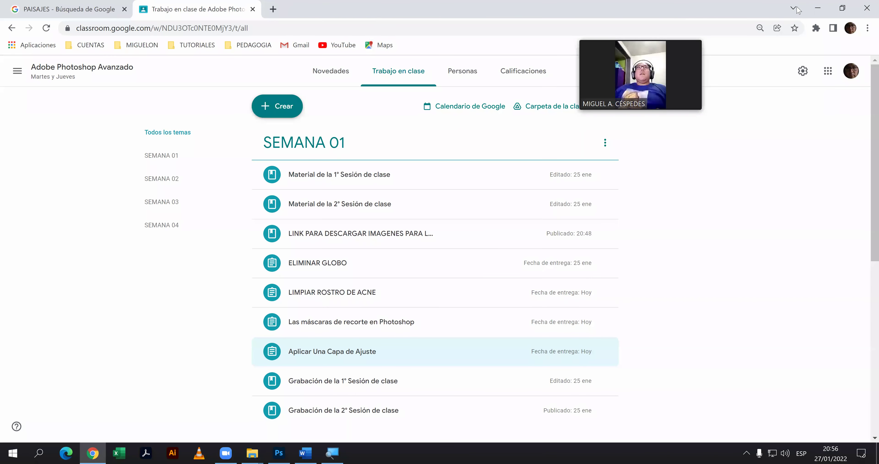
click(815, 9)
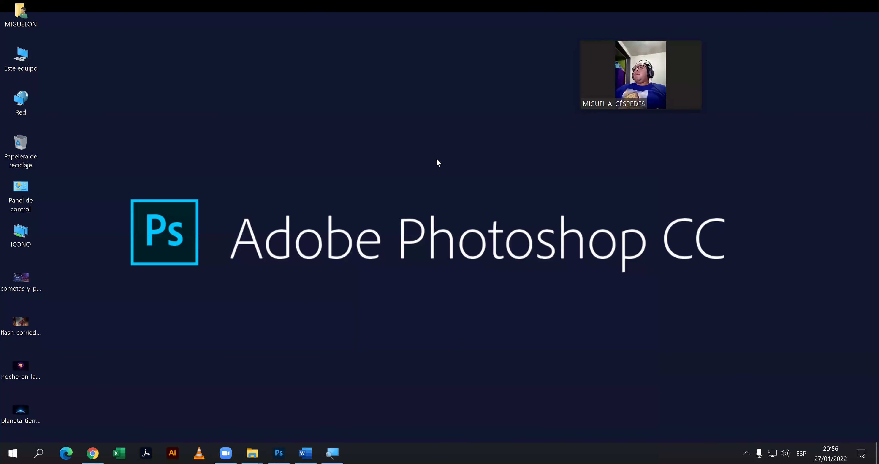
click(93, 452)
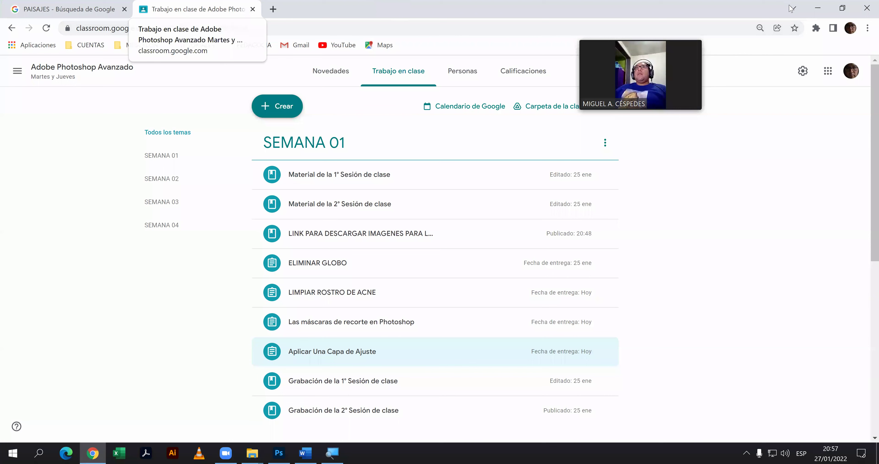
click(826, 9)
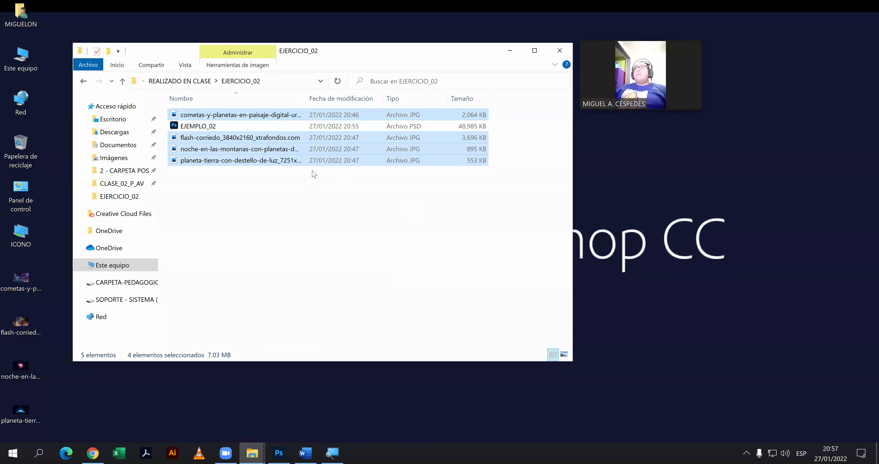
Navigate up to CLASE_02_P_AV in File Explorer, then clear the screen to the desktop.
click(184, 82)
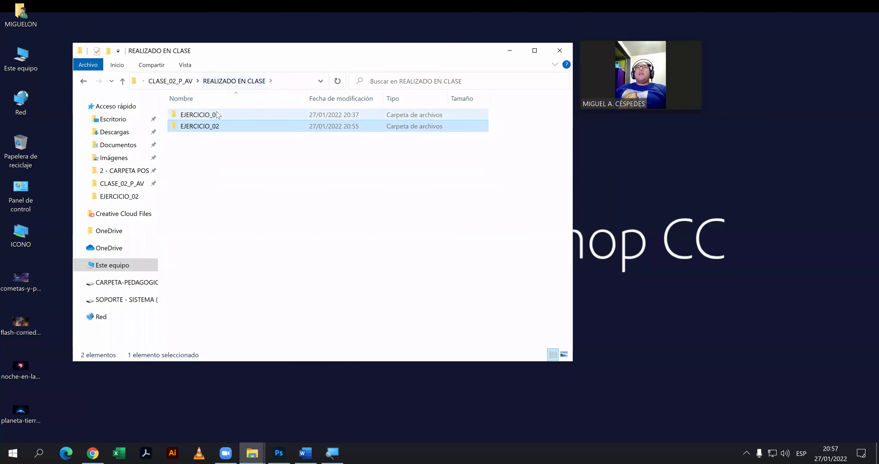
click(187, 82)
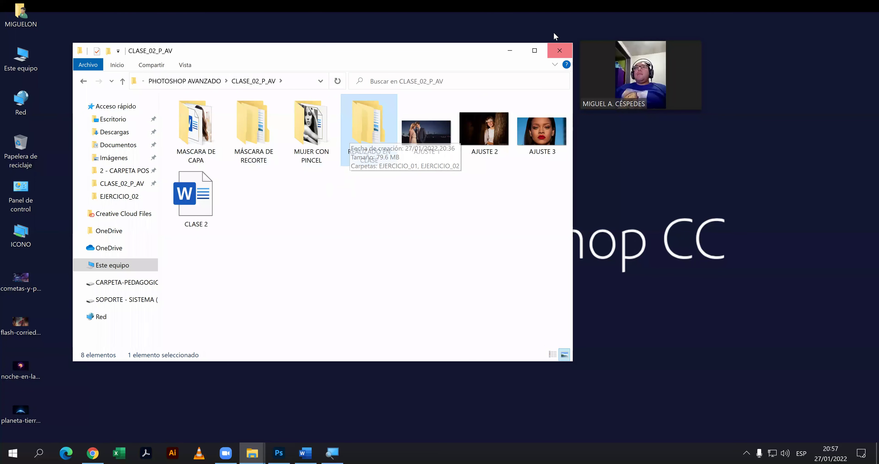
key(super+d)
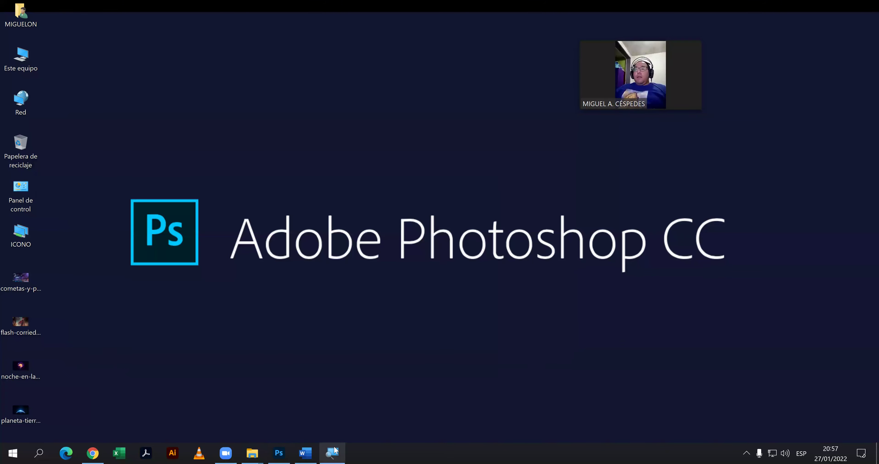
Review the layer-mask pages of the CLASE 2 Word document, then close it.
click(314, 453)
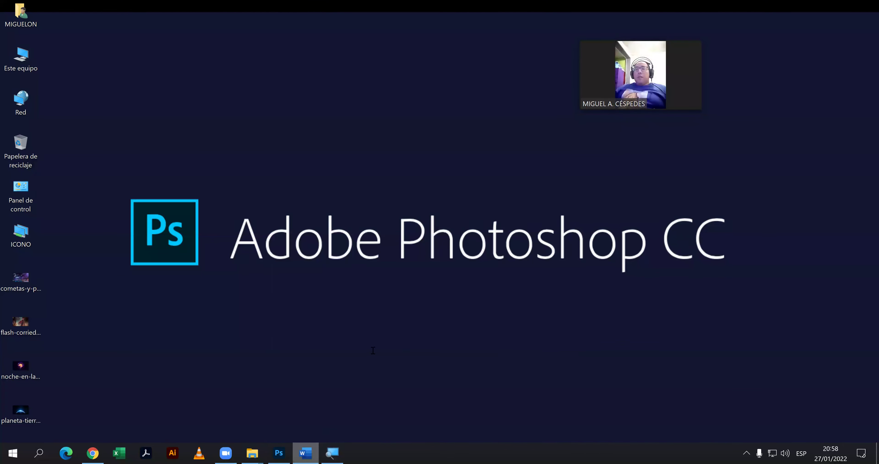
scroll(444, 300, down, 3)
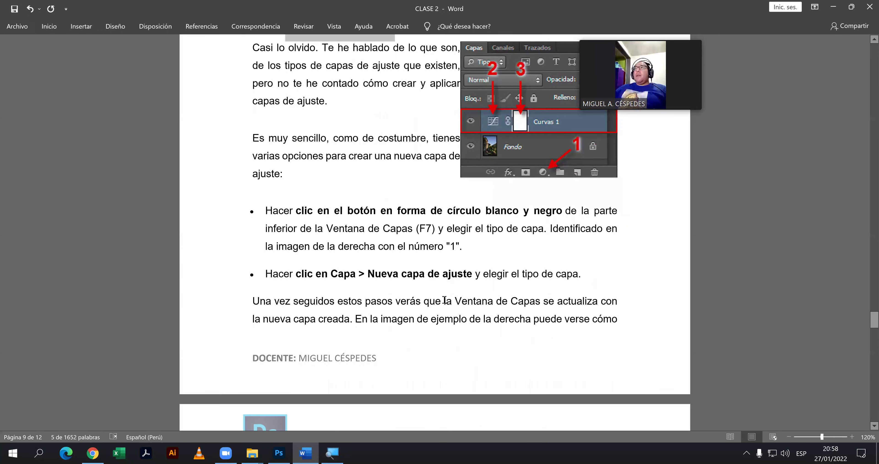
scroll(444, 300, down, 3)
scroll(437, 315, down, 3)
scroll(438, 317, down, 3)
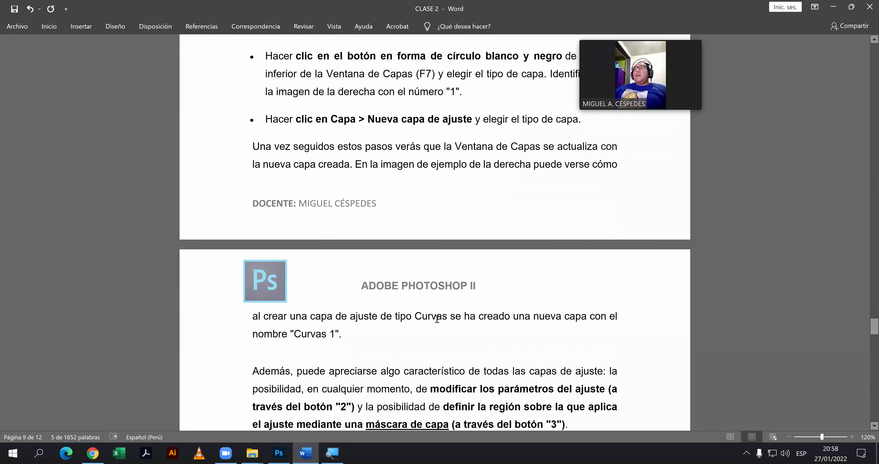
scroll(437, 319, down, 2)
scroll(437, 319, down, 2)
scroll(437, 320, down, 1)
scroll(438, 319, down, 1)
scroll(437, 320, down, 1)
scroll(438, 319, down, 2)
scroll(436, 320, down, 1)
scroll(438, 323, down, 2)
scroll(438, 322, down, 1)
scroll(437, 323, down, 2)
scroll(437, 323, down, 1)
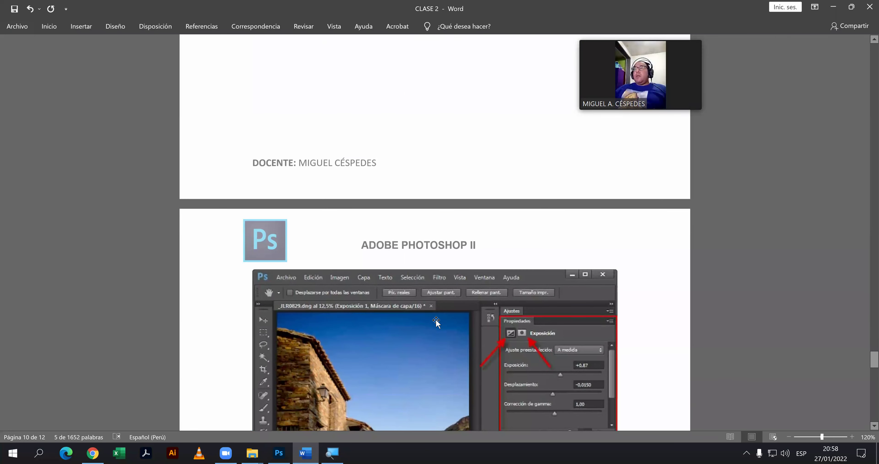
scroll(436, 323, down, 1)
scroll(436, 321, down, 1)
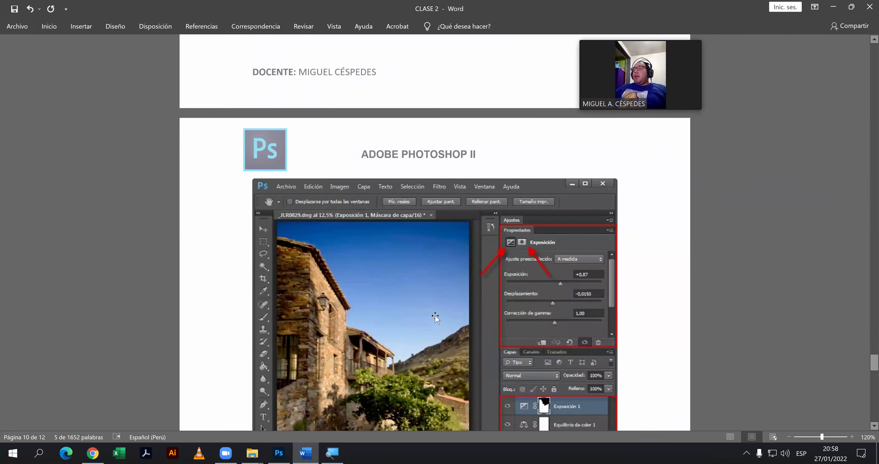
scroll(435, 319, down, 1)
scroll(436, 317, down, 2)
scroll(435, 316, down, 1)
scroll(434, 315, down, 1)
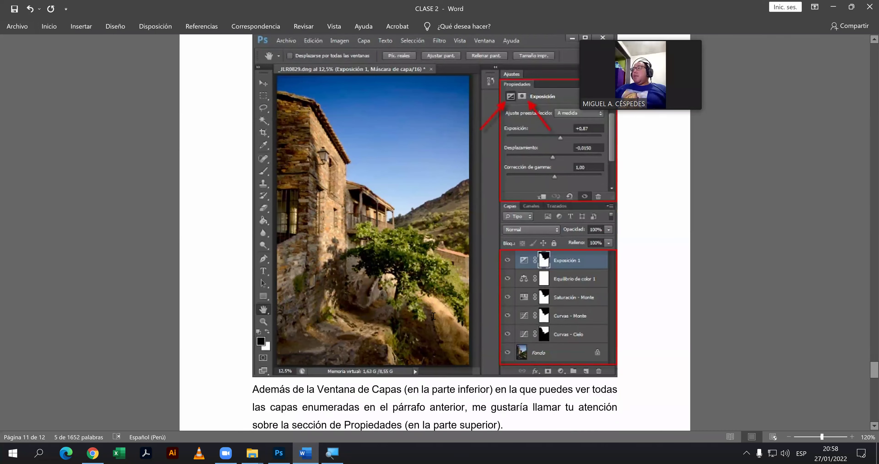
scroll(434, 314, down, 1)
scroll(433, 315, down, 3)
scroll(433, 314, down, 5)
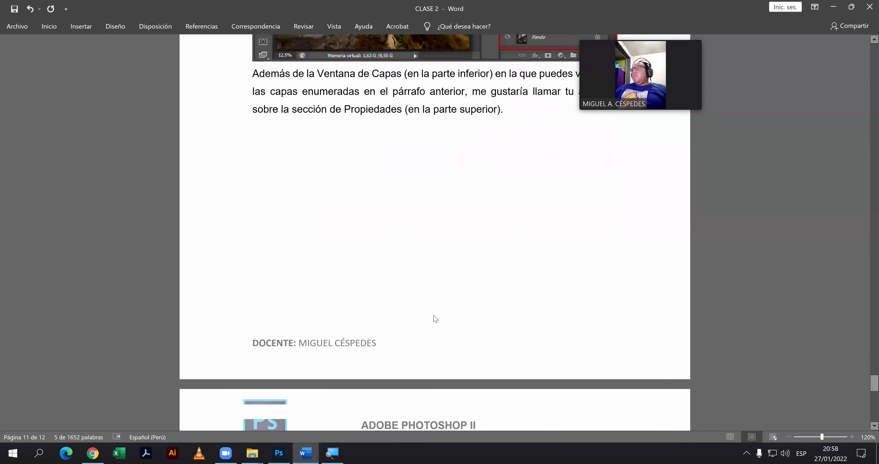
scroll(434, 314, down, 3)
scroll(434, 315, down, 2)
scroll(433, 315, down, 1)
scroll(434, 314, down, 1)
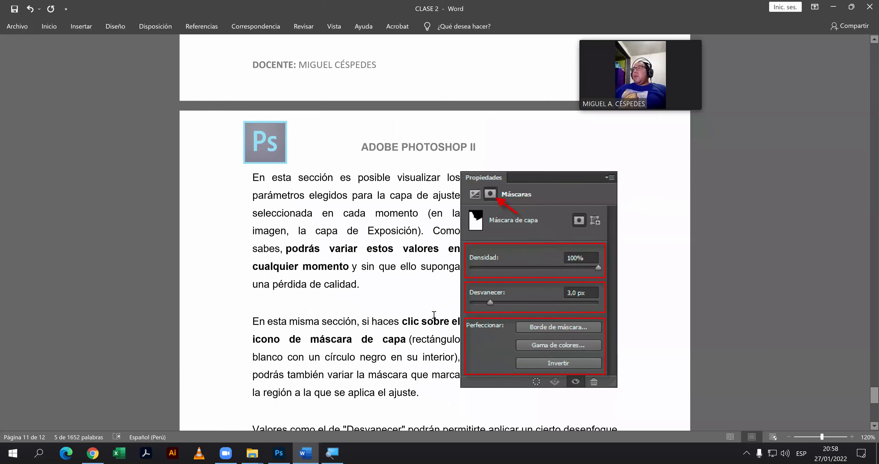
scroll(434, 314, down, 1)
scroll(434, 314, down, 1)
scroll(434, 315, down, 2)
scroll(434, 315, down, 2)
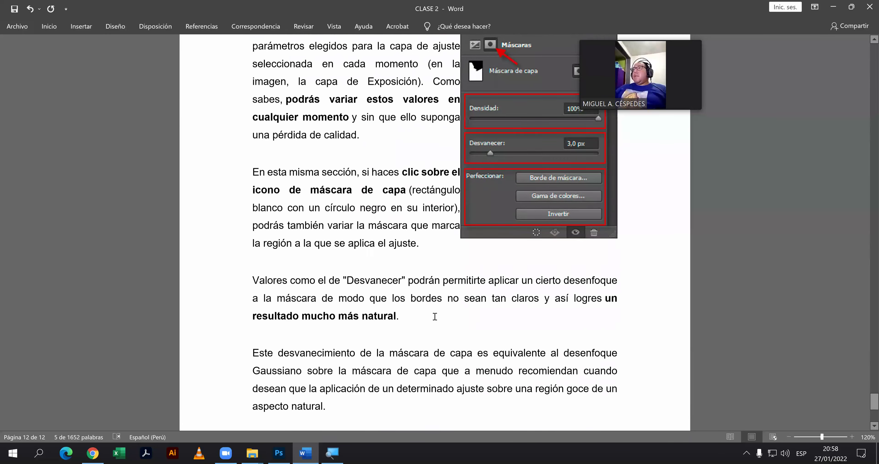
scroll(435, 316, down, 4)
scroll(435, 316, down, 3)
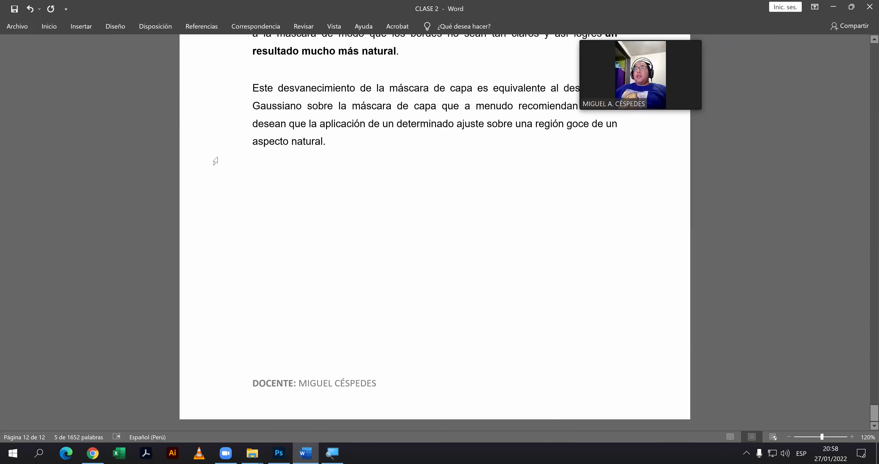
scroll(347, 176, up, 2)
scroll(347, 176, up, 6)
scroll(347, 176, up, 2)
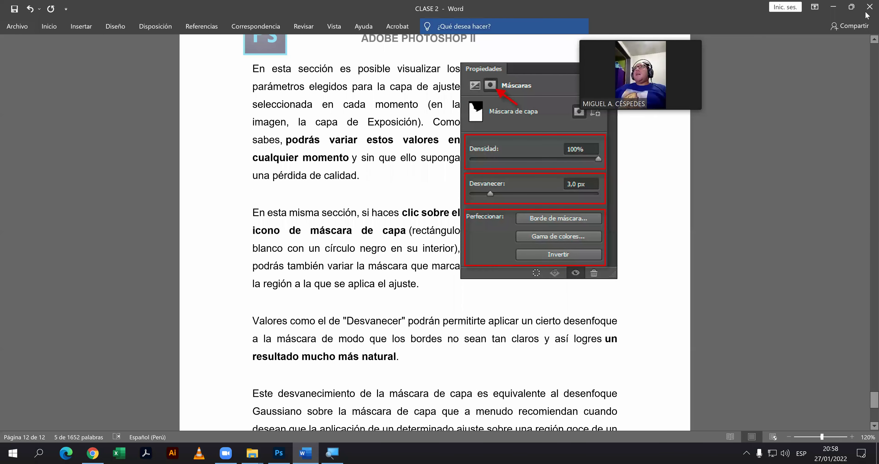
click(869, 7)
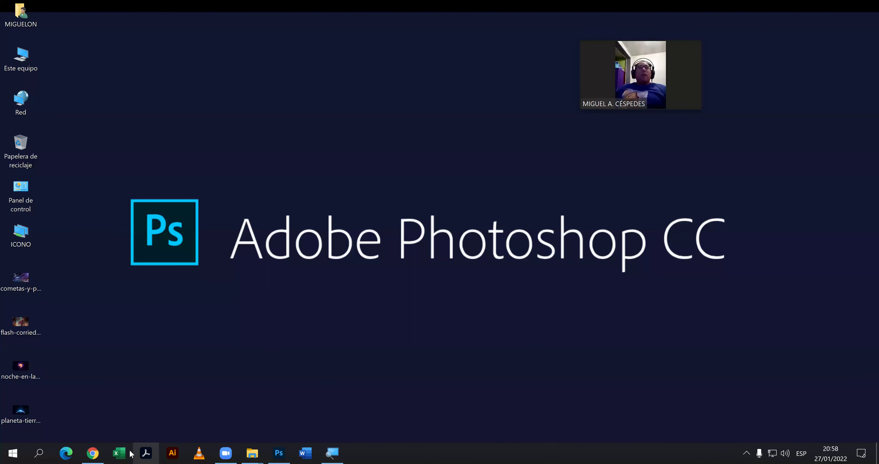
Return to the CLASE_02_P_AV folder window and open its MASCARA DE CAPA folder.
click(251, 454)
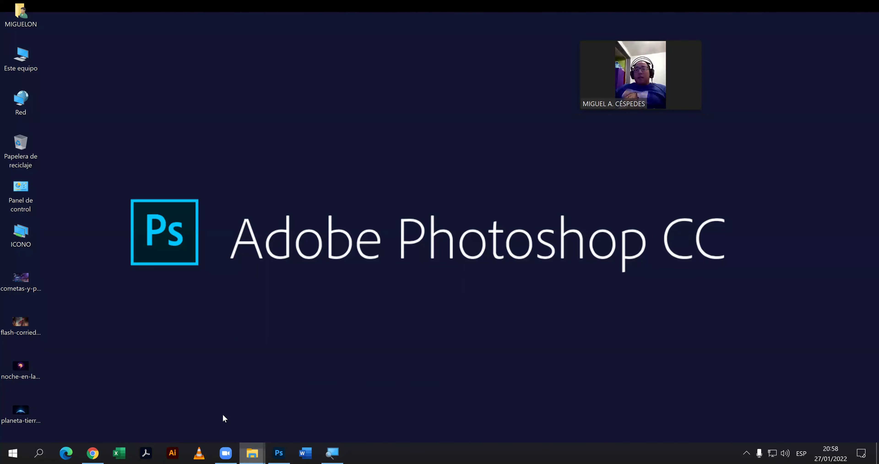
click(222, 417)
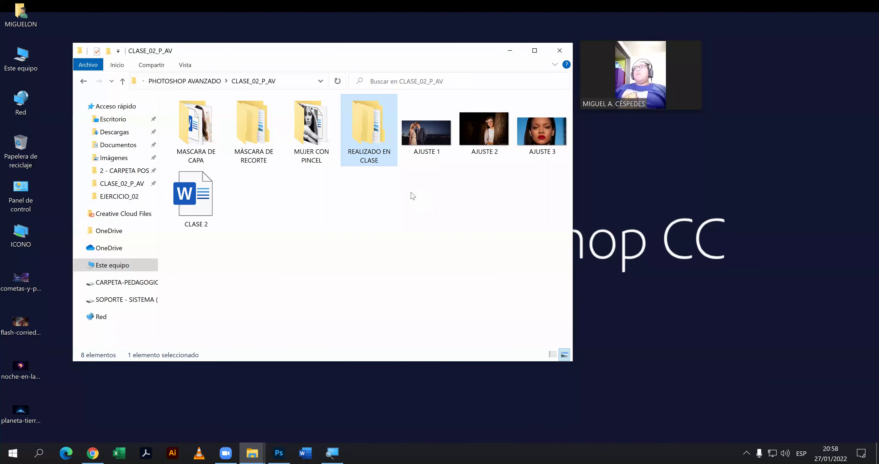
click(411, 196)
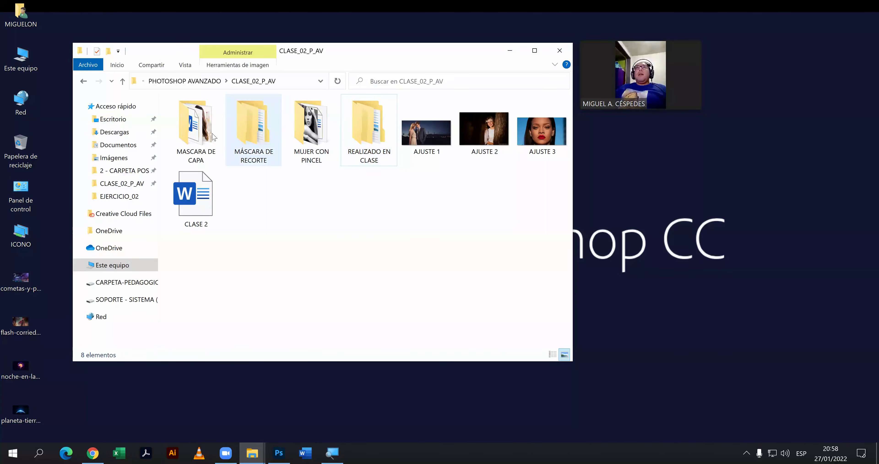
double_click(209, 131)
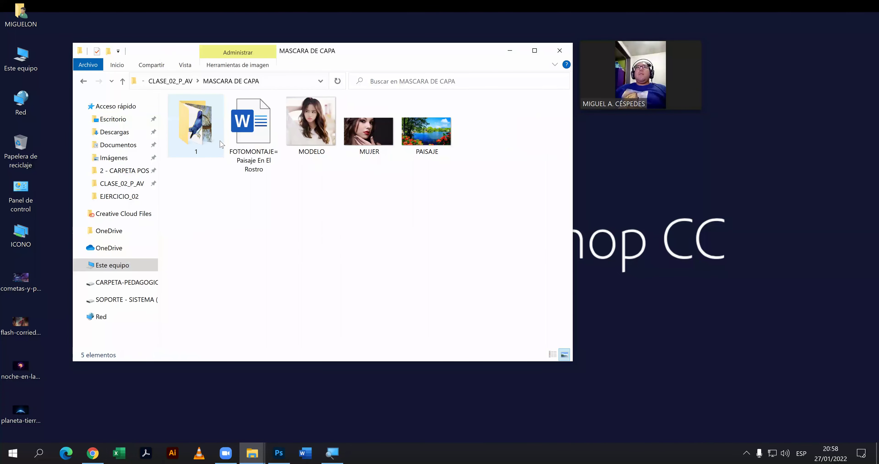
Change the FOTOMONTAJE guide header from CC 2021 to ADOBE PHOTOSHOP CC 2022, save and close it.
double_click(249, 136)
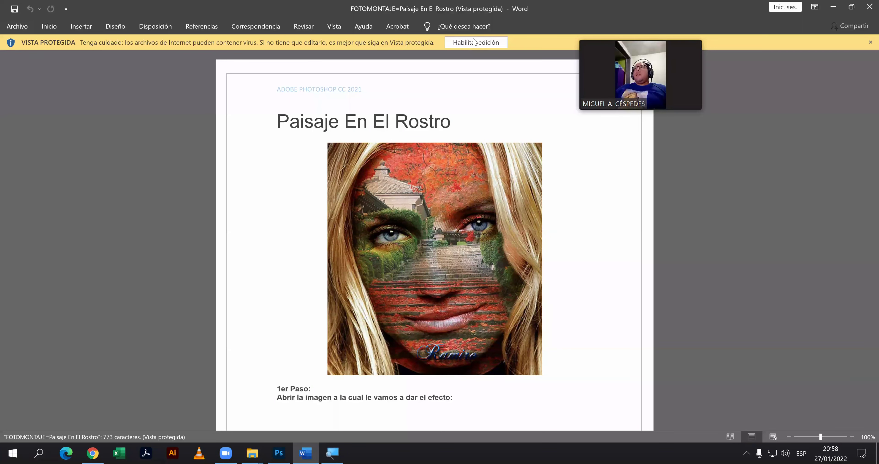
click(473, 40)
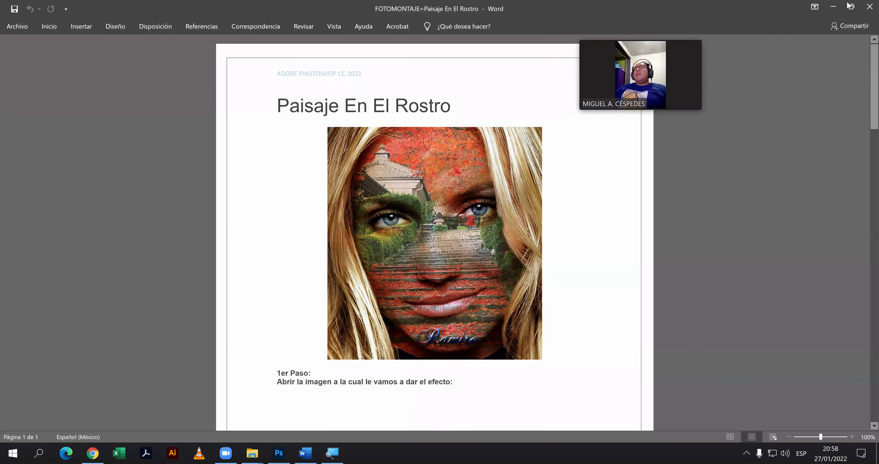
double_click(369, 79)
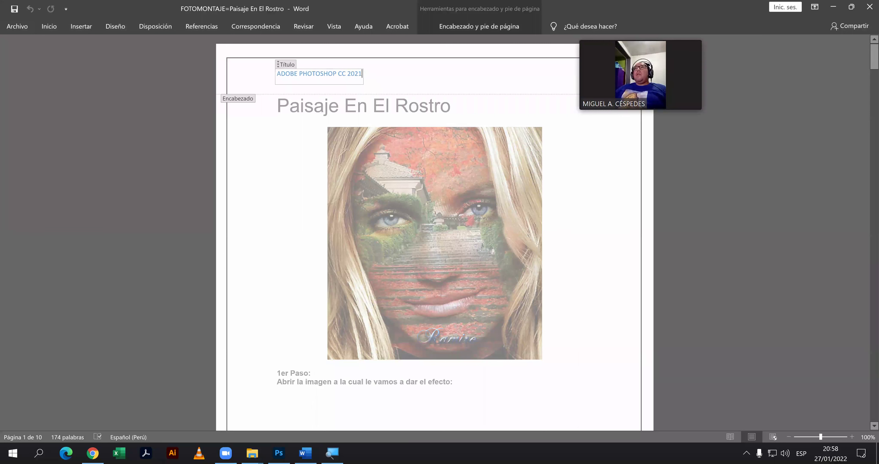
key(BackSpace)
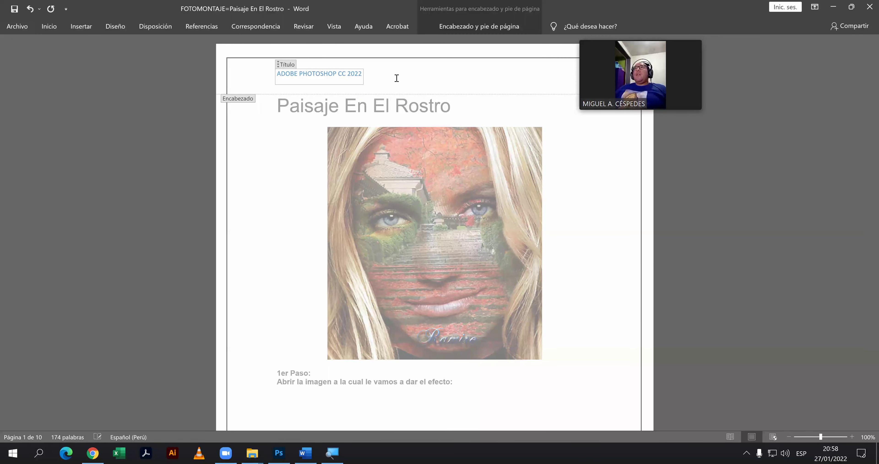
mouse_move(439, 14)
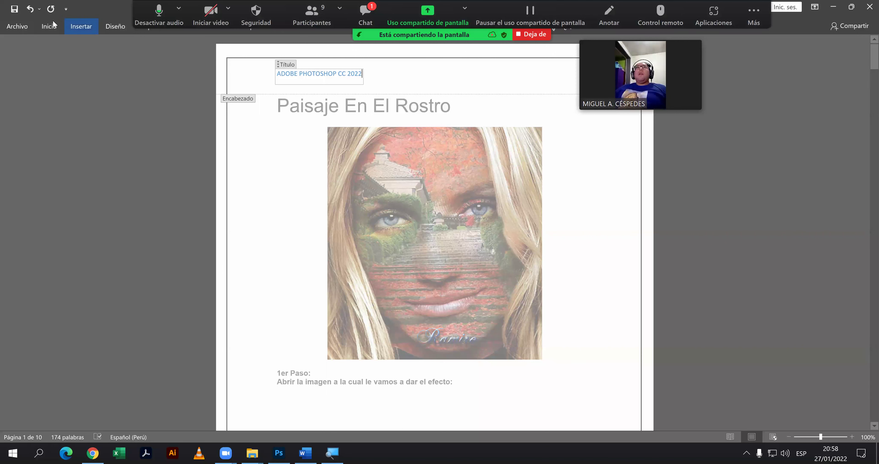
click(14, 10)
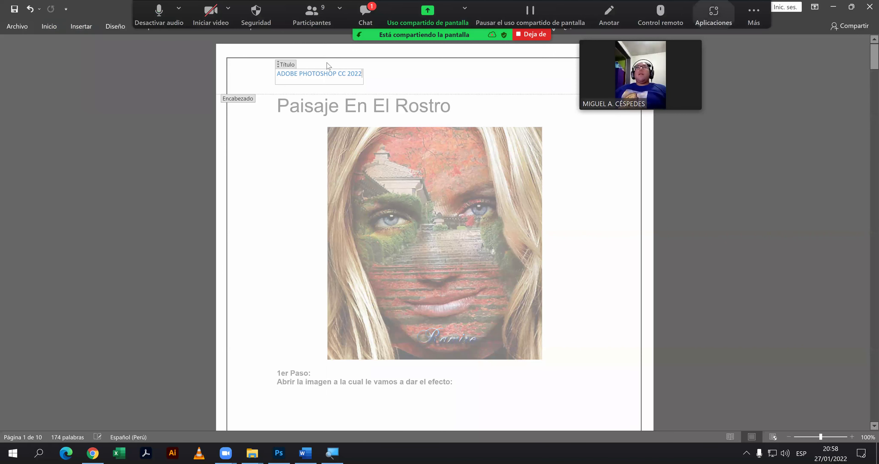
click(867, 5)
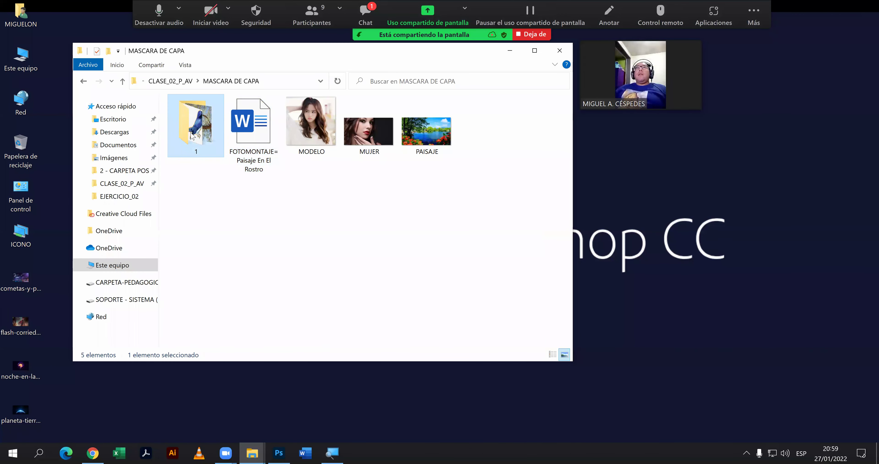
double_click(191, 135)
double_click(210, 137)
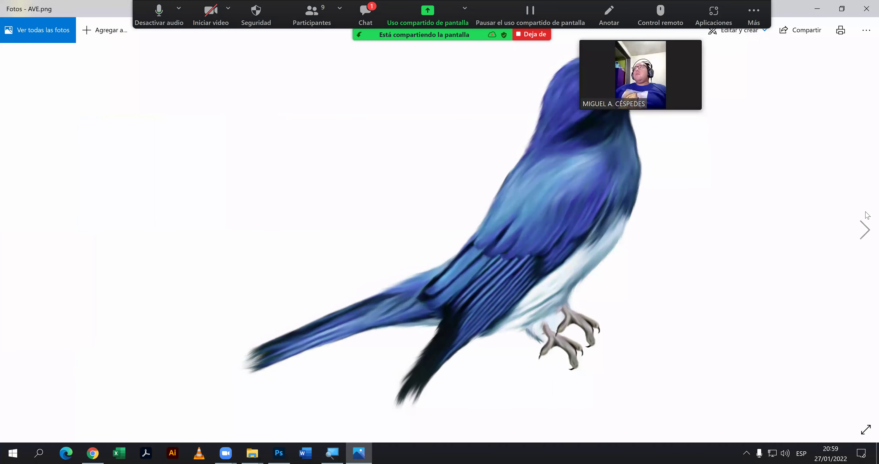
click(864, 226)
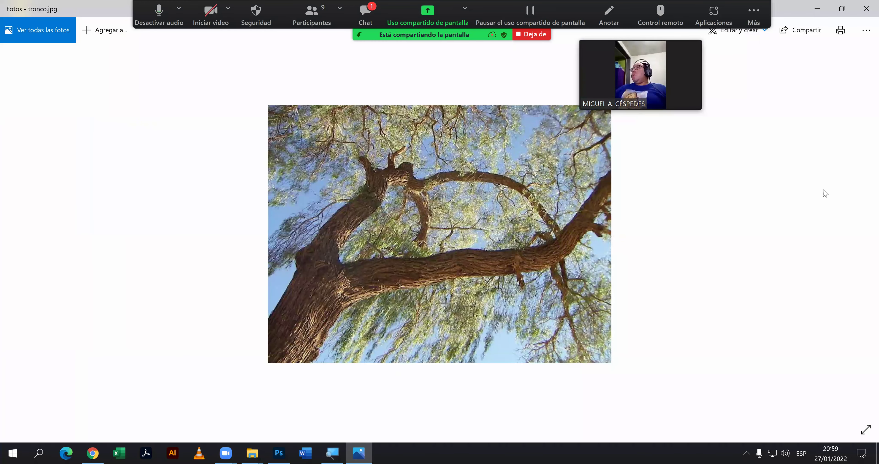
click(867, 9)
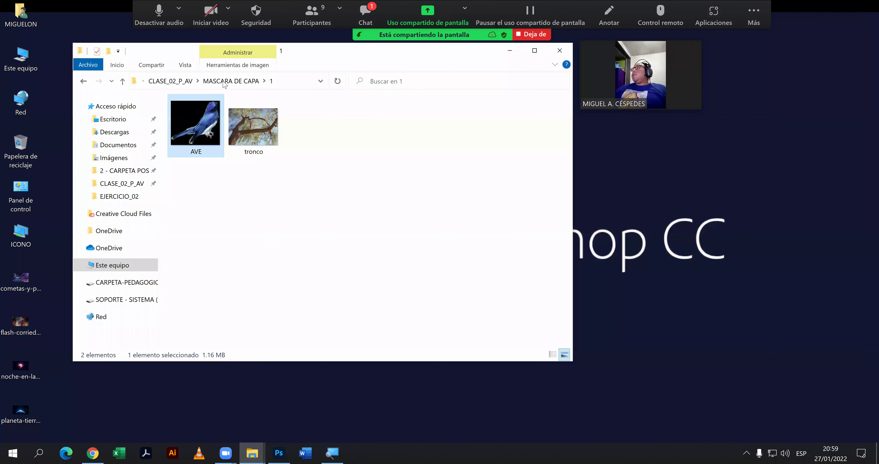
Copy the MASCARA DE CAPA folder from CLASE_02_P_AV onto the desktop.
click(216, 82)
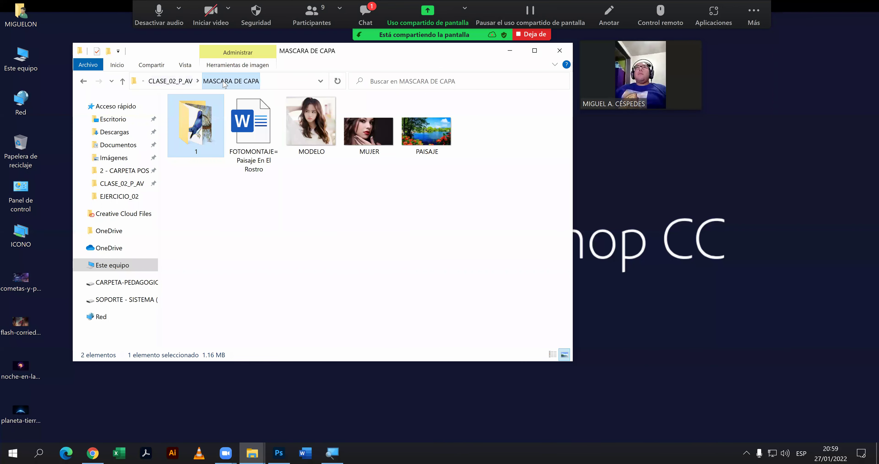
click(190, 85)
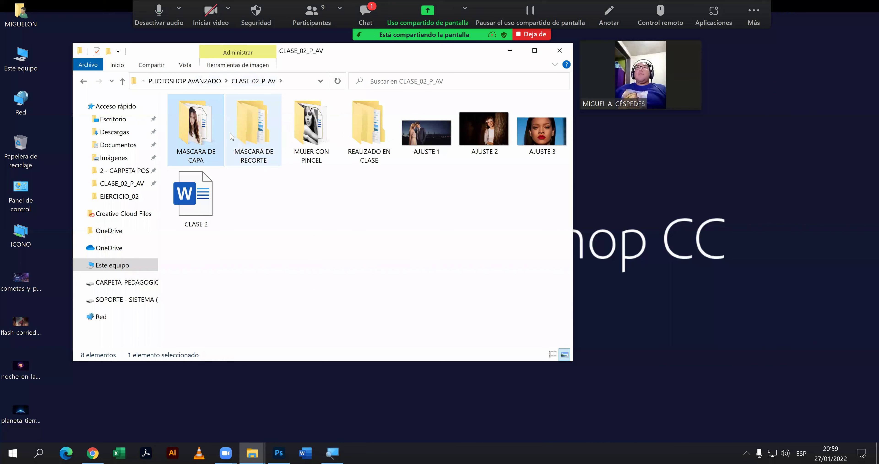
mouse_move(196, 129)
mouse_down()
mouse_move(83, 187)
mouse_move(61, 163)
mouse_up()
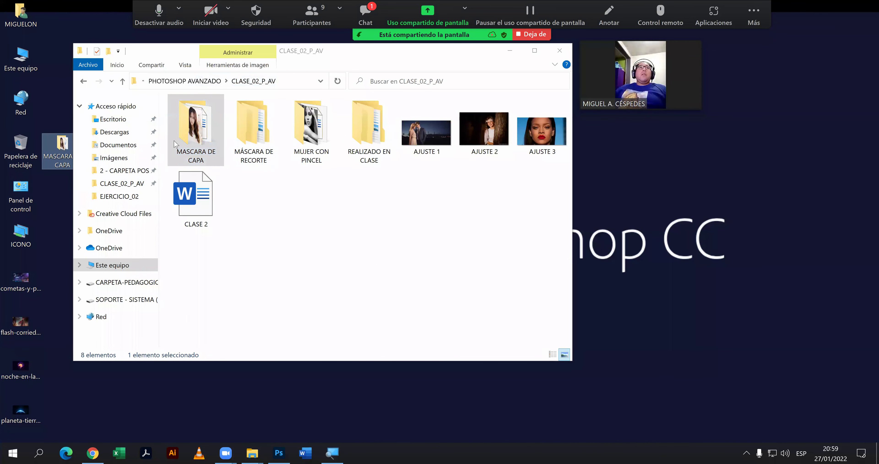
click(509, 51)
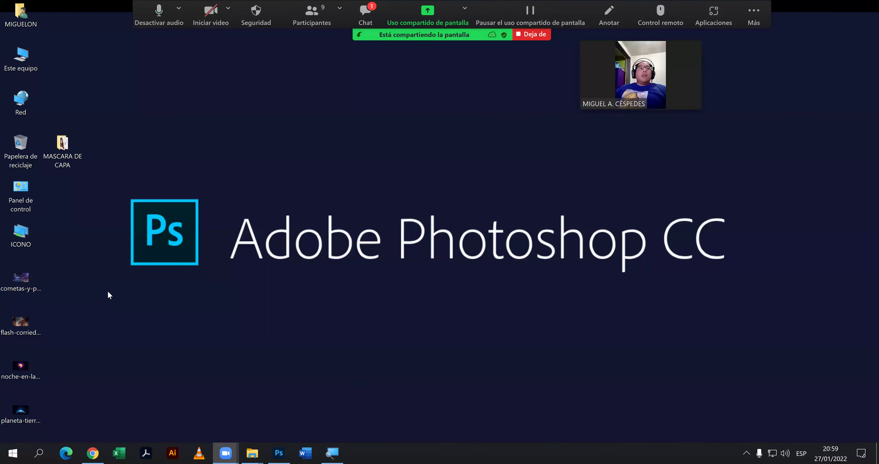
Delete the four old desktop images and place MASCARA DE CAPA below the ICONO folder.
mouse_move(82, 277)
mouse_down()
mouse_move(39, 396)
mouse_move(6, 413)
mouse_up()
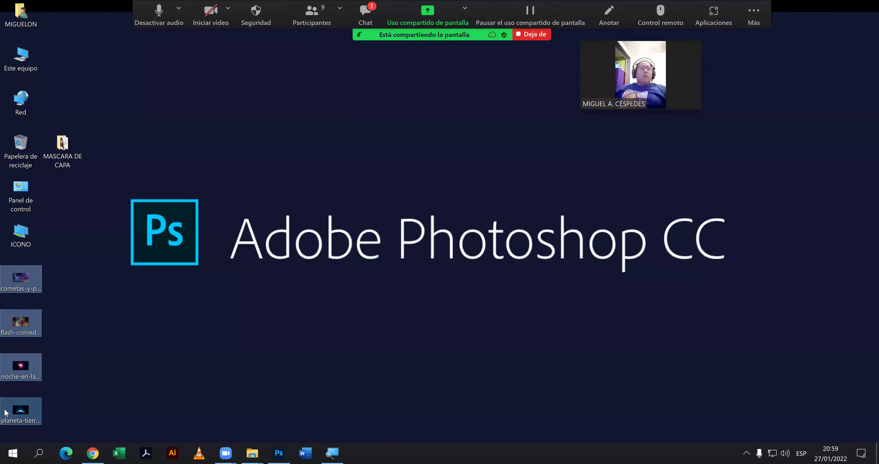
key(Delete)
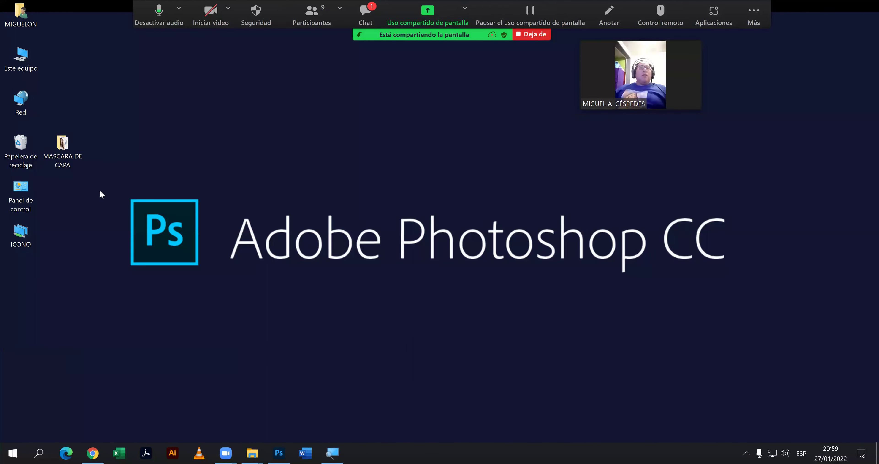
drag(63, 146, 39, 269)
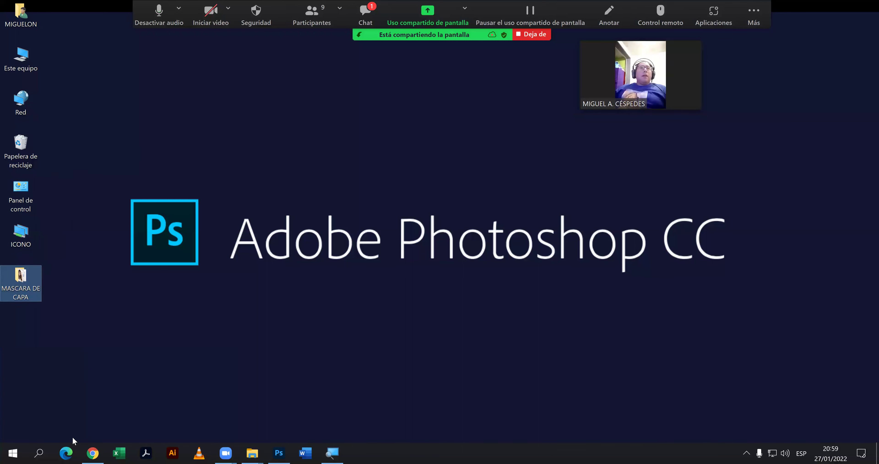
click(92, 452)
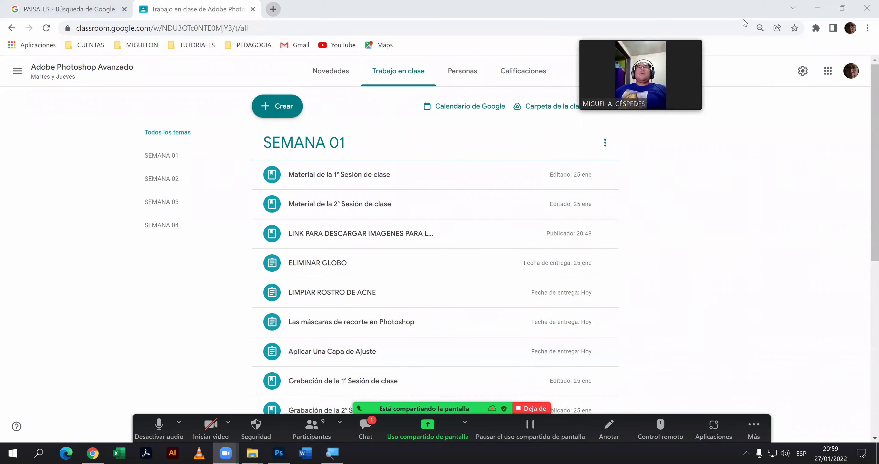
Open Google Drive and navigate DISEÑO_GRÁFICO > PHOTOSHOP AVANZADO > CLASE_02_P_AV.
click(275, 10)
click(835, 73)
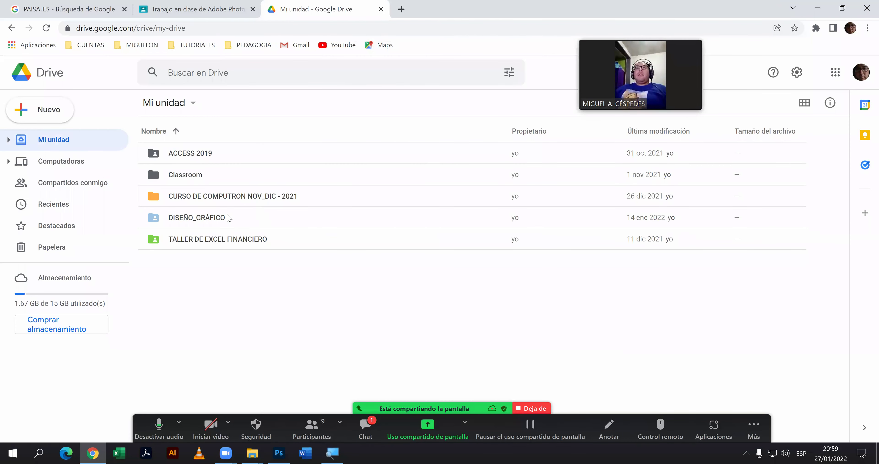
click(229, 217)
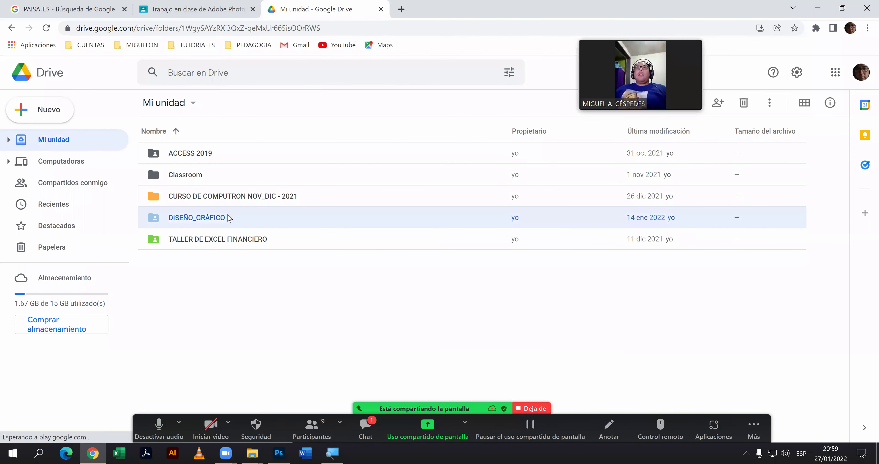
double_click(229, 217)
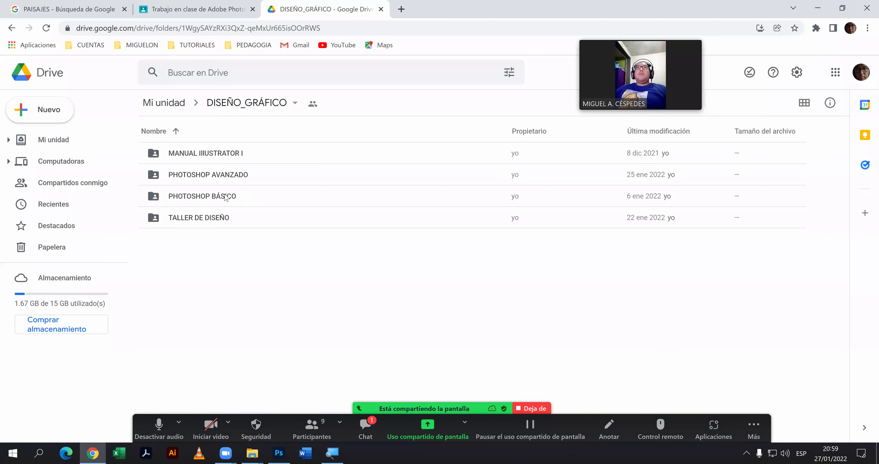
double_click(225, 175)
double_click(226, 175)
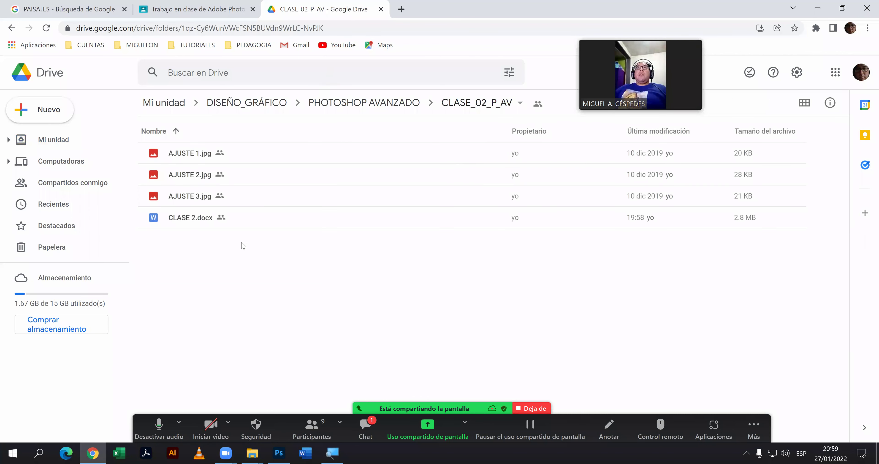
Start a new folder in CLASE_02_P_AV from the empty-area context menu.
drag(243, 243, 214, 153)
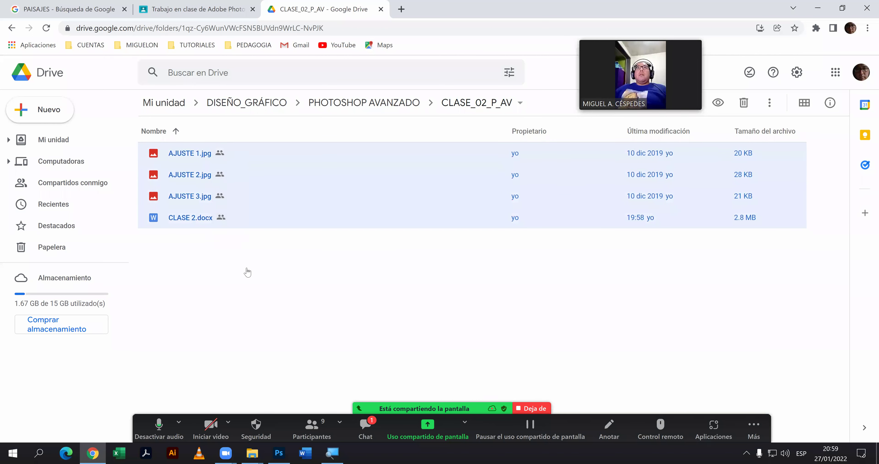
key(shift+F10)
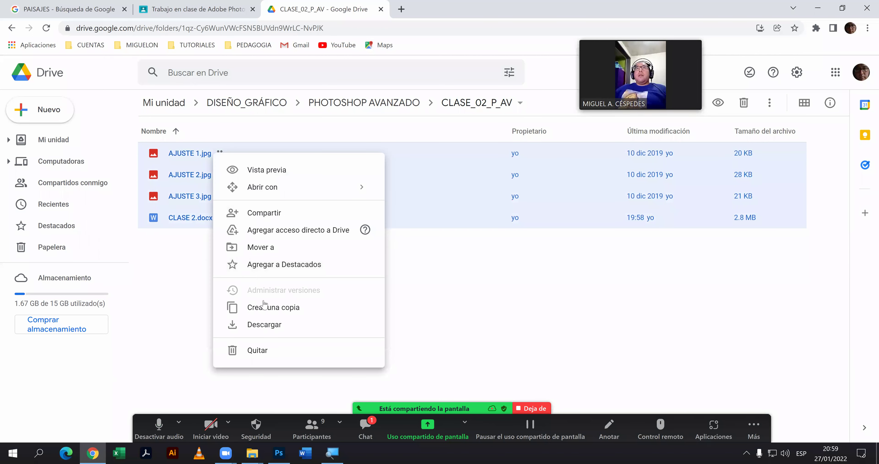
right_click(423, 248)
click(440, 259)
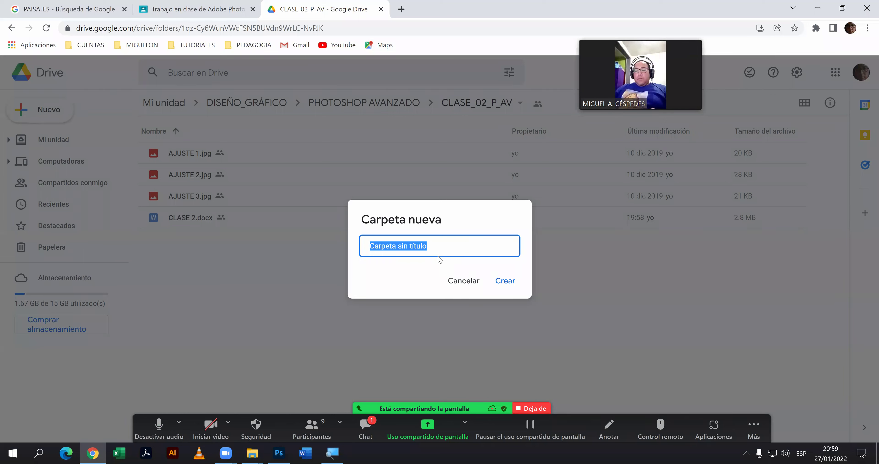
Create the MÁSCARA DE CAPAS folder and move AJUSTE 1–3.jpg and CLASE 2.docx into it.
text(MÁ)
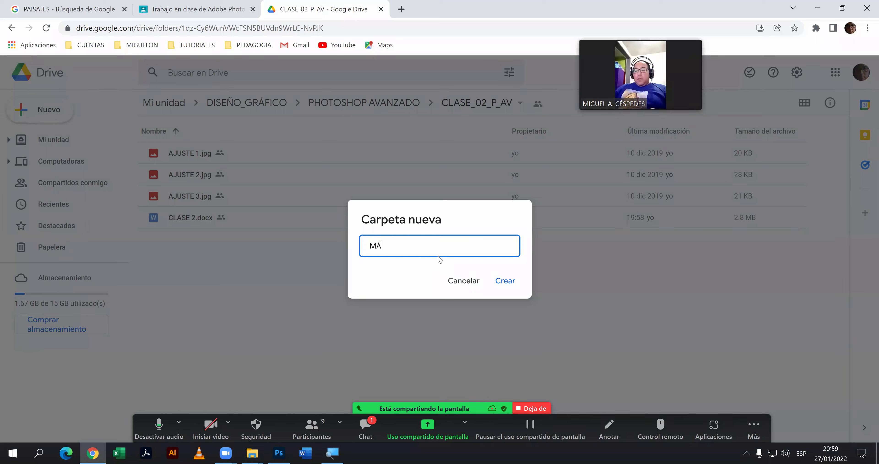
text(SCARA DE CAPAS)
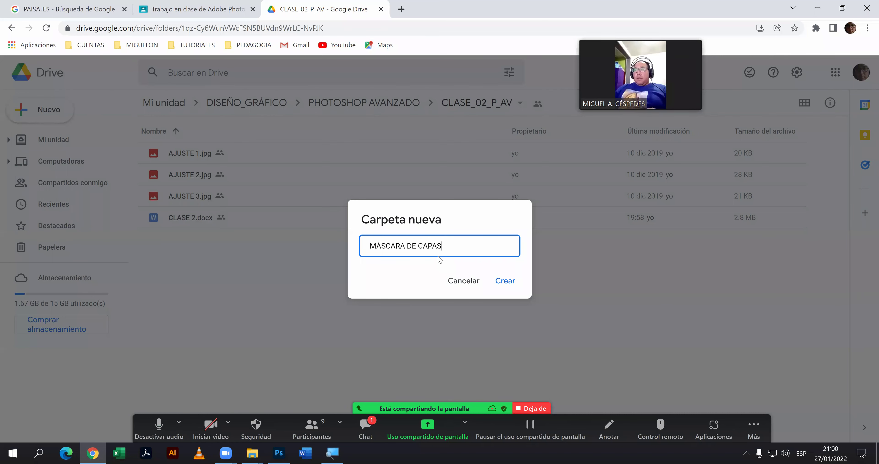
key(Return)
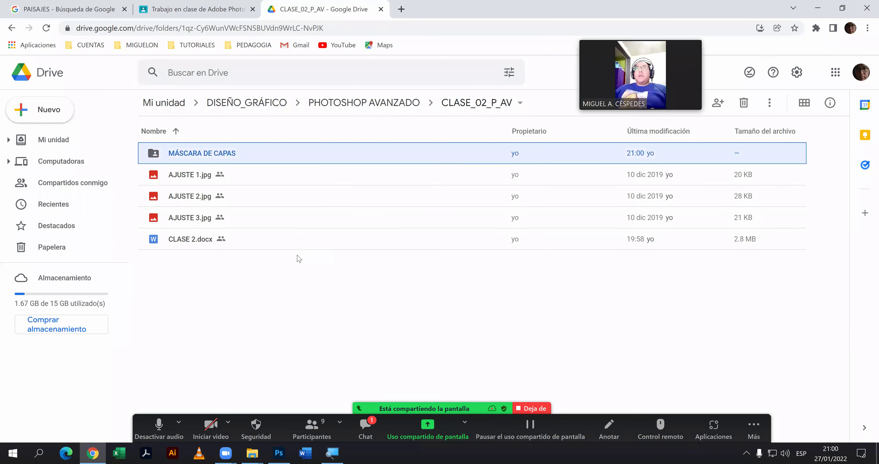
mouse_move(332, 285)
mouse_down()
mouse_move(204, 179)
mouse_move(216, 157)
mouse_up()
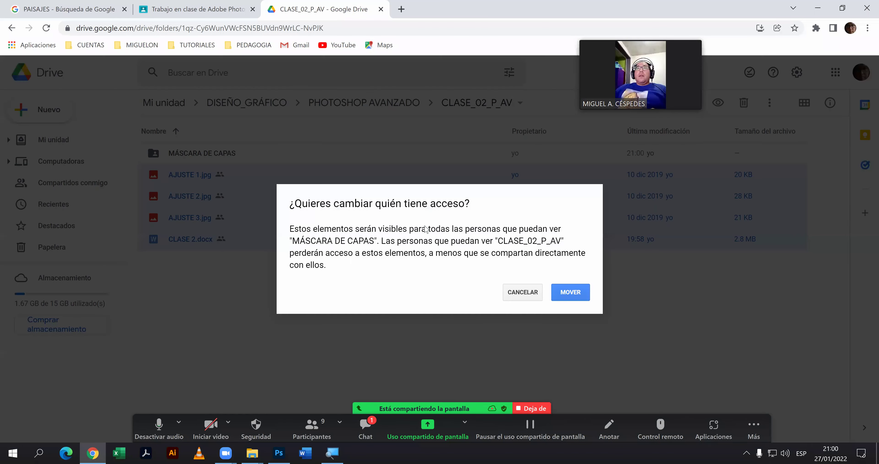
click(585, 294)
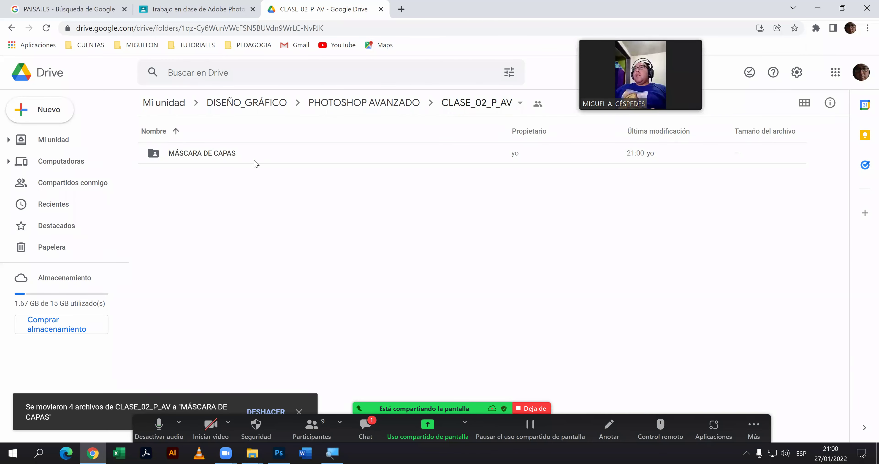
Upload the desktop MASCARA DE CAPA folder into Drive's CLASE_02_P_AV by dragging it in.
double_click(459, 14)
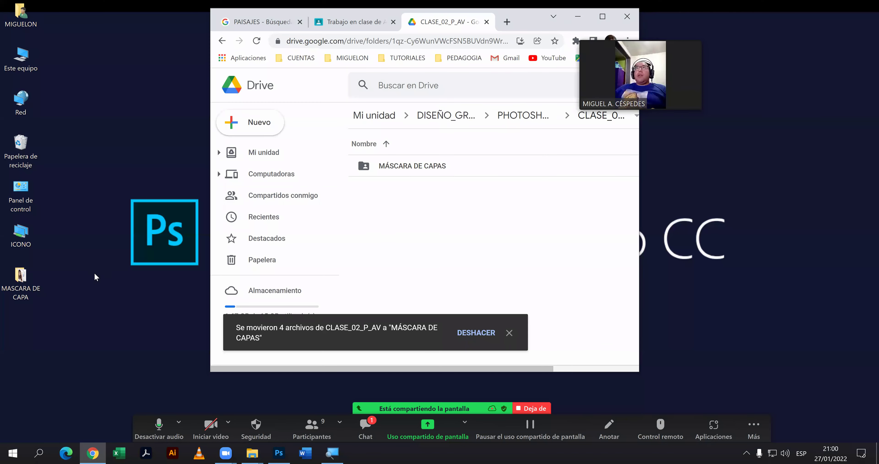
click(21, 283)
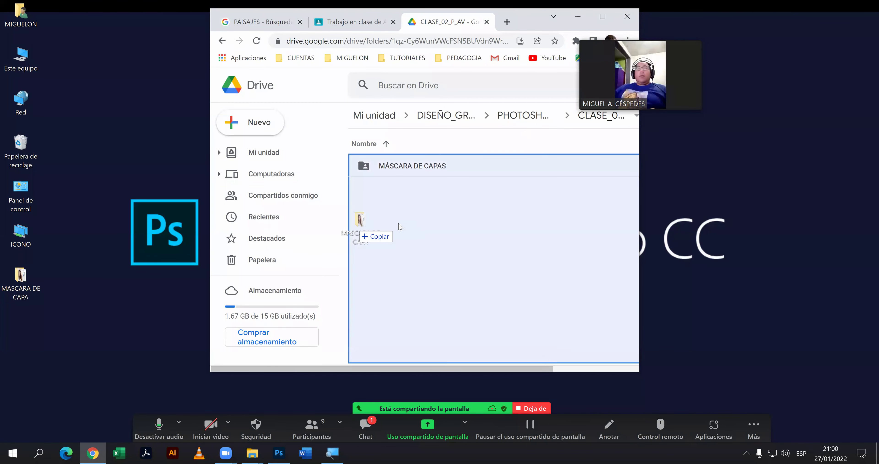
drag(103, 268, 408, 226)
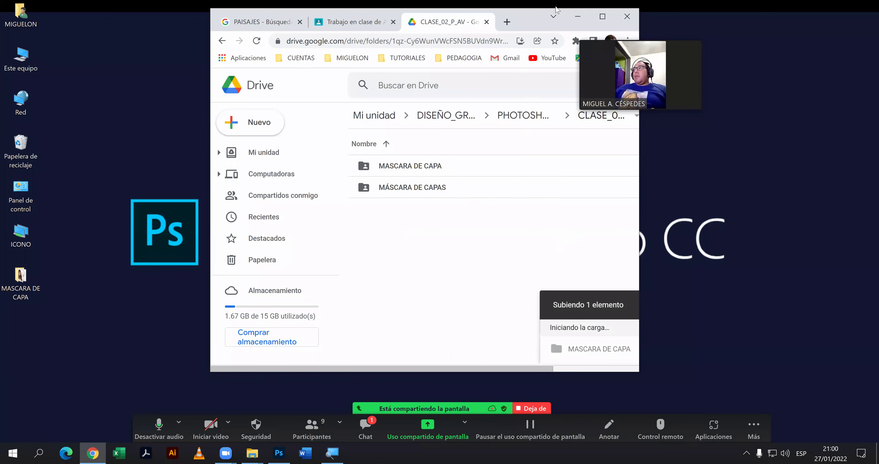
click(603, 17)
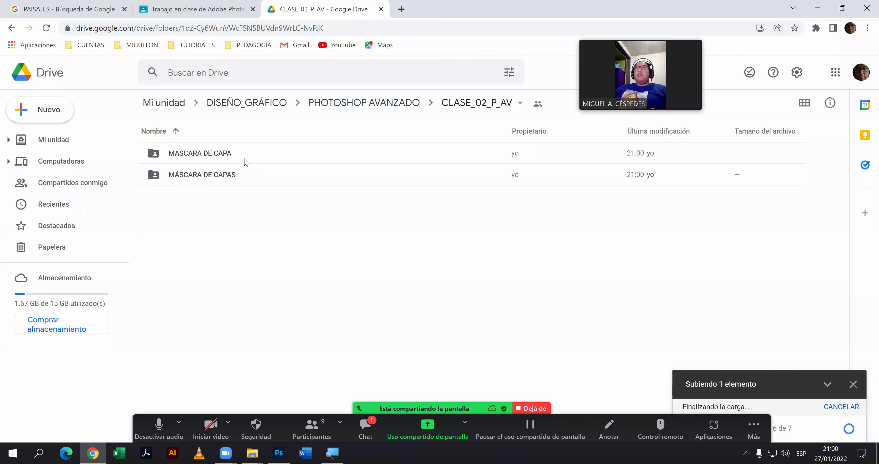
Check the uploaded MASCARA DE CAPA folder, then open MÁSCARA DE CAPAS and dismiss the upload notice.
click(229, 159)
double_click(230, 160)
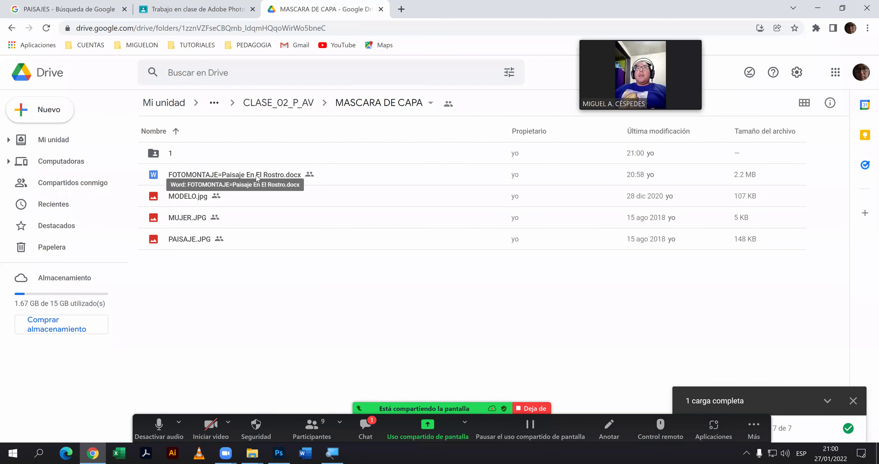
click(284, 104)
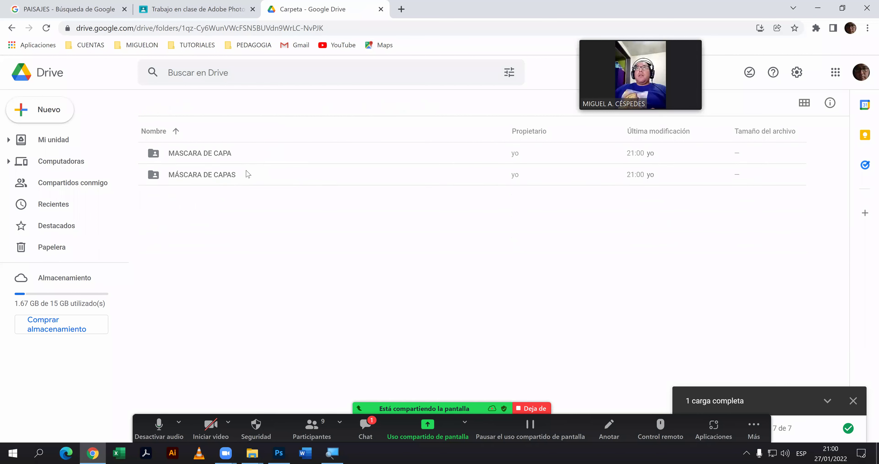
double_click(236, 177)
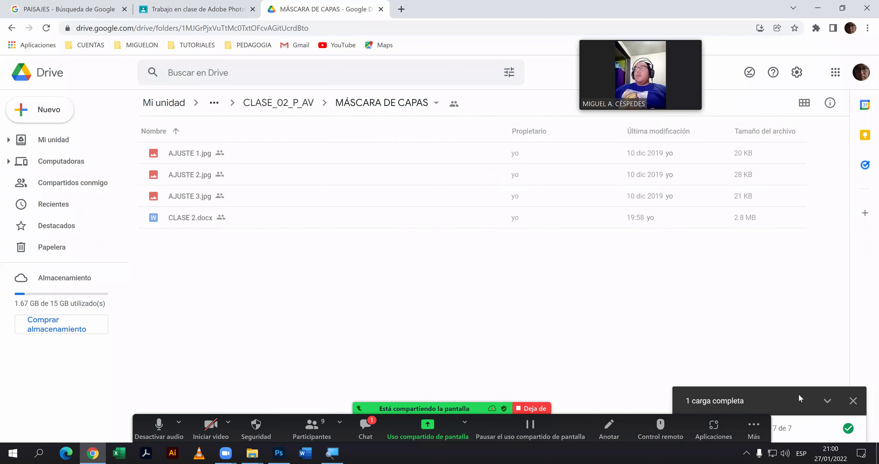
click(853, 401)
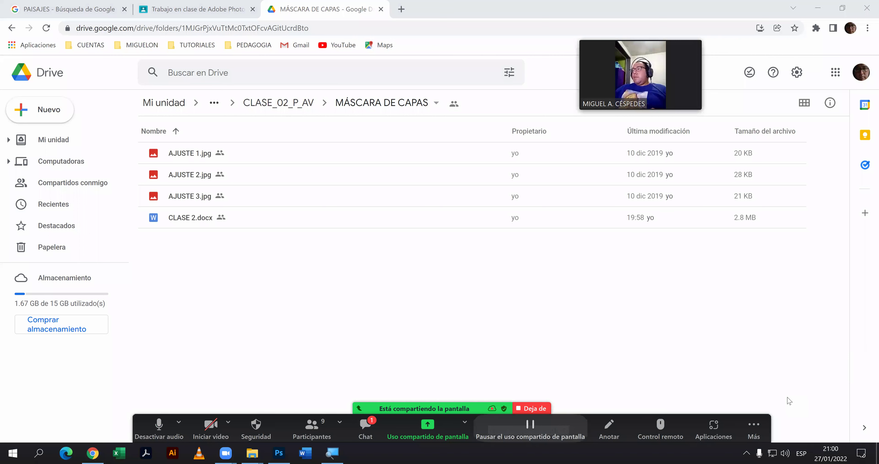
Skim the CLASE 2.docx MASCARAS outline in Google Docs, close it, and return to CLASE_02_P_AV.
double_click(209, 227)
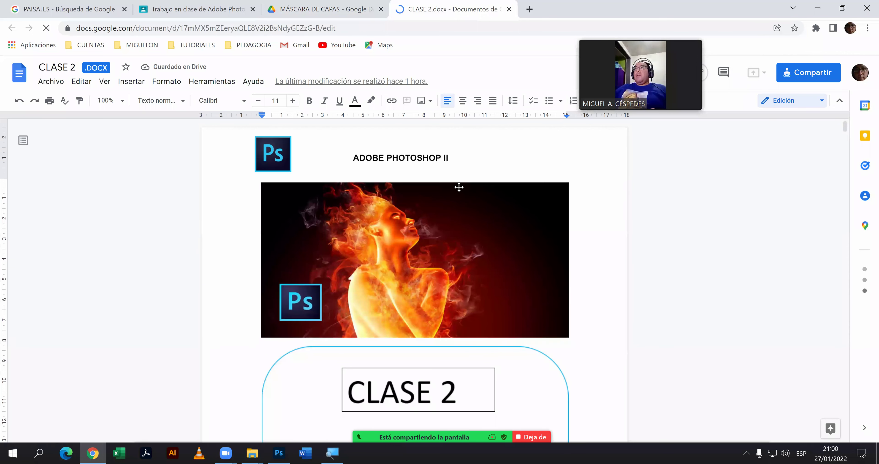
scroll(459, 187, down, 5)
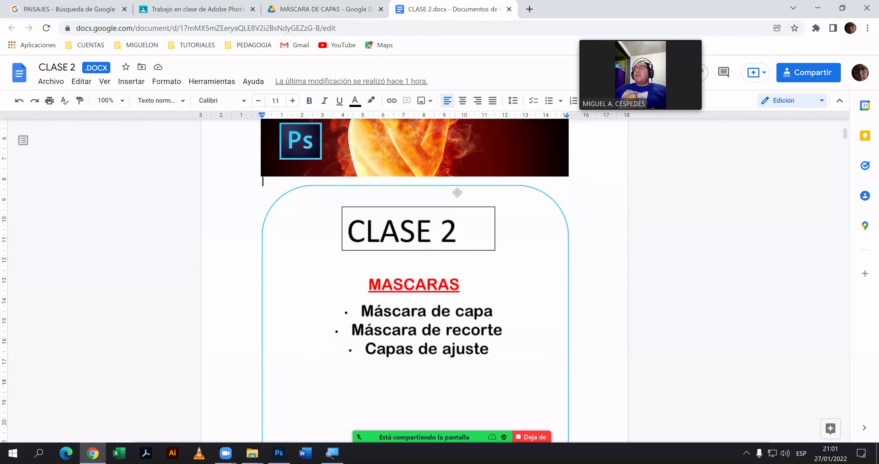
click(509, 10)
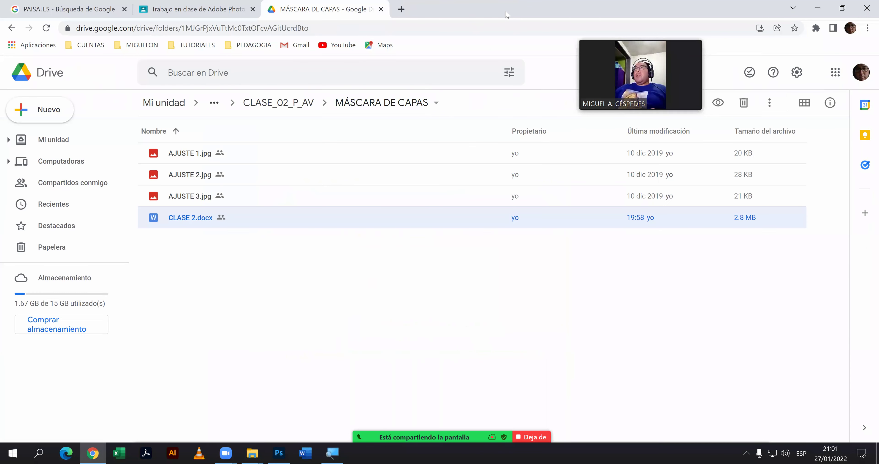
click(278, 103)
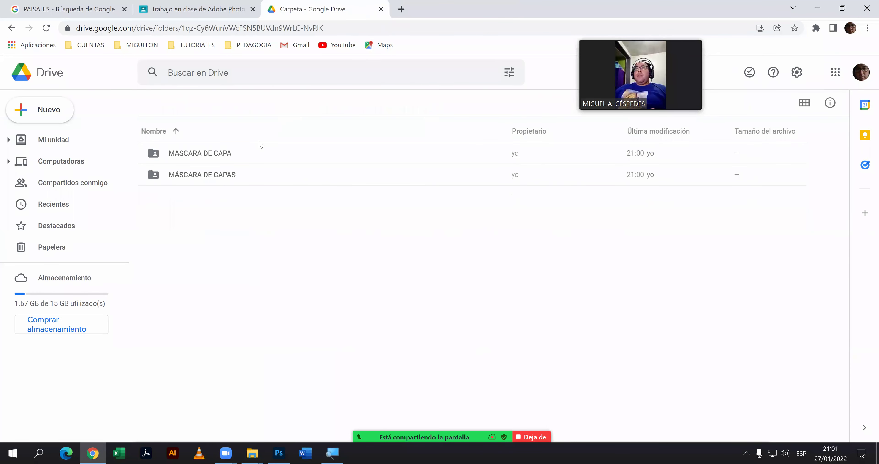
double_click(219, 175)
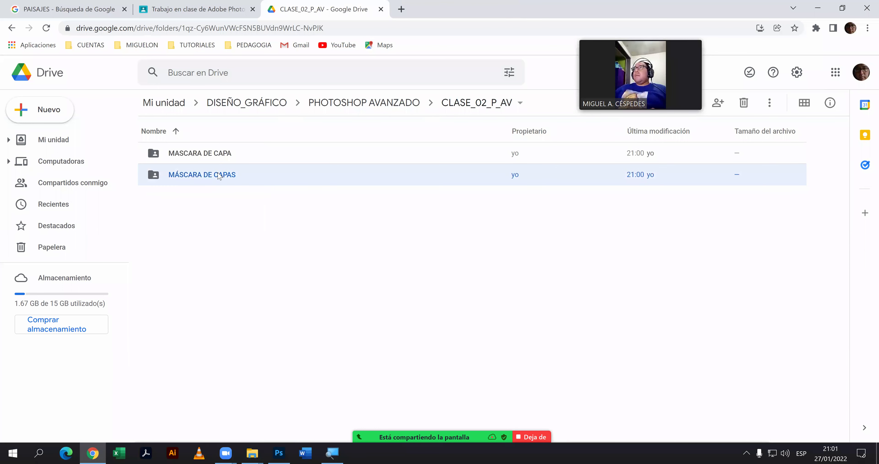
click(300, 104)
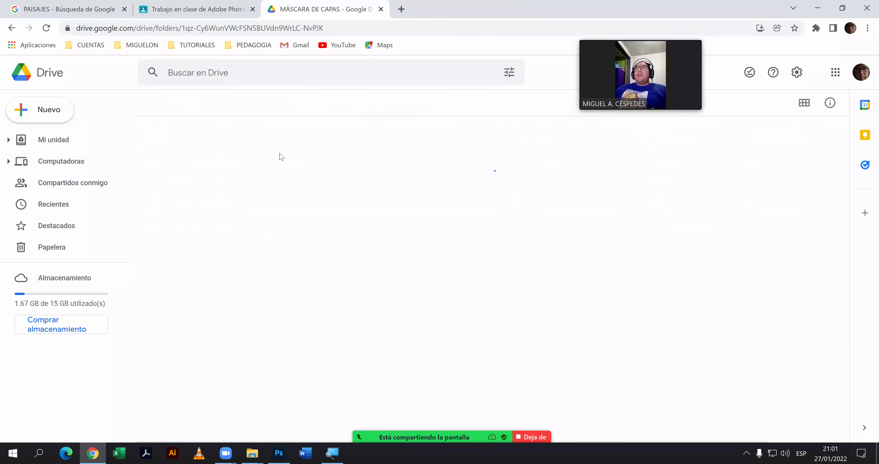
Rename the MÁSCARA DE CAPAS folder to MÁSCARA DE RECORTE.
right_click(236, 179)
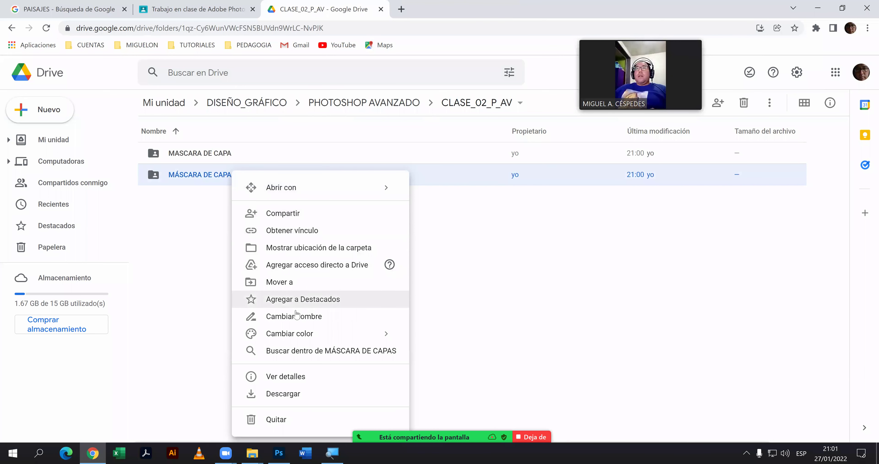
click(293, 316)
key(End)
key(BackSpace)
key(BackSpace)
key(BackSpace)
key(BackSpace)
key(BackSpace)
text(RECORTE)
key(Return)
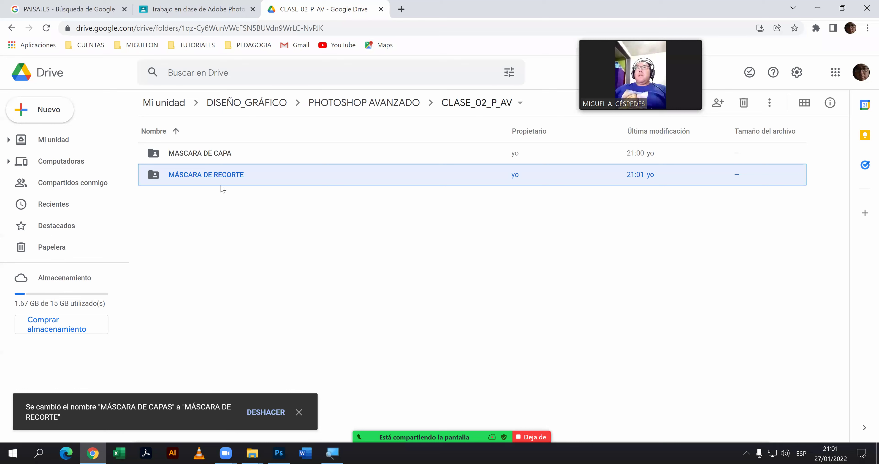
Rename MASCARA DE CAPA to the accented MÁSCARA DE CAPA and close Google Drive.
right_click(218, 158)
mouse_move(275, 320)
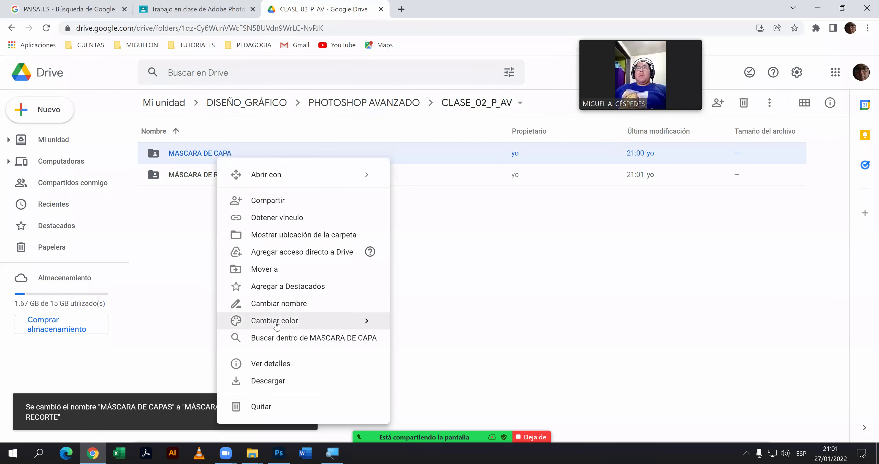
click(276, 304)
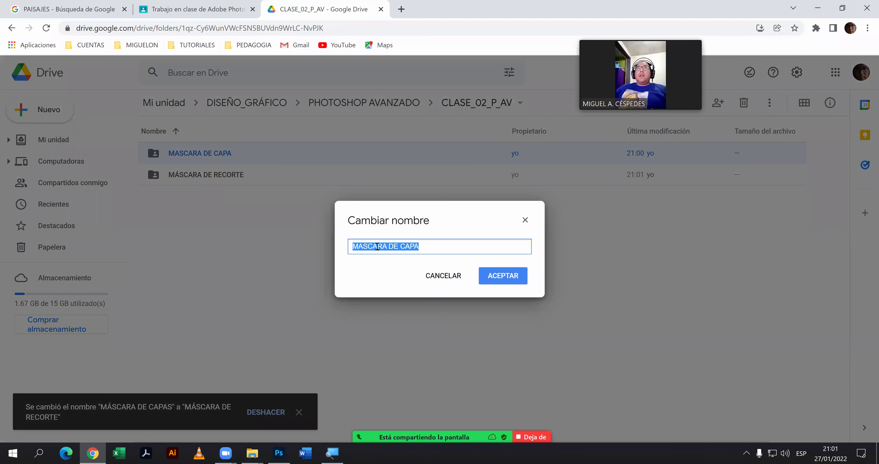
click(364, 248)
key(BackSpace)
text(Á)
click(511, 280)
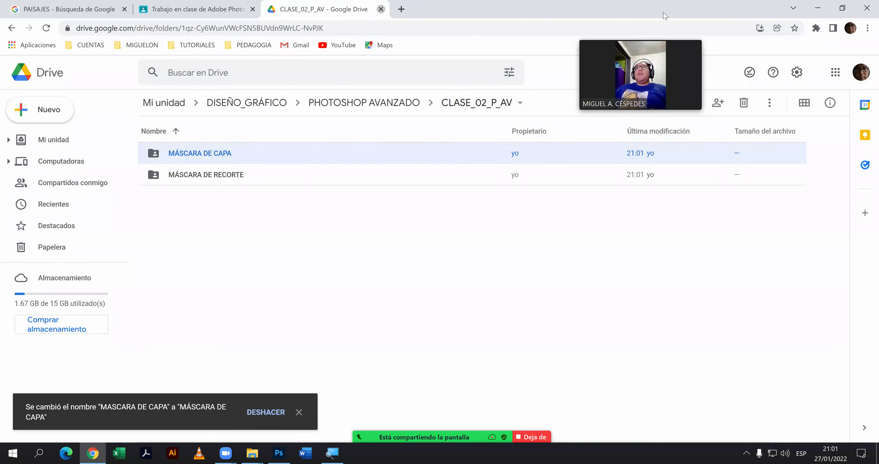
click(381, 9)
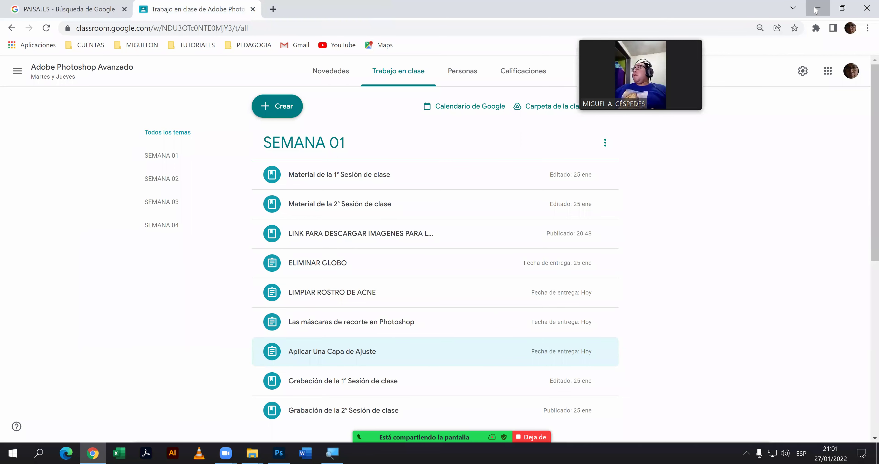
Open the FOTOMONTAJE=Paisaje En El Rostro guide from the desktop MASCARA DE CAPA folder with editing enabled.
key(super+d)
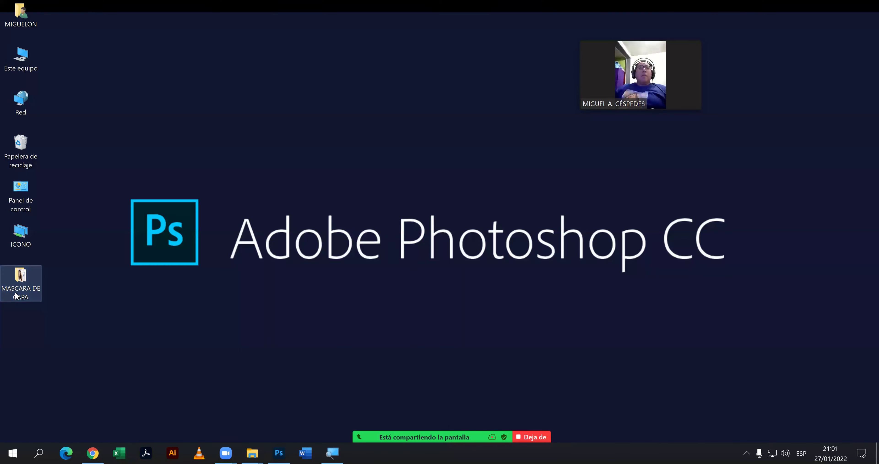
double_click(21, 283)
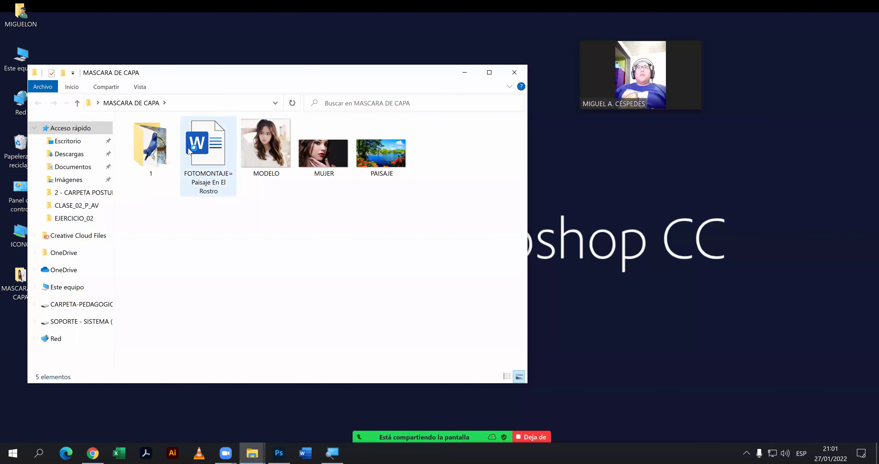
double_click(204, 150)
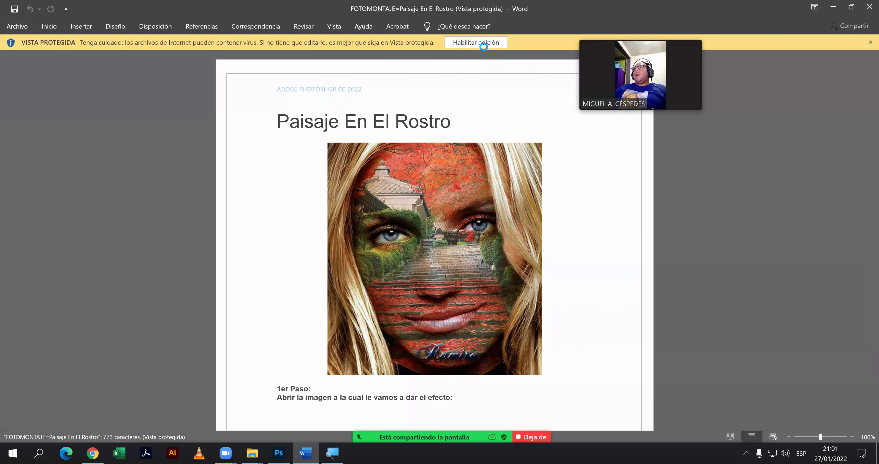
click(477, 42)
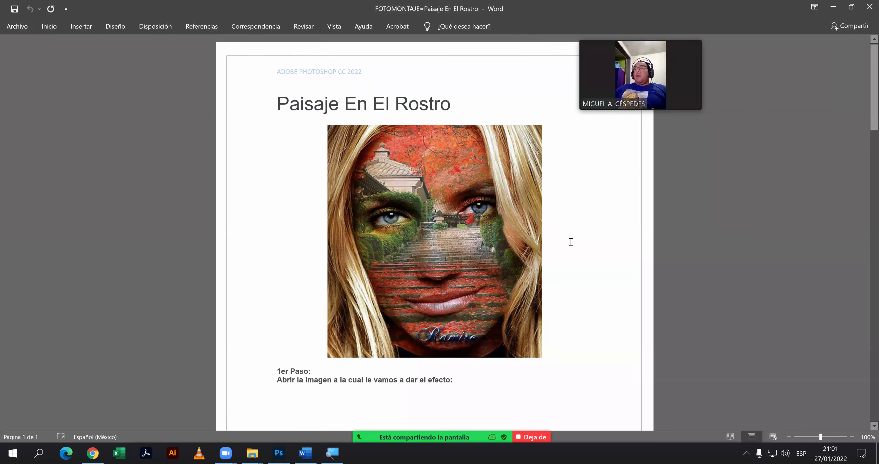
Scroll the guide to the 2do Paso page, then switch to Photoshop's EJEMPLO_02.psd window.
scroll(573, 239, down, 2)
scroll(569, 244, down, 1)
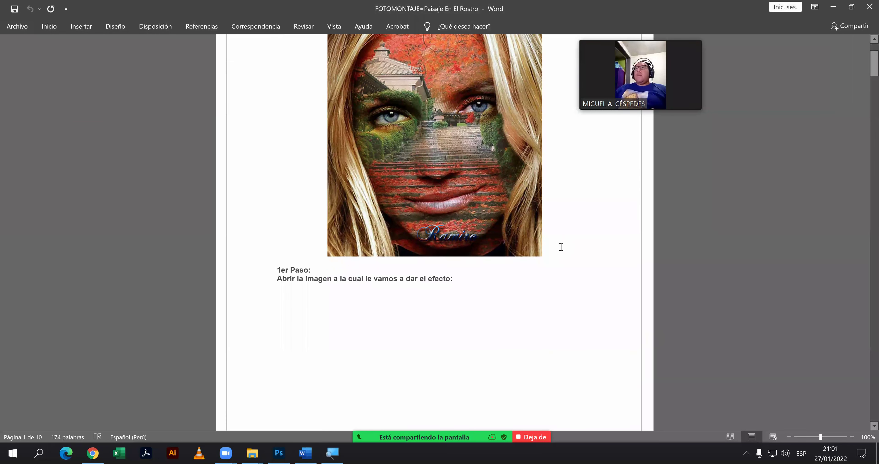
scroll(550, 254, down, 1)
scroll(549, 256, down, 4)
scroll(549, 255, down, 4)
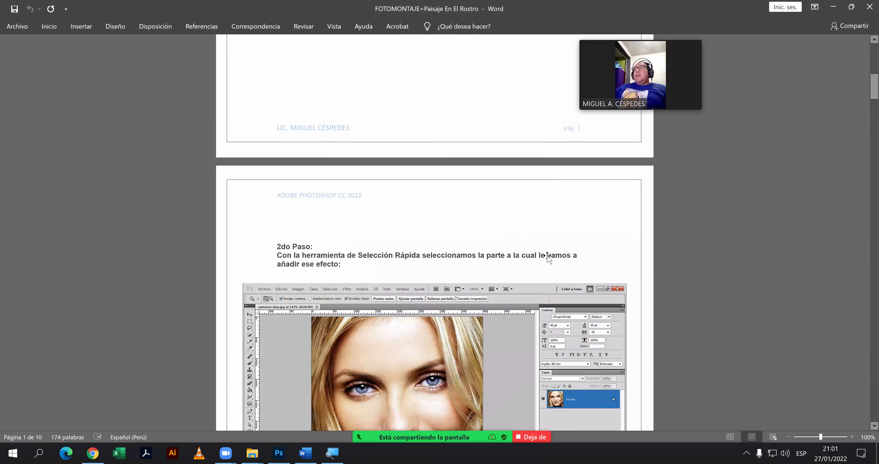
scroll(548, 254, down, 1)
scroll(546, 256, down, 2)
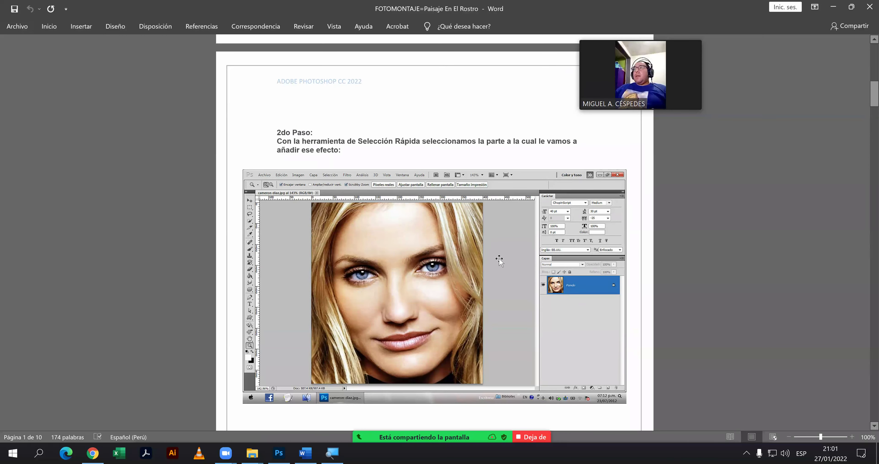
click(278, 453)
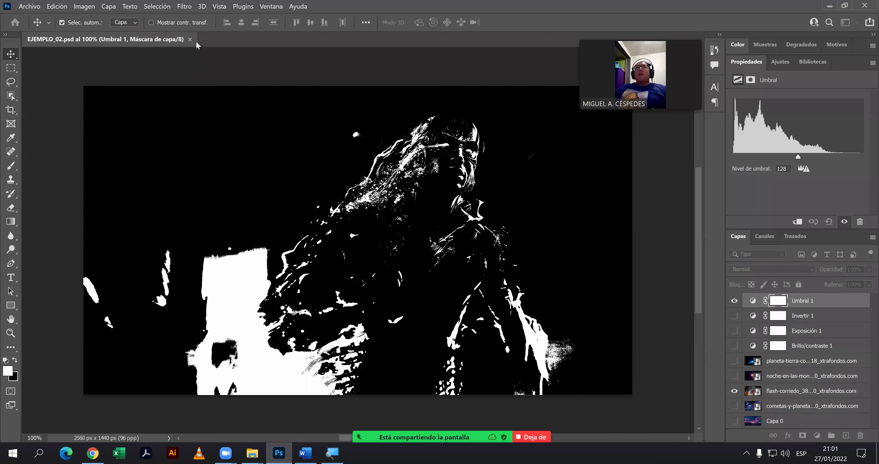
Close EJEMPLO_02.psd and open MODELO.jpg from the MASCARA DE CAPA folder, accepting the missing profile.
click(190, 39)
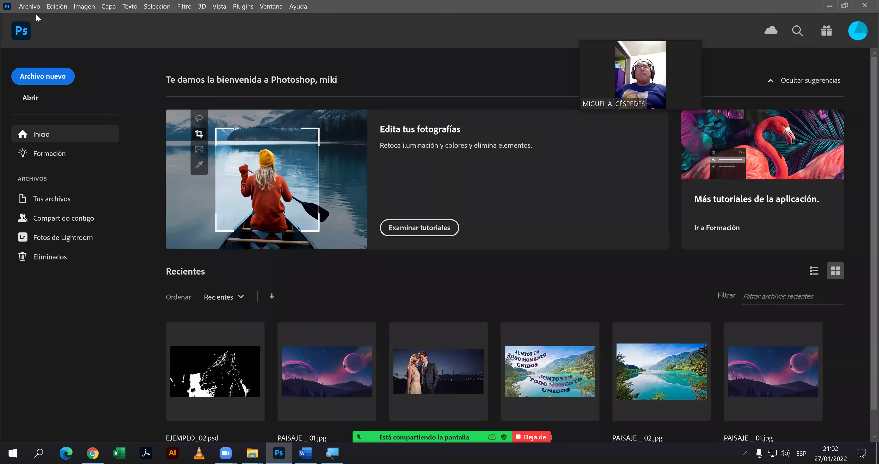
click(27, 10)
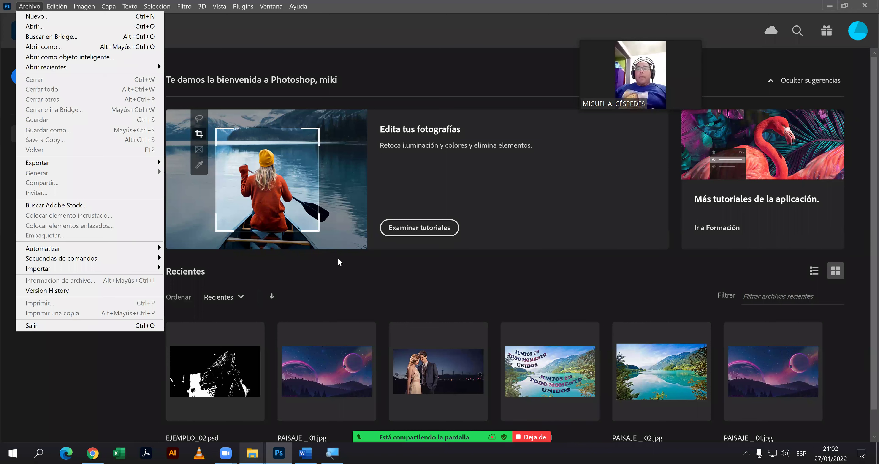
click(252, 452)
click(332, 388)
drag(282, 150, 359, 164)
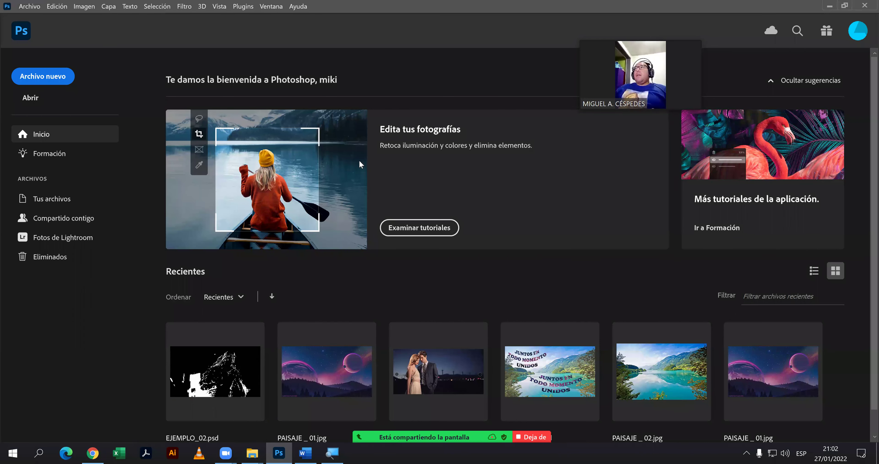
click(511, 215)
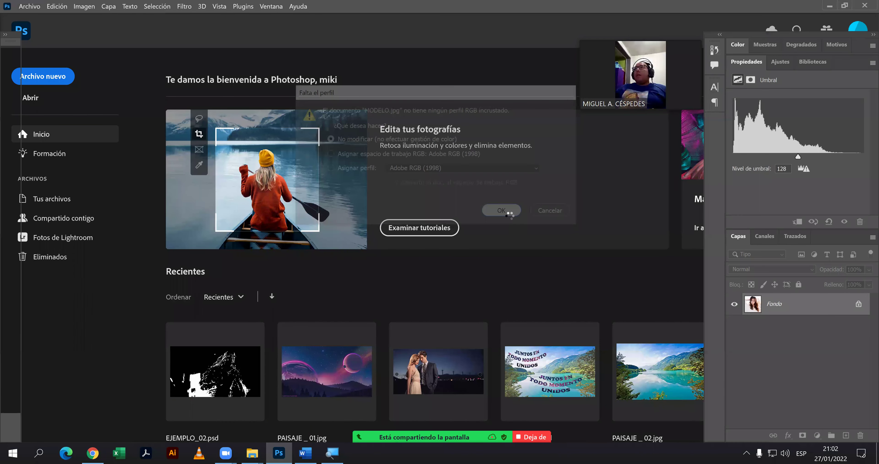
Unlock the Fondo background as Capa 0 and check Canvas Size, leaving it unchanged.
click(857, 304)
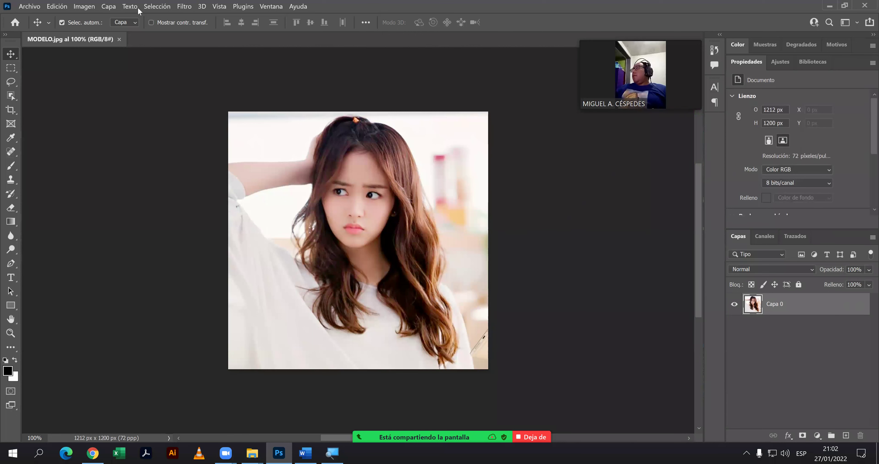
click(86, 8)
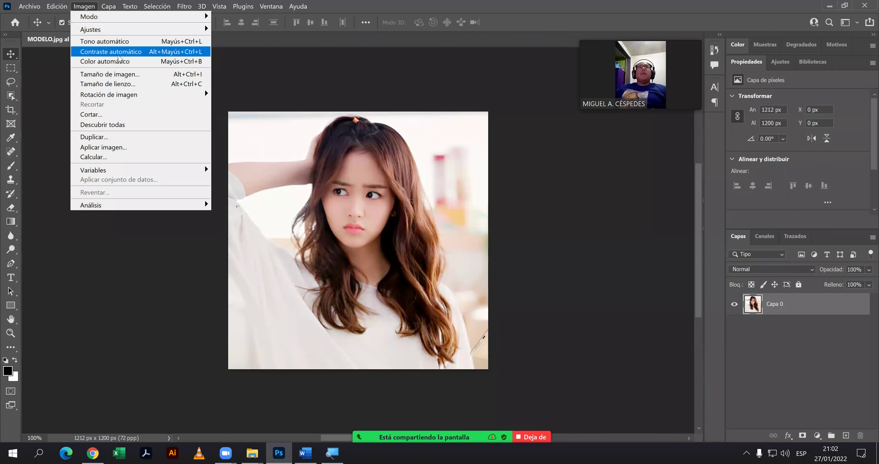
click(115, 84)
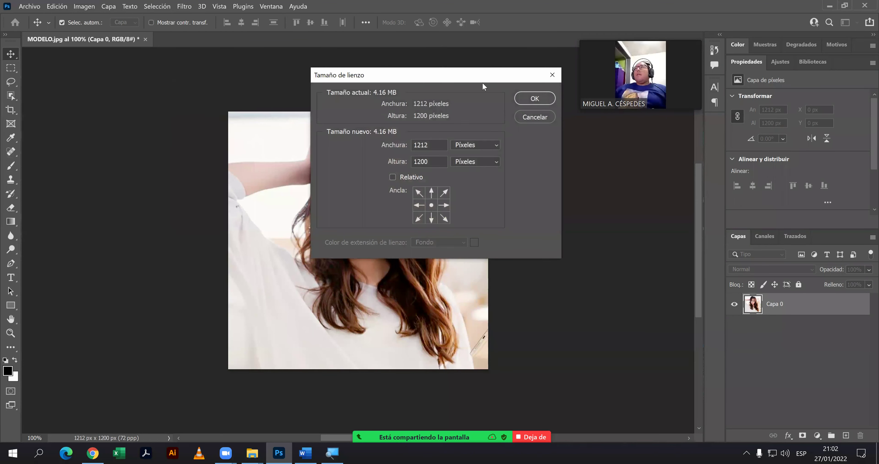
click(530, 117)
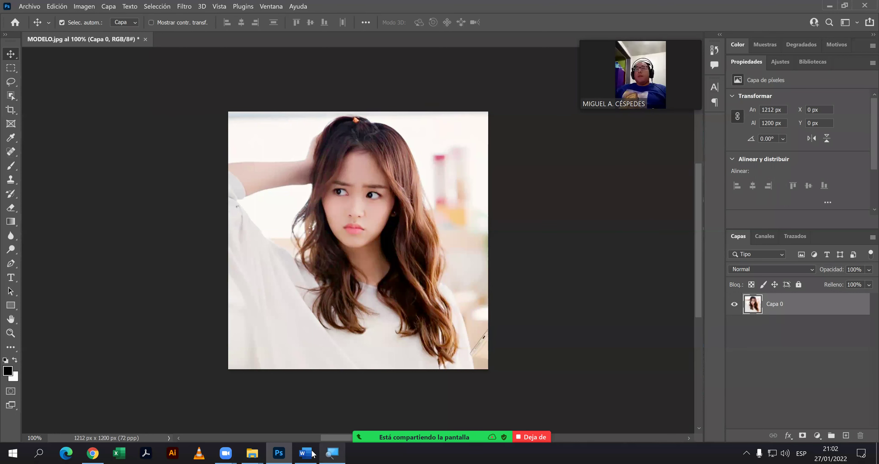
Return to the Word FOTOMONTAJE tutorial and scroll up to the 1er Paso section.
key(alt+Tab)
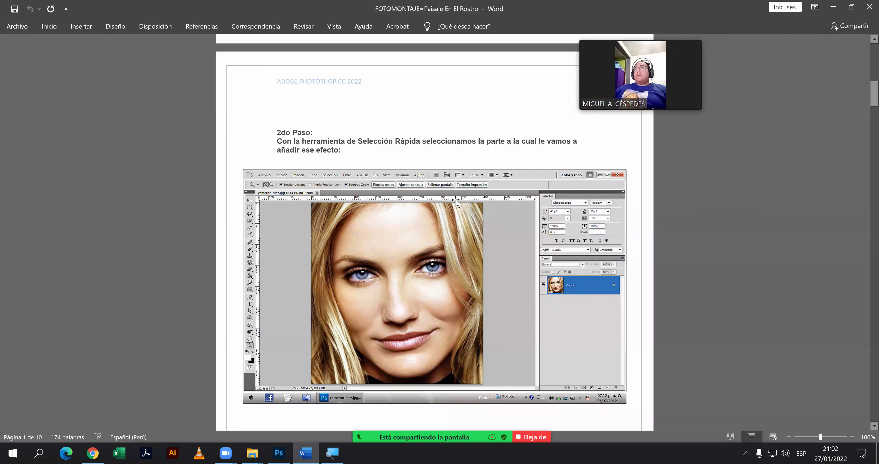
scroll(438, 273, up, 1)
scroll(437, 279, up, 6)
scroll(436, 287, up, 3)
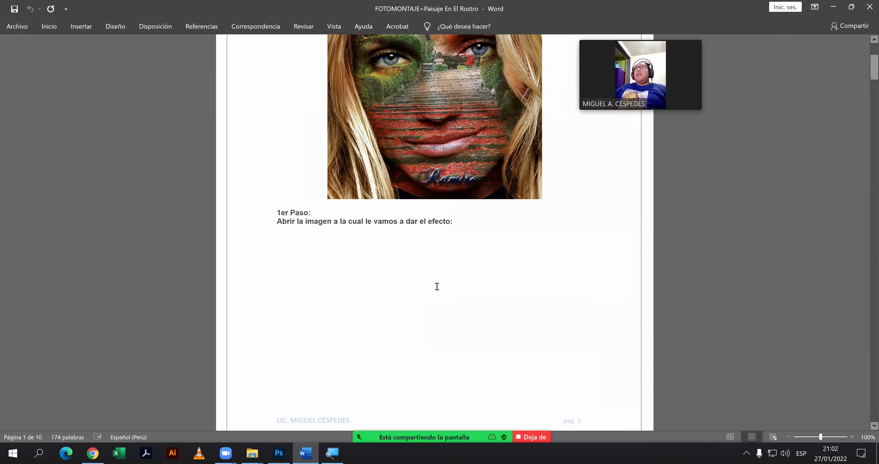
scroll(444, 278, up, 2)
click(471, 272)
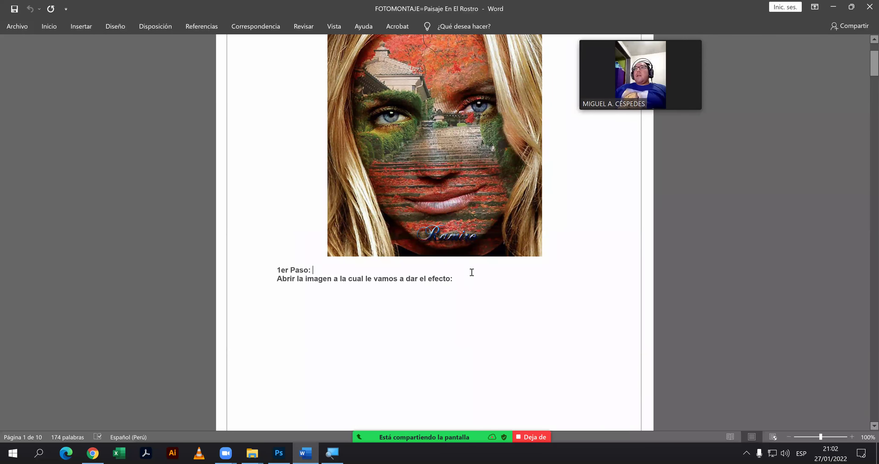
Read down the tutorial to page 3's 3er Paso instruction about Perfeccionar Borde.
scroll(474, 277, down, 1)
scroll(478, 280, down, 4)
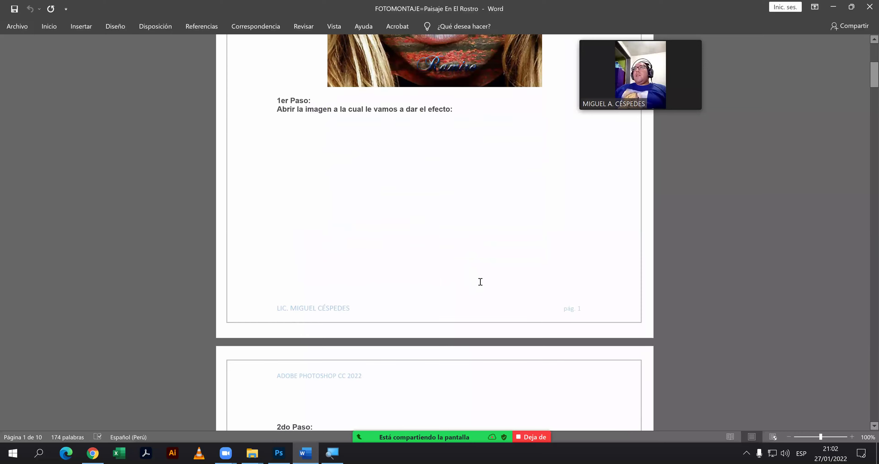
scroll(479, 280, down, 4)
scroll(480, 283, down, 1)
scroll(478, 282, down, 3)
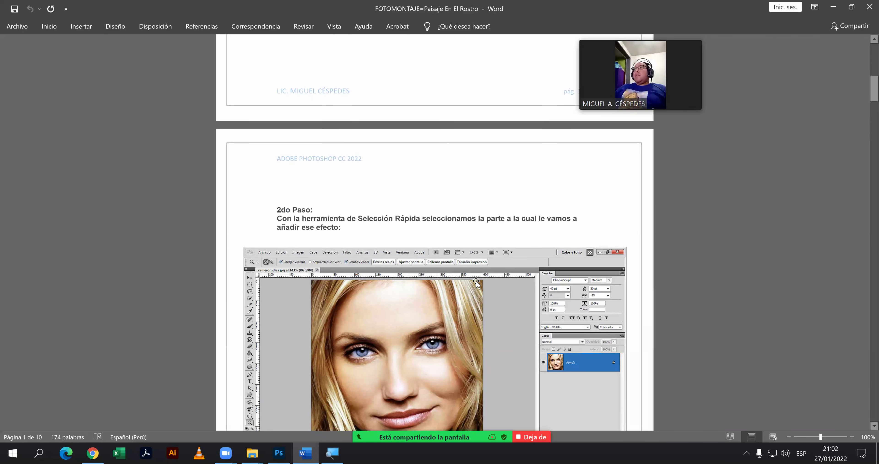
scroll(474, 286, down, 2)
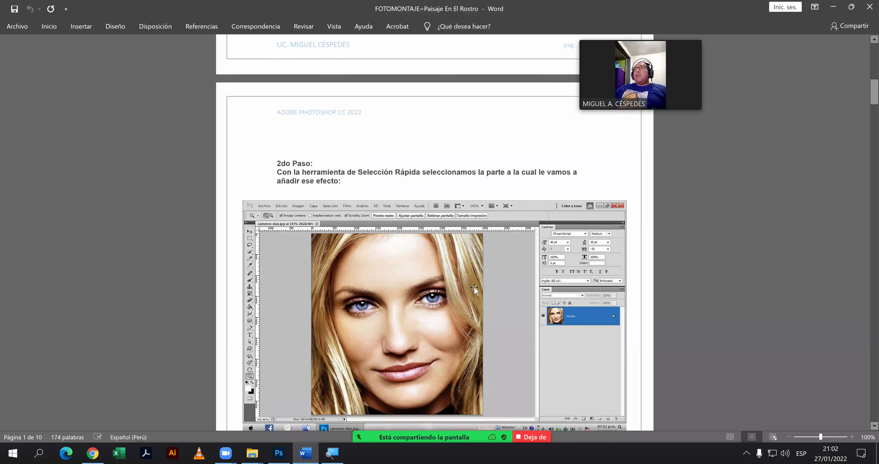
scroll(474, 287, down, 2)
scroll(474, 287, down, 1)
scroll(475, 287, down, 2)
scroll(475, 286, down, 8)
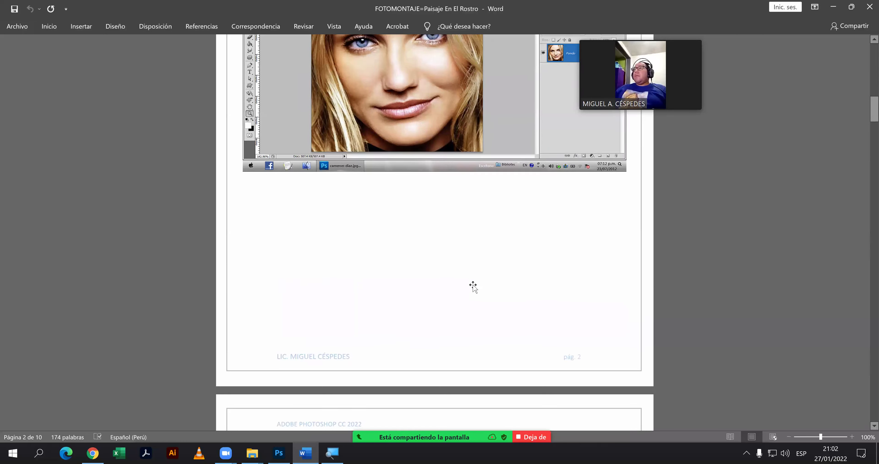
scroll(473, 285, down, 8)
scroll(473, 283, down, 2)
scroll(472, 282, down, 2)
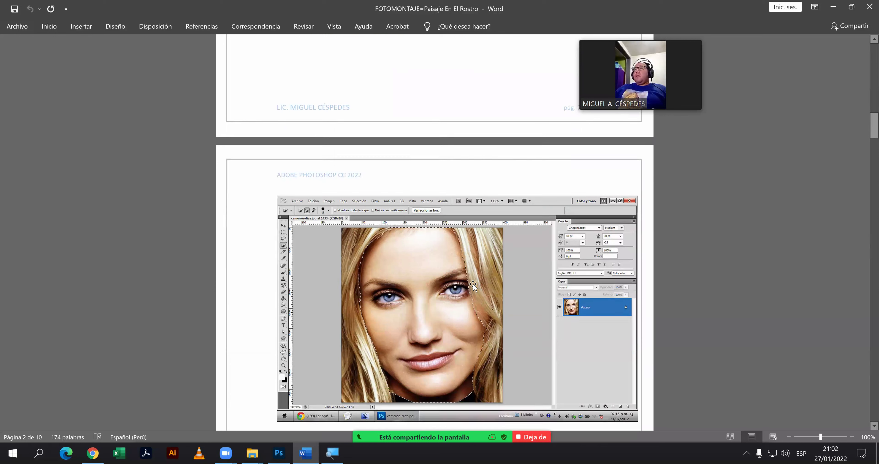
scroll(473, 283, down, 2)
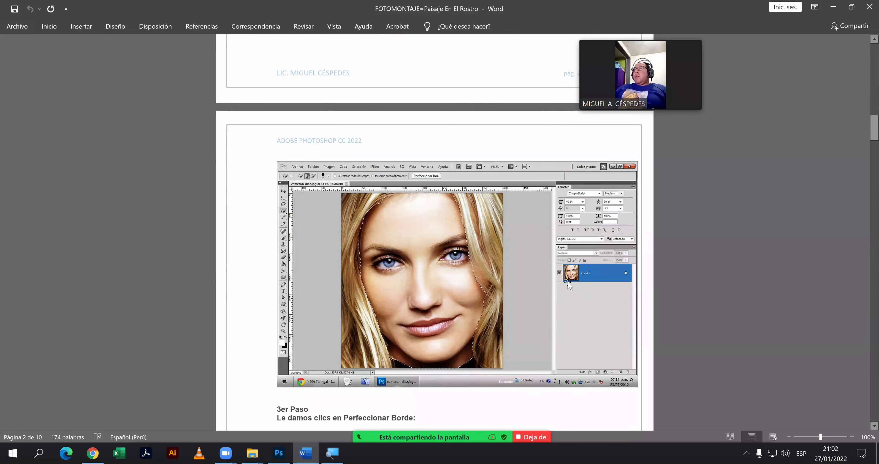
scroll(546, 289, up, 8)
scroll(542, 290, up, 5)
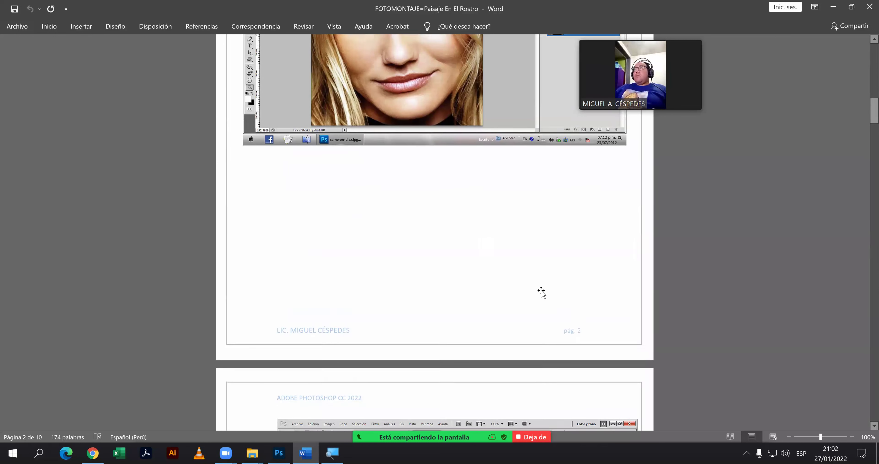
scroll(543, 291, up, 5)
scroll(543, 291, up, 7)
scroll(542, 290, up, 2)
scroll(495, 259, up, 3)
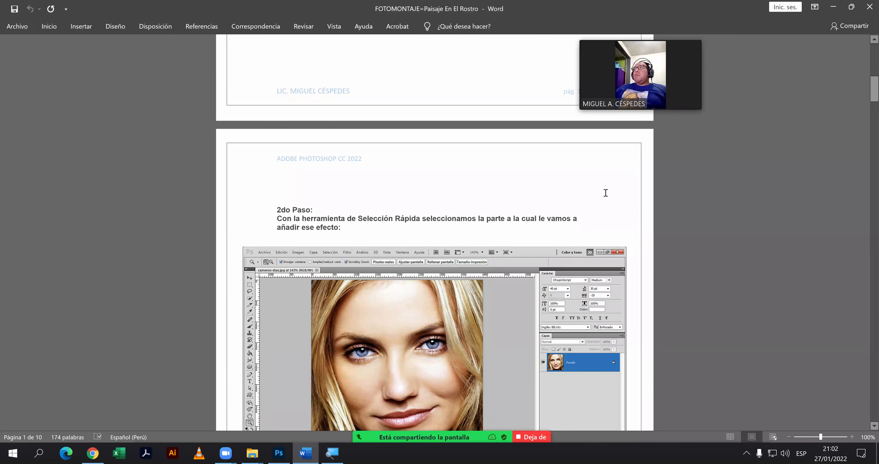
scroll(608, 208, down, 5)
scroll(718, 132, down, 3)
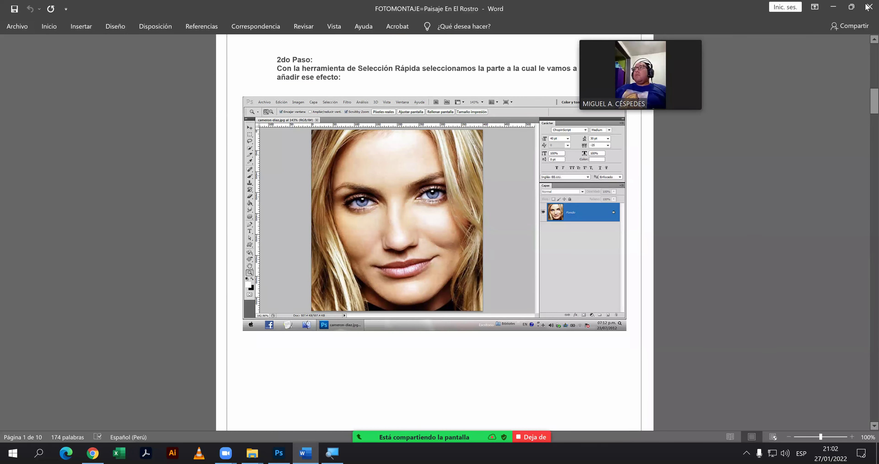
scroll(718, 178, down, 5)
scroll(719, 189, down, 3)
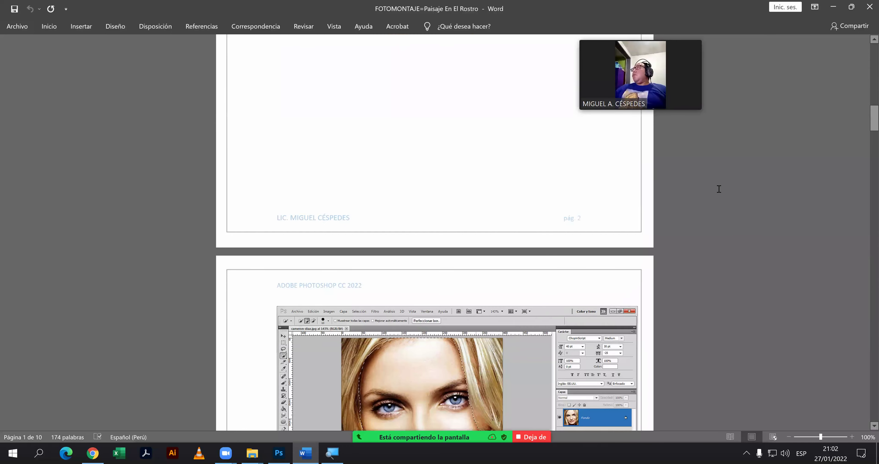
scroll(719, 189, down, 4)
scroll(719, 189, down, 2)
scroll(710, 168, down, 2)
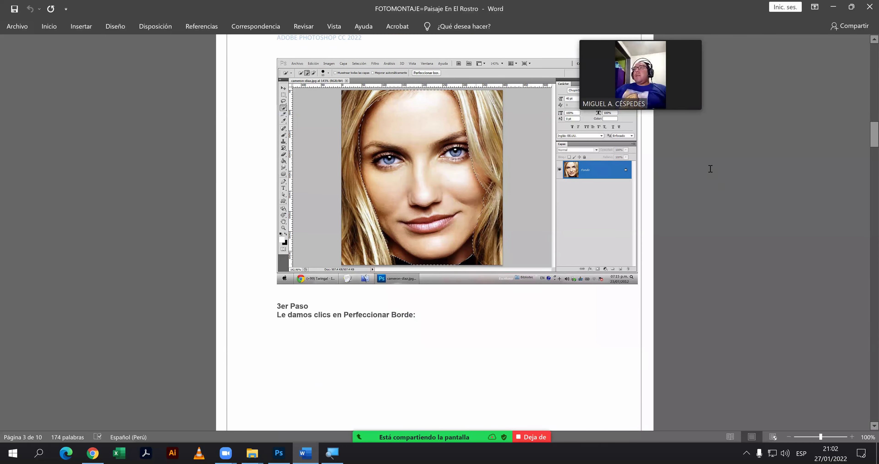
scroll(710, 168, down, 2)
scroll(799, 11, down, 3)
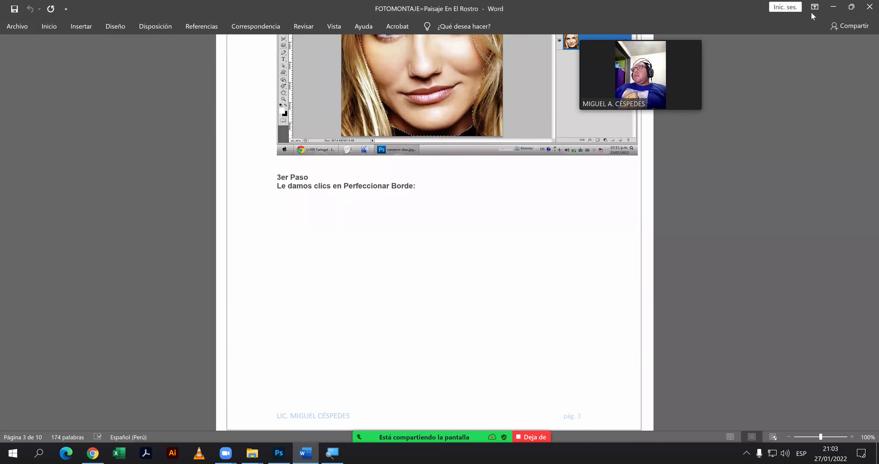
Back in Photoshop, turn off Auto-Select, duplicate Capa 0 as Capa 0 copia, and choose the Lasso tool.
click(835, 7)
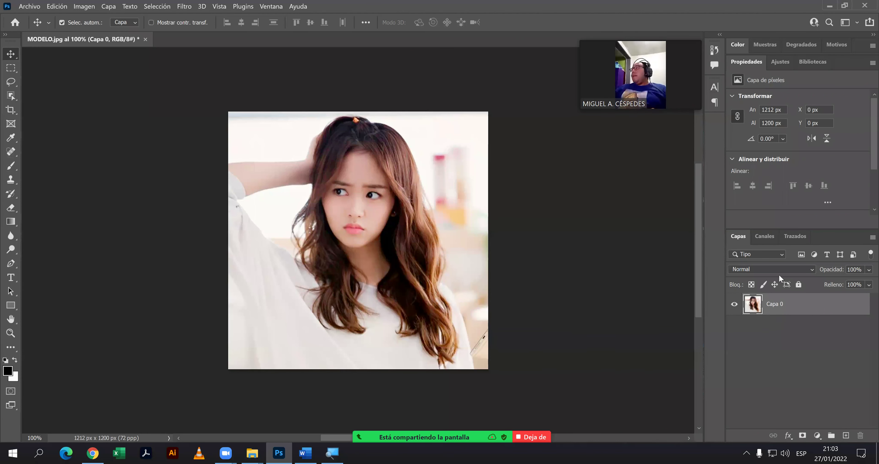
key(ctrl)
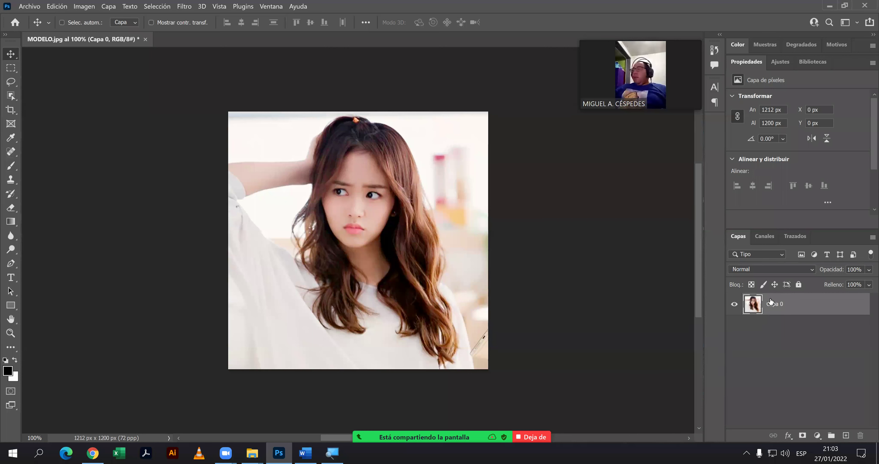
key(ctrl+j)
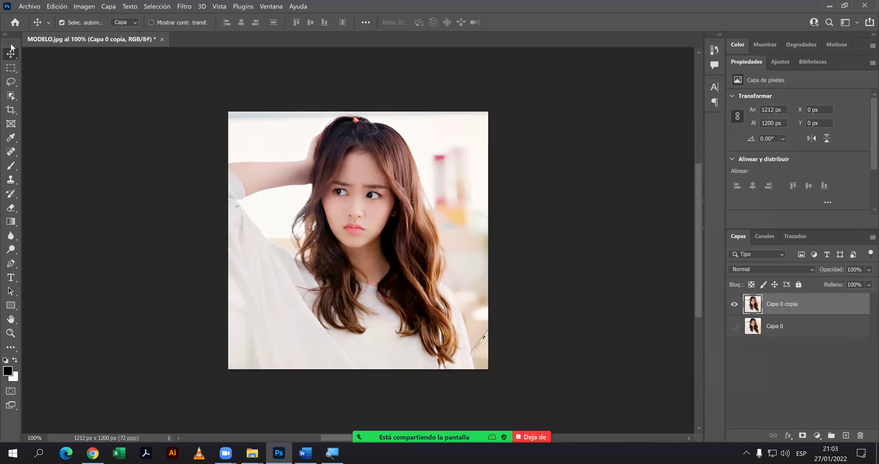
click(5, 34)
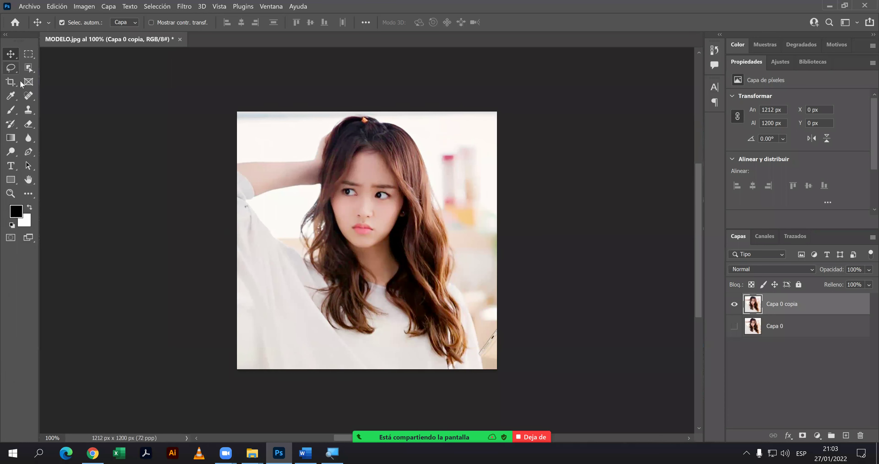
drag(16, 70, 48, 67)
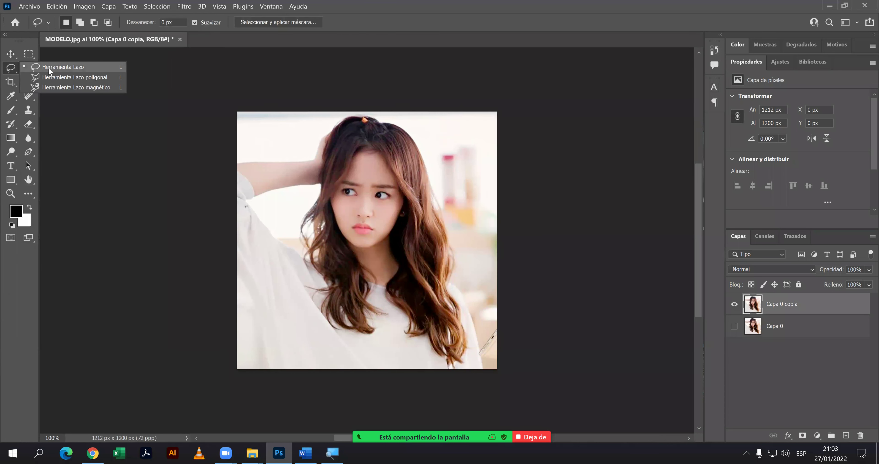
Trace a freehand Lasso selection around the model's face.
click(49, 67)
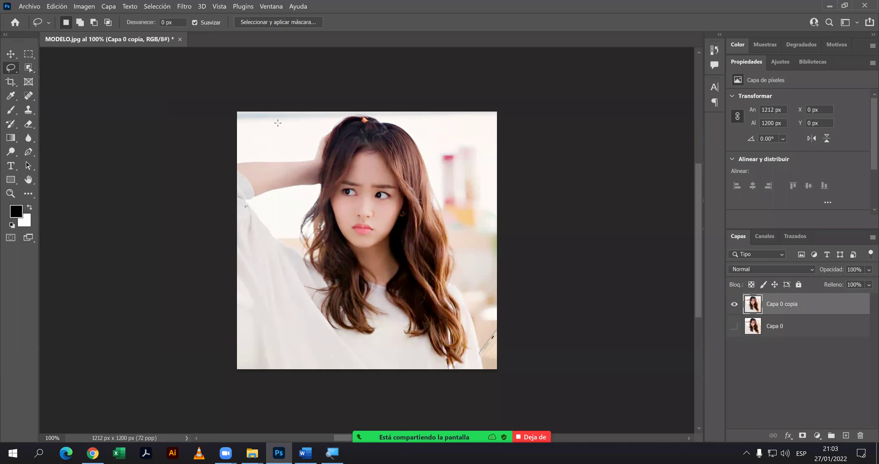
mouse_move(355, 151)
mouse_down()
mouse_move(330, 189)
mouse_move(331, 218)
mouse_move(346, 242)
mouse_move(368, 252)
mouse_move(406, 213)
mouse_move(389, 163)
mouse_move(370, 148)
mouse_up()
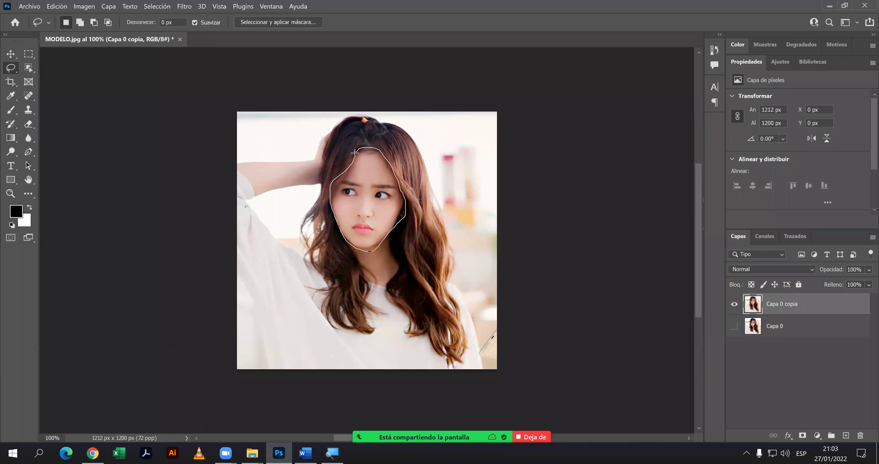
drag(350, 151, 351, 151)
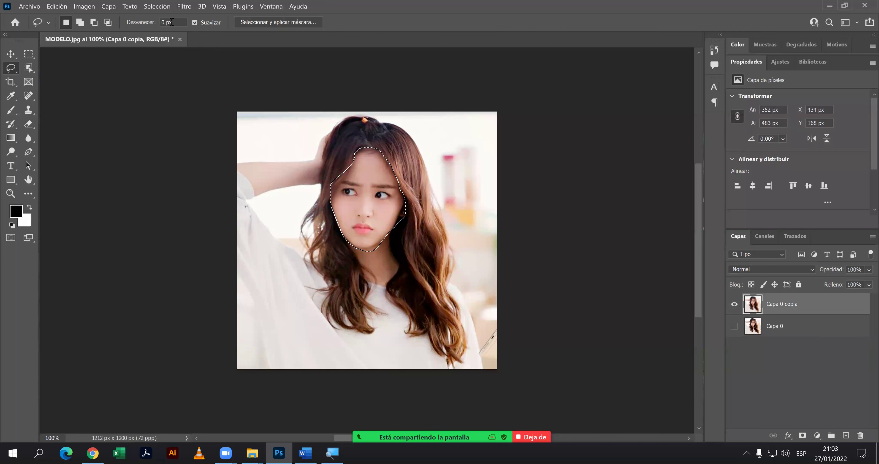
Set the Lasso feather (Desvanecer) back to 0 px and bring the Word guide forward.
drag(174, 21, 150, 23)
text(10)
drag(173, 23, 137, 25)
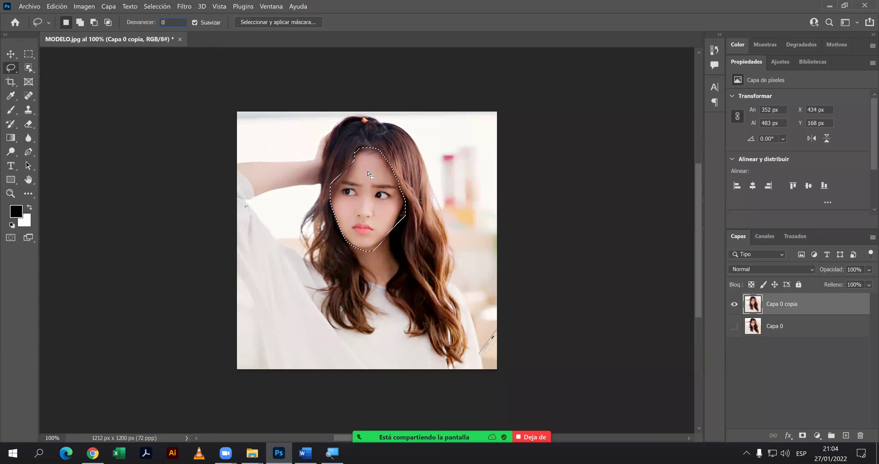
click(302, 453)
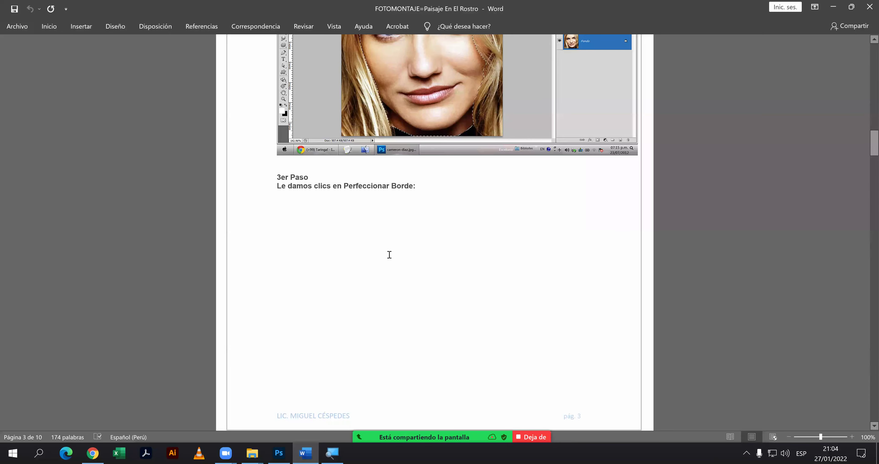
Scroll the FOTOMONTAJE guide from 3er Paso through 7mo and 8vo Paso to page 10's final result.
scroll(389, 259, down, 2)
scroll(388, 266, down, 2)
scroll(389, 266, down, 2)
scroll(390, 266, down, 2)
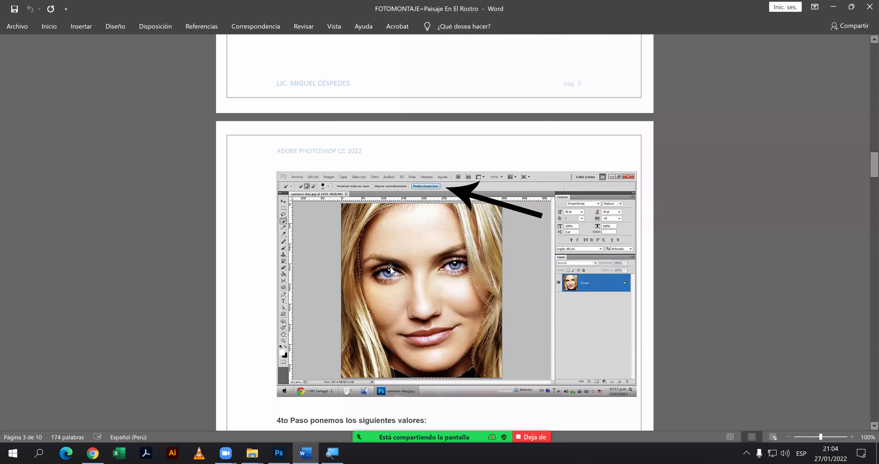
scroll(390, 267, down, 2)
scroll(388, 268, down, 2)
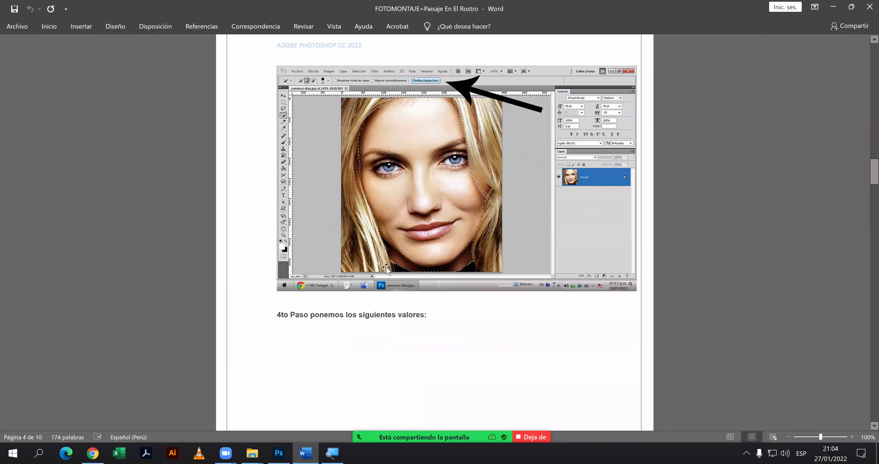
scroll(386, 267, down, 1)
scroll(386, 268, down, 2)
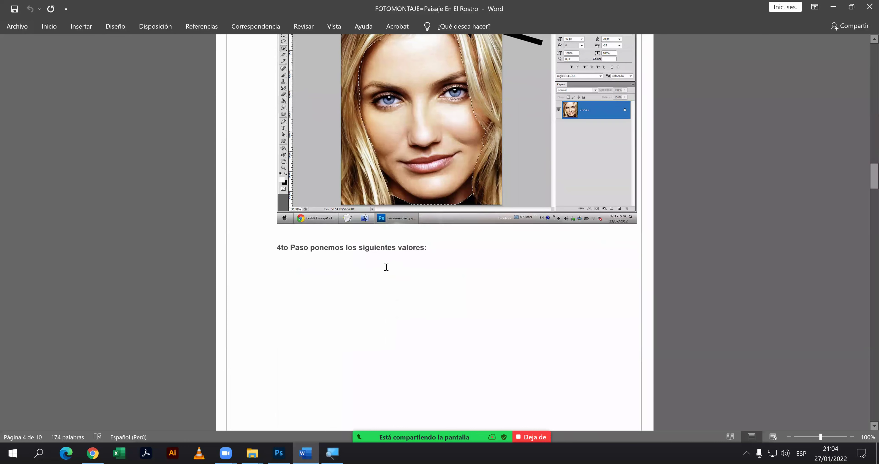
scroll(383, 268, down, 4)
scroll(383, 270, down, 4)
scroll(383, 269, down, 5)
scroll(423, 269, down, 1)
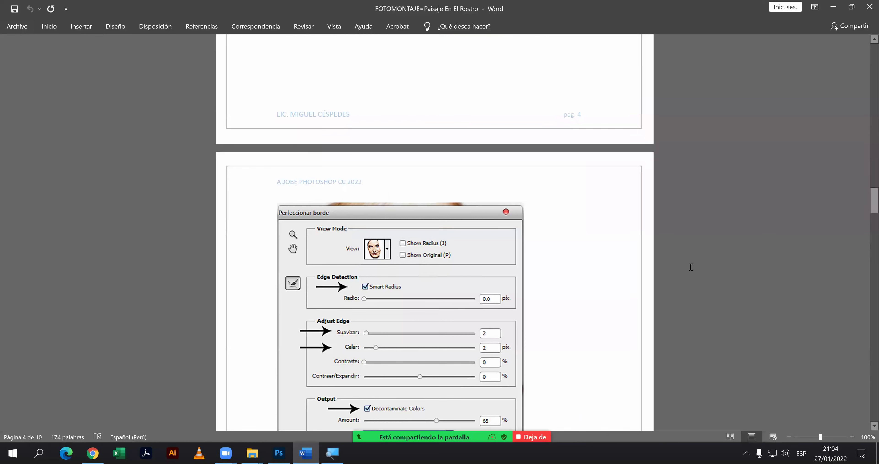
scroll(690, 267, down, 2)
scroll(686, 267, down, 1)
scroll(682, 266, down, 1)
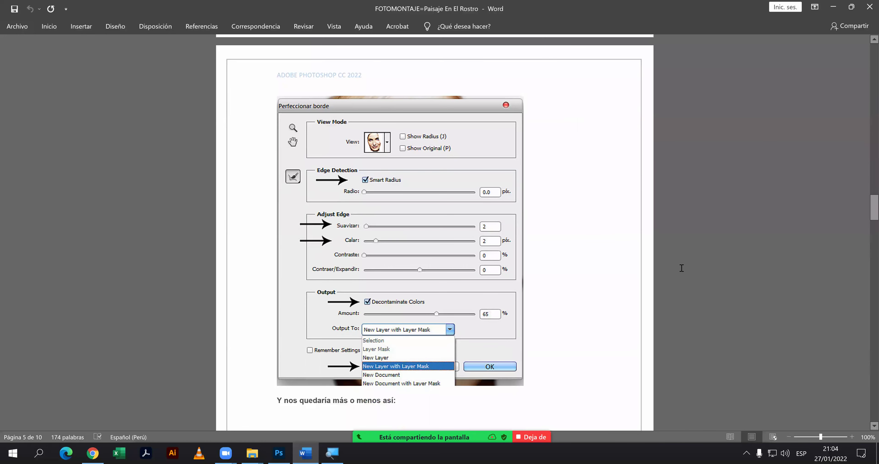
scroll(679, 265, down, 2)
scroll(665, 265, down, 2)
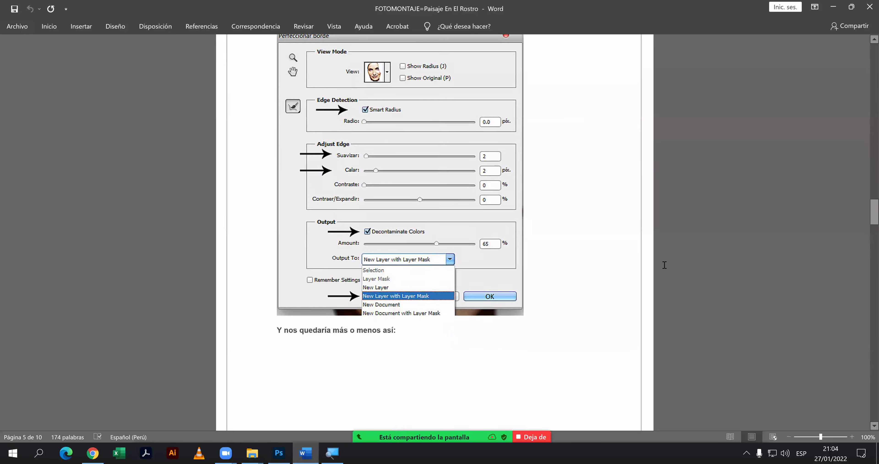
scroll(664, 262, down, 1)
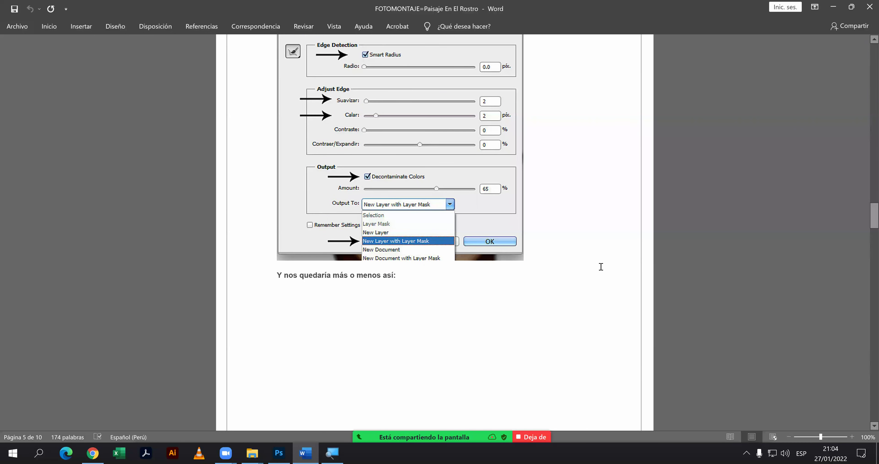
scroll(511, 269, down, 2)
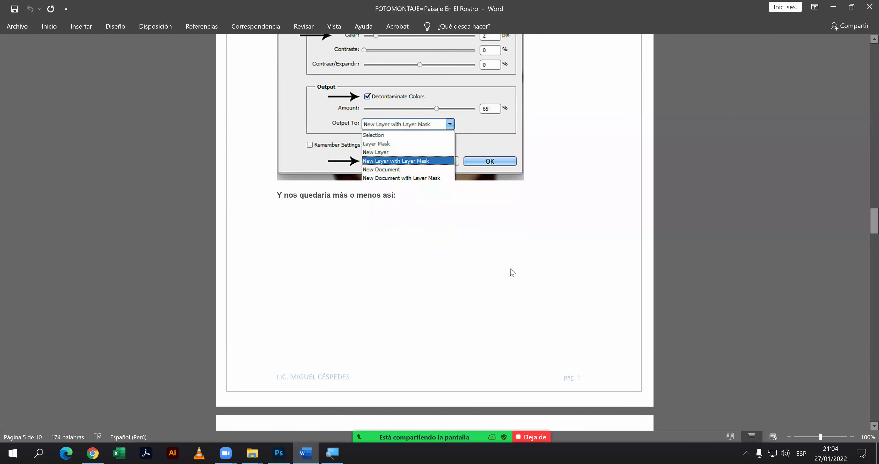
scroll(510, 269, down, 2)
scroll(510, 269, down, 2)
scroll(509, 270, down, 2)
scroll(508, 270, down, 1)
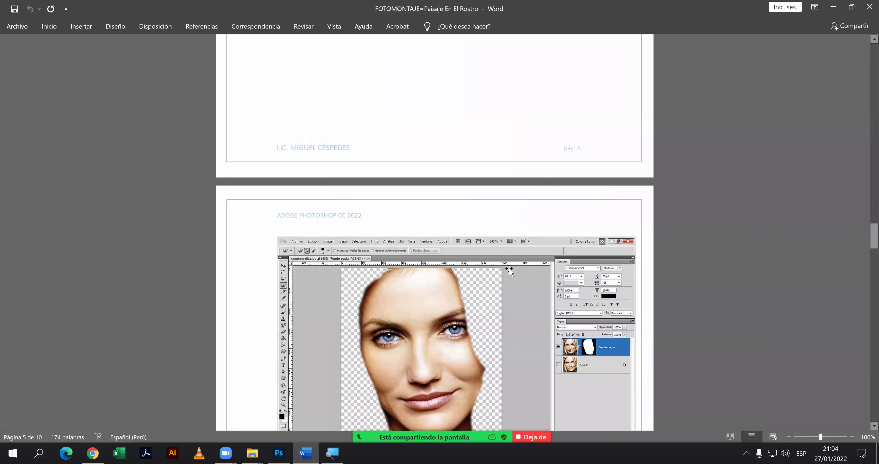
scroll(507, 269, down, 2)
scroll(504, 269, down, 1)
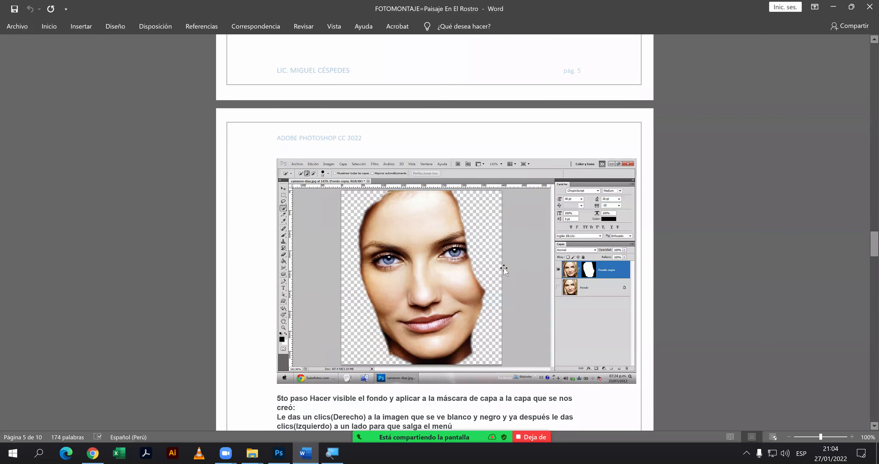
scroll(504, 269, down, 2)
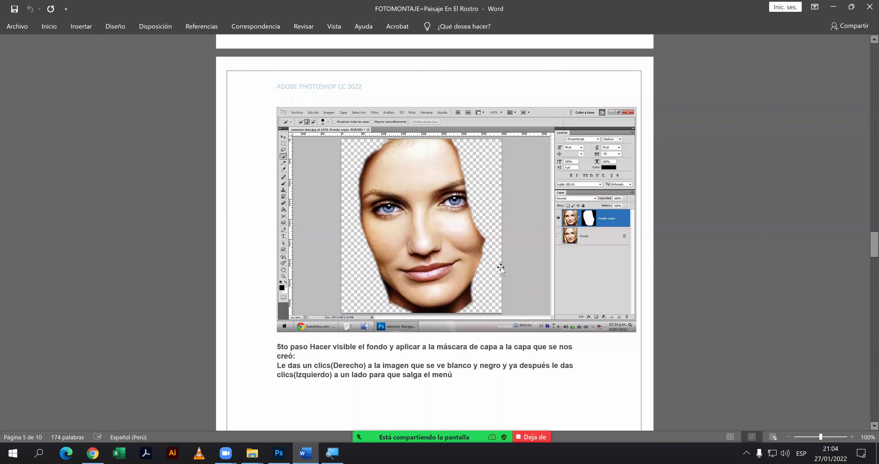
scroll(496, 268, down, 1)
scroll(495, 268, down, 2)
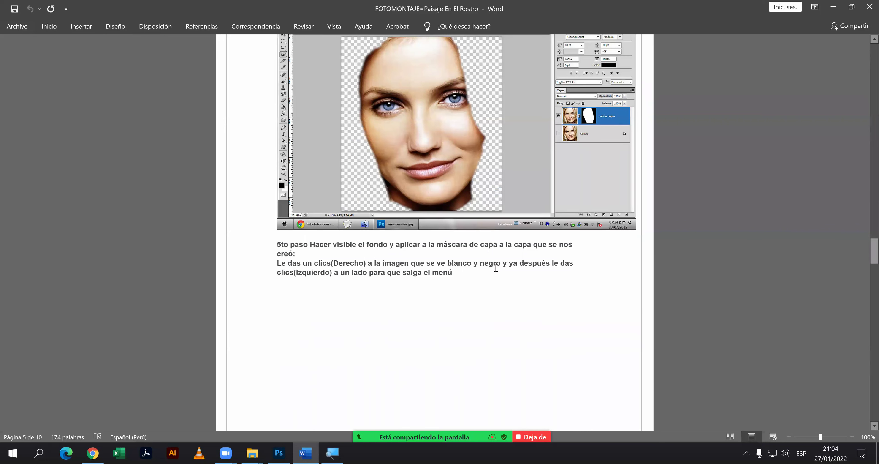
scroll(495, 268, down, 1)
scroll(494, 269, down, 3)
scroll(493, 269, down, 2)
scroll(493, 270, down, 4)
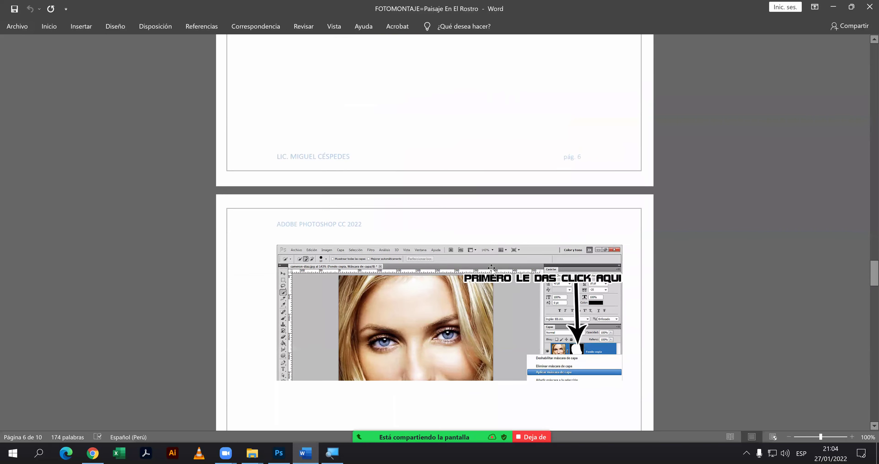
scroll(491, 268, down, 1)
scroll(487, 270, down, 1)
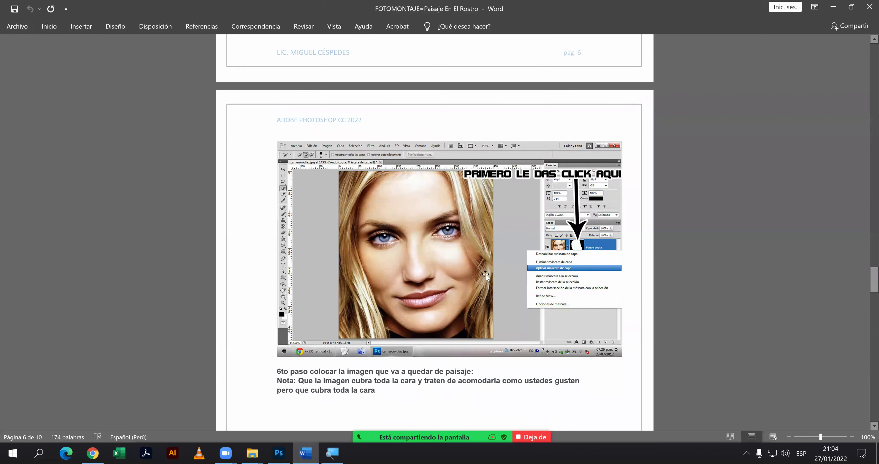
scroll(484, 274, down, 1)
scroll(484, 275, down, 2)
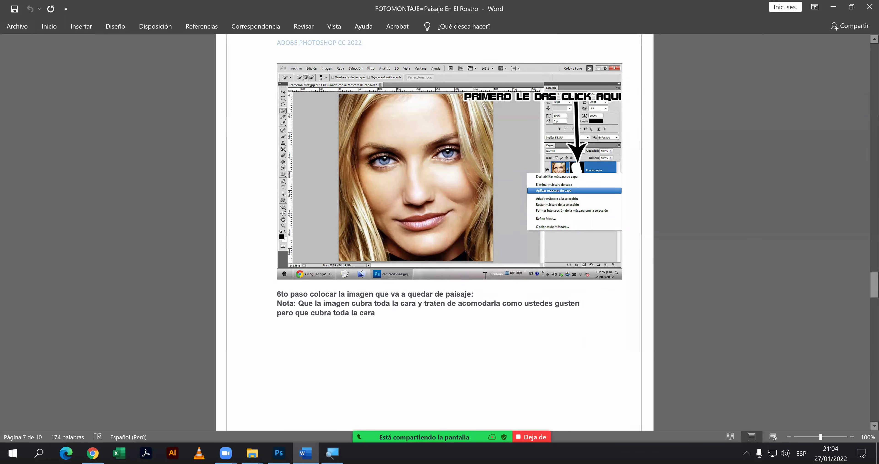
scroll(485, 275, down, 1)
scroll(489, 280, down, 5)
scroll(489, 284, down, 4)
scroll(489, 284, down, 1)
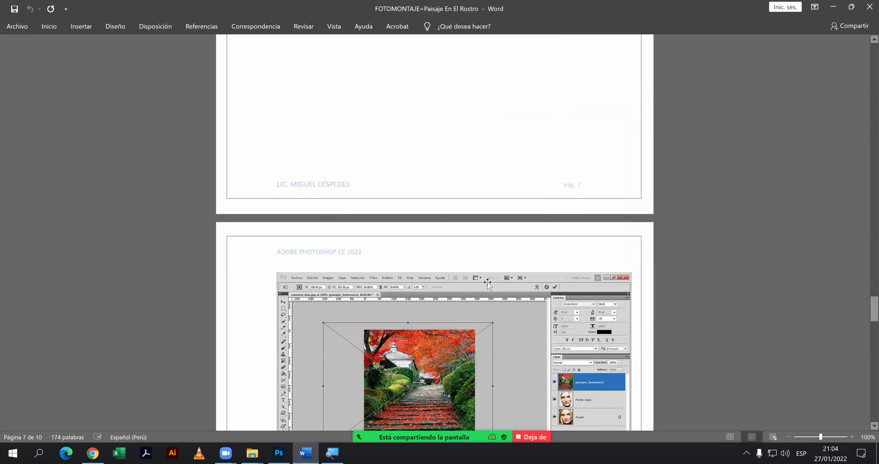
scroll(488, 283, down, 3)
scroll(486, 282, down, 1)
scroll(486, 281, down, 3)
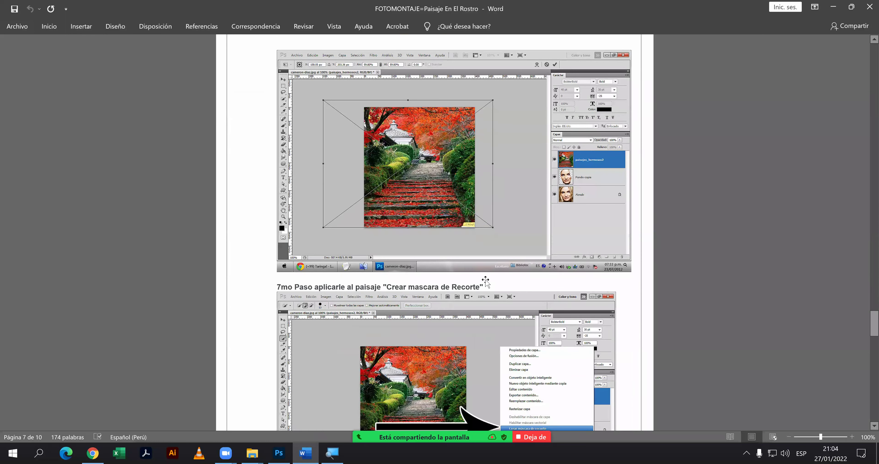
scroll(484, 279, down, 3)
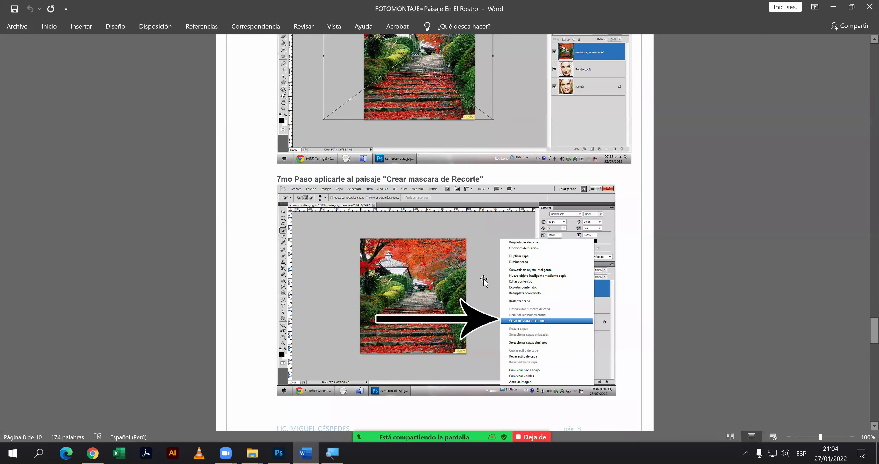
scroll(484, 279, down, 1)
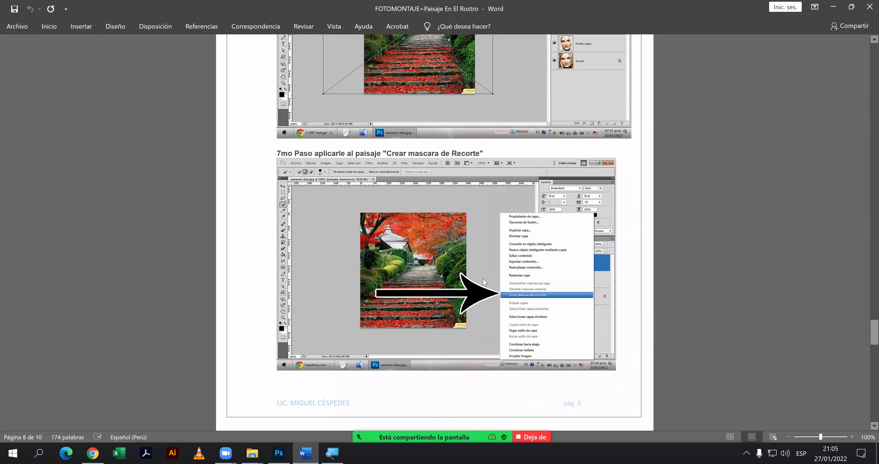
scroll(484, 283, down, 2)
scroll(481, 276, down, 1)
scroll(480, 279, down, 3)
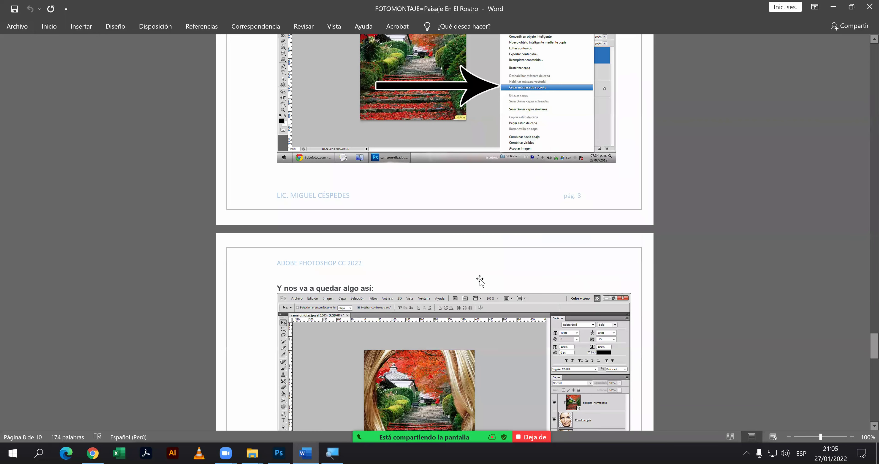
scroll(480, 279, down, 1)
scroll(478, 281, down, 2)
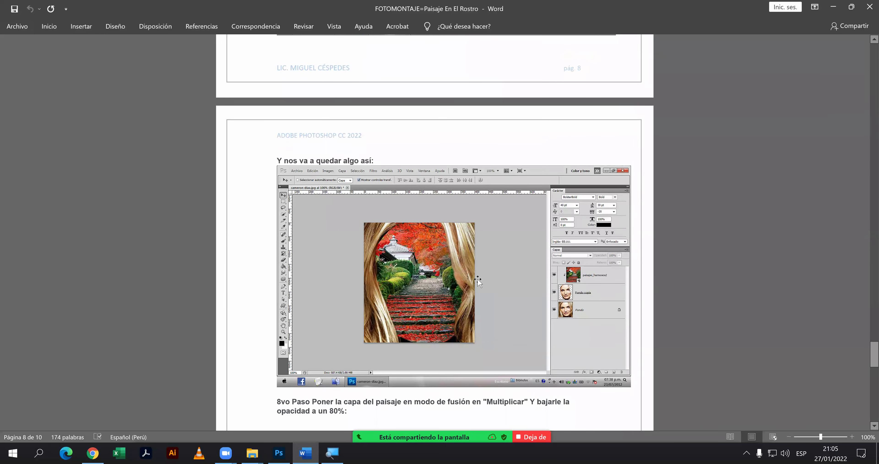
scroll(478, 280, down, 1)
scroll(477, 279, down, 1)
scroll(476, 279, down, 1)
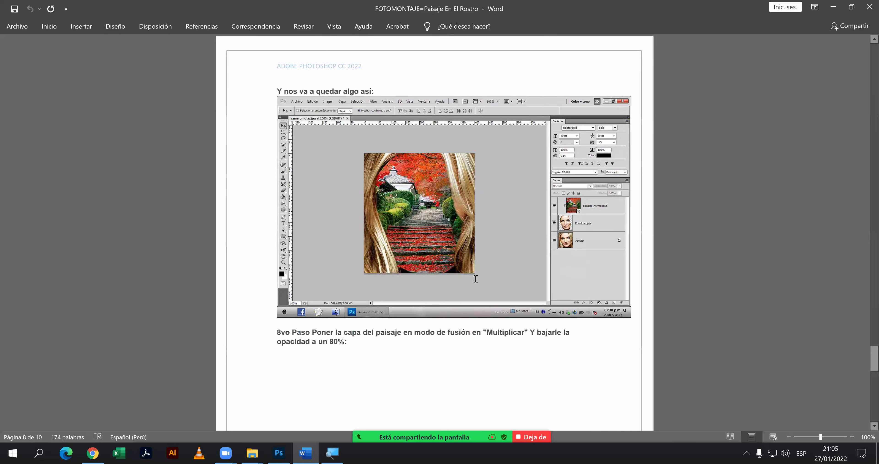
scroll(475, 281, down, 3)
scroll(473, 282, down, 5)
scroll(472, 282, down, 3)
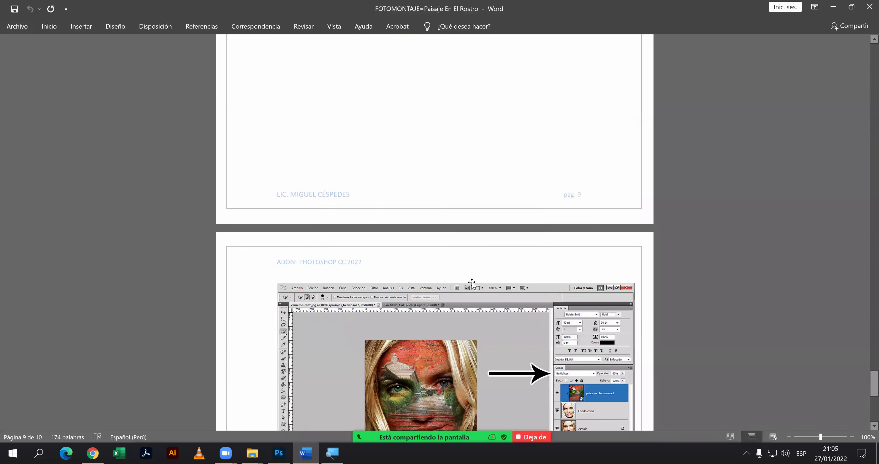
scroll(471, 283, down, 5)
scroll(472, 282, down, 4)
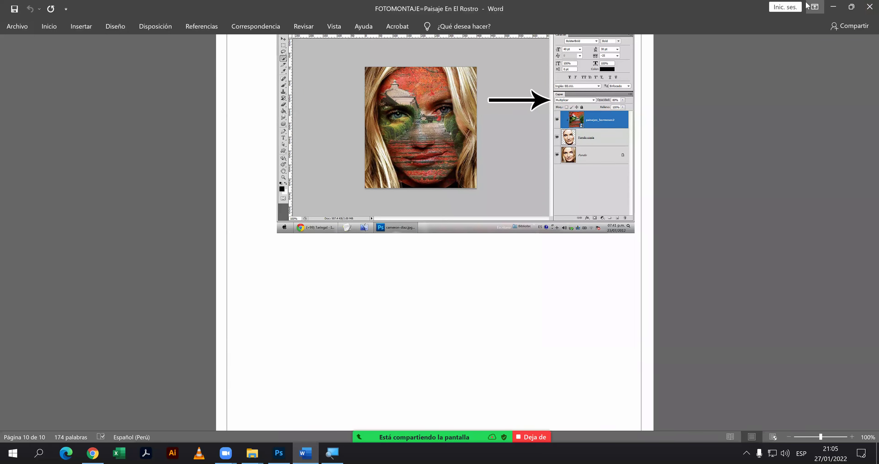
Refine the face selection with Seleccionar y aplicar máscara, then add a layer mask to Capa 0 copia.
click(832, 7)
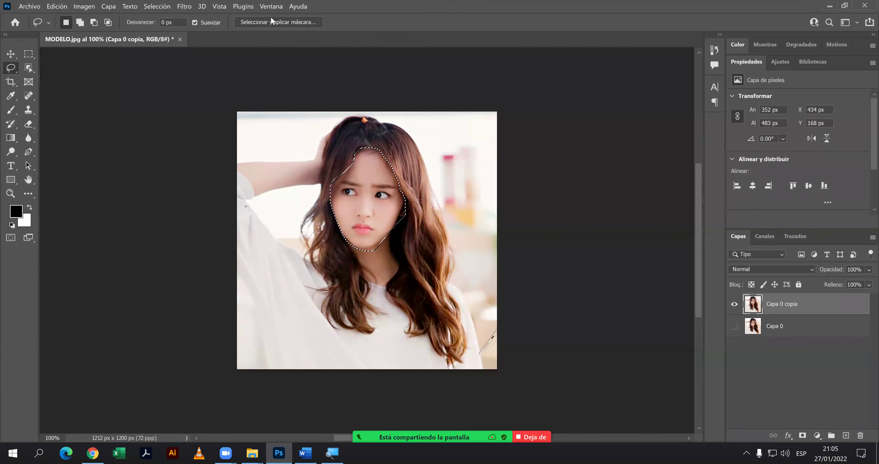
click(271, 18)
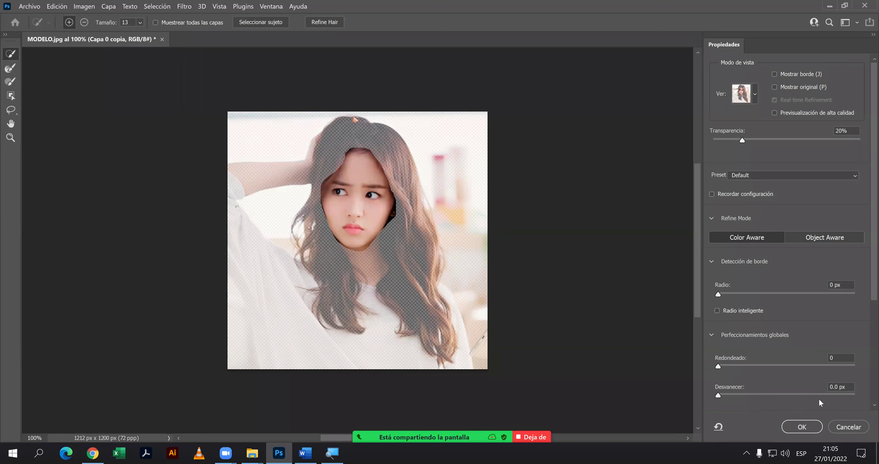
click(803, 427)
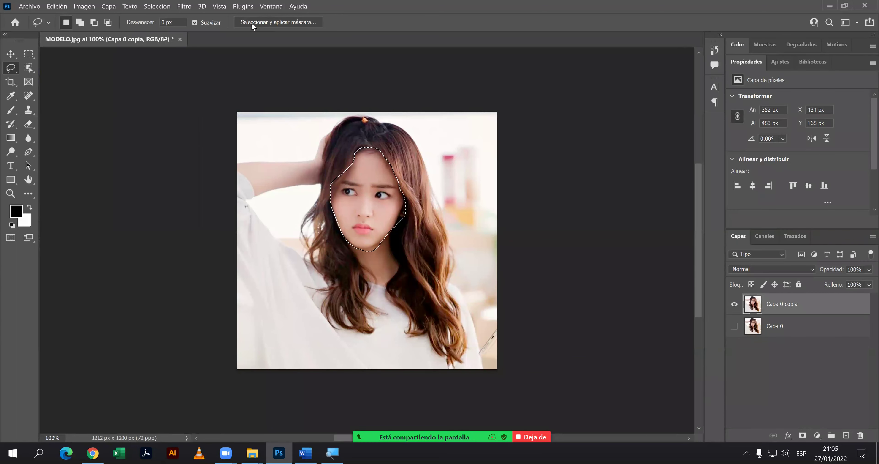
click(253, 24)
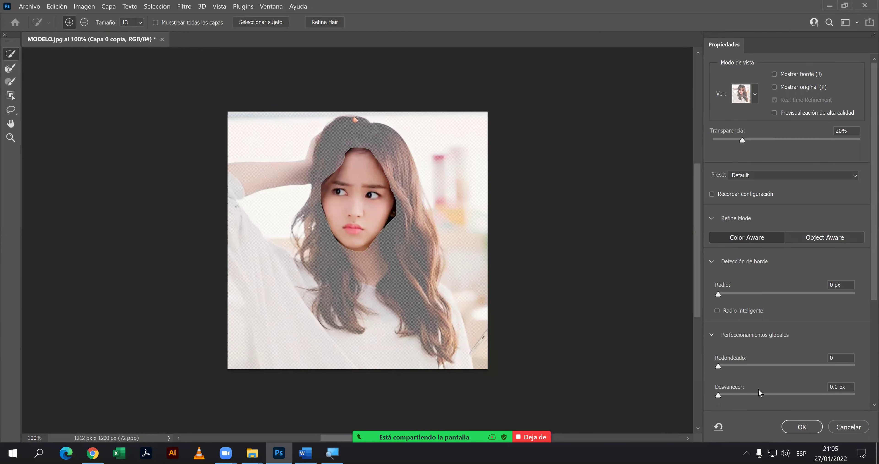
click(809, 427)
click(808, 427)
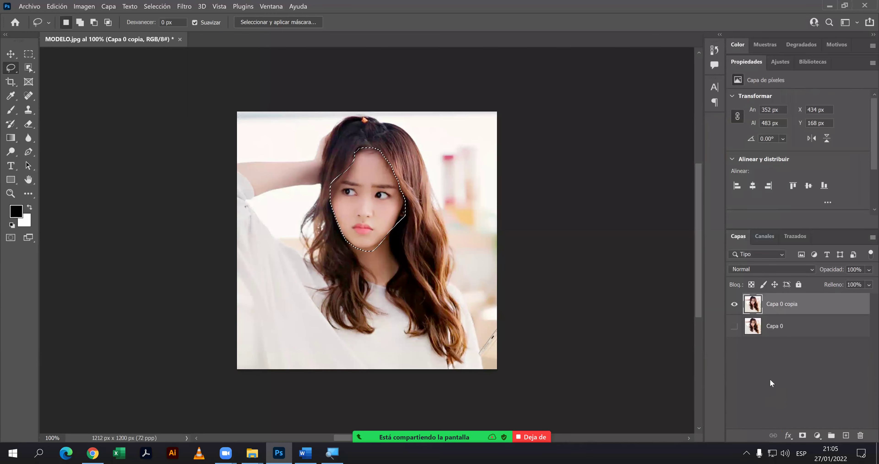
click(805, 437)
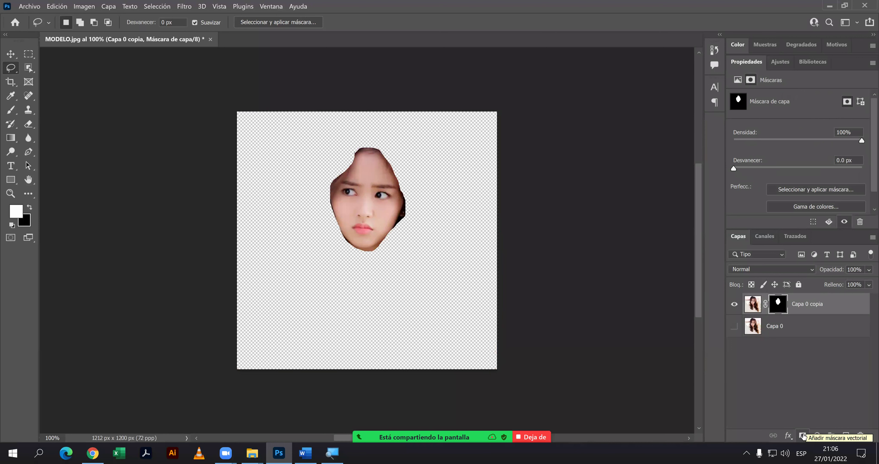
Switch to the Move tool and hide the Capa 0 copia layer.
click(11, 54)
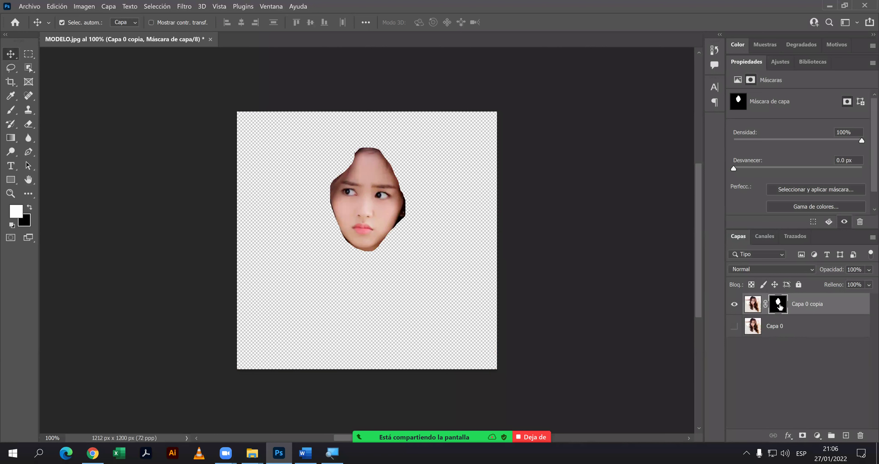
click(733, 303)
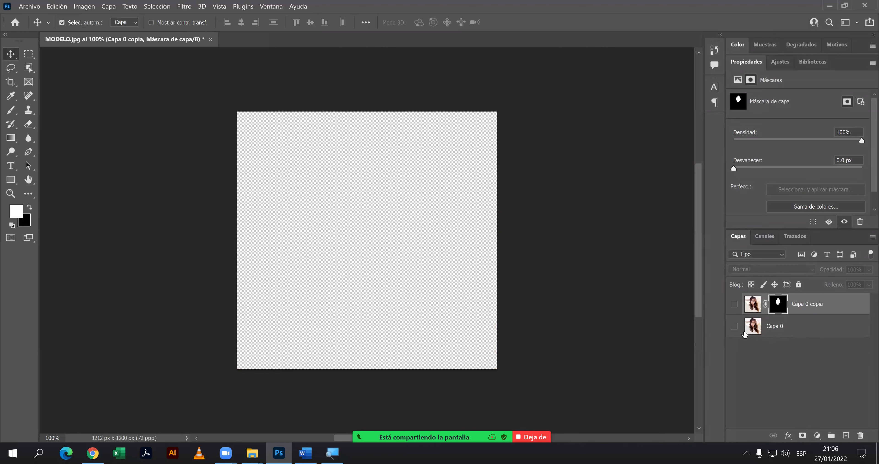
click(305, 453)
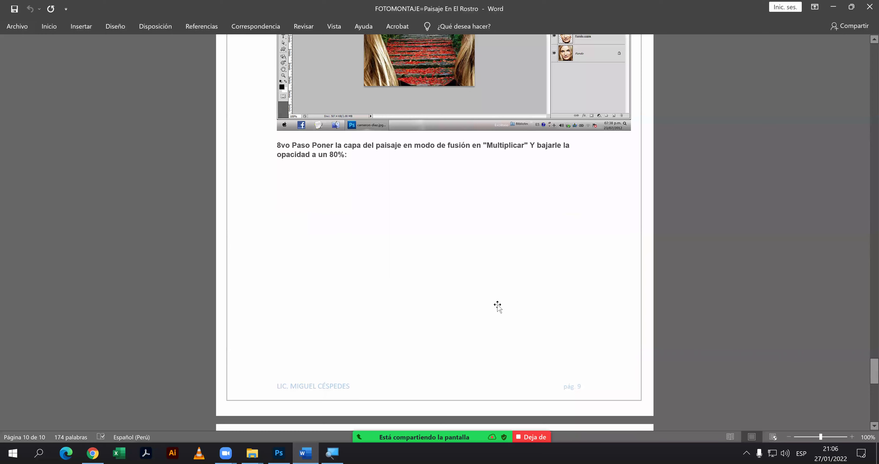
scroll(497, 306, up, 3)
scroll(494, 307, up, 3)
scroll(493, 308, up, 6)
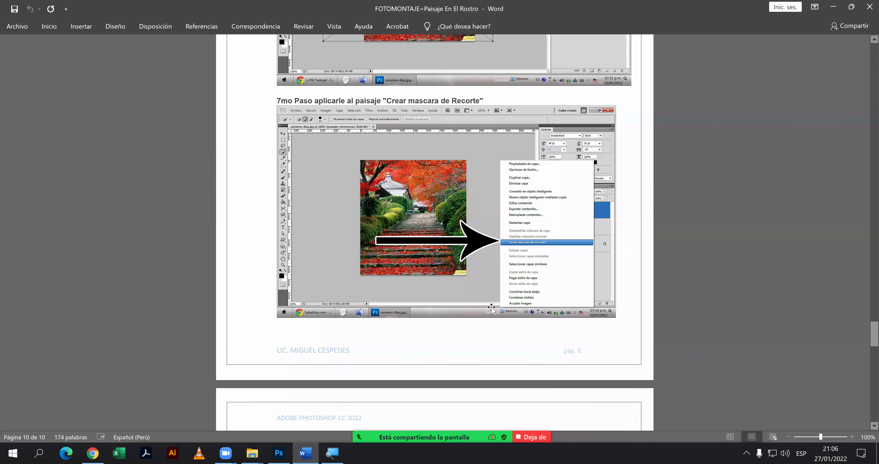
scroll(491, 307, up, 5)
scroll(490, 306, up, 5)
scroll(486, 306, up, 5)
scroll(486, 306, down, 2)
scroll(485, 306, down, 3)
scroll(485, 306, up, 4)
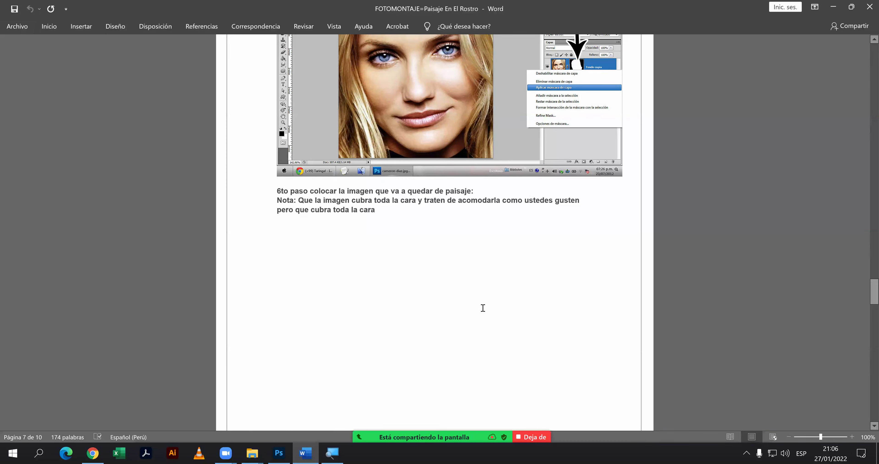
scroll(482, 308, down, 4)
scroll(479, 309, down, 7)
scroll(481, 309, down, 7)
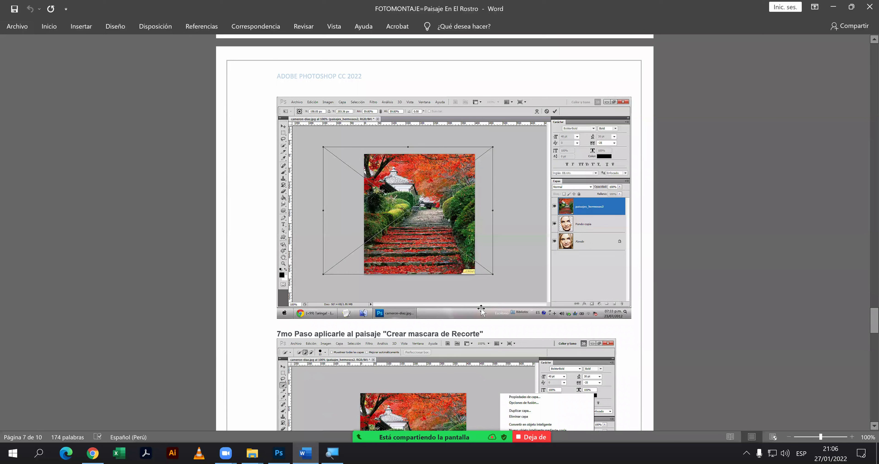
scroll(481, 308, down, 9)
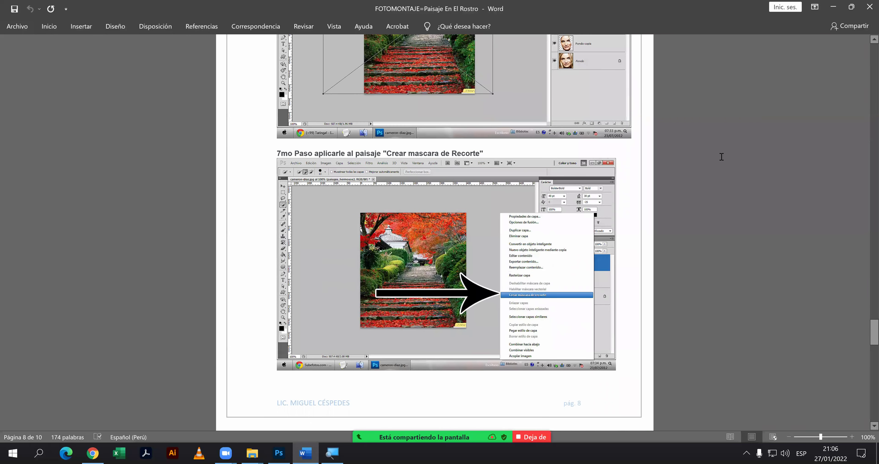
scroll(535, 289, down, 6)
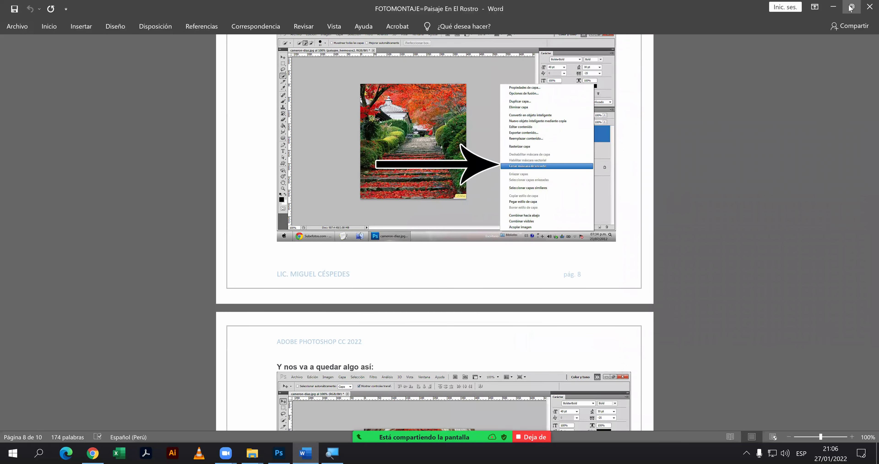
Place the PAISAJE image from the MASCARA DE CAPA folder into MODELO.jpg and commit it.
click(833, 7)
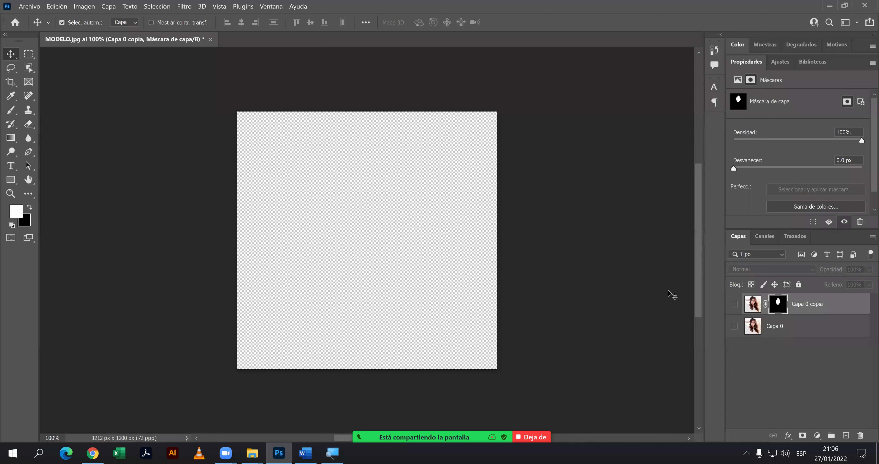
click(26, 7)
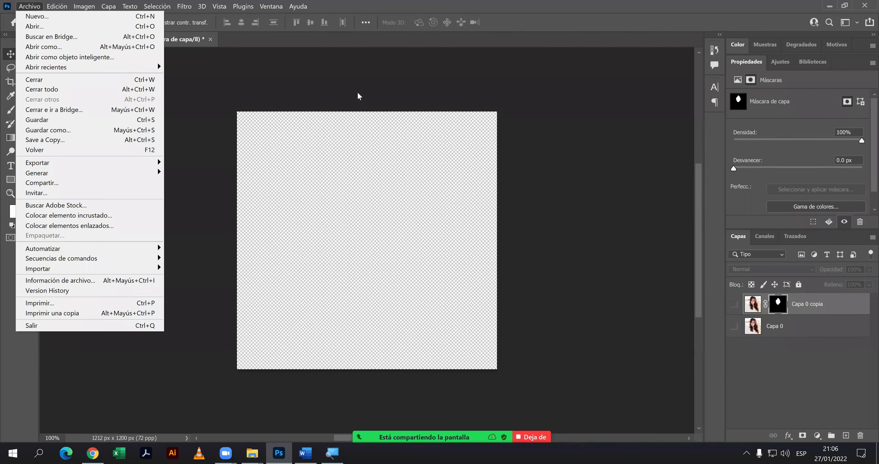
click(429, 4)
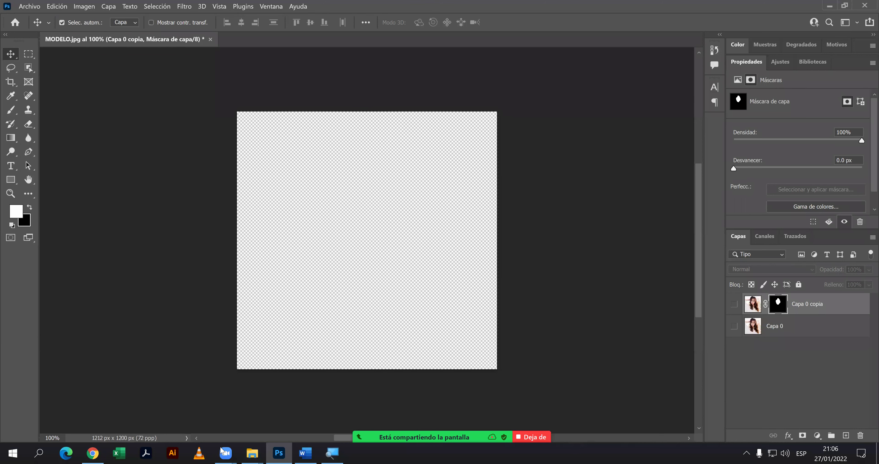
click(260, 449)
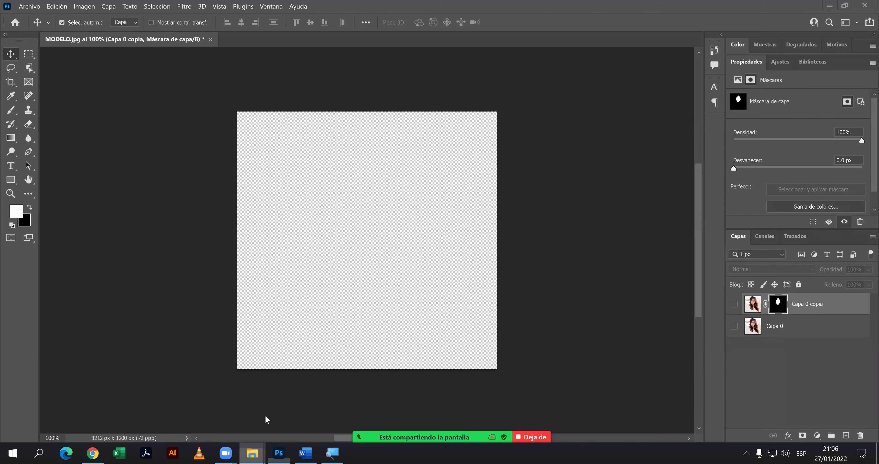
mouse_move(252, 452)
click(343, 402)
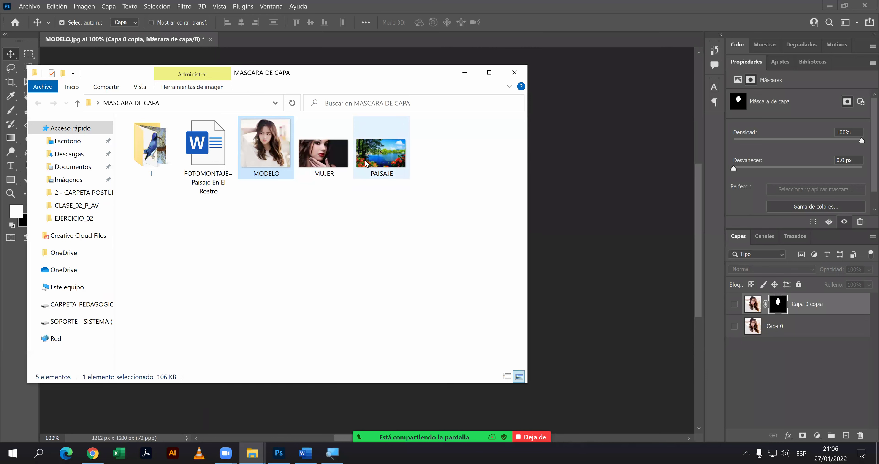
drag(365, 163, 628, 269)
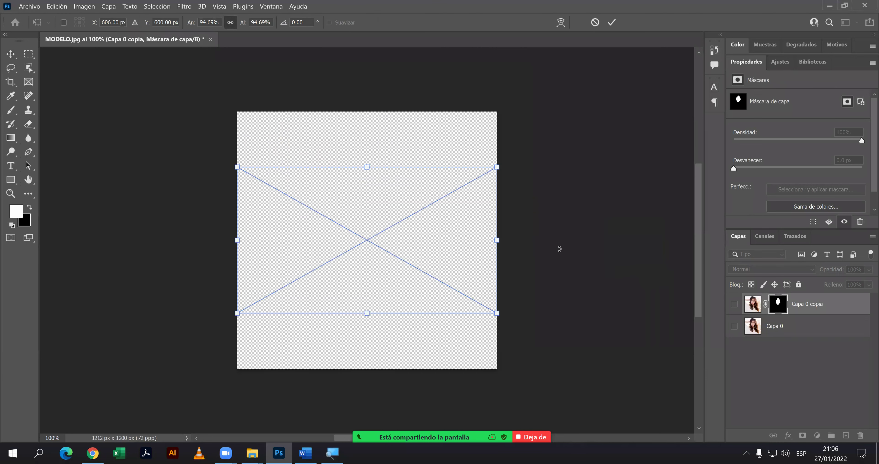
key(Return)
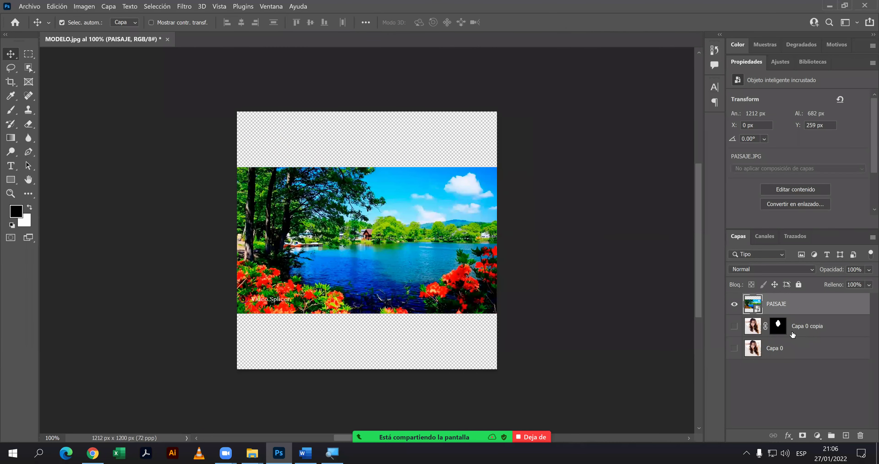
Move Capa 0 copia above PAISAJE and rasterize the PAISAJE layer.
drag(759, 327, 758, 300)
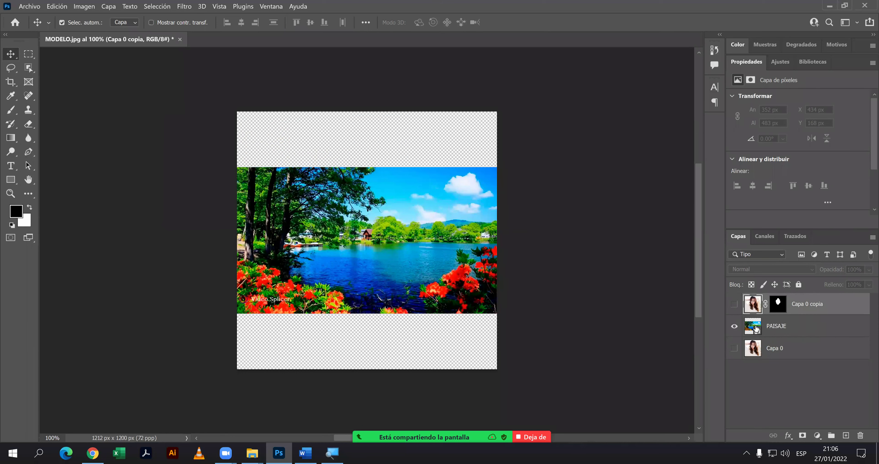
right_click(756, 328)
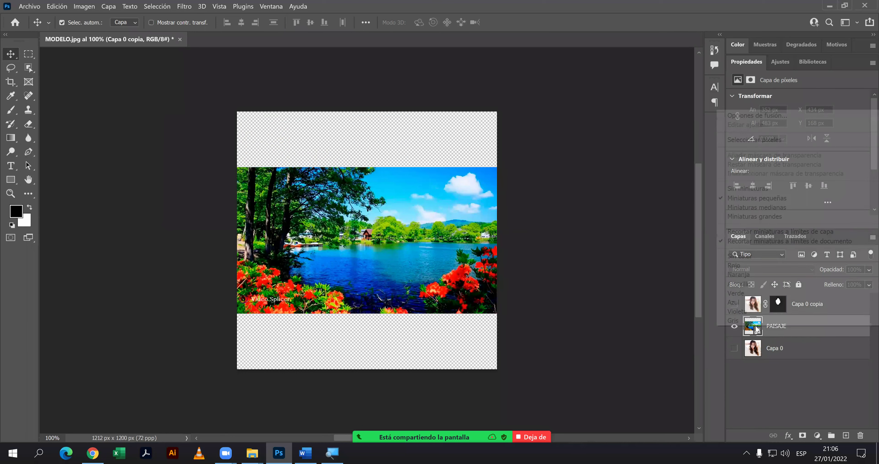
click(777, 330)
right_click(777, 327)
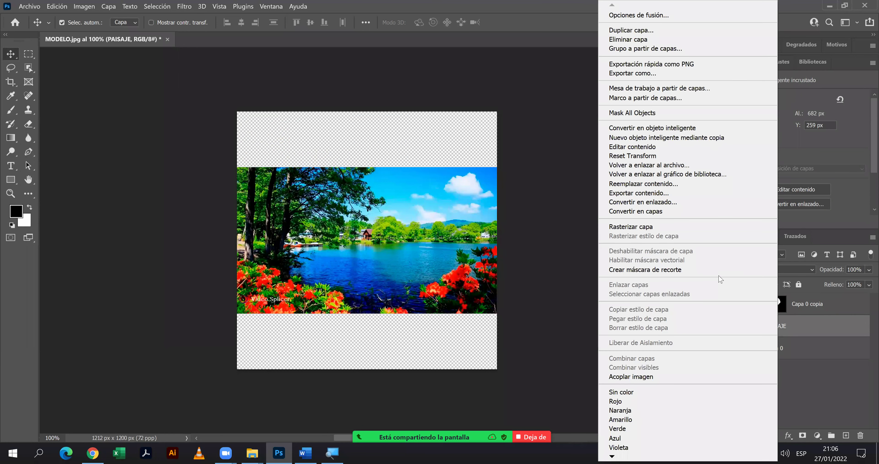
click(687, 228)
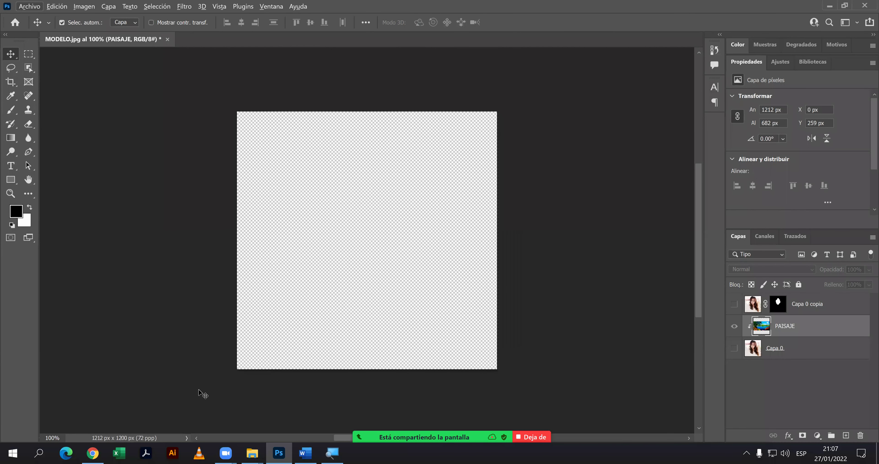
click(305, 453)
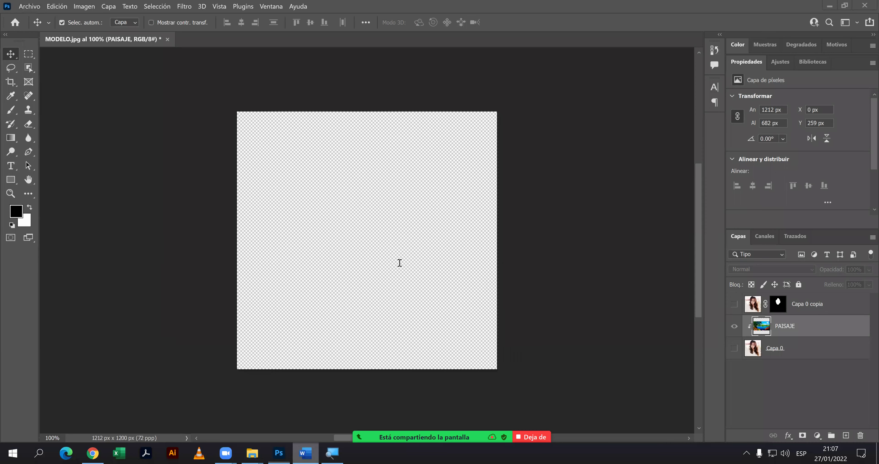
scroll(448, 260, down, 1)
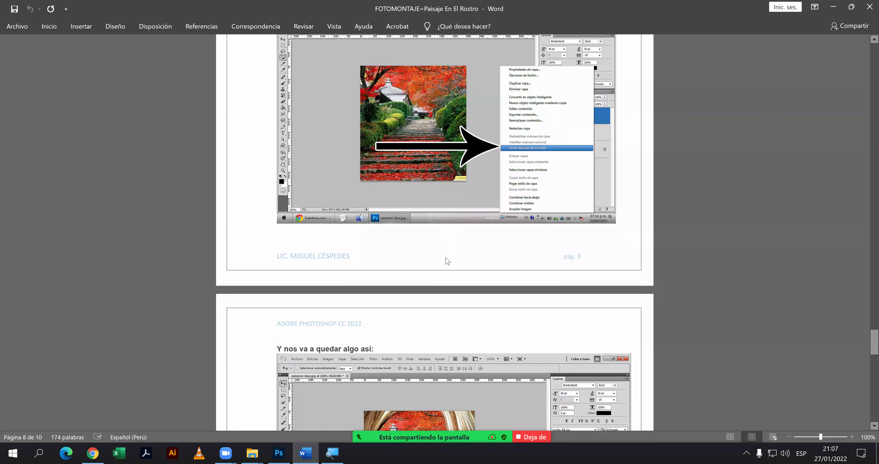
scroll(448, 261, down, 5)
scroll(445, 259, down, 2)
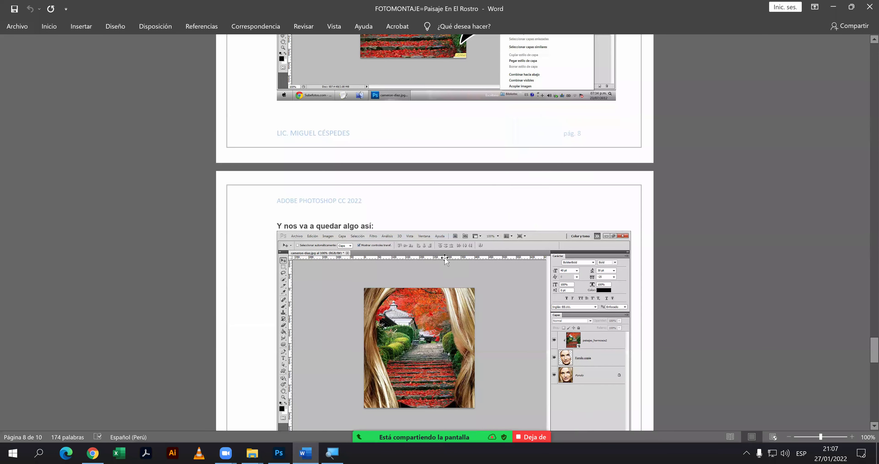
scroll(444, 259, down, 1)
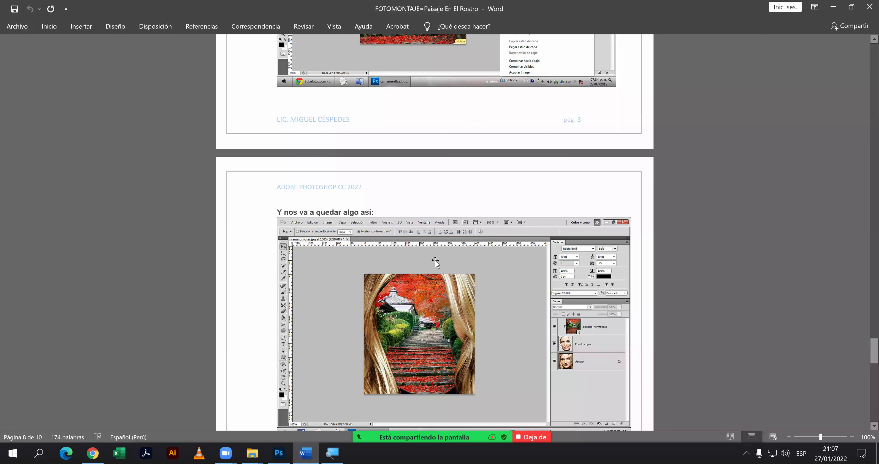
scroll(435, 262, down, 1)
scroll(436, 262, down, 1)
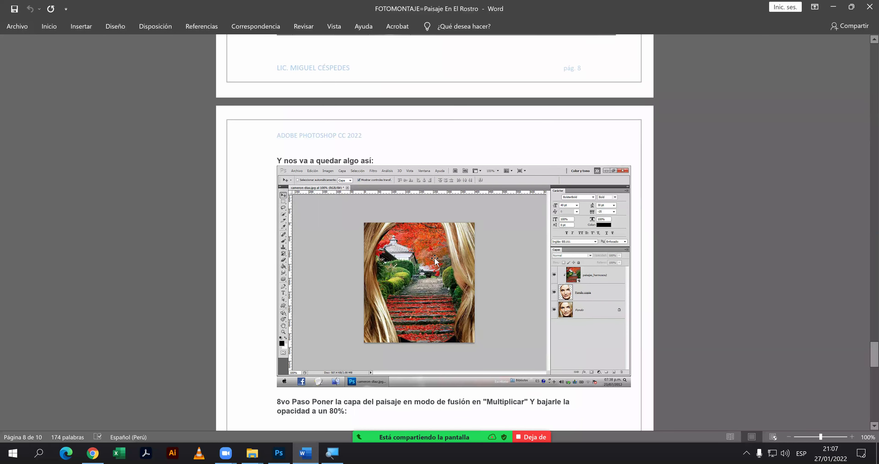
scroll(564, 197, down, 1)
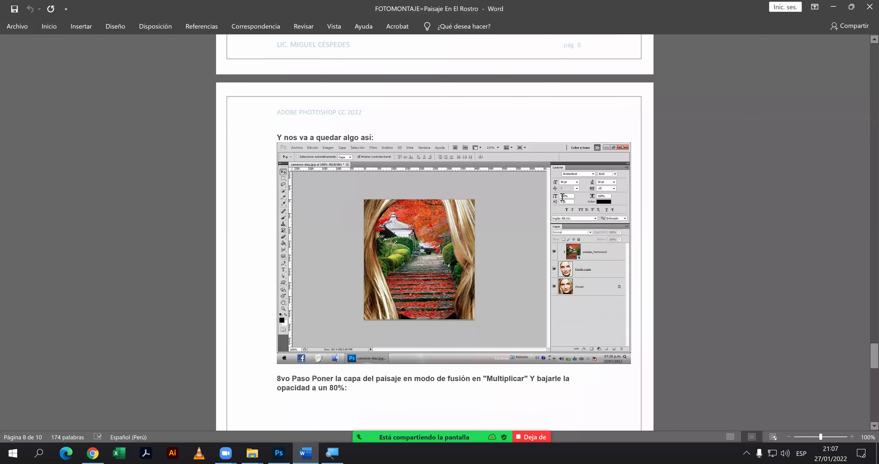
scroll(564, 194, down, 5)
scroll(565, 187, down, 4)
scroll(565, 187, down, 5)
scroll(565, 190, down, 4)
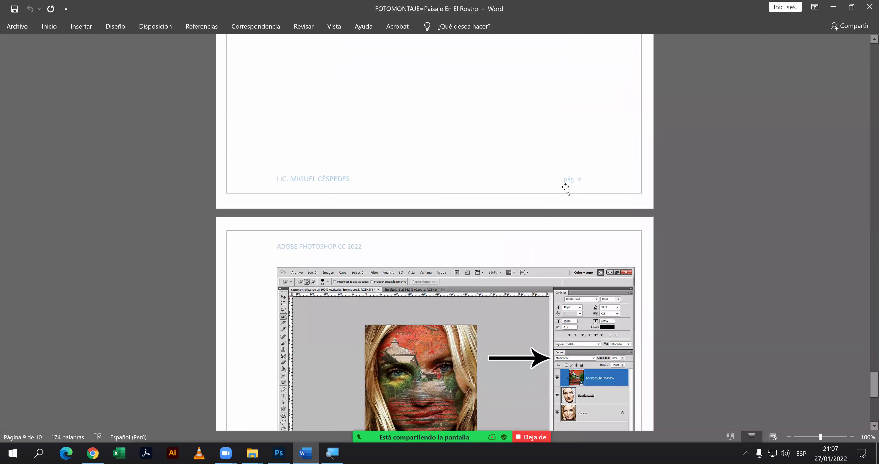
scroll(565, 191, down, 4)
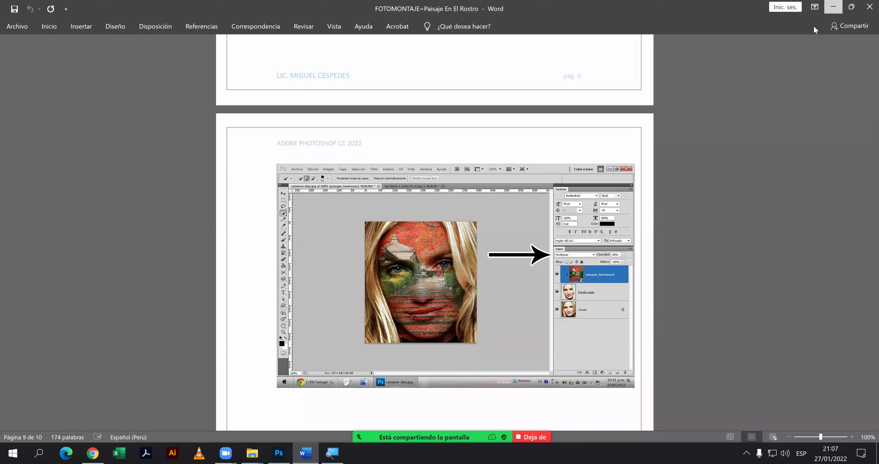
key(alt+Tab)
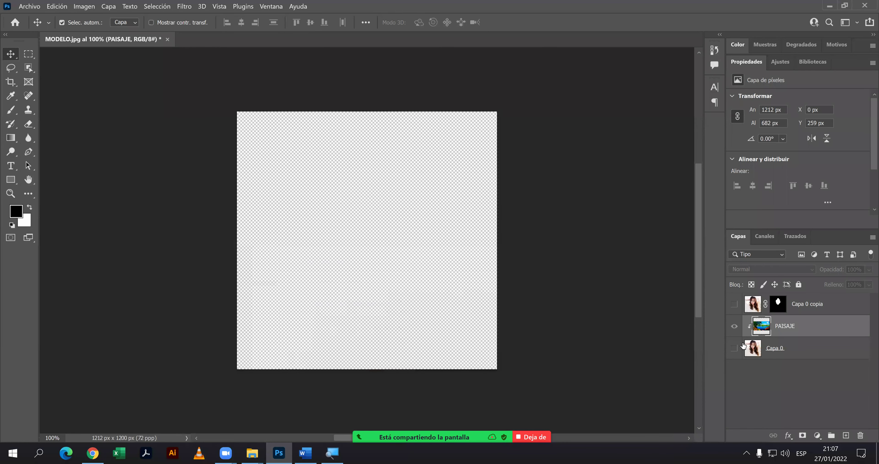
Release the landscape's clipping mask, show the masked face layer again, and undo an accidental face move.
alt+click(746, 343)
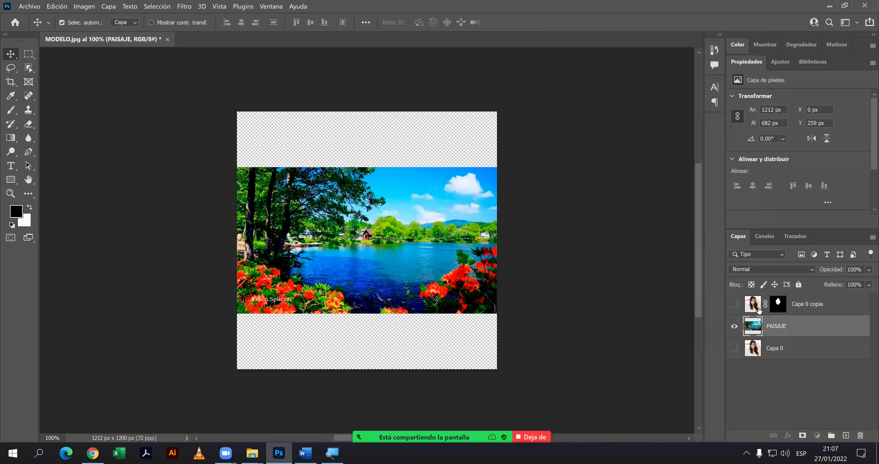
click(734, 304)
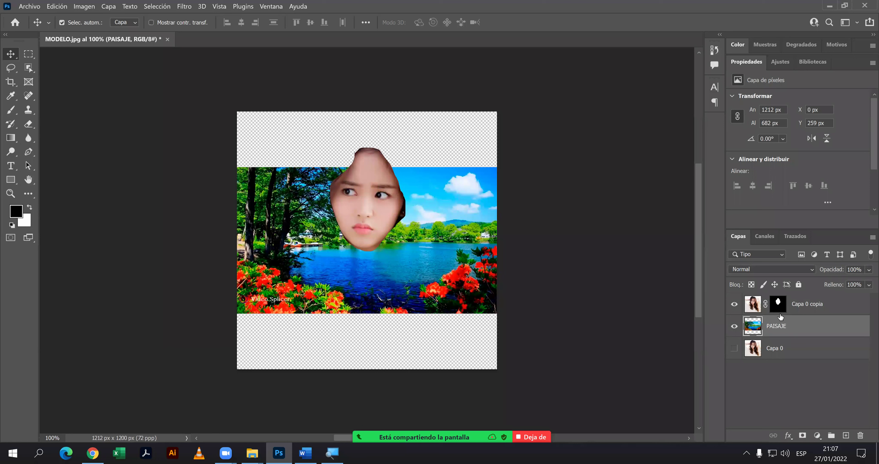
drag(356, 204, 357, 239)
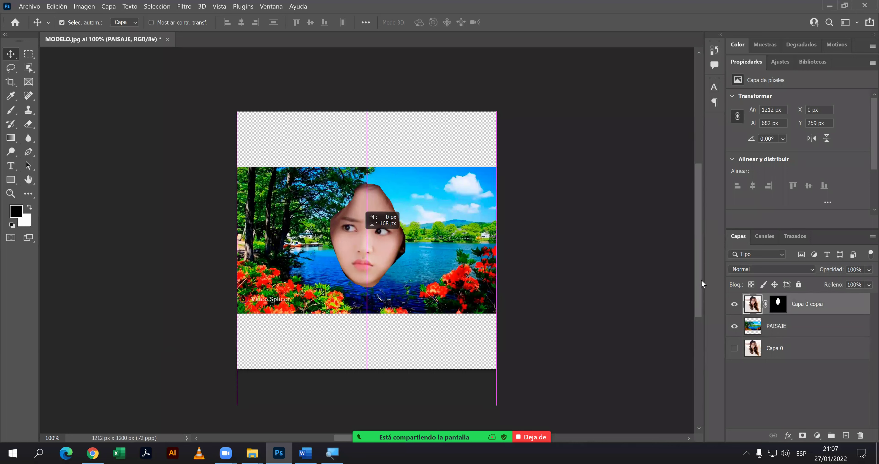
key(ctrl+z)
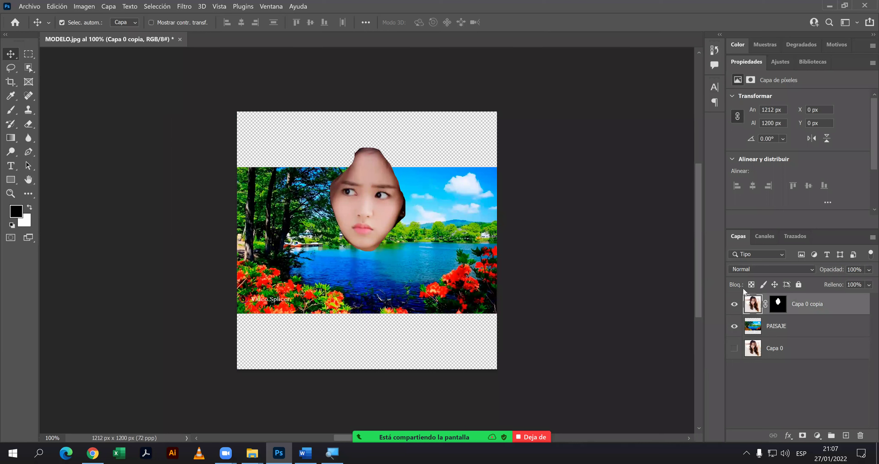
Move the PAISAJE landscape up the canvas and clip the face layer onto it.
click(744, 325)
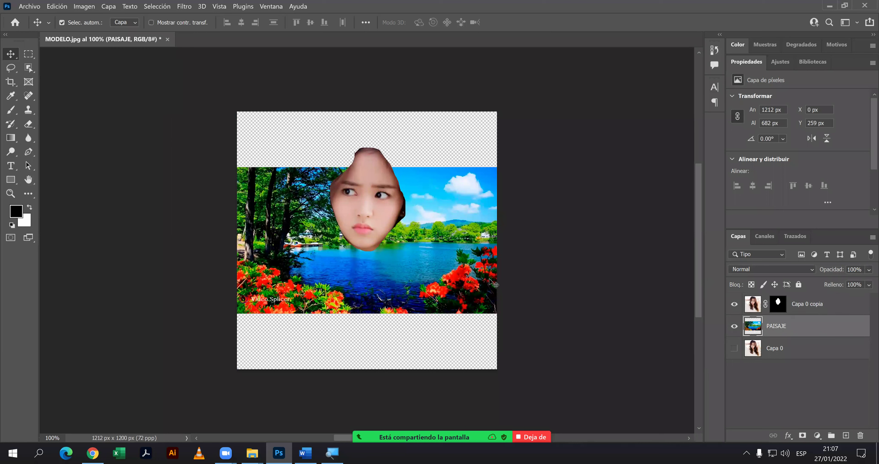
drag(492, 268, 491, 234)
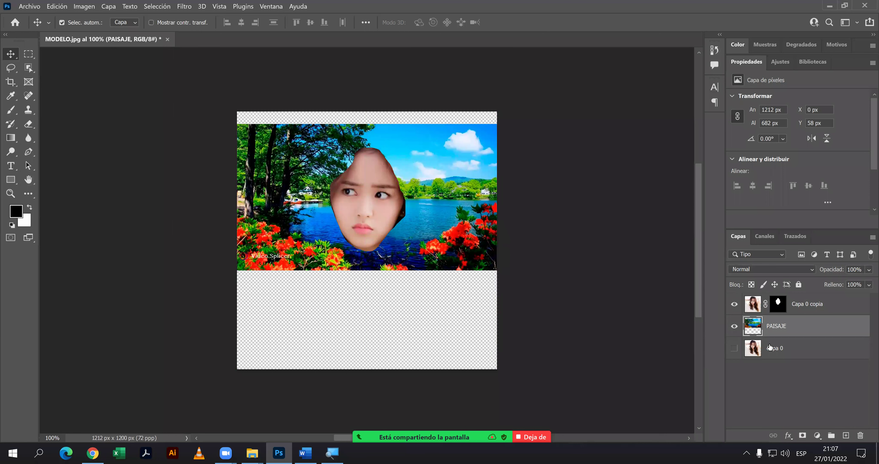
alt+click(799, 313)
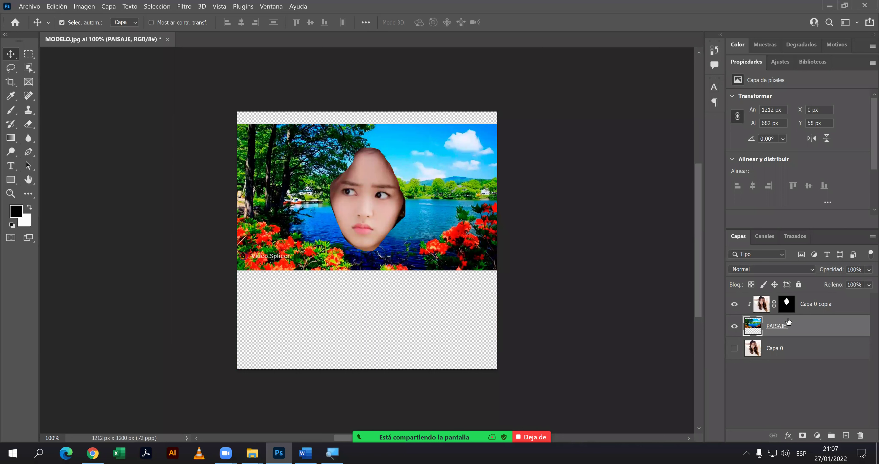
drag(788, 306, 789, 328)
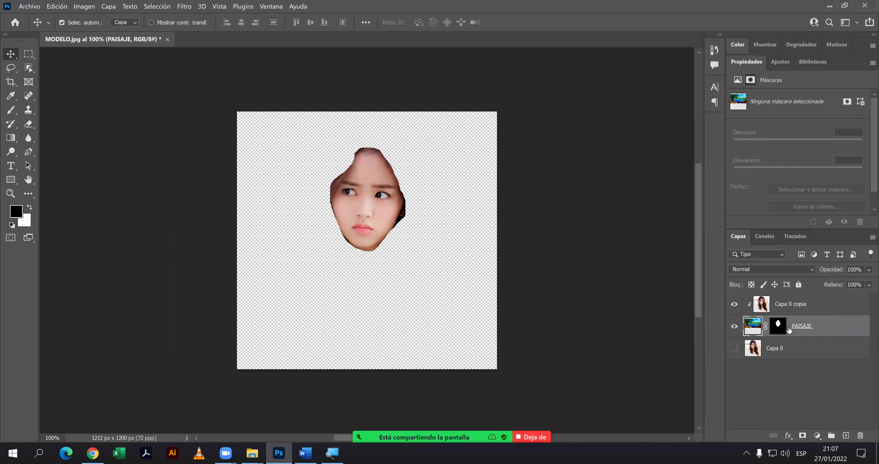
key(ctrl+z)
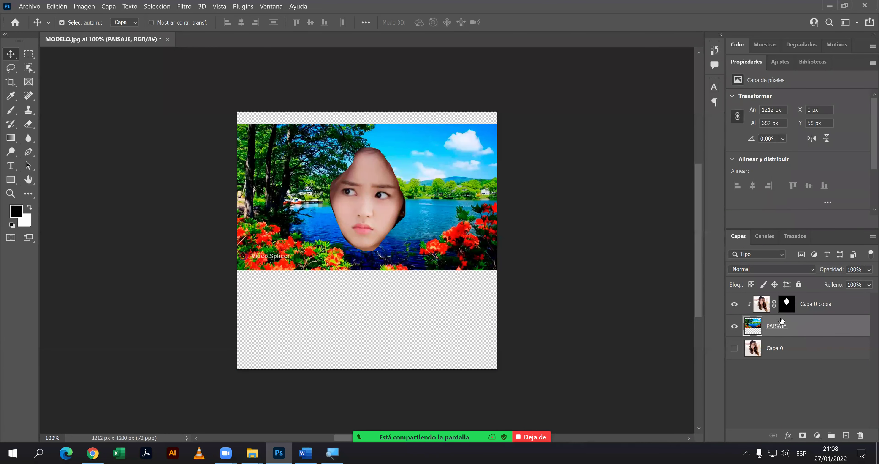
Put PAISAJE above Capa 0 copia, clip it into the face mask, and show Capa 0.
key(ctrl+z)
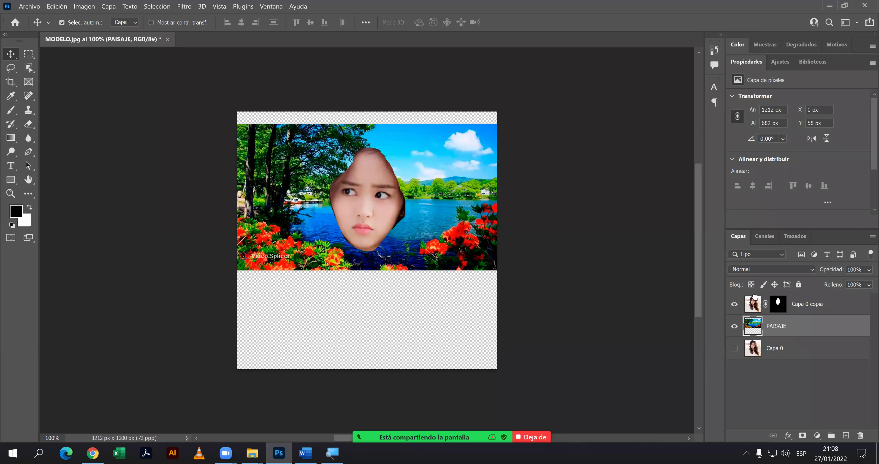
drag(755, 297, 756, 297)
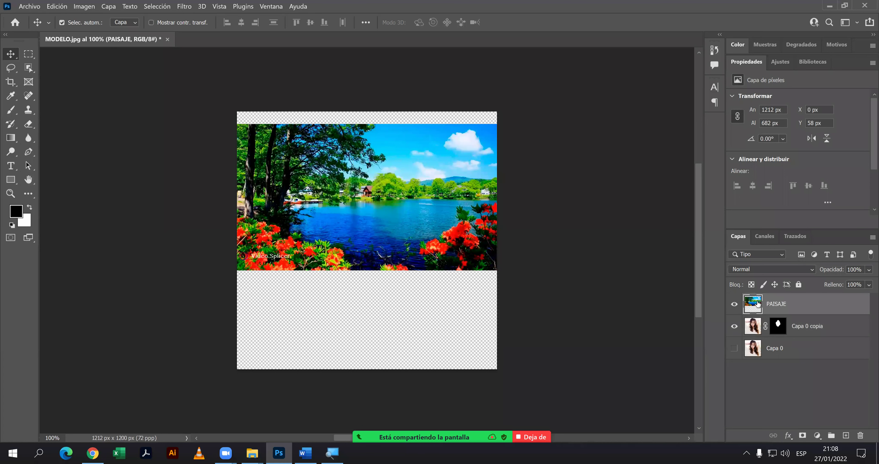
alt+click(783, 315)
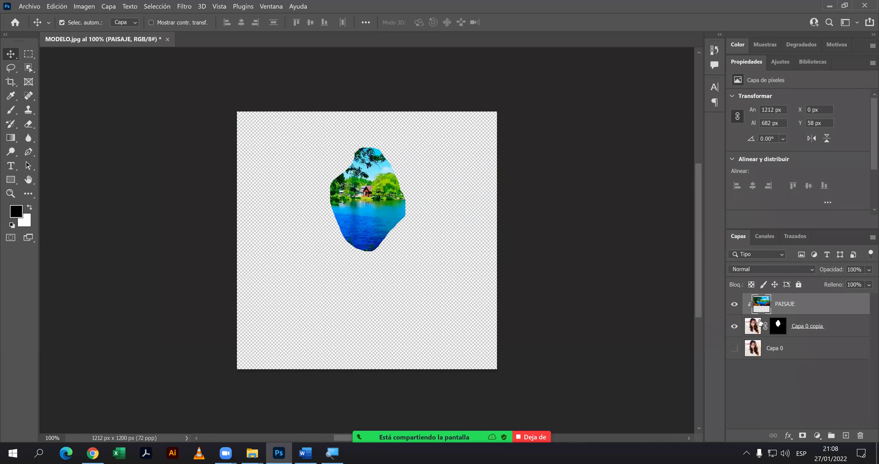
click(734, 349)
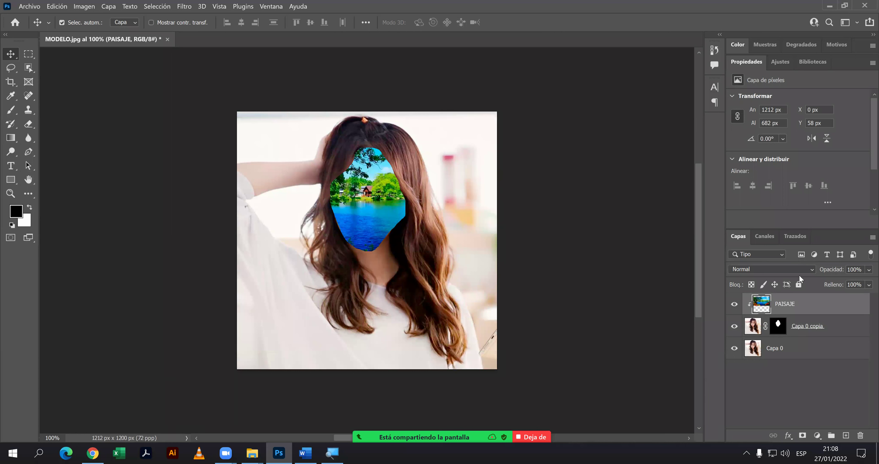
Leave the blend mode at Normal and disable Capa 0 copia's face mask.
click(812, 269)
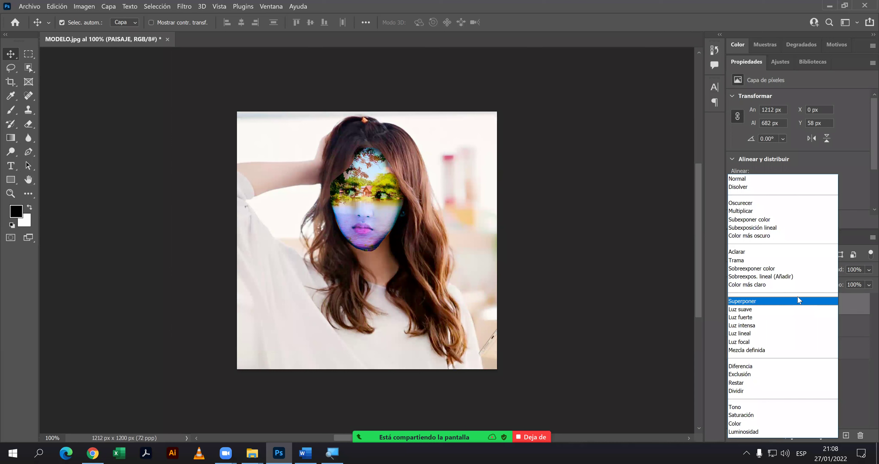
key(Escape)
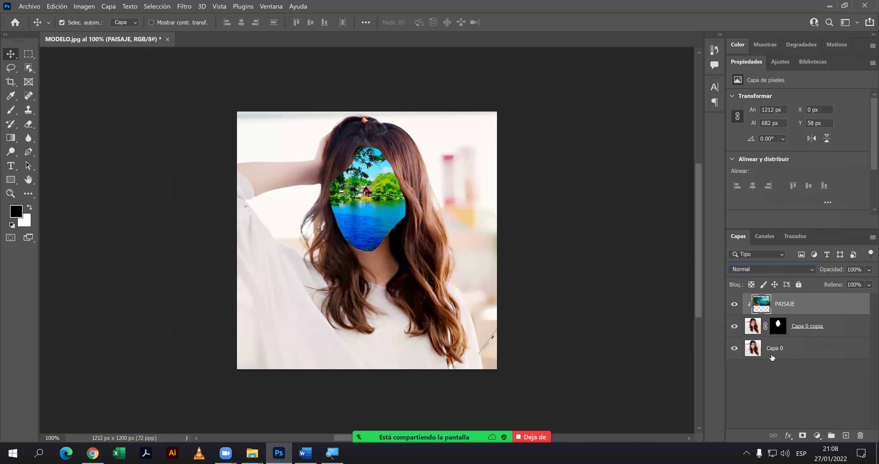
shift+click(778, 328)
Delete PAISAJE and Capa 0 copia, duplicate Capa 0, and drag PAISAJE in from Explorer.
click(755, 328)
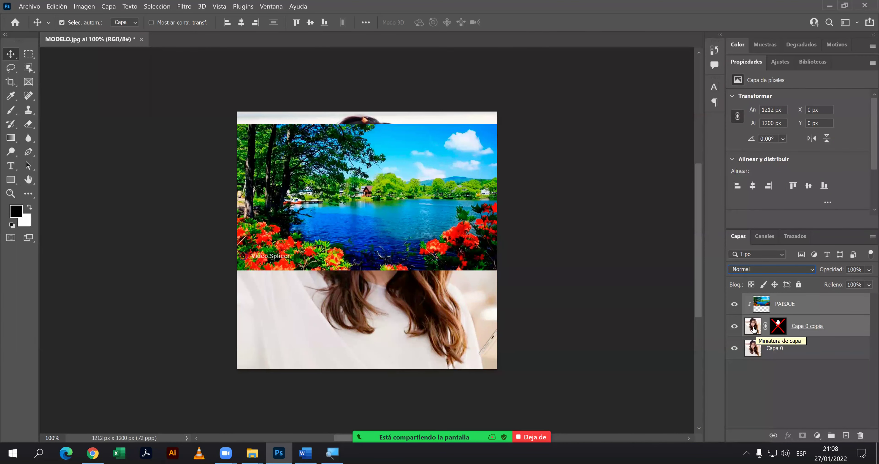
mouse_move(754, 328)
mouse_down()
mouse_move(831, 418)
mouse_move(860, 435)
mouse_up()
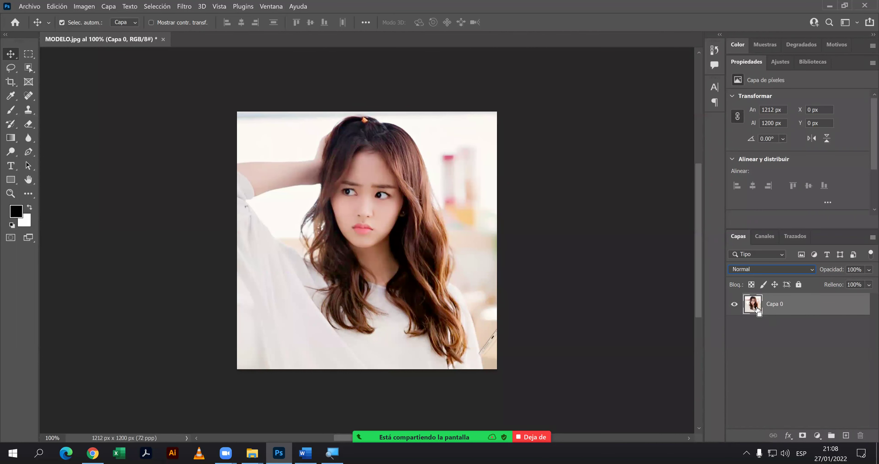
key(ctrl+j)
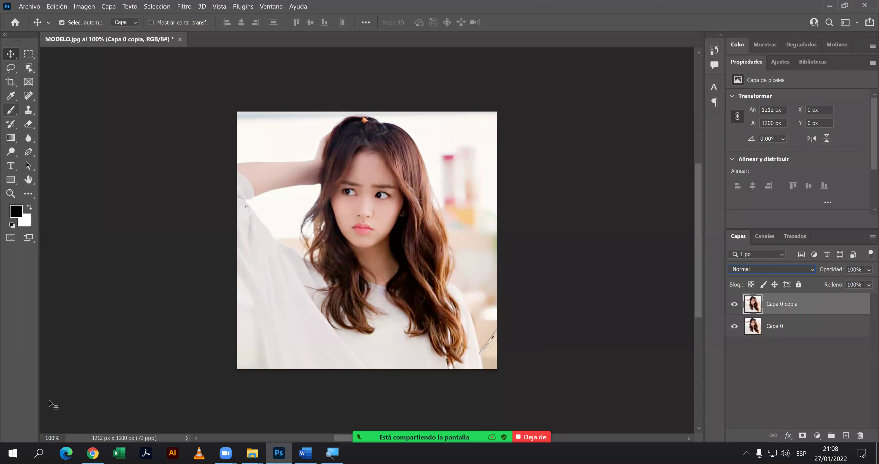
click(248, 453)
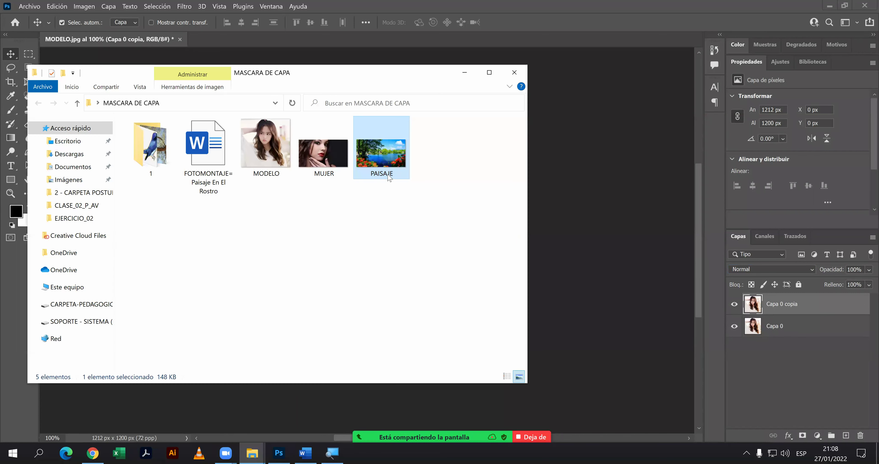
drag(382, 150, 571, 232)
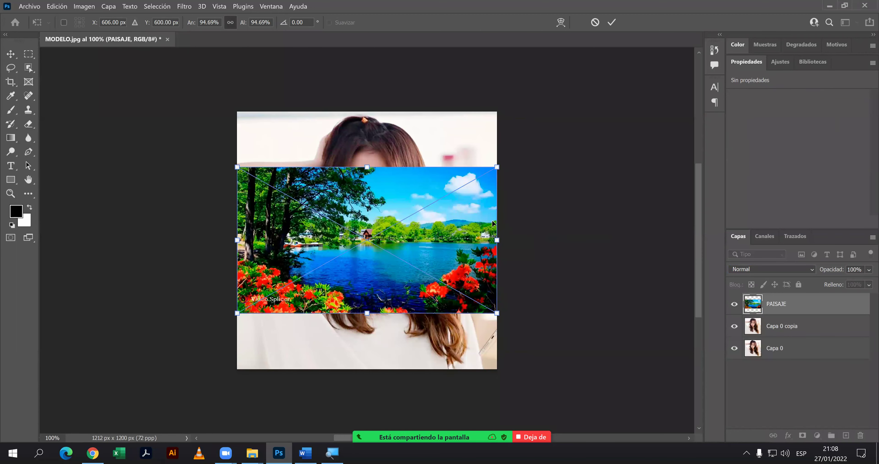
Commit the placed PAISAJE, rasterize it with Rasterizar capa, and hide the layer.
key(Return)
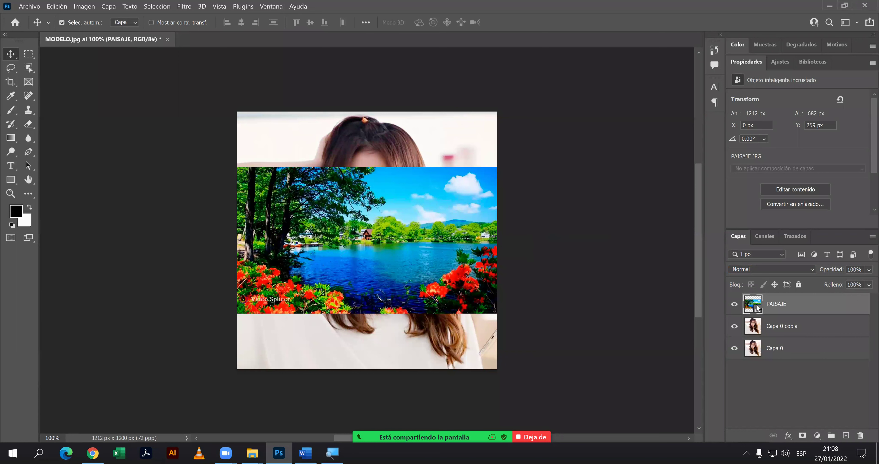
right_click(757, 308)
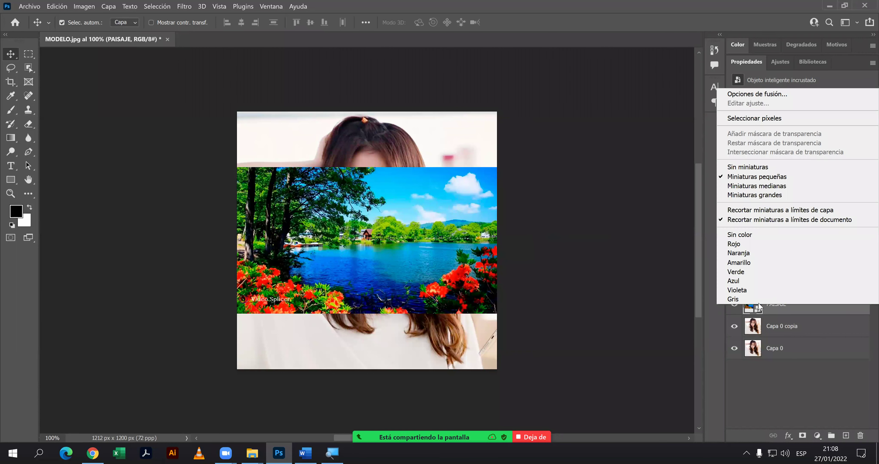
click(777, 309)
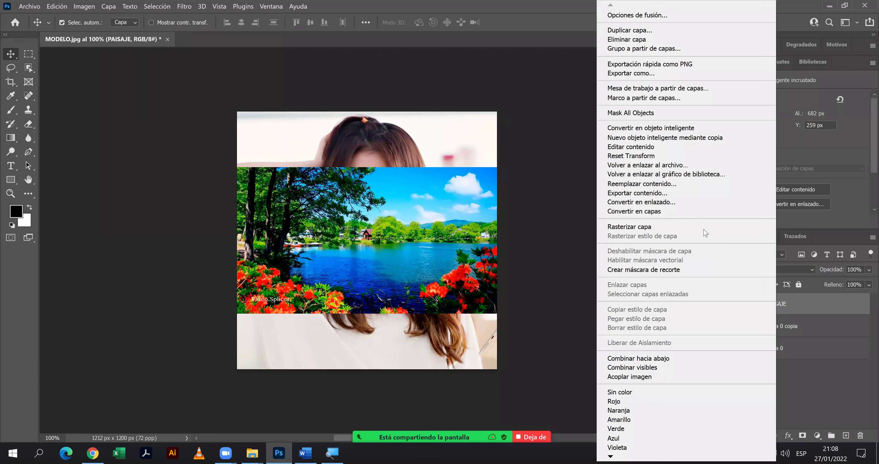
click(704, 227)
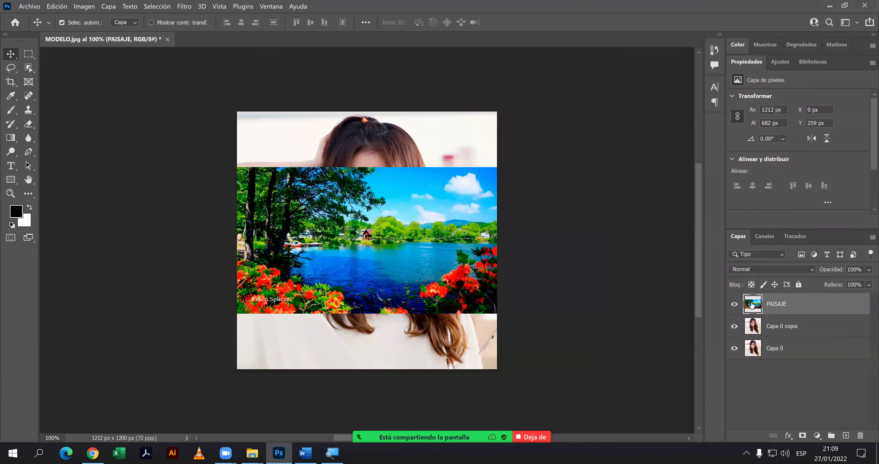
click(735, 303)
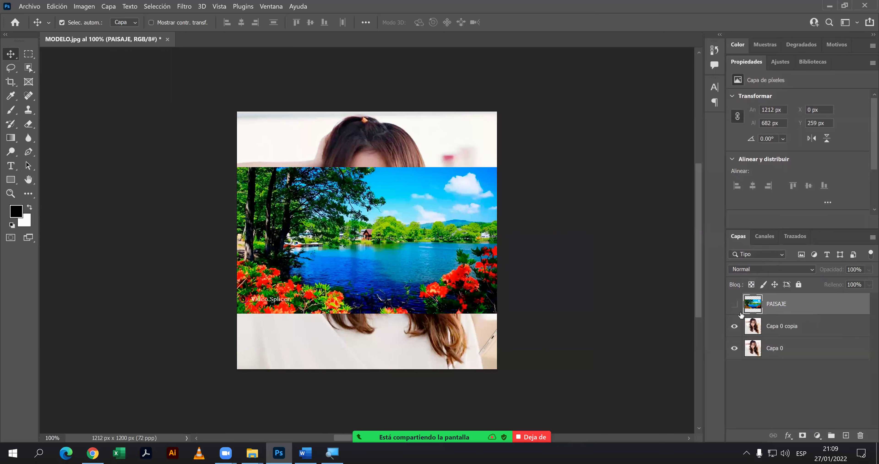
click(752, 326)
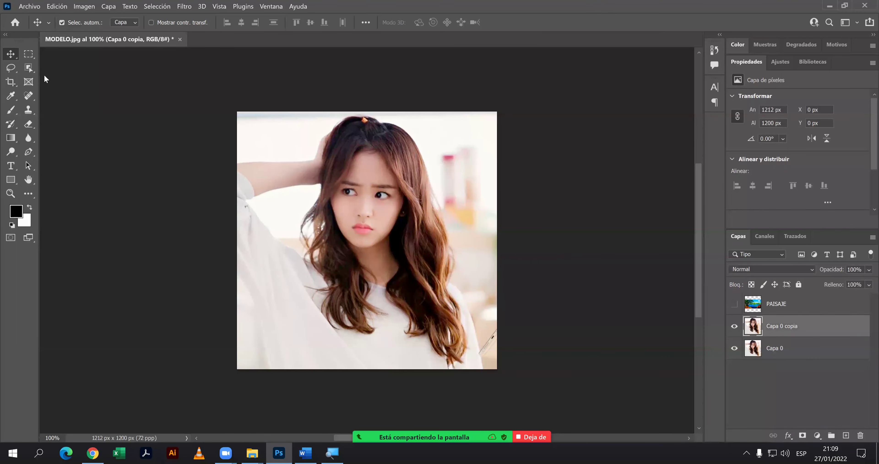
With the Polygonal Lasso, start outlining the face from the hairline down the left cheek.
click(16, 68)
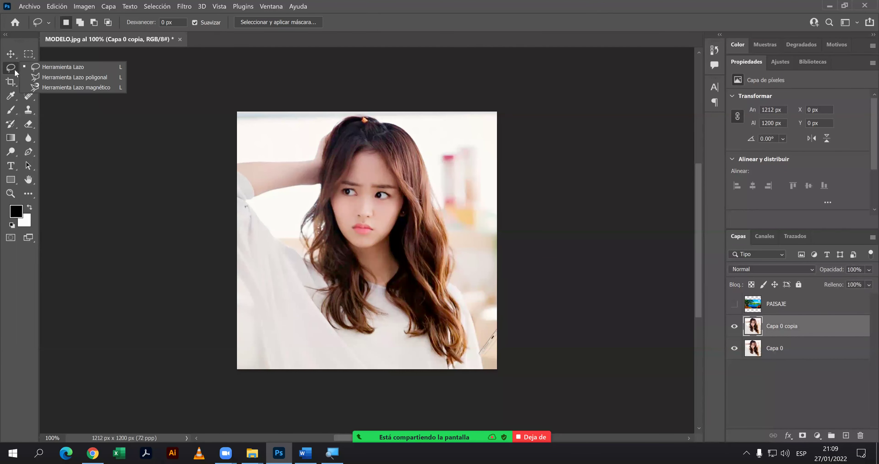
click(94, 76)
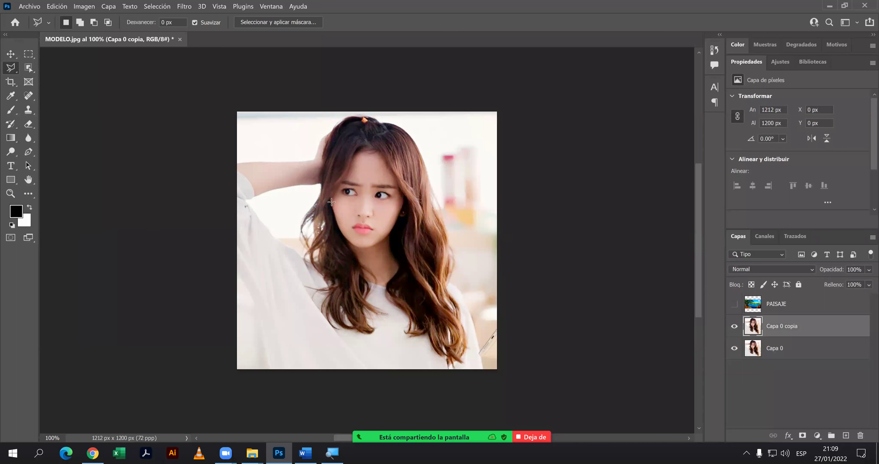
click(353, 241)
scroll(356, 177, up, 1)
scroll(356, 176, up, 1)
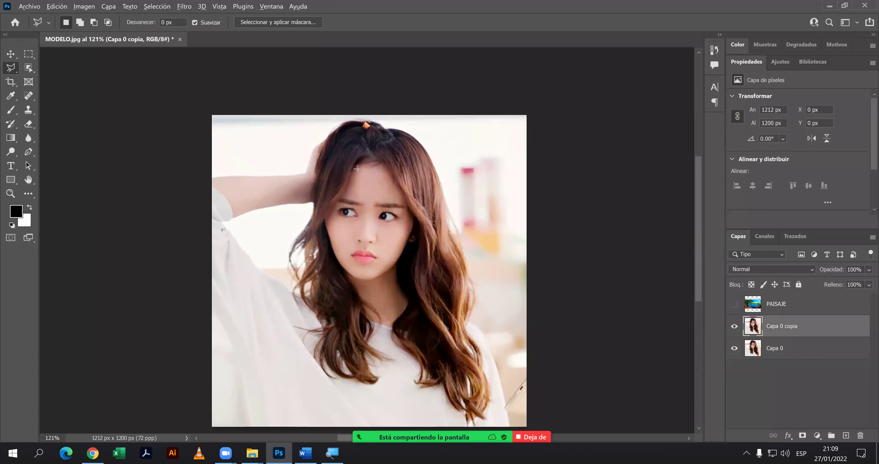
scroll(358, 175, up, 1)
scroll(360, 174, up, 1)
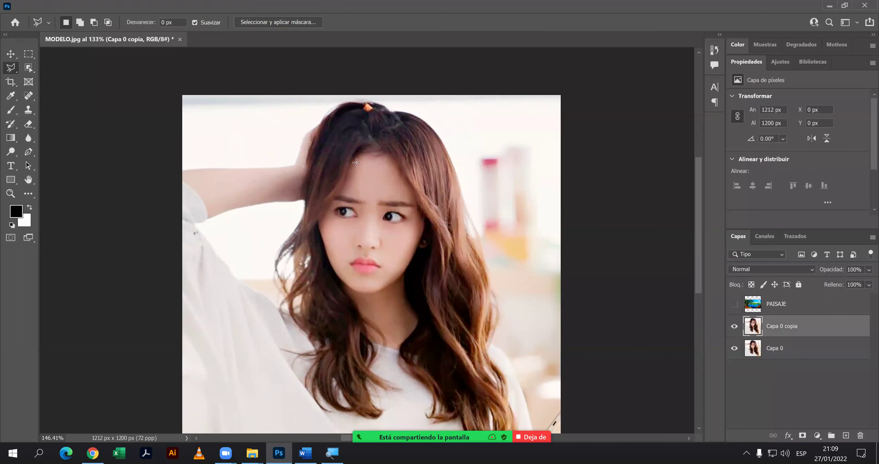
click(355, 160)
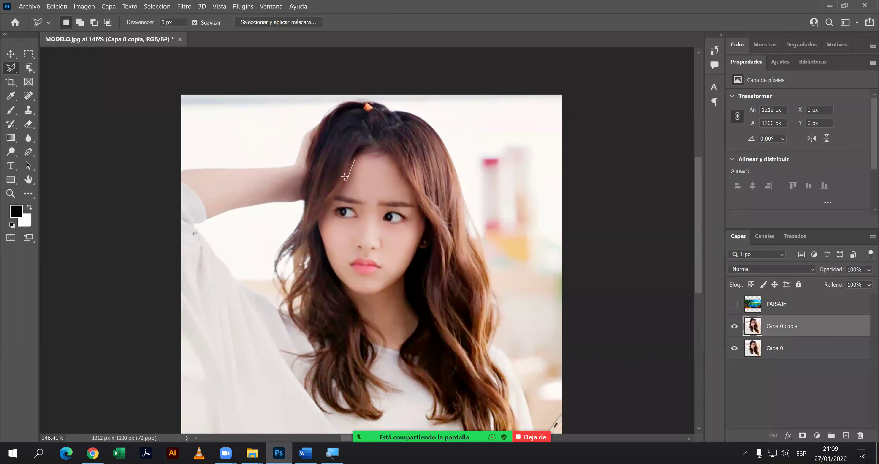
click(347, 171)
click(340, 188)
Close the outline around chin, right cheek and forehead, and add it as a layer mask.
click(352, 289)
click(375, 293)
click(426, 240)
click(426, 223)
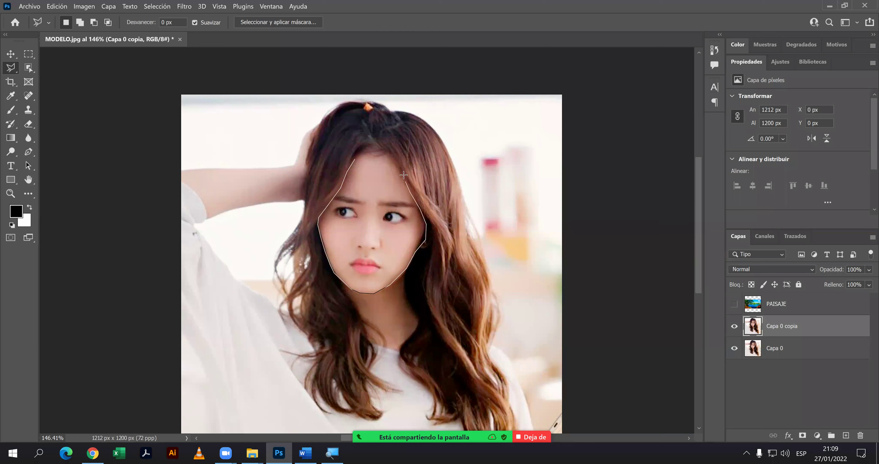
click(394, 156)
click(355, 159)
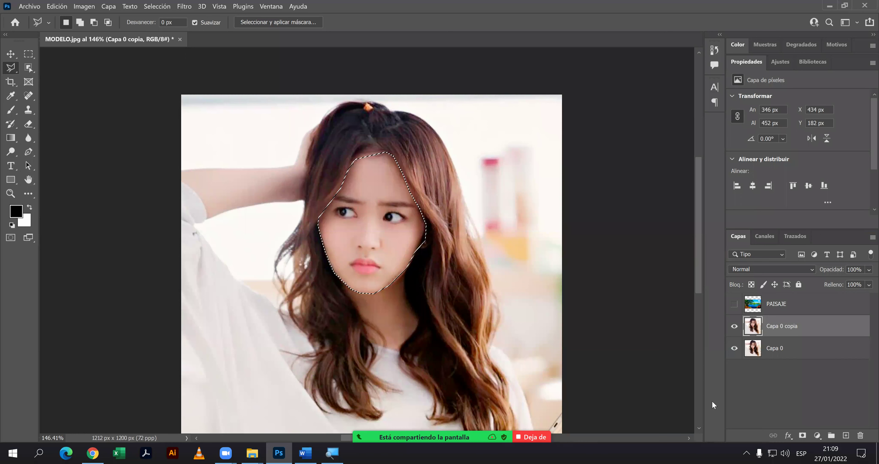
click(802, 435)
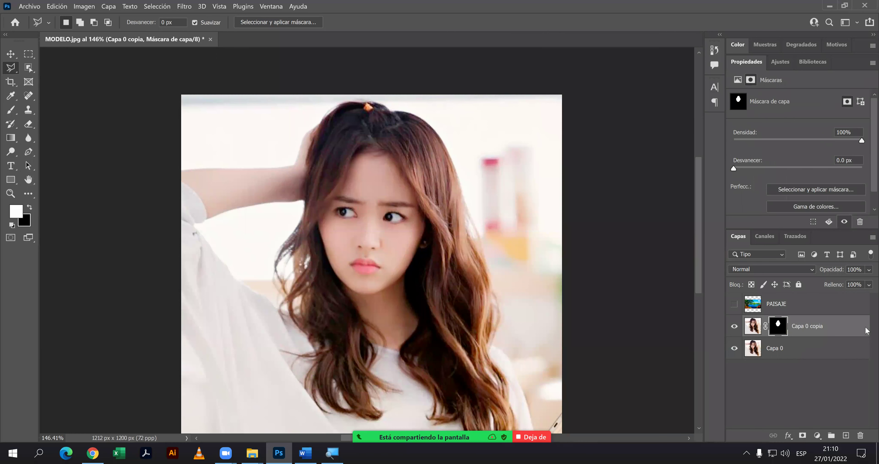
Hide the original photo and make the PAISAJE landscape visible again.
click(735, 351)
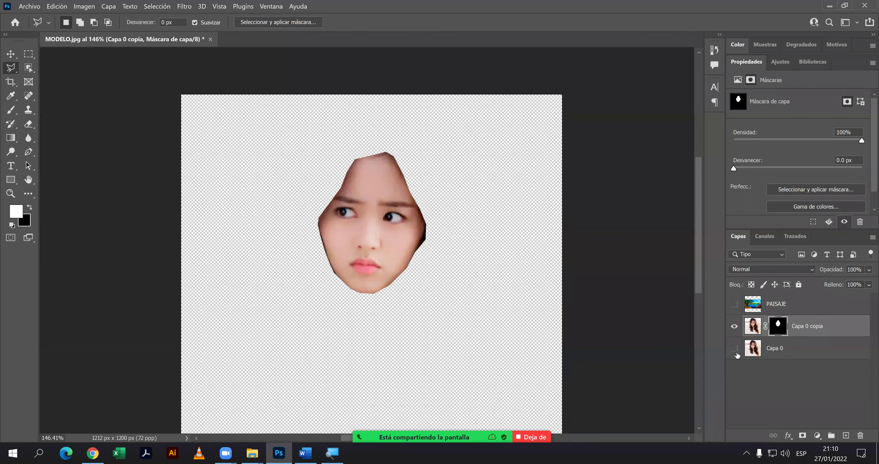
click(760, 308)
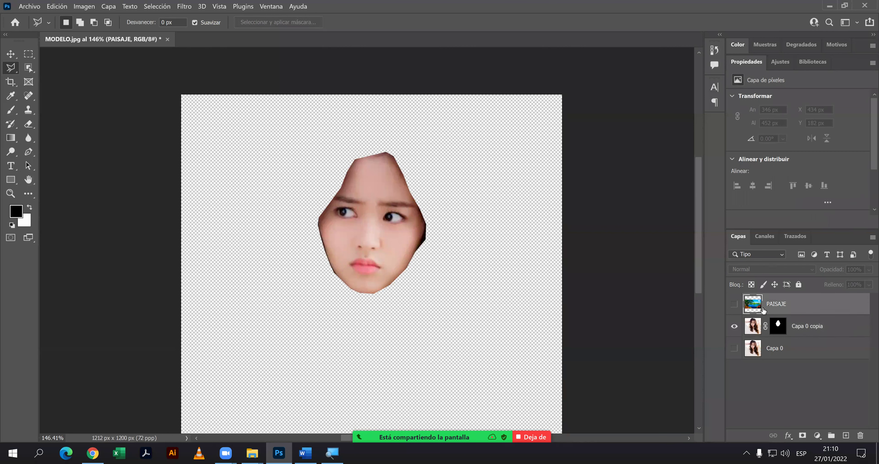
click(736, 305)
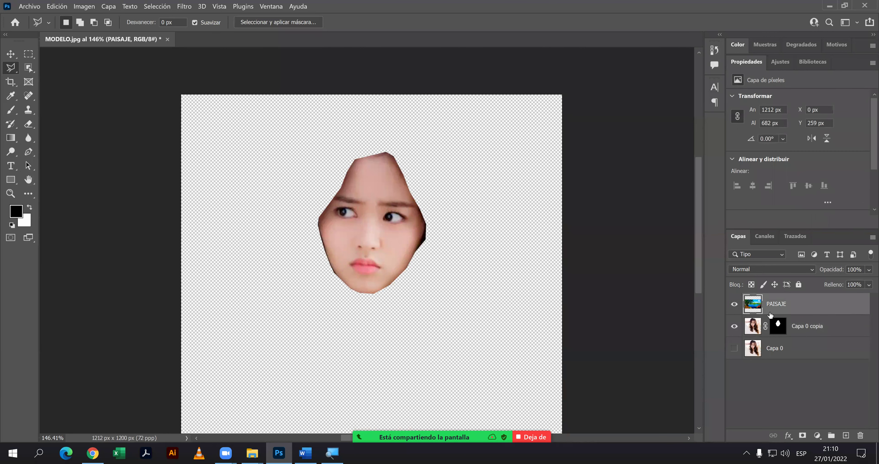
key(alt)
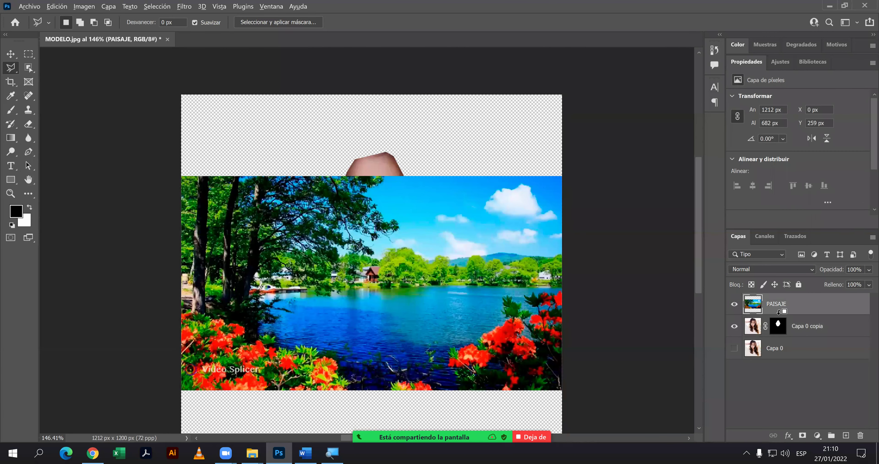
drag(791, 310, 795, 326)
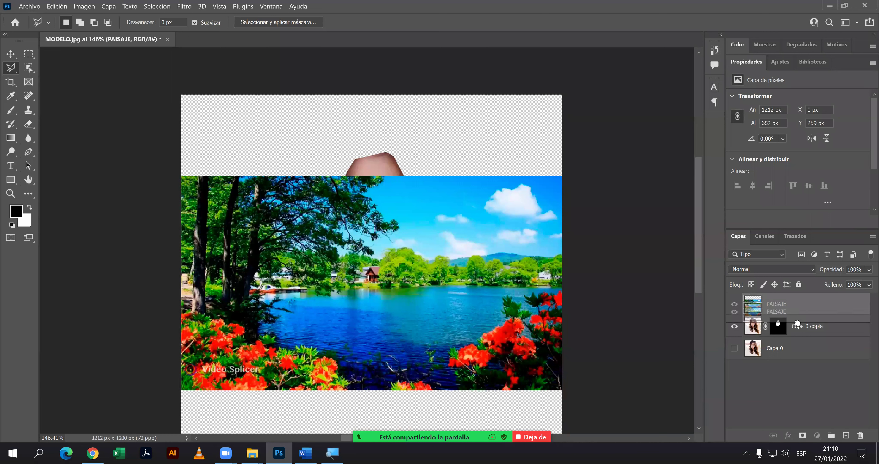
Apply Crear máscara de recorte to PAISAJE, then release the clipping again.
shift+click(796, 328)
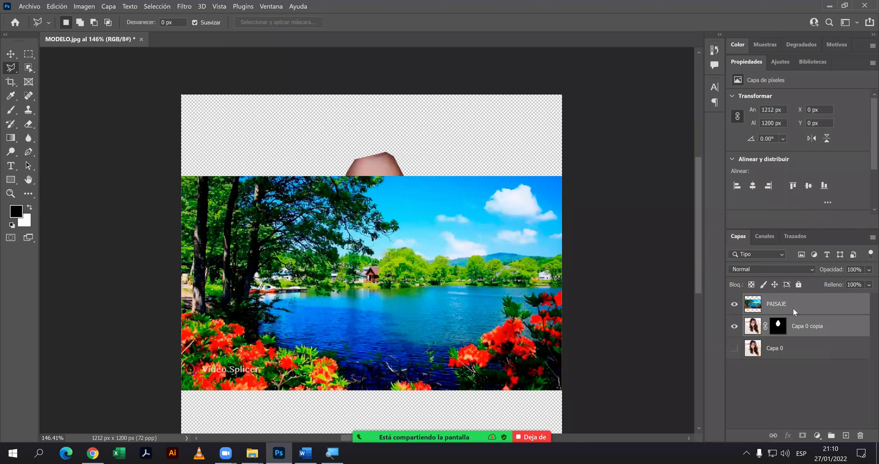
right_click(793, 307)
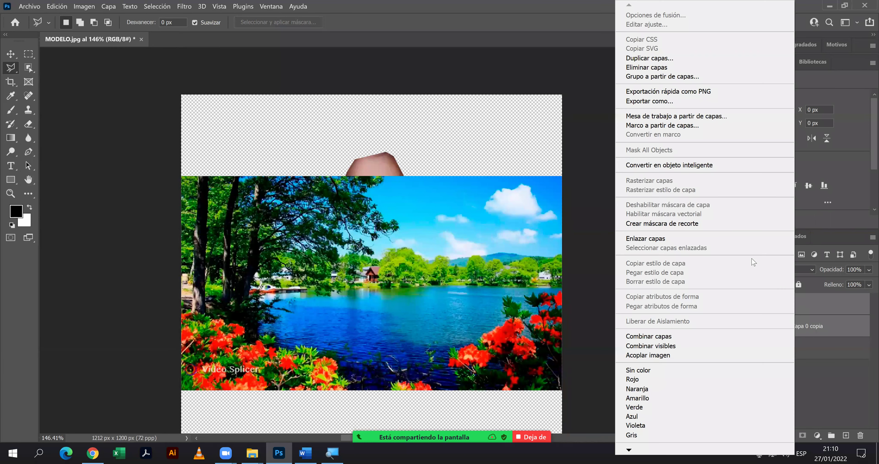
click(727, 224)
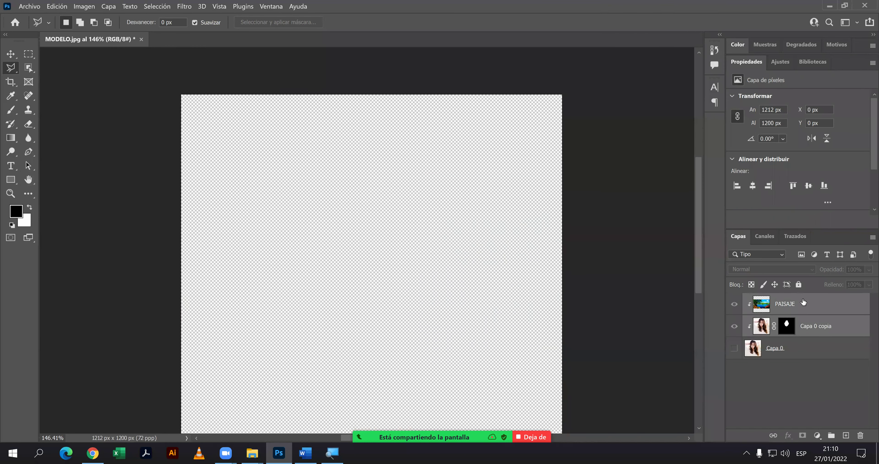
click(787, 302)
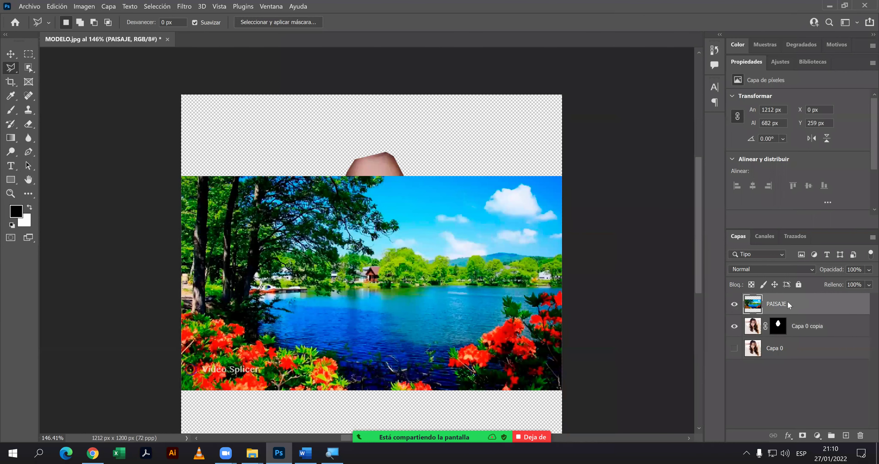
right_click(787, 303)
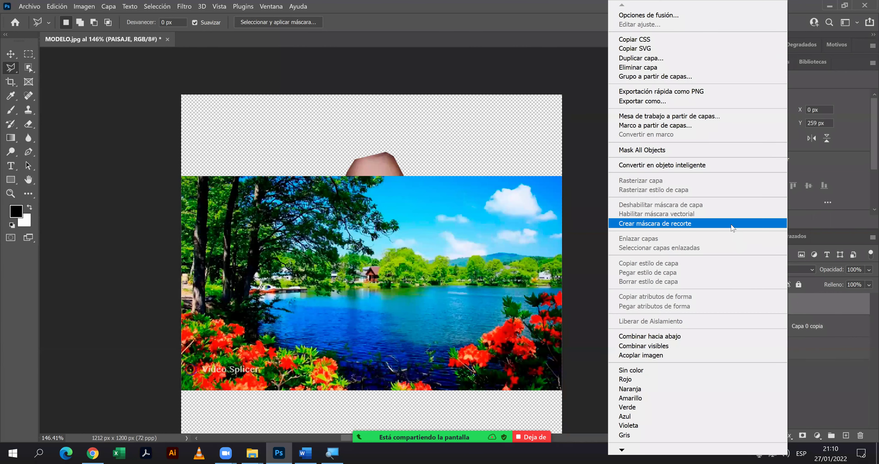
click(731, 224)
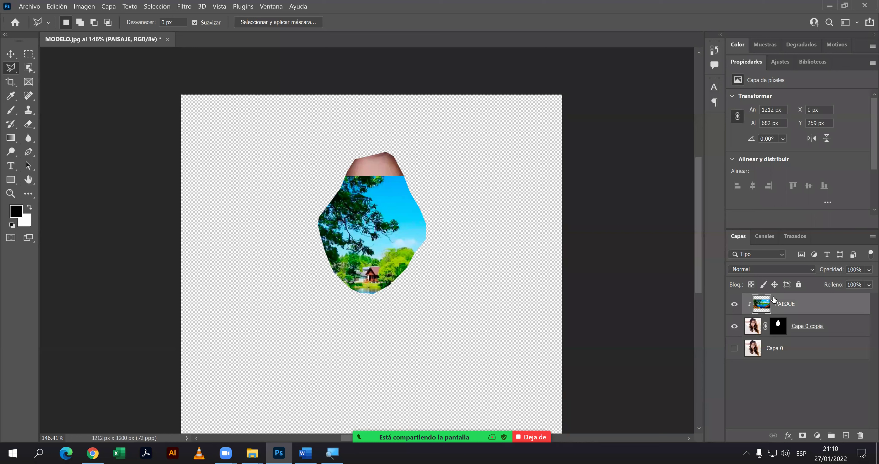
key(ctrl+z)
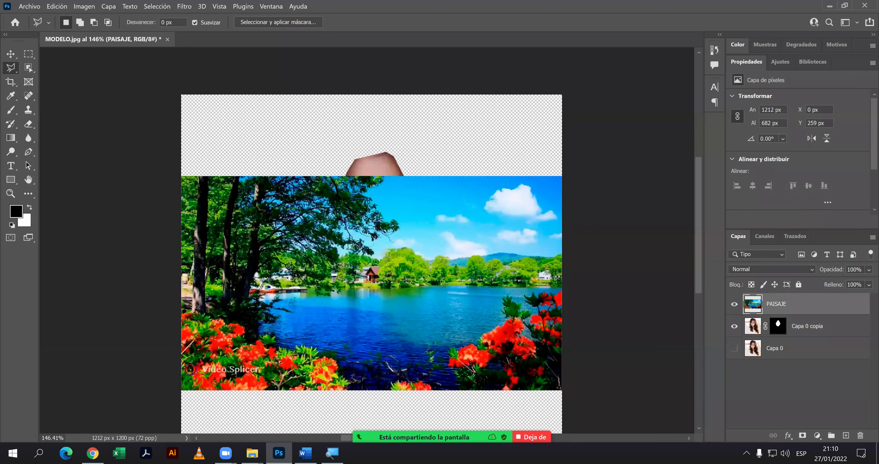
key(v)
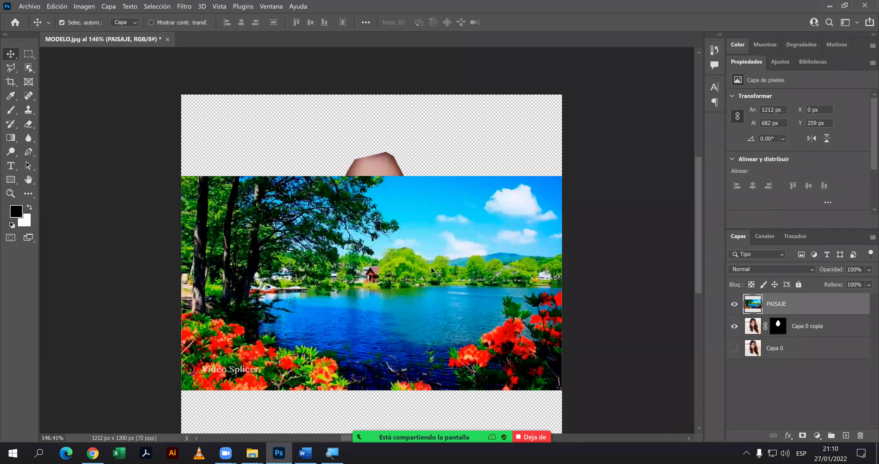
Scale PAISAJE to about 72% (869 × 490 px) and position it over the face.
drag(430, 265, 433, 181)
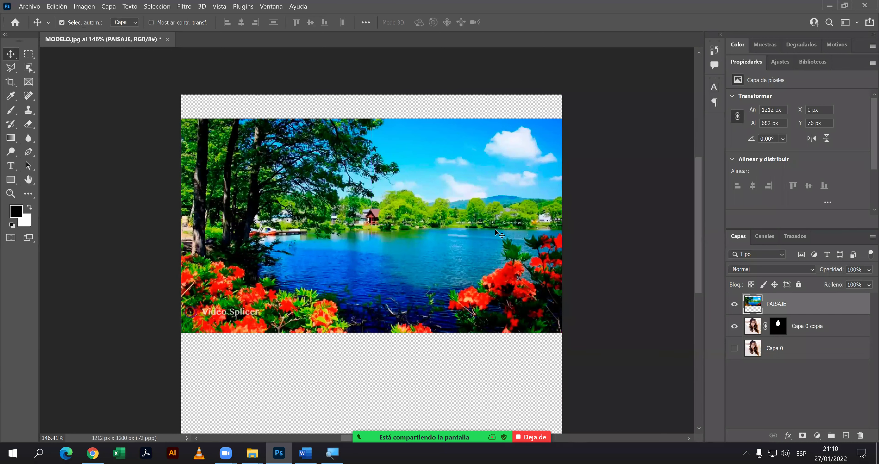
key(ctrl)
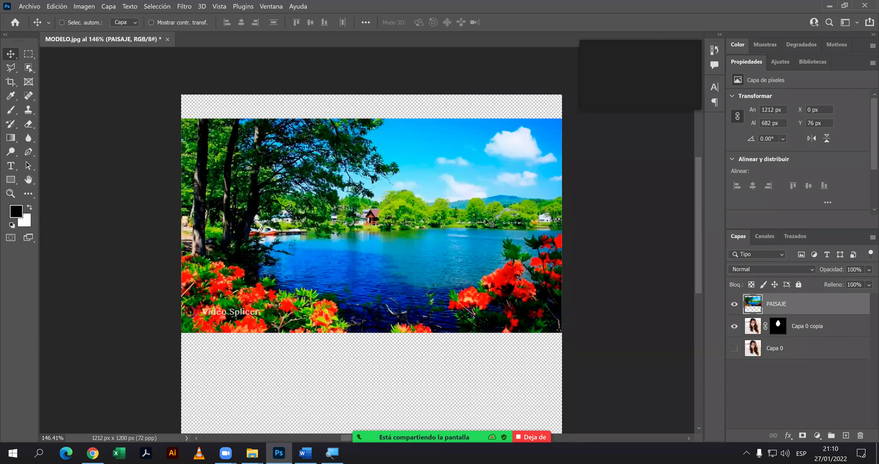
key(ctrl+t)
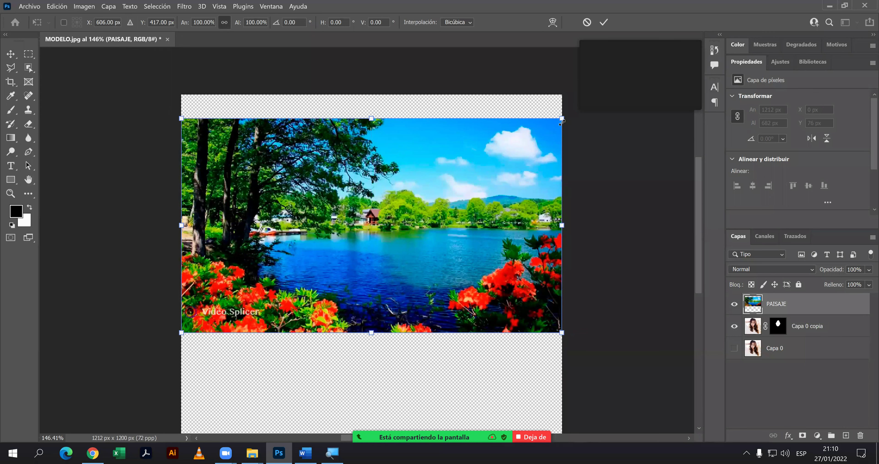
mouse_move(561, 122)
mouse_down()
mouse_move(519, 158)
mouse_move(493, 157)
mouse_up()
drag(441, 182, 435, 203)
drag(489, 157, 574, 113)
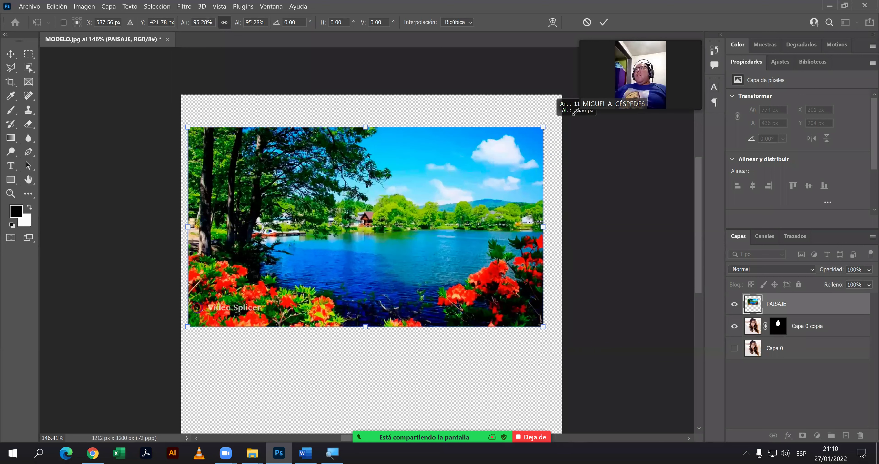
drag(574, 113, 665, 58)
mouse_move(480, 235)
mouse_down()
mouse_move(517, 195)
mouse_move(493, 211)
mouse_up()
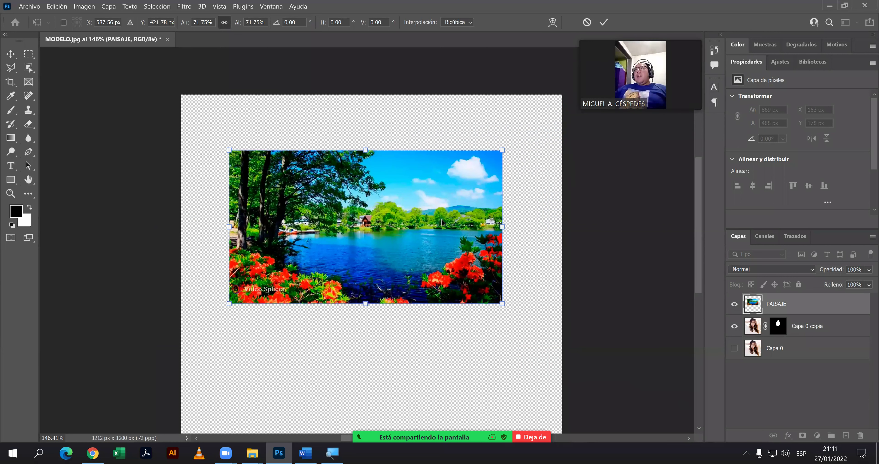
drag(441, 222, 456, 232)
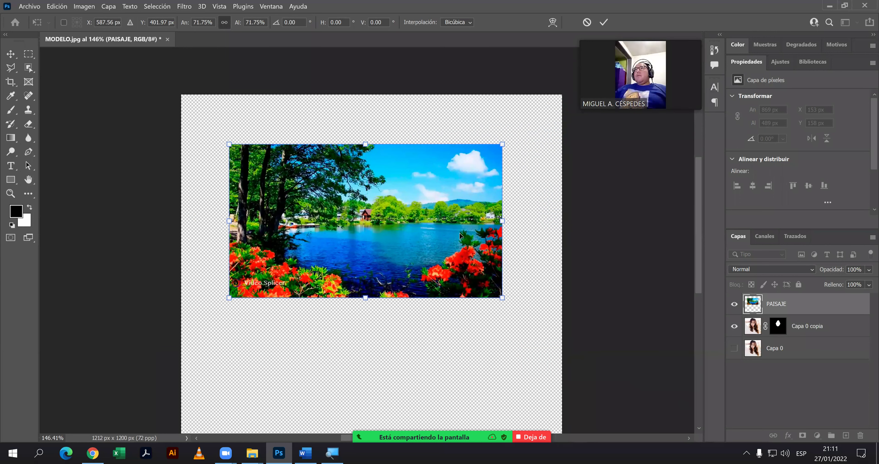
key(Return)
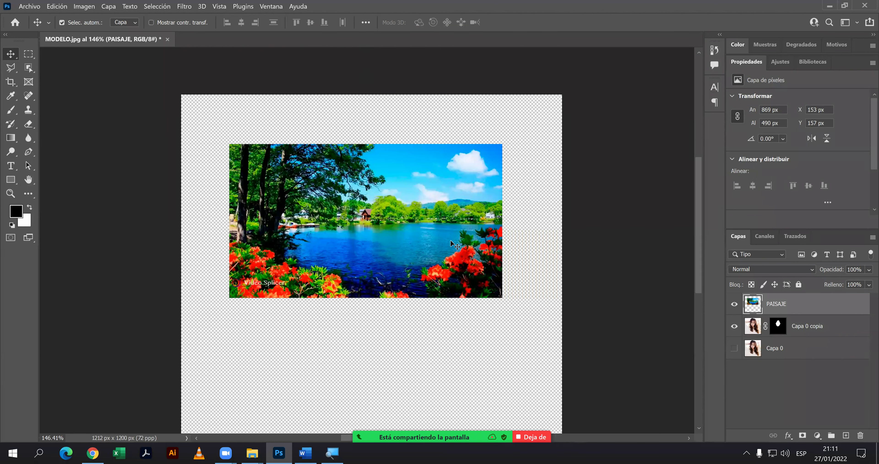
Clip PAISAJE into the face mask and show the original Capa 0 photo beneath.
right_click(779, 311)
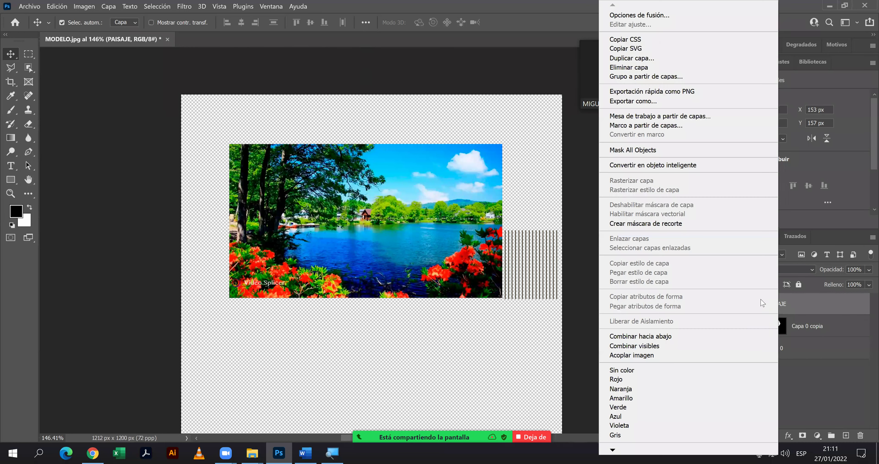
click(671, 226)
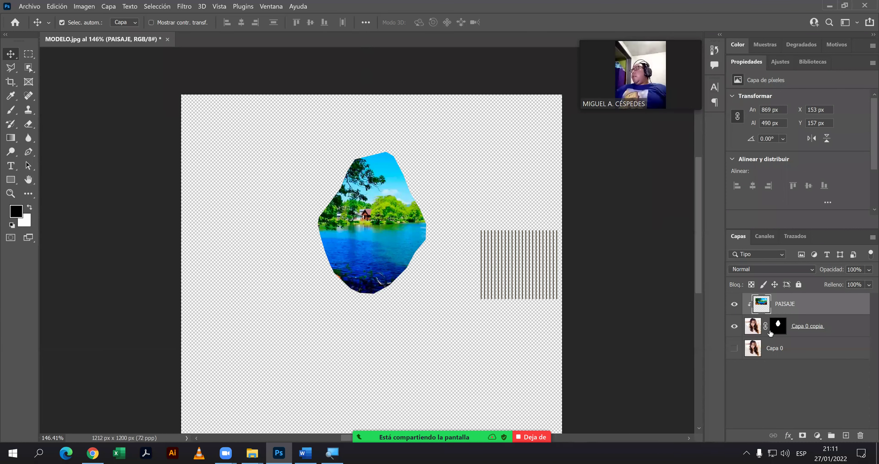
click(734, 348)
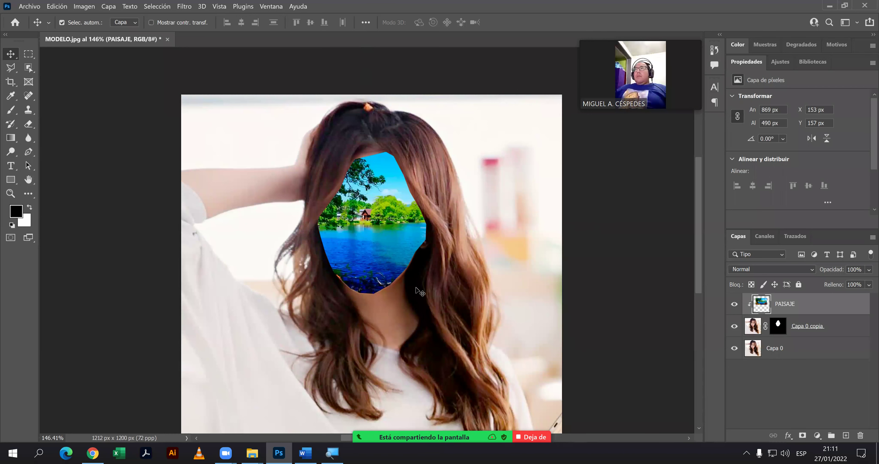
scroll(421, 286, up, 1)
scroll(422, 286, up, 2)
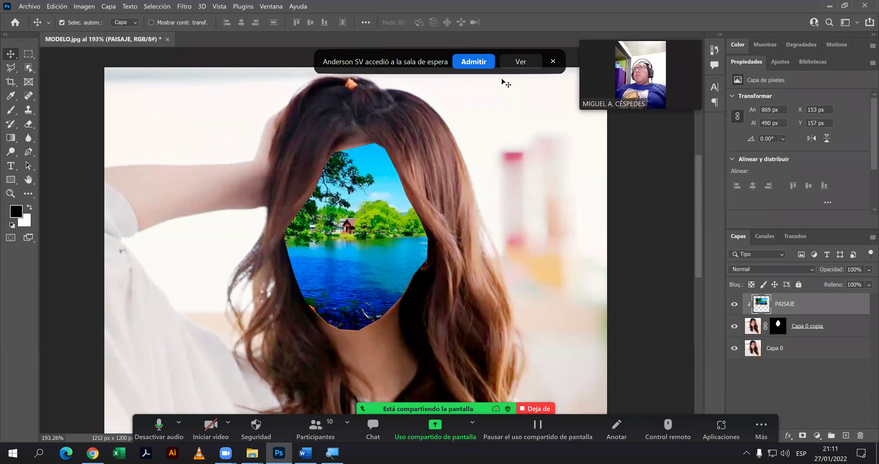
scroll(431, 280, up, 1)
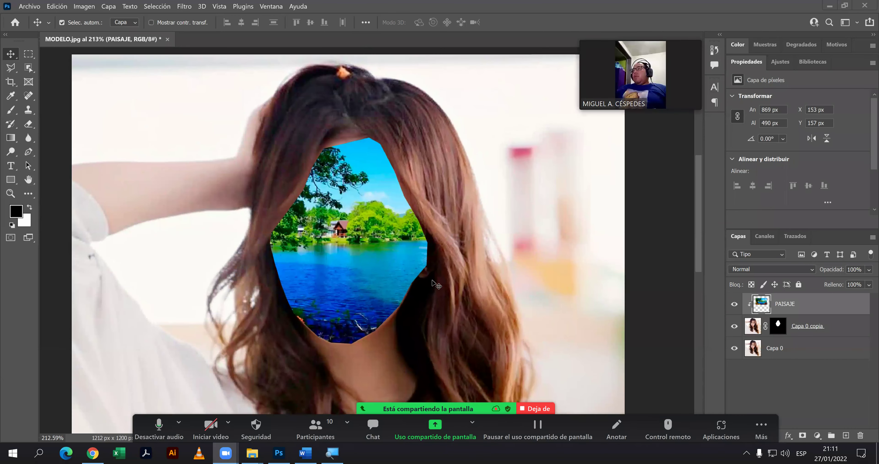
scroll(432, 280, up, 1)
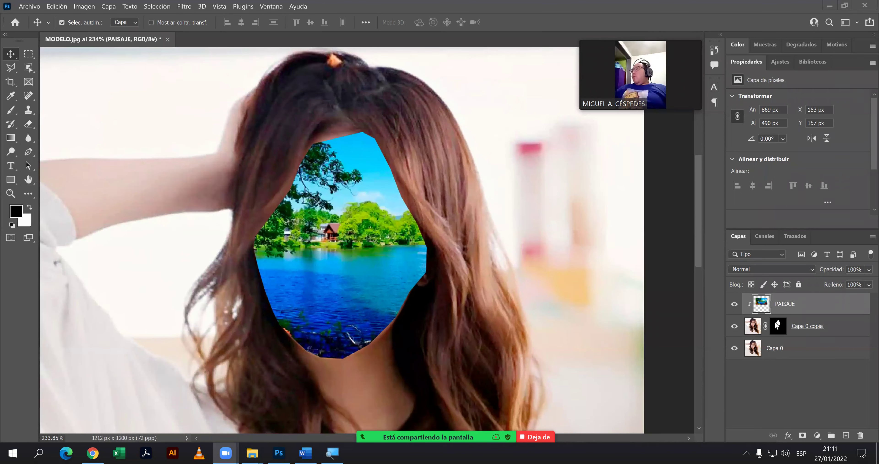
Paint white along the top of Capa 0 copia's mask to widen the face opening.
click(778, 328)
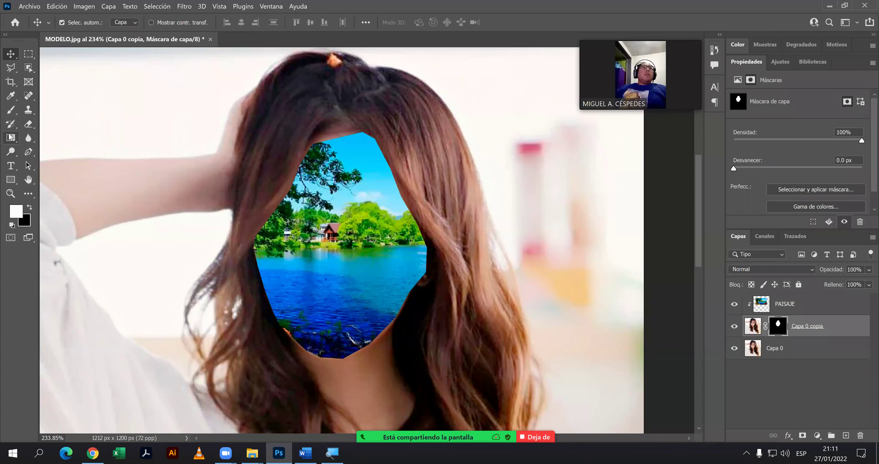
click(14, 116)
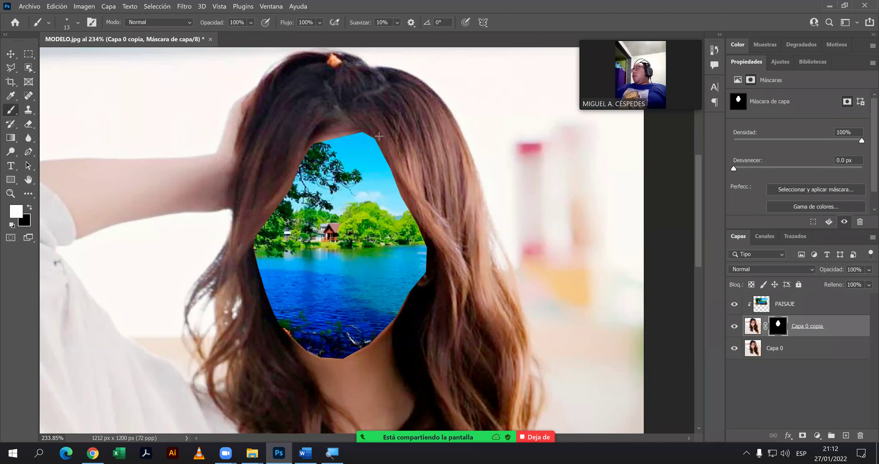
drag(358, 136, 346, 133)
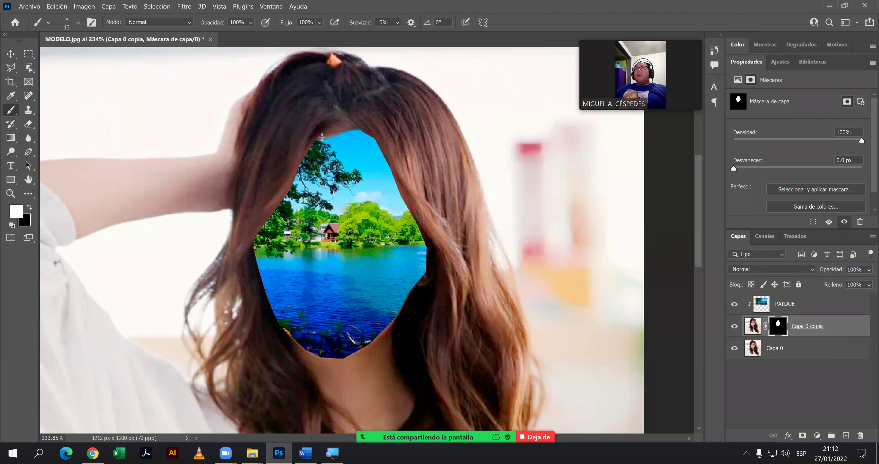
drag(342, 132, 353, 131)
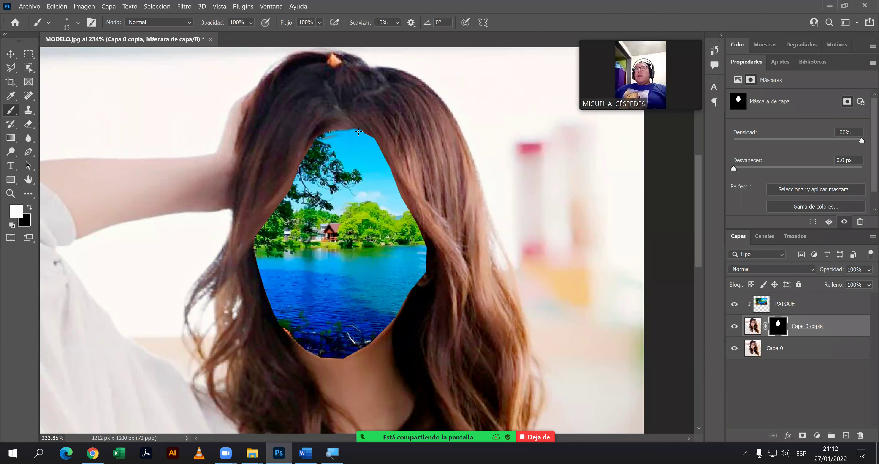
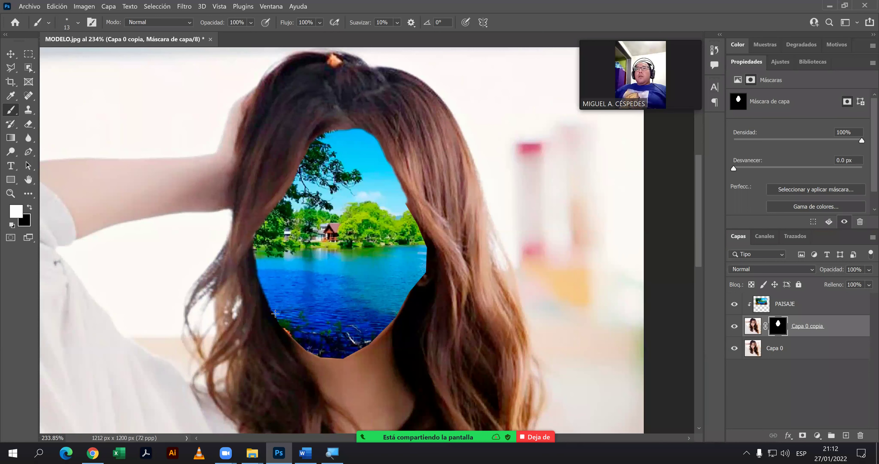
Paint the Capa 0 copia mask to extend the lake into the lower skin and right hair.
drag(283, 325, 301, 341)
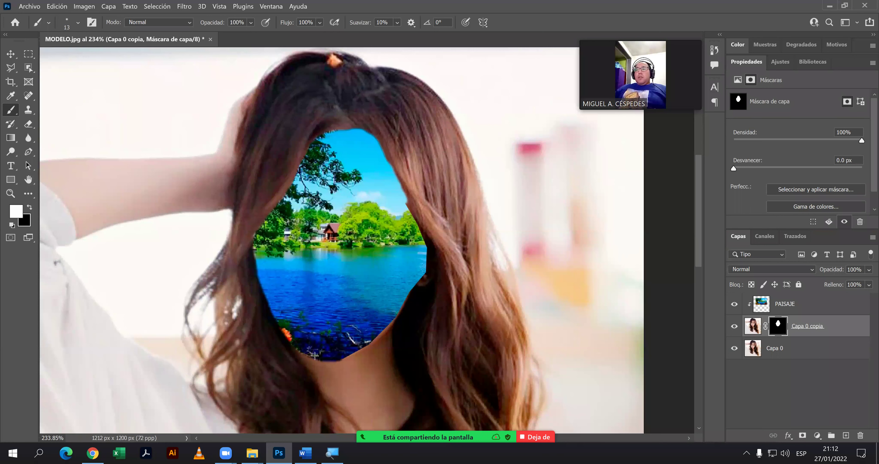
drag(344, 358, 358, 348)
mouse_move(375, 337)
mouse_down()
mouse_move(429, 259)
mouse_move(404, 198)
mouse_up()
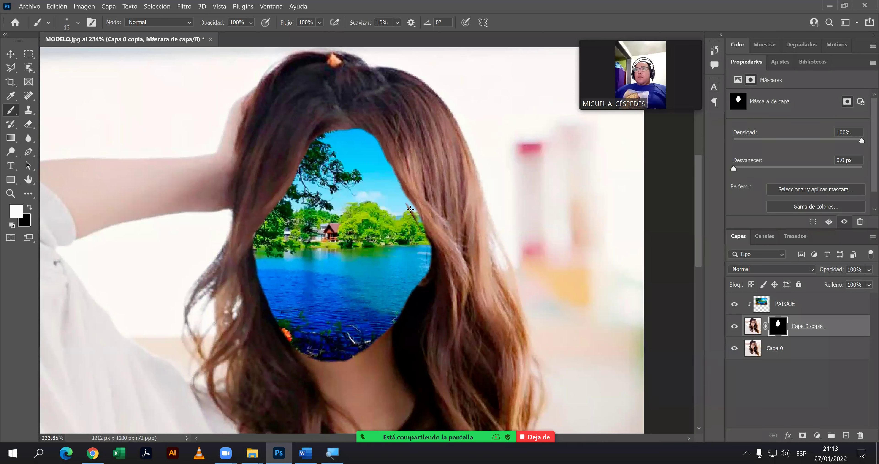
drag(428, 249, 426, 263)
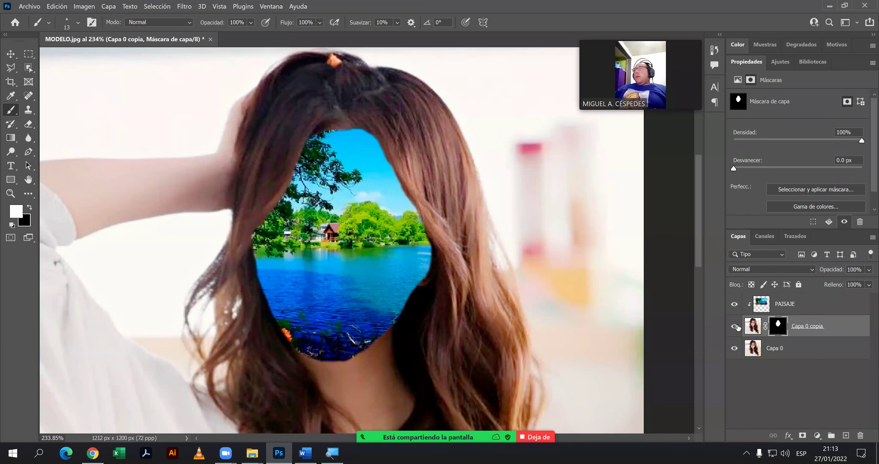
Feather the face mask to 8.7 px with Capa 0 hidden, then show Capa 0 and select PAISAJE.
click(734, 350)
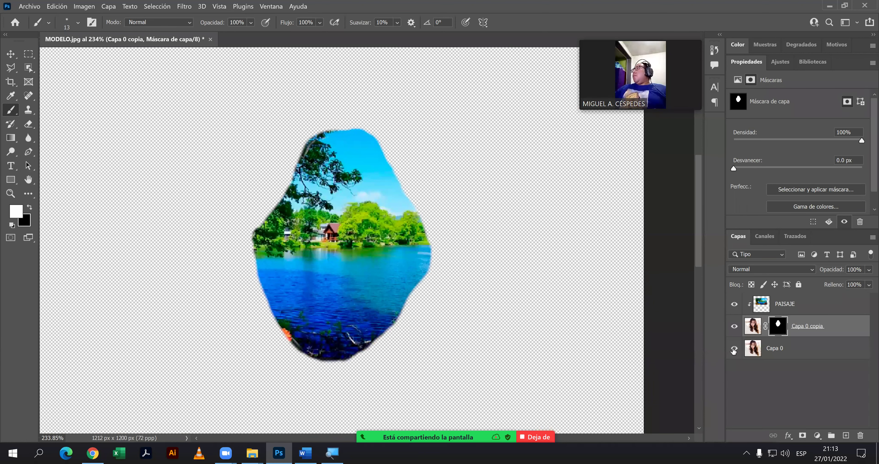
click(733, 350)
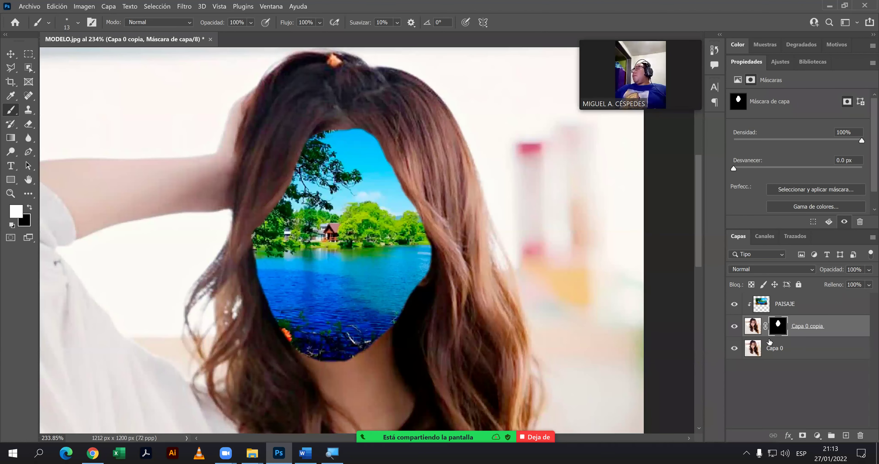
click(734, 349)
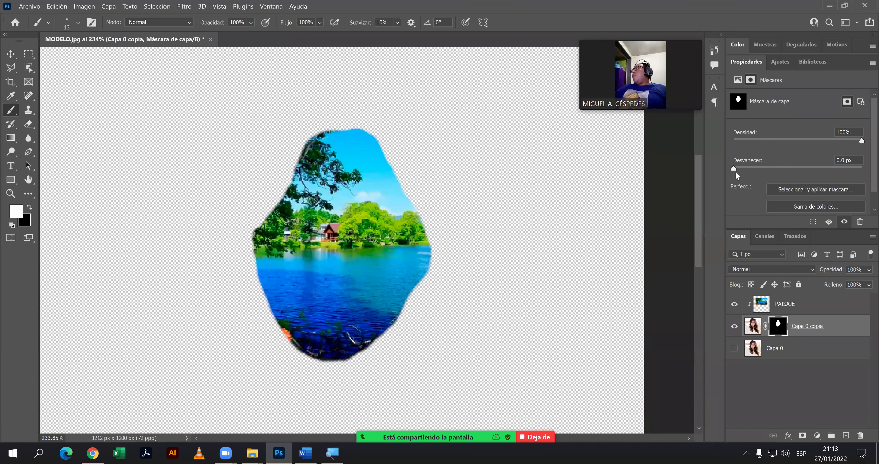
click(740, 168)
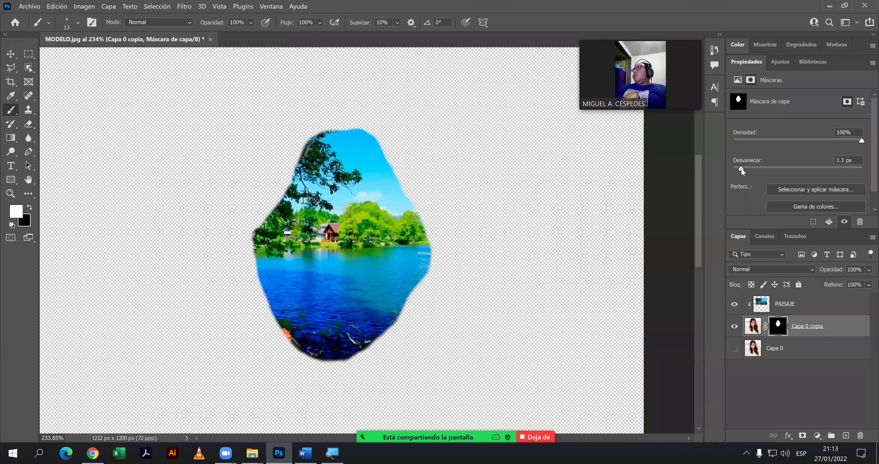
drag(753, 169, 782, 166)
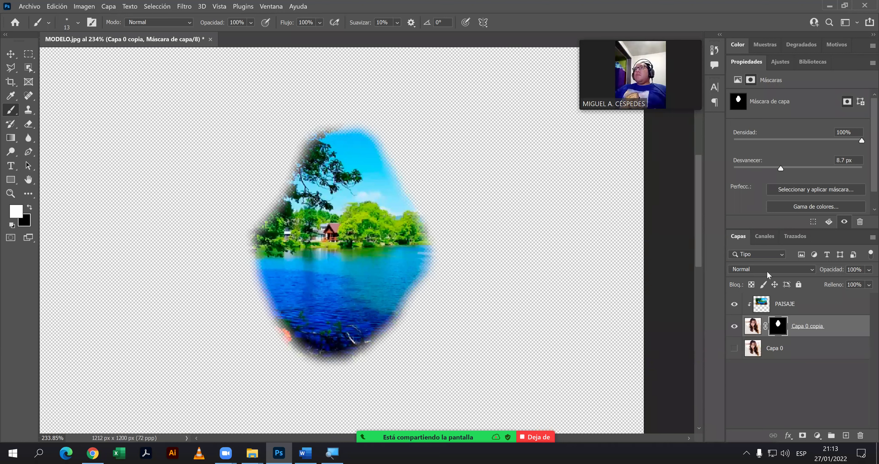
click(733, 348)
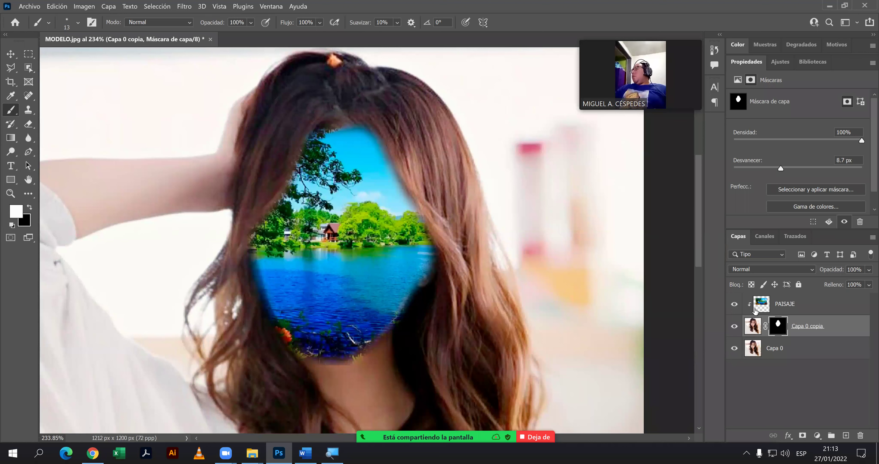
click(762, 306)
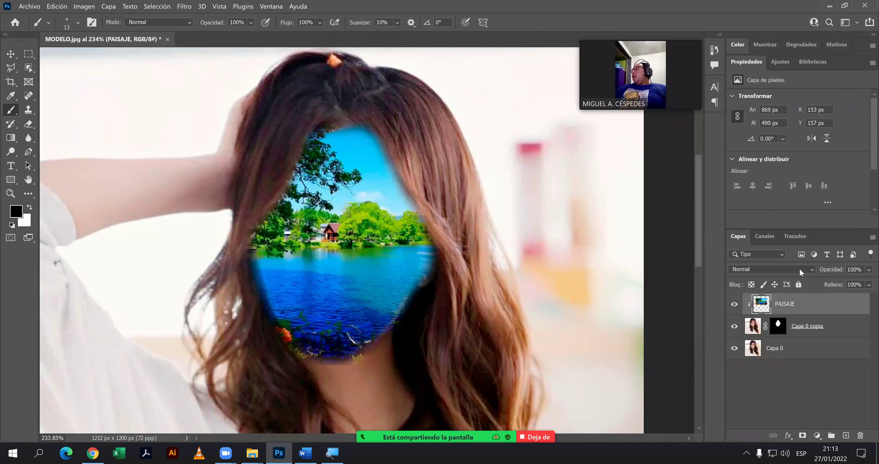
Set the PAISAJE layer's blend mode to Superponer.
click(811, 270)
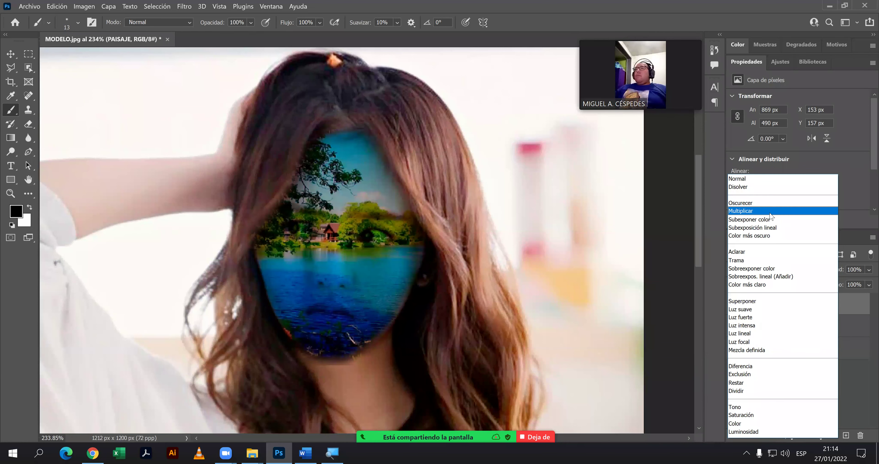
click(763, 302)
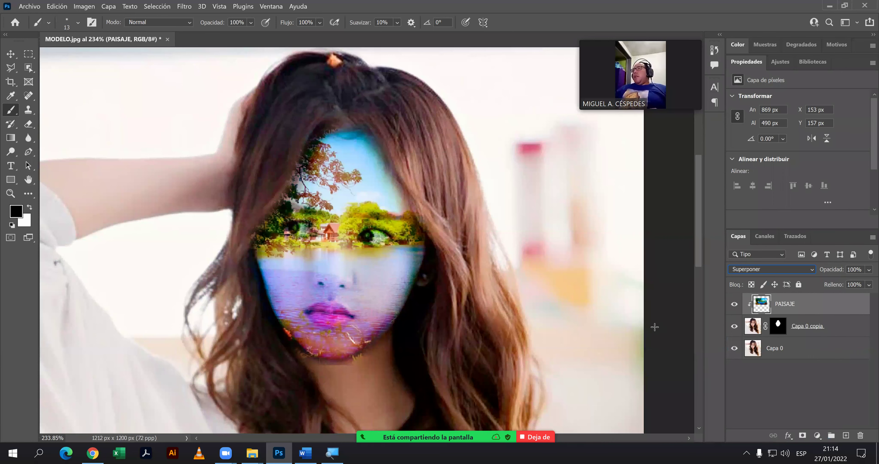
key(ctrl+minus)
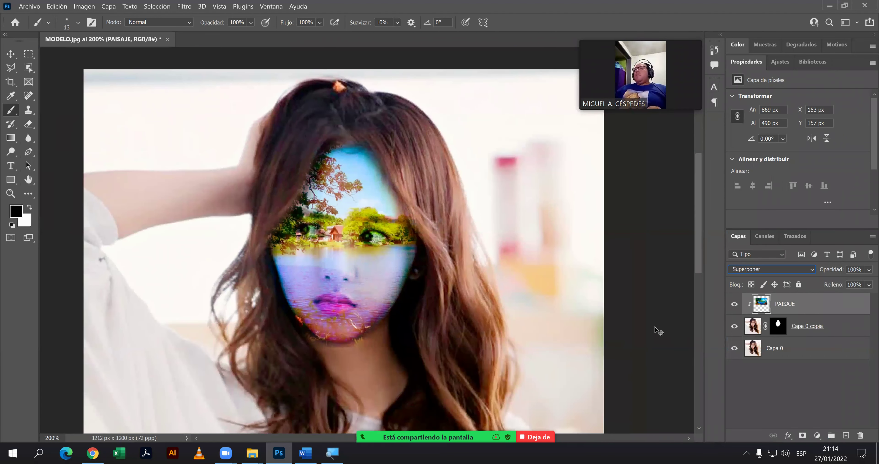
key(ctrl+minus)
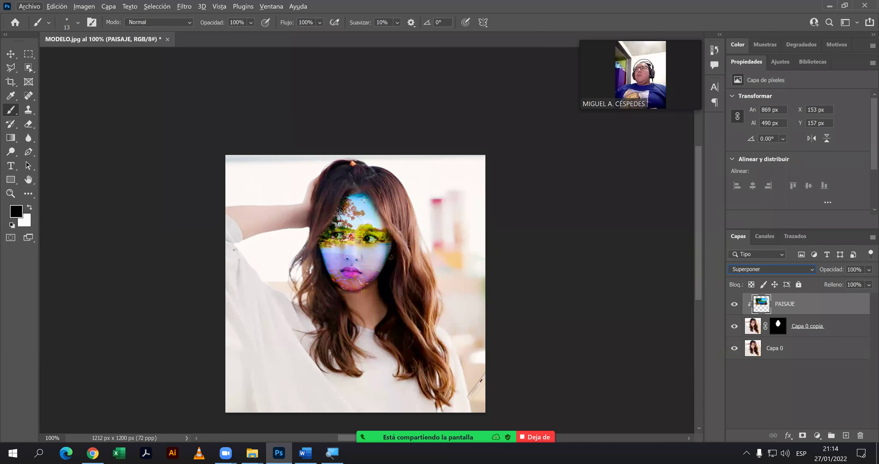
scroll(365, 199, up, 3)
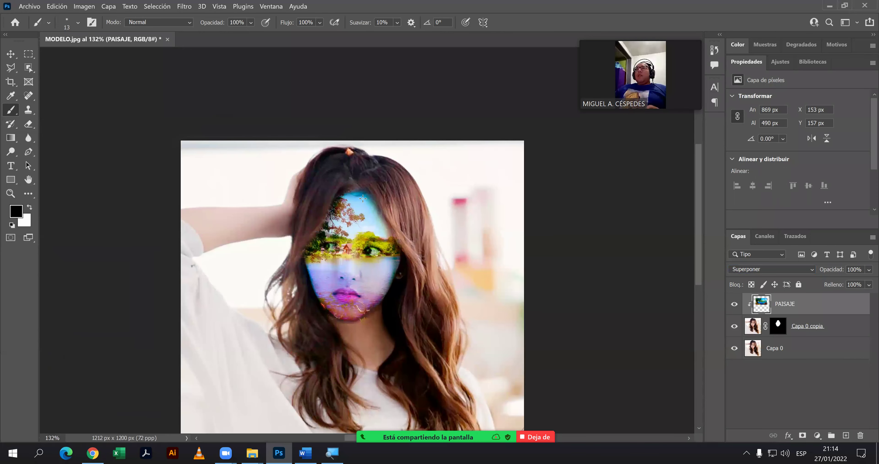
scroll(362, 198, up, 1)
scroll(361, 200, up, 1)
scroll(361, 202, up, 1)
scroll(360, 205, up, 1)
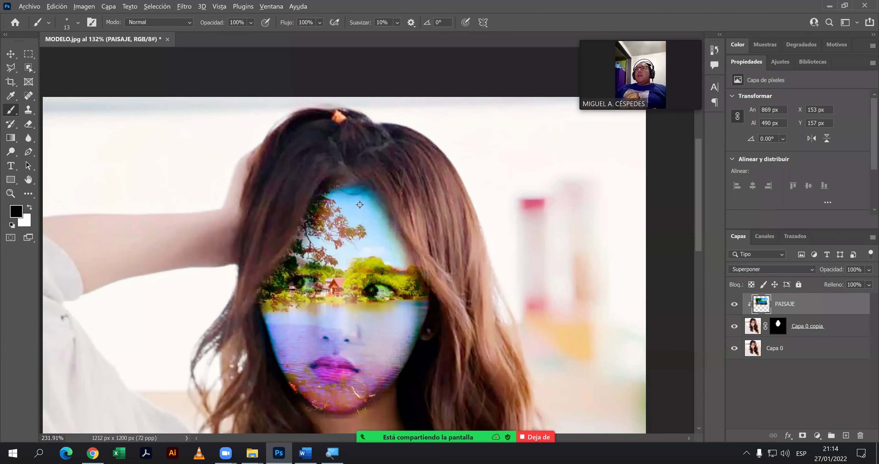
scroll(359, 204, up, 1)
scroll(360, 204, up, 1)
scroll(359, 204, up, 1)
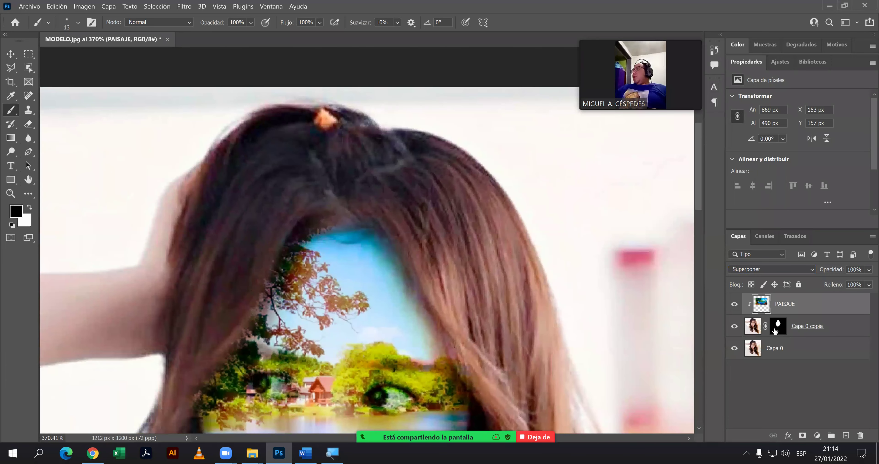
click(775, 331)
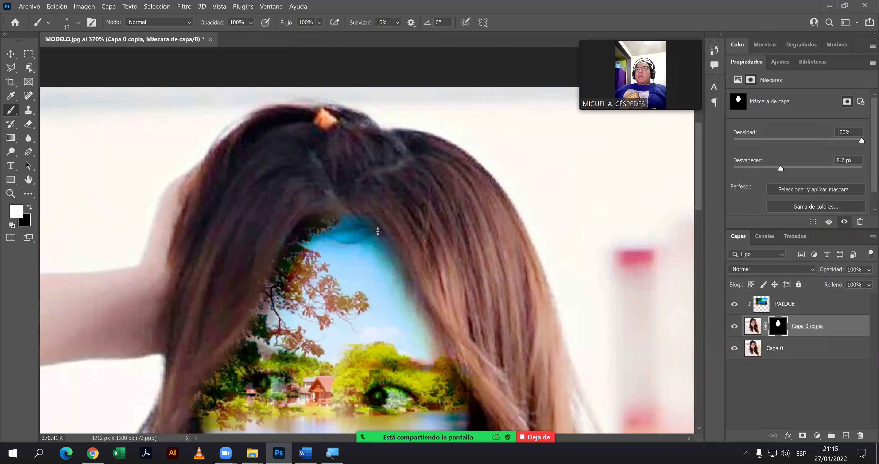
click(30, 208)
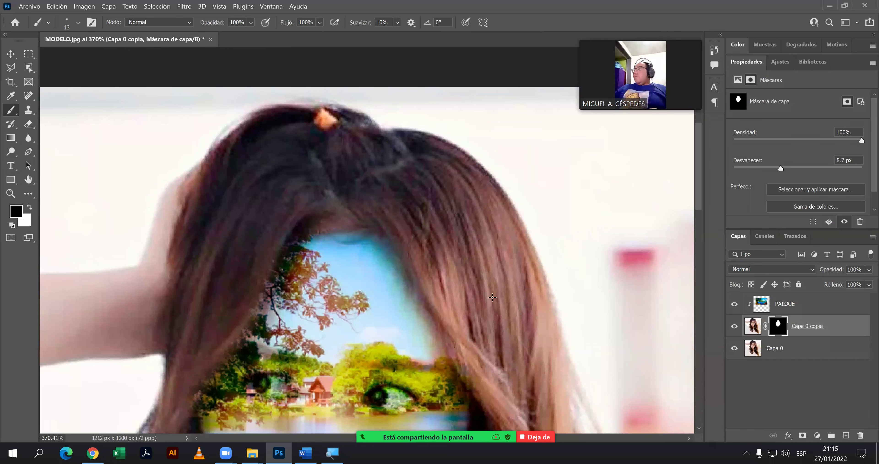
scroll(492, 297, down, 1)
key(super)
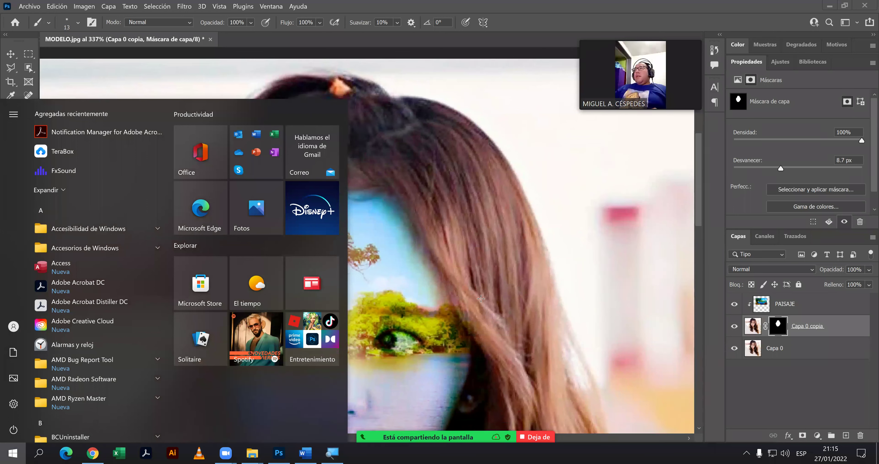
key(Escape)
key(v)
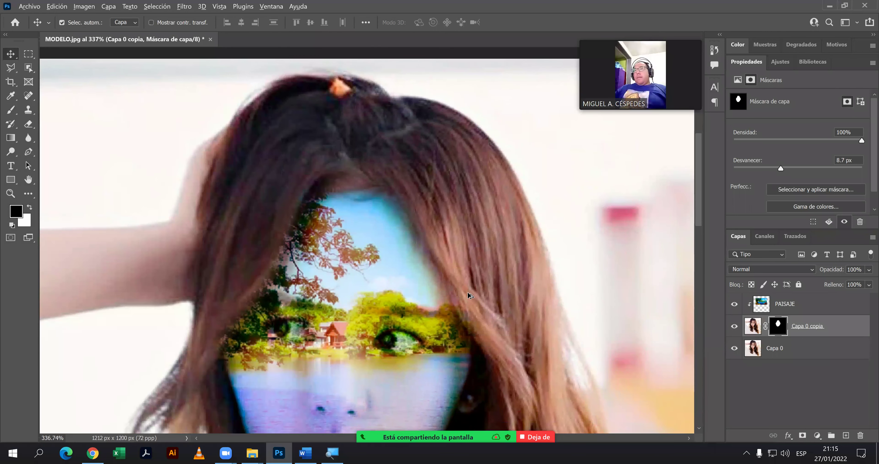
scroll(469, 296, down, 2)
scroll(470, 296, down, 2)
scroll(470, 297, down, 2)
scroll(472, 298, down, 1)
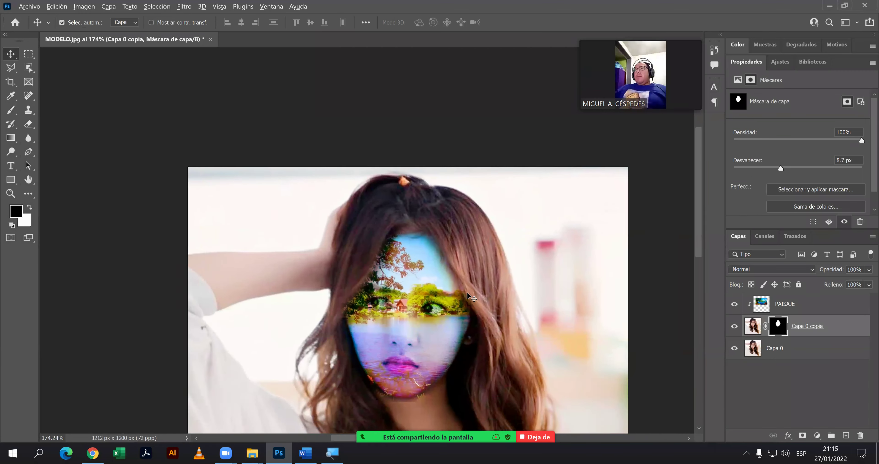
scroll(471, 298, down, 1)
scroll(471, 298, down, 2)
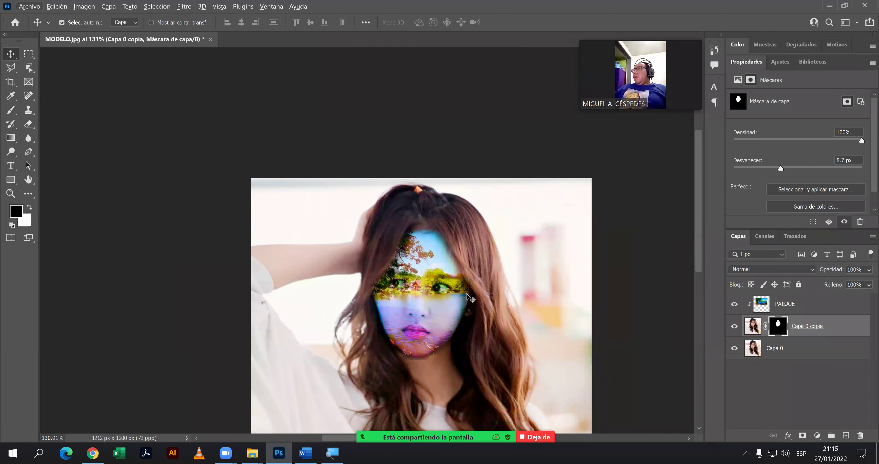
scroll(467, 294, down, 1)
scroll(467, 294, down, 2)
scroll(466, 294, down, 1)
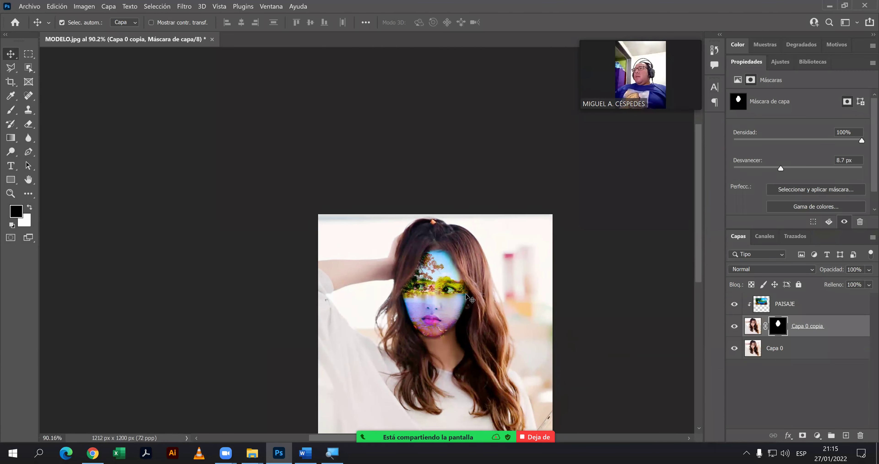
key(ctrl)
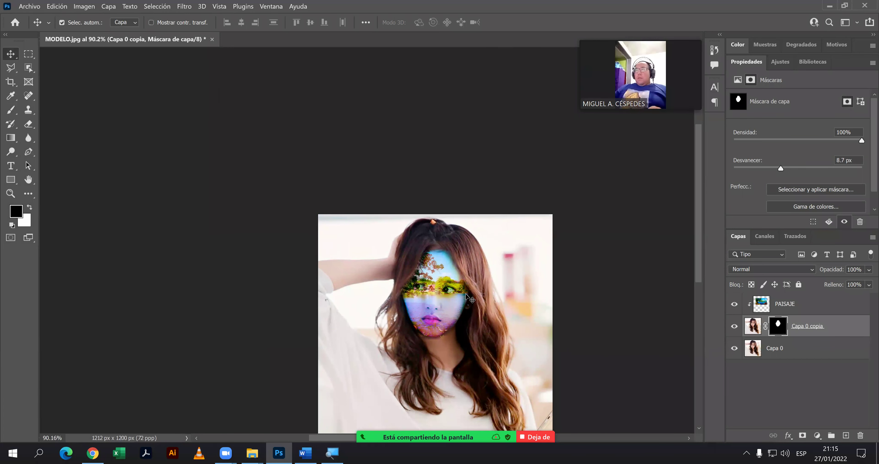
key(ctrl)
scroll(470, 298, up, 5)
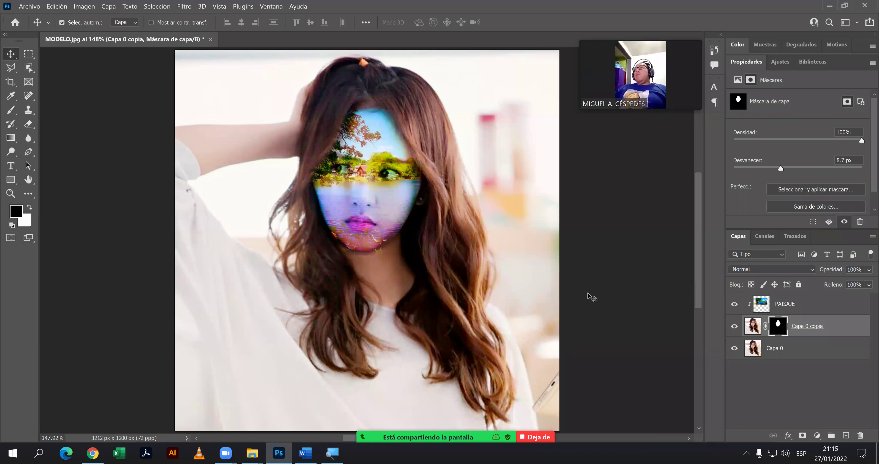
click(733, 326)
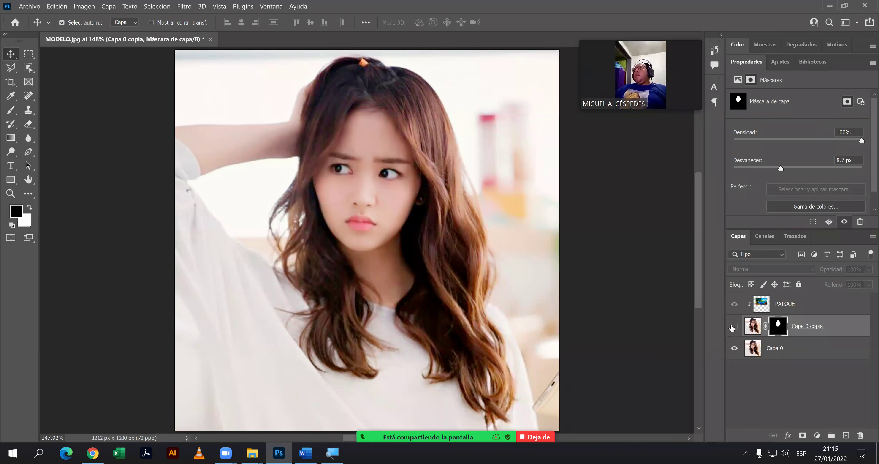
click(733, 326)
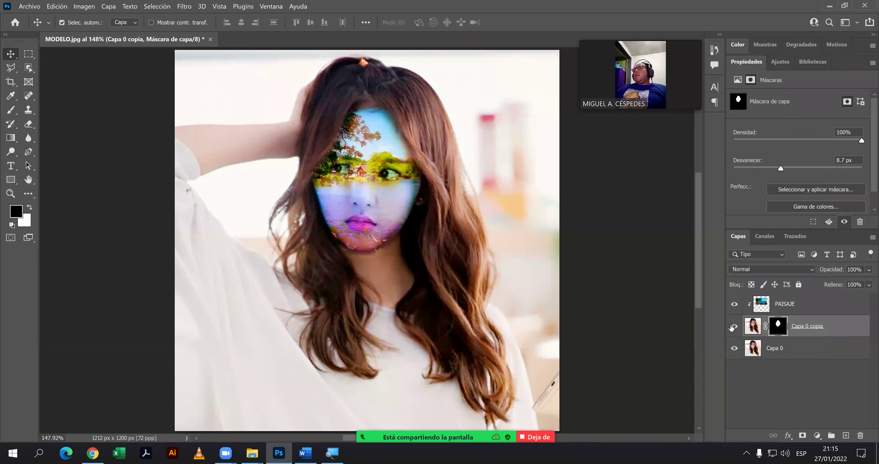
click(734, 303)
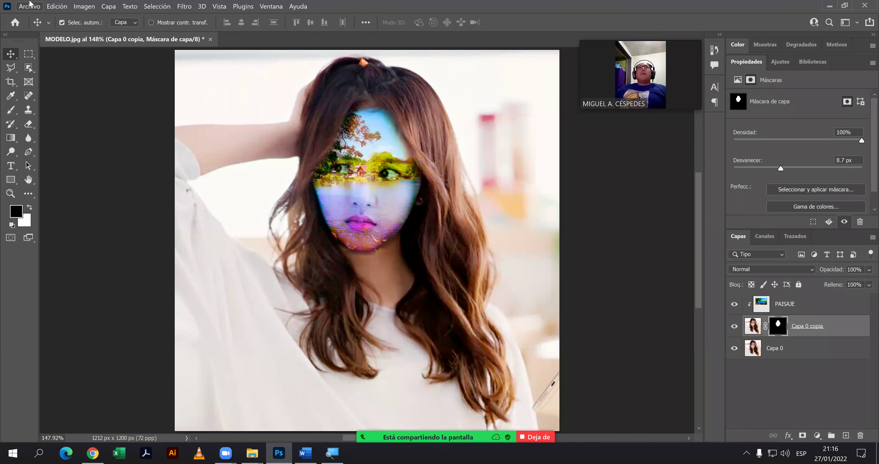
Start saving a copy to this computer and open the SAVE _ AS (F:) drive.
key(ctrl+s)
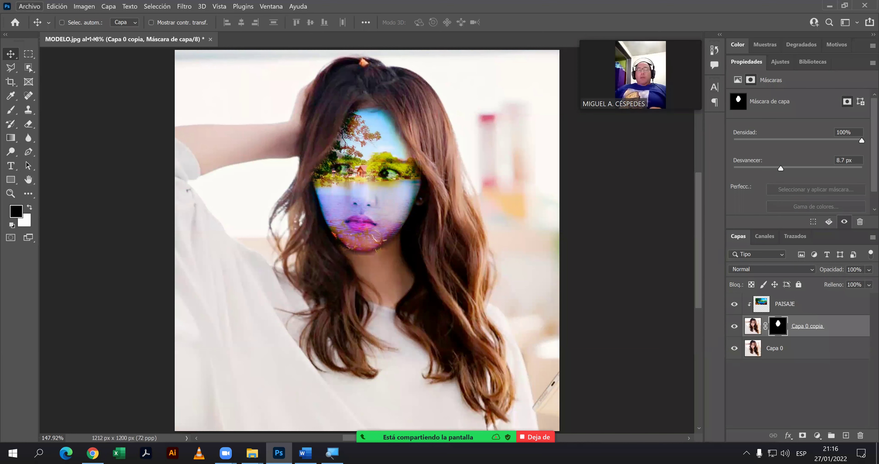
click(387, 290)
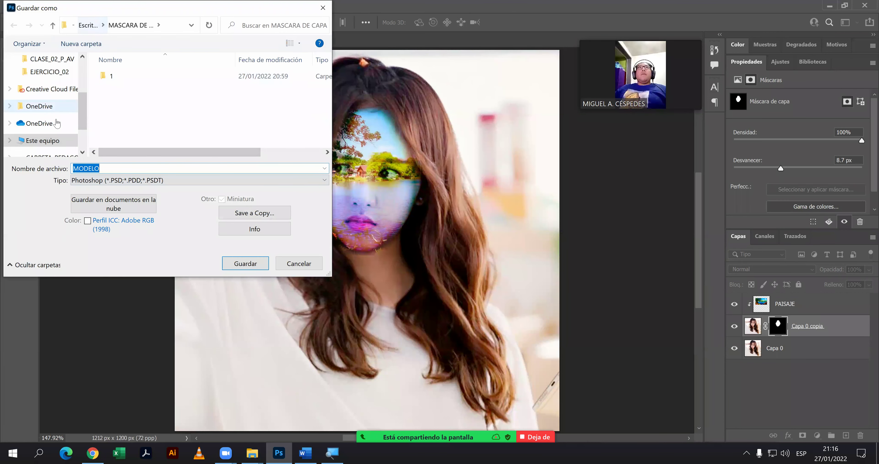
scroll(58, 122, down, 1)
click(43, 97)
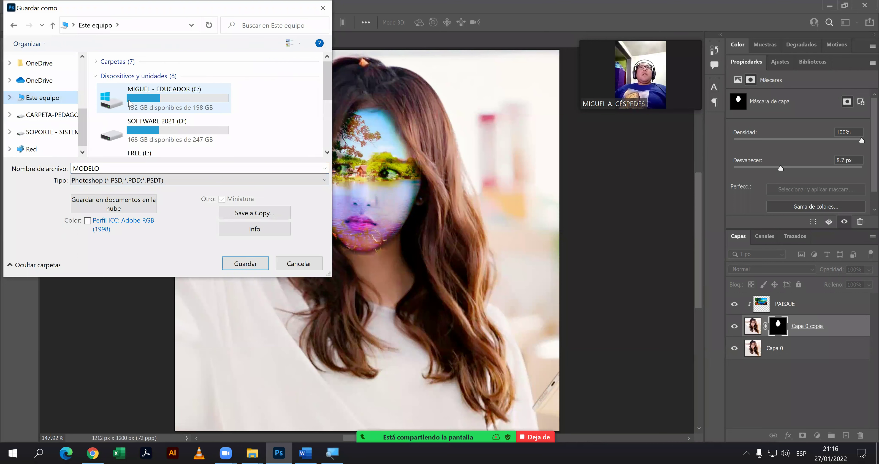
scroll(166, 133, down, 3)
scroll(164, 113, down, 2)
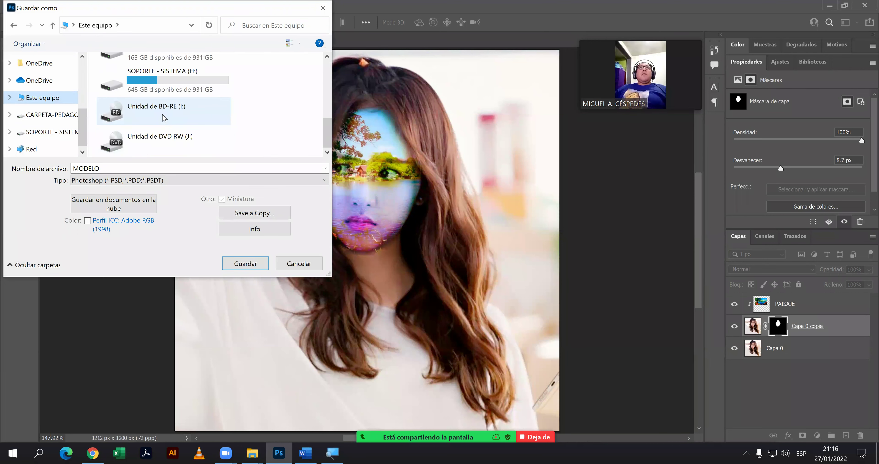
scroll(160, 96, up, 2)
scroll(159, 75, down, 1)
double_click(159, 75)
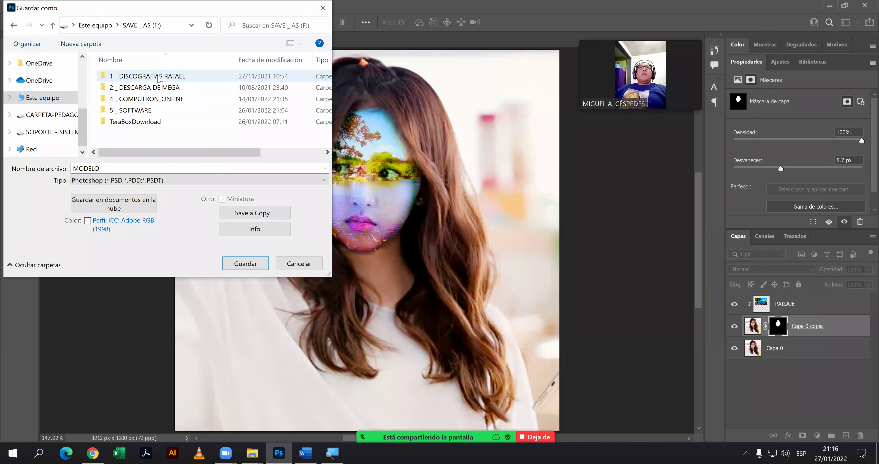
Browse through MATERIAL DE PHOTOSHOP, PHOTOSHOP AVANZADO and CLASE_02_P_AV to REALIZADO EN CLASE.
double_click(157, 99)
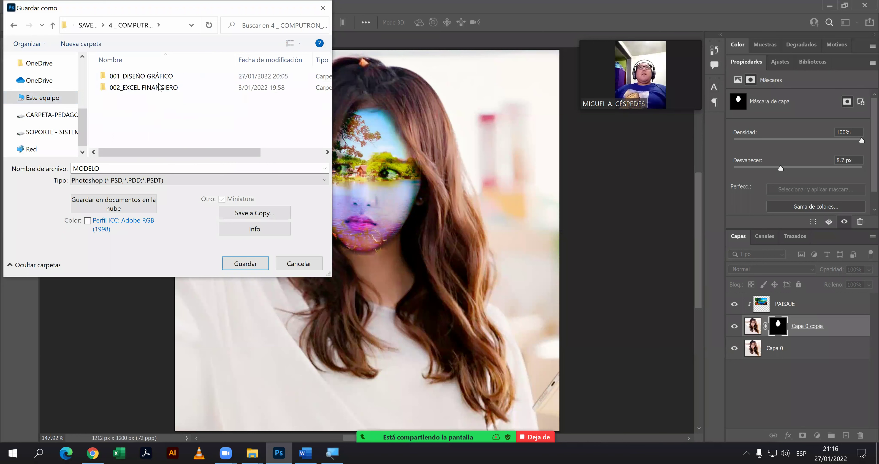
double_click(159, 75)
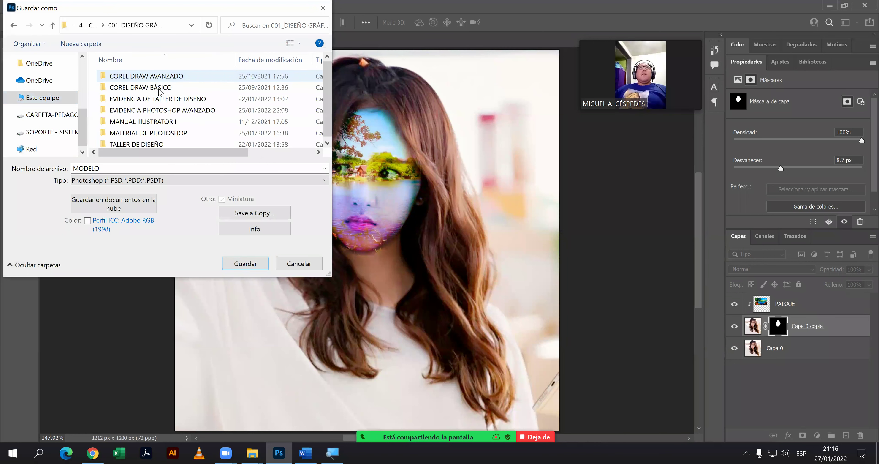
click(160, 113)
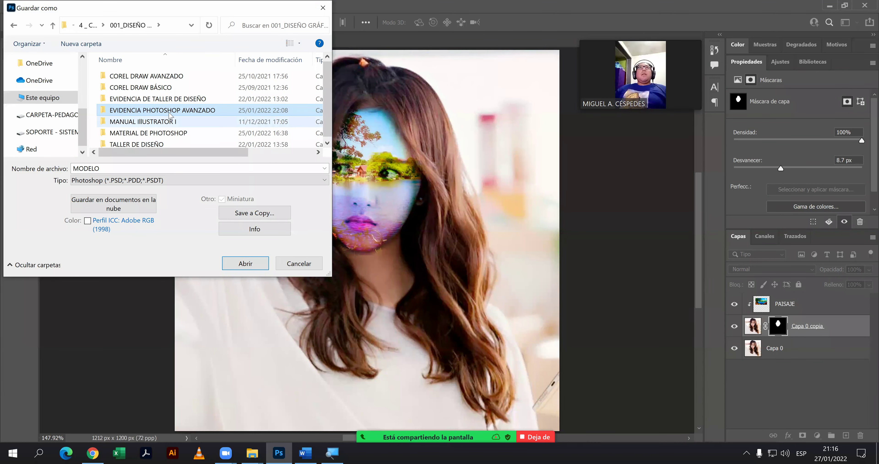
double_click(172, 111)
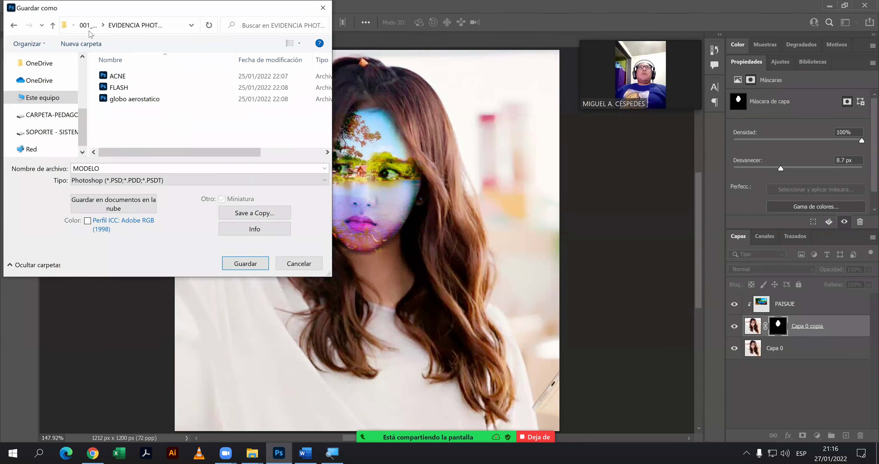
click(53, 26)
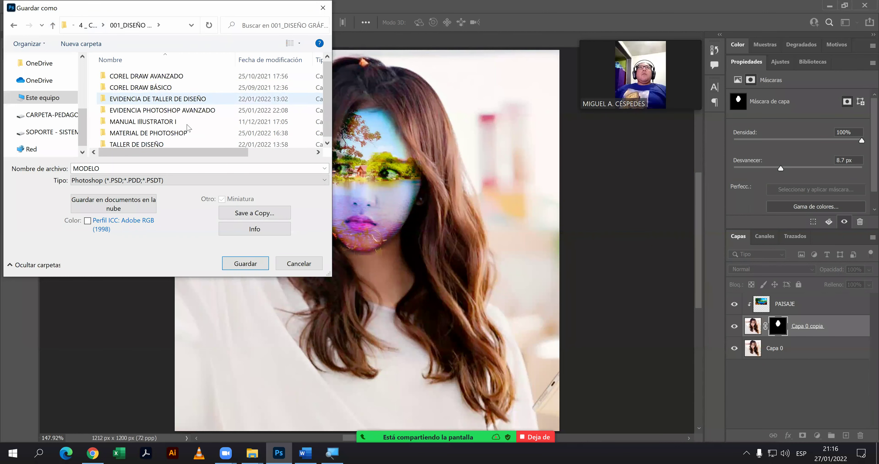
double_click(185, 133)
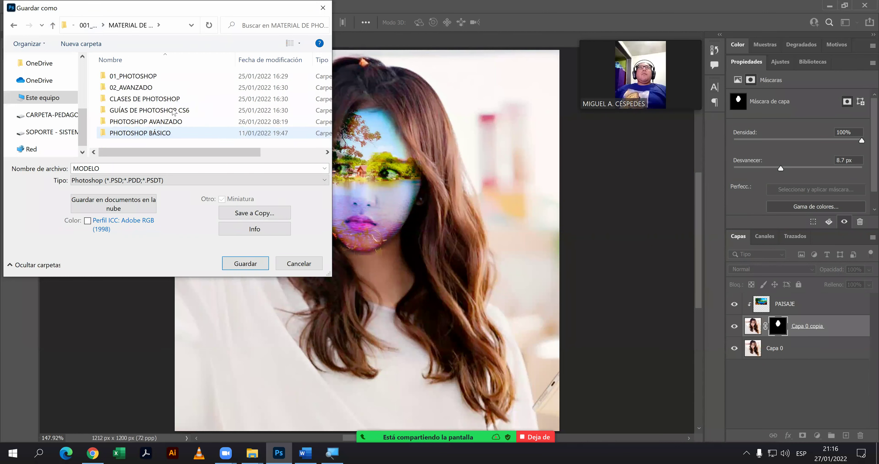
double_click(166, 123)
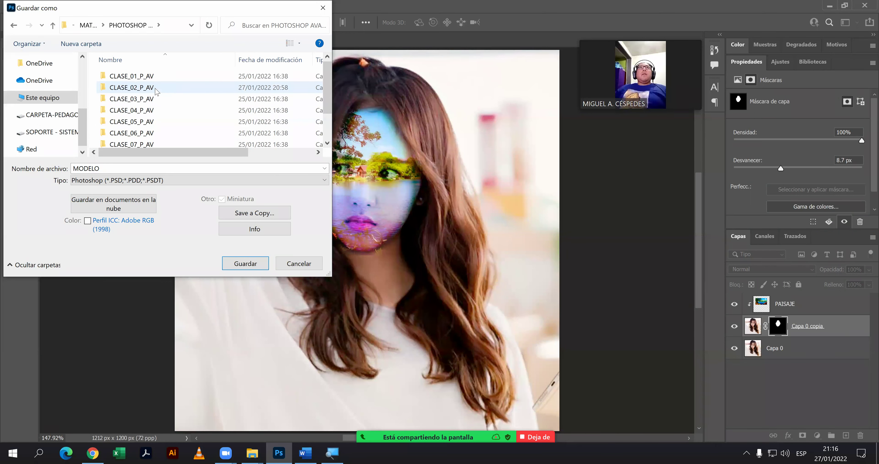
double_click(156, 90)
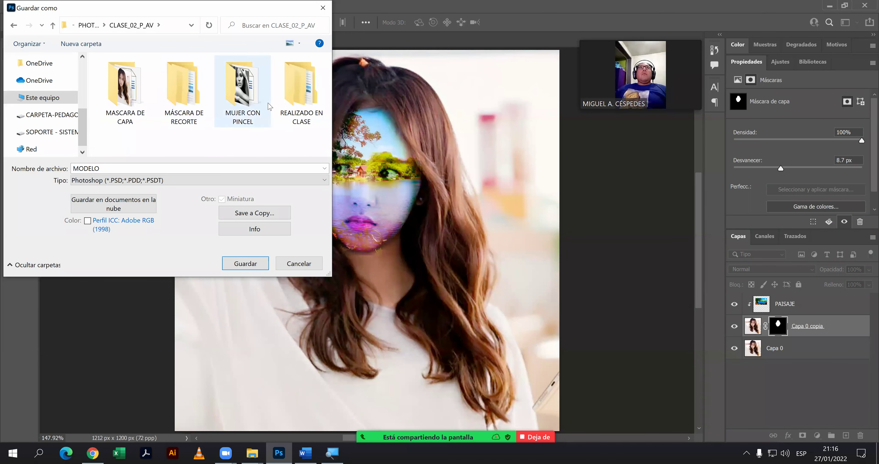
double_click(300, 86)
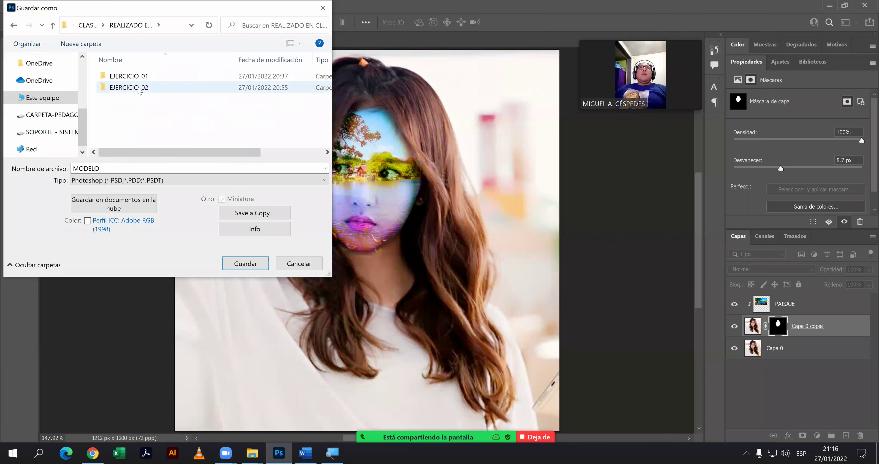
Create a new EJERCICIO_03 folder in REALIZADO EN CLASE and open it.
double_click(139, 87)
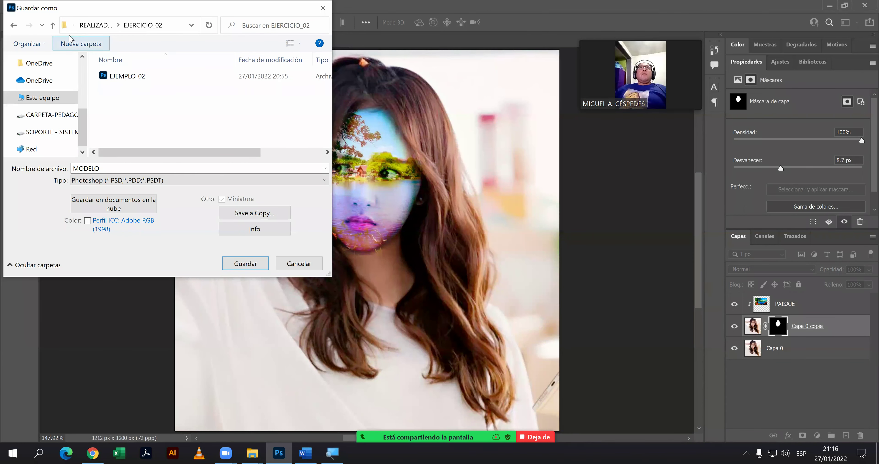
click(53, 28)
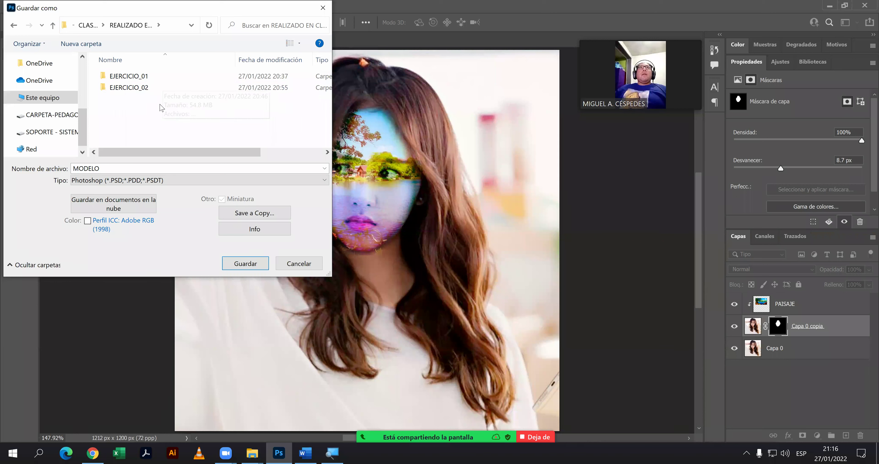
click(81, 43)
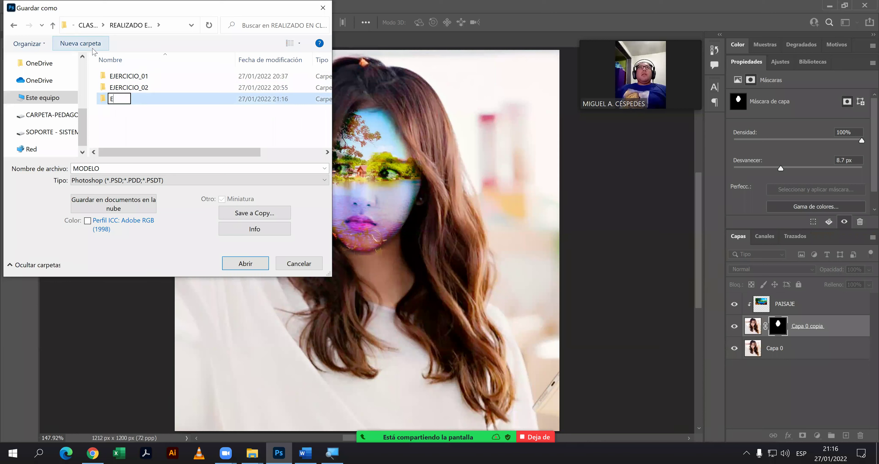
text(JE)
text(RC)
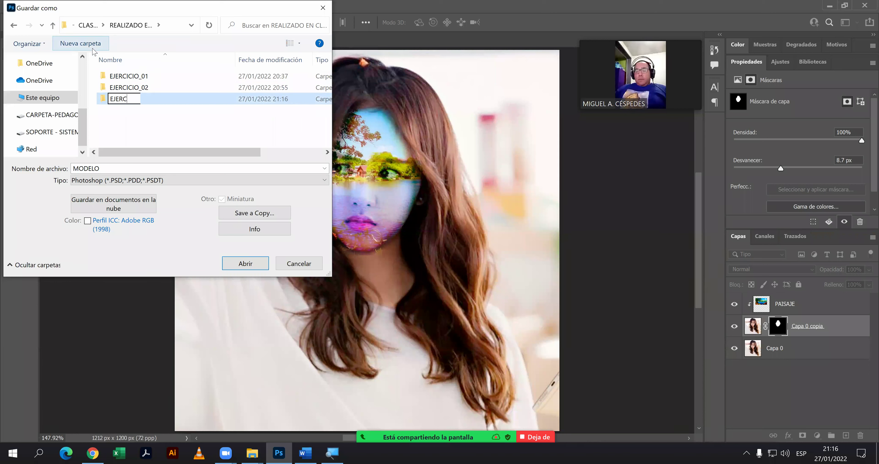
text(ICIO_03)
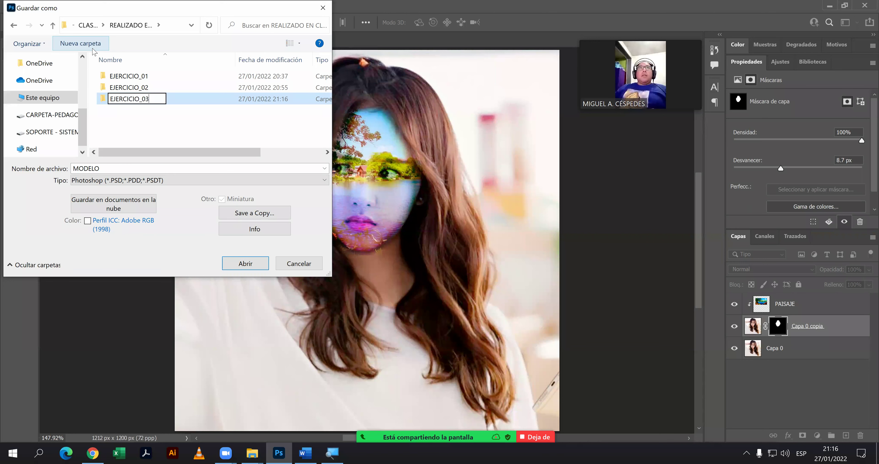
key(Return)
key(Return)
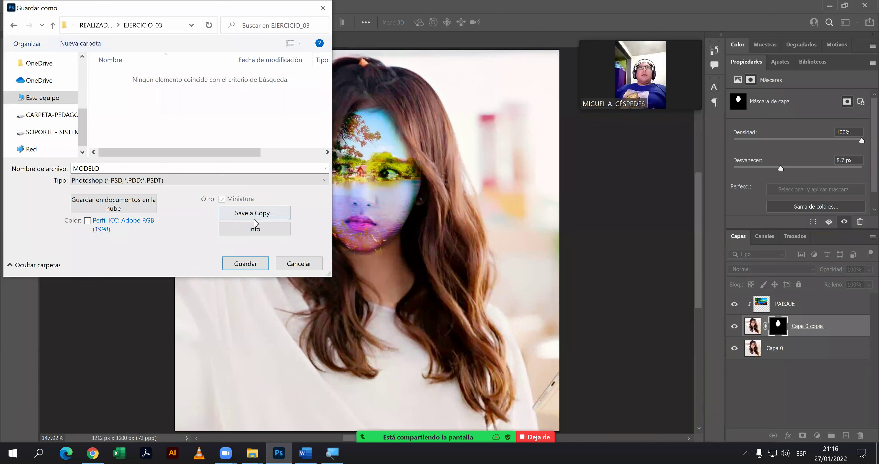
Save the document as MODELO.psd and close it.
click(252, 263)
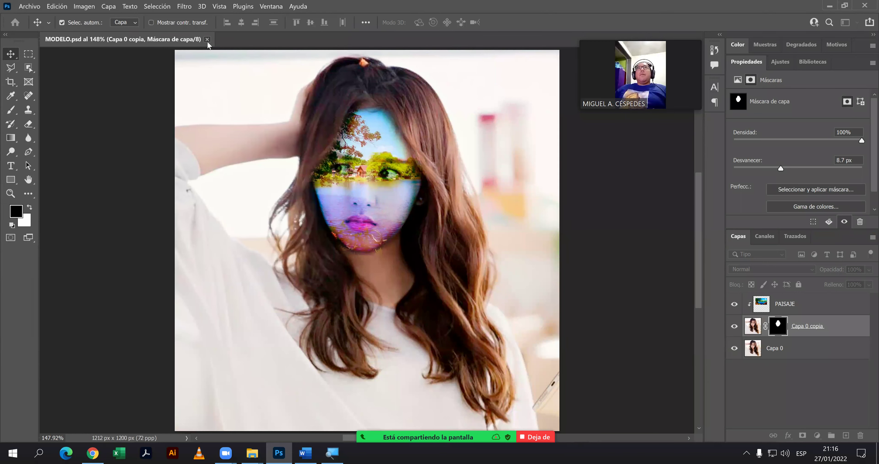
click(207, 39)
click(33, 9)
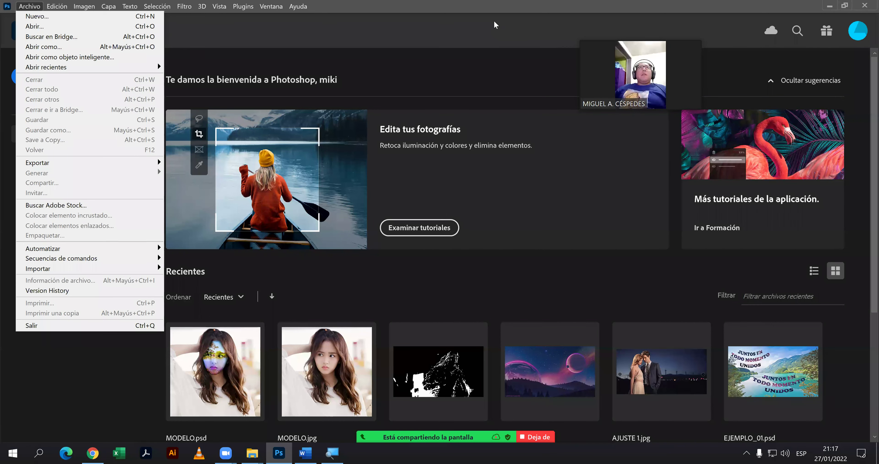
click(447, 54)
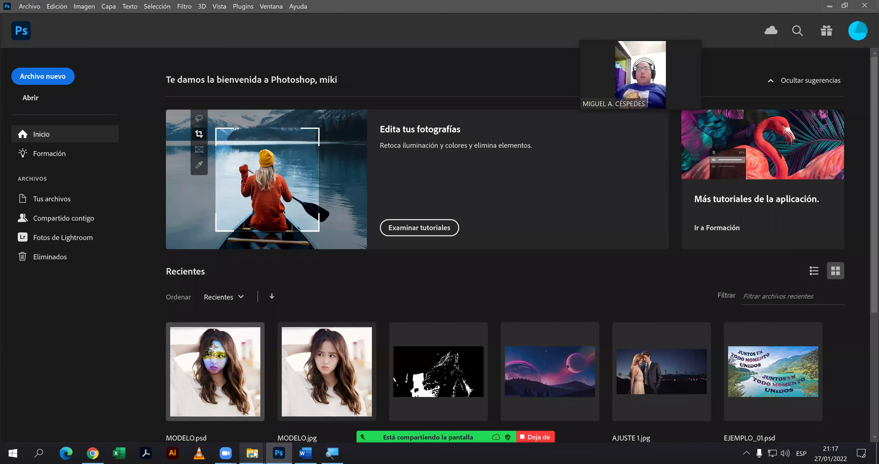
mouse_move(252, 453)
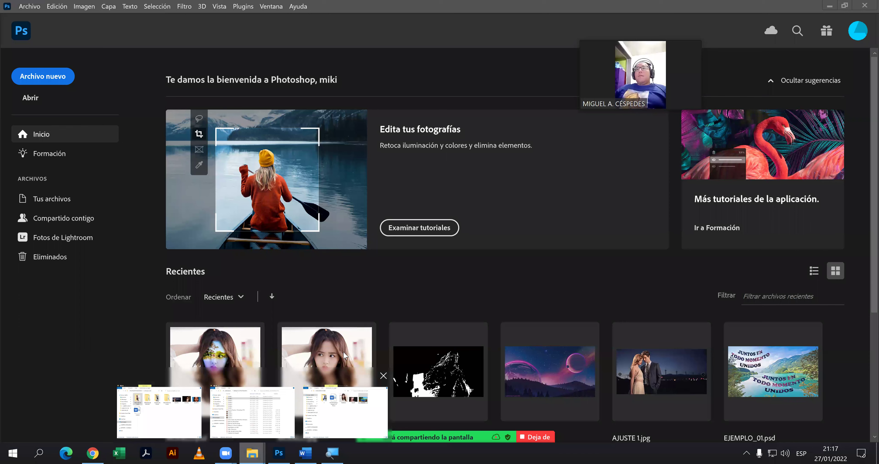
Drag MUJER and PAISAJE into Photoshop, keeping their colour profiles unchanged.
click(336, 398)
ctrl+click(324, 168)
drag(324, 168, 573, 226)
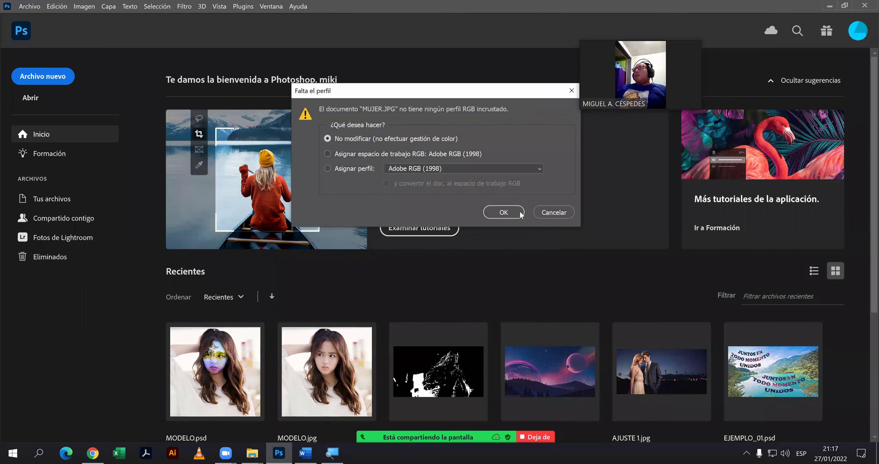
click(514, 213)
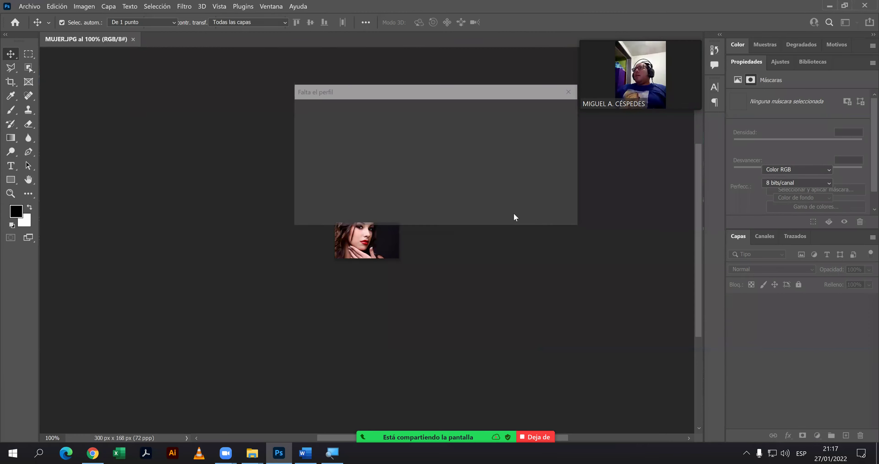
click(514, 213)
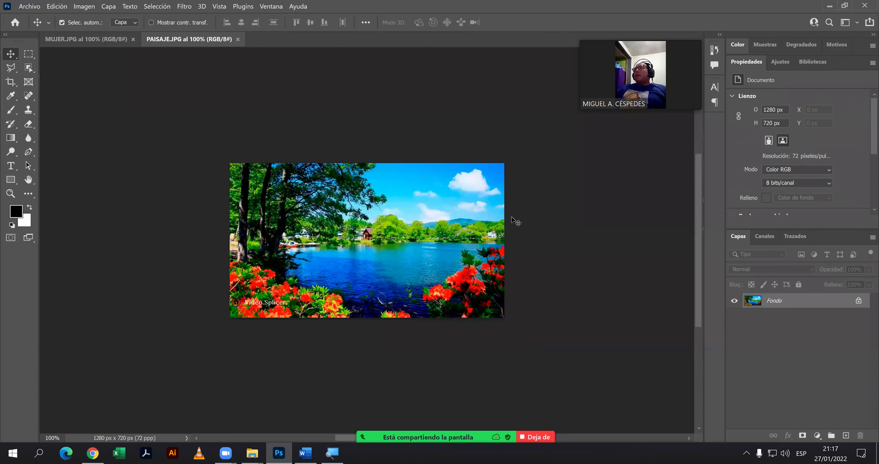
click(91, 40)
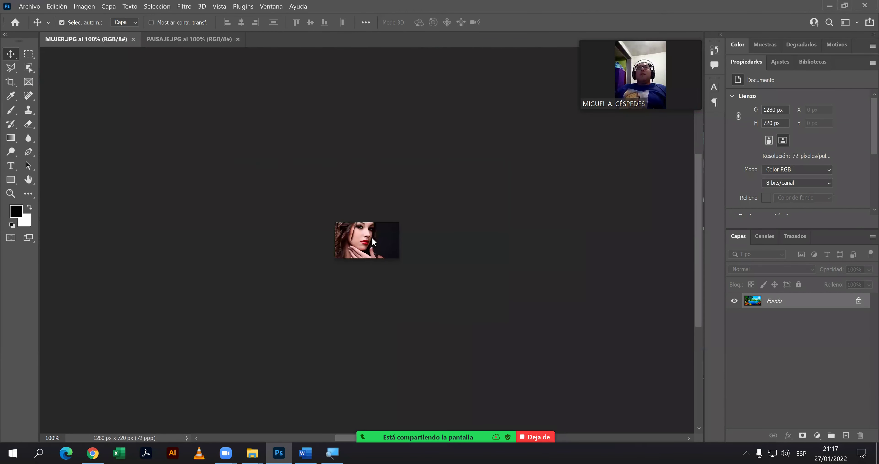
Check Canvas Size on MUJER.JPG without changes, then close both images.
click(109, 6)
mouse_move(84, 7)
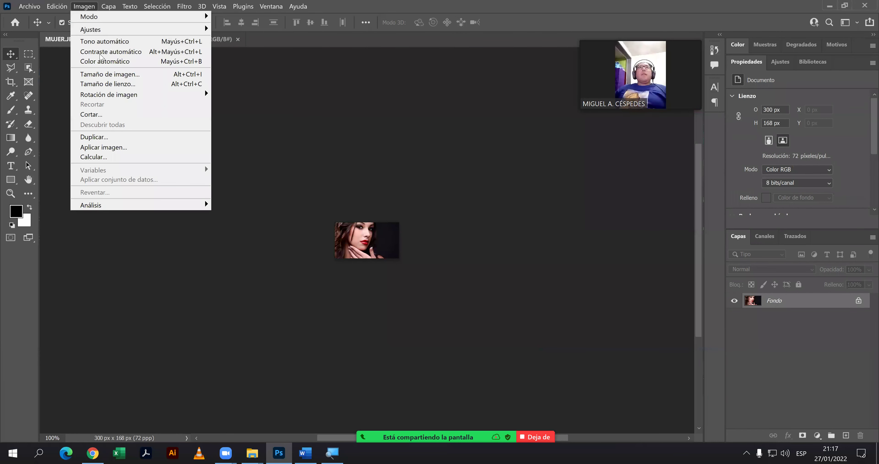
click(111, 84)
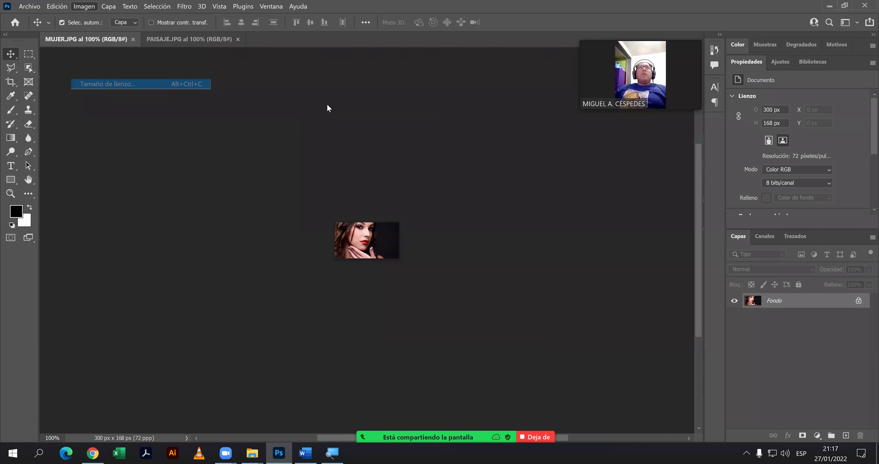
click(523, 117)
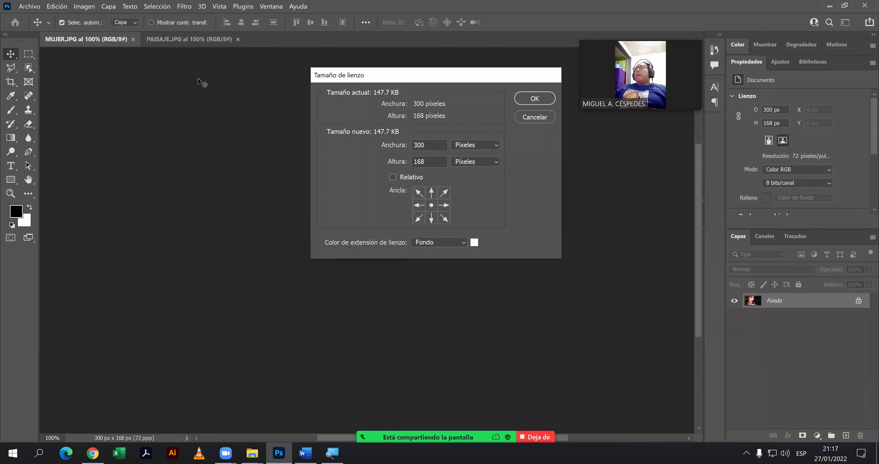
click(133, 39)
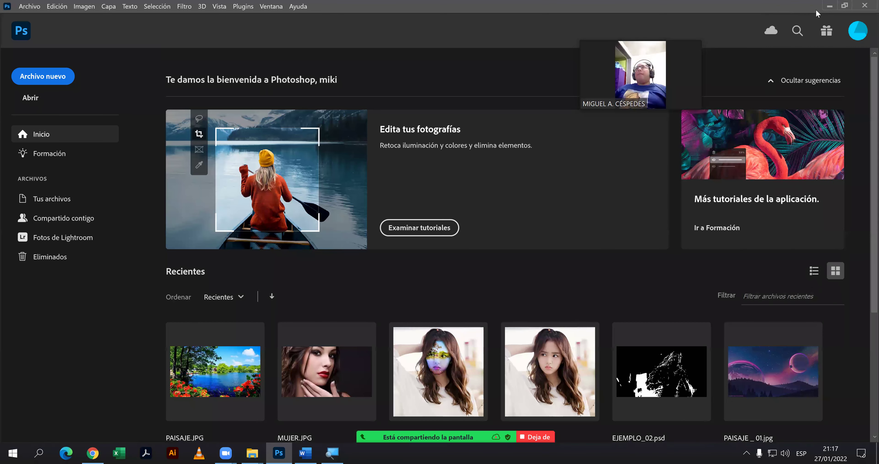
Delete the MUJER image and permanently empty the Recycle Bin's 5 items.
click(830, 7)
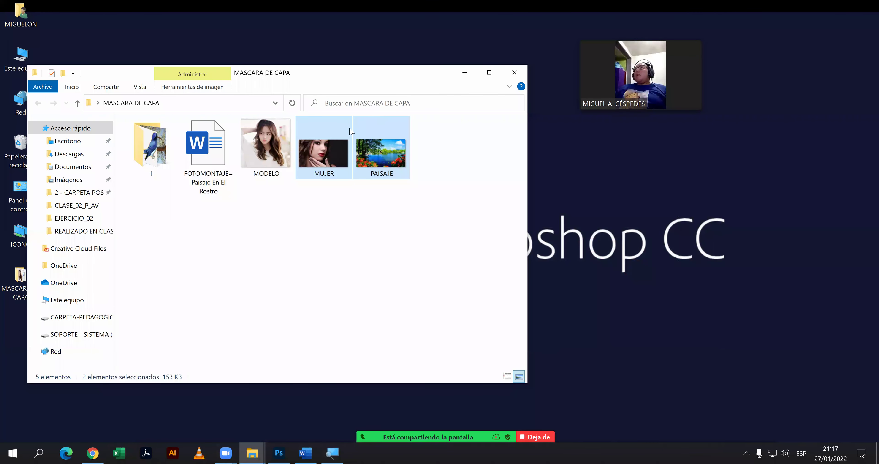
click(341, 164)
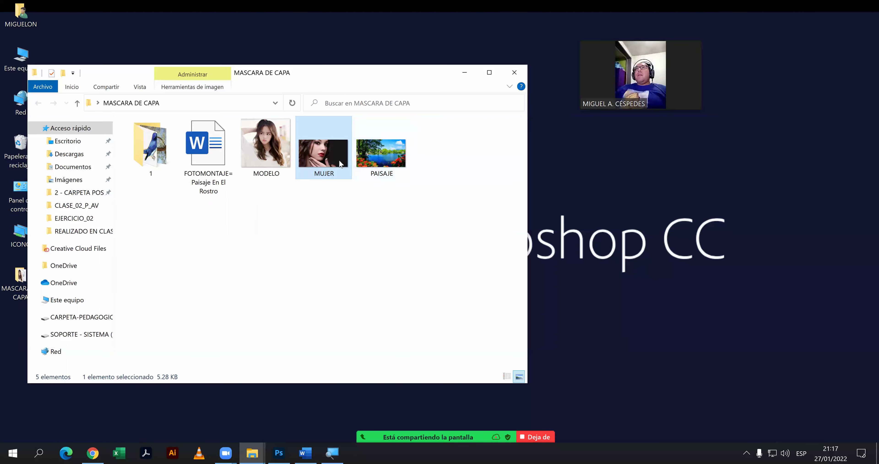
key(Delete)
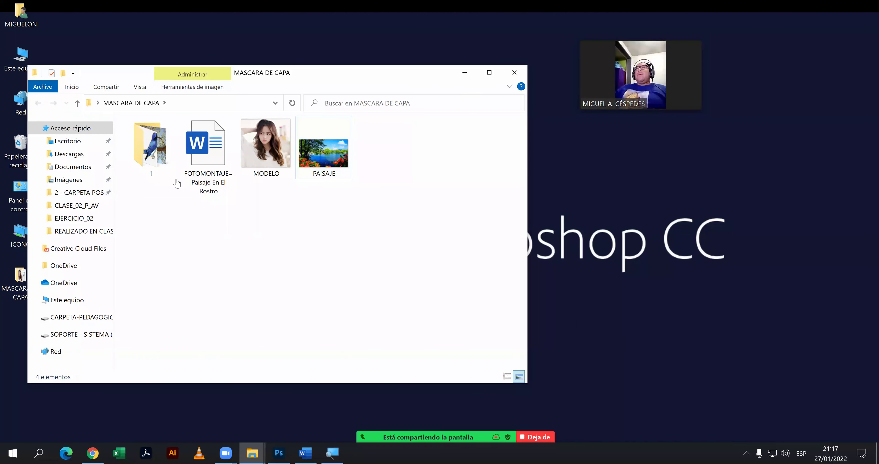
drag(341, 73, 452, 109)
right_click(21, 145)
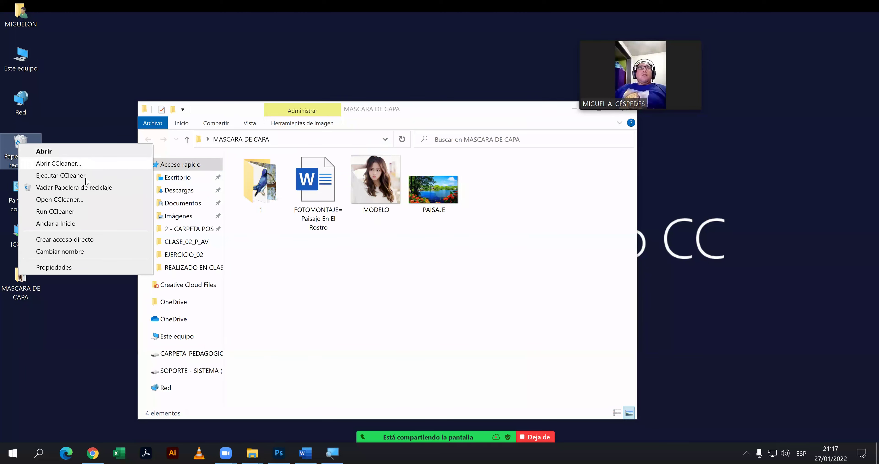
click(92, 187)
click(470, 240)
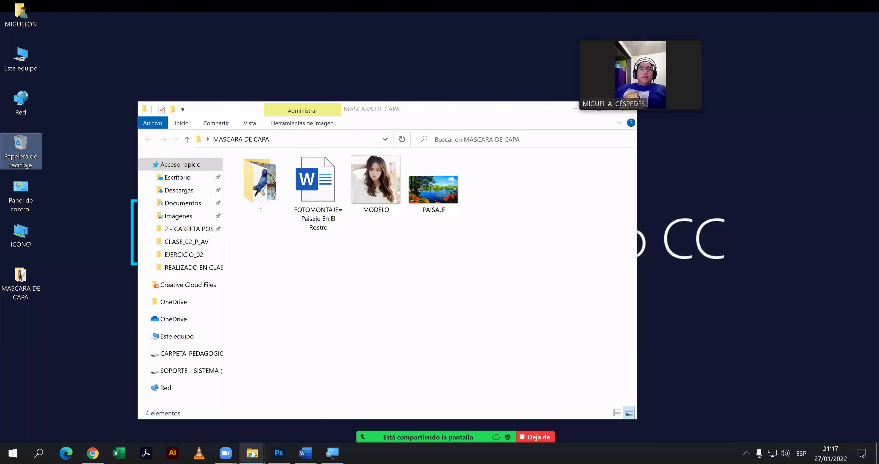
Cut the REALIZADO EN CLASE folder from the CLASE_02_P_AV window.
click(253, 454)
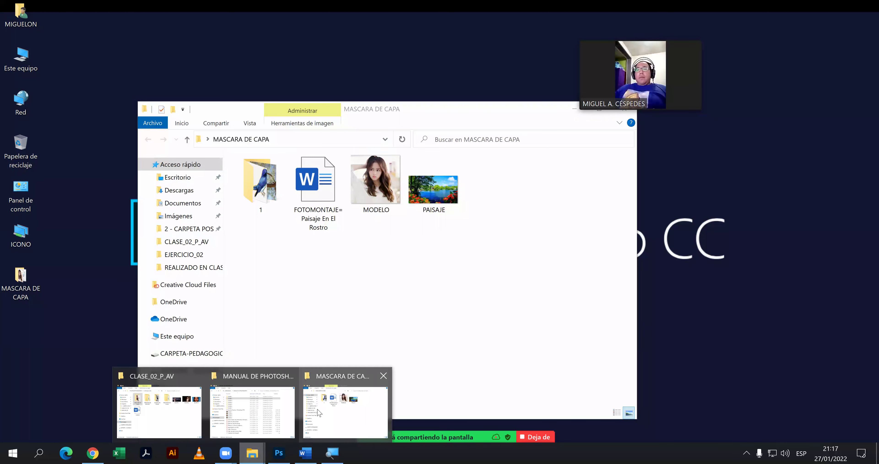
click(159, 411)
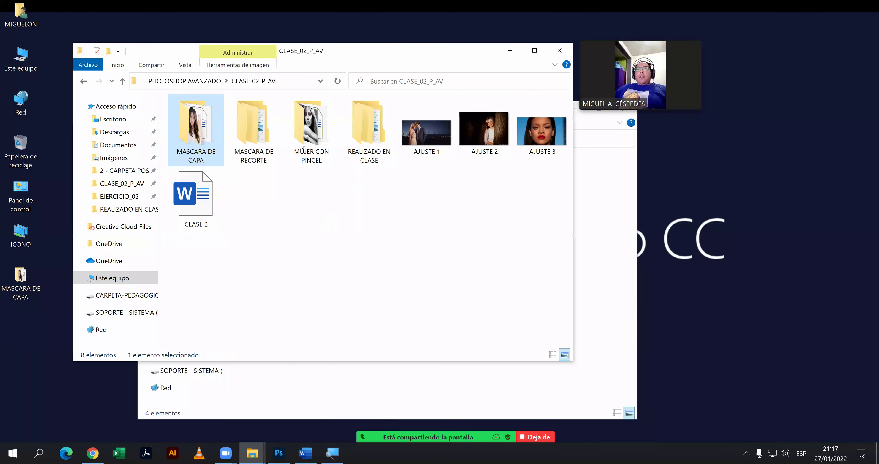
click(366, 150)
right_click(365, 173)
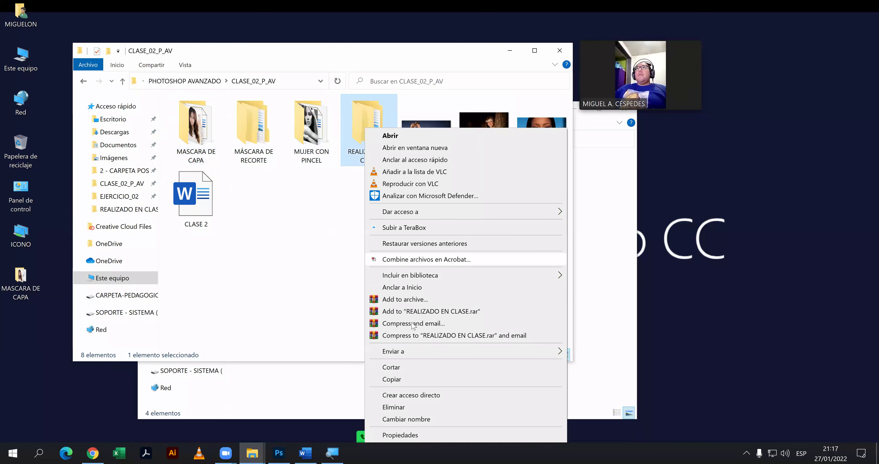
click(392, 367)
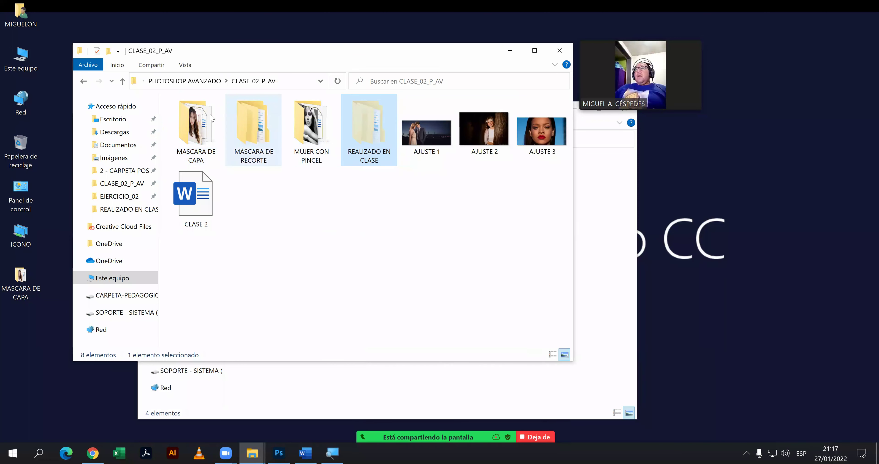
Paste the cut folder into EVIDENCIA PHOTOSHOP AVANZADO.
click(184, 86)
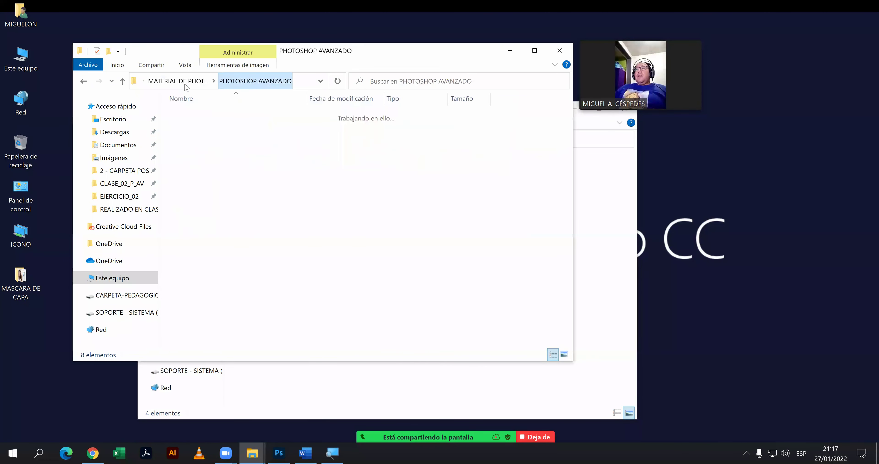
click(187, 86)
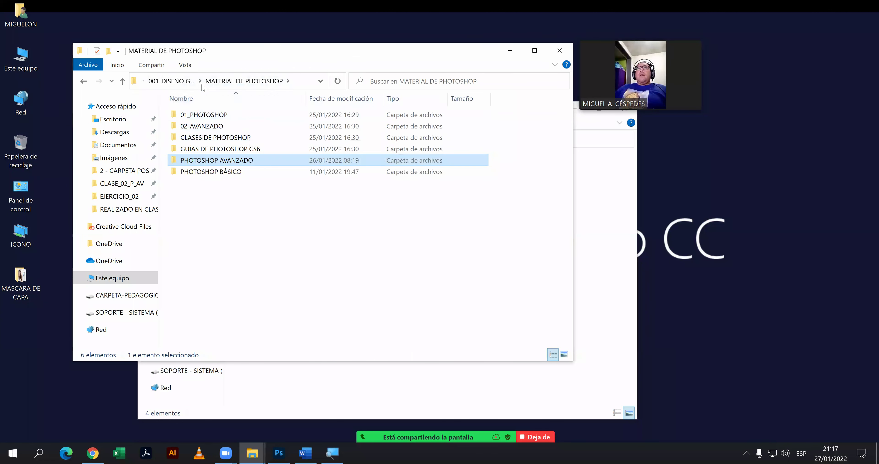
click(186, 85)
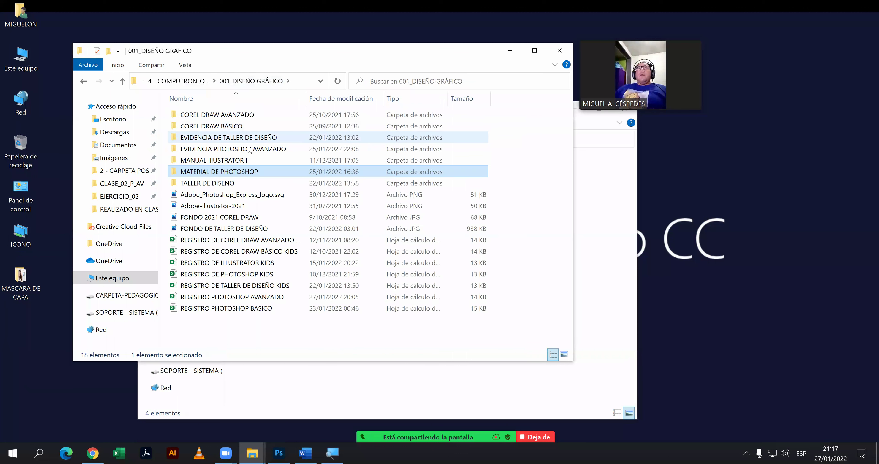
double_click(248, 149)
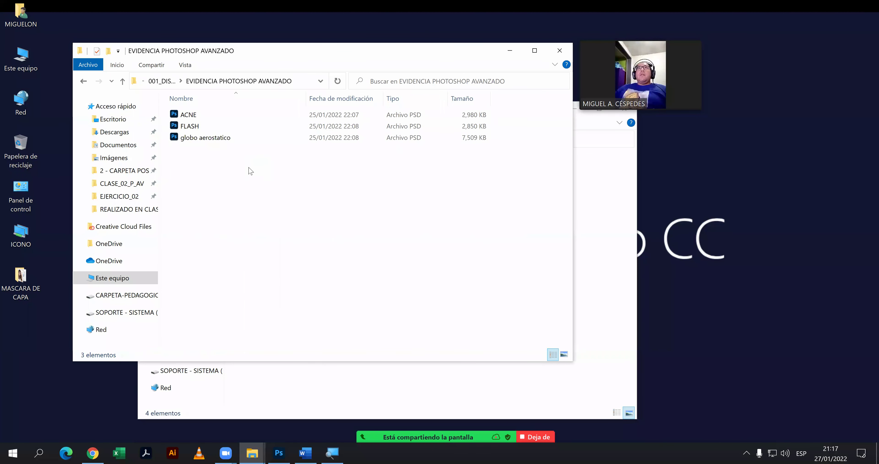
right_click(251, 171)
click(279, 256)
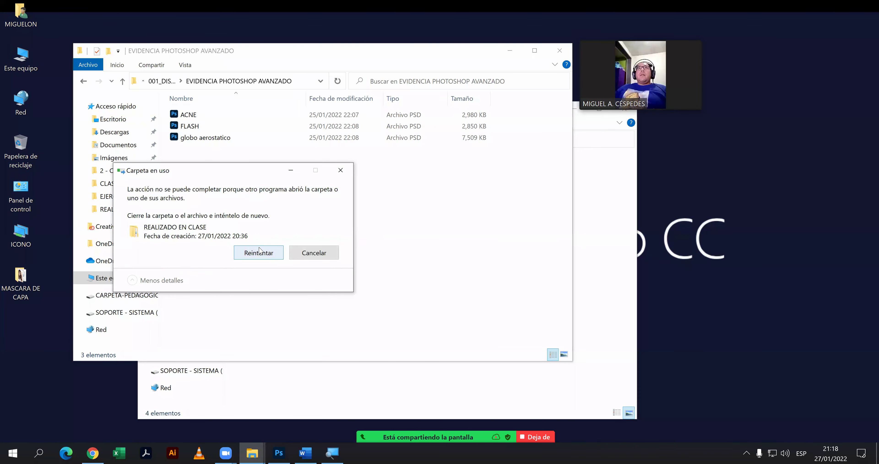
In Photoshop preferences, restore all warning dialogs and enable resetting preferences on exit.
click(279, 453)
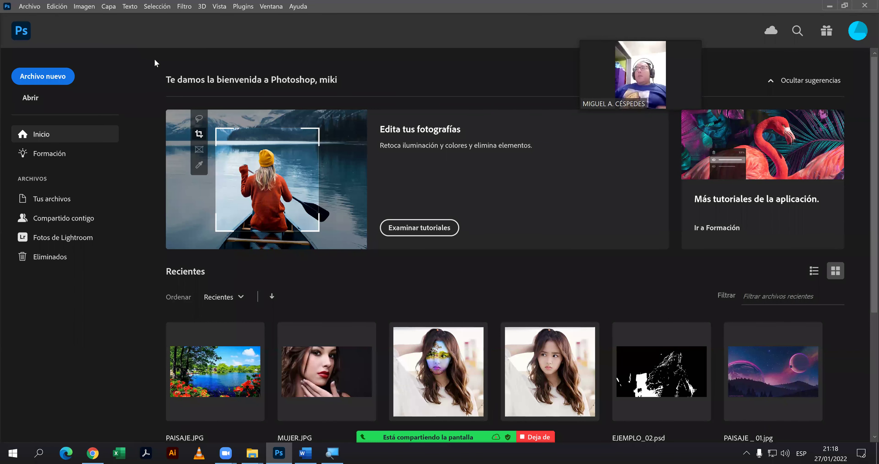
key(ctrl+k)
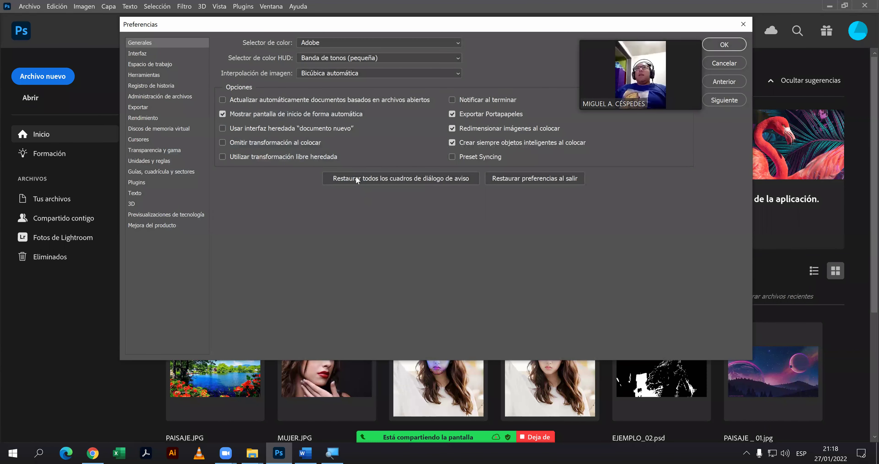
click(358, 179)
click(478, 196)
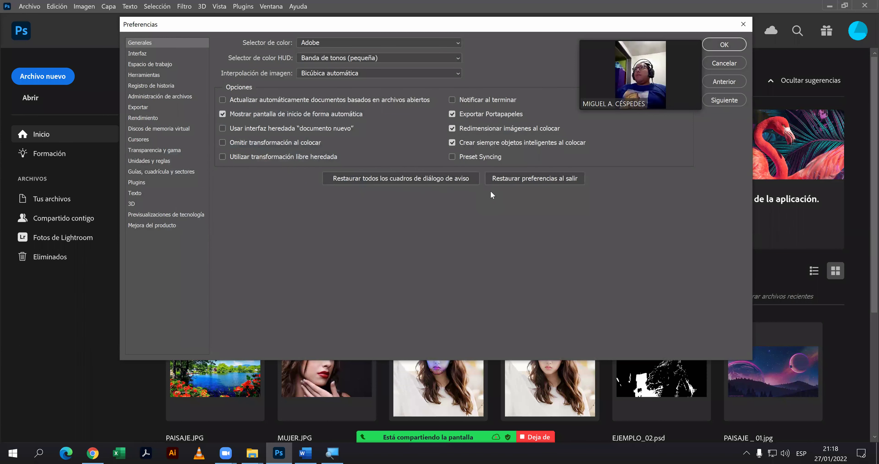
click(505, 182)
click(469, 189)
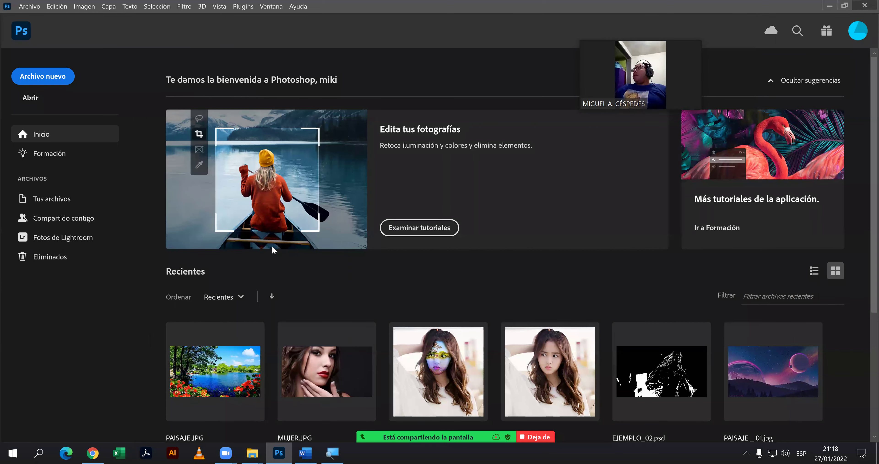
key(alt+Tab)
click(272, 255)
Close the Word document locking the folder, finish the move, and rename it REALIZADO EN CLASE 02.
click(272, 259)
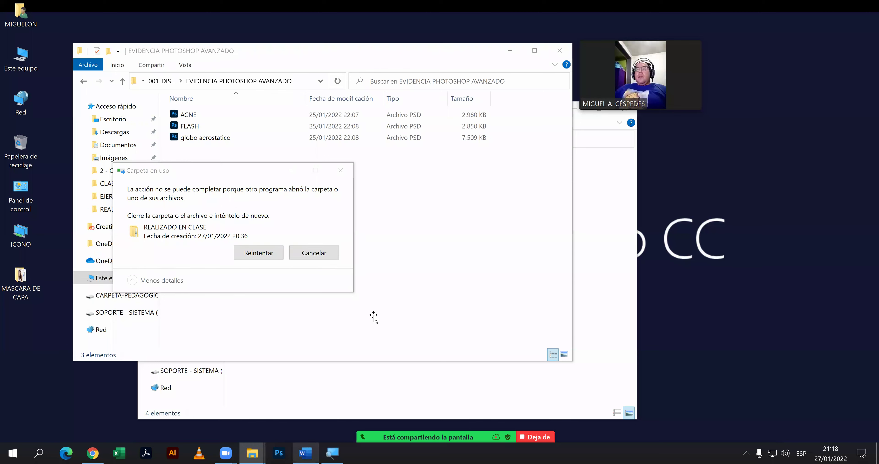
key(alt+Tab)
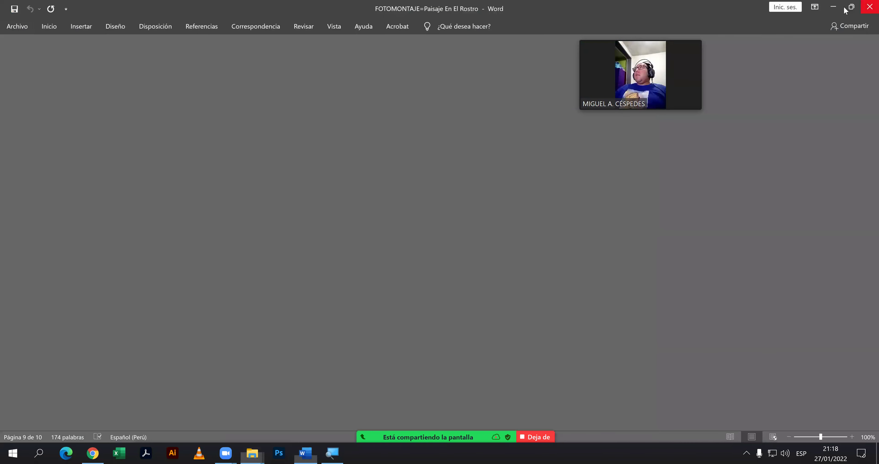
key(alt+F4)
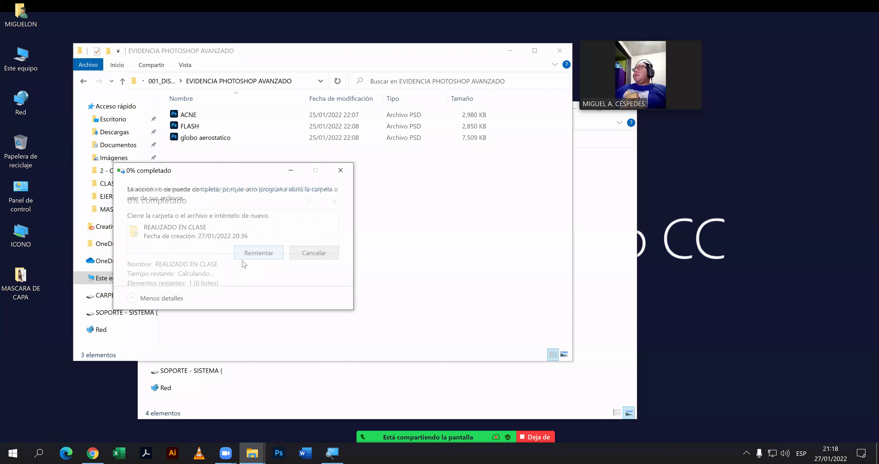
click(247, 116)
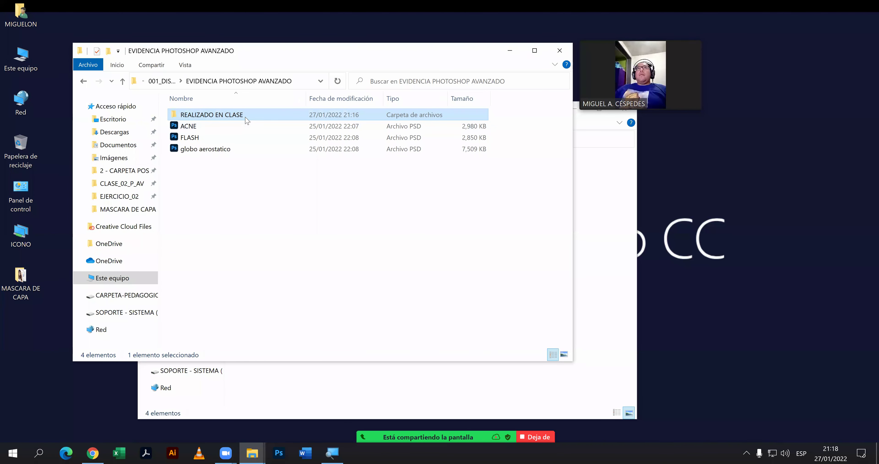
click(251, 116)
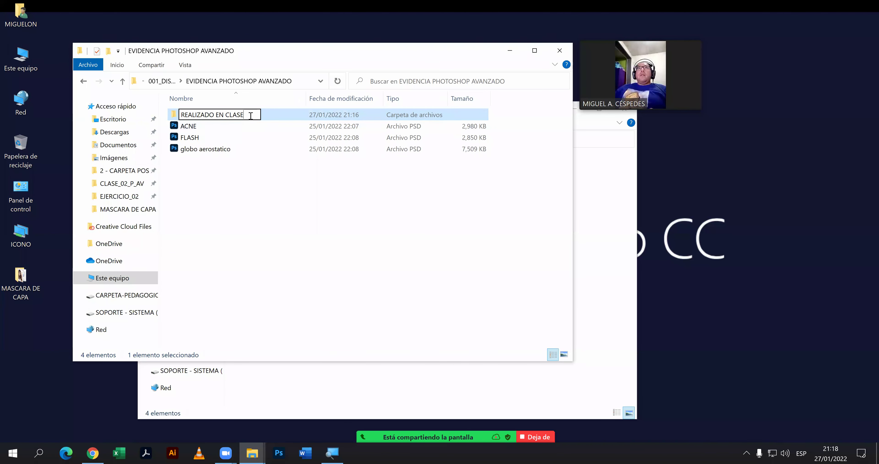
text( 02)
key(Return)
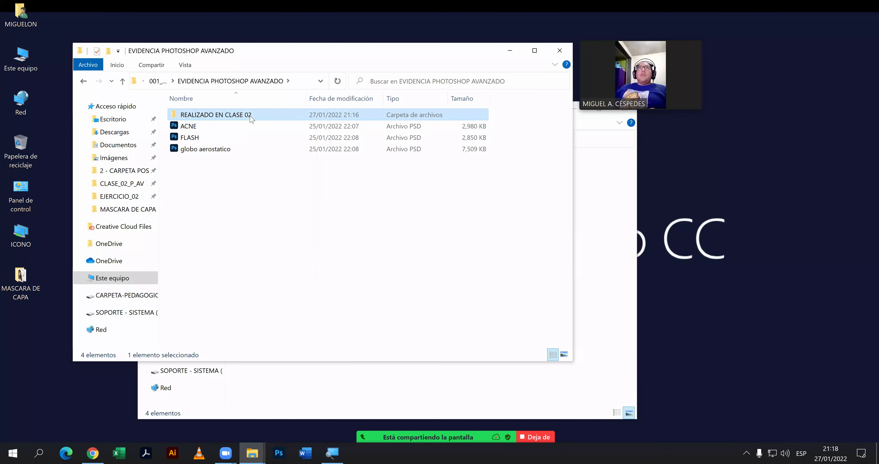
Create REALIZADO EN CLASE 01, move ACNE, FLASH and globo aerostatico into 02, and open 02.
click(251, 116)
right_click(250, 115)
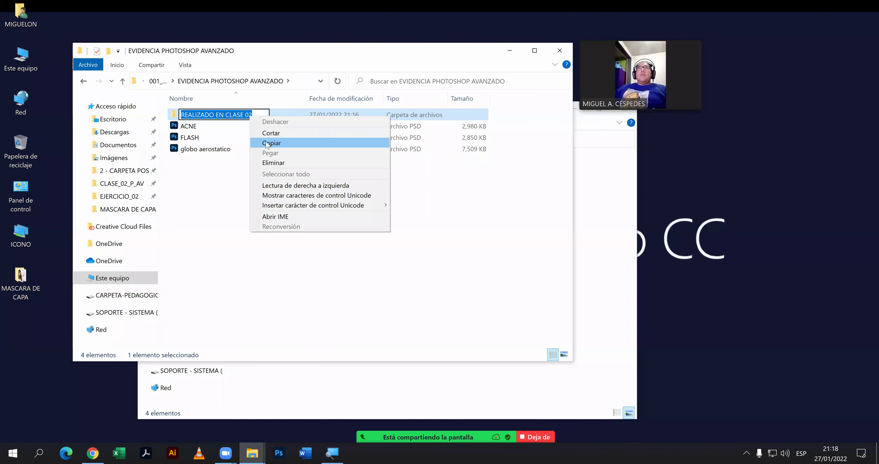
click(267, 142)
right_click(215, 220)
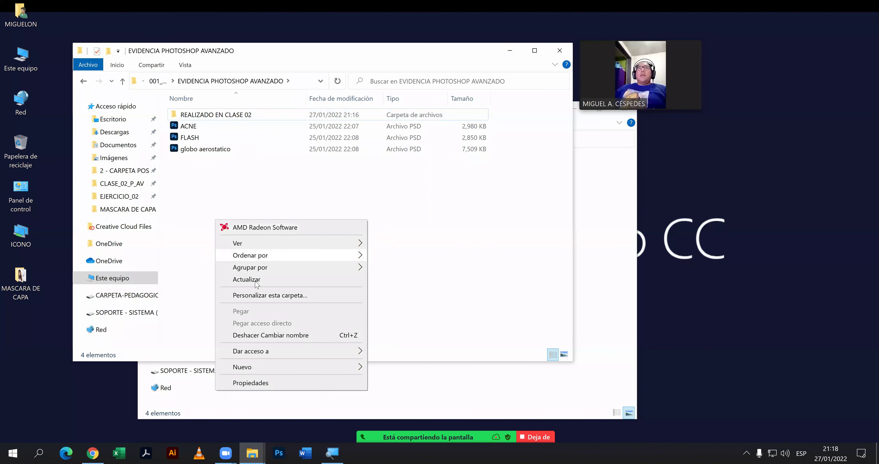
mouse_move(292, 367)
click(416, 195)
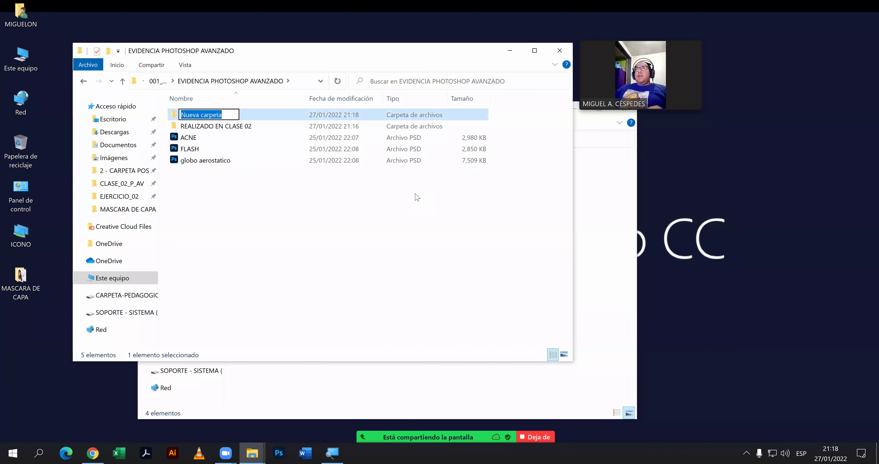
text(REALIZADO EN CLASE 02)
key(BackSpace)
text(1)
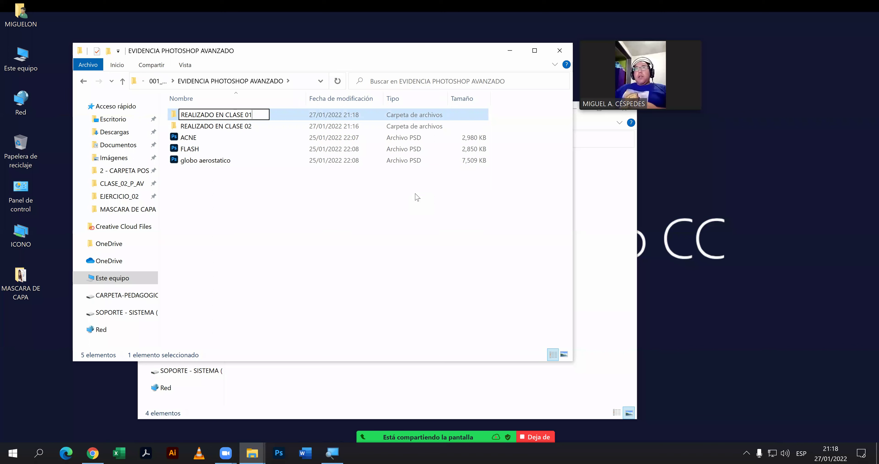
key(Return)
mouse_move(276, 205)
mouse_down()
mouse_move(204, 138)
mouse_move(232, 122)
mouse_up()
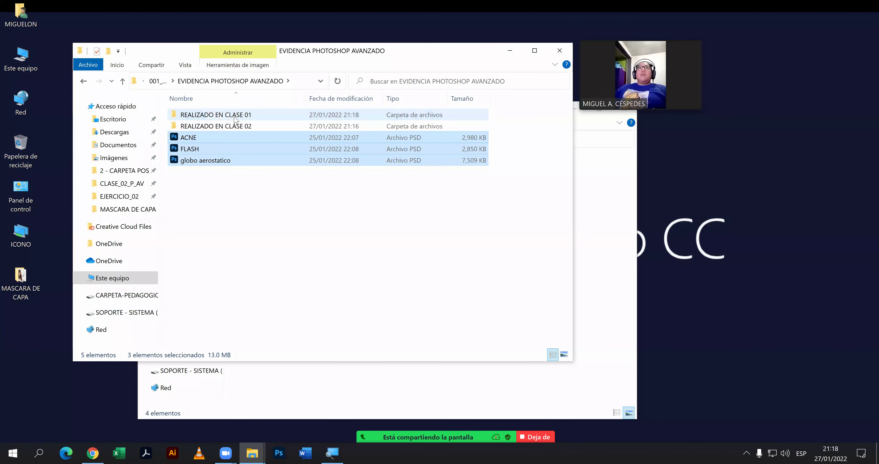
double_click(249, 127)
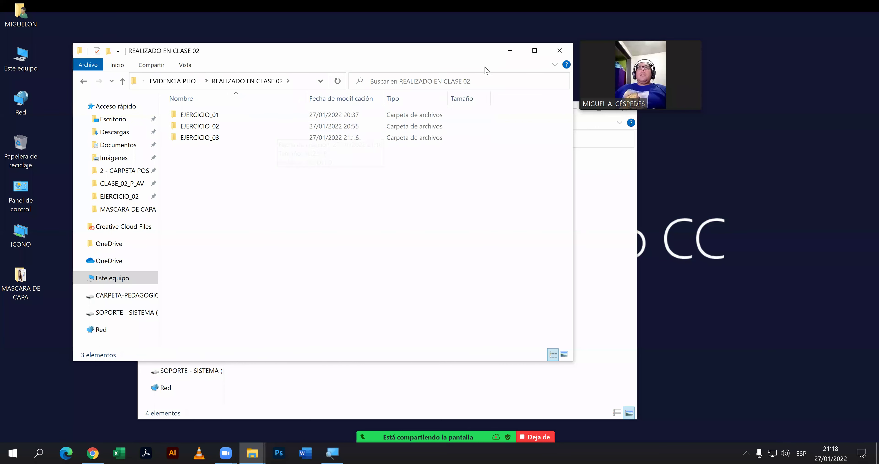
View the AVE and tronco images in folder 1, then hide the MASCARA DE CAPA window.
click(509, 51)
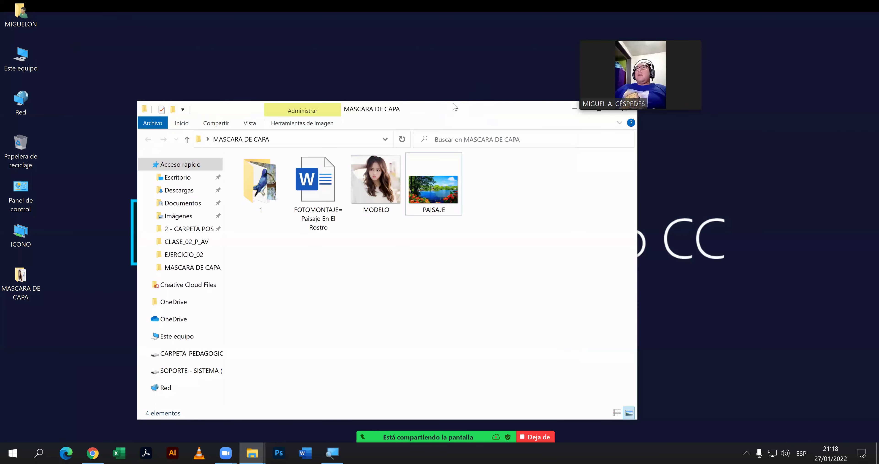
drag(405, 115, 392, 82)
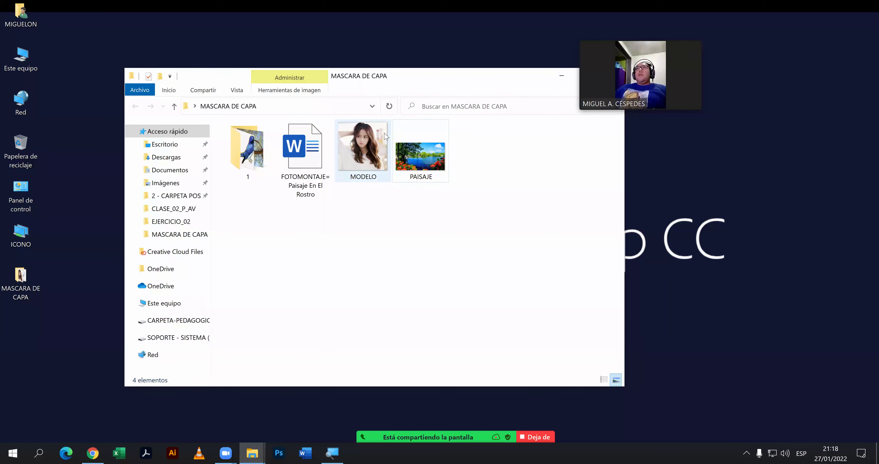
double_click(266, 157)
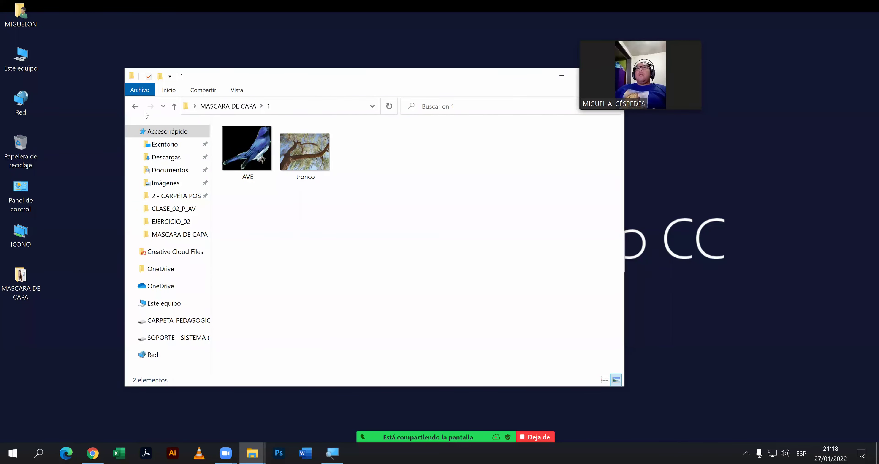
click(136, 107)
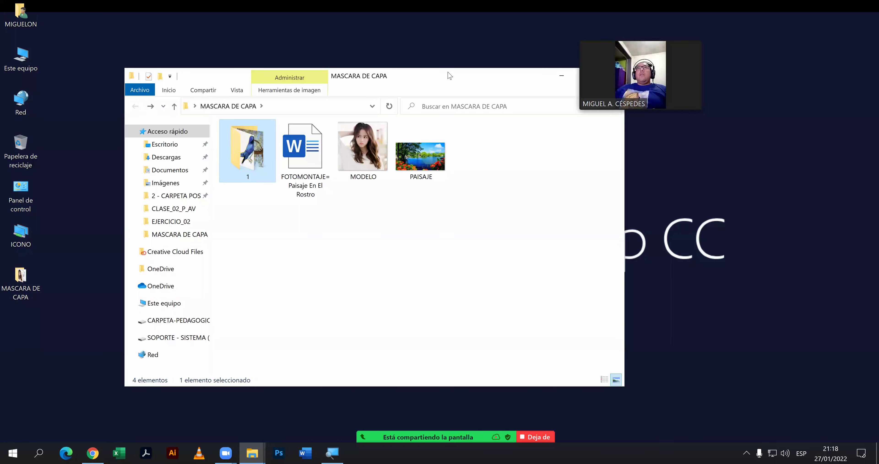
drag(400, 75, 350, 75)
click(512, 76)
Replace the PAISAJES search tab with the MIGUELON folder's Anime wallpaper bookmark.
click(92, 452)
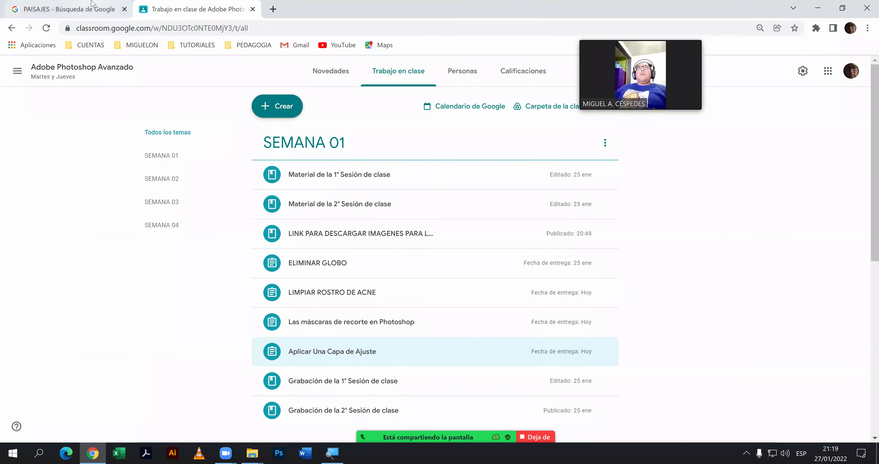
key(ctrl+Tab)
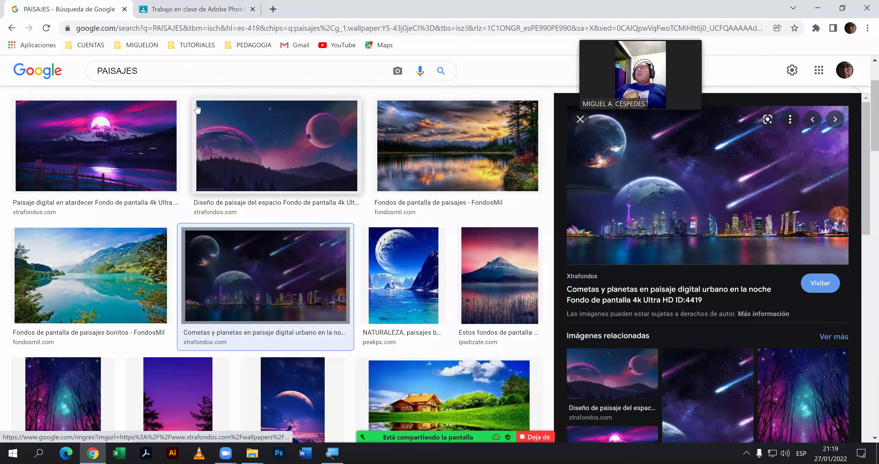
scroll(198, 111, up, 2)
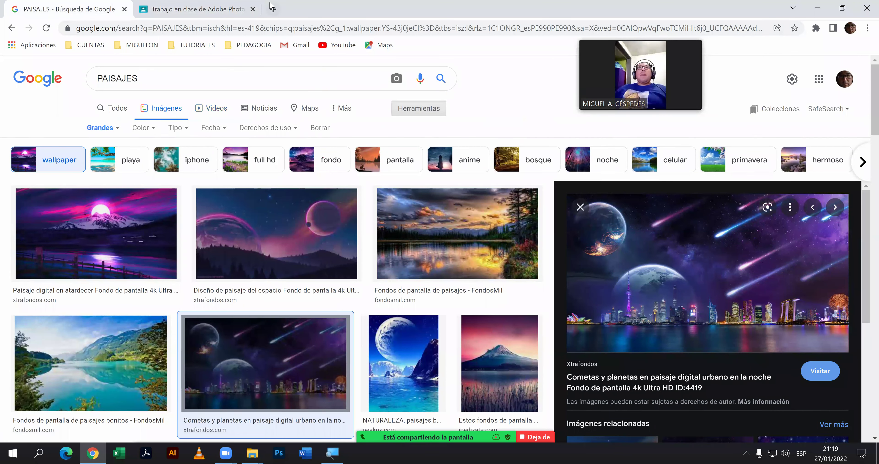
key(ctrl+t)
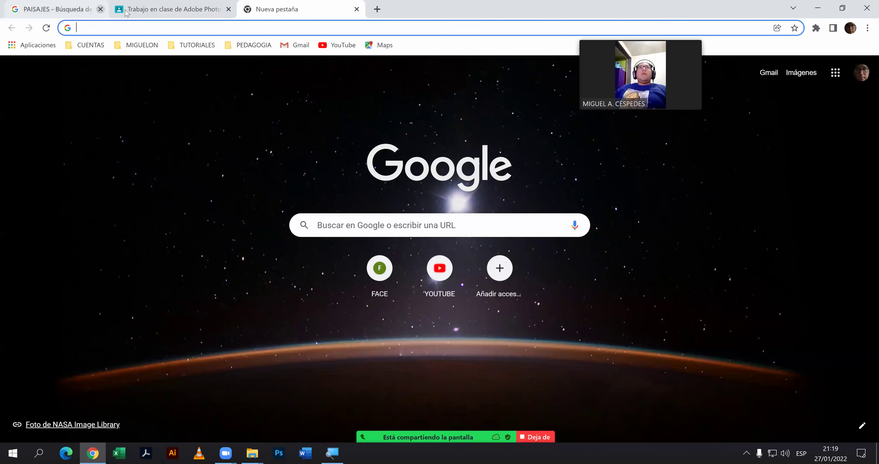
click(124, 9)
click(140, 47)
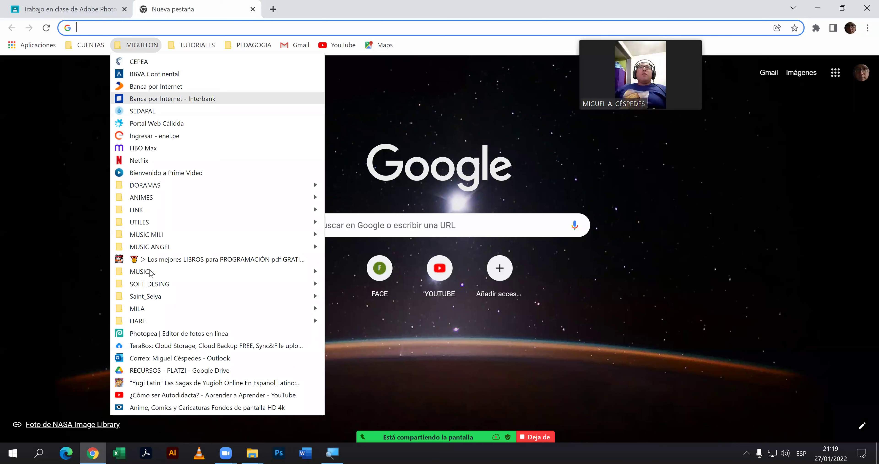
click(147, 409)
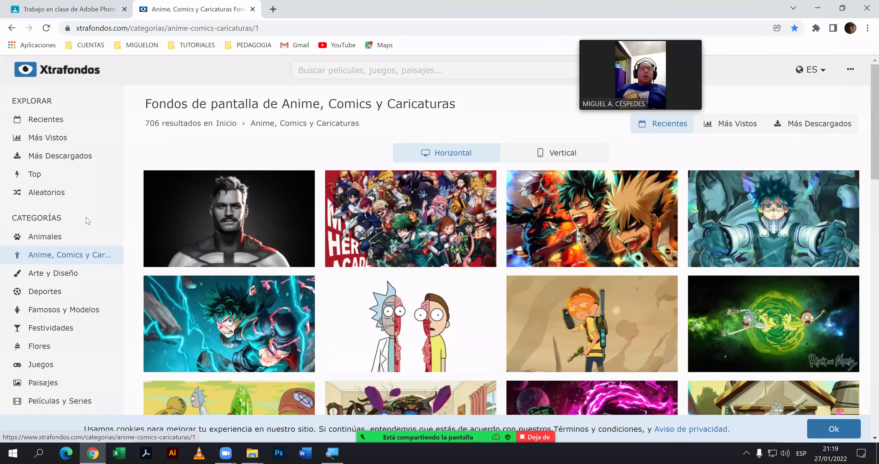
Open the Famosos y Modelos wallpaper category and scroll through its thumbnails.
click(82, 311)
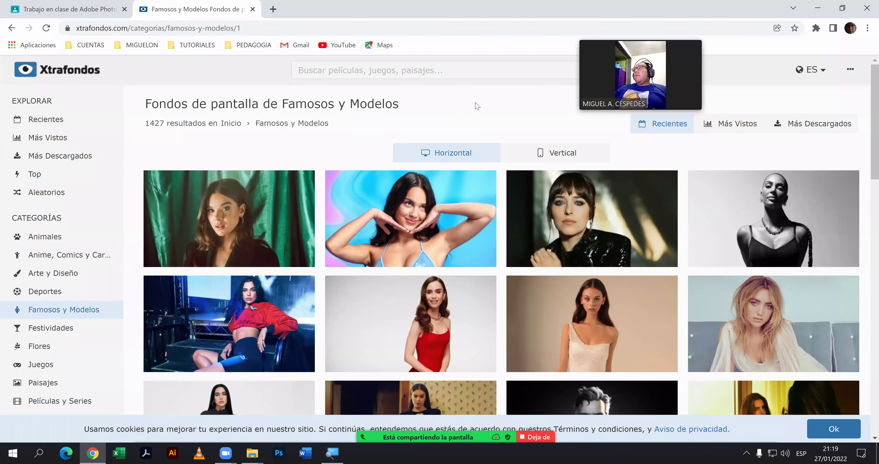
scroll(470, 108, down, 1)
scroll(458, 108, down, 1)
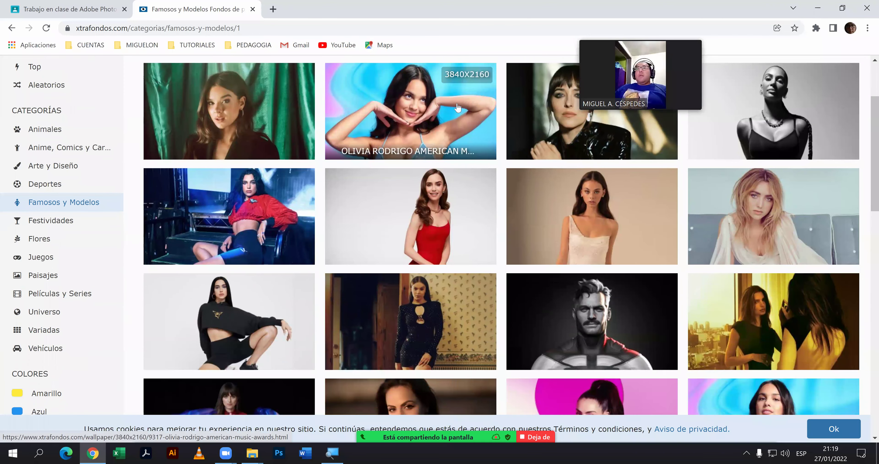
scroll(458, 108, down, 1)
scroll(452, 109, down, 1)
scroll(447, 107, down, 1)
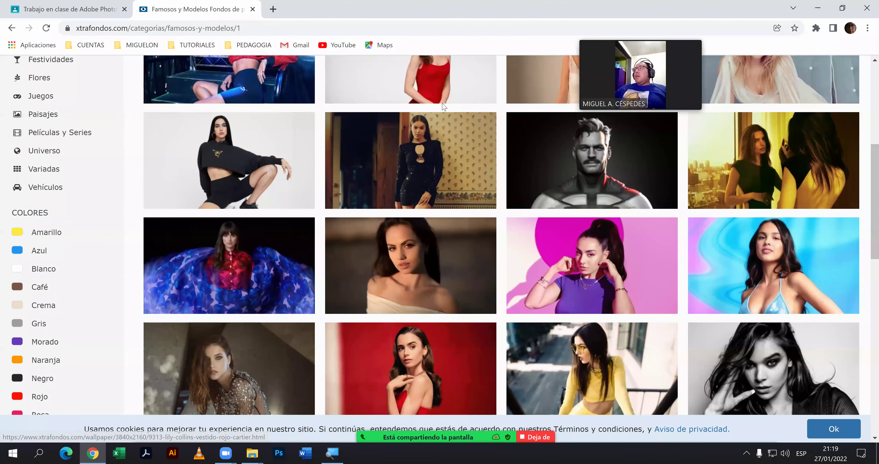
scroll(443, 107, down, 2)
scroll(439, 107, down, 2)
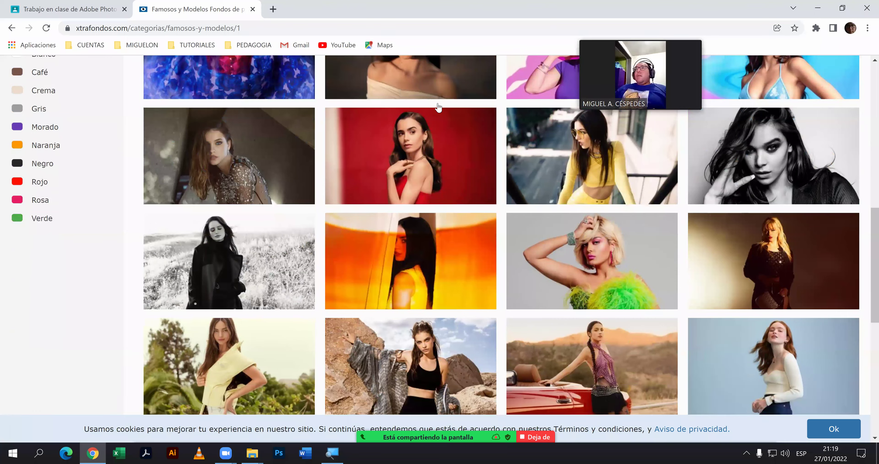
scroll(439, 108, down, 2)
scroll(437, 108, down, 1)
scroll(435, 109, down, 1)
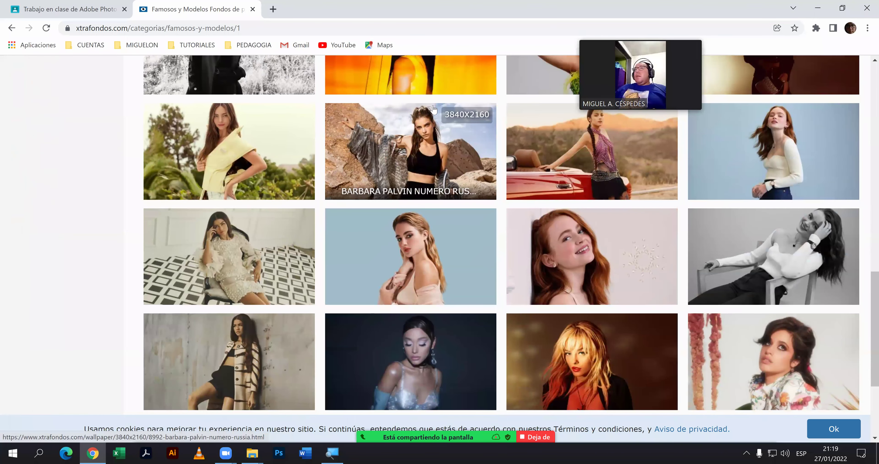
scroll(434, 109, down, 1)
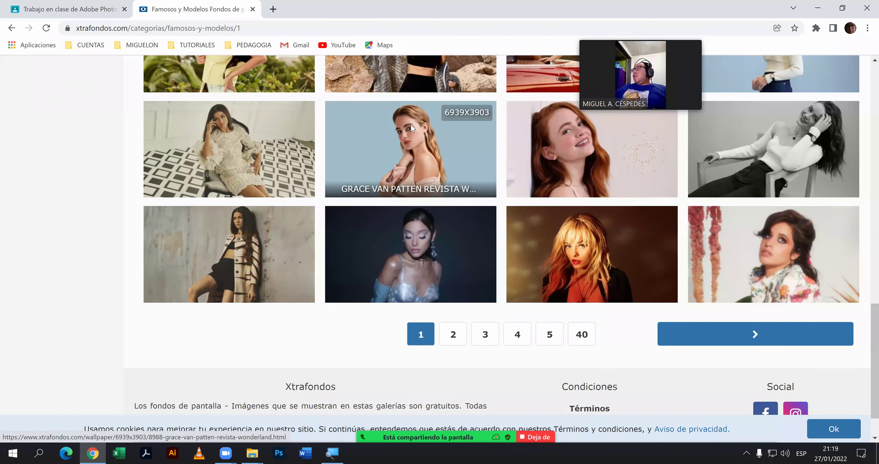
Scroll back up and switch to the Películas y Series wallpaper category.
scroll(411, 123, up, 2)
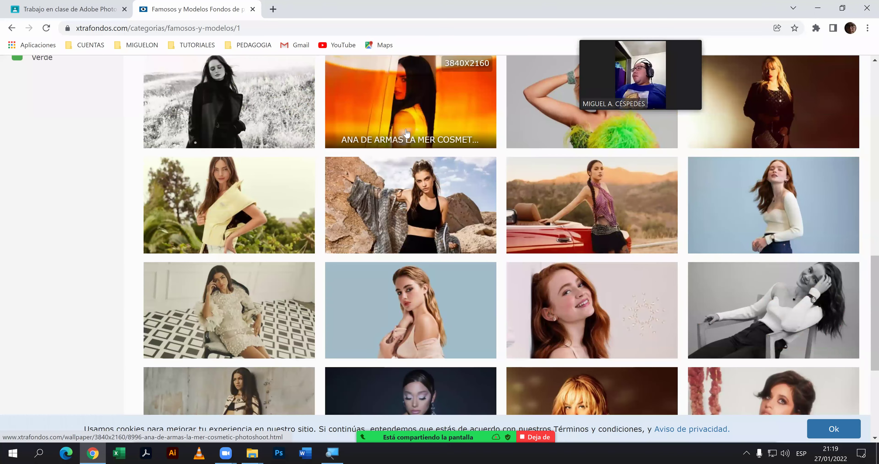
scroll(406, 132, up, 1)
scroll(403, 135, up, 1)
scroll(341, 141, up, 1)
scroll(178, 154, up, 1)
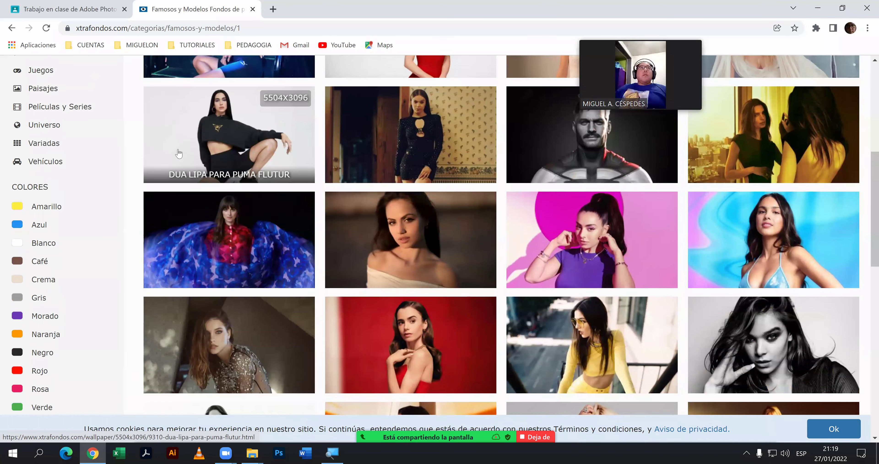
scroll(164, 157, up, 1)
scroll(118, 162, up, 1)
click(79, 195)
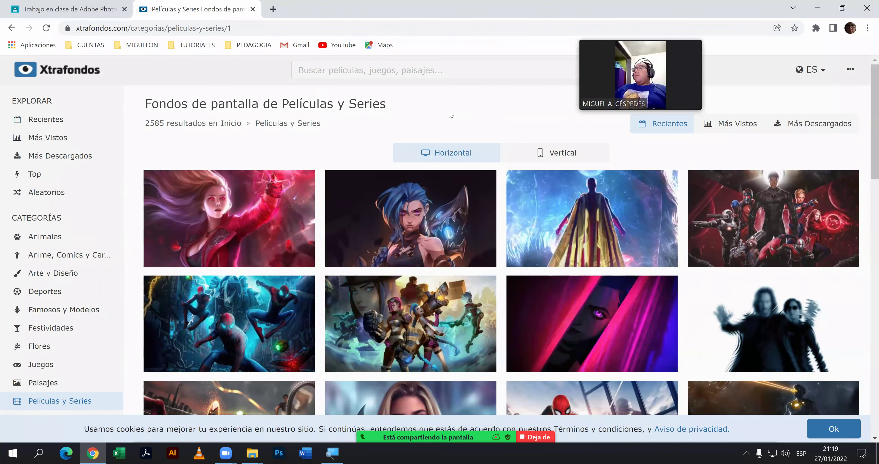
Scan the first two pages of Películas y Series wallpapers, advancing to page 3.
scroll(446, 117, down, 1)
scroll(444, 117, down, 3)
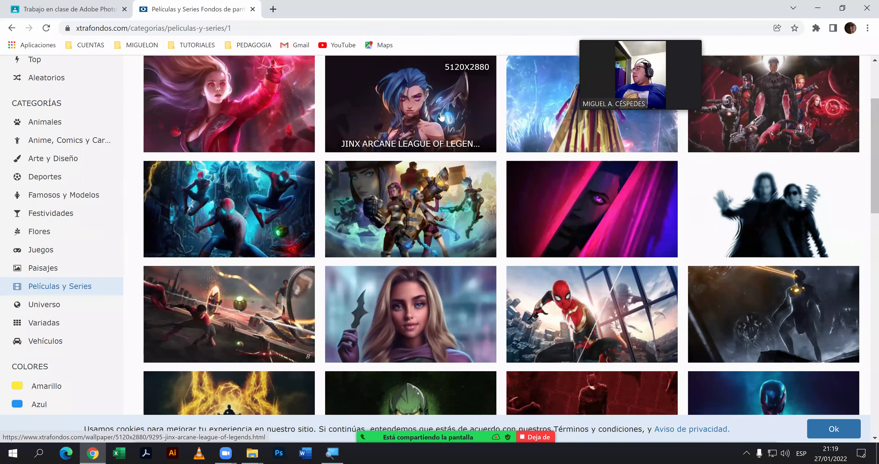
scroll(440, 117, down, 3)
scroll(436, 117, down, 3)
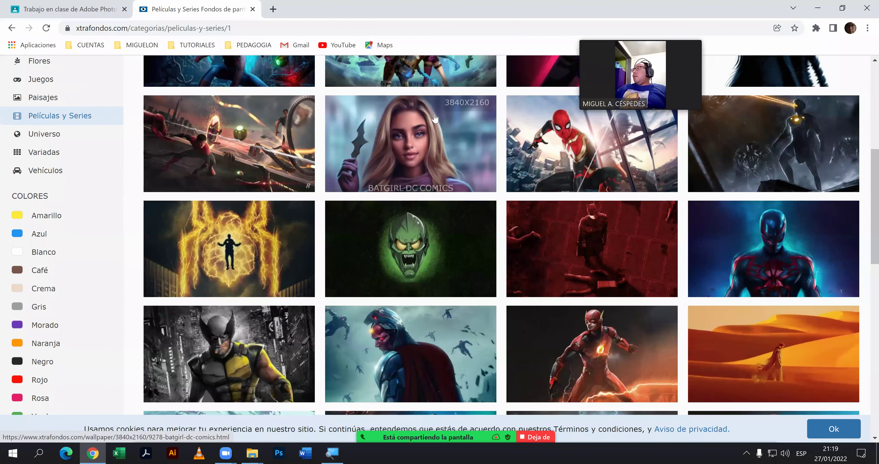
scroll(433, 118, down, 3)
scroll(431, 119, down, 3)
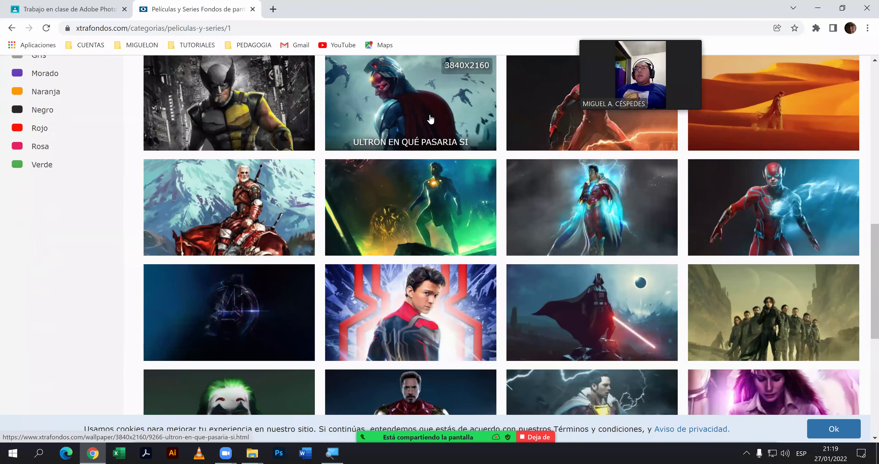
scroll(430, 119, down, 3)
scroll(429, 119, down, 2)
scroll(428, 119, down, 3)
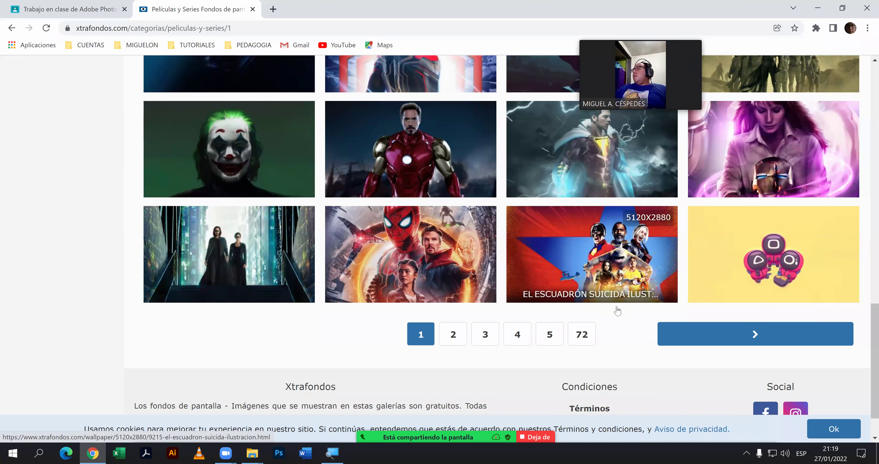
click(717, 340)
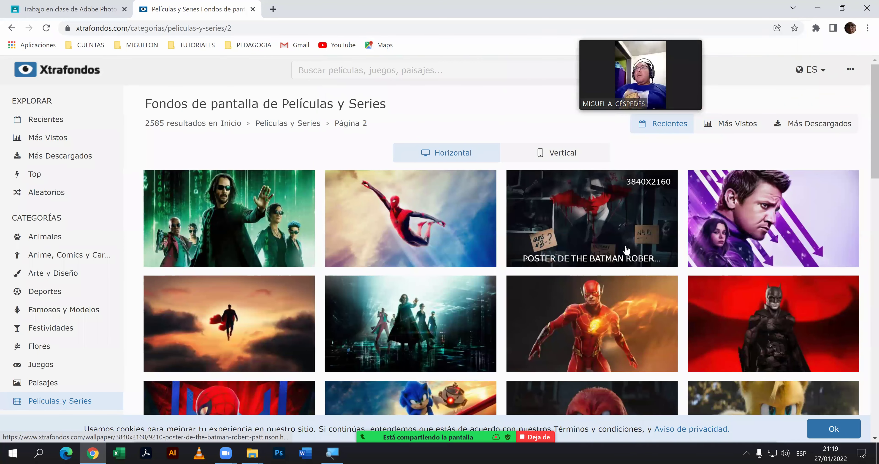
scroll(626, 250, down, 2)
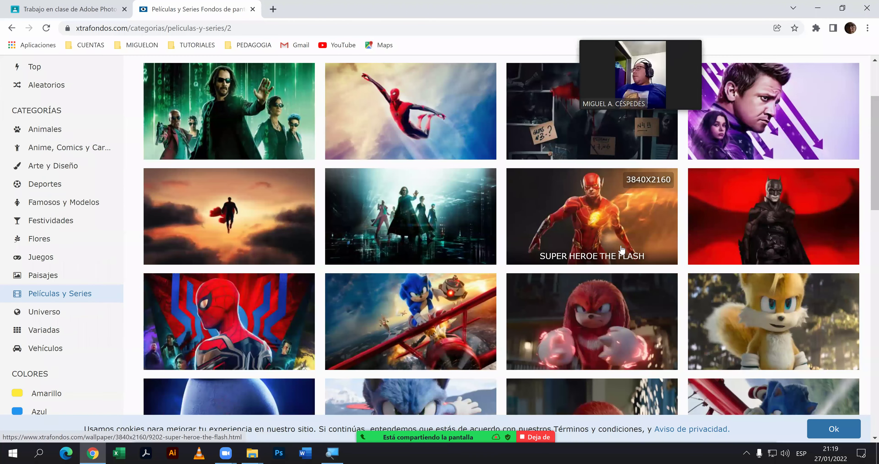
scroll(623, 250, down, 1)
scroll(622, 251, down, 2)
scroll(621, 252, down, 1)
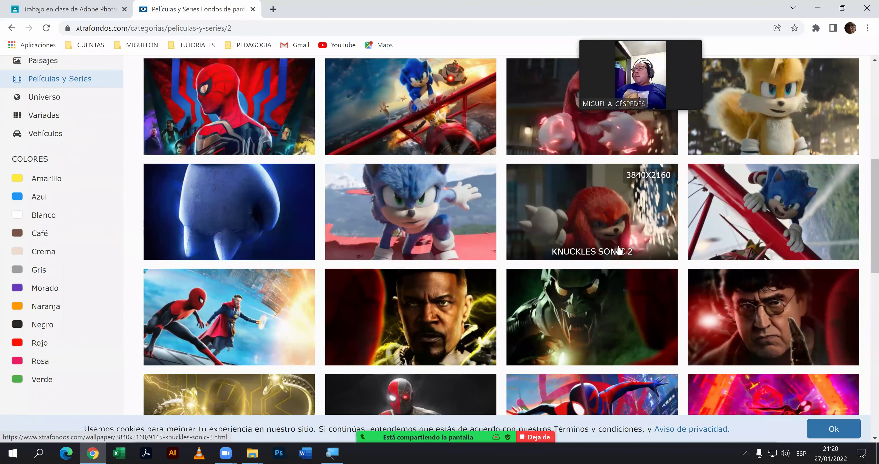
scroll(620, 250, down, 2)
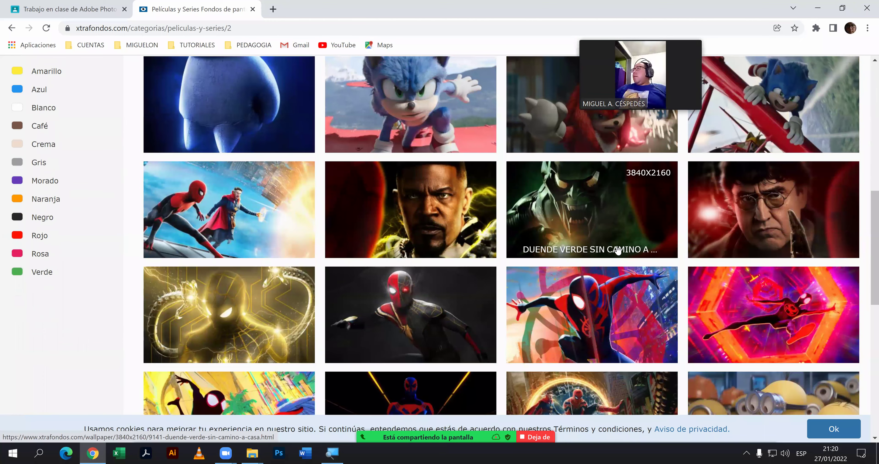
scroll(618, 250, down, 1)
scroll(617, 250, down, 1)
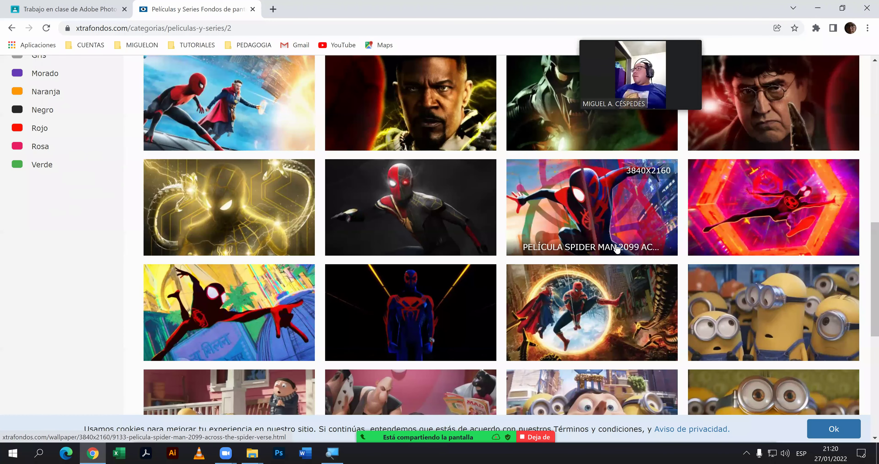
scroll(617, 250, down, 3)
scroll(719, 319, down, 2)
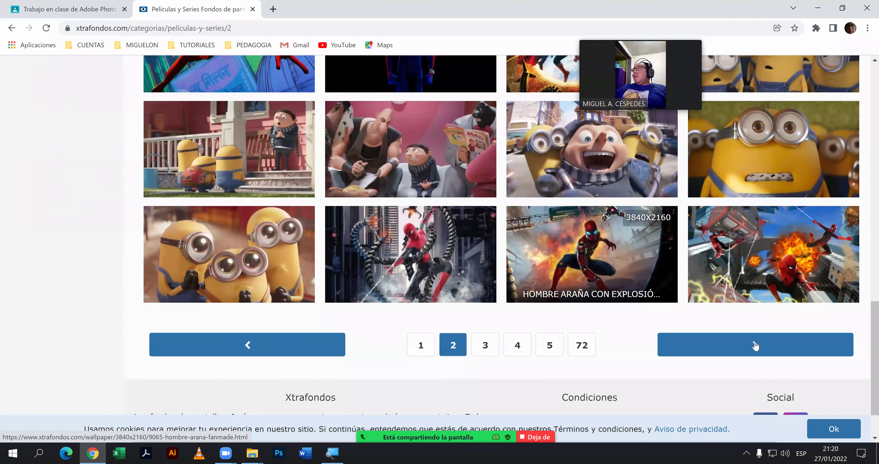
click(754, 344)
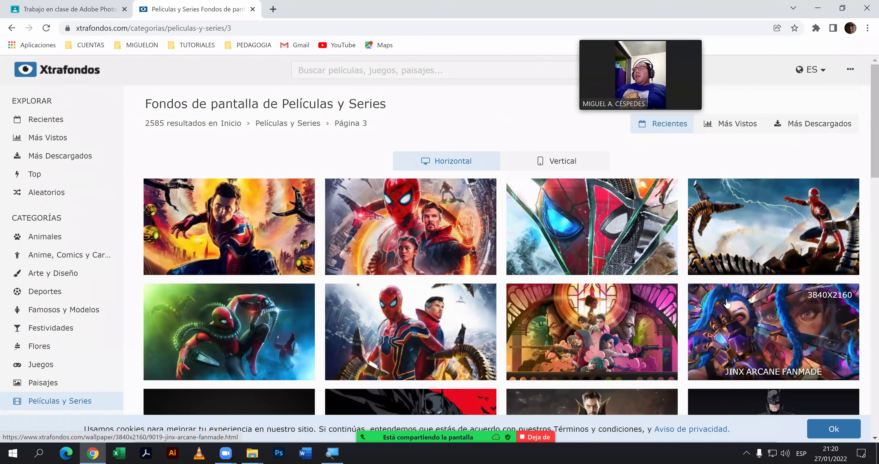
Scan pages 3 and 4 of the wallpapers, advancing to page 5.
scroll(722, 301, down, 2)
scroll(719, 300, down, 2)
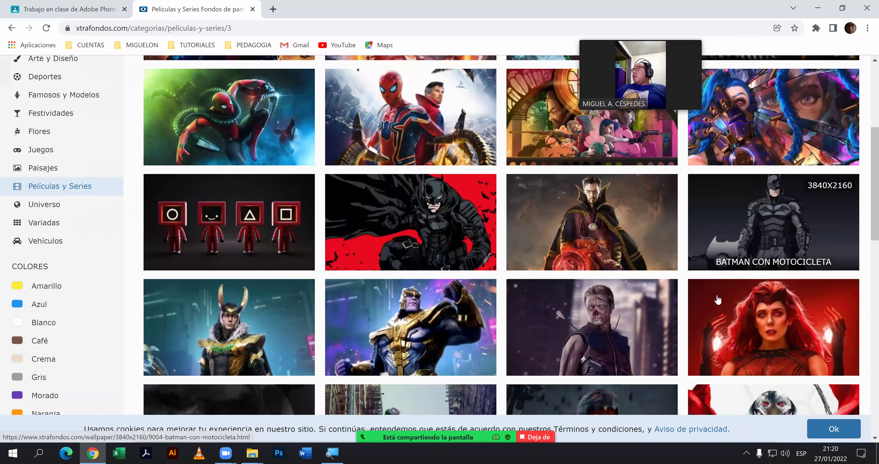
scroll(714, 298, down, 2)
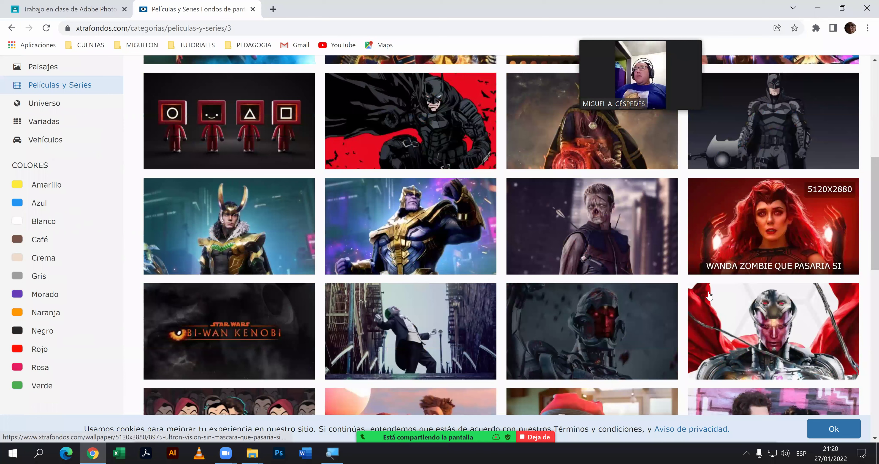
scroll(709, 295, down, 2)
scroll(707, 296, down, 2)
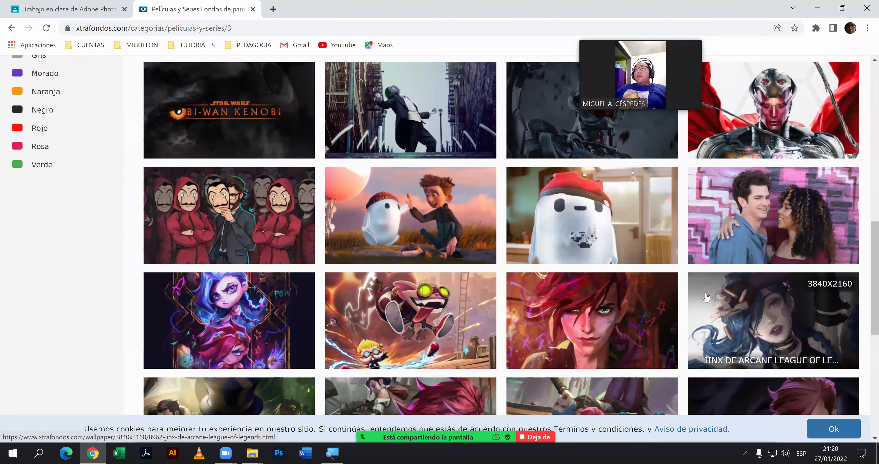
scroll(734, 317, down, 2)
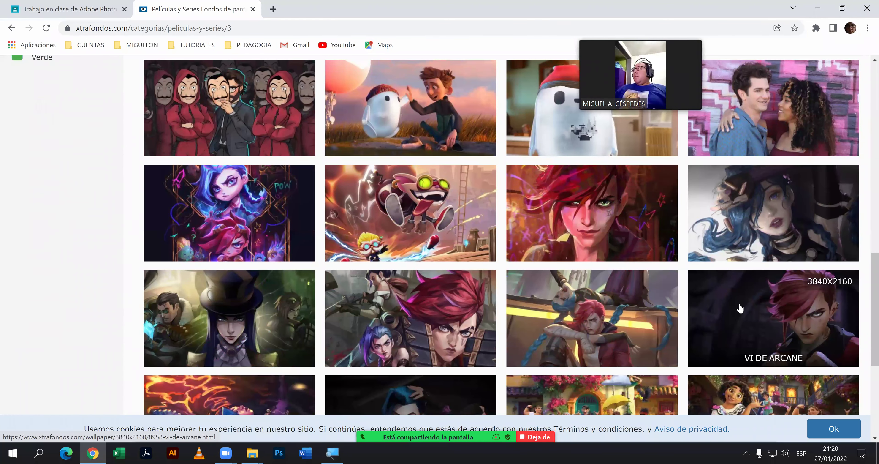
scroll(736, 307, down, 4)
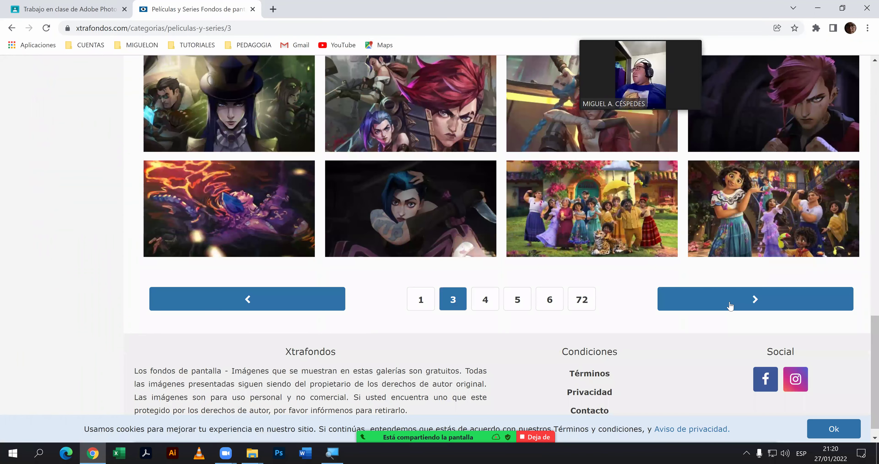
click(730, 306)
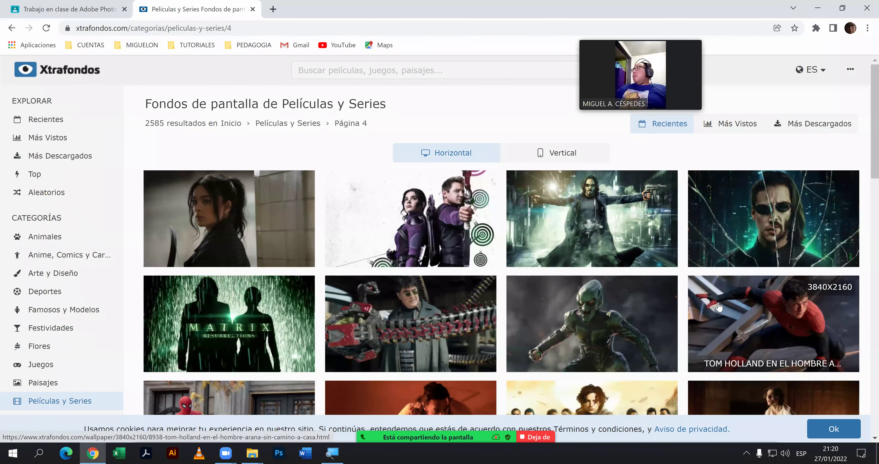
scroll(719, 307, down, 1)
scroll(715, 307, down, 2)
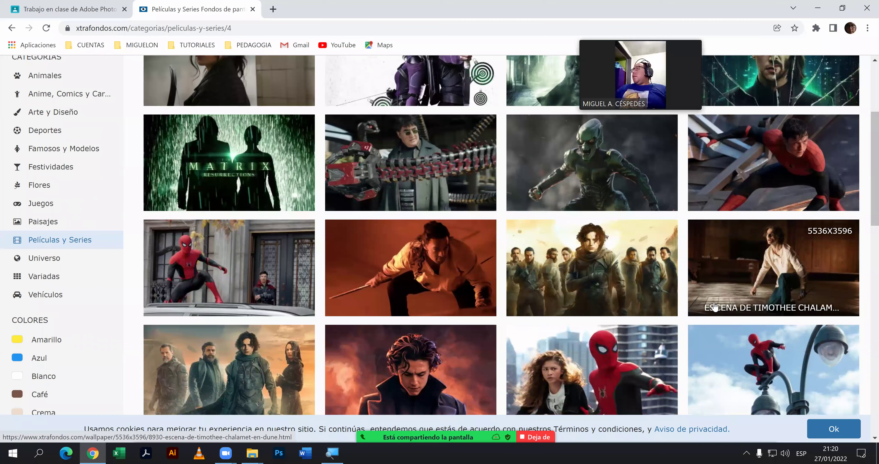
scroll(715, 308, down, 3)
scroll(714, 306, down, 3)
scroll(713, 307, down, 2)
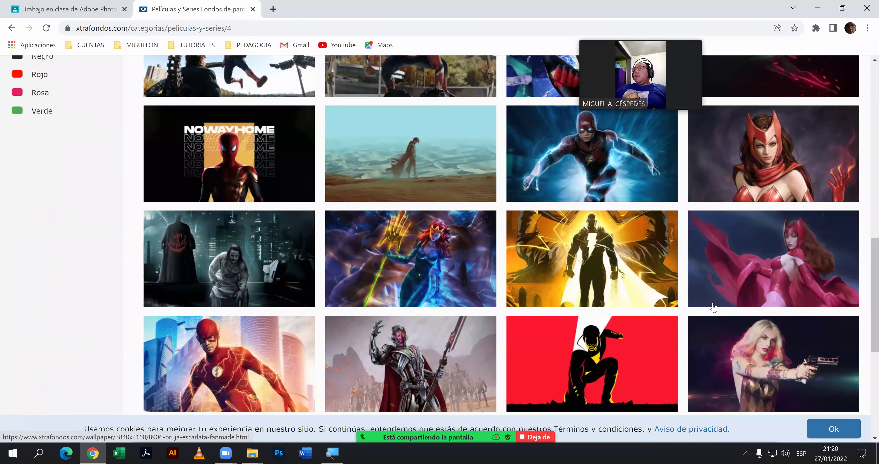
scroll(714, 307, down, 4)
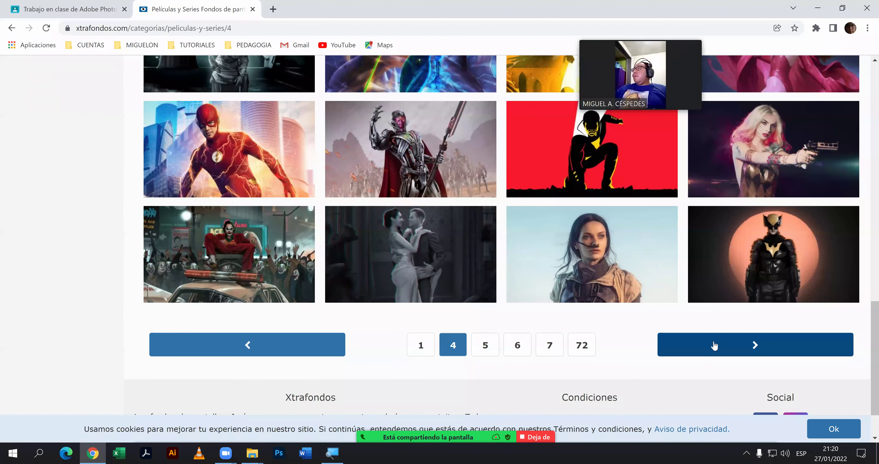
click(714, 347)
Scan page 5, advance to page 6, and look through its wallpapers.
scroll(695, 303, down, 2)
scroll(695, 303, down, 2)
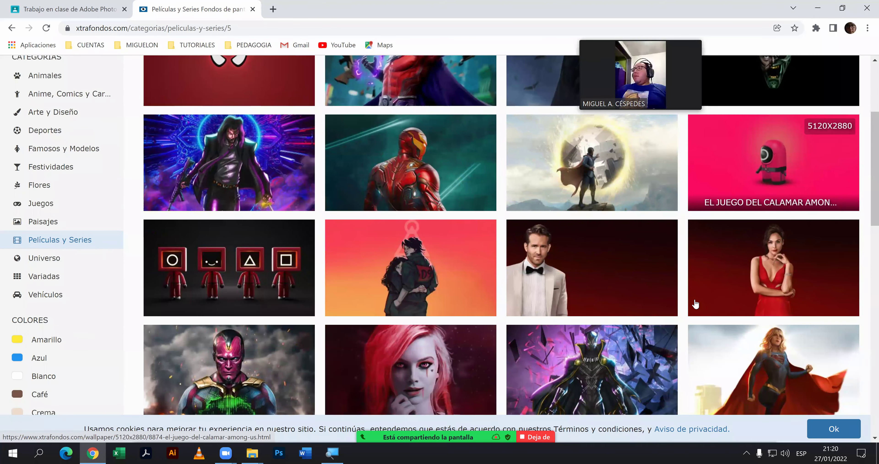
scroll(695, 304, down, 1)
scroll(694, 304, down, 3)
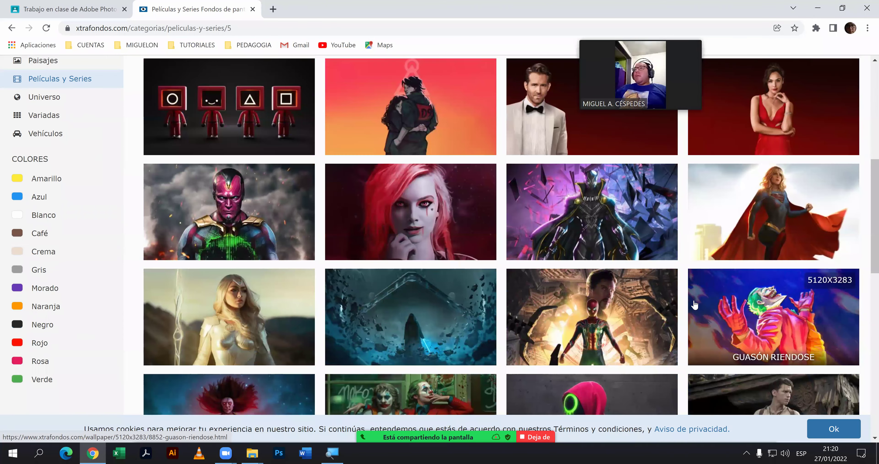
scroll(695, 304, down, 4)
scroll(694, 304, down, 3)
scroll(693, 300, down, 3)
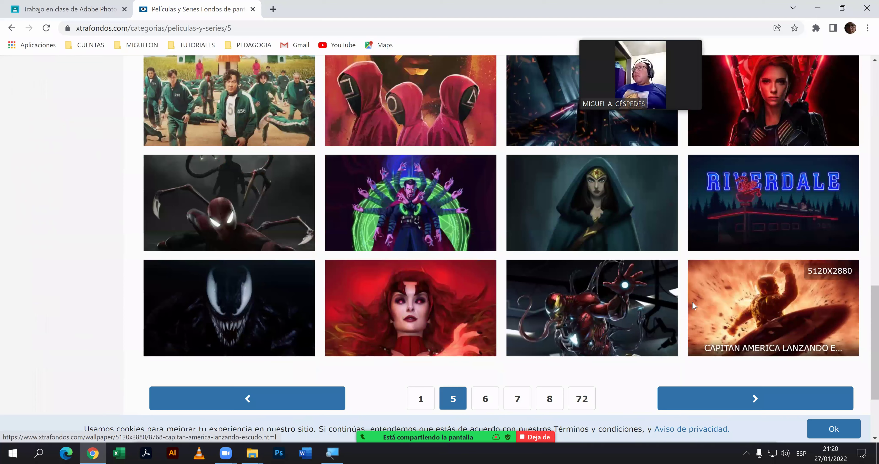
scroll(692, 301, down, 3)
click(726, 286)
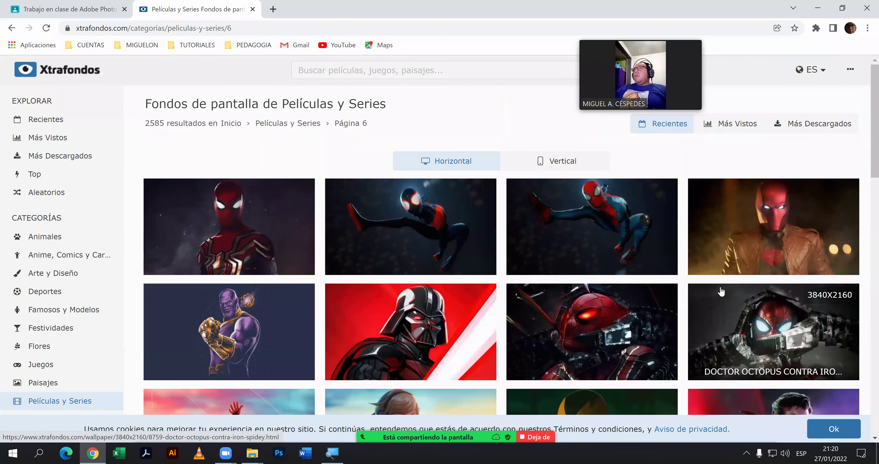
scroll(712, 294, down, 4)
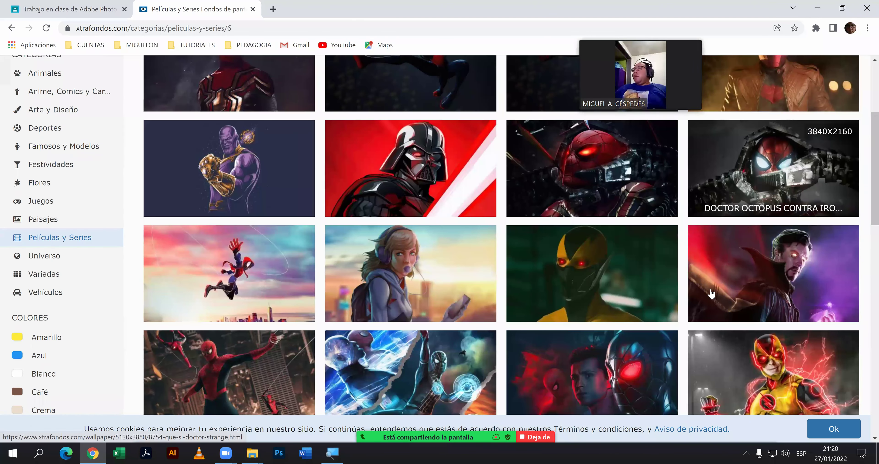
scroll(711, 295, down, 3)
scroll(710, 294, down, 8)
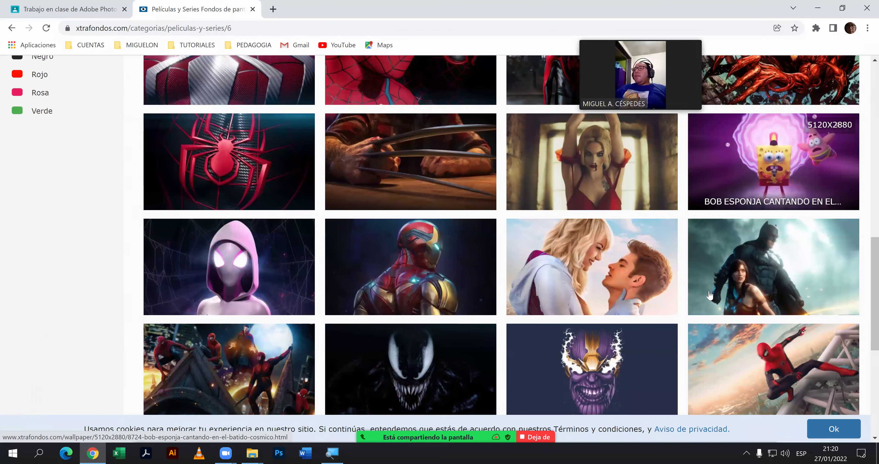
scroll(709, 294, down, 5)
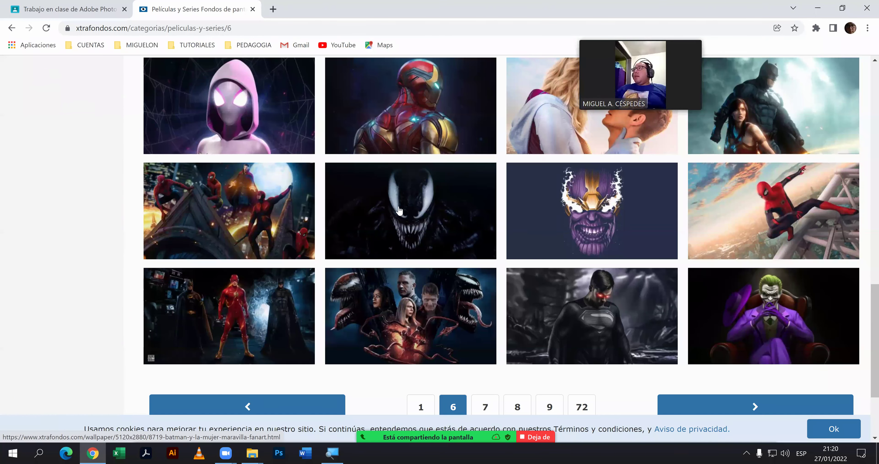
Download the Rostro de Venom wallpaper at 3840x2160.
click(372, 197)
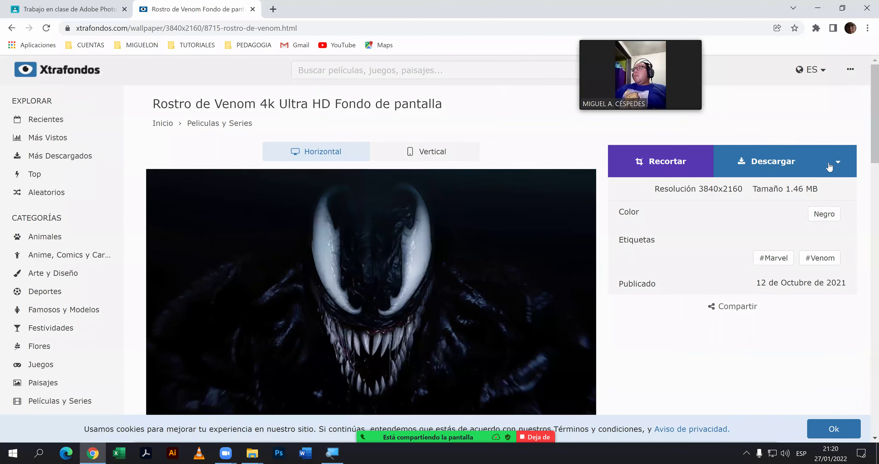
click(841, 168)
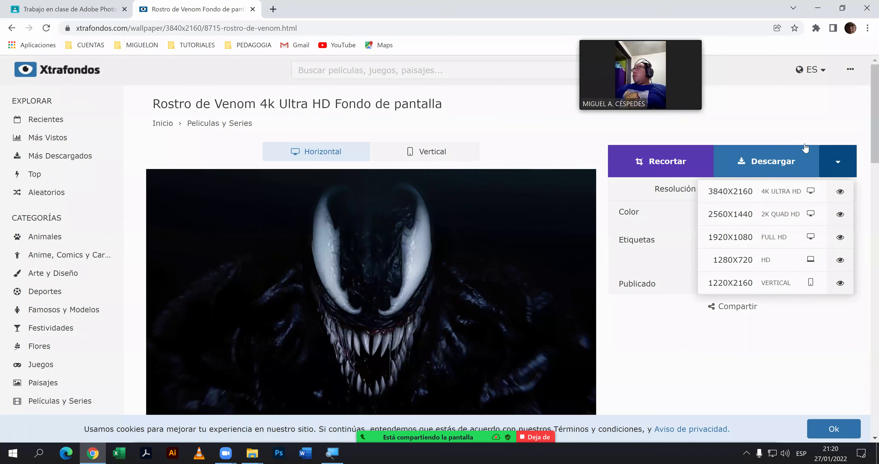
click(744, 190)
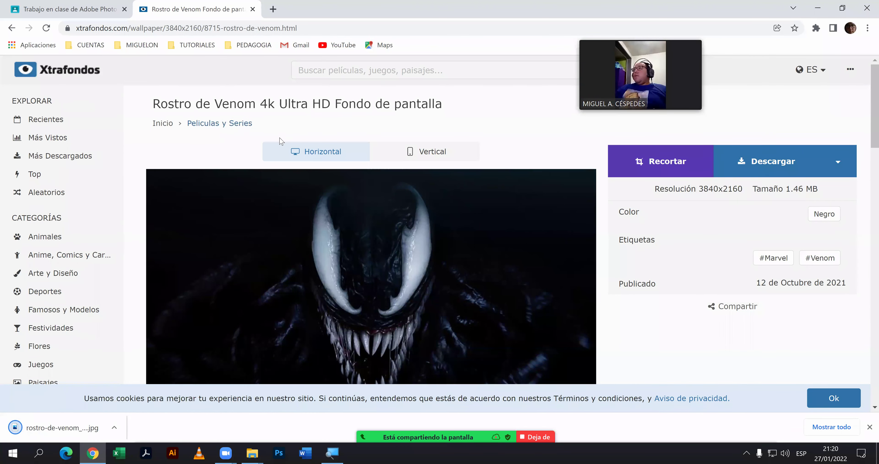
Find the Planeta en fuego wallpaper and download it at 3840x2160.
scroll(280, 136, down, 3)
scroll(280, 134, down, 1)
scroll(280, 133, down, 2)
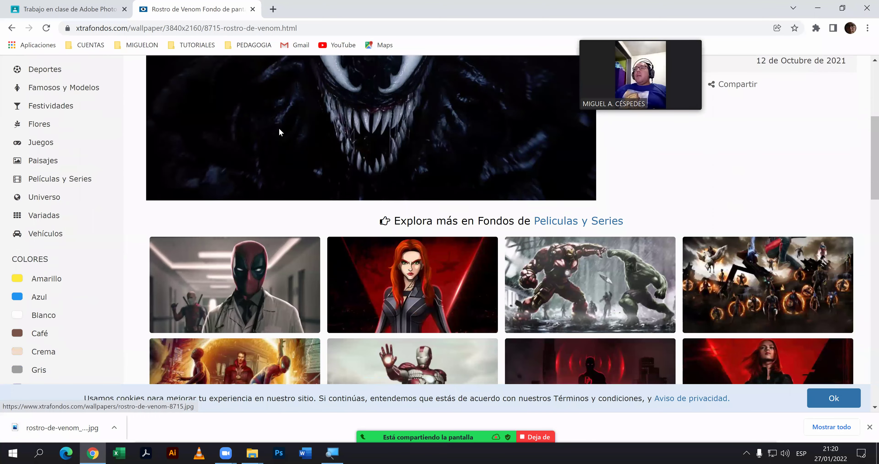
scroll(279, 133, down, 3)
scroll(279, 132, down, 1)
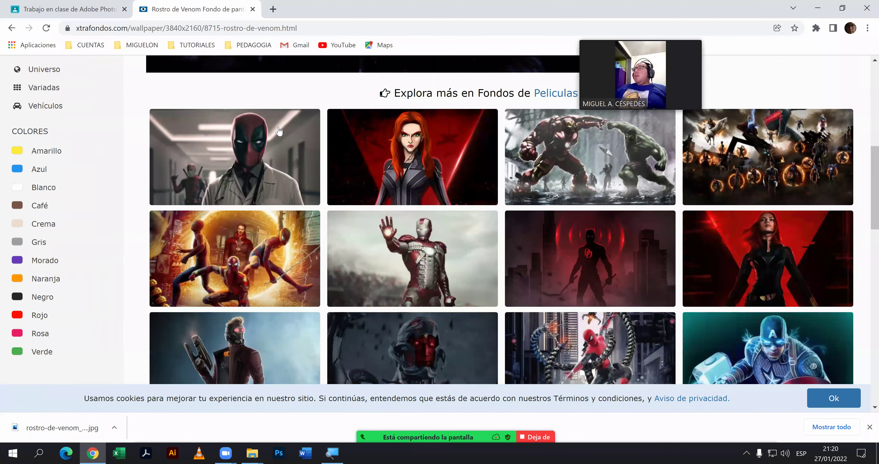
scroll(279, 131, down, 4)
scroll(279, 130, down, 3)
scroll(278, 131, down, 2)
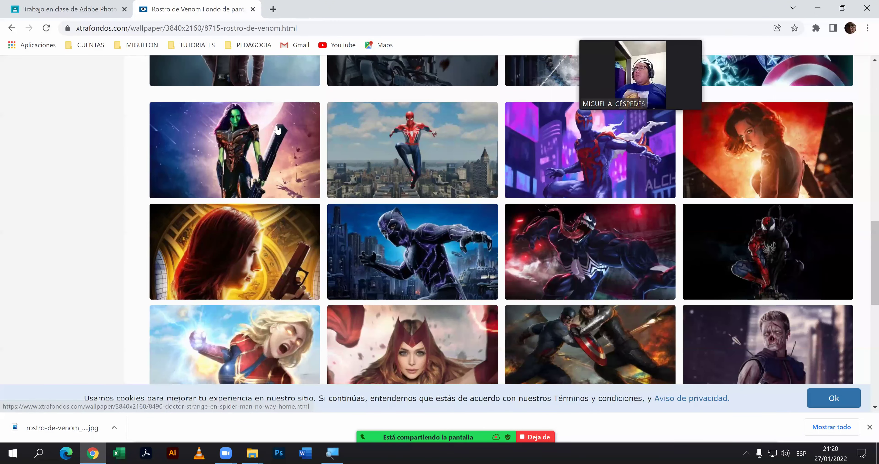
scroll(277, 128, down, 4)
scroll(276, 126, down, 3)
scroll(274, 126, down, 1)
scroll(274, 125, down, 2)
scroll(274, 125, down, 2)
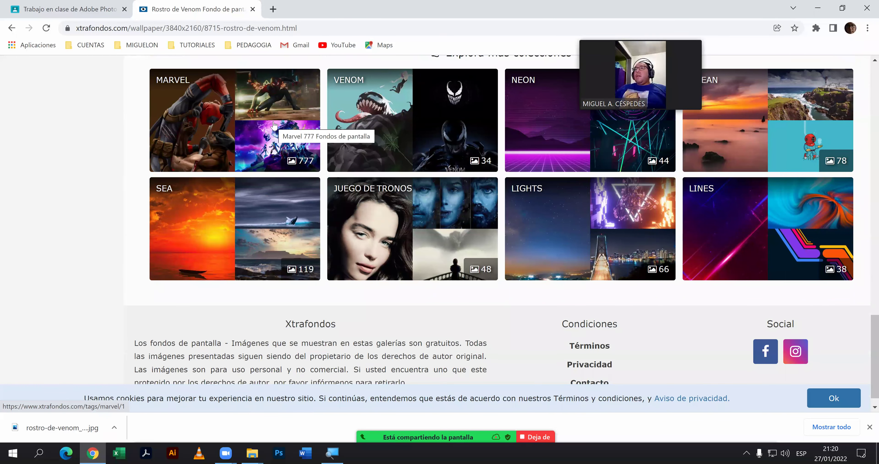
scroll(240, 138, up, 2)
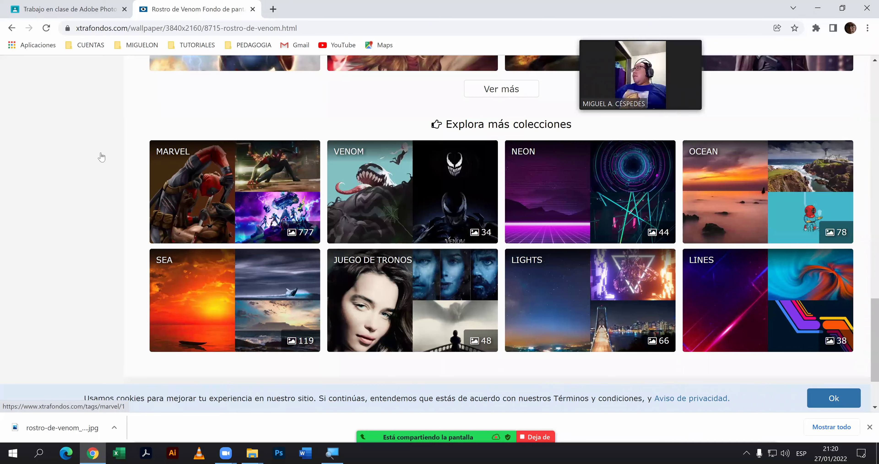
scroll(102, 157, up, 5)
scroll(68, 149, up, 5)
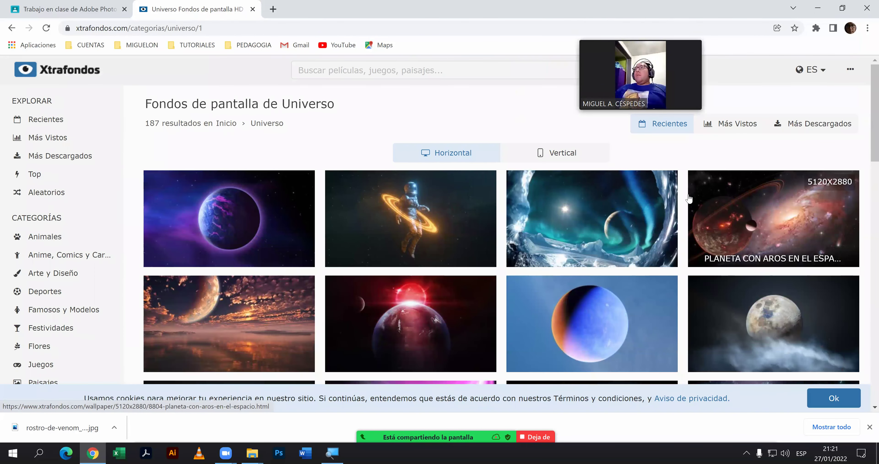
scroll(686, 198, down, 1)
scroll(683, 199, down, 5)
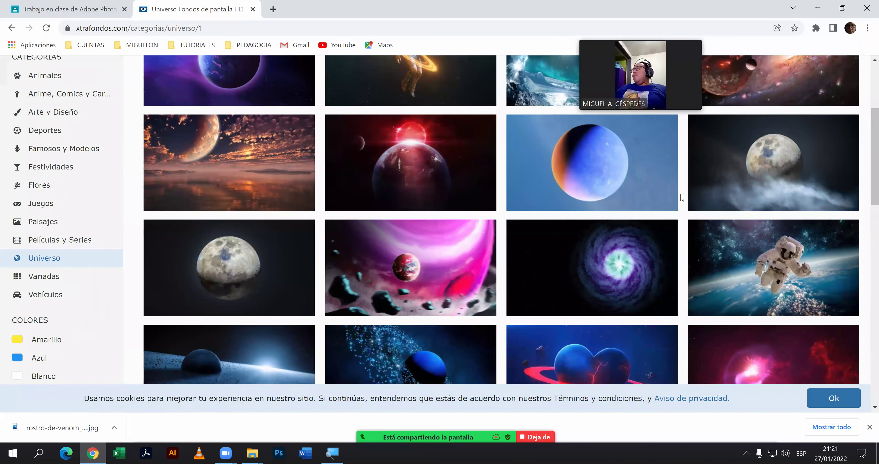
scroll(680, 197, down, 2)
scroll(679, 198, down, 5)
scroll(677, 197, down, 1)
scroll(388, 205, down, 2)
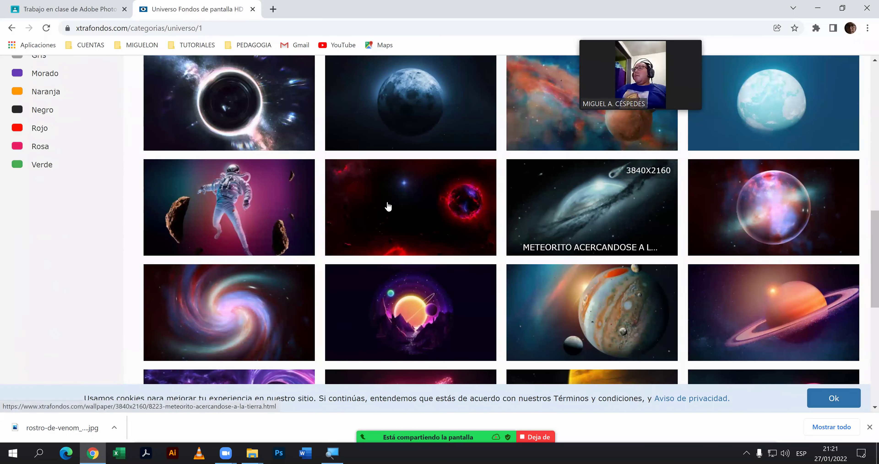
click(388, 206)
click(837, 165)
click(800, 195)
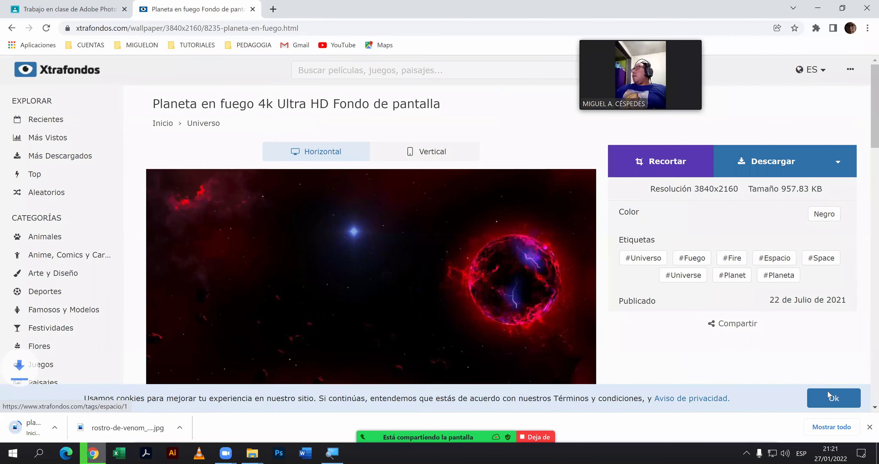
Reveal the downloaded images in their folder and clear both wallpaper entries from Chrome's downloads.
click(831, 426)
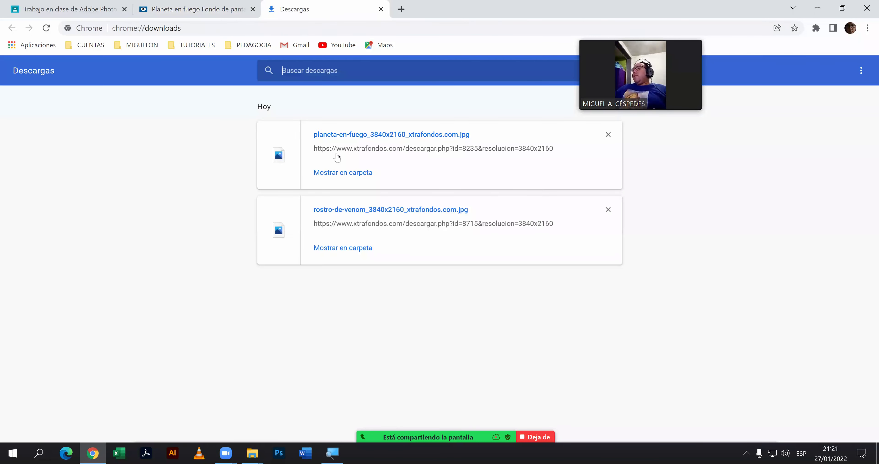
click(321, 174)
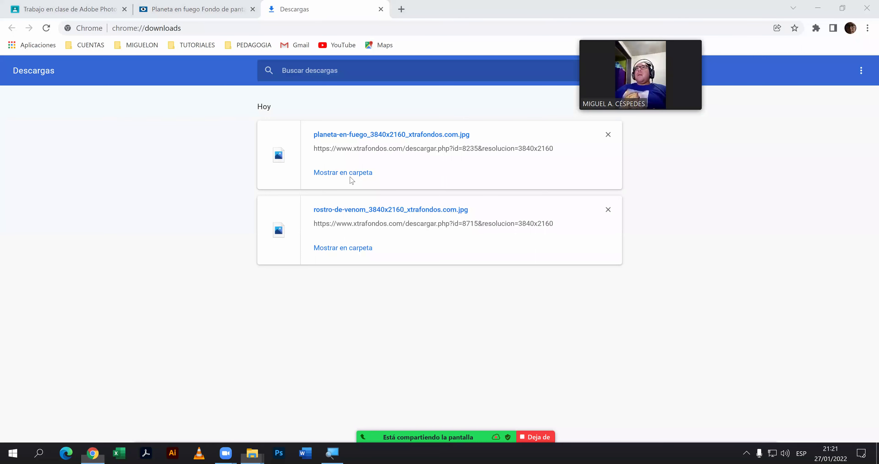
click(622, 138)
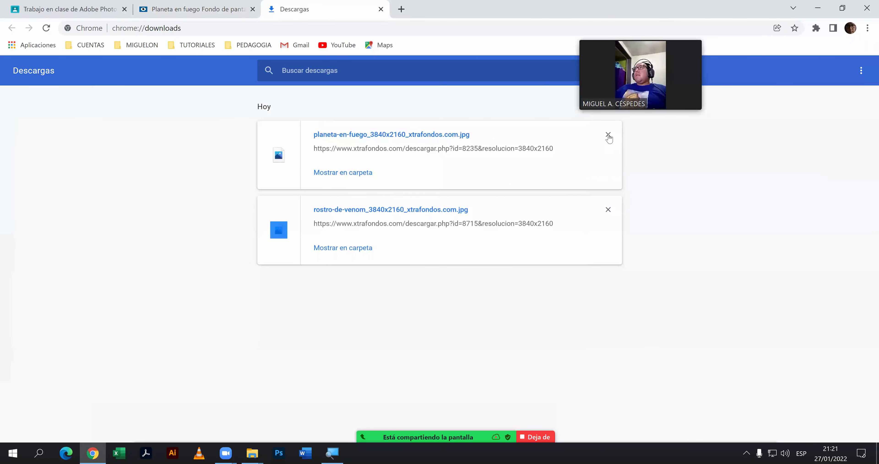
click(608, 134)
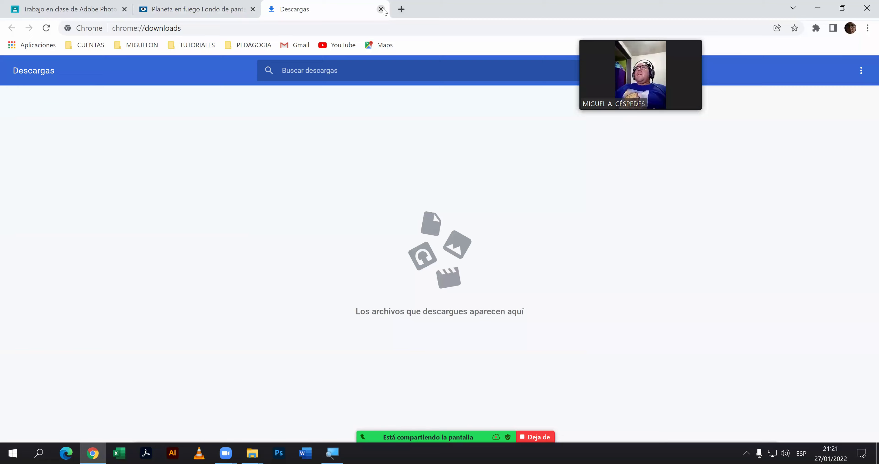
click(381, 9)
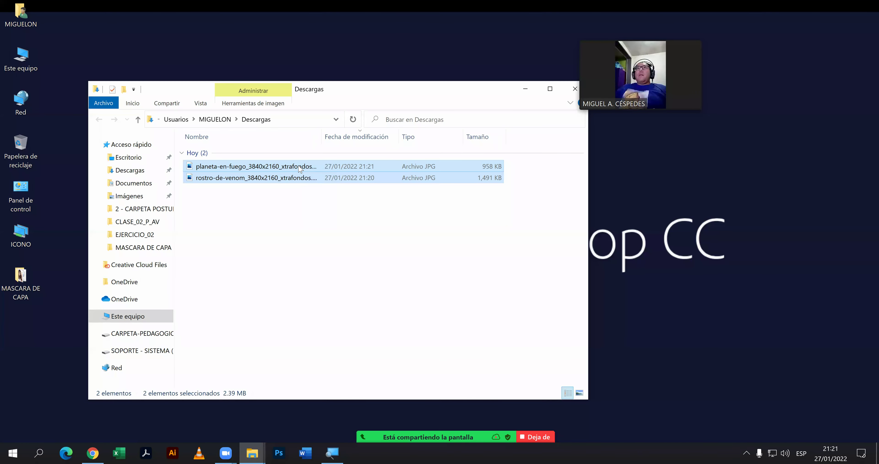
Copy the two wallpaper images and paste them into the desktop MASCARA DE CAPA folder.
right_click(332, 347)
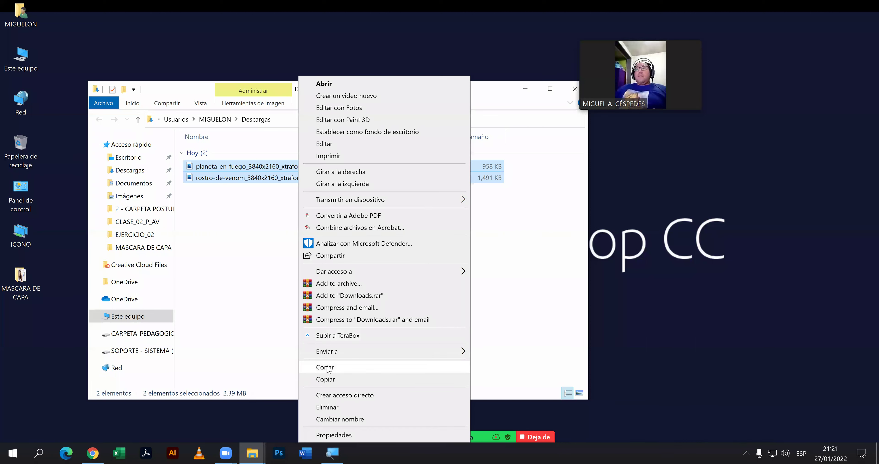
click(328, 368)
click(575, 89)
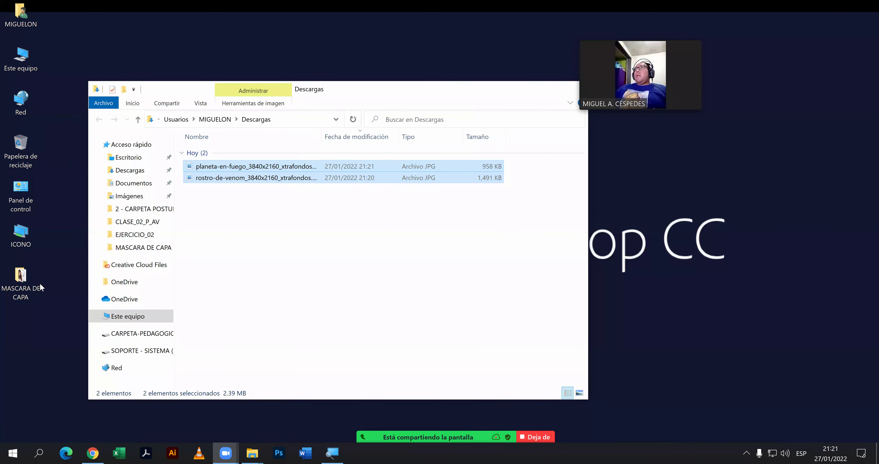
click(36, 285)
double_click(37, 286)
right_click(417, 269)
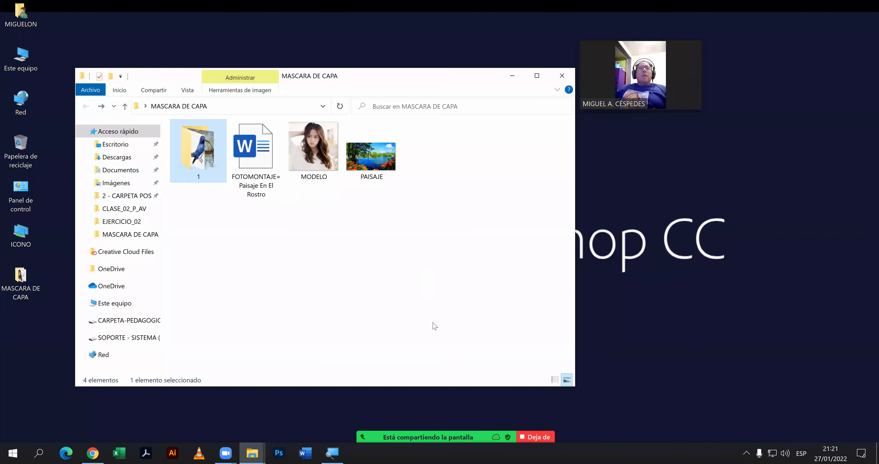
click(442, 360)
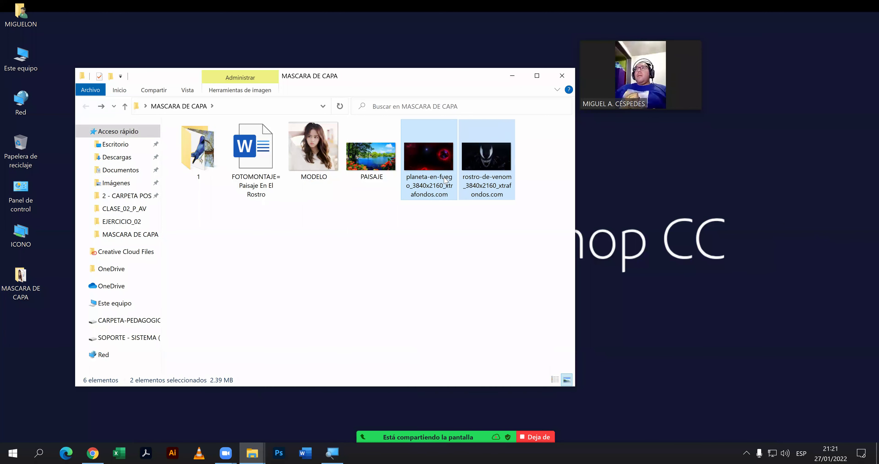
Copy the pasted images again and navigate to the 001_DISEÑO GRÁFICO folder.
right_click(441, 160)
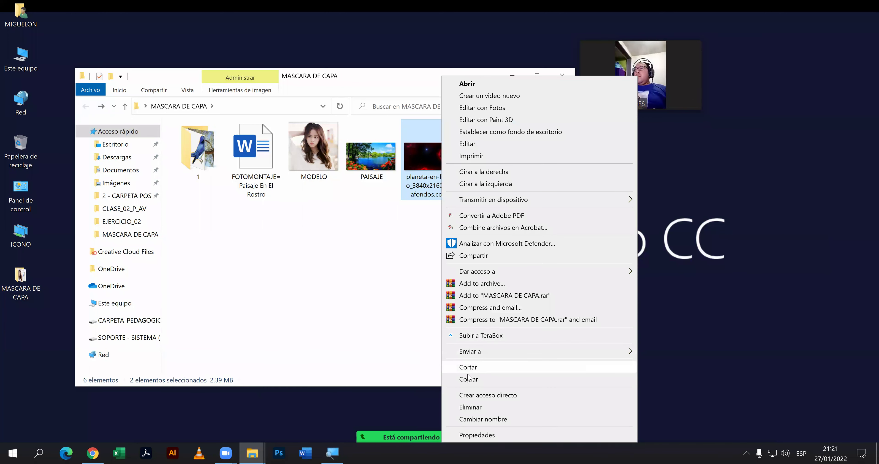
click(468, 379)
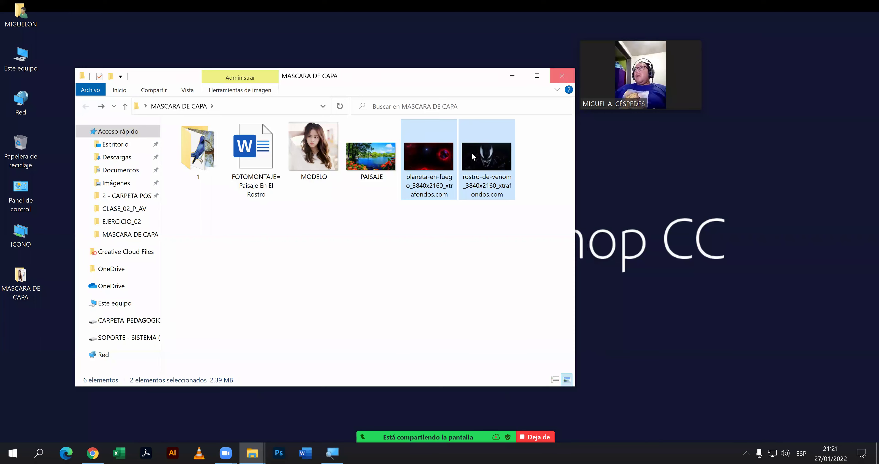
click(253, 452)
click(214, 424)
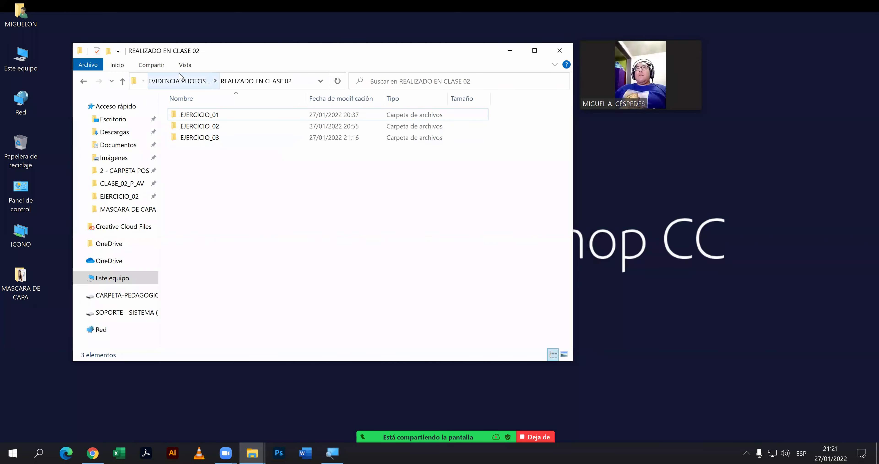
click(178, 81)
click(173, 82)
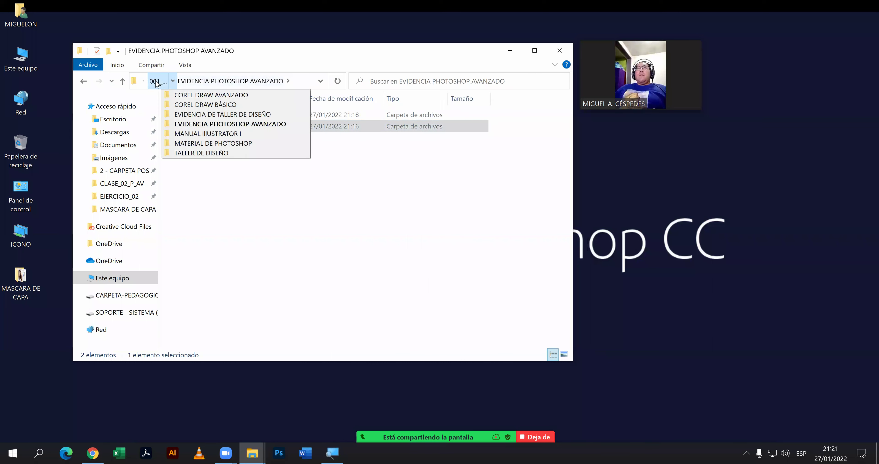
click(153, 82)
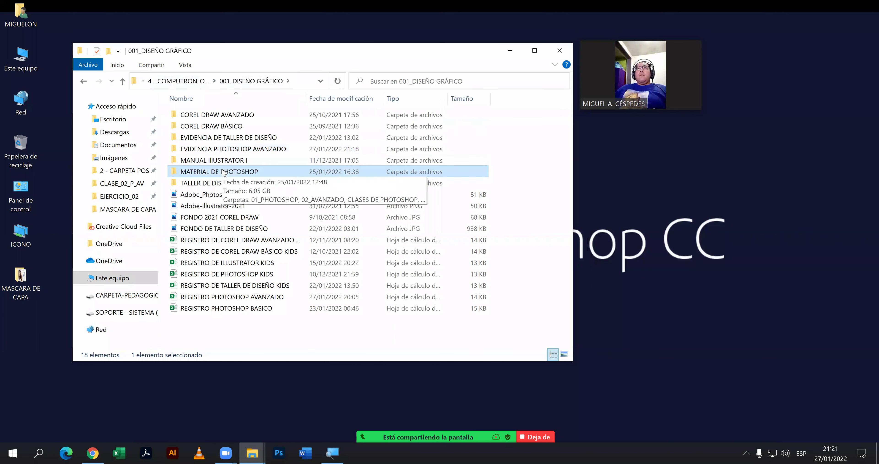
Paste the two images into the MASCARA DE CAPA folder inside CLASE_02_P_AV.
double_click(223, 173)
double_click(222, 161)
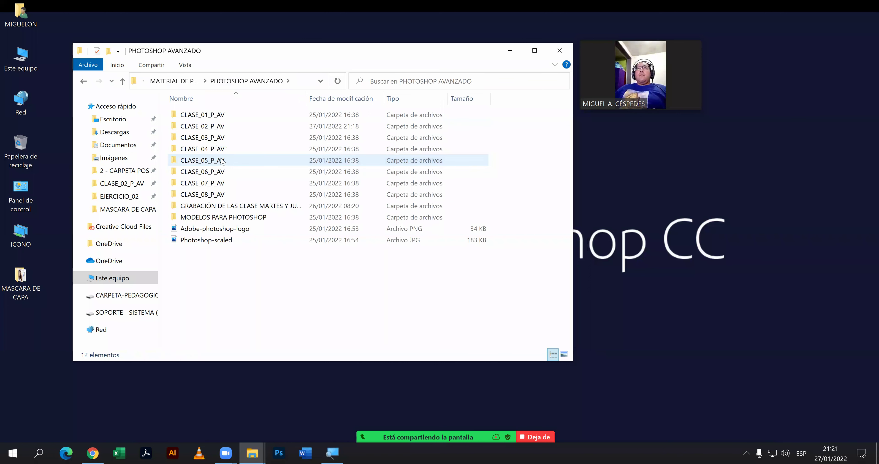
double_click(220, 129)
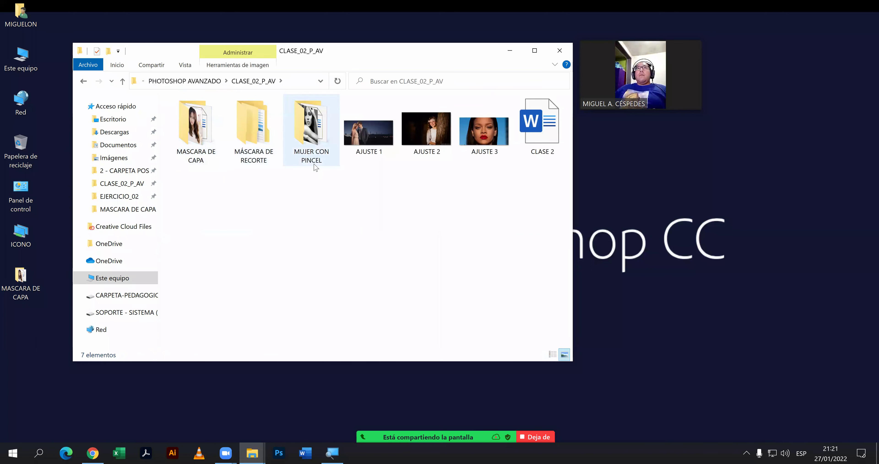
double_click(196, 133)
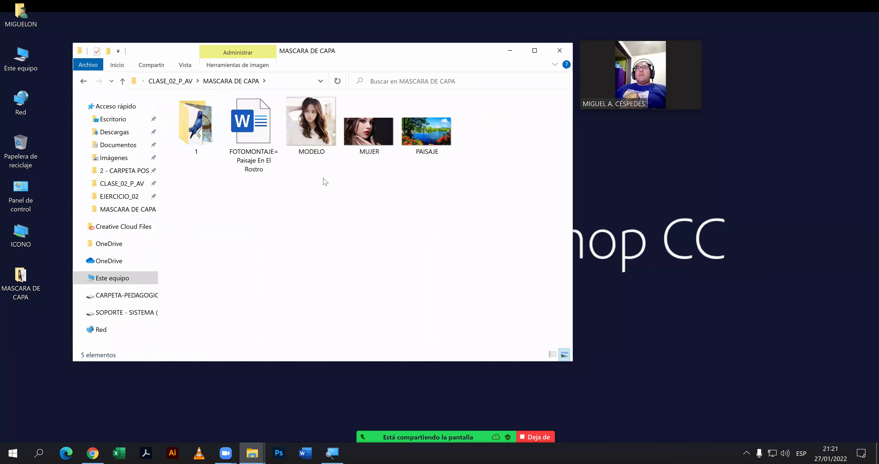
right_click(361, 253)
click(345, 270)
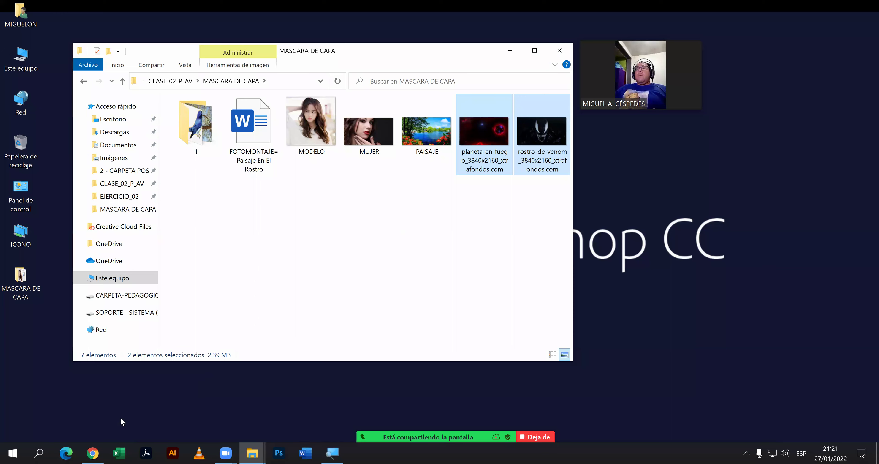
click(93, 453)
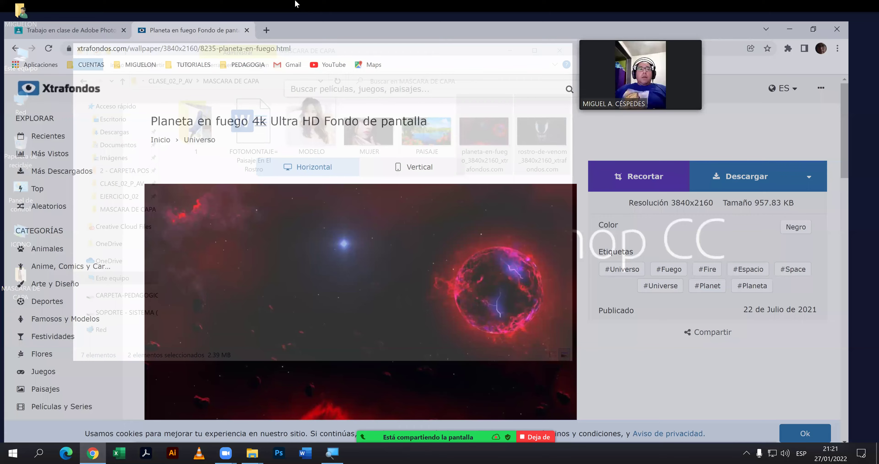
Open Google Drive and navigate to PHOTOSHOP AVANZADO > CLASE_02_P_AV > MÁSCARA DE CAPA.
click(272, 9)
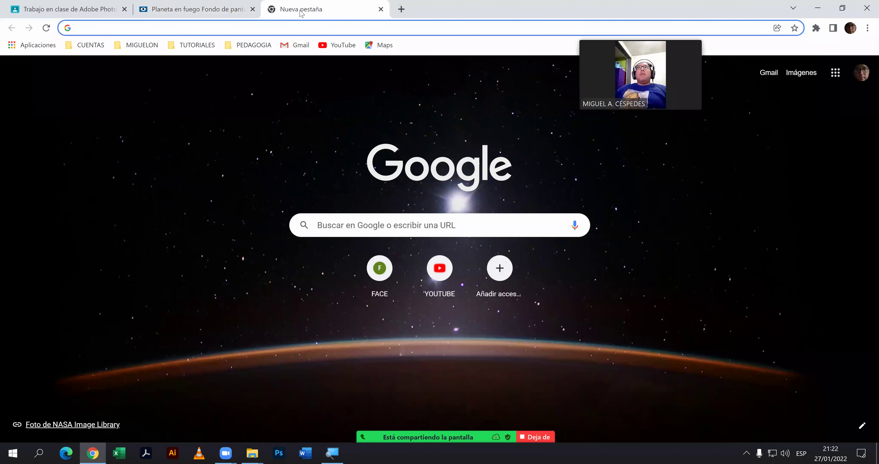
click(835, 72)
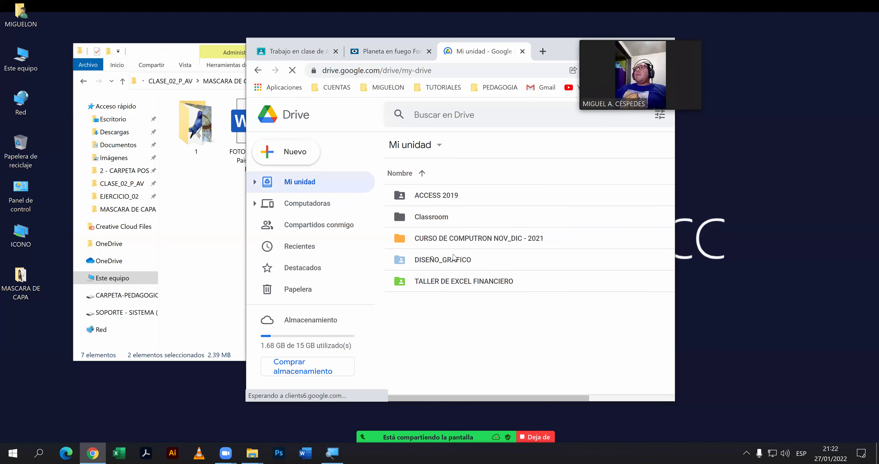
double_click(464, 257)
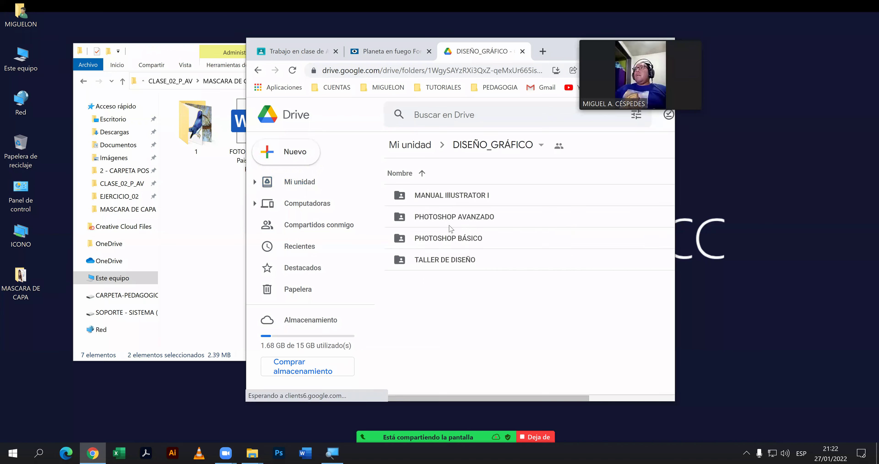
click(450, 225)
double_click(450, 225)
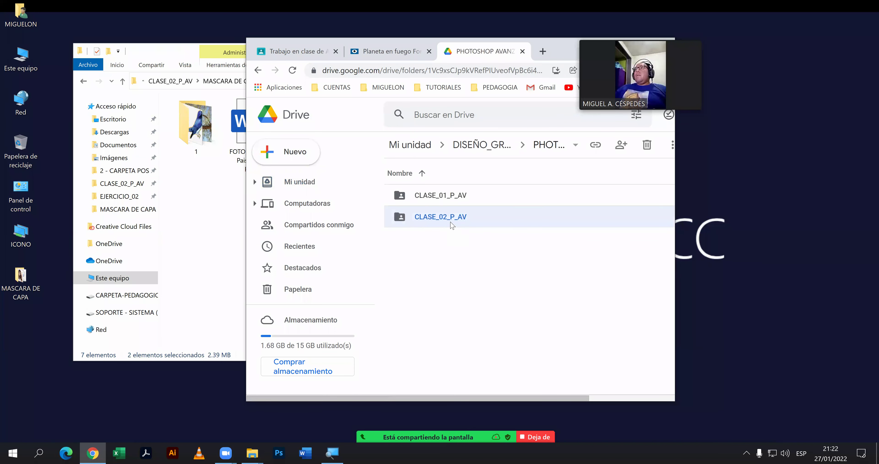
double_click(451, 214)
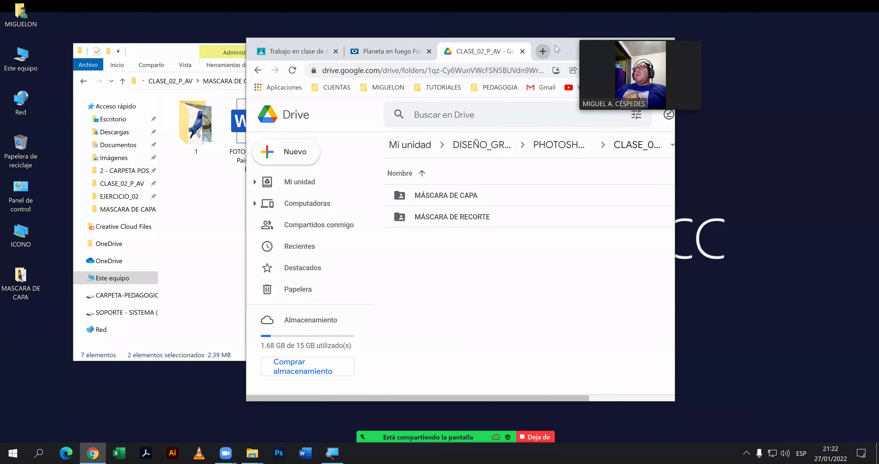
click(477, 209)
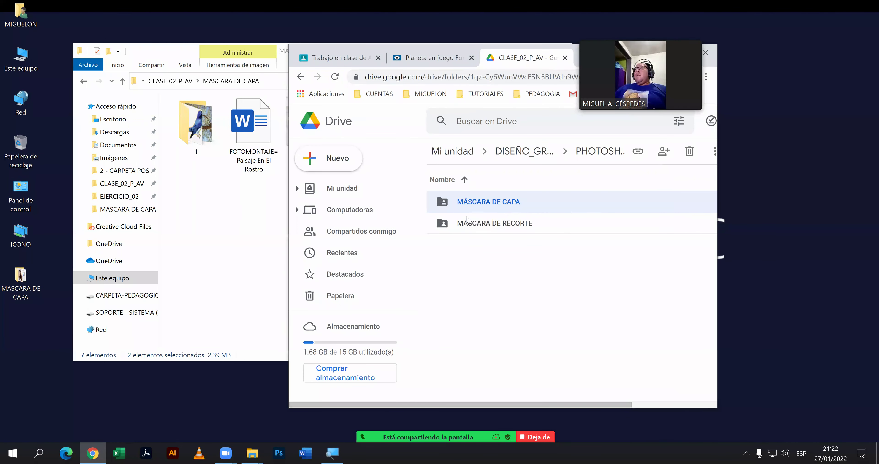
double_click(467, 203)
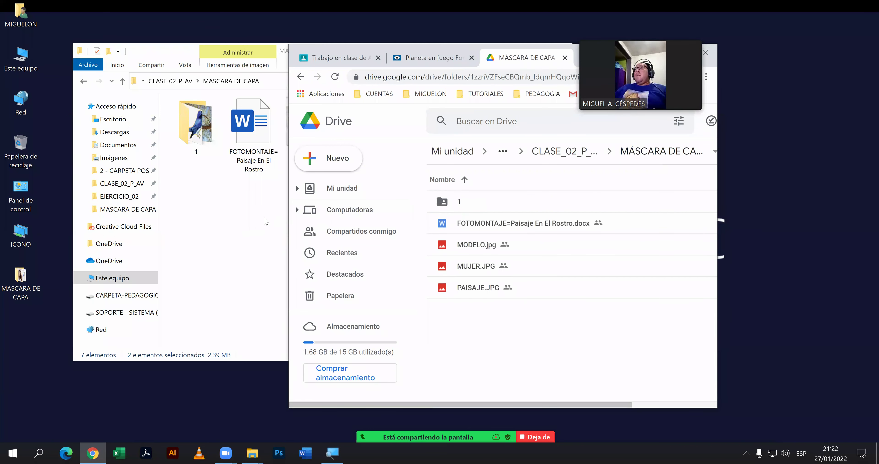
Drag both wallpaper images from Explorer into the Drive folder to upload them.
click(263, 220)
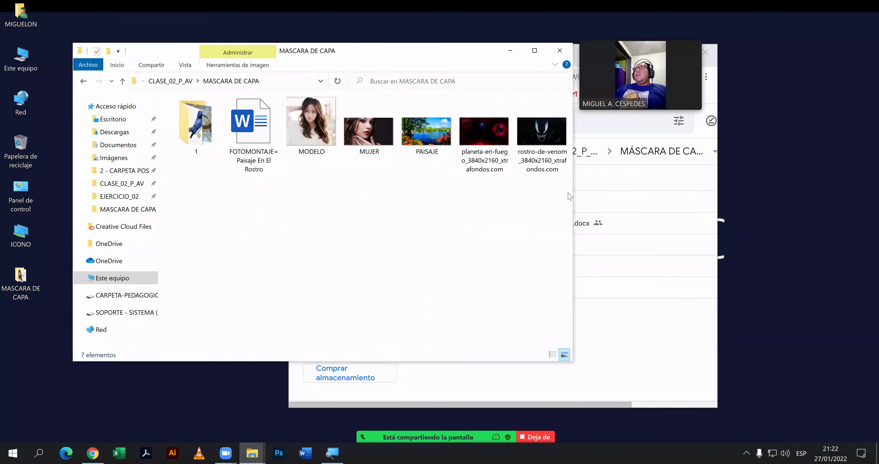
mouse_move(569, 196)
mouse_down()
mouse_move(491, 150)
mouse_move(623, 324)
mouse_up()
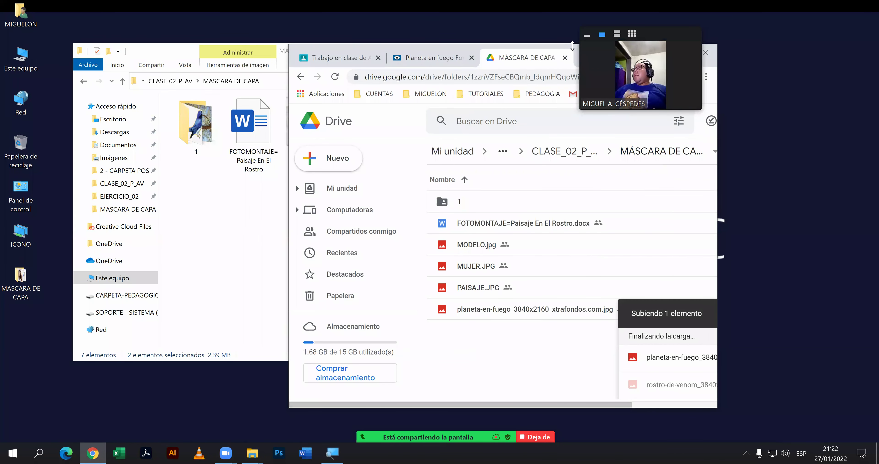
key(super+Up)
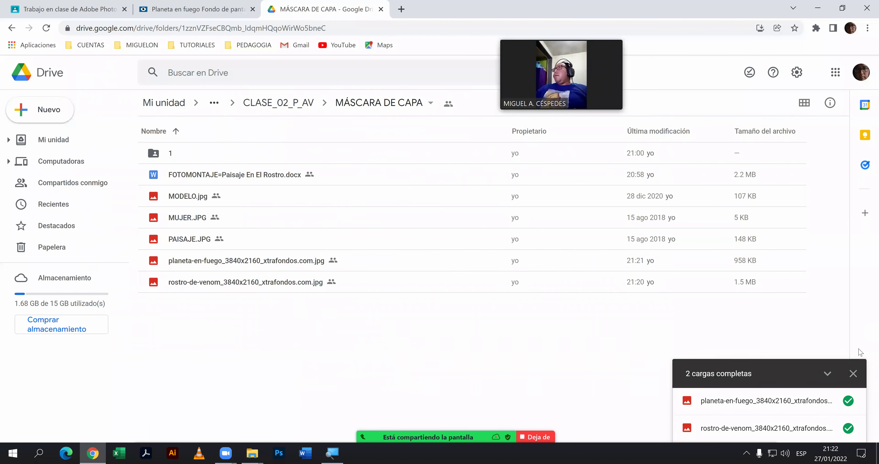
click(853, 373)
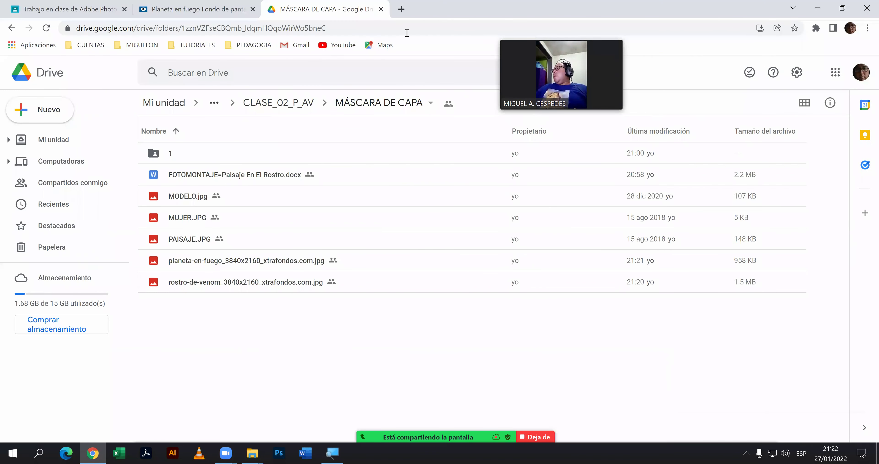
Close the browser tabs and select the fire-planet and Venom images in MASCARA DE CAPA.
key(ctrl+w)
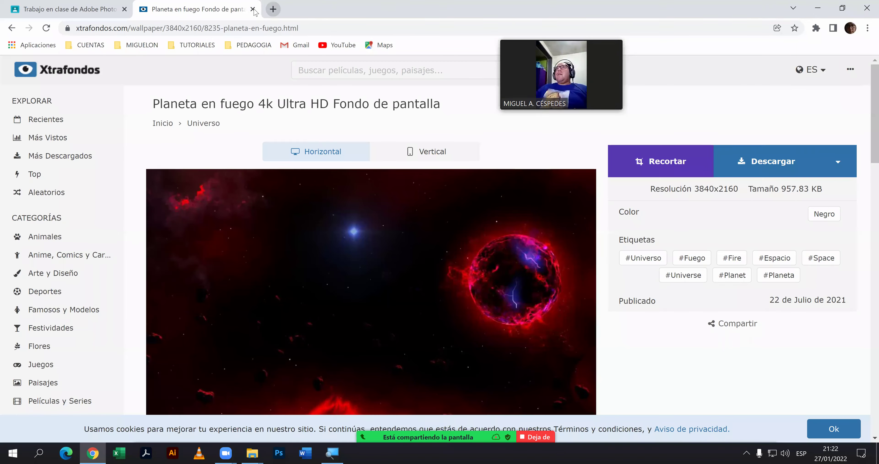
key(ctrl+w)
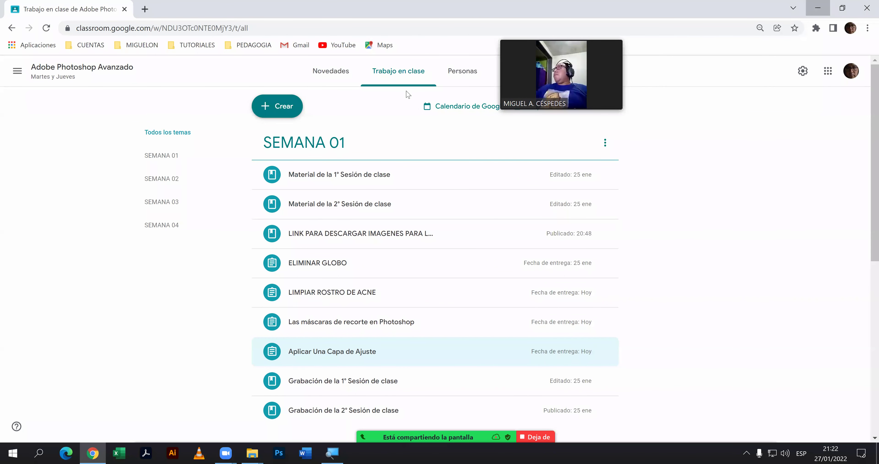
key(super+d)
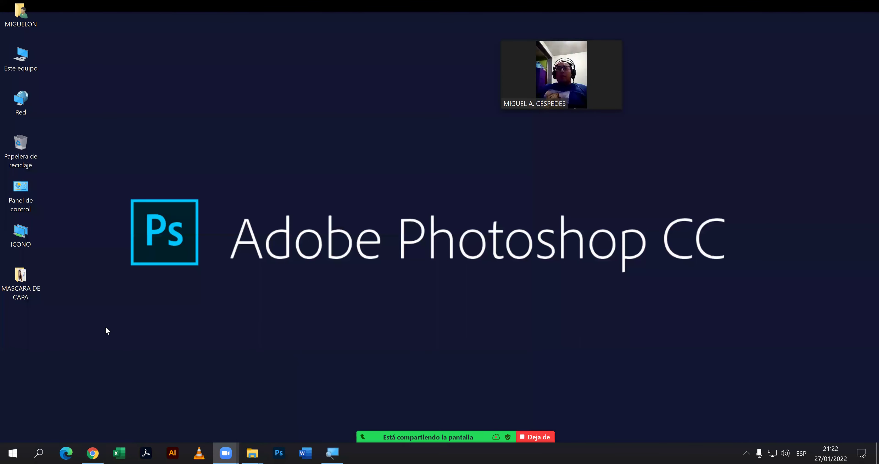
double_click(37, 287)
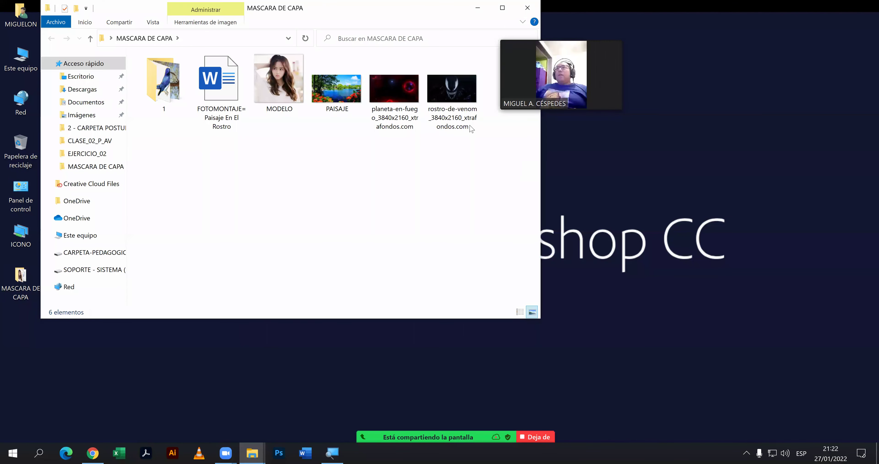
mouse_move(522, 166)
mouse_down()
mouse_move(391, 89)
mouse_move(279, 454)
mouse_up()
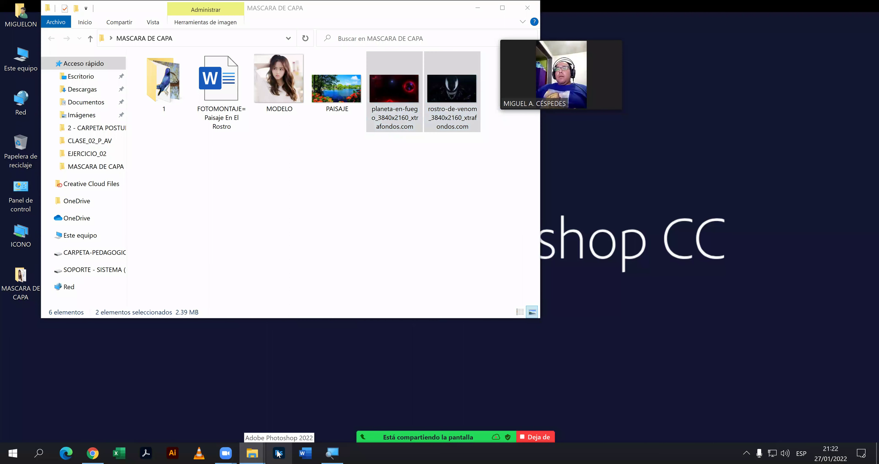
Launch Photoshop from the taskbar and drag both selected images into it.
right_click(278, 452)
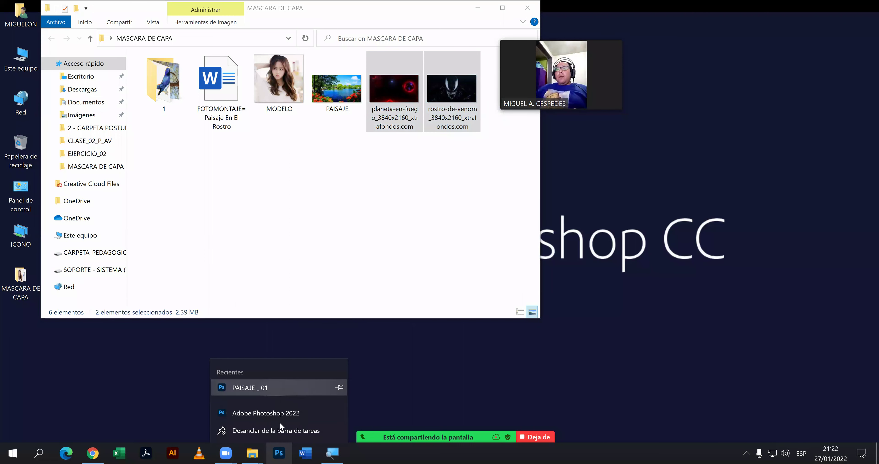
click(283, 453)
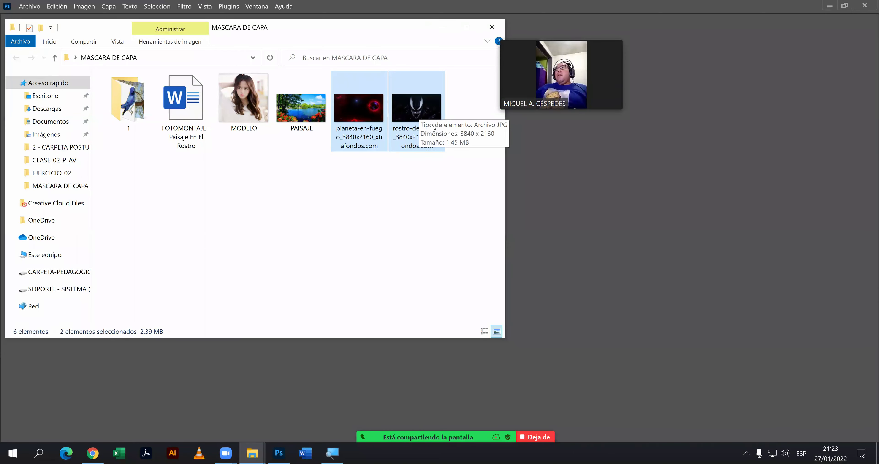
drag(420, 115, 620, 215)
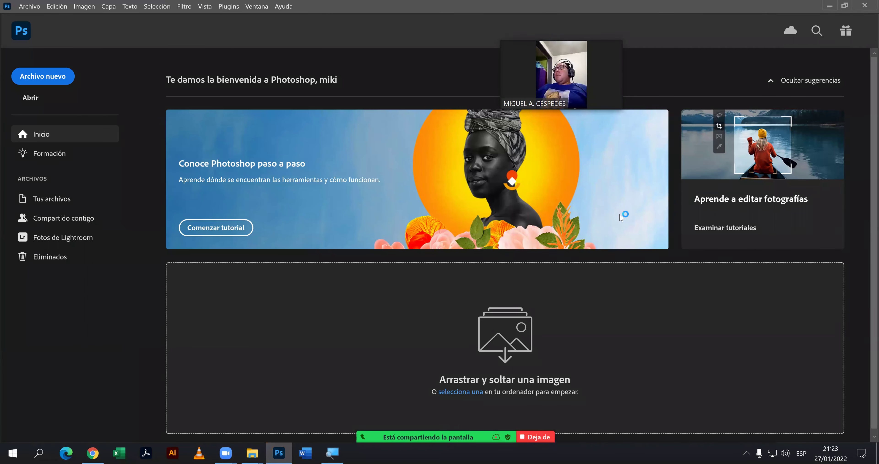
Accept both colour-profile warnings and unlock the planet's Fondo background into a layer.
click(474, 228)
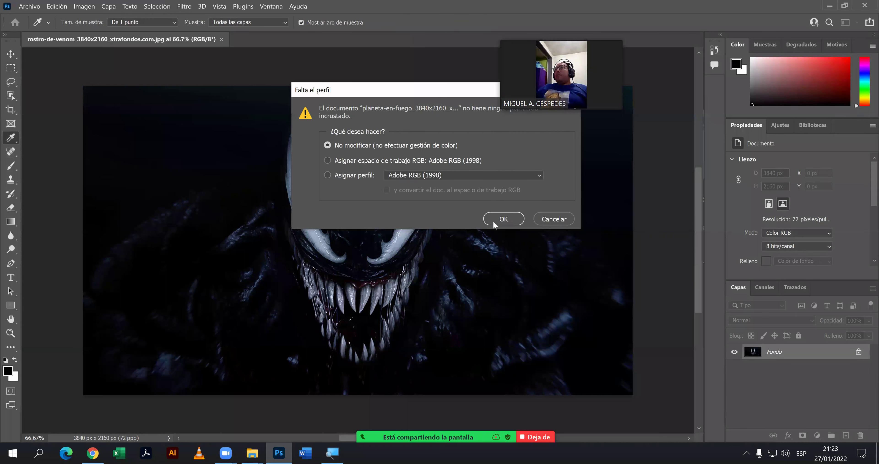
click(495, 225)
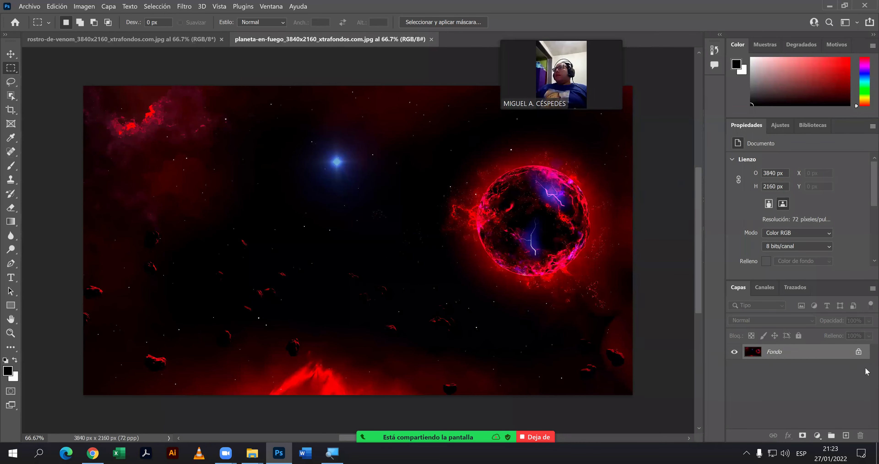
click(858, 352)
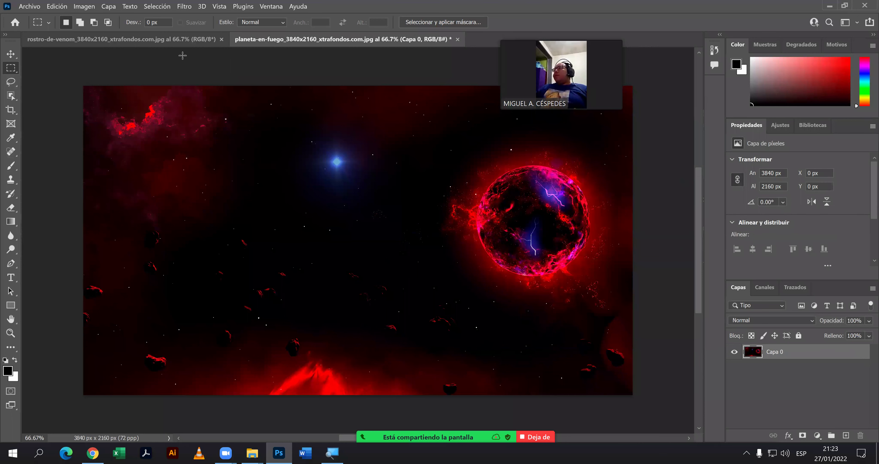
Move the Venom face into the planet document as Capa 1, close its file, and align it.
click(179, 44)
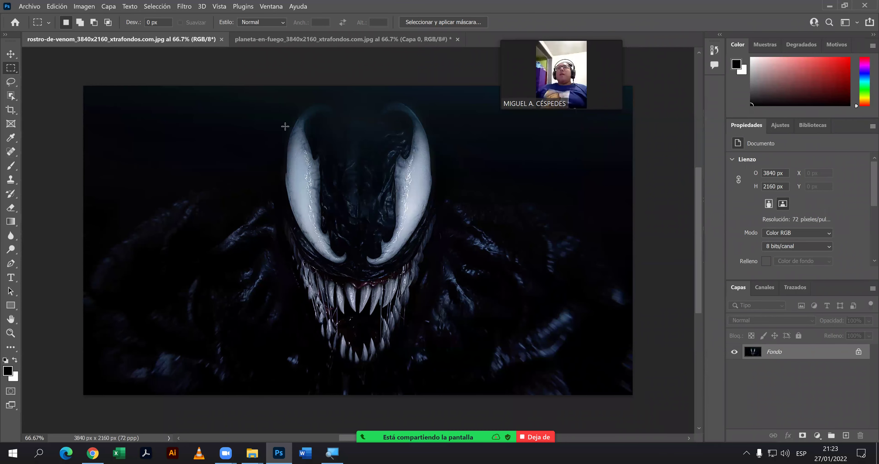
key(v)
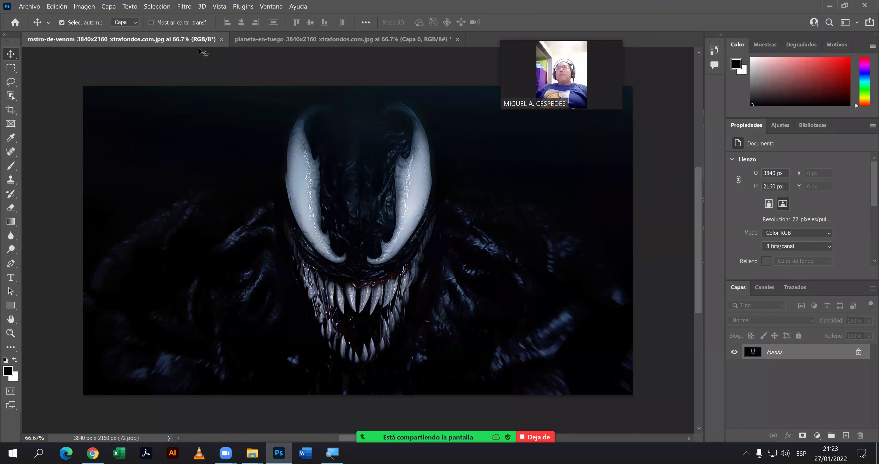
drag(120, 38, 375, 145)
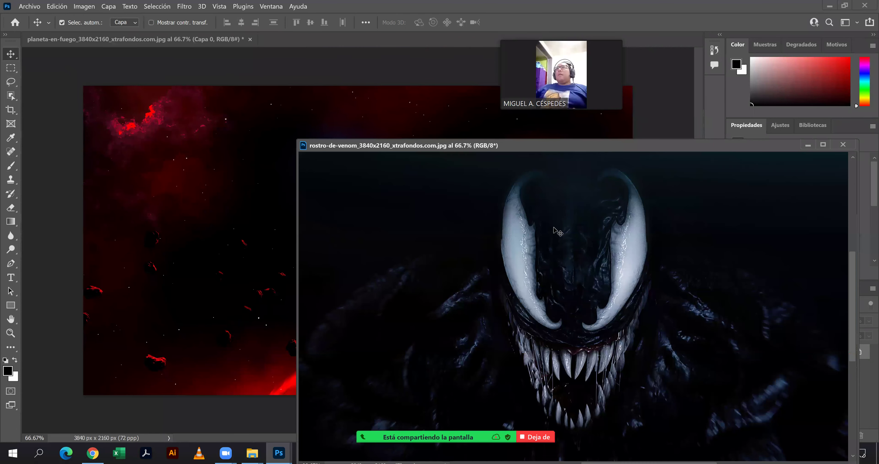
click(204, 164)
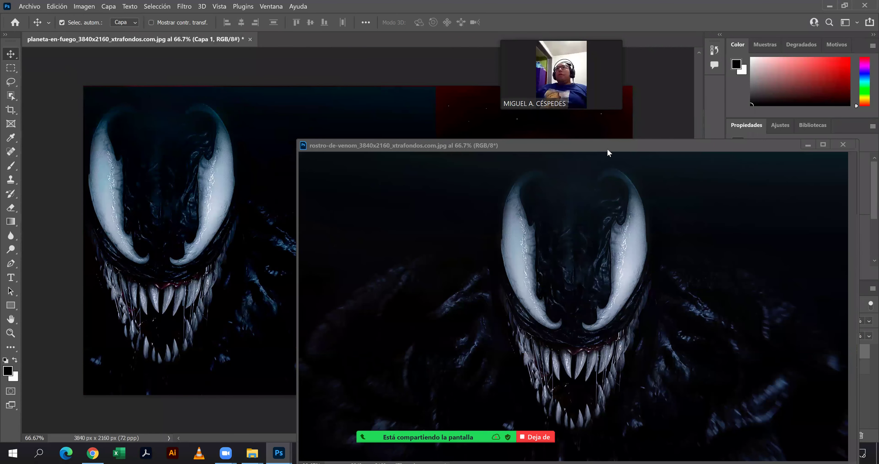
click(635, 147)
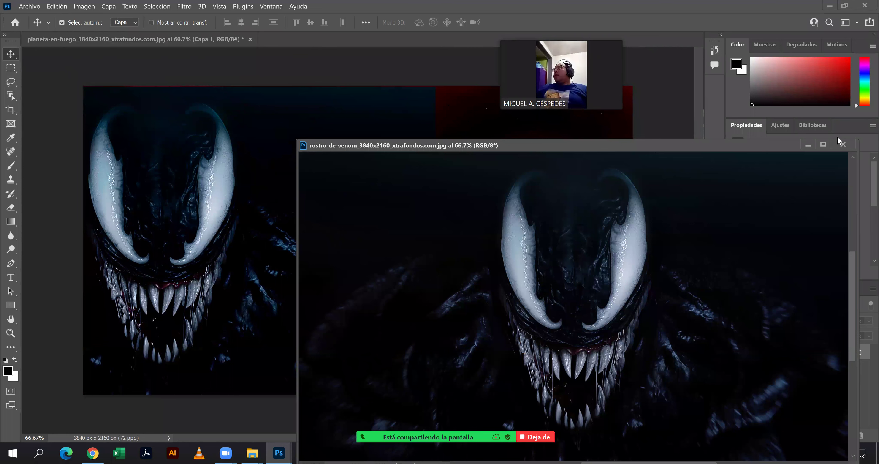
click(841, 141)
mouse_move(287, 217)
mouse_down()
mouse_move(523, 214)
mouse_move(483, 216)
mouse_up()
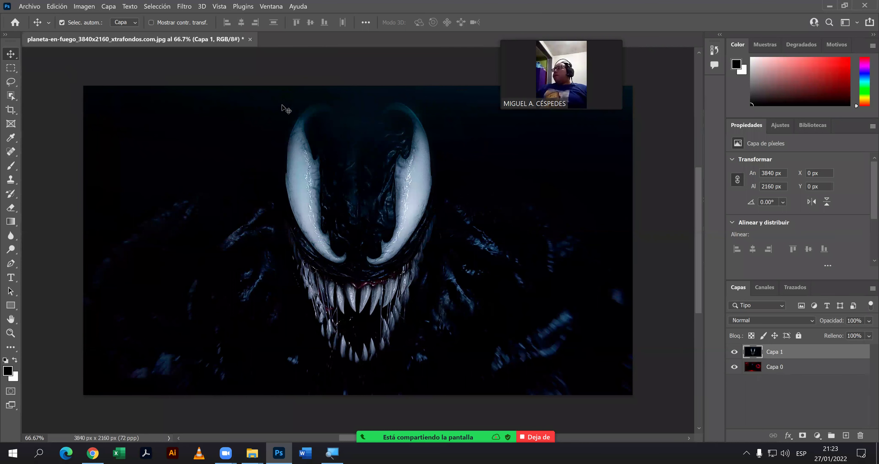
Start Save As to this computer and browse to F:\...\EVIDENCIA PHOTOSHOP AVANZADO\REALIZADO EN CLASE.
click(30, 6)
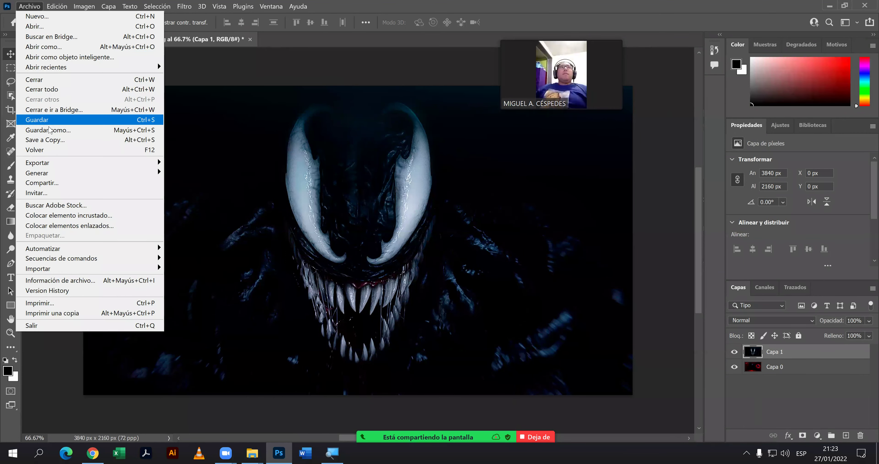
click(48, 130)
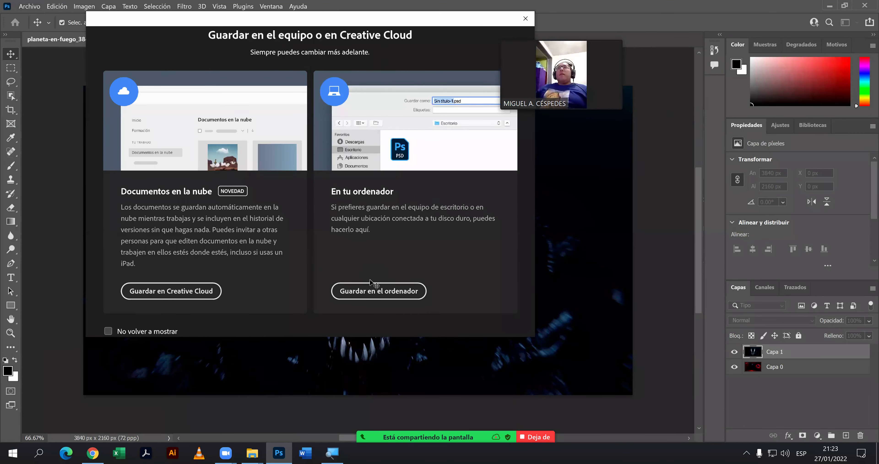
click(372, 291)
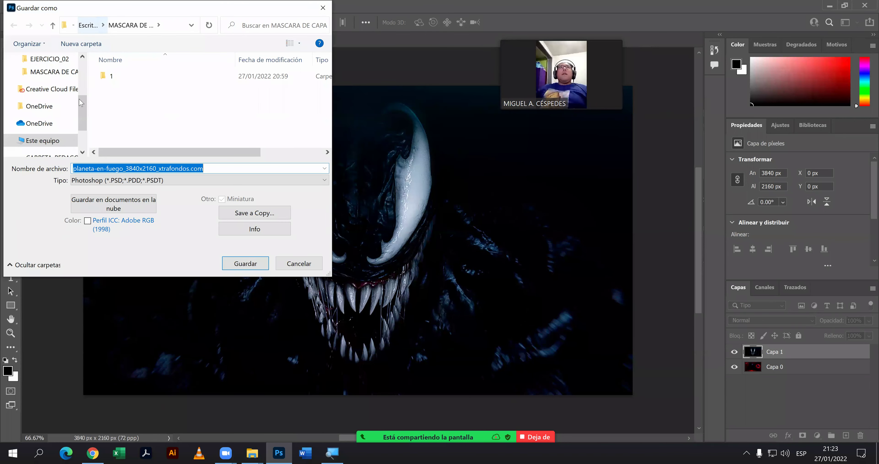
scroll(51, 109, down, 1)
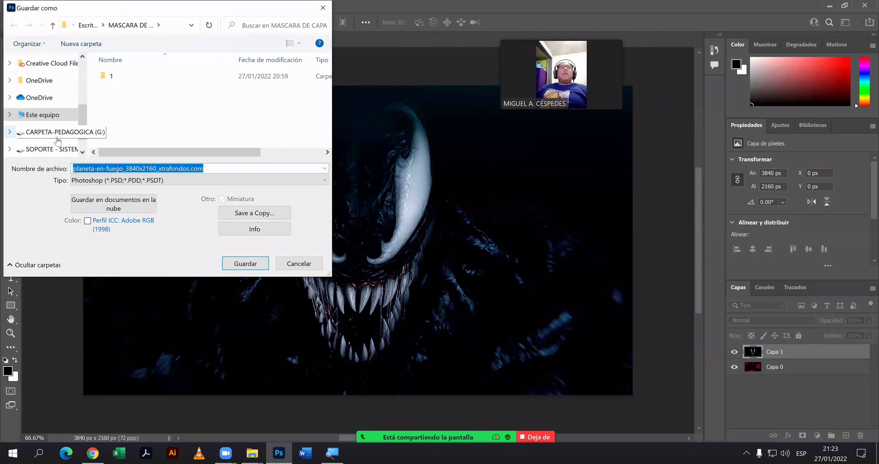
click(53, 116)
scroll(147, 132, down, 3)
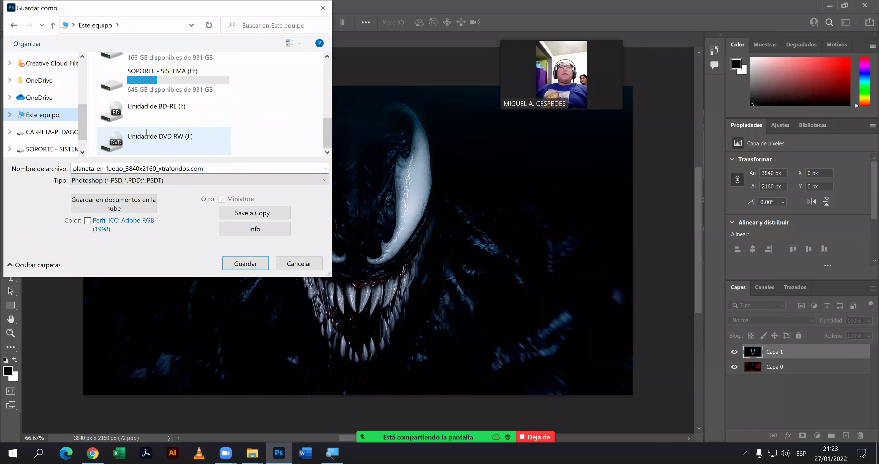
scroll(154, 94, up, 3)
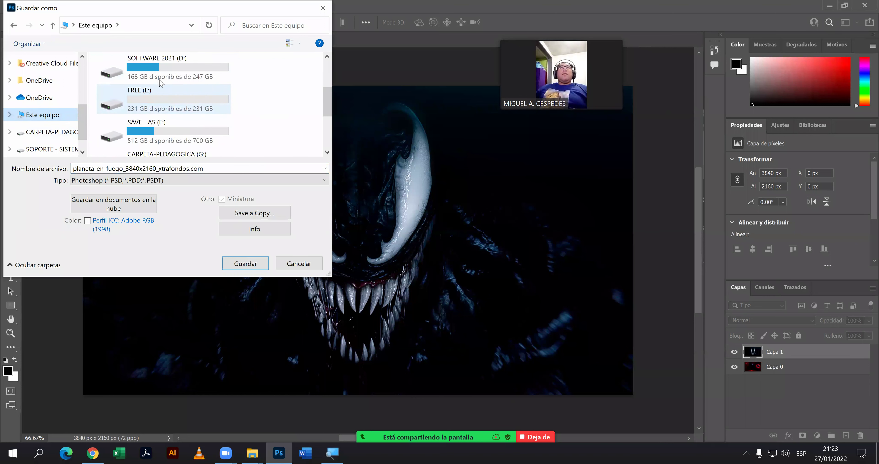
scroll(160, 85, up, 2)
scroll(159, 102, down, 1)
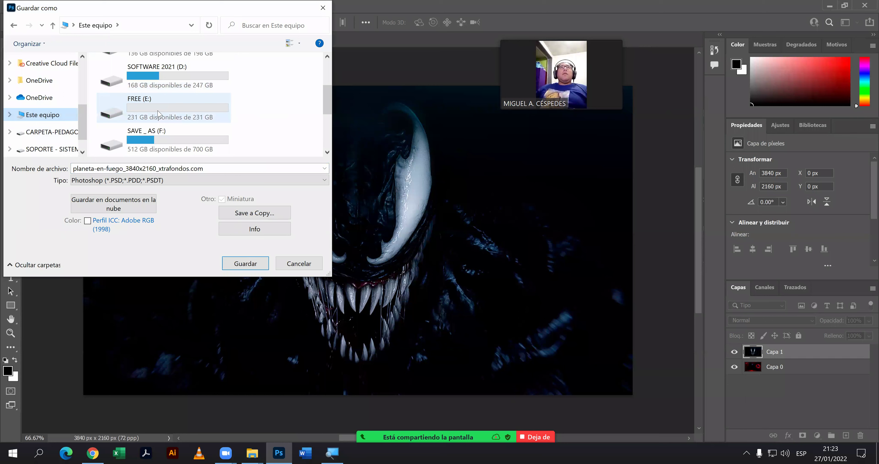
double_click(160, 138)
double_click(164, 100)
double_click(162, 80)
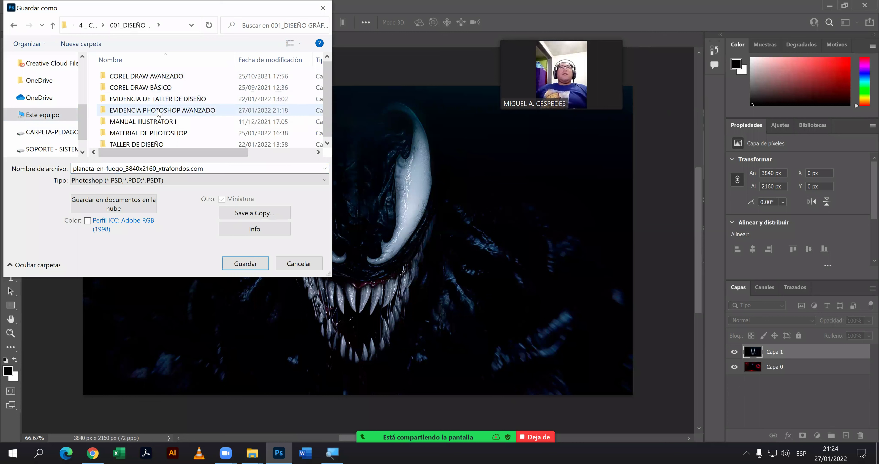
double_click(158, 113)
double_click(157, 90)
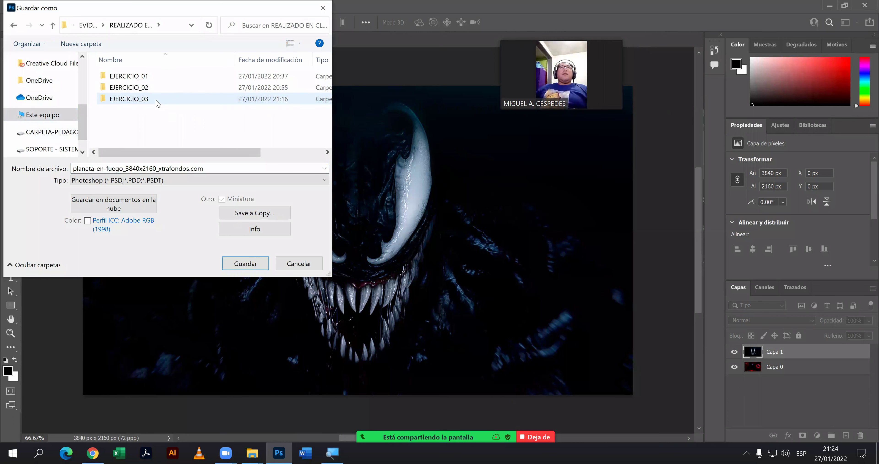
Create and open a new EJERCICIO_04 folder, then clear the old file name.
click(80, 44)
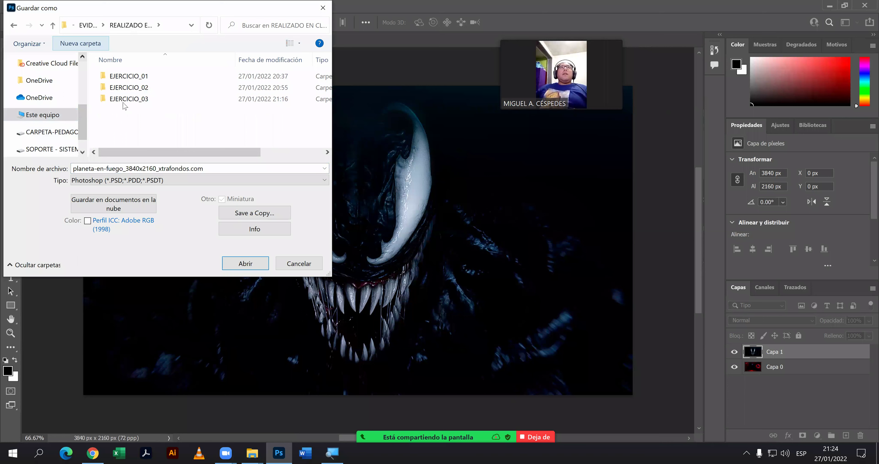
text(EJERCICIO_04)
key(Return)
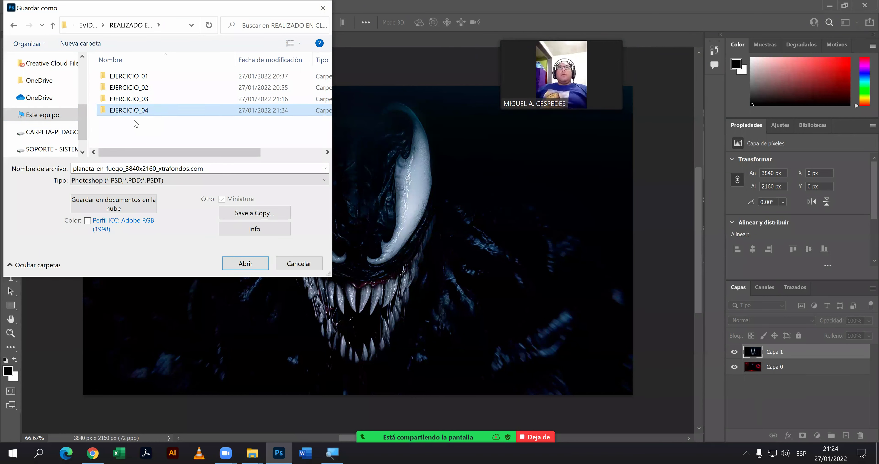
key(Return)
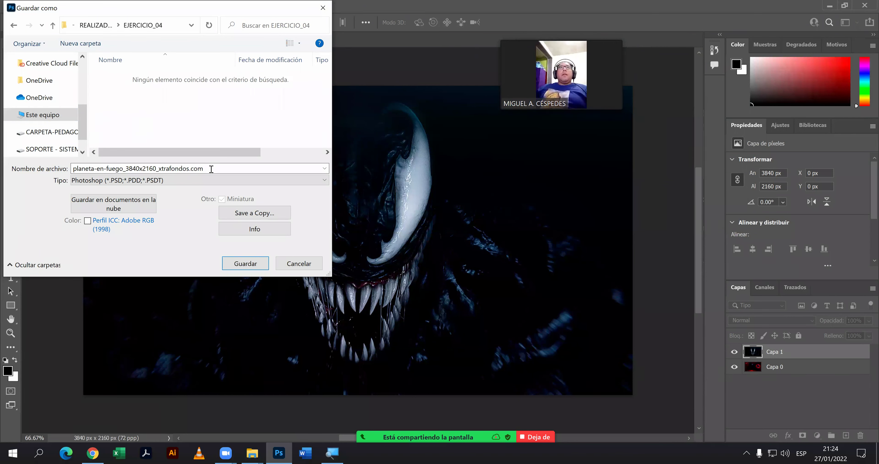
double_click(211, 169)
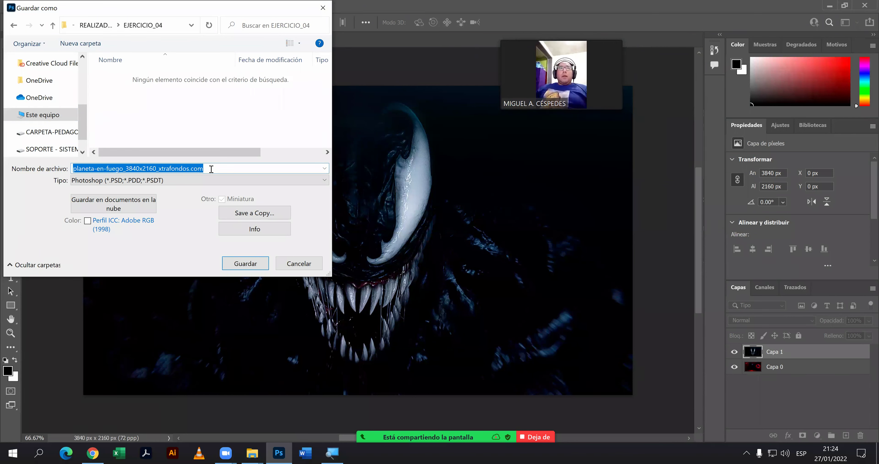
key(BackSpace)
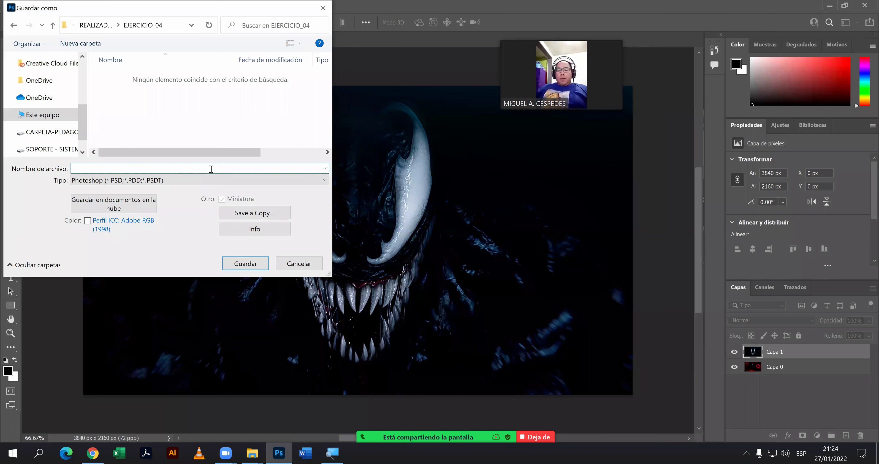
Remove CLASE 2, MÁSCARA DE RECORTE Y PINCEL and FOTOMONTAJE entries from Word's taskbar recents.
right_click(305, 453)
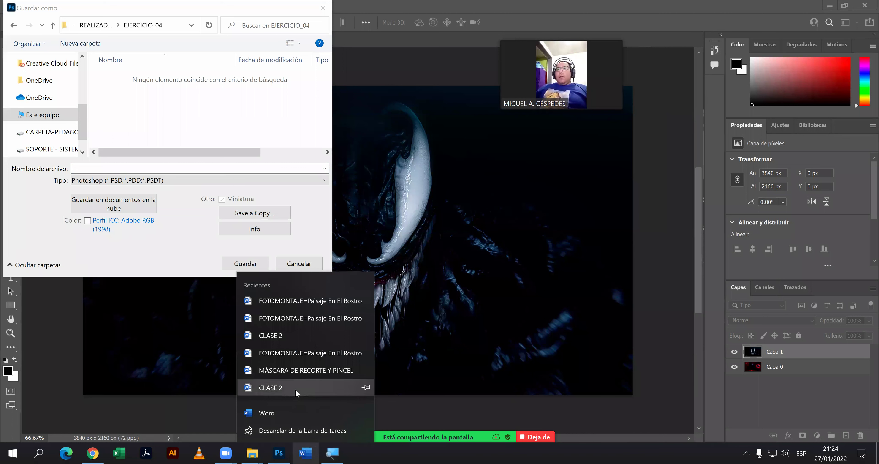
right_click(294, 388)
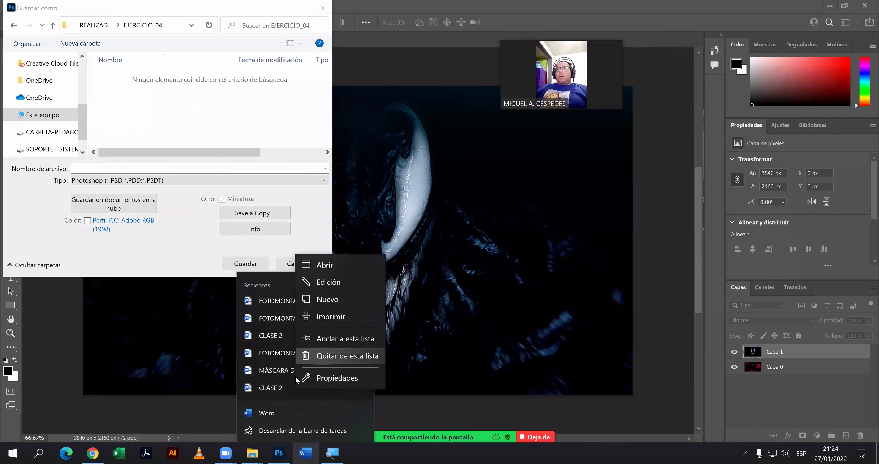
click(323, 356)
right_click(294, 376)
click(323, 346)
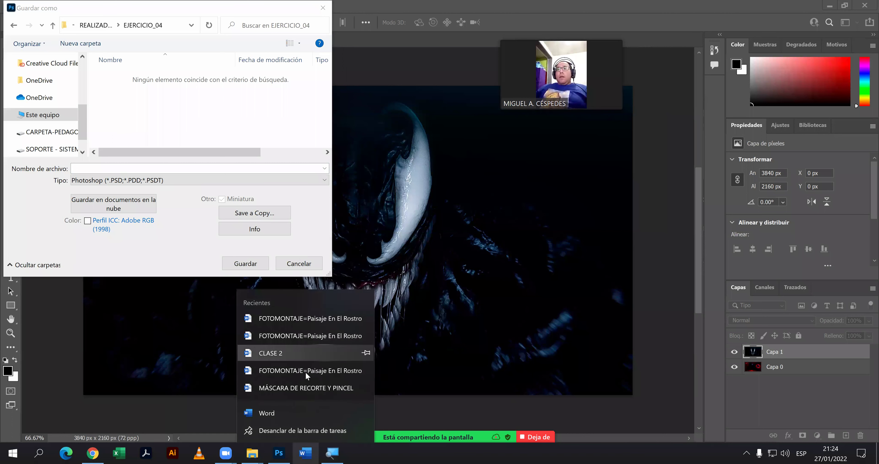
right_click(325, 351)
click(306, 378)
right_click(306, 378)
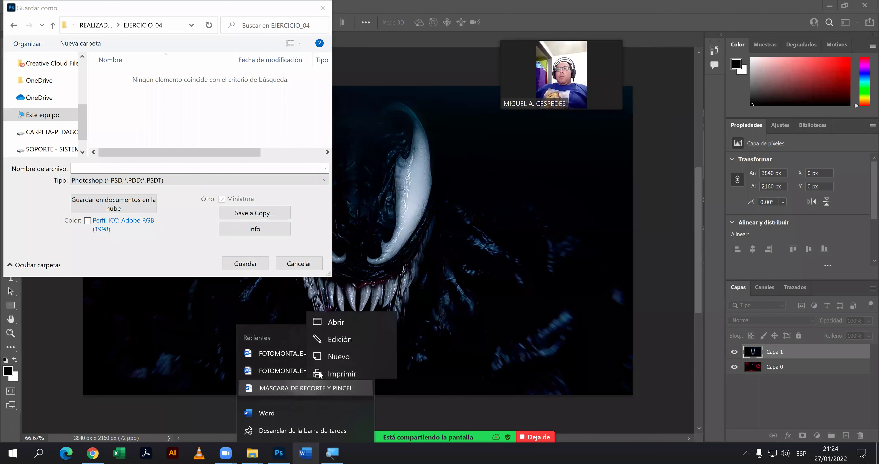
click(331, 348)
right_click(311, 383)
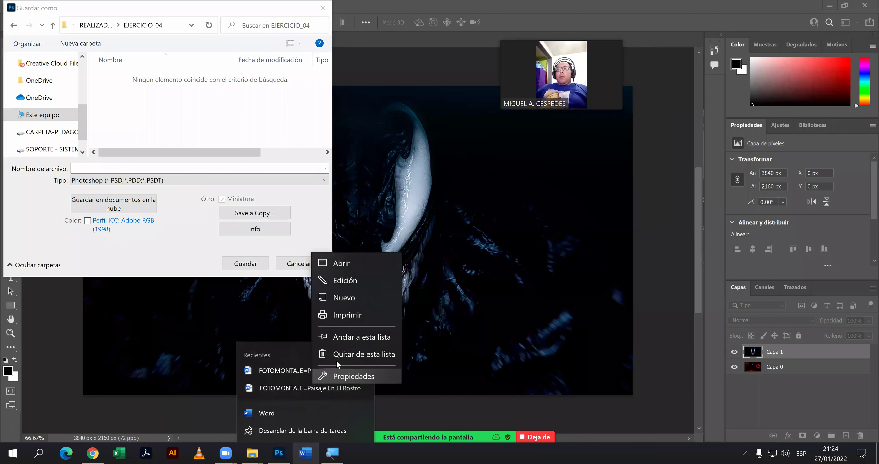
click(338, 353)
right_click(306, 389)
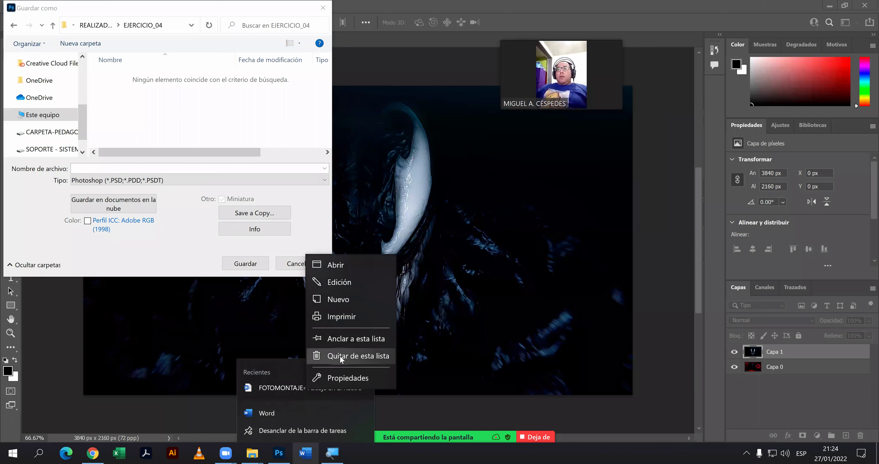
Remove the last Word recent item, then save as FOTO MONTAJE.psd keeping maximum compatibility.
click(340, 356)
click(137, 167)
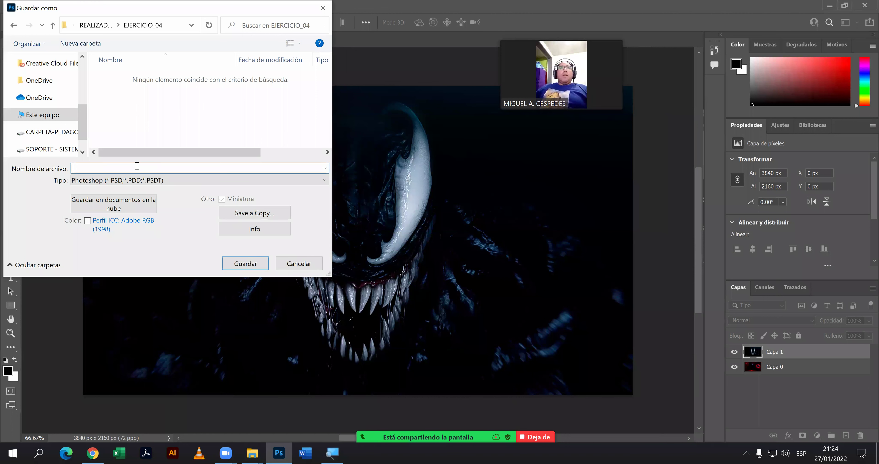
text(FOT)
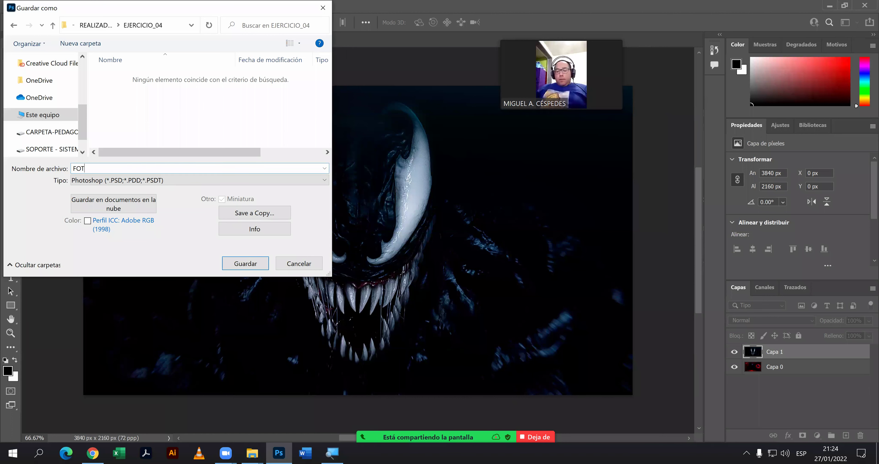
text(O MONTAJE)
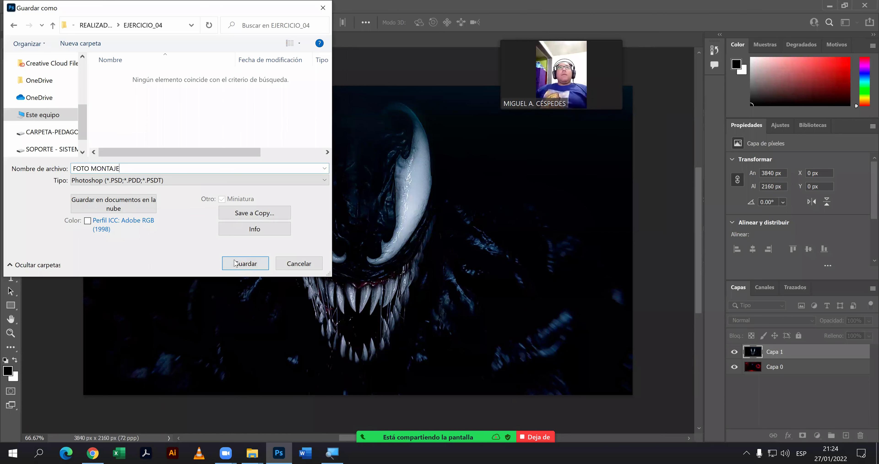
click(235, 263)
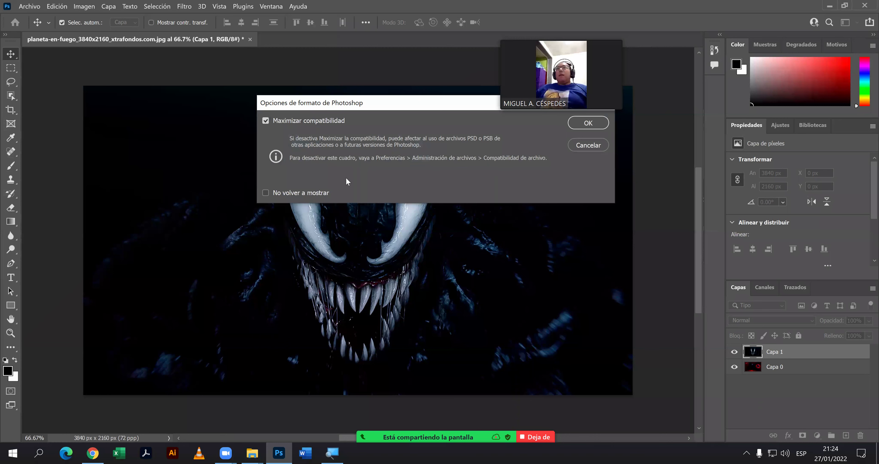
click(304, 193)
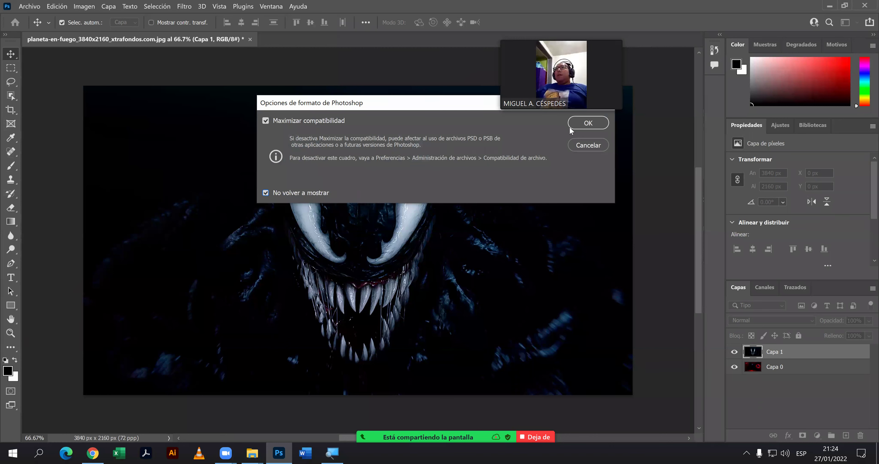
click(587, 124)
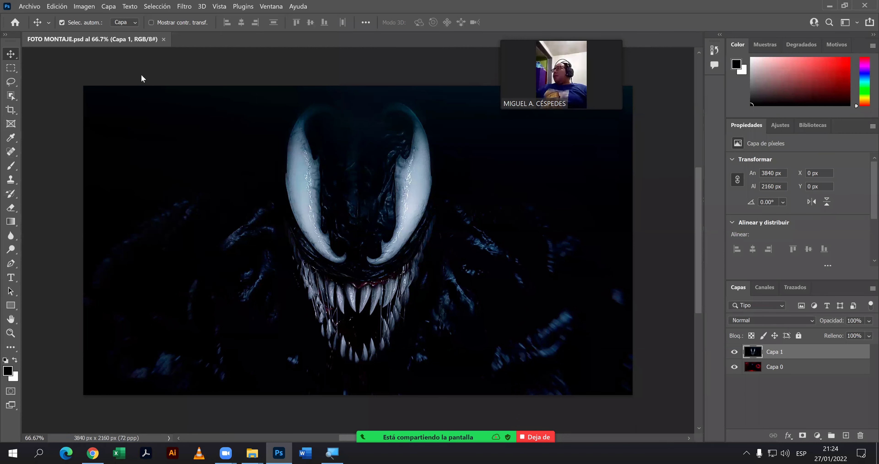
Try out the Lasso, Brush, Eyedropper, Crop and Quick Selection tools.
click(15, 82)
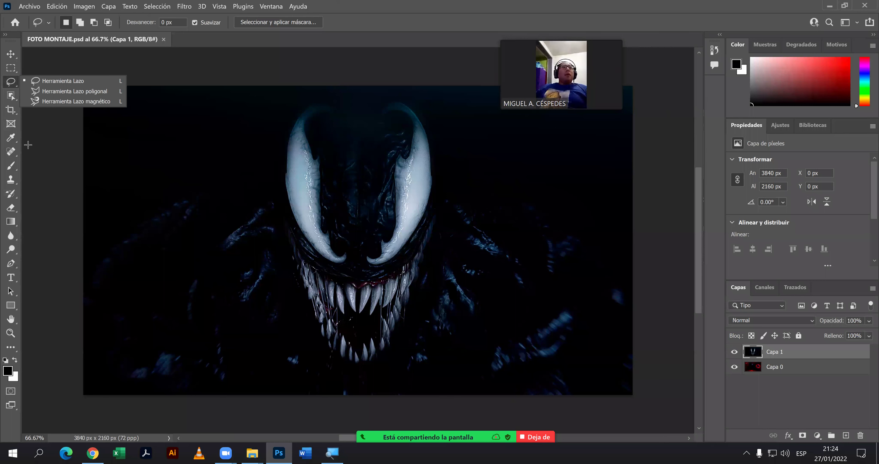
click(16, 166)
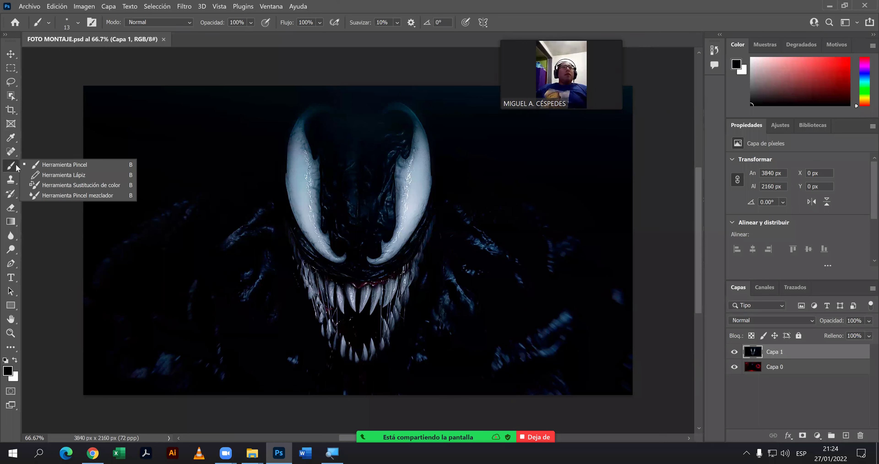
click(14, 139)
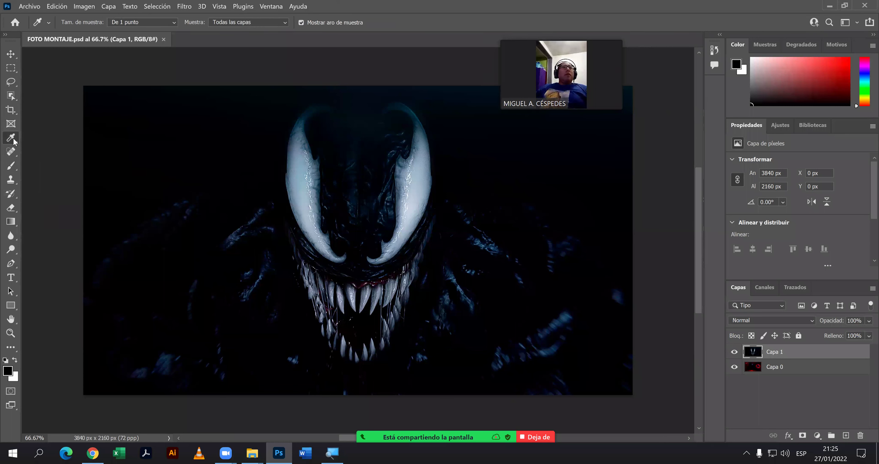
click(11, 110)
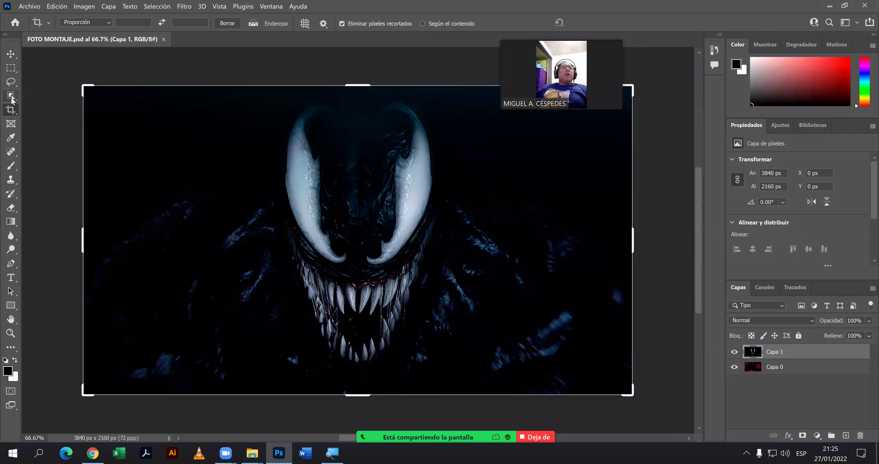
click(11, 98)
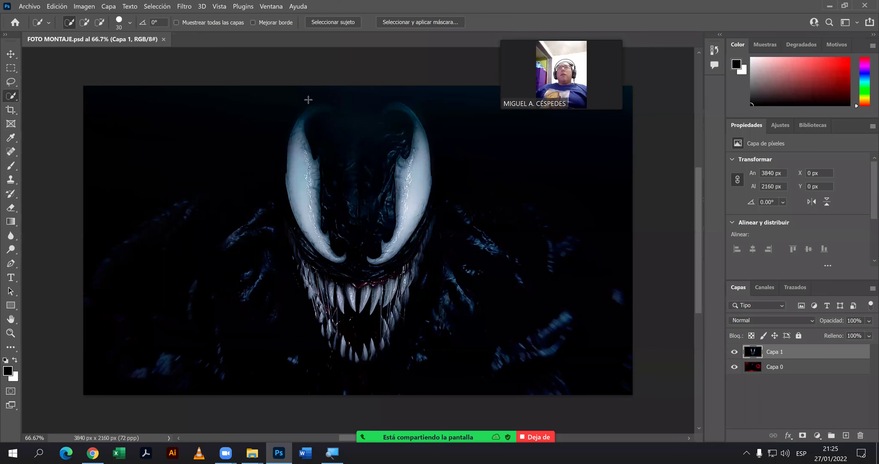
Paint a quick selection over the dark background, then clear it with Ctrl+D.
mouse_move(310, 100)
mouse_down()
mouse_move(276, 127)
mouse_move(287, 252)
mouse_move(330, 306)
mouse_move(416, 256)
mouse_move(418, 145)
mouse_move(443, 227)
mouse_up()
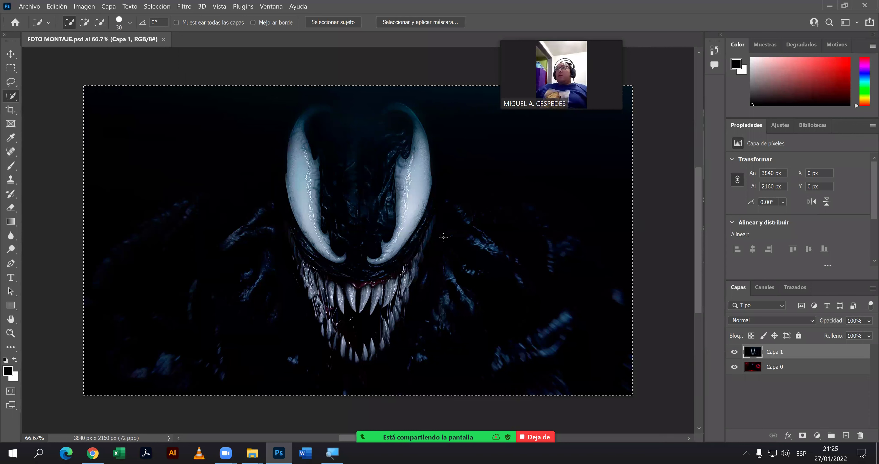
click(437, 234)
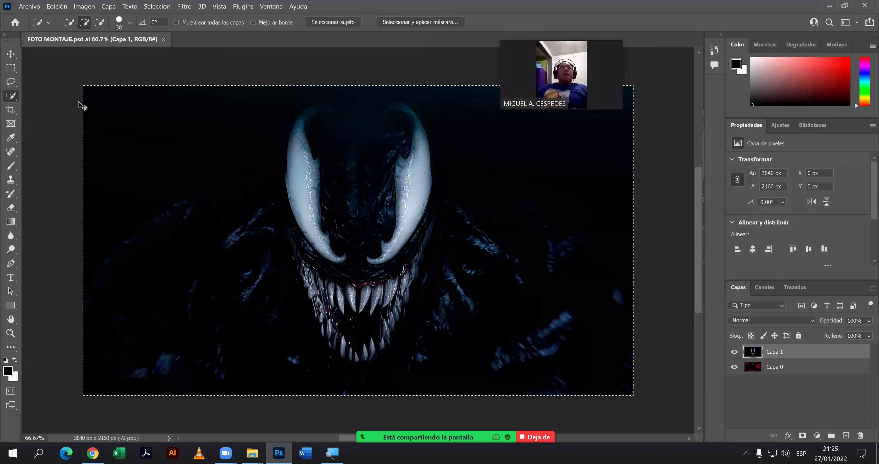
key(ctrl+d)
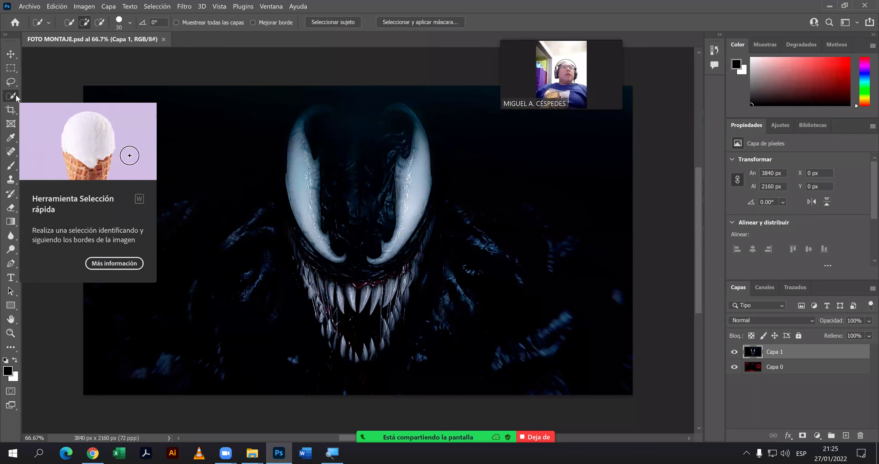
click(11, 68)
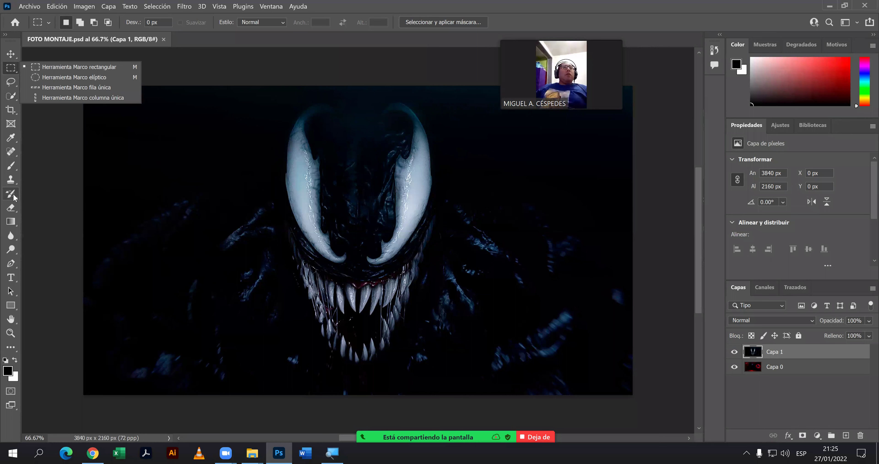
click(11, 263)
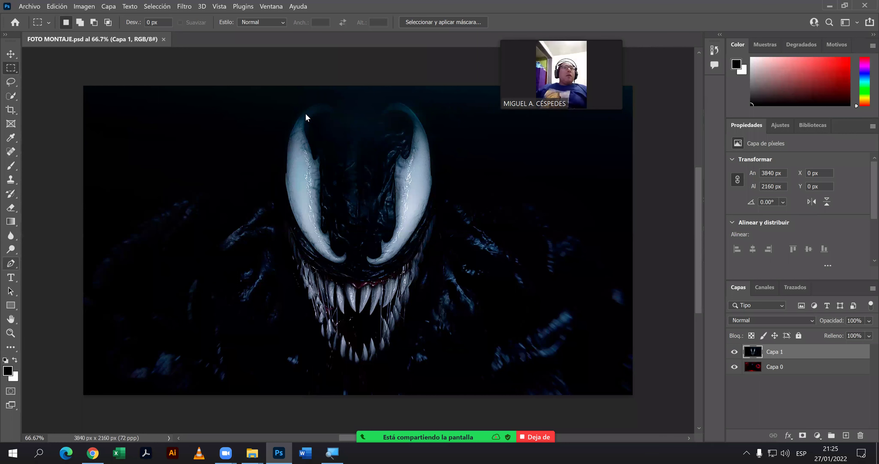
Trace a closed pen path around the Venom head and apply it as Capa 1's vector mask.
click(287, 97)
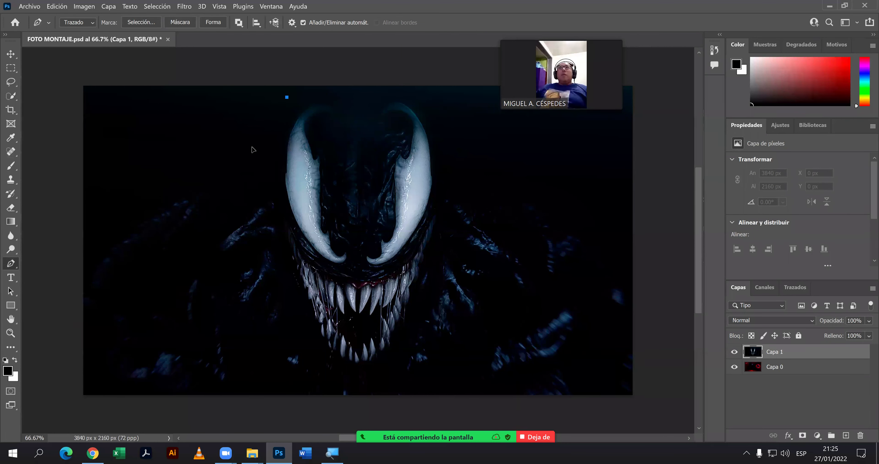
drag(252, 141, 252, 170)
drag(273, 260, 277, 276)
click(299, 341)
drag(350, 375, 365, 374)
drag(410, 343, 413, 316)
drag(442, 248, 444, 241)
drag(453, 151, 451, 147)
click(419, 98)
drag(361, 93, 356, 95)
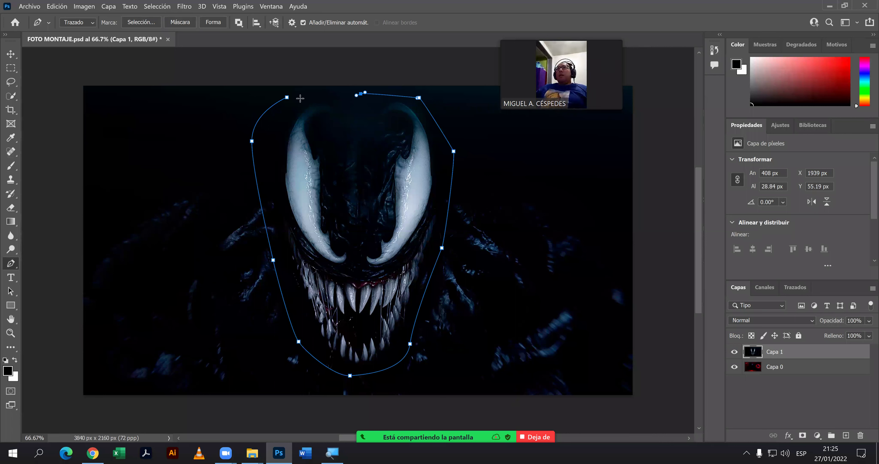
click(287, 97)
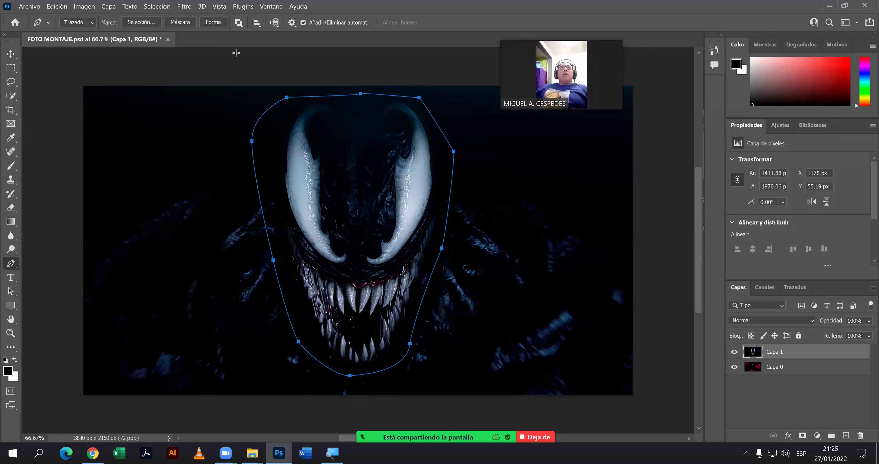
click(178, 22)
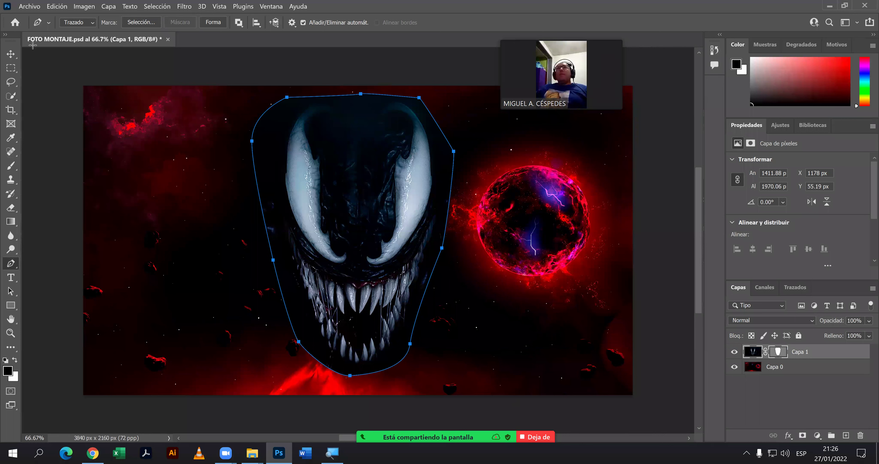
Duplicate Capa 1 as Capa 1 copia and delete the copy's vector mask.
click(11, 53)
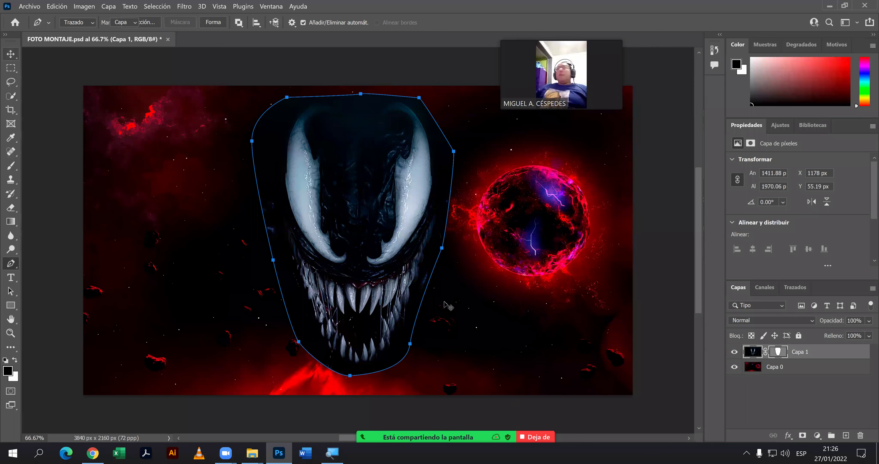
click(748, 352)
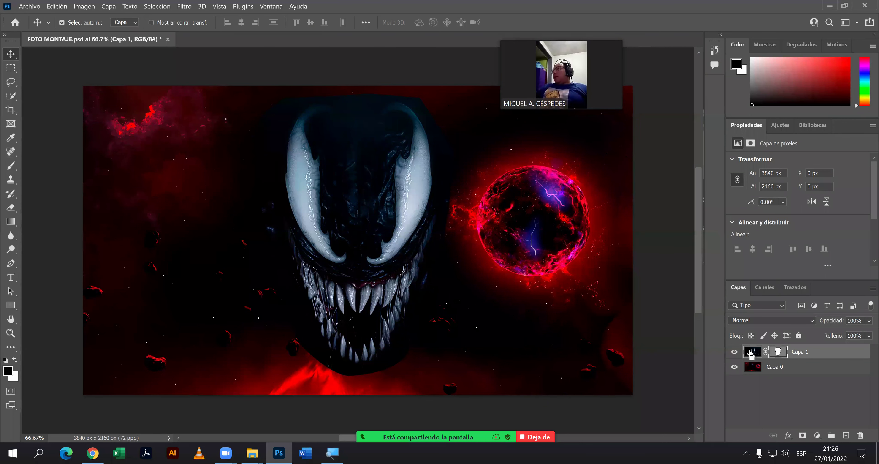
key(ctrl+j)
mouse_move(776, 351)
mouse_down()
mouse_move(860, 436)
mouse_move(844, 427)
mouse_up()
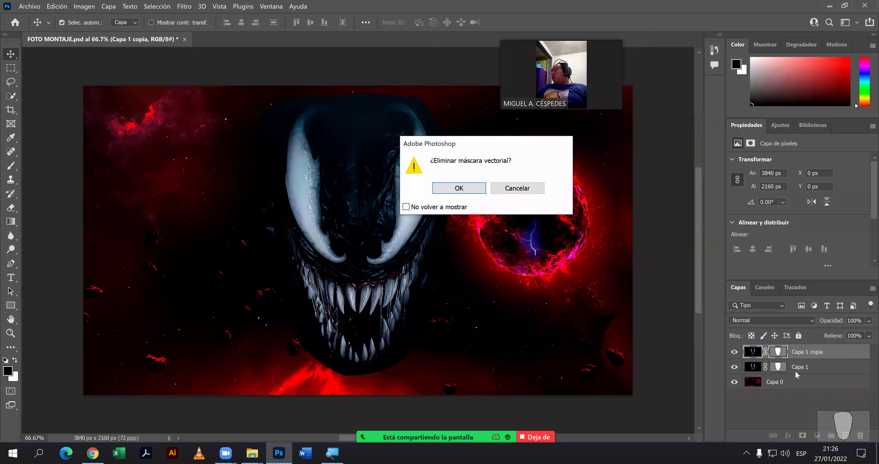
click(472, 189)
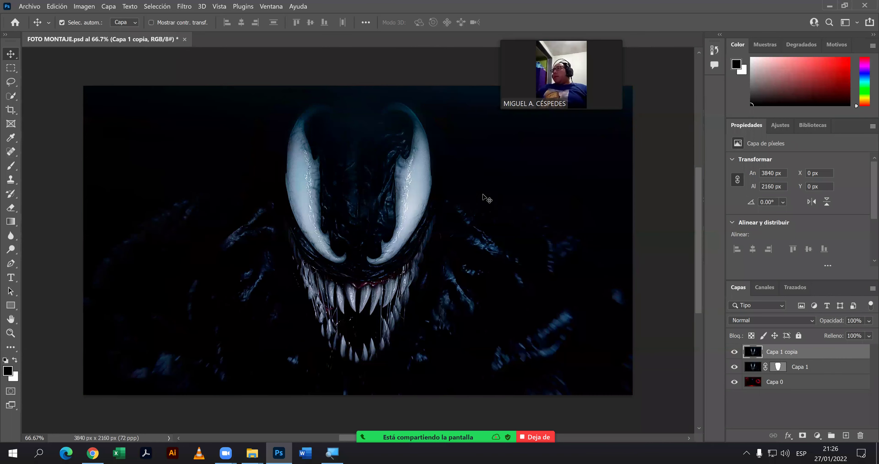
Move Capa 1 copia below Capa 0, then bring Capa 0 to the top.
drag(755, 356, 753, 371)
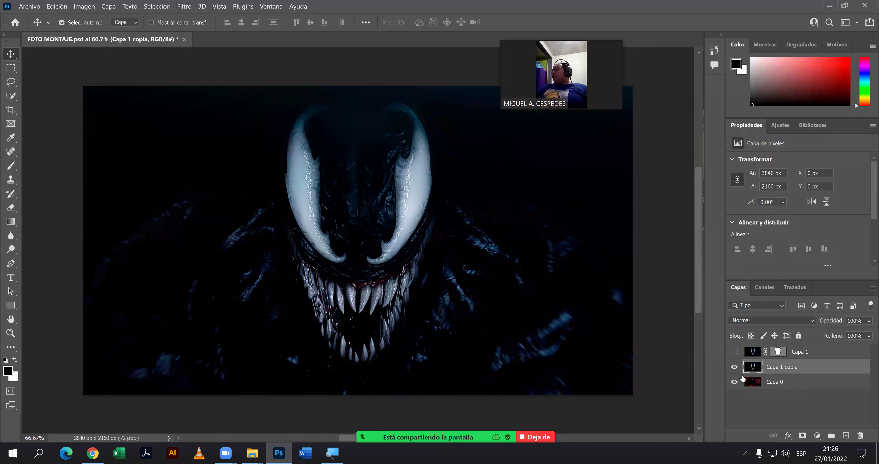
click(735, 367)
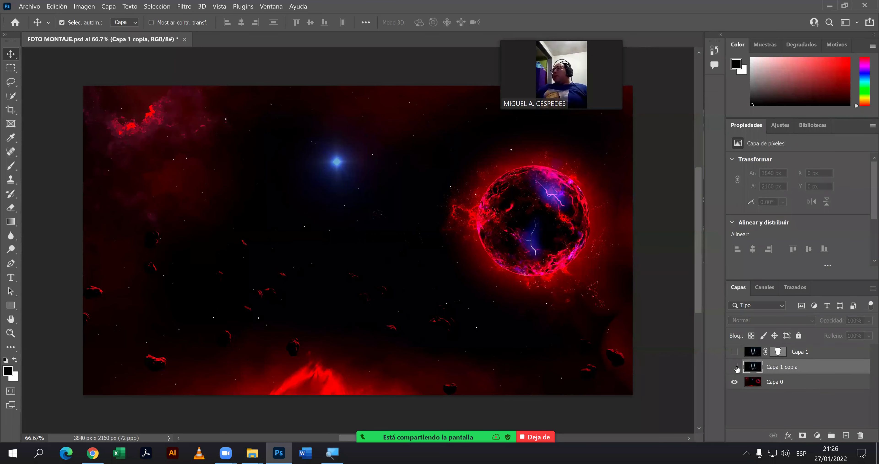
click(735, 367)
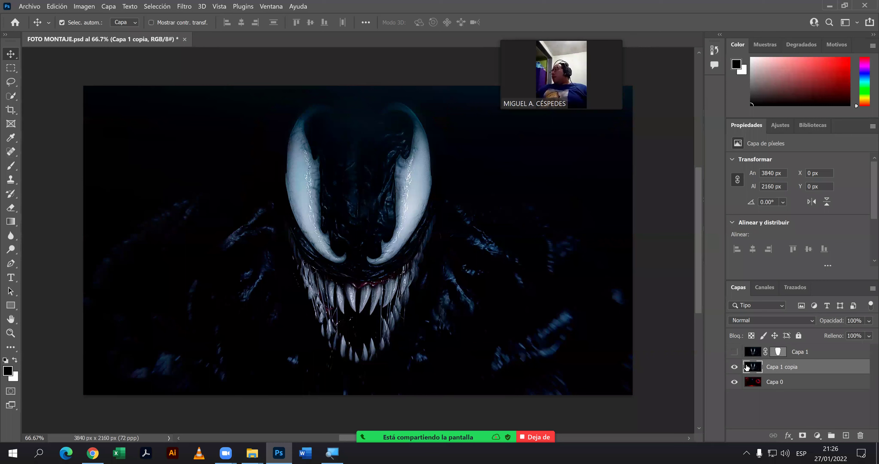
drag(752, 365, 746, 376)
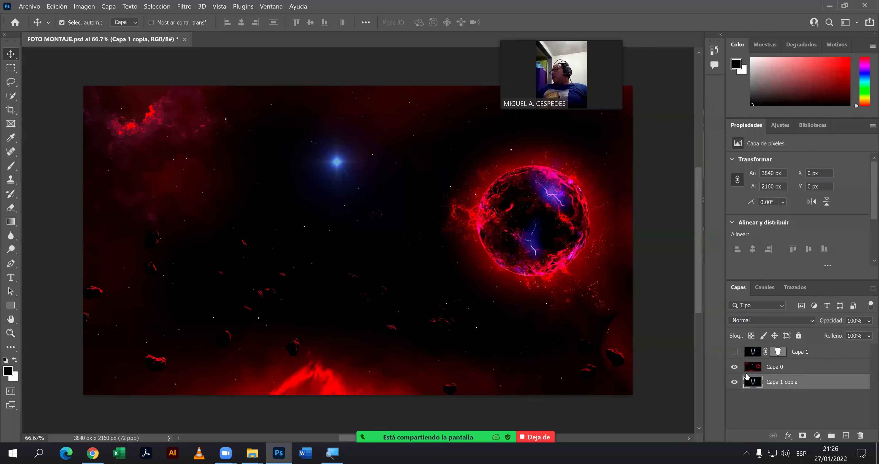
click(734, 353)
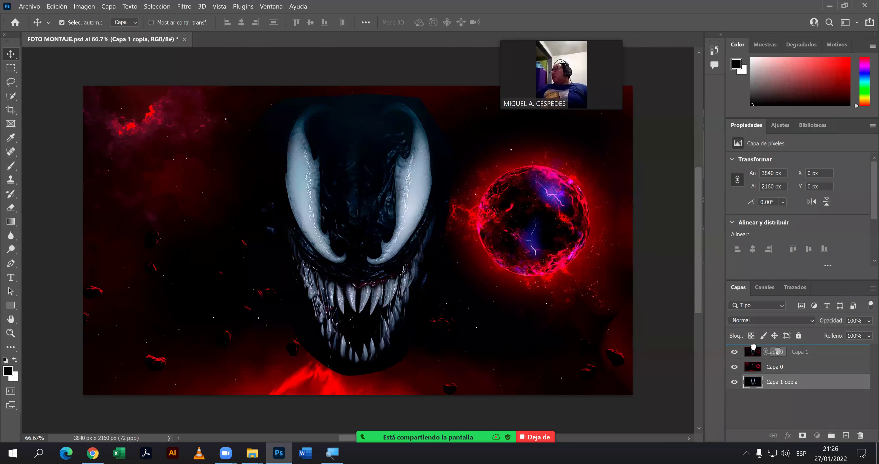
drag(752, 351, 754, 353)
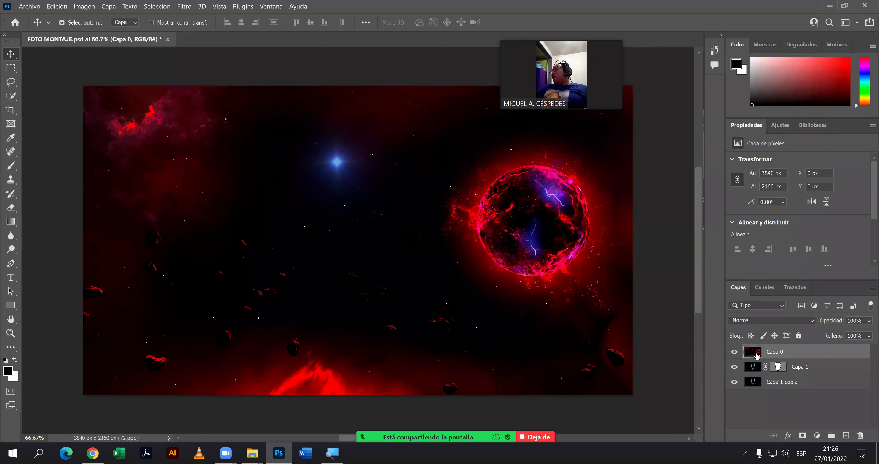
Clip Capa 0 to Capa 1 with Crear máscara de recorte and reshow Capa 1 copia.
click(734, 382)
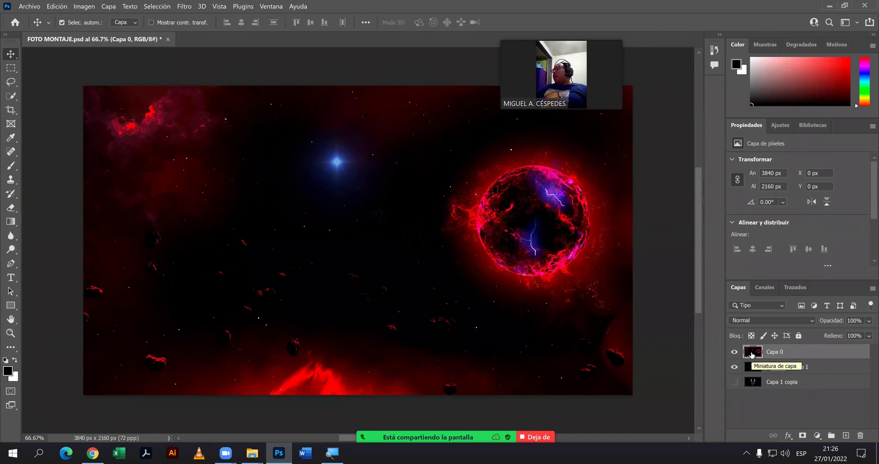
right_click(752, 354)
click(775, 358)
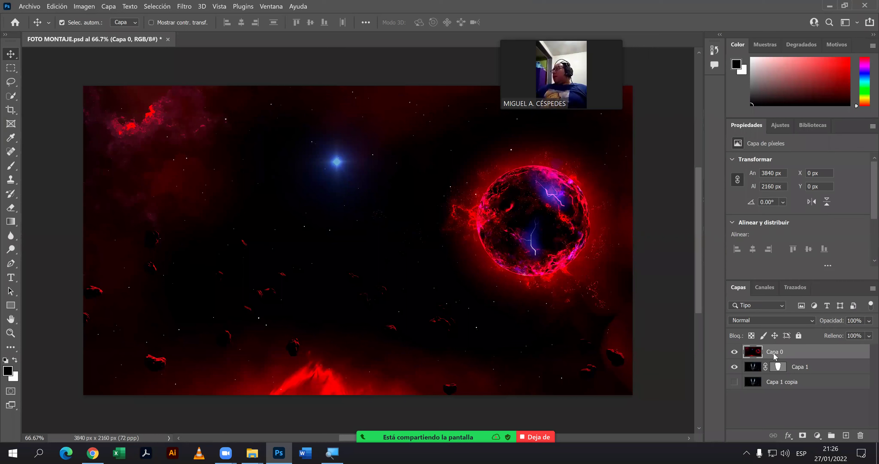
right_click(775, 357)
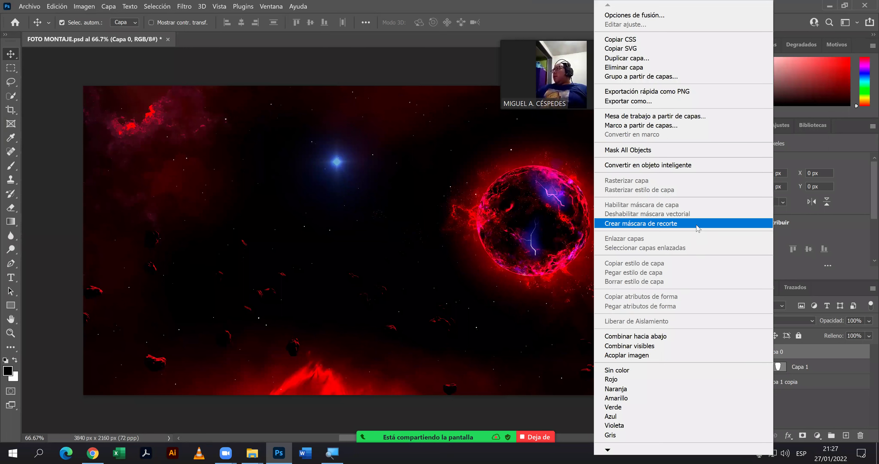
click(697, 225)
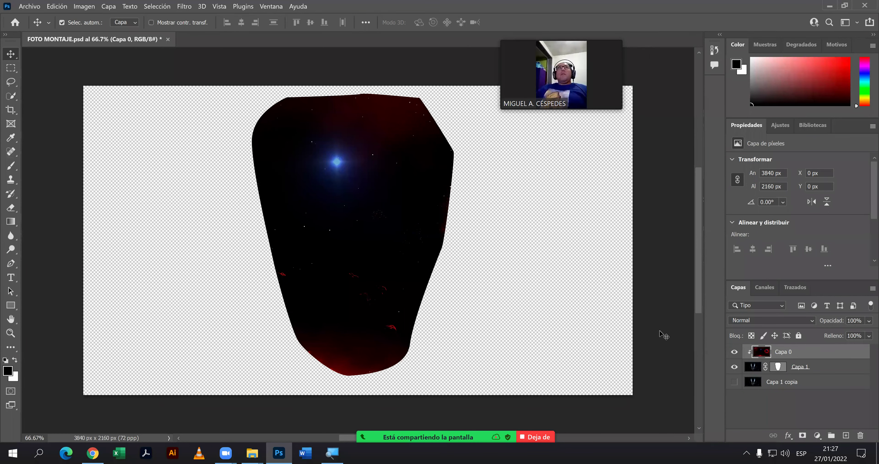
click(734, 382)
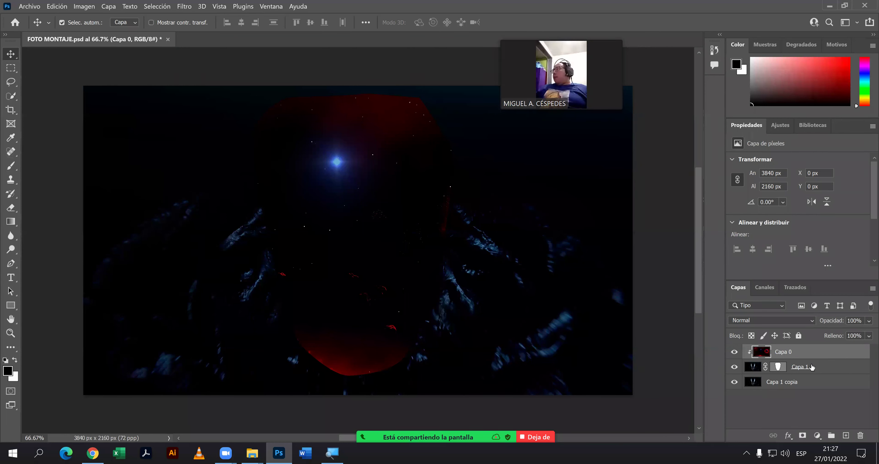
shift+click(798, 366)
Delete Capa 0 and Capa 1, duplicate Capa 1 copia, and hide the original.
drag(797, 366, 861, 435)
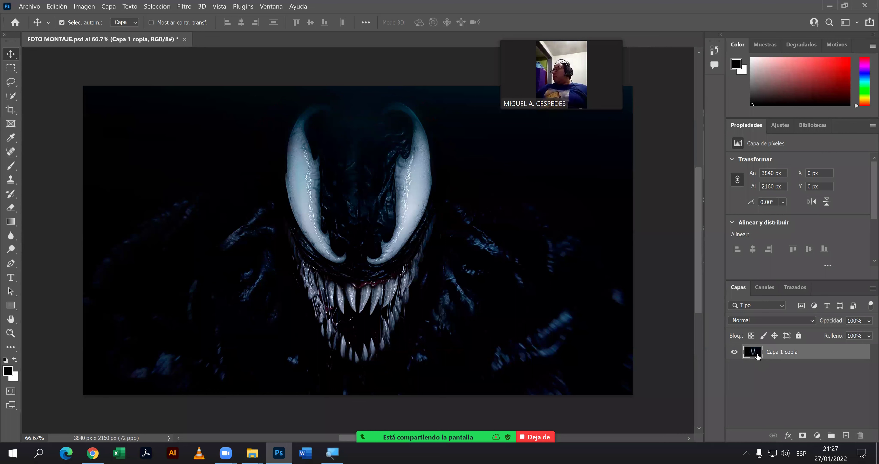
key(ctrl+j)
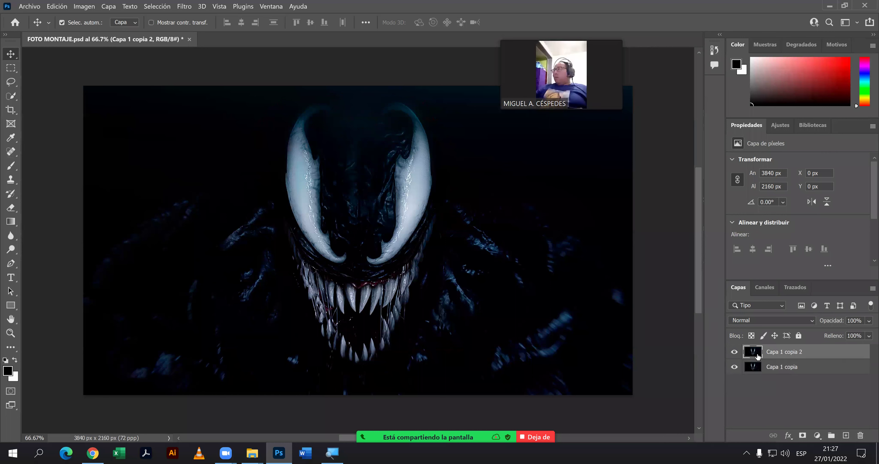
click(734, 368)
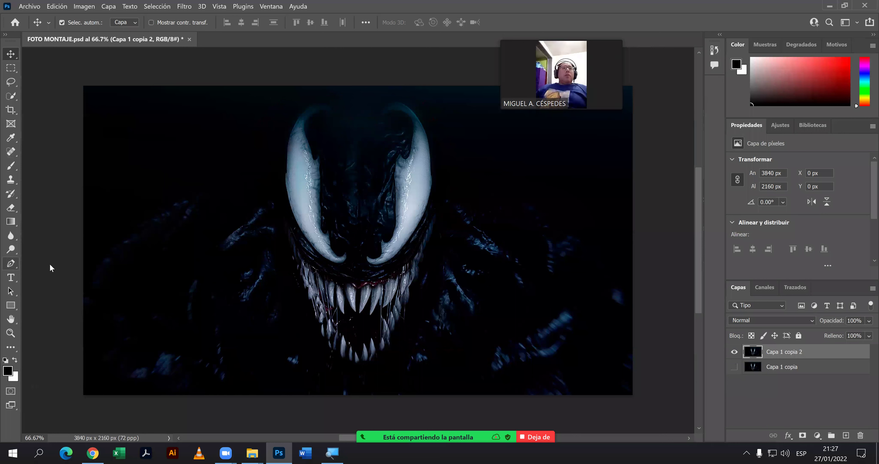
Trace a closed pen path around the Venom face on Capa 1 copia 2.
click(11, 263)
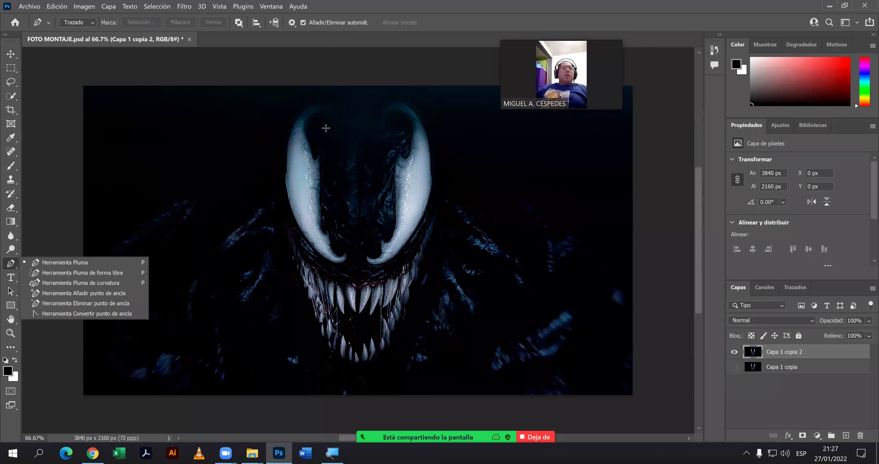
click(310, 101)
drag(272, 163, 271, 183)
drag(268, 225, 275, 259)
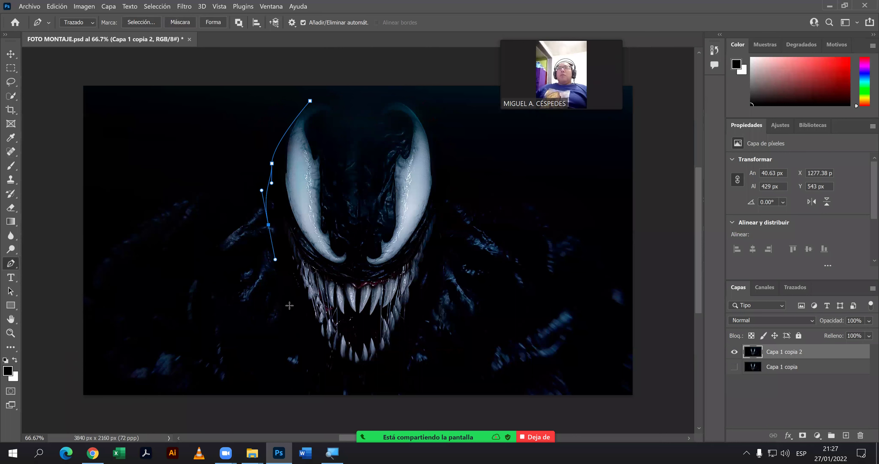
drag(294, 317, 351, 373)
drag(389, 354, 397, 341)
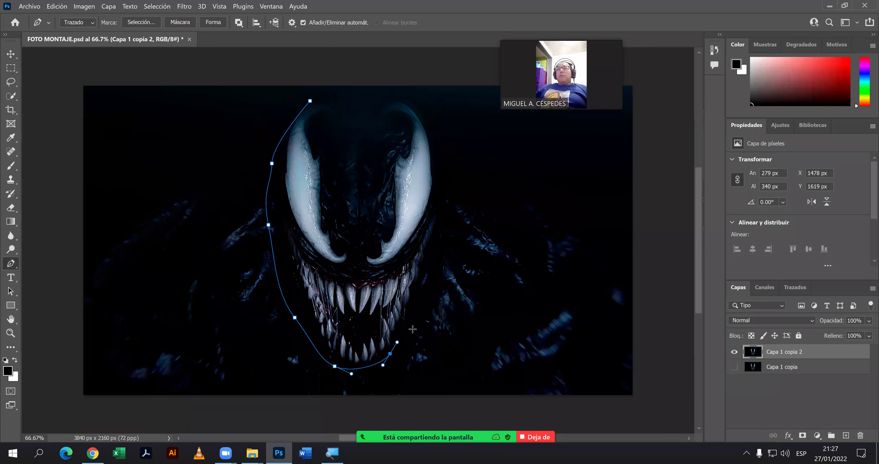
drag(428, 315, 434, 300)
drag(442, 260, 453, 177)
drag(449, 148, 439, 127)
drag(417, 99, 404, 90)
click(334, 91)
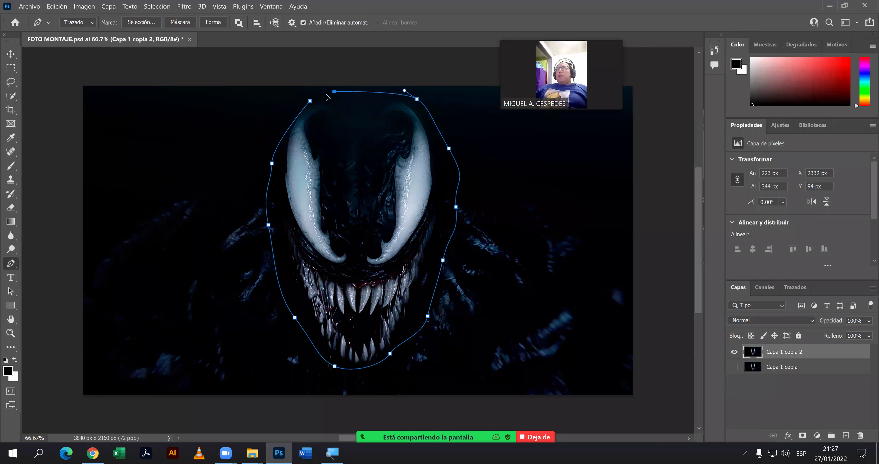
click(310, 100)
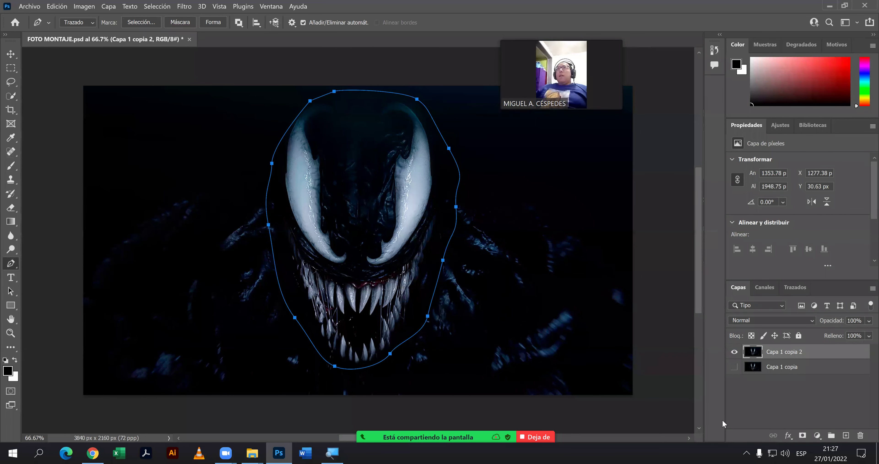
Swap Capa 1 copia 2's pixel mask for a vector mask from the face outline, then toggle its visibility to check.
click(801, 435)
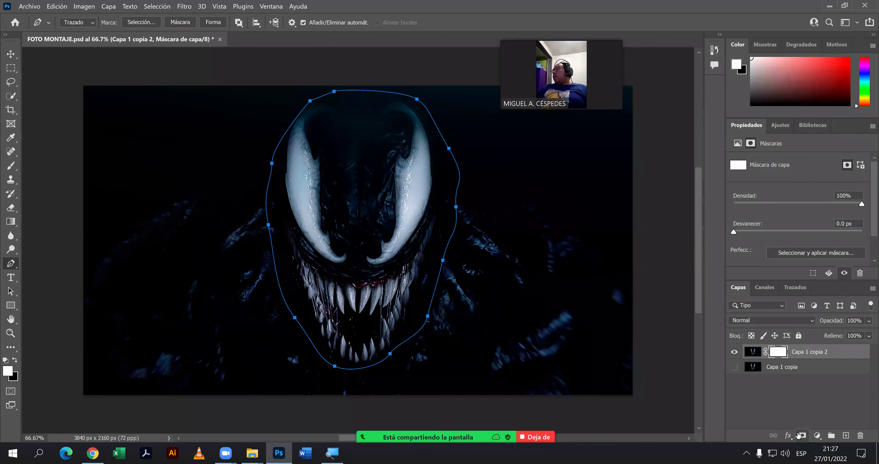
key(ctrl+z)
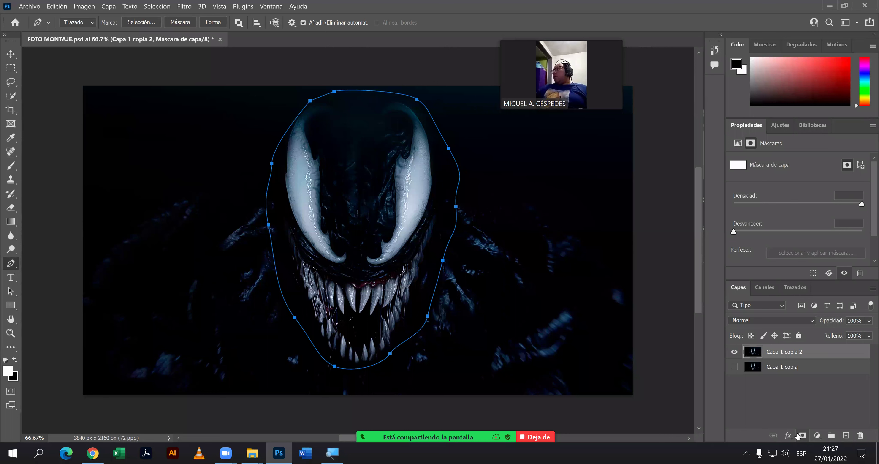
click(181, 23)
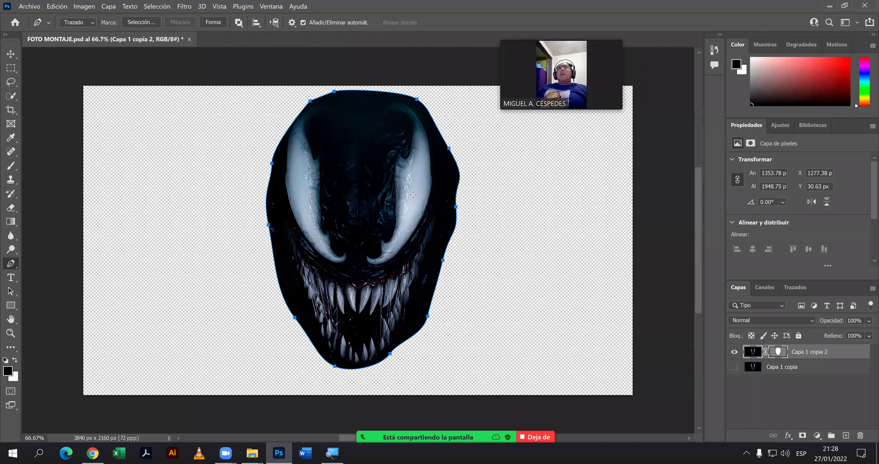
click(15, 55)
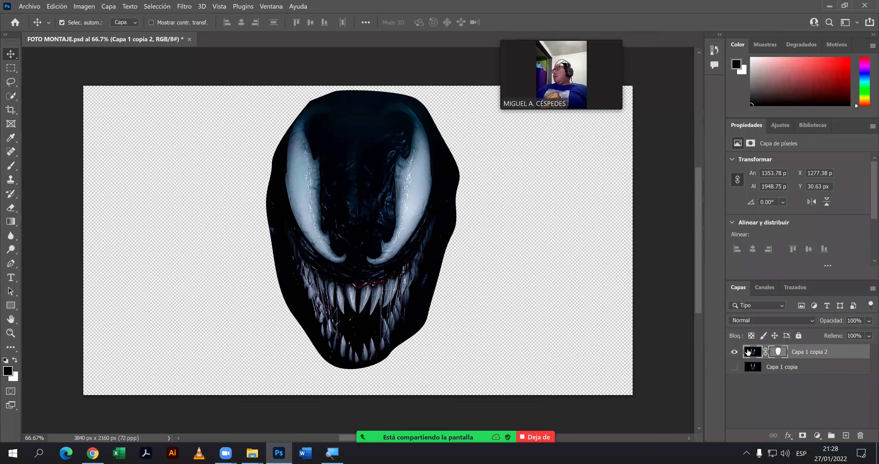
click(735, 352)
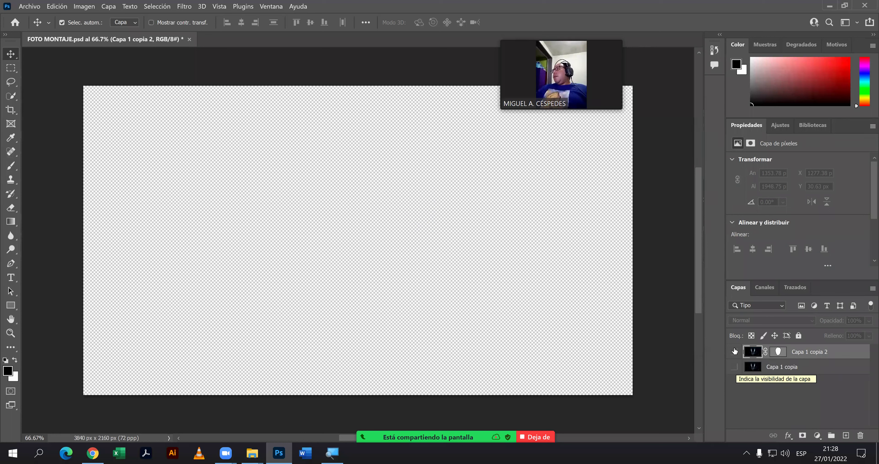
click(734, 352)
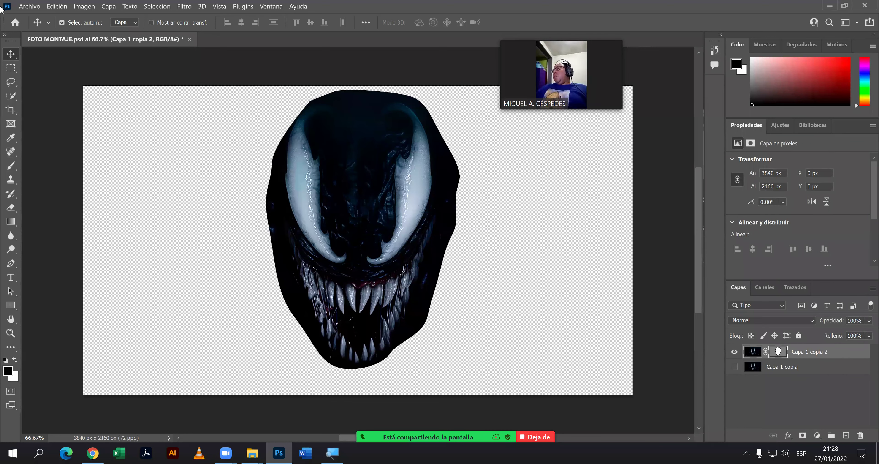
Place the planeta-en-fuego image from the MASCARA DE CAPA folder and commit it.
click(34, 7)
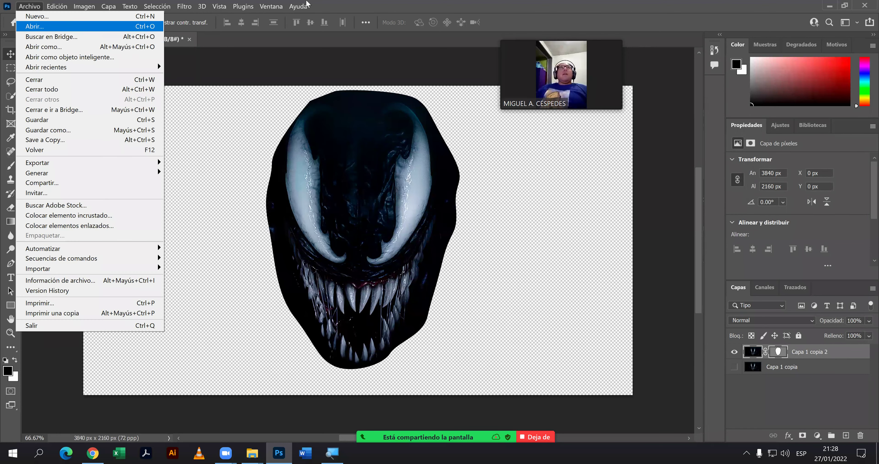
click(371, 72)
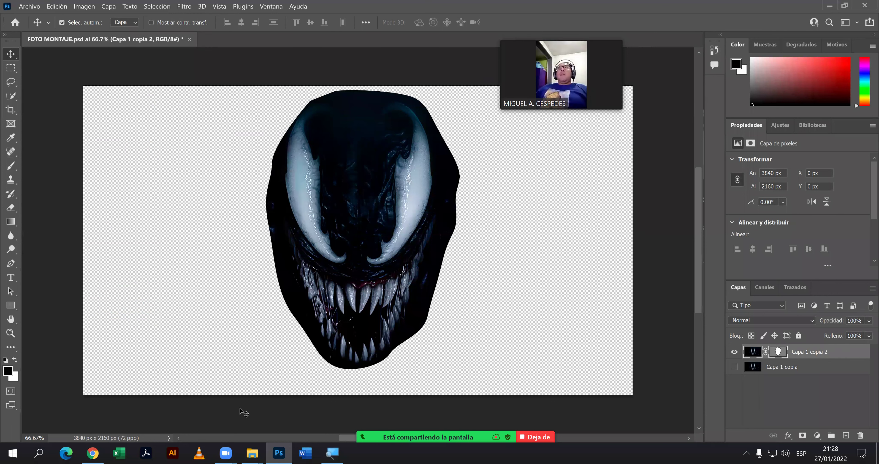
right_click(279, 453)
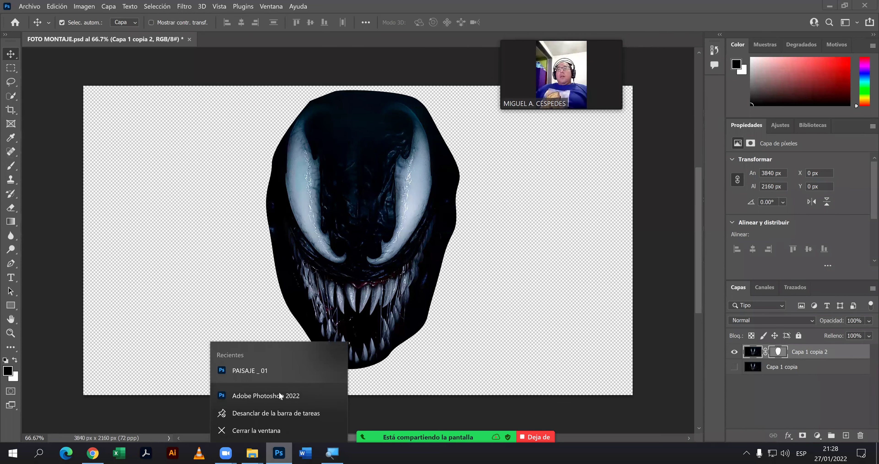
click(365, 11)
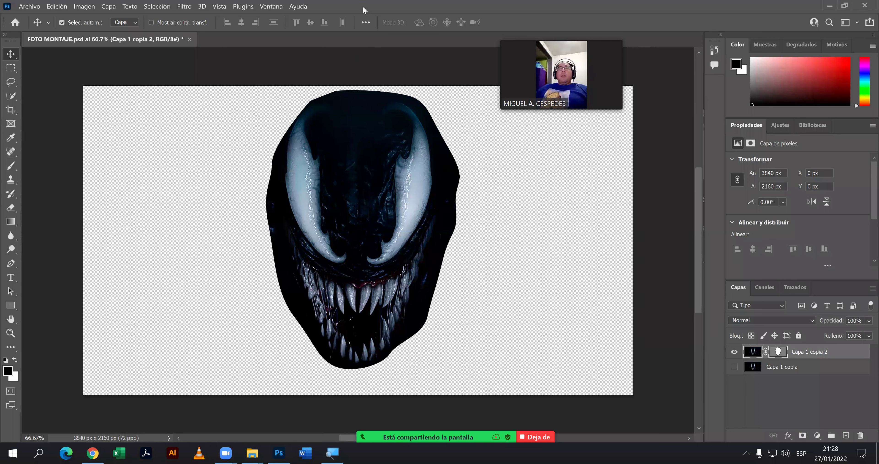
click(252, 453)
mouse_move(343, 403)
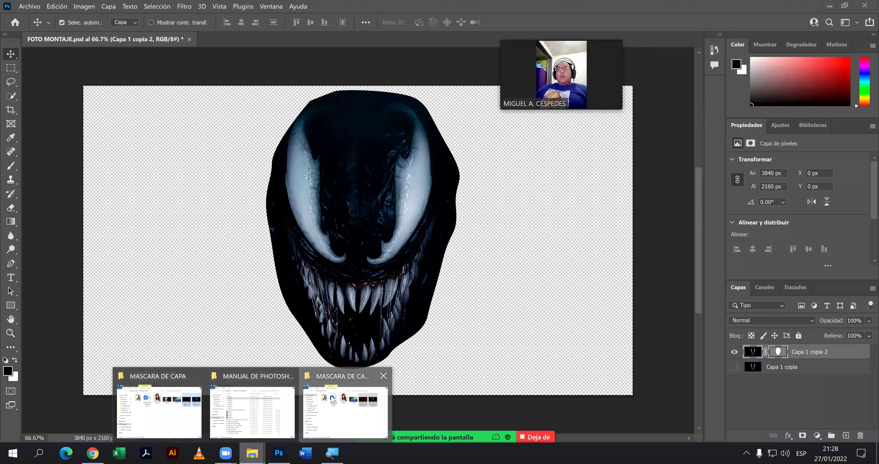
click(346, 410)
click(366, 102)
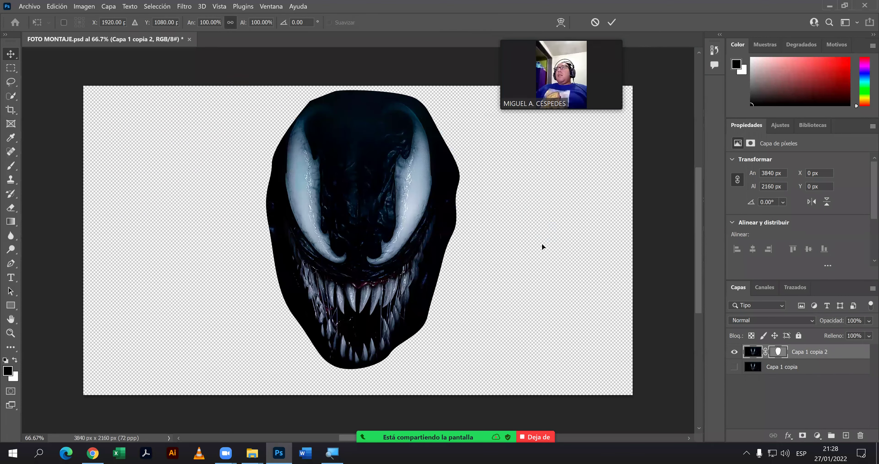
key(Return)
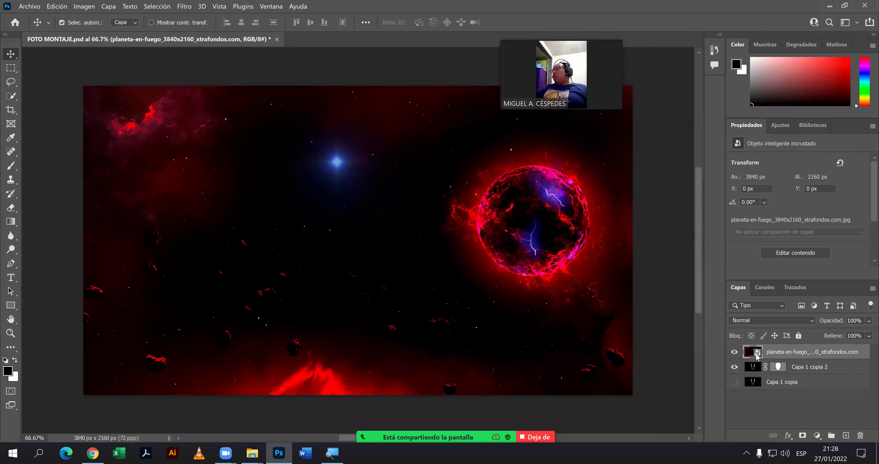
Rasterize the planet smart object layer into a pixel layer.
right_click(757, 355)
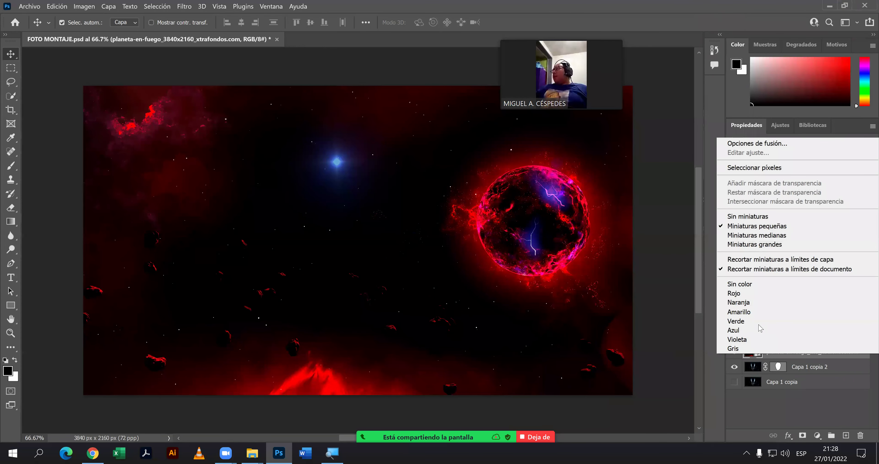
click(787, 356)
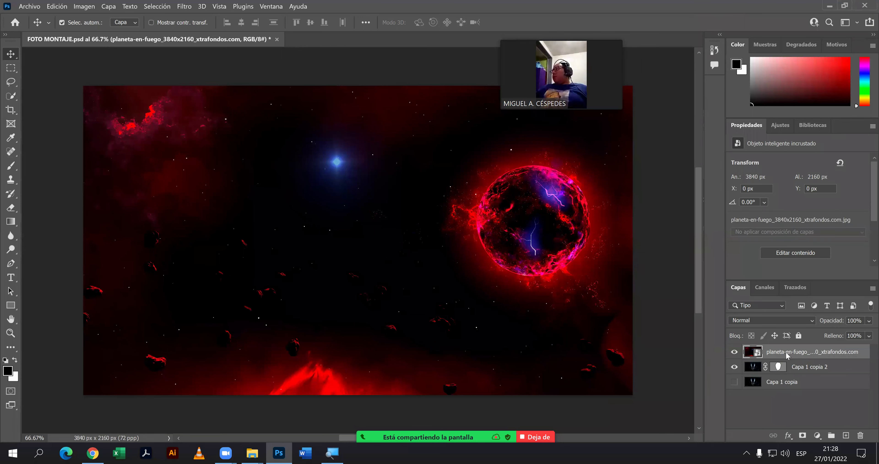
right_click(714, 273)
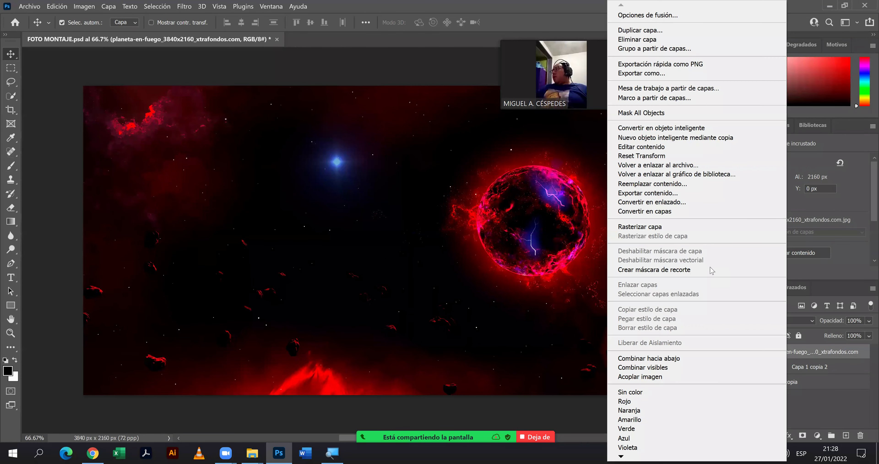
click(692, 228)
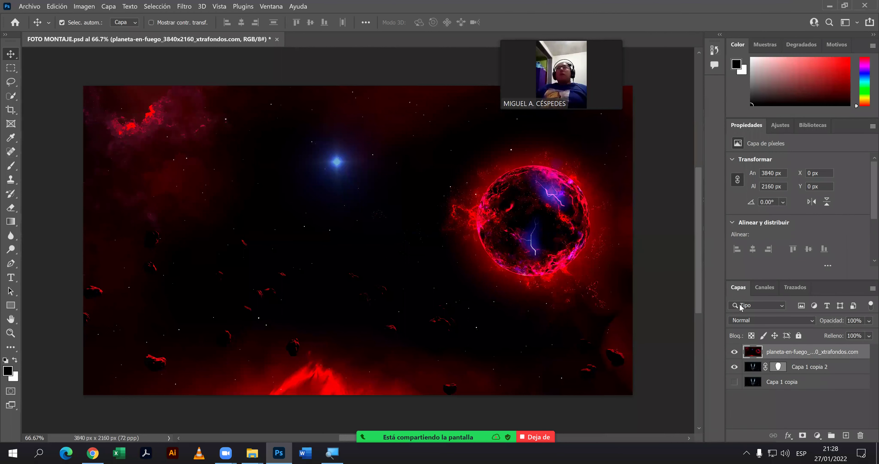
Rename the planet layer, try moving the Venom head layer above it, and undo.
double_click(786, 352)
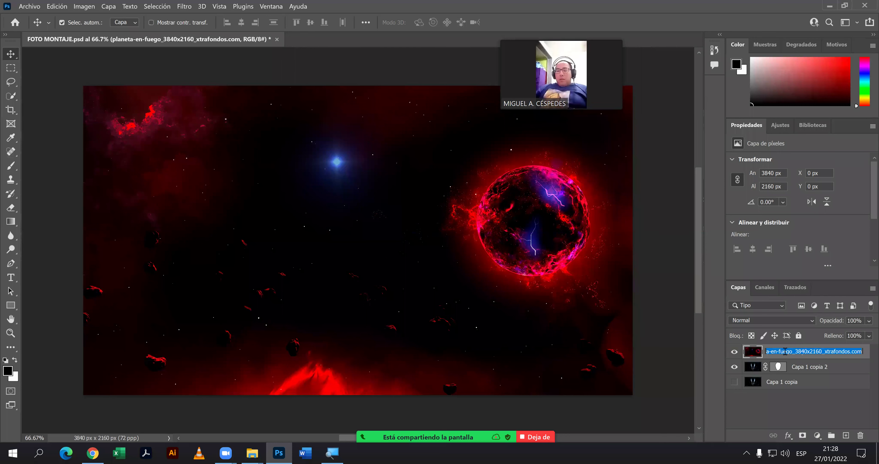
text(FONDO)
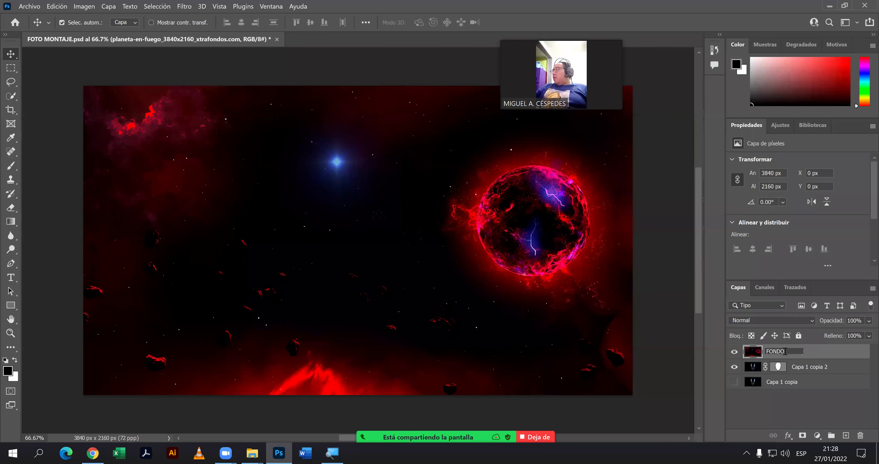
key(Return)
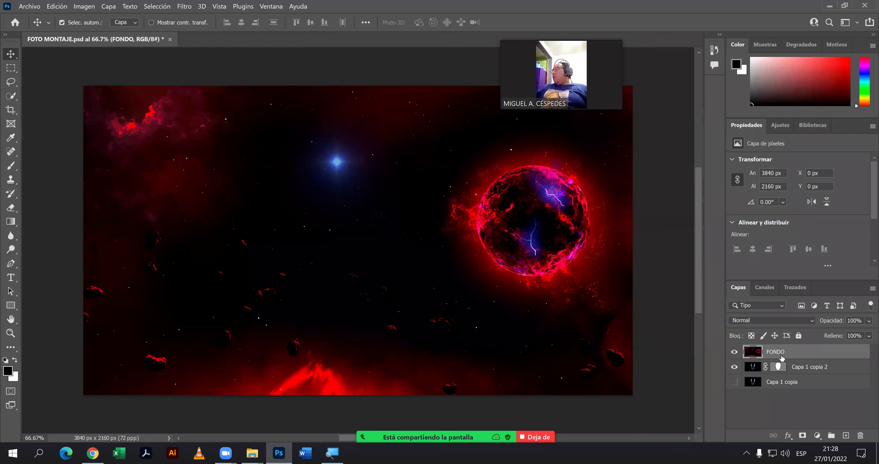
click(752, 366)
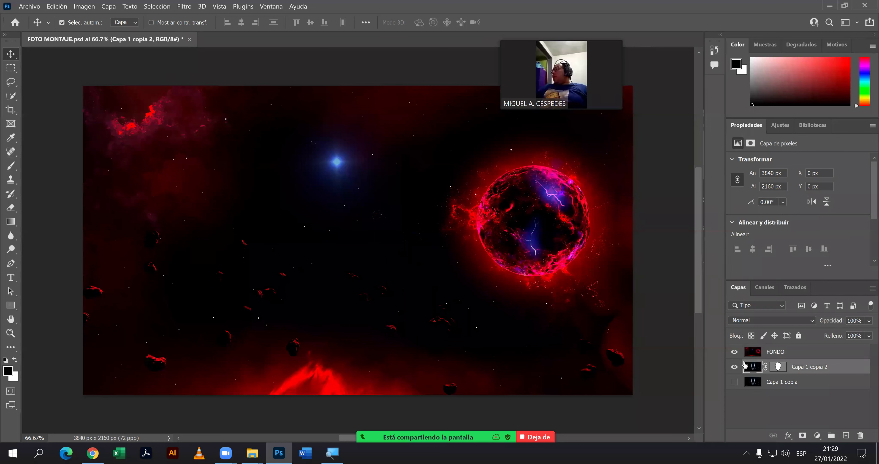
mouse_move(748, 366)
mouse_down()
mouse_move(753, 341)
mouse_move(754, 350)
mouse_up()
click(755, 355)
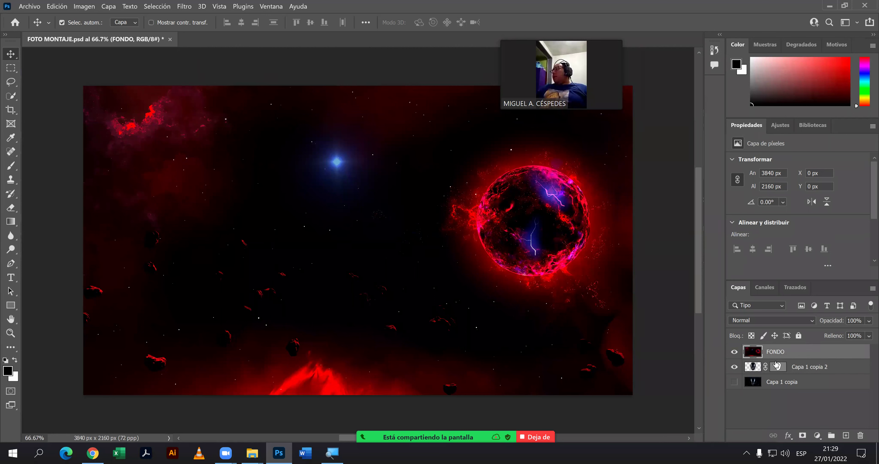
key(ctrl+z)
Rename the fire-planet layer to FONDO and toggle its visibility off and on.
click(754, 368)
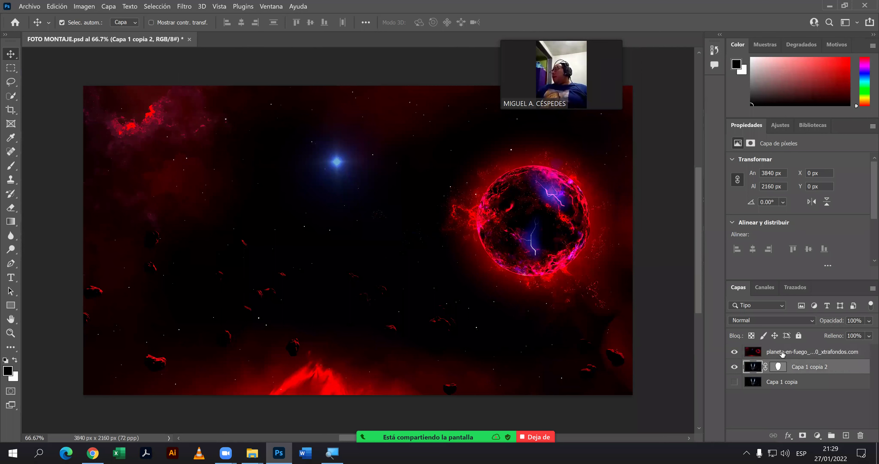
double_click(782, 352)
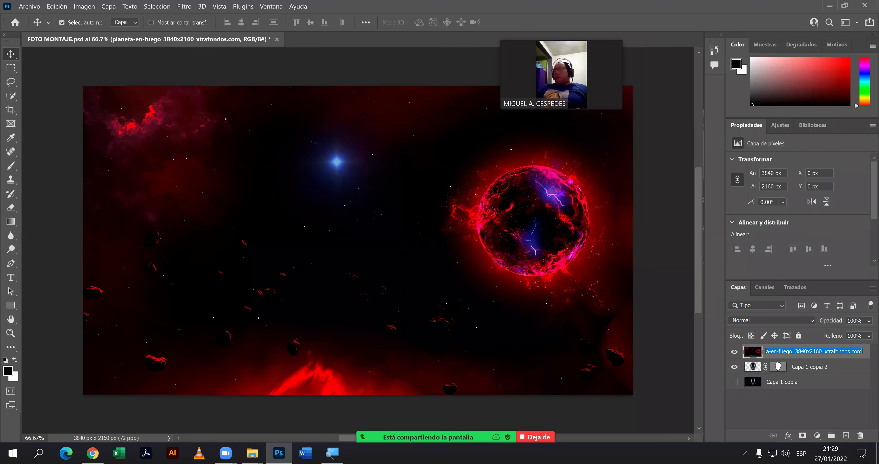
text(FONDO)
key(Return)
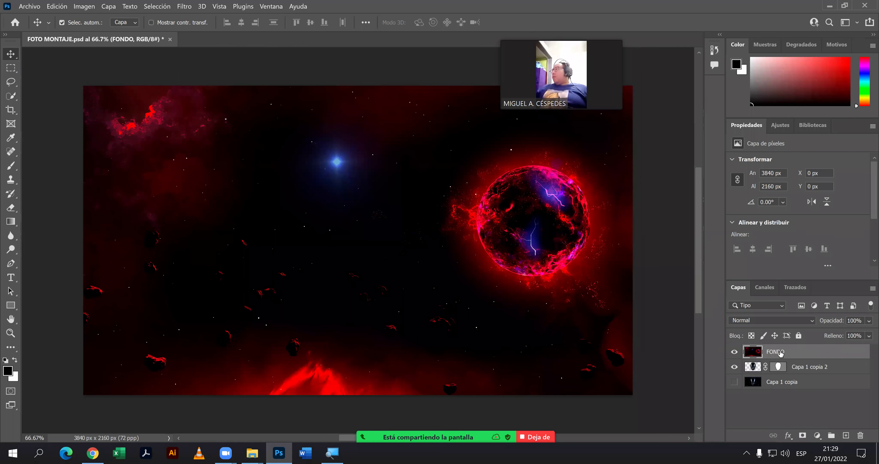
click(734, 351)
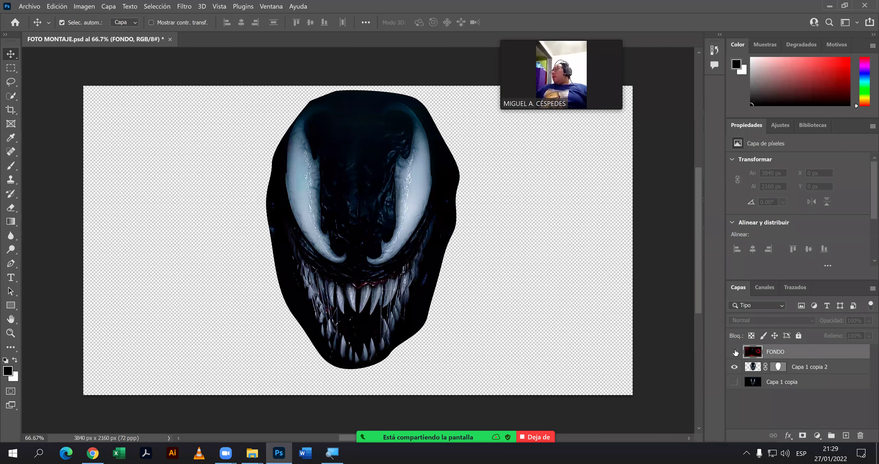
click(734, 352)
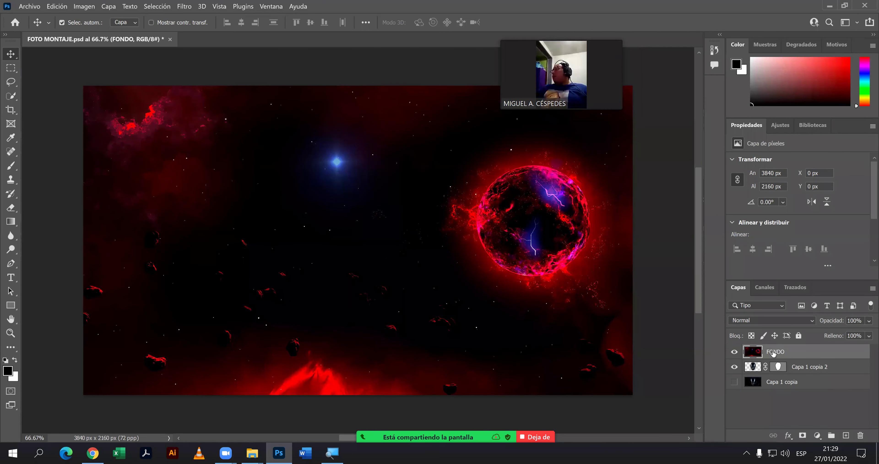
Clip FONDO to the Venom head, show Capa 1 copia, and save FOTO MONTAJE.psd.
right_click(774, 354)
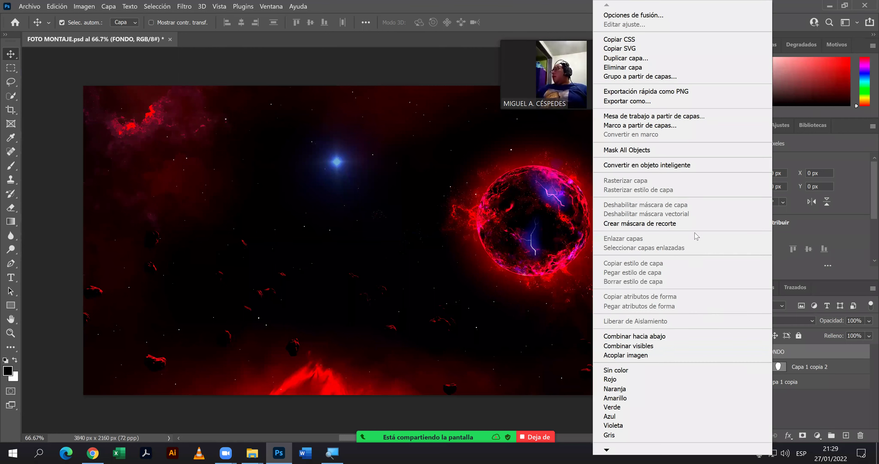
click(695, 224)
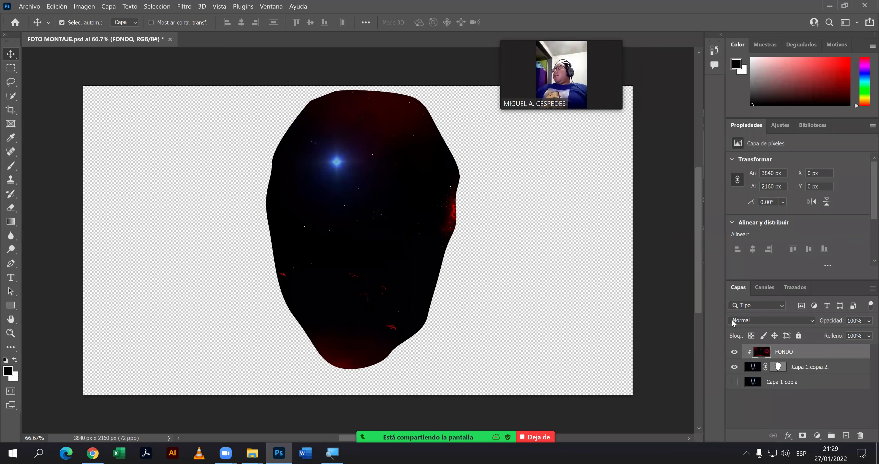
click(734, 381)
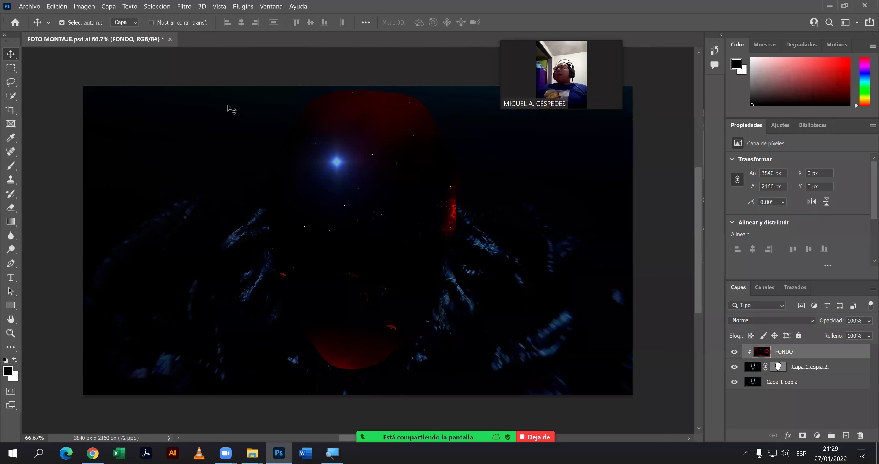
click(29, 6)
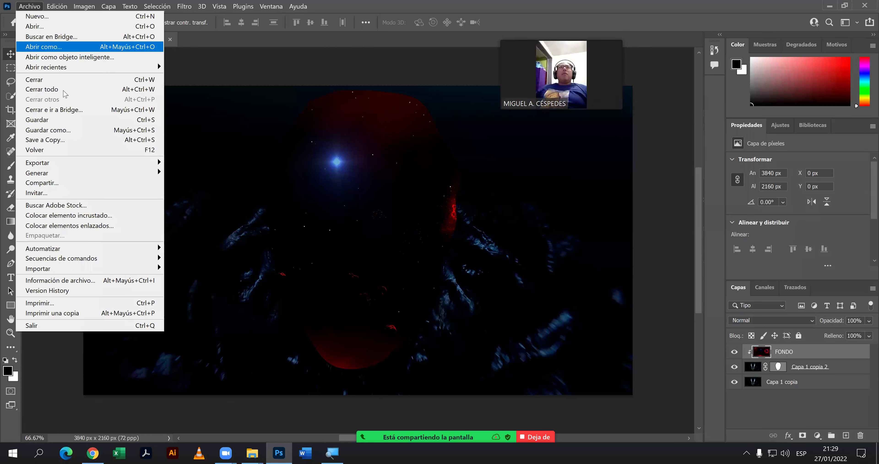
click(62, 120)
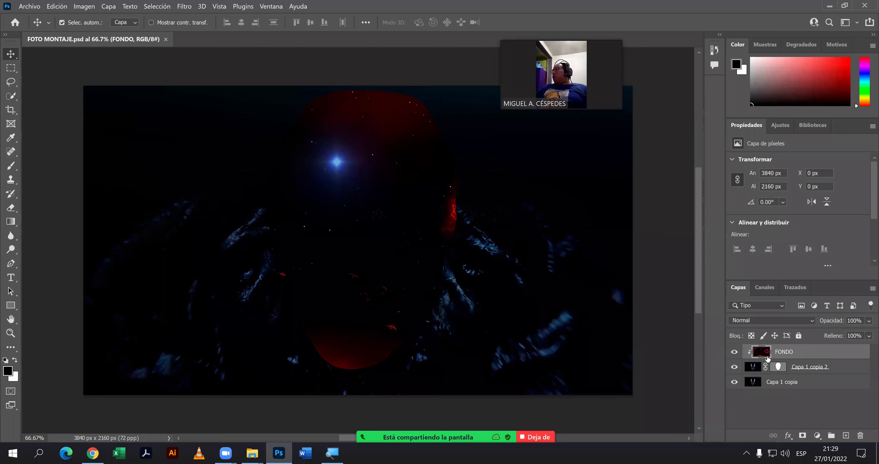
Set FONDO's blend mode to Sobreexponer color, toggle it to compare, and reopen the blend list.
click(809, 319)
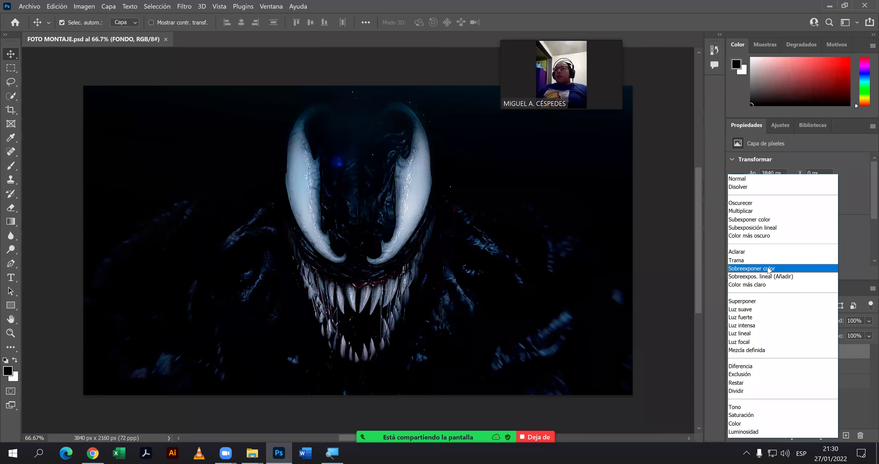
click(769, 270)
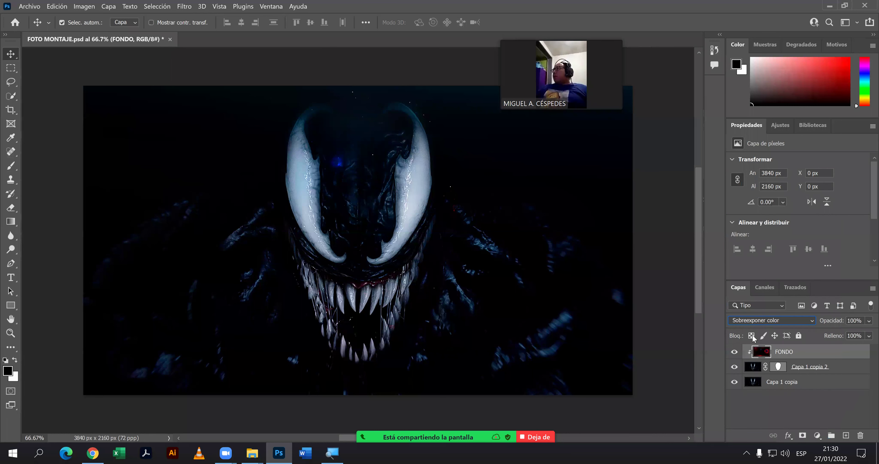
click(737, 352)
click(735, 352)
click(737, 352)
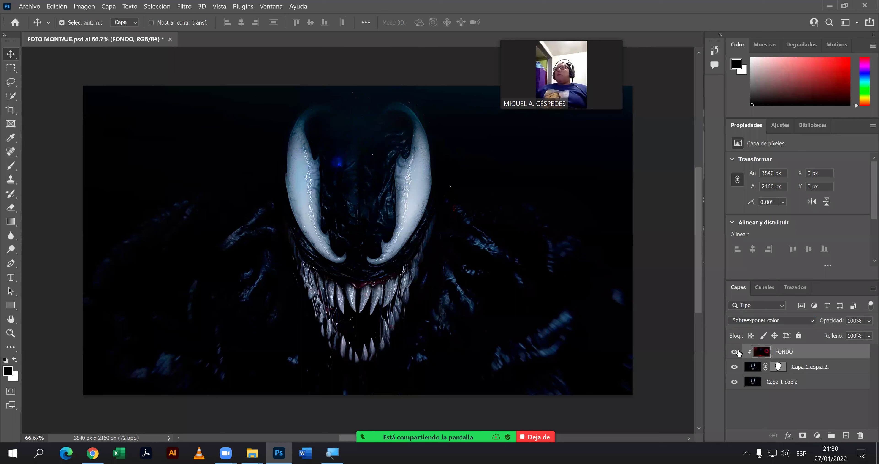
click(735, 351)
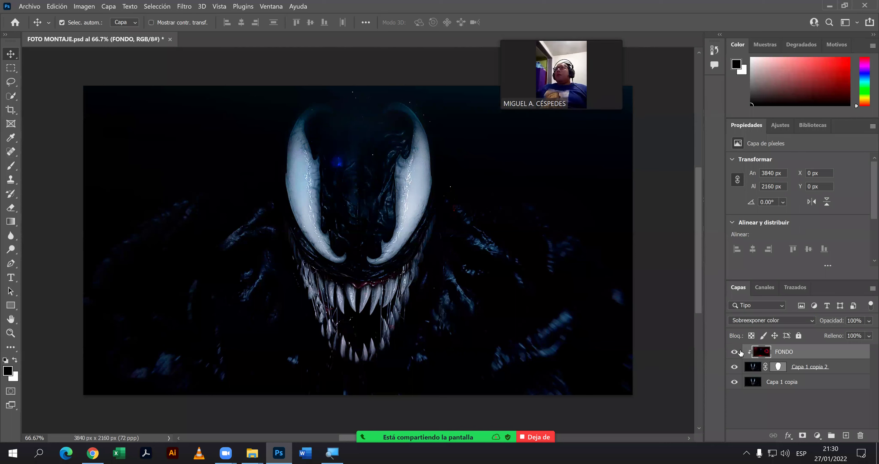
click(812, 320)
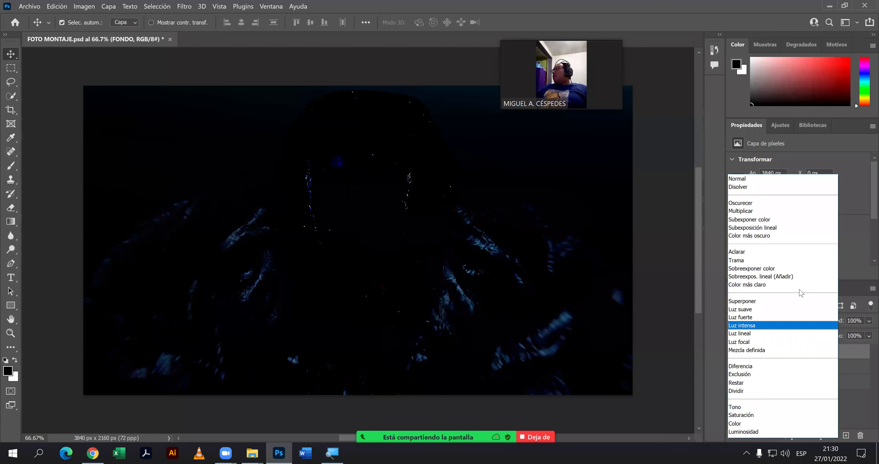
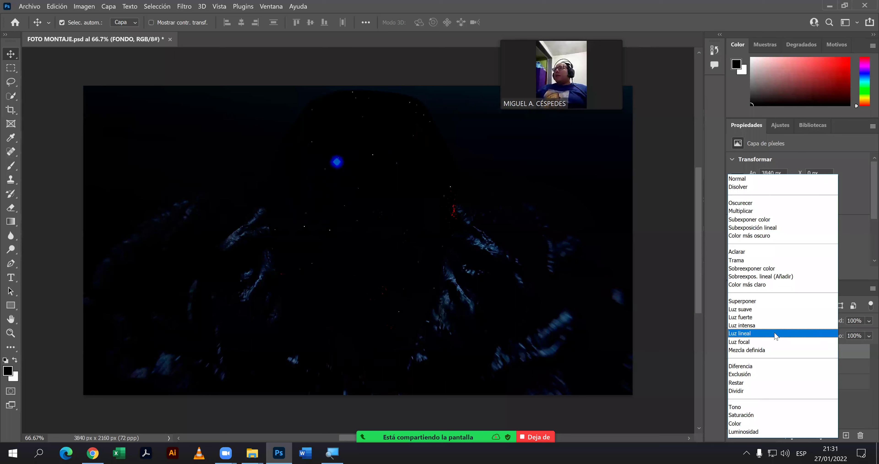
Try Exclusión blending on FONDO, compare its visibility, and move FONDO to the bottom of the stack.
click(773, 374)
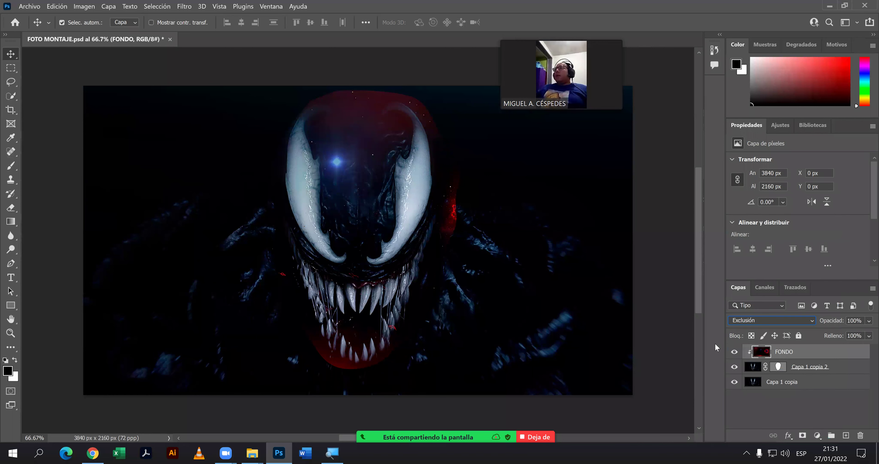
click(735, 352)
click(735, 352)
click(735, 351)
click(735, 352)
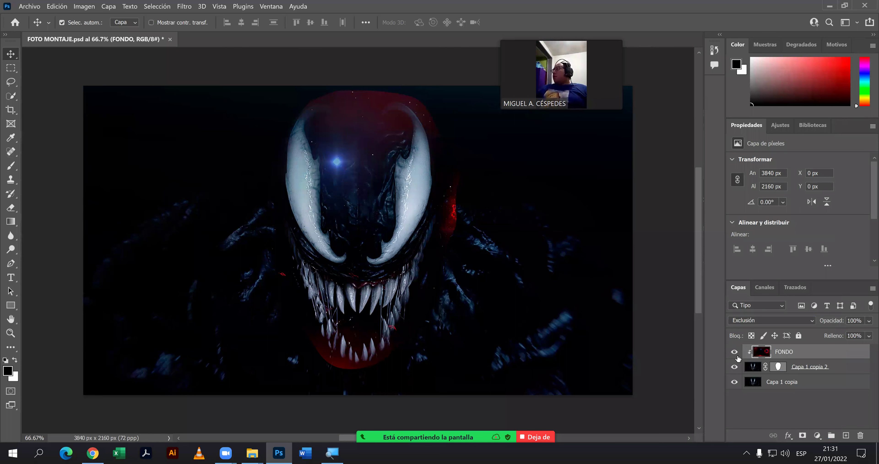
drag(766, 351, 778, 378)
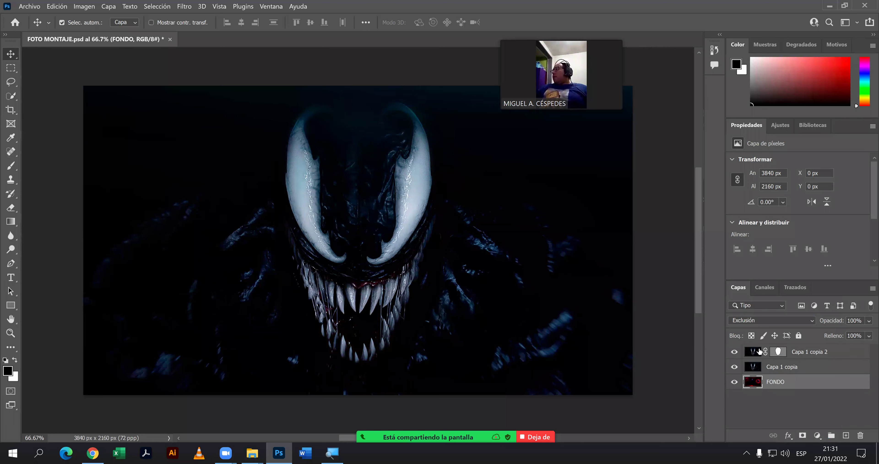
Delete Capa 1 copia 2 and hide Capa 1 copia to reveal the red-planet background.
click(759, 351)
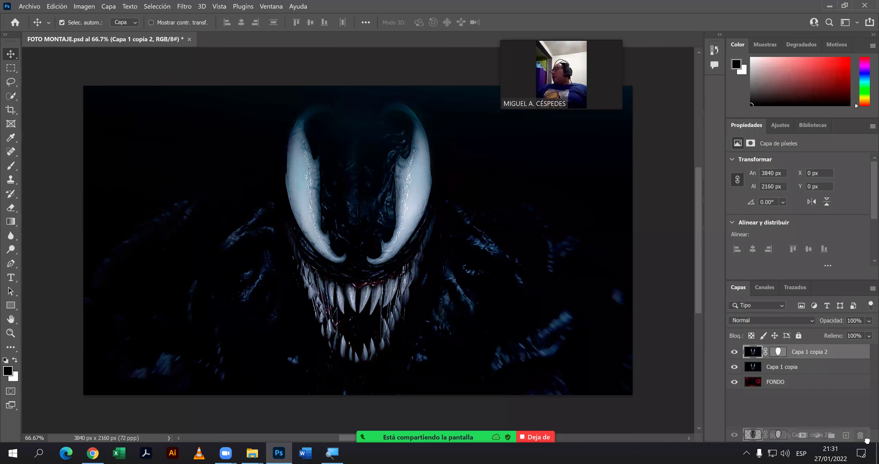
drag(759, 355, 860, 437)
click(753, 370)
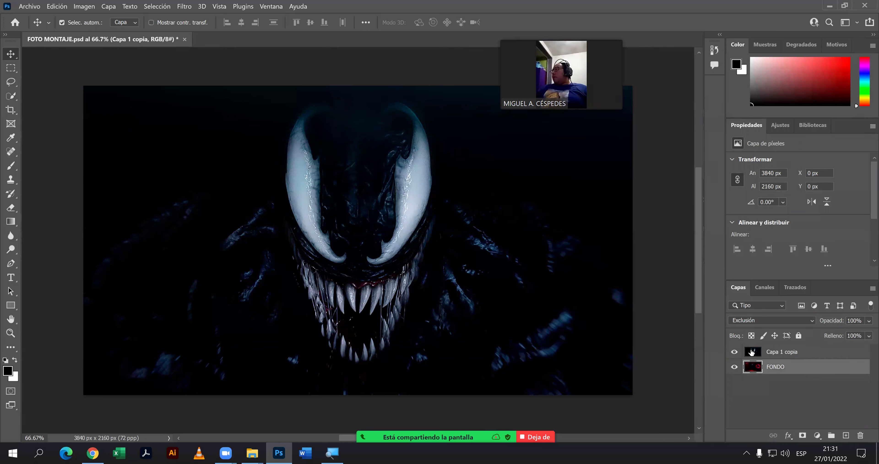
click(753, 352)
click(736, 352)
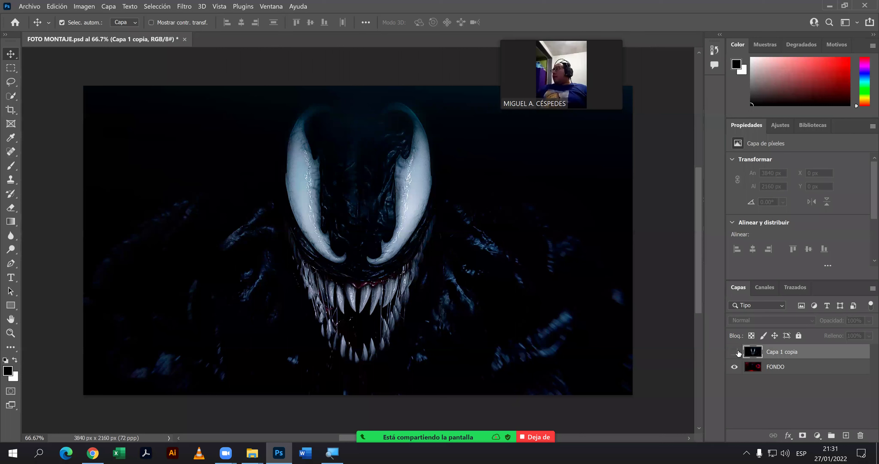
click(755, 372)
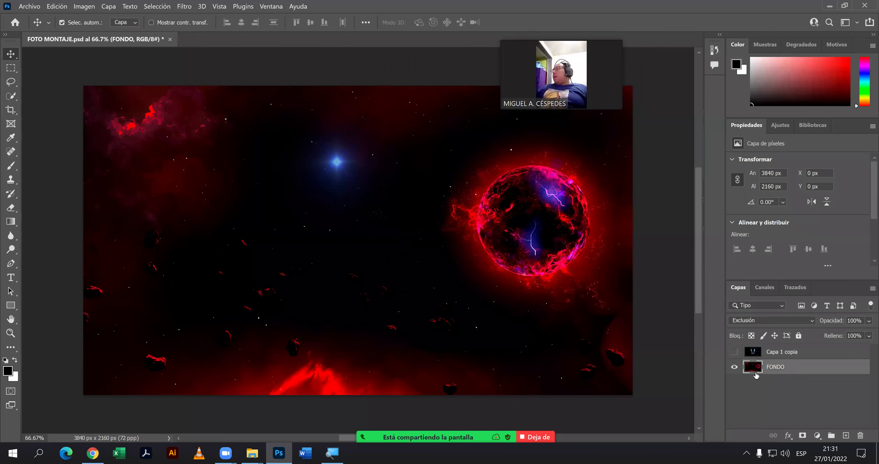
Add a Brillo/contraste adjustment layer over FONDO with brightness 150 and contrast -50.
click(108, 6)
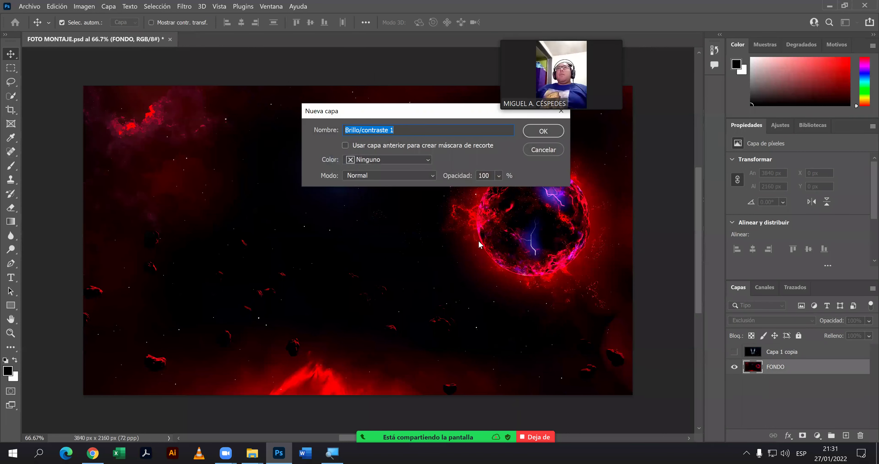
click(534, 134)
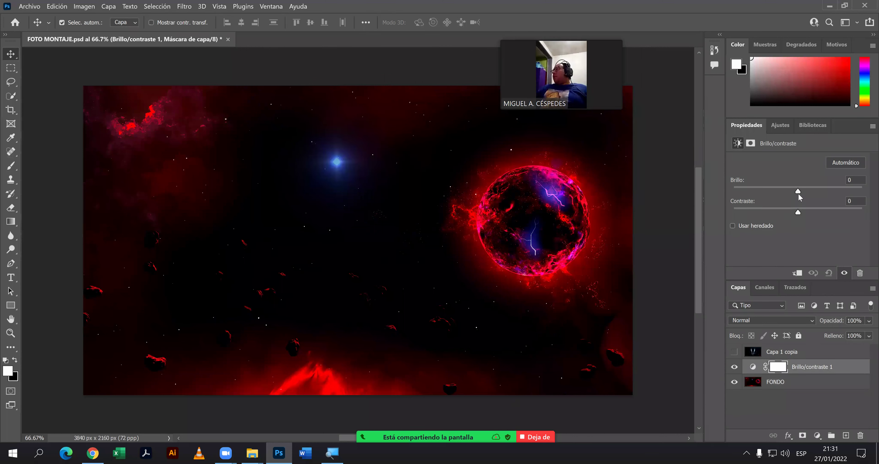
drag(799, 192, 866, 191)
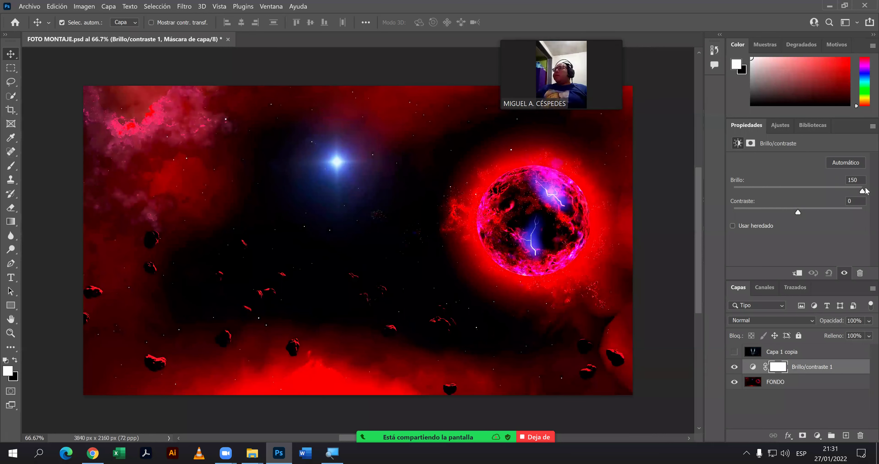
drag(798, 212, 747, 215)
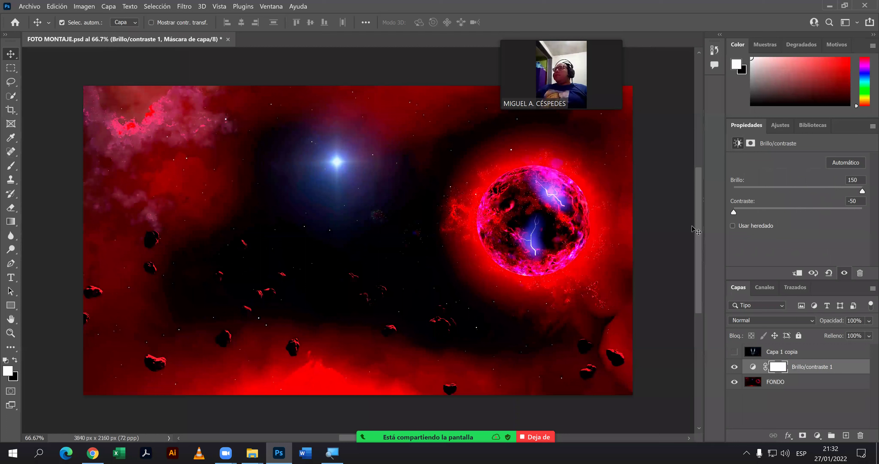
click(782, 386)
Merge the visible layers and name the merged layer FOND_1.
right_click(780, 384)
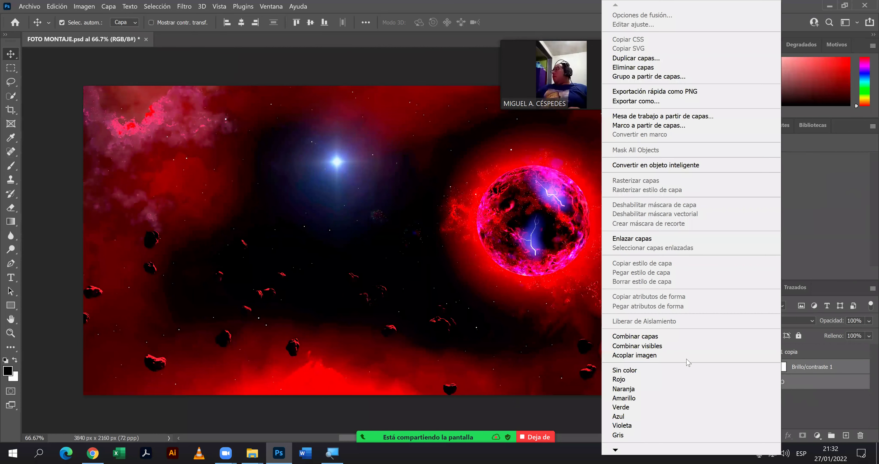
click(646, 344)
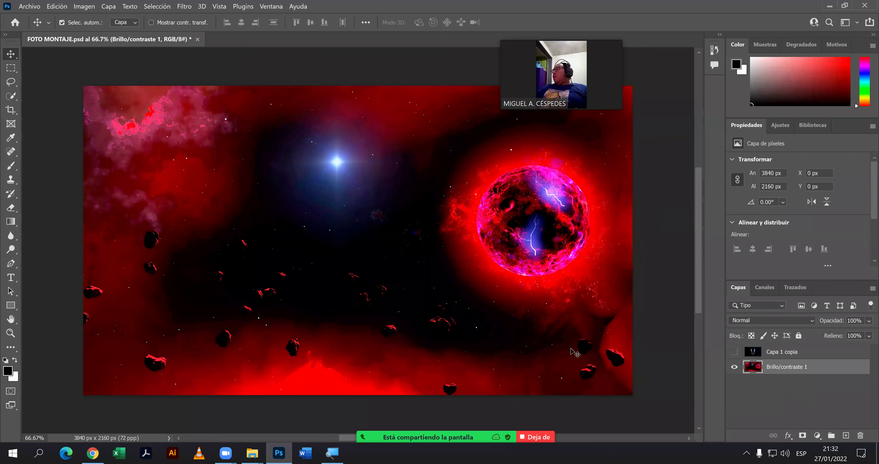
double_click(784, 366)
text(FON)
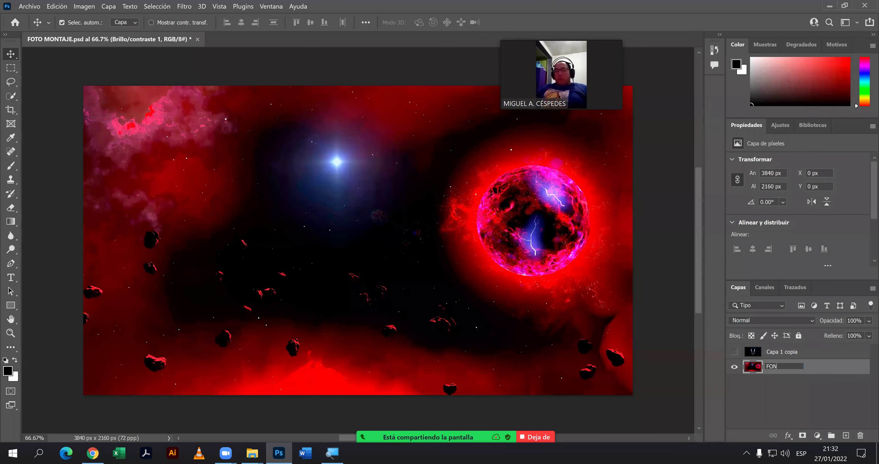
text(DO_1)
key(Return)
double_click(780, 367)
click(779, 367)
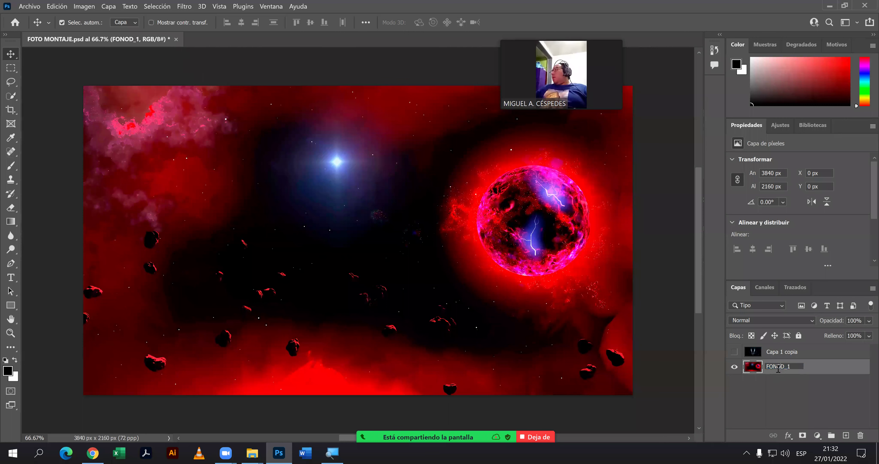
key(Return)
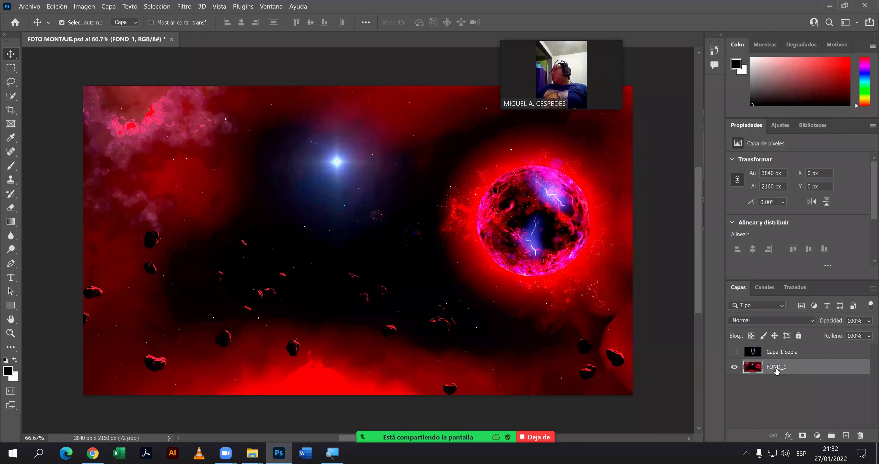
Hide FOND_1, then show and select the Capa 1 copia layer.
click(733, 367)
click(734, 351)
click(749, 355)
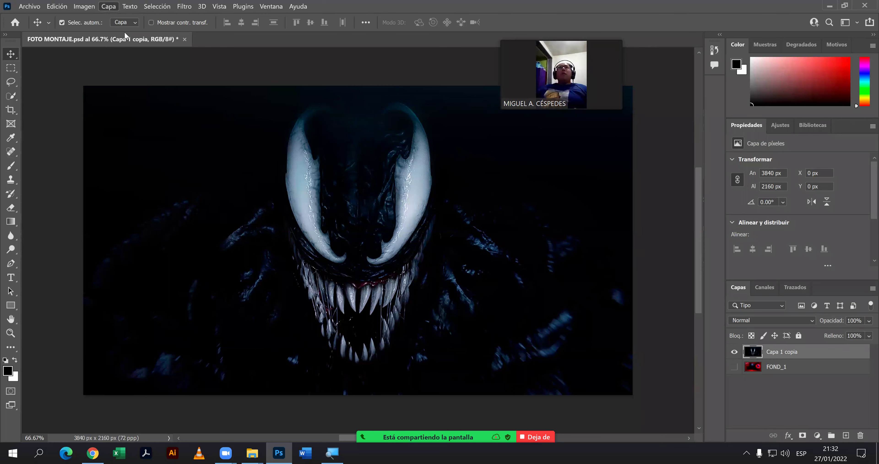
Add an Exposición adjustment layer and set its exposure to +2.
click(108, 6)
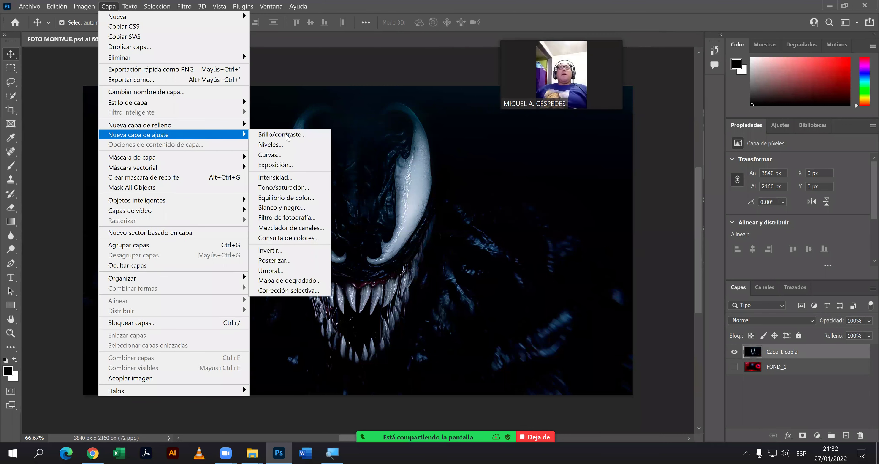
click(305, 165)
click(556, 135)
drag(797, 189, 865, 187)
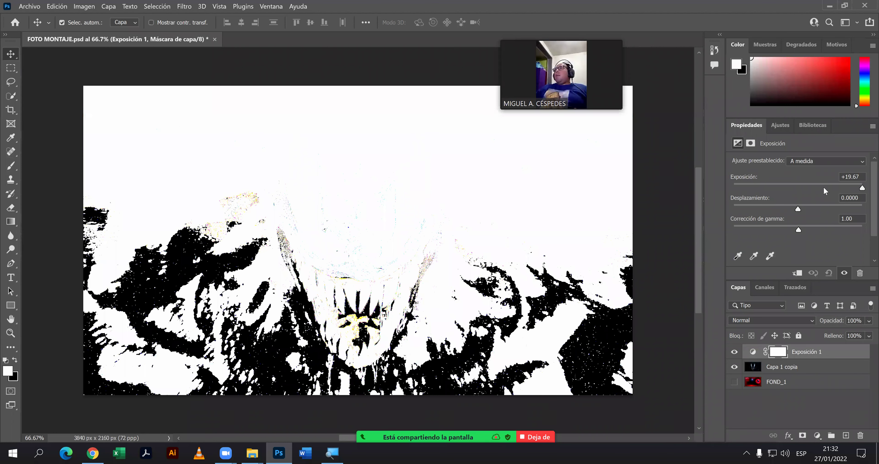
drag(806, 187, 795, 187)
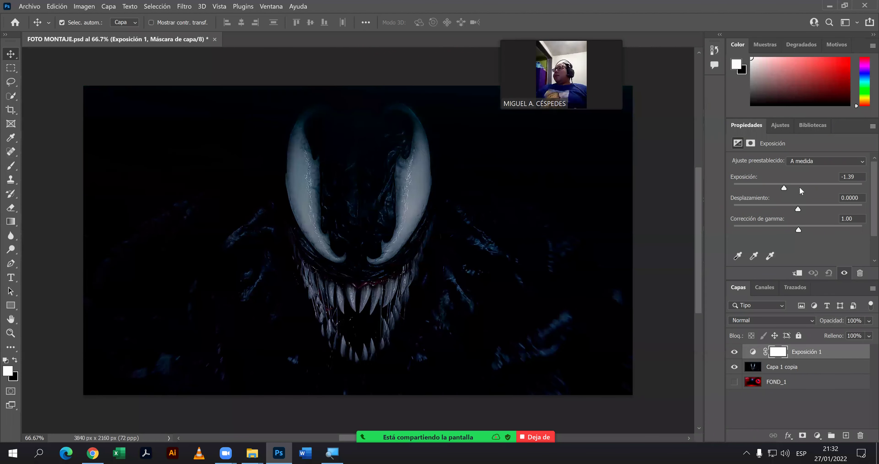
drag(804, 188, 819, 188)
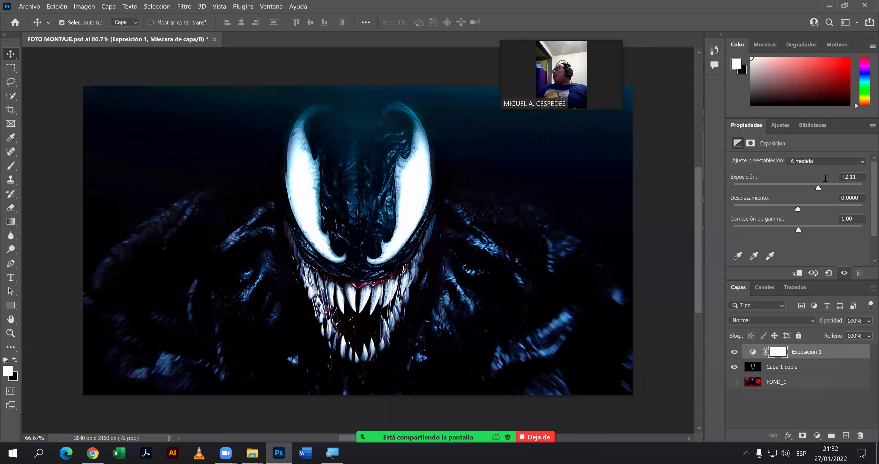
text(2)
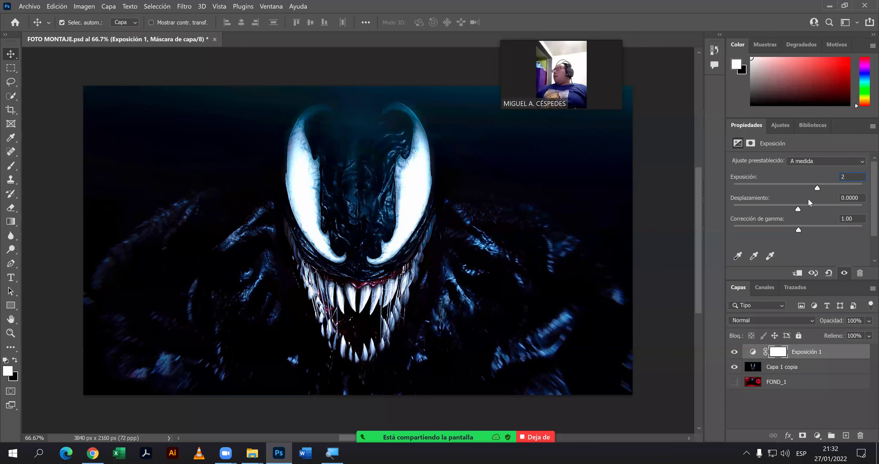
click(799, 207)
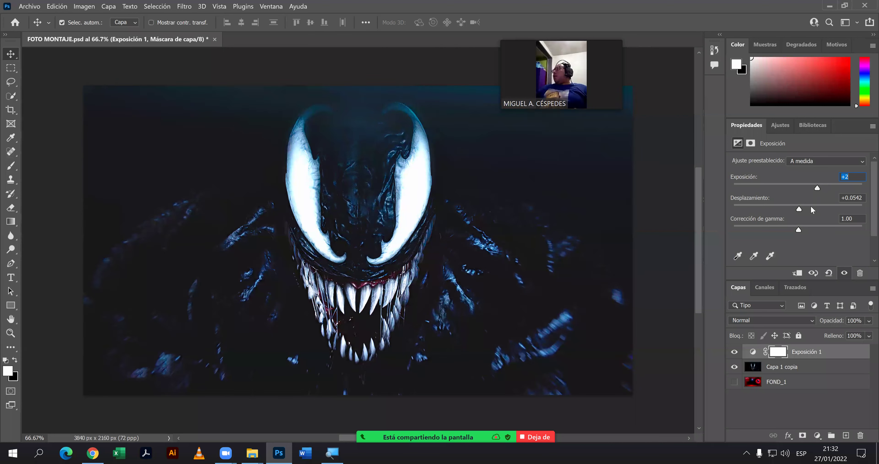
Set the Exposición offset (Desplazamiento) to 0.
drag(798, 208, 792, 208)
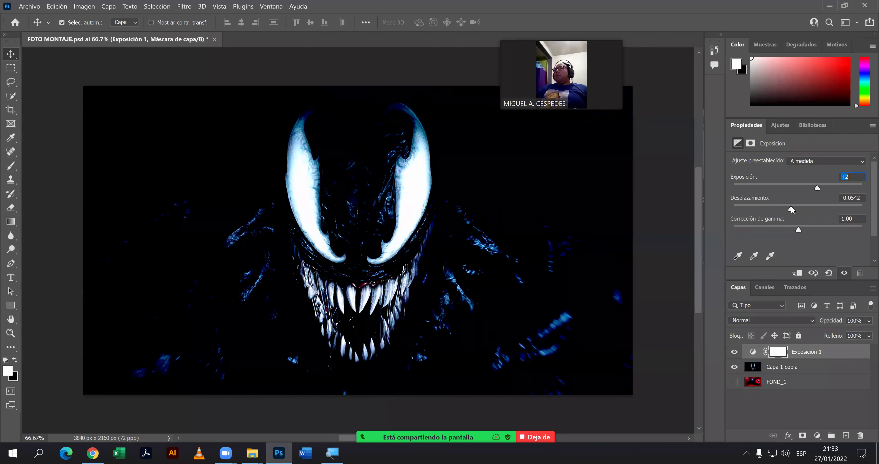
drag(792, 207, 865, 198)
text(0)
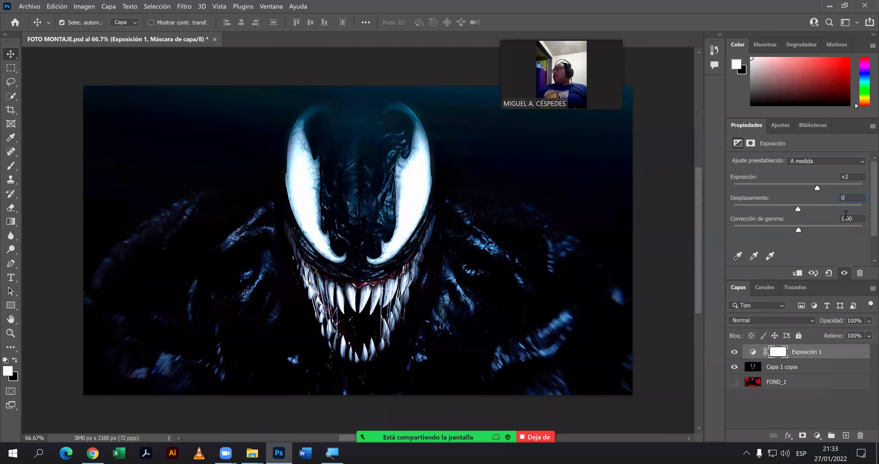
key(Return)
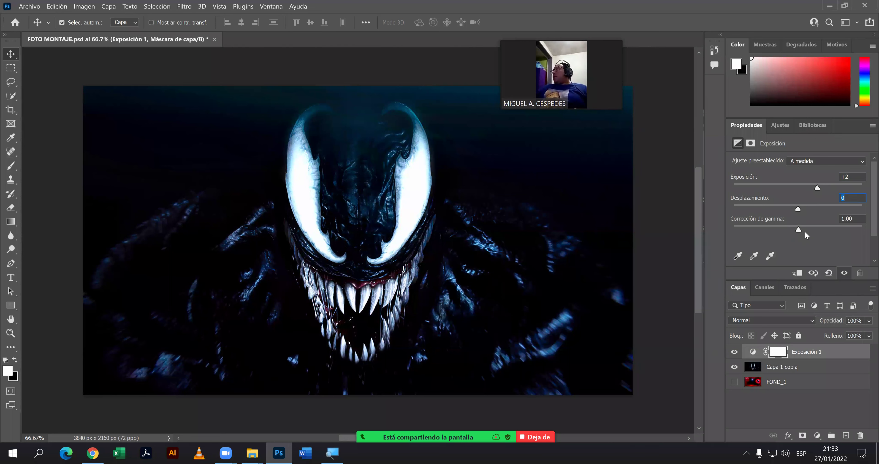
Test lower gamma values on Exposición 1, dismissing the range warning, and return gamma to 1.00.
mouse_move(800, 228)
mouse_down()
mouse_move(811, 229)
mouse_move(792, 231)
mouse_up()
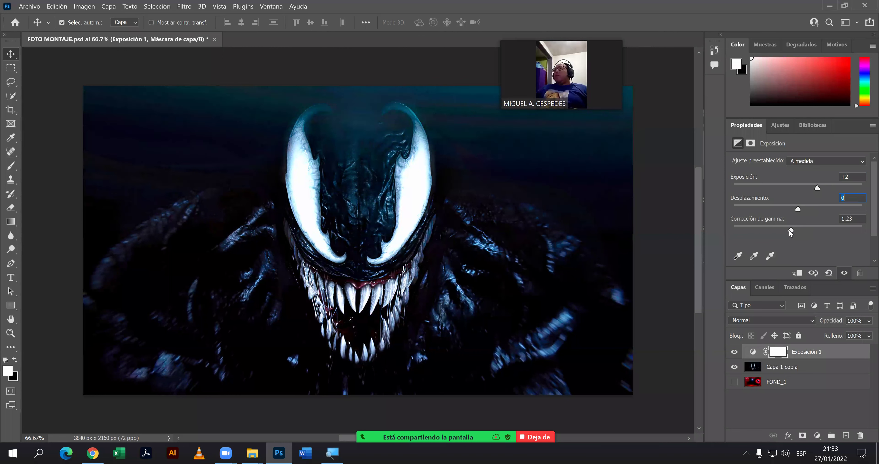
drag(785, 229, 784, 229)
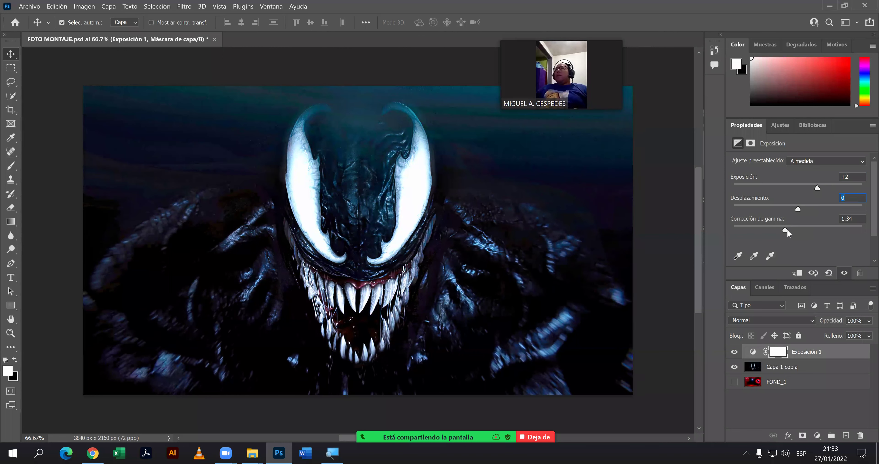
click(795, 231)
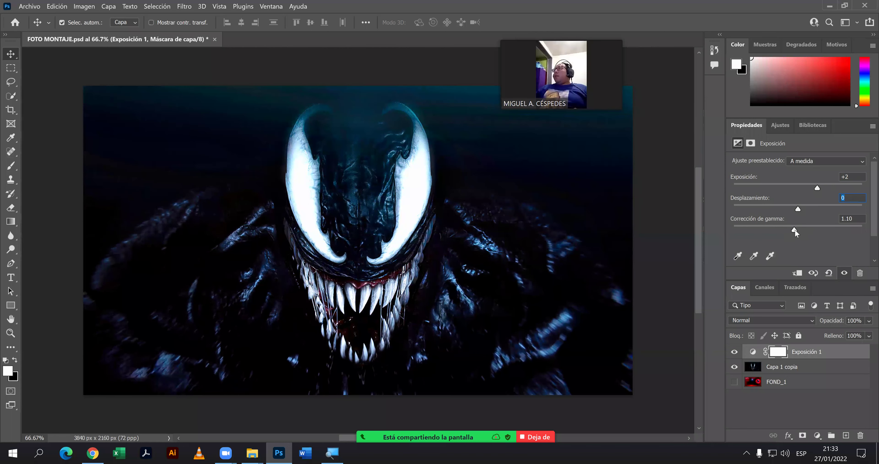
click(795, 231)
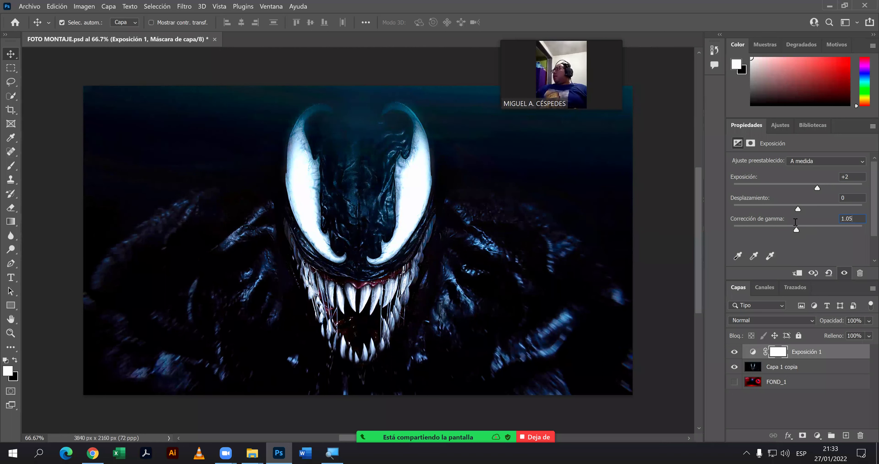
text(0.5)
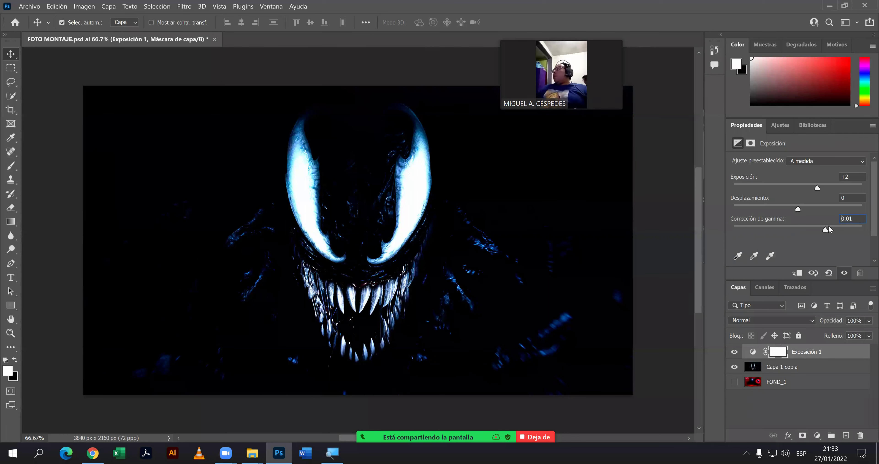
key(Return)
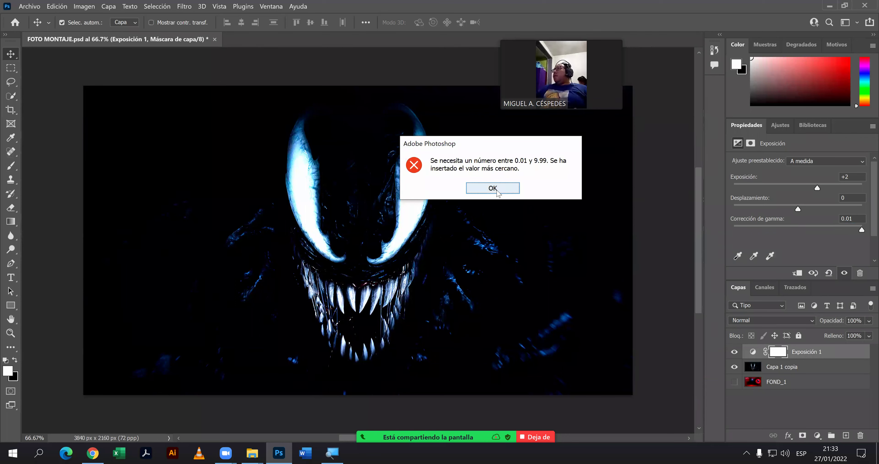
click(519, 190)
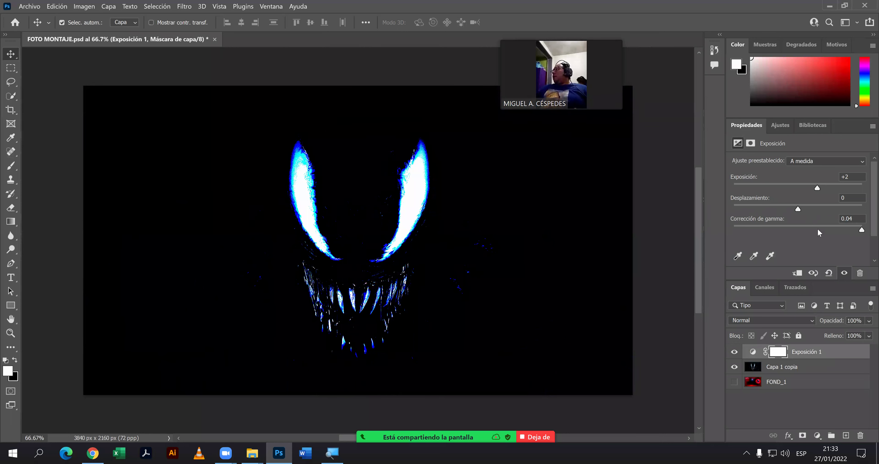
click(805, 229)
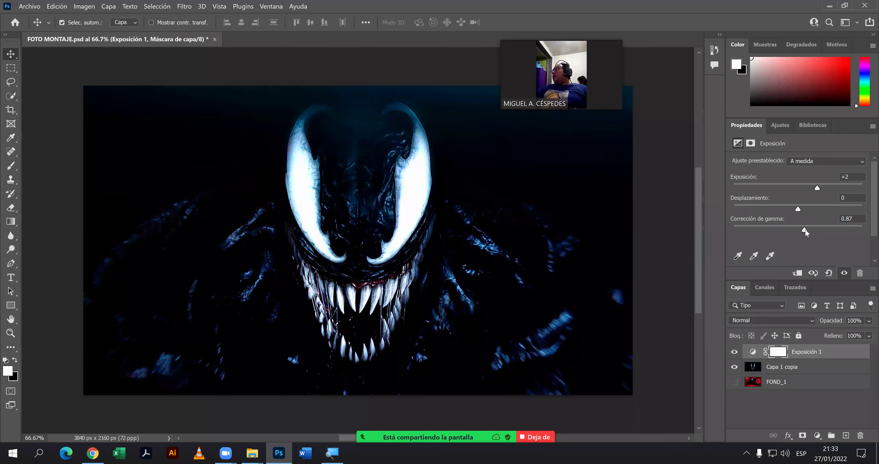
drag(804, 231, 802, 232)
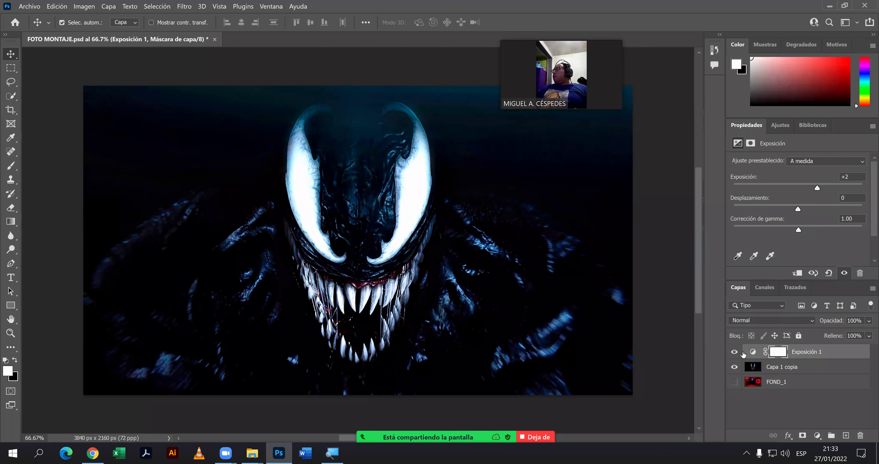
Merge the Exposición adjustment with Capa 1 copia and name the merged layer IMG.
click(735, 353)
click(775, 368)
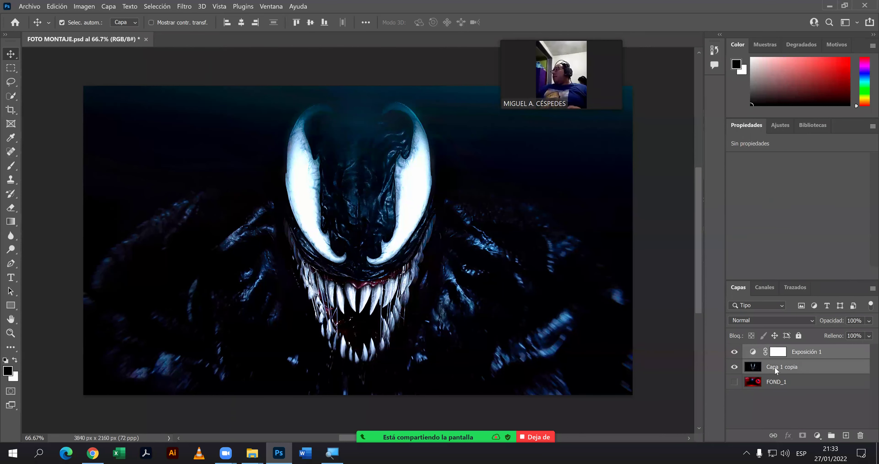
right_click(775, 366)
click(728, 336)
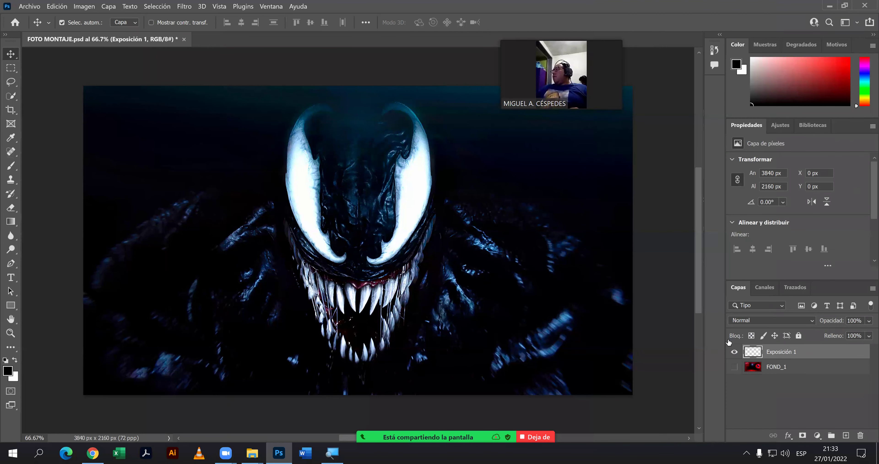
double_click(780, 353)
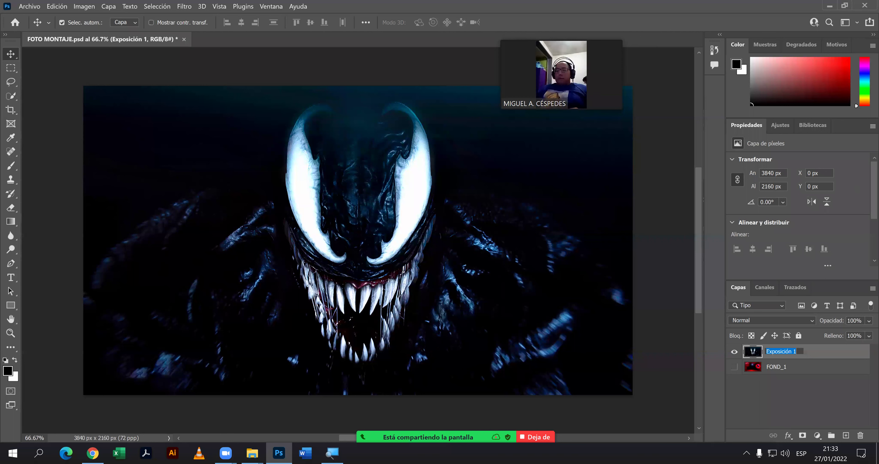
text(IMG)
key(Return)
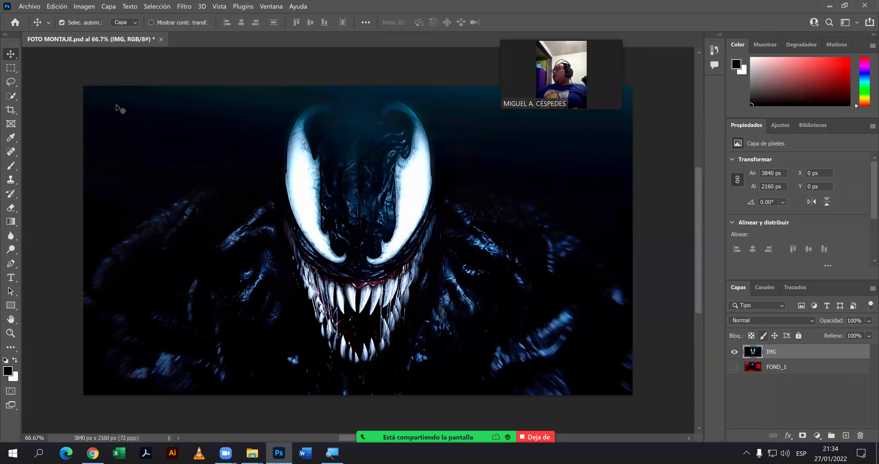
Preview an Umbral threshold adjustment layer on IMG, then undo it.
click(114, 6)
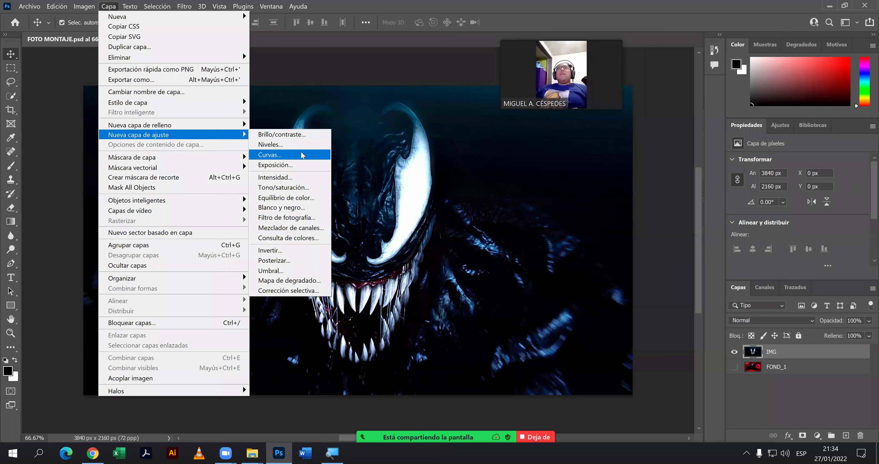
mouse_move(173, 135)
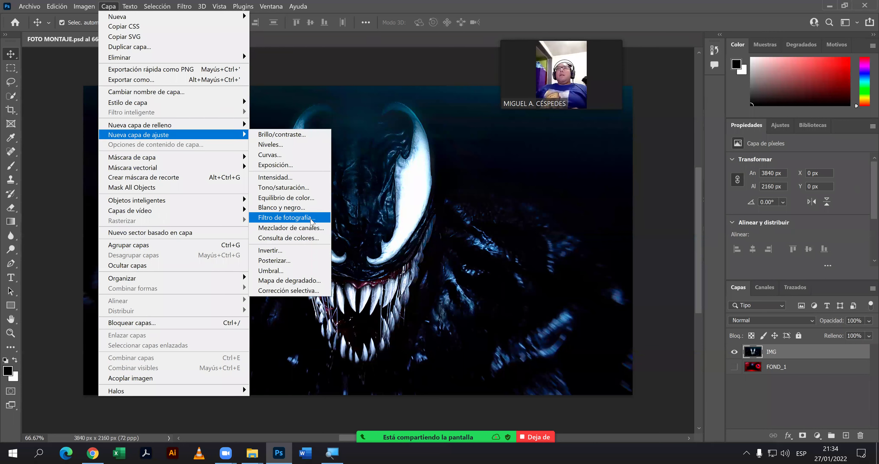
click(296, 271)
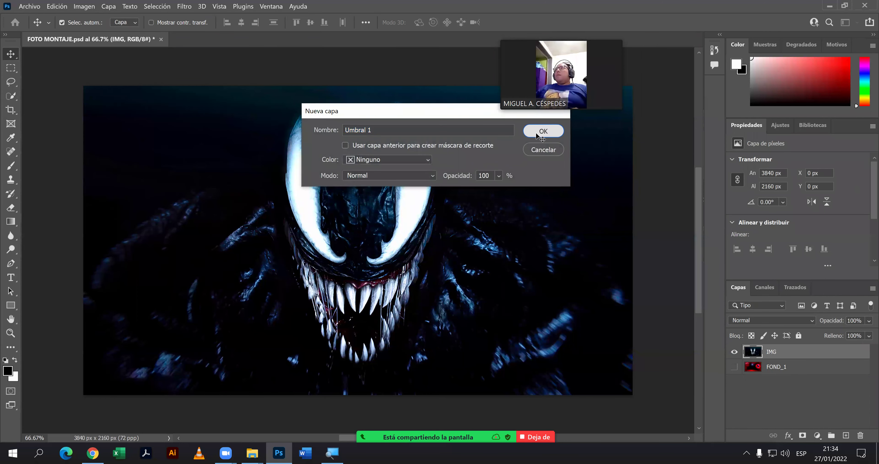
click(540, 136)
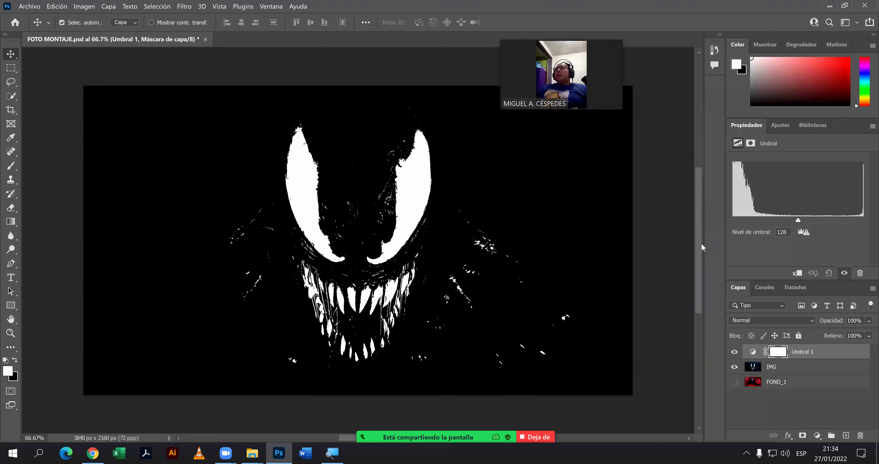
key(ctrl+z)
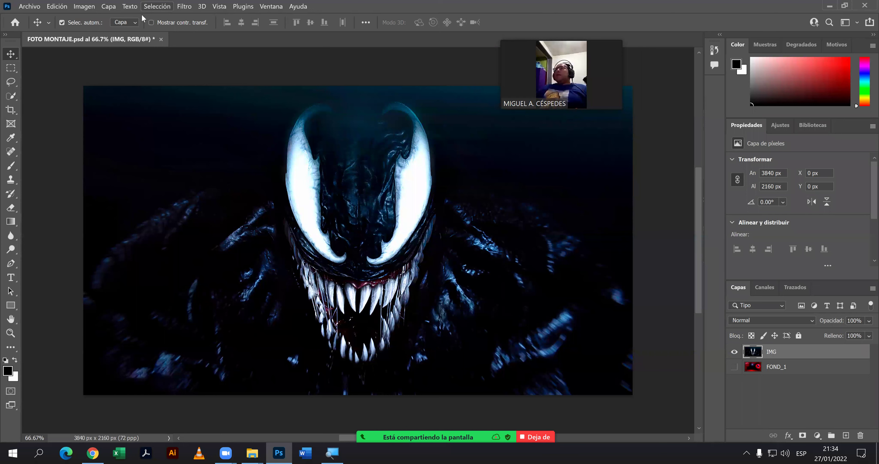
click(108, 6)
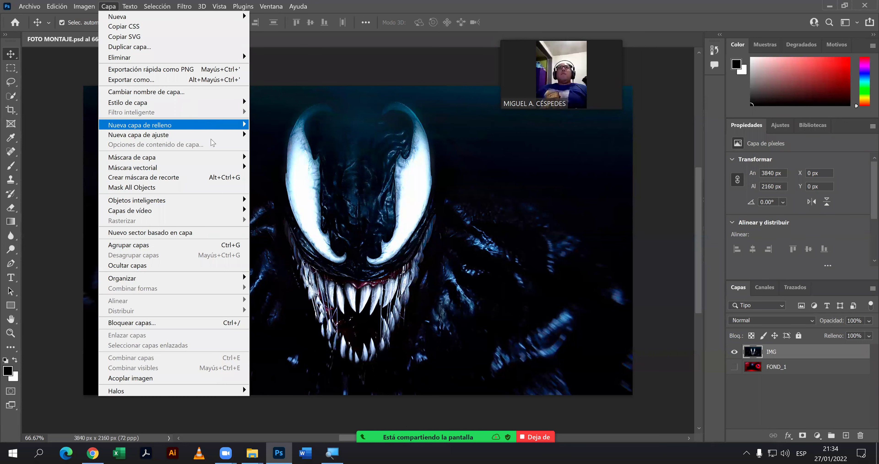
Test a Niveles adjustment layer with a slight midtone shift, then undo it.
mouse_move(138, 134)
click(295, 144)
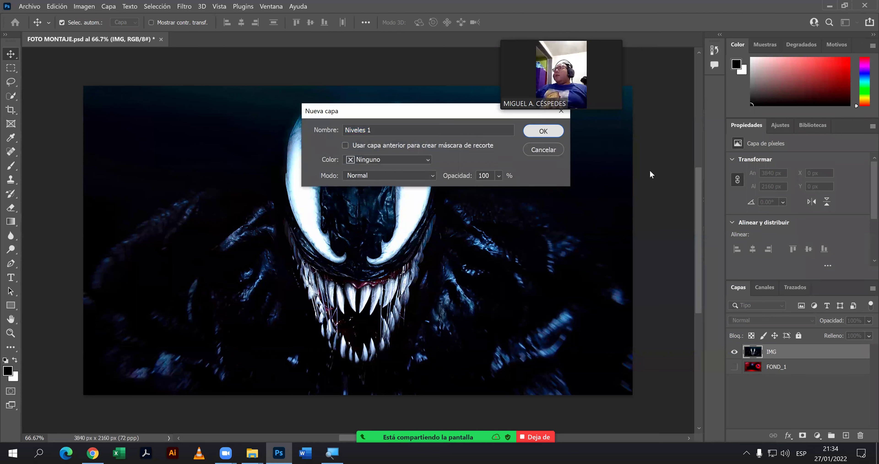
key(Return)
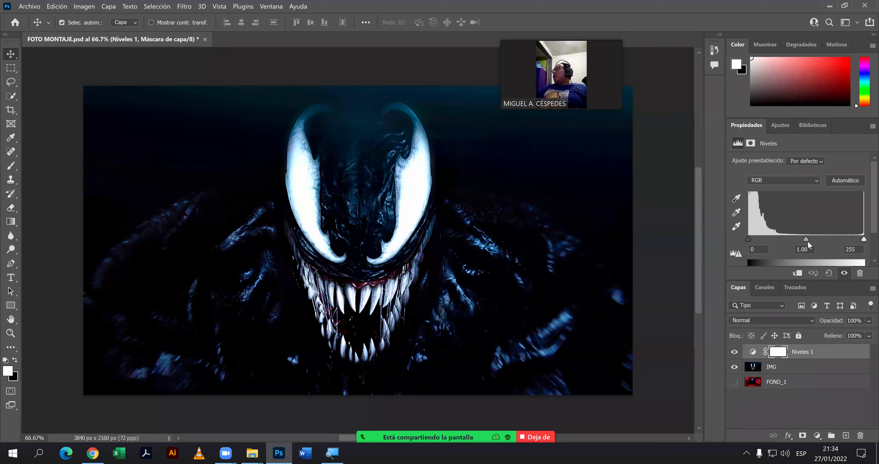
mouse_move(806, 239)
mouse_down()
mouse_move(796, 241)
mouse_move(804, 239)
mouse_up()
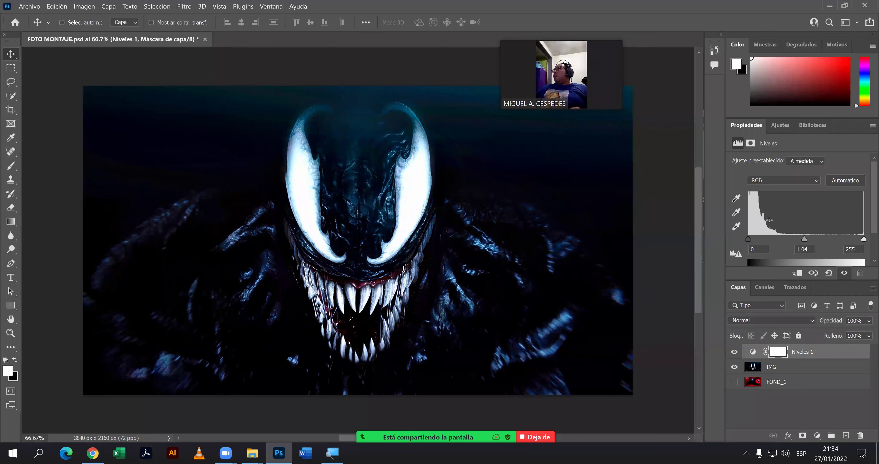
key(ctrl+z)
key(ctrl+z)
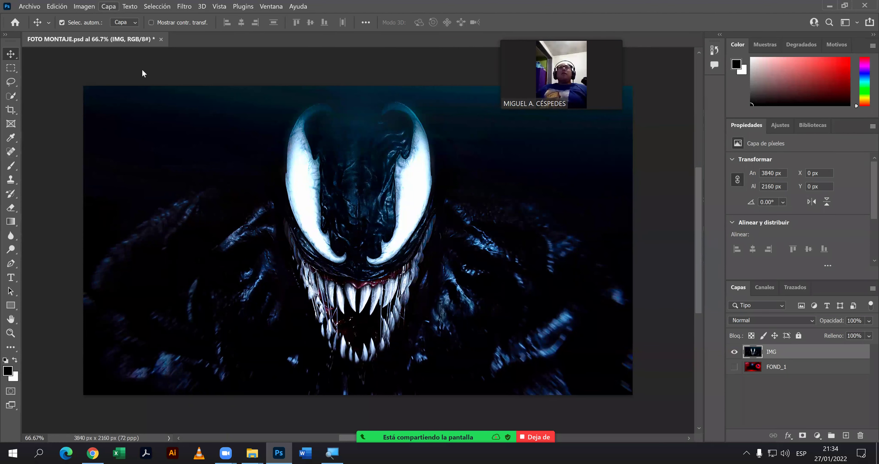
click(107, 7)
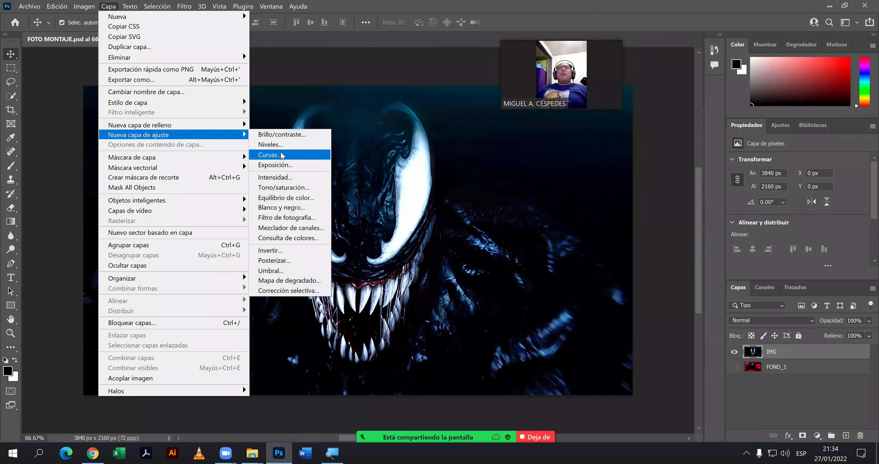
Add a Curvas adjustment layer with its midtone point gently lifted, and select it with IMG.
click(269, 155)
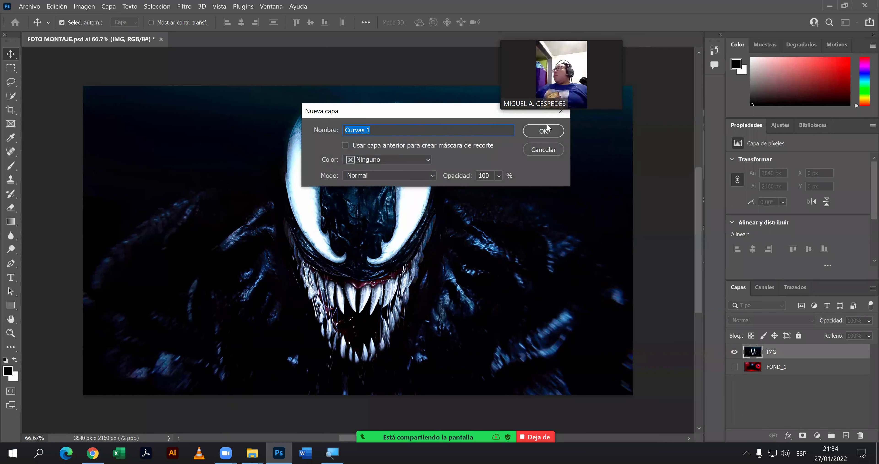
click(550, 130)
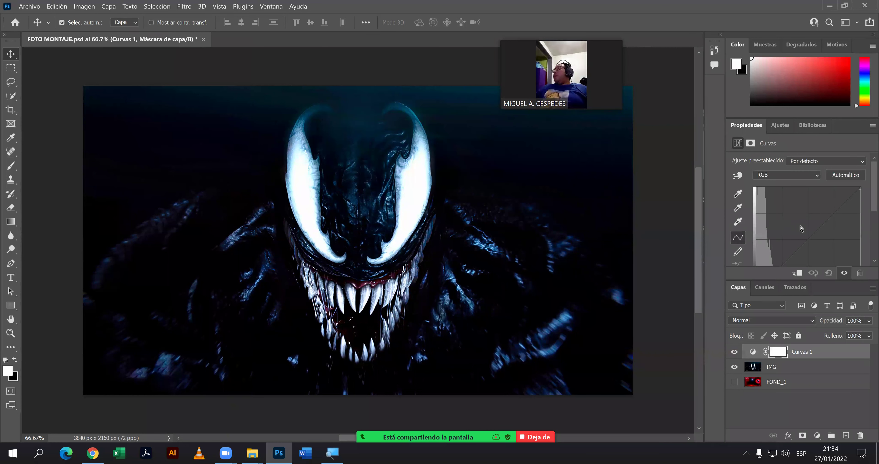
drag(814, 231, 782, 195)
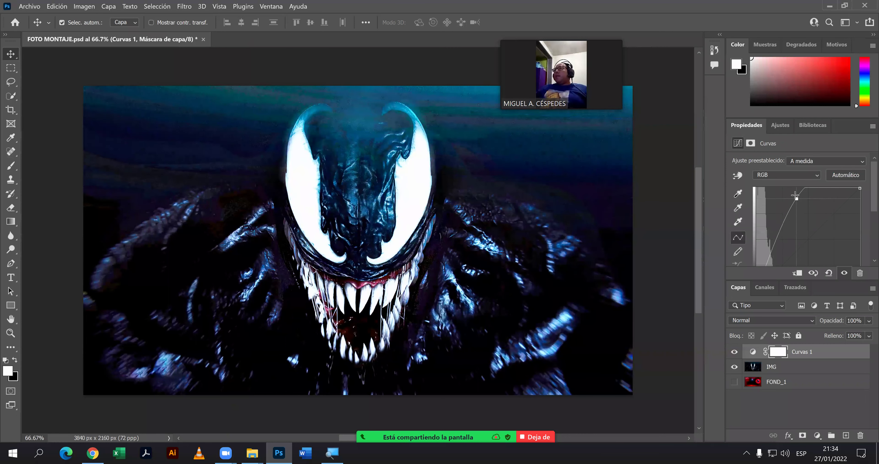
mouse_move(782, 196)
mouse_down()
mouse_move(784, 215)
mouse_move(809, 246)
mouse_move(834, 240)
mouse_move(815, 221)
mouse_up()
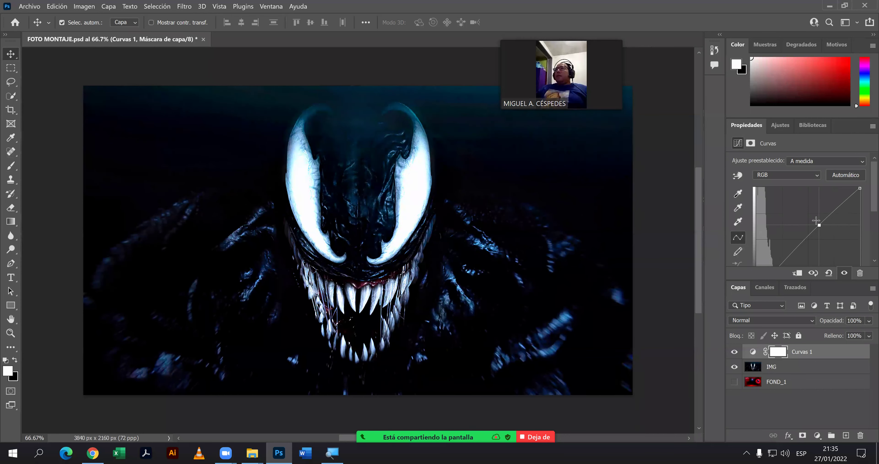
drag(814, 220, 811, 222)
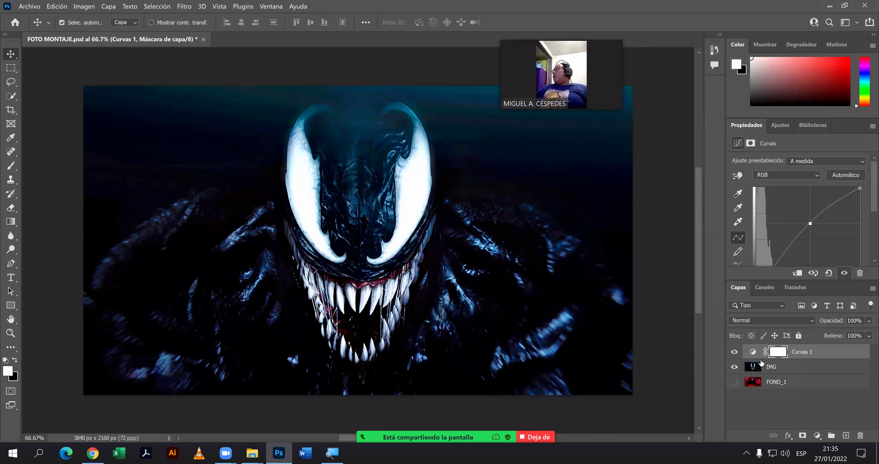
click(769, 365)
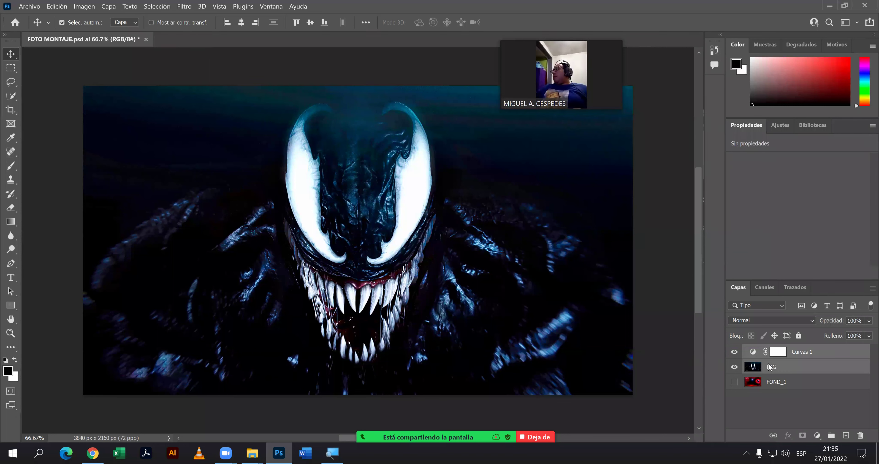
Merge the Curvas layer into IMG and rename the combined layer VENON.
right_click(753, 358)
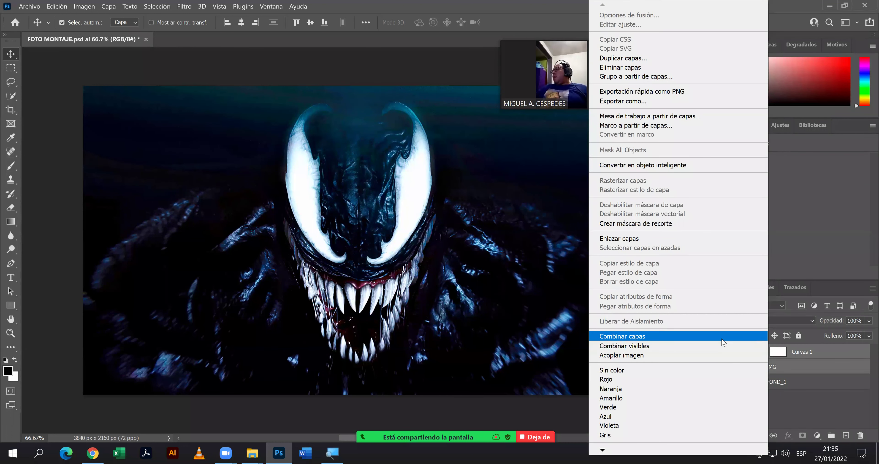
click(721, 337)
double_click(776, 352)
text(VENON)
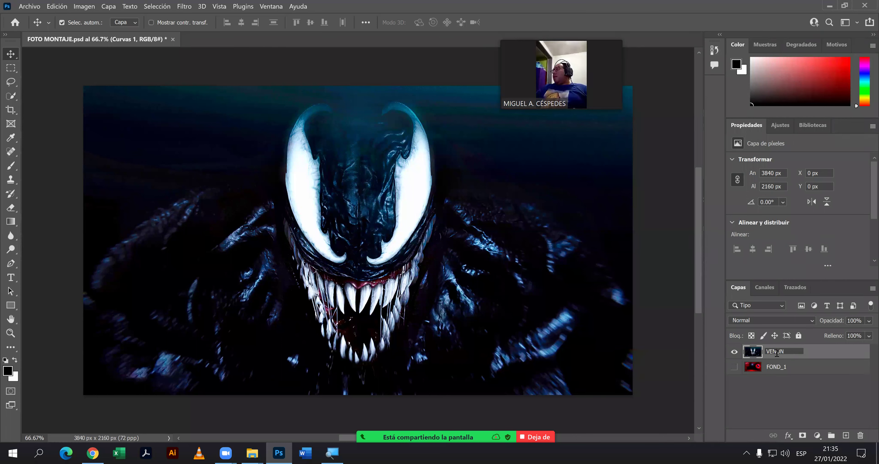
key(Return)
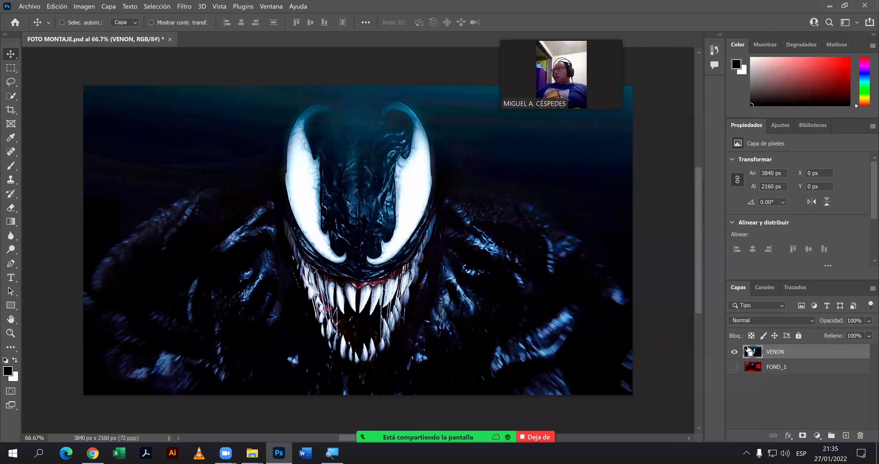
Duplicate VENON, move the copy below FOND_1 and rename it MODELO.
key(ctrl+j)
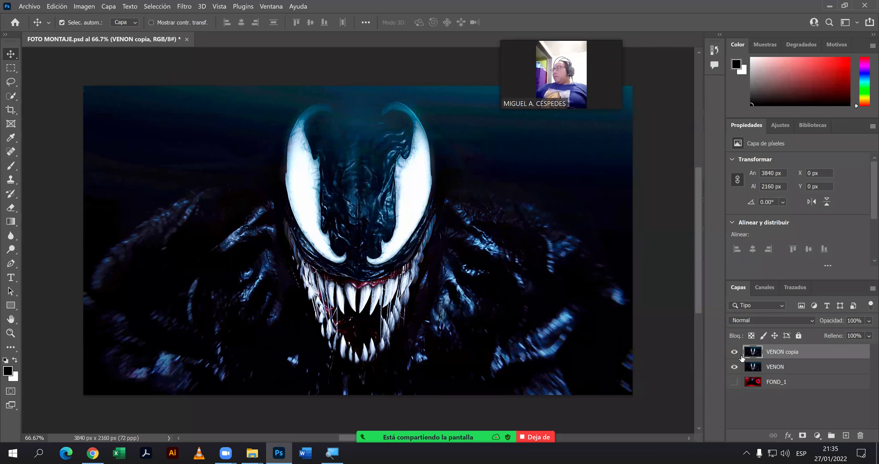
mouse_move(748, 353)
mouse_down()
mouse_move(753, 391)
mouse_move(773, 384)
mouse_up()
double_click(773, 383)
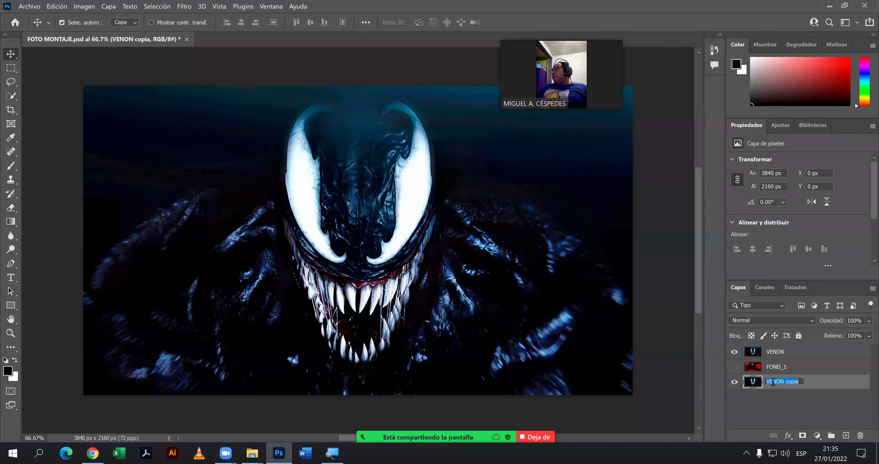
text(MODELO)
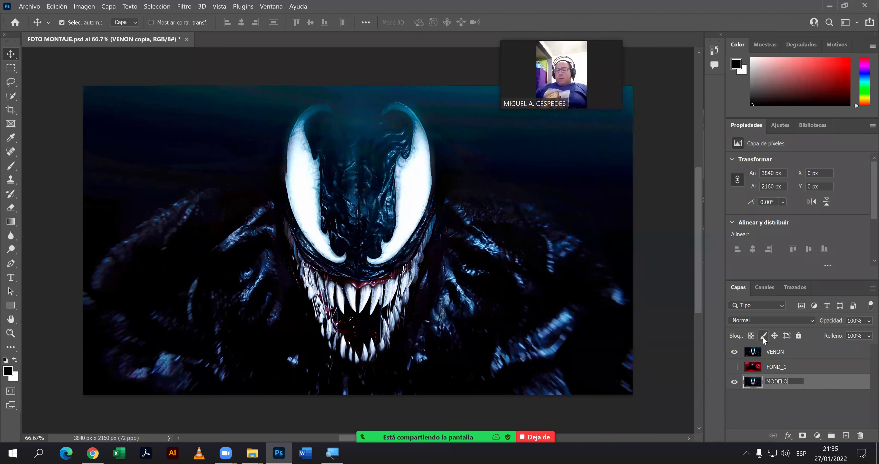
key(Return)
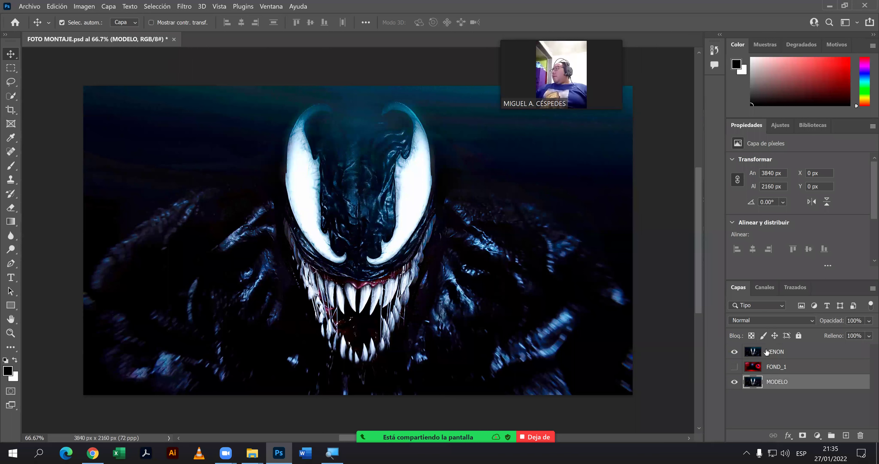
drag(761, 367, 756, 366)
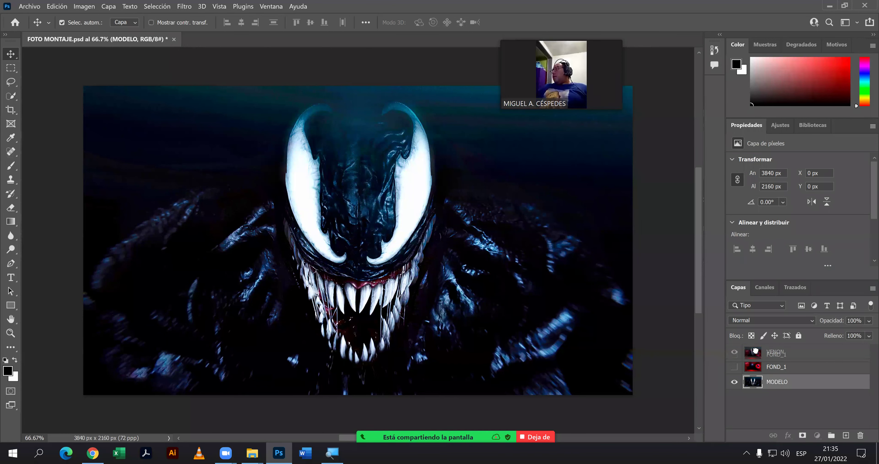
click(754, 357)
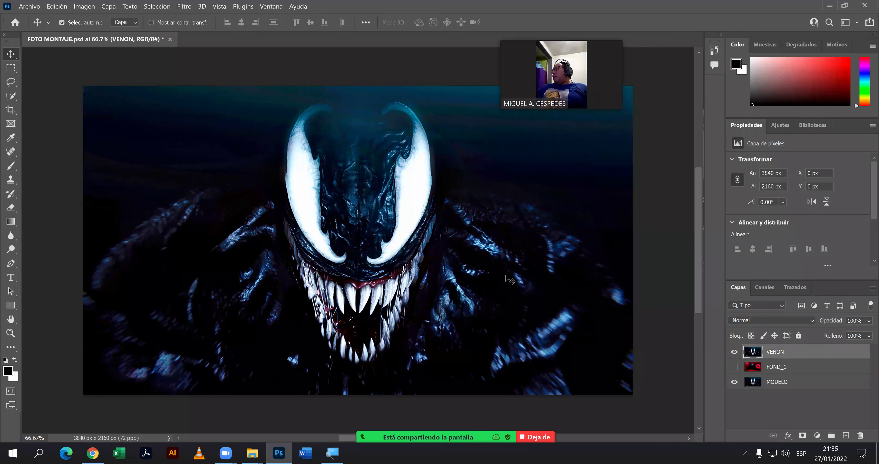
Draw an elliptical selection around Venom's head and turn it into a VENON layer mask.
click(11, 68)
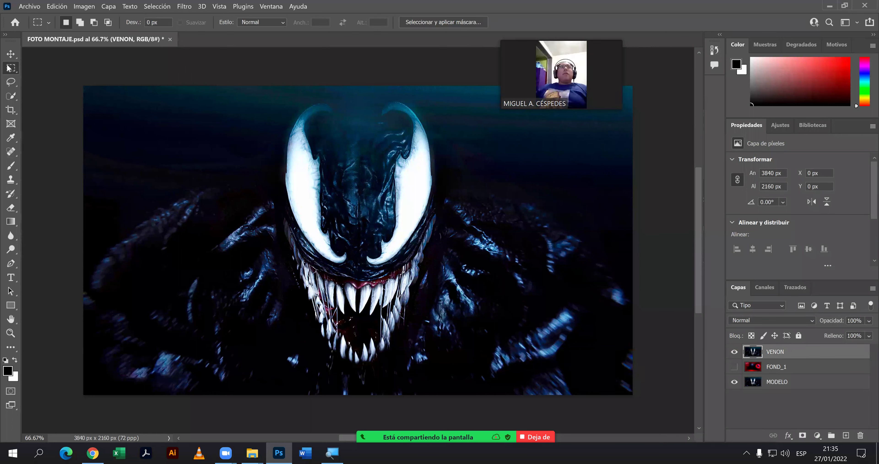
click(65, 78)
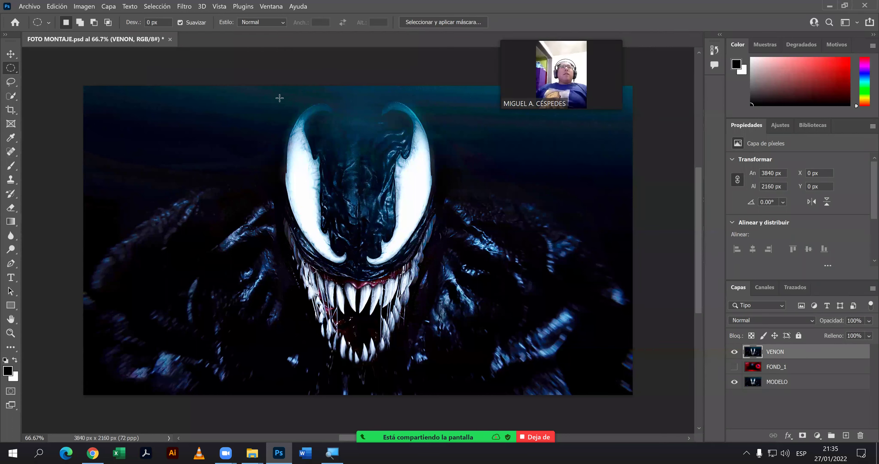
mouse_move(291, 104)
mouse_down()
mouse_move(440, 356)
mouse_move(432, 362)
mouse_up()
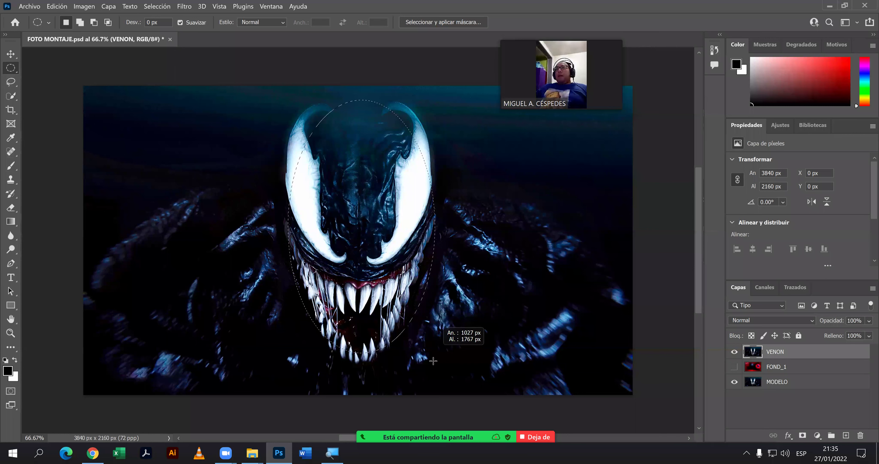
drag(432, 362, 432, 362)
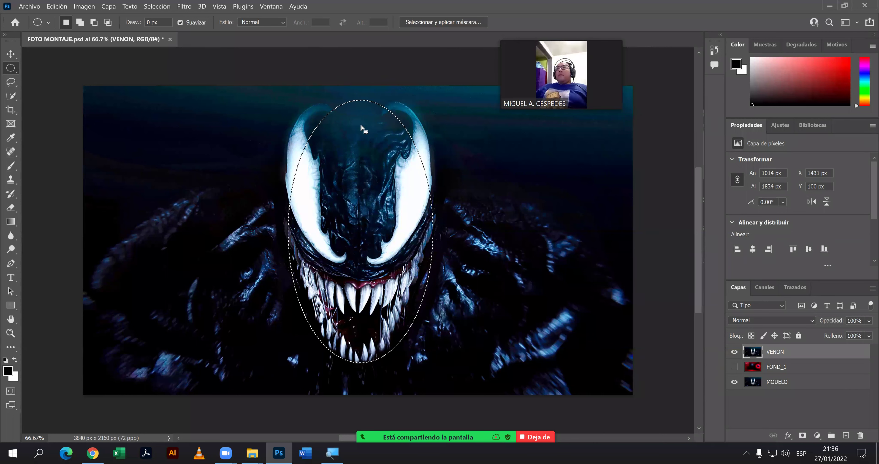
drag(286, 96, 428, 290)
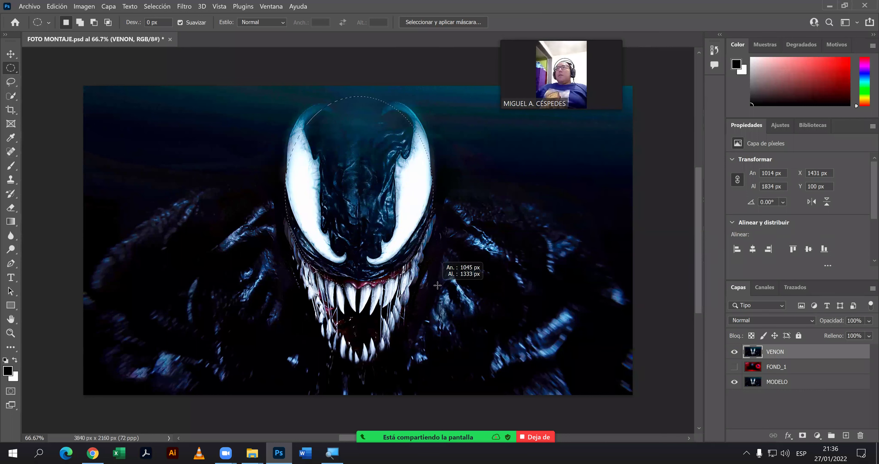
drag(428, 289, 442, 281)
key(ctrl+z)
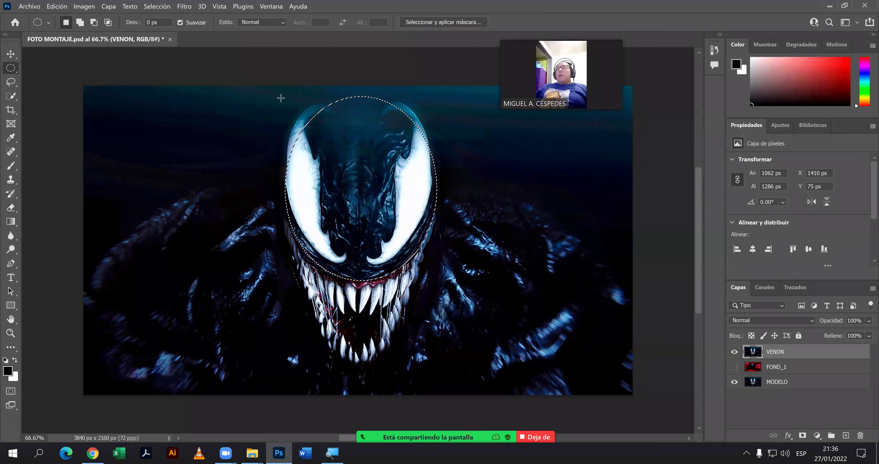
mouse_move(277, 96)
mouse_down()
mouse_move(427, 248)
mouse_move(313, 135)
mouse_move(433, 292)
mouse_move(452, 328)
mouse_move(446, 323)
mouse_move(444, 336)
mouse_move(449, 363)
mouse_up()
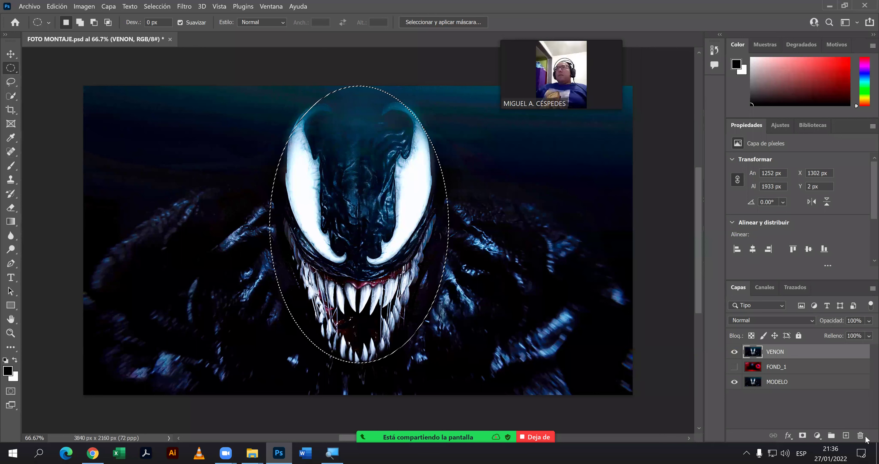
click(803, 436)
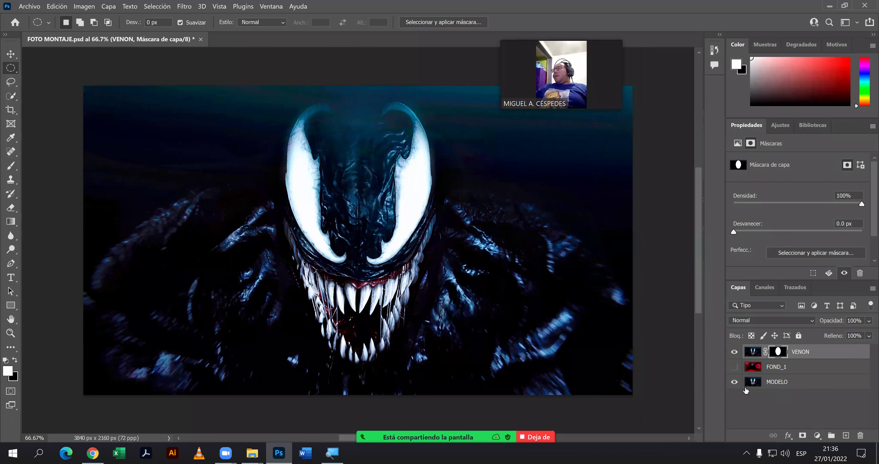
Hide MODELO, move FOND_1 above VENON, show it and make it a clipping mask.
click(736, 383)
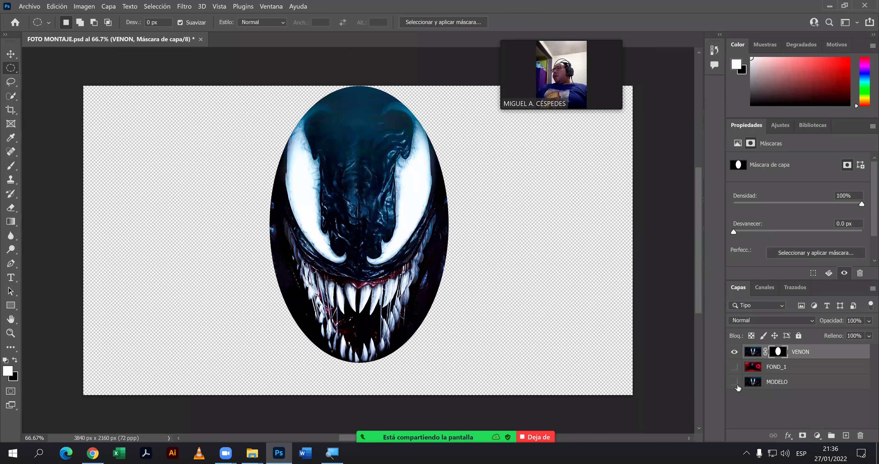
drag(757, 368, 759, 352)
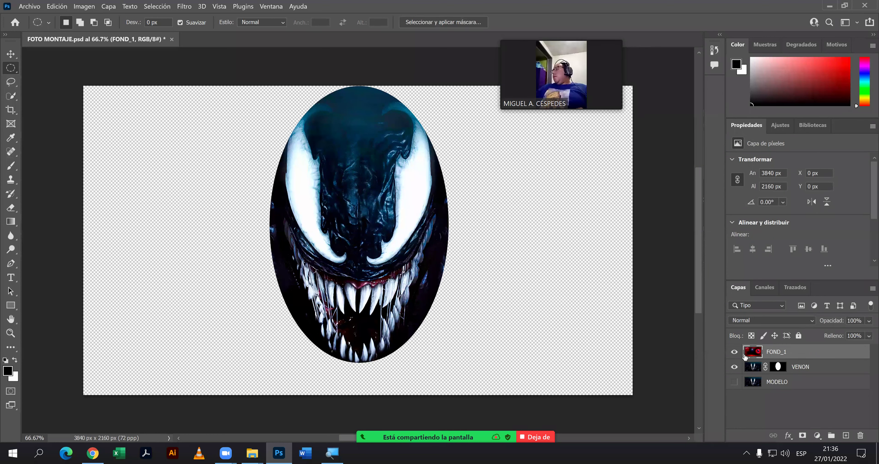
click(734, 352)
right_click(757, 355)
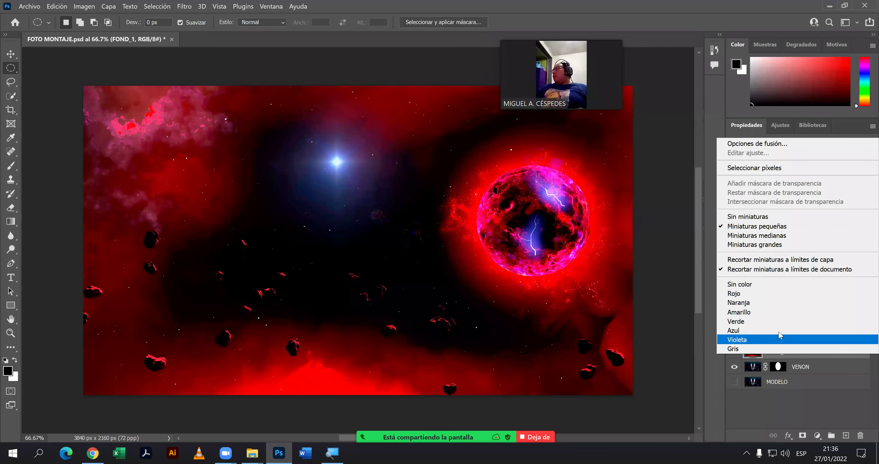
click(817, 360)
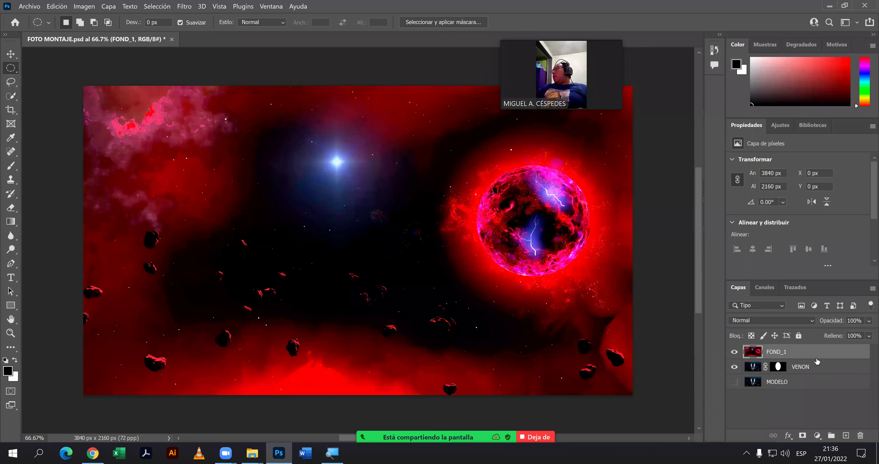
right_click(788, 352)
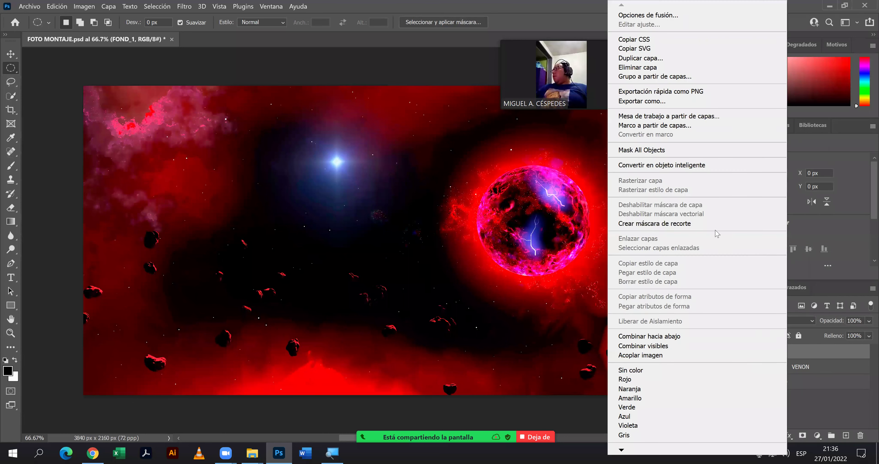
click(711, 224)
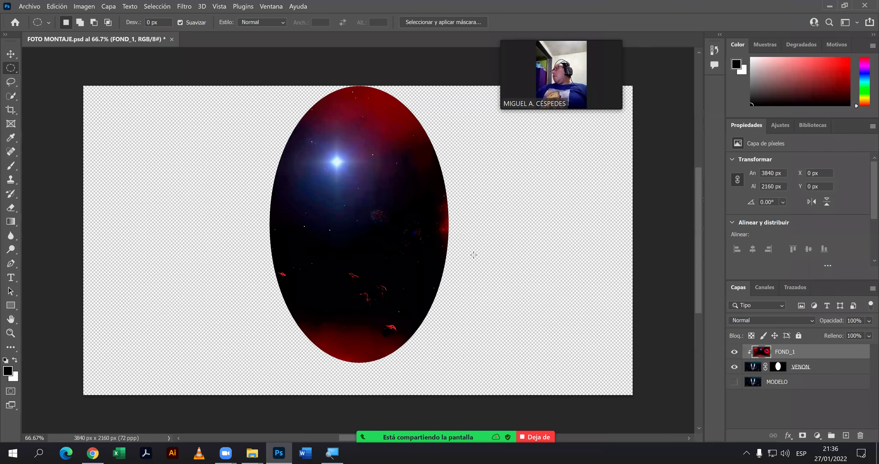
Show MODELO and set FOND_1's blend mode to Diferencia after trying Sobreexponer color.
click(733, 381)
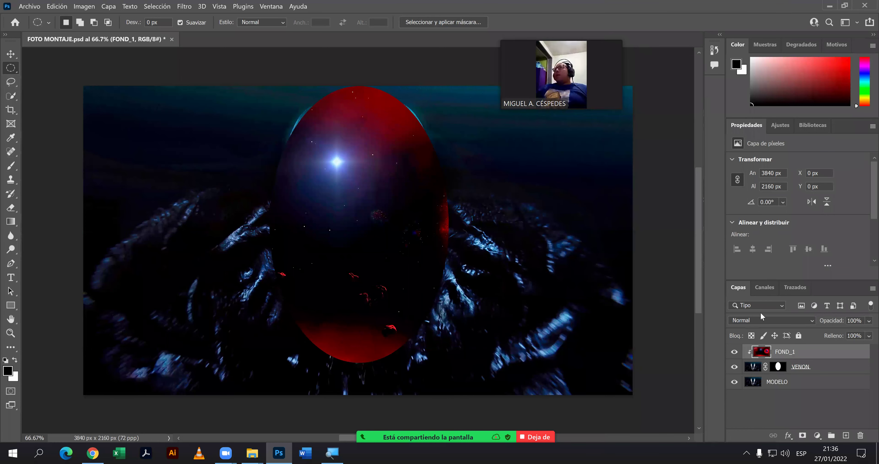
click(811, 321)
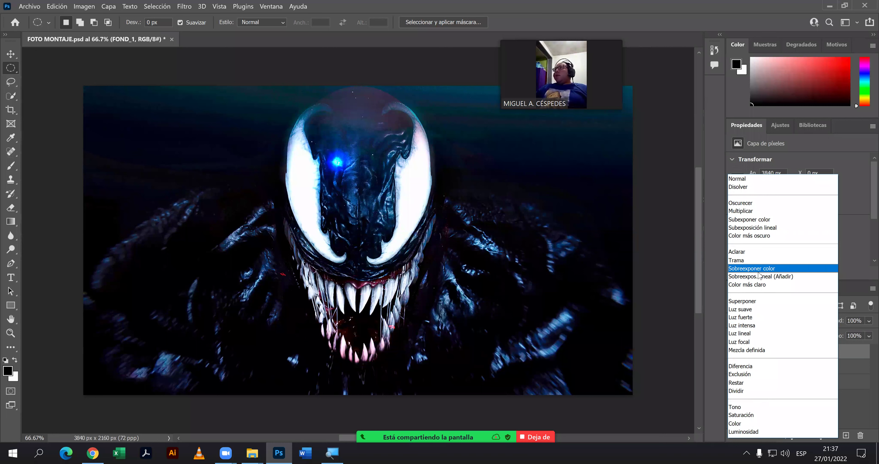
key(Return)
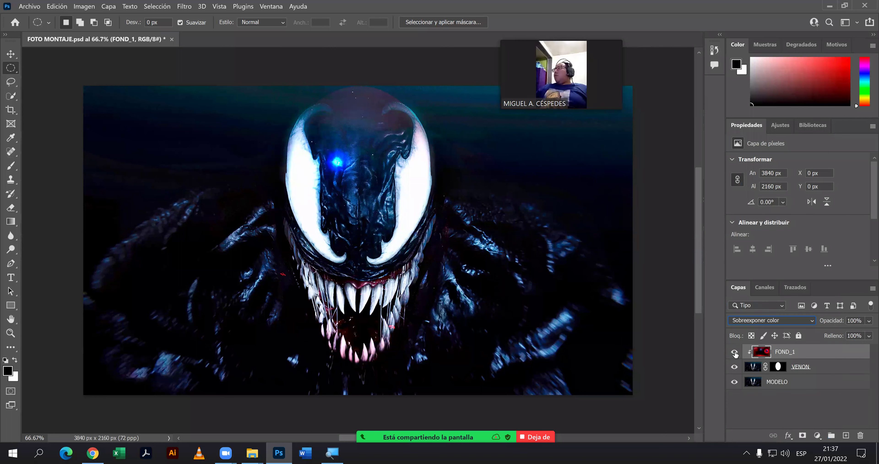
click(735, 352)
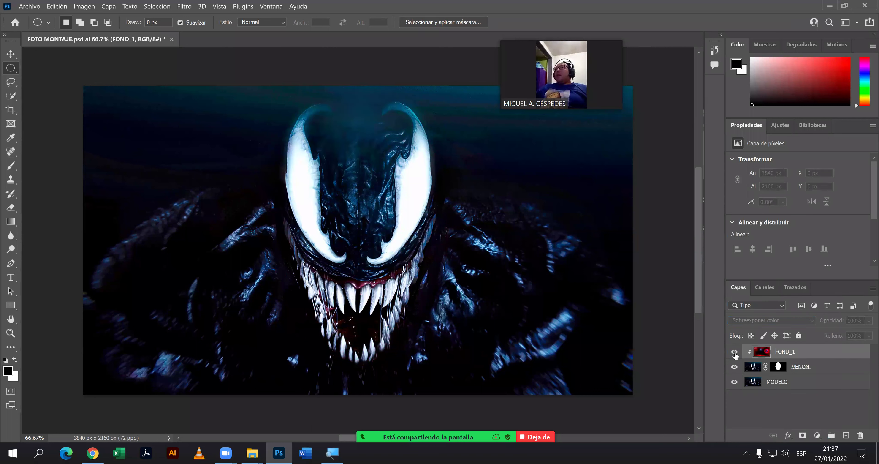
click(774, 321)
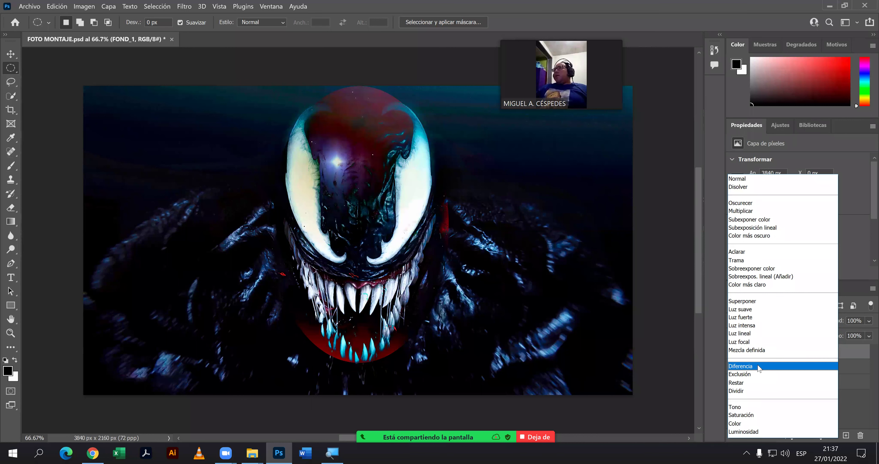
click(758, 366)
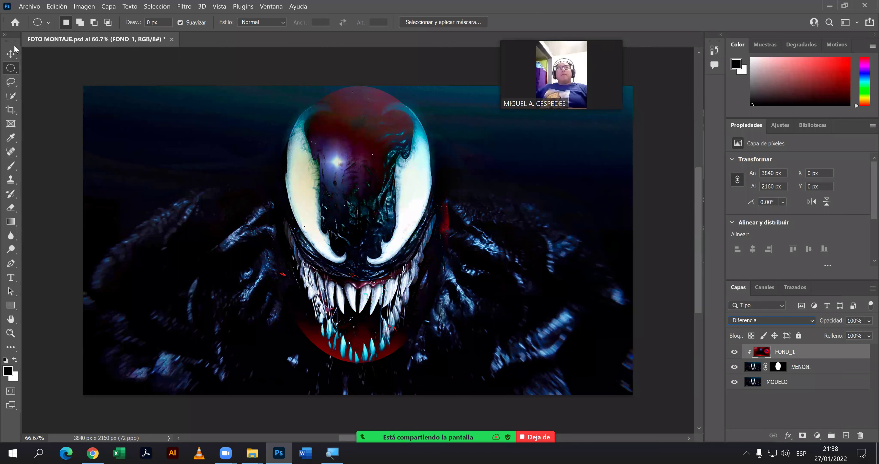
Nudge the FOND_1 image slightly right inside the oval with the Move tool.
click(11, 54)
mouse_move(391, 220)
mouse_down()
mouse_move(469, 251)
mouse_move(635, 252)
mouse_move(294, 240)
mouse_move(205, 201)
mouse_move(204, 193)
mouse_move(206, 200)
mouse_move(209, 187)
mouse_move(371, 204)
mouse_move(406, 198)
mouse_move(394, 220)
mouse_up()
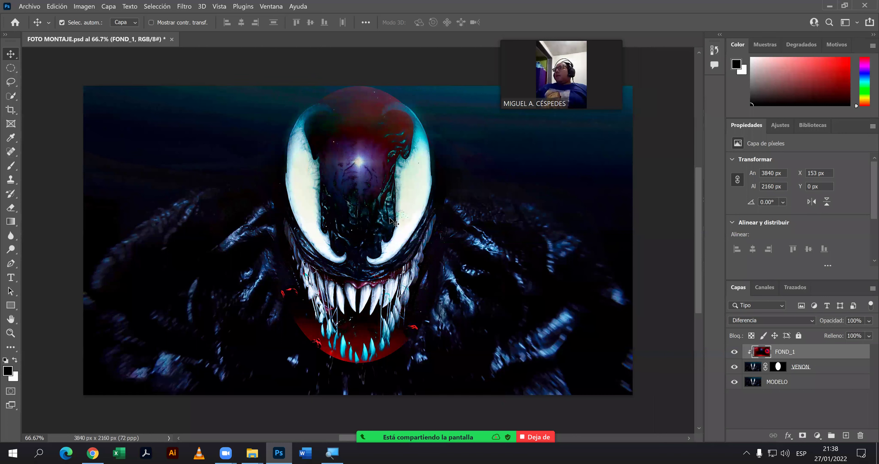
Set the VENON mask feather to 25 px and lower its density to 79%.
click(784, 369)
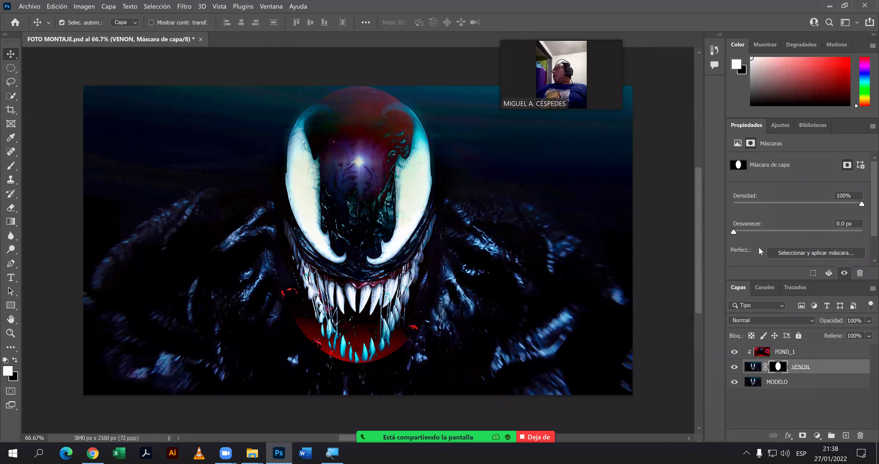
drag(755, 233, 782, 232)
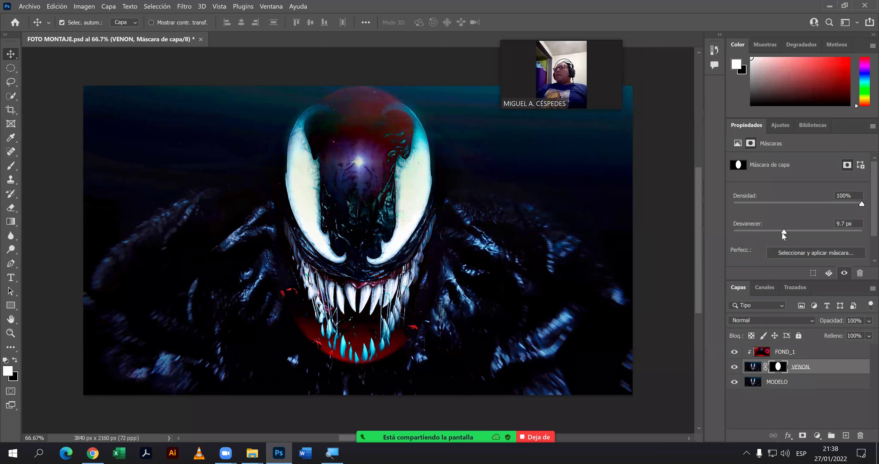
mouse_move(782, 232)
mouse_down()
mouse_move(809, 234)
mouse_move(791, 233)
mouse_up()
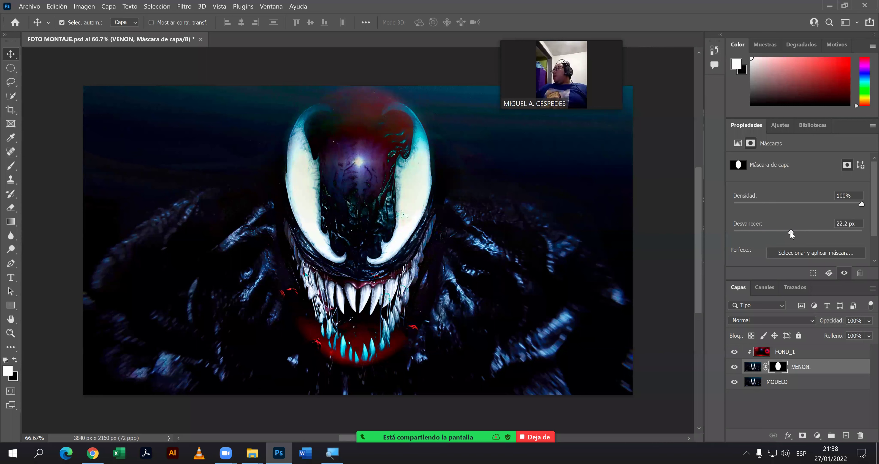
drag(791, 234, 793, 234)
key(Return)
text(25)
key(Return)
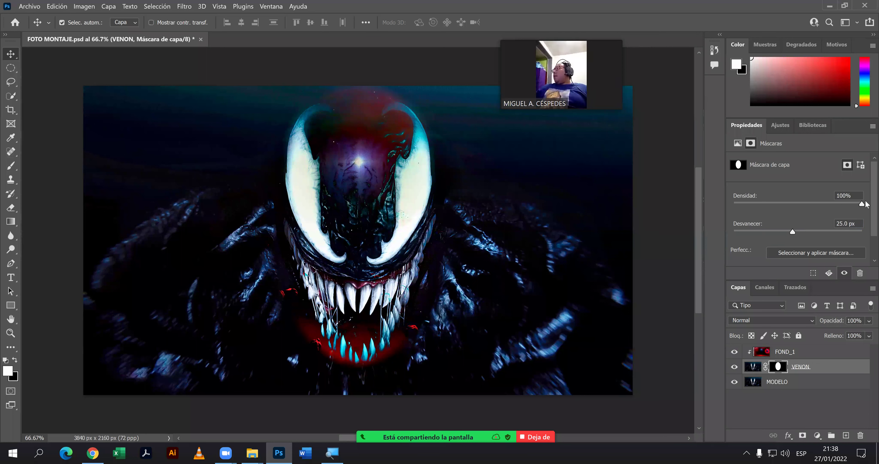
drag(848, 203, 835, 204)
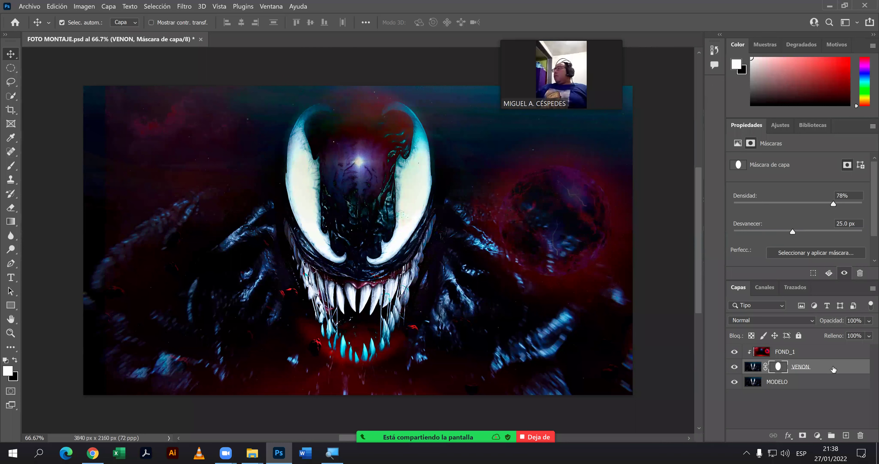
Lower the FOND_1 layer's opacity from 100% to 71%.
click(815, 356)
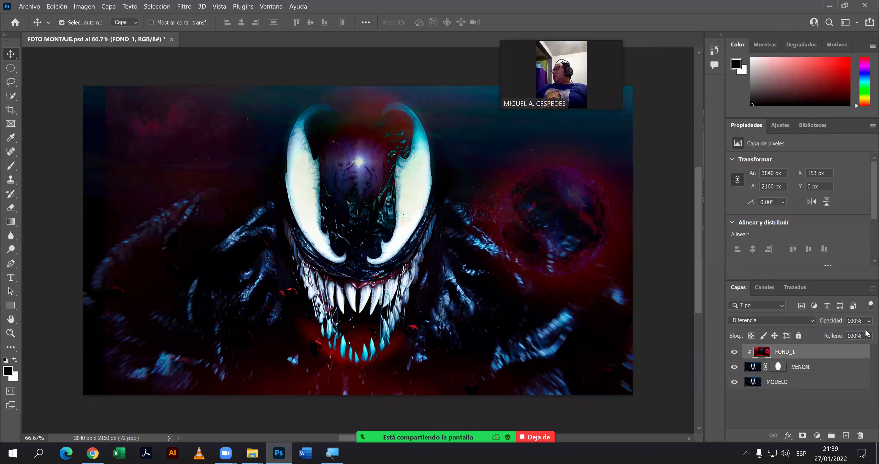
click(867, 320)
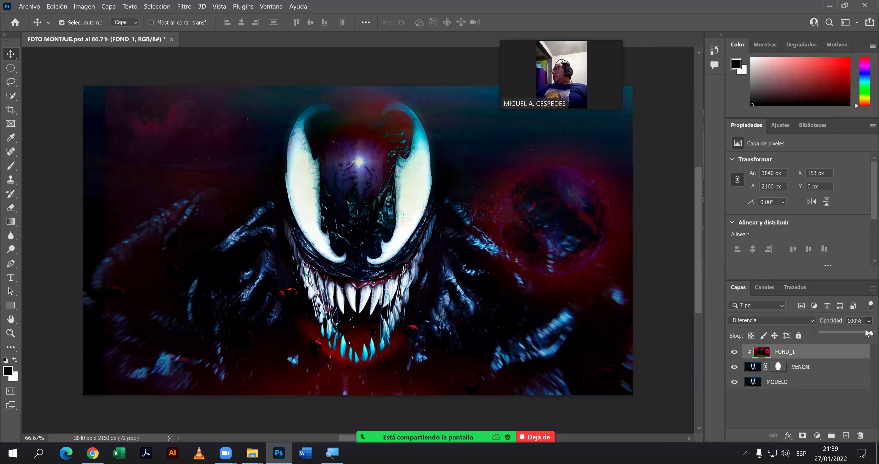
drag(867, 335, 863, 335)
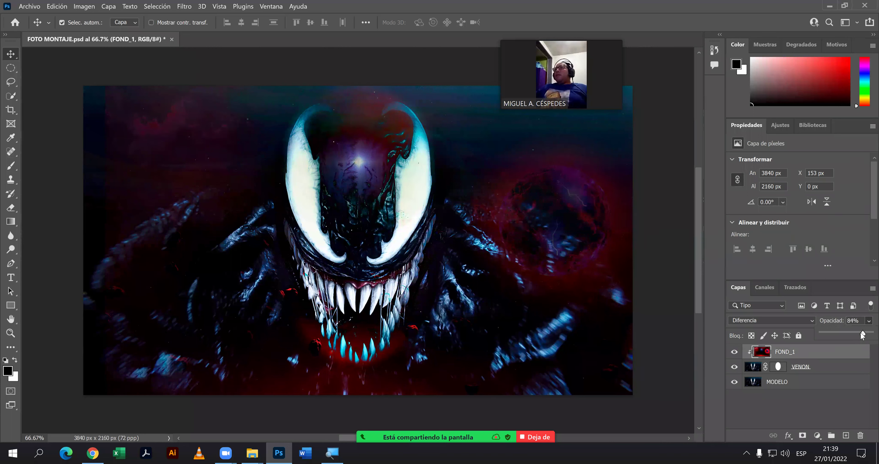
drag(860, 336, 857, 335)
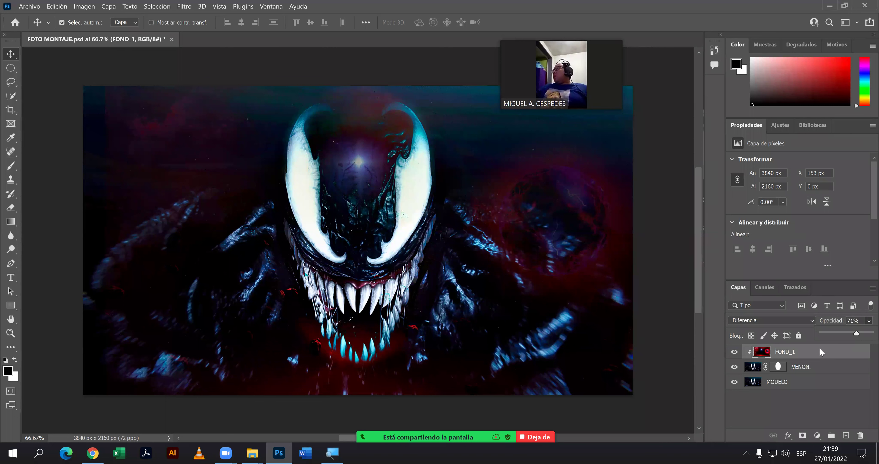
click(780, 367)
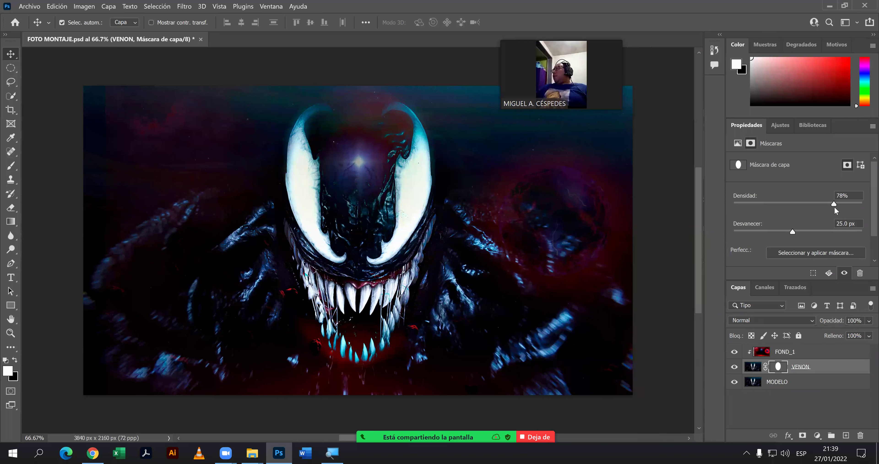
Set the VENON mask density to 70%, leave the blend mode unchanged, and reselect FOND_1.
drag(833, 203, 863, 205)
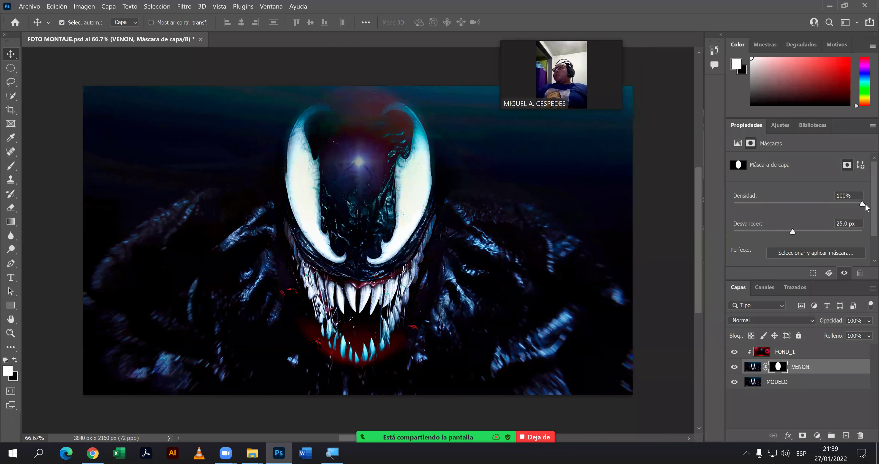
drag(864, 206, 826, 205)
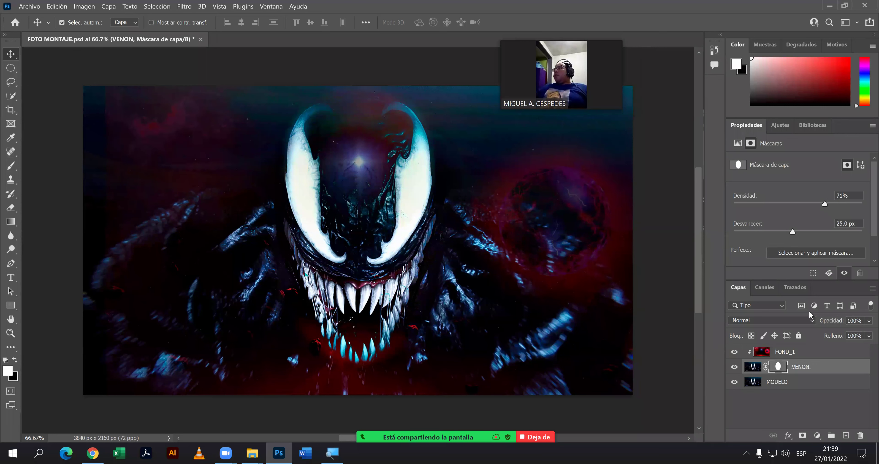
click(805, 318)
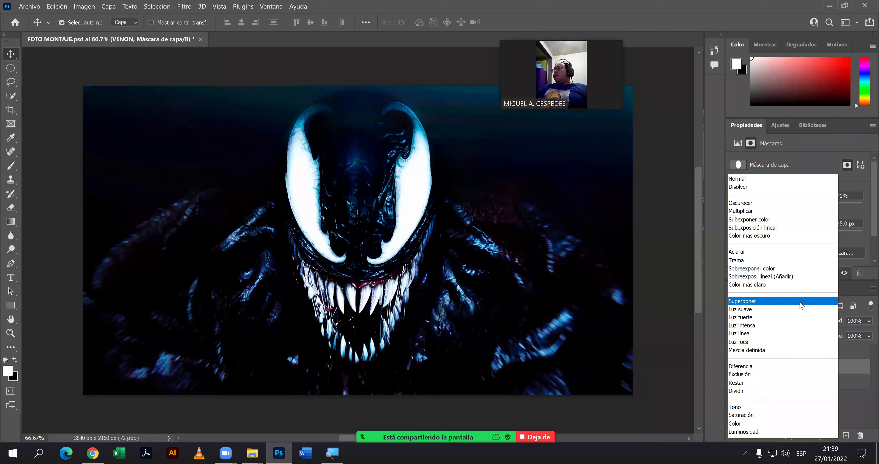
key(Escape)
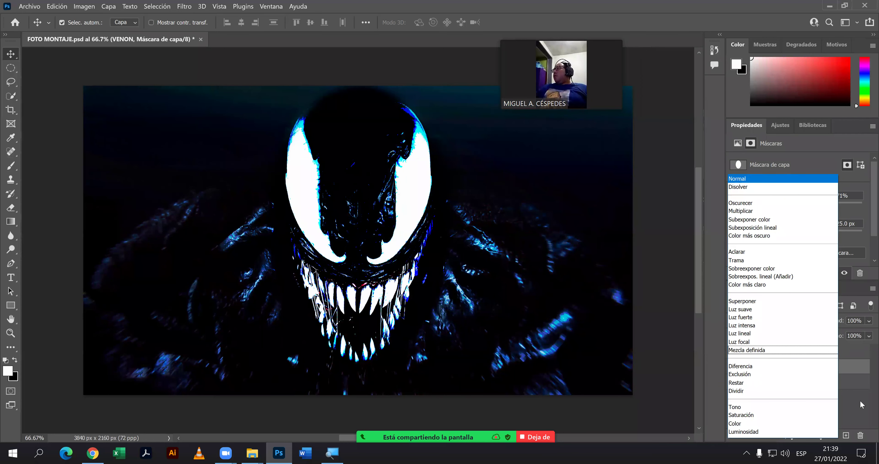
click(807, 351)
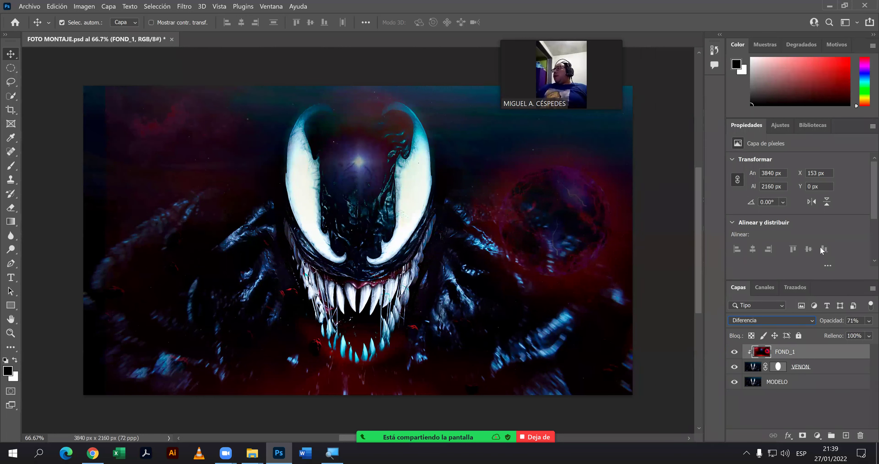
click(778, 368)
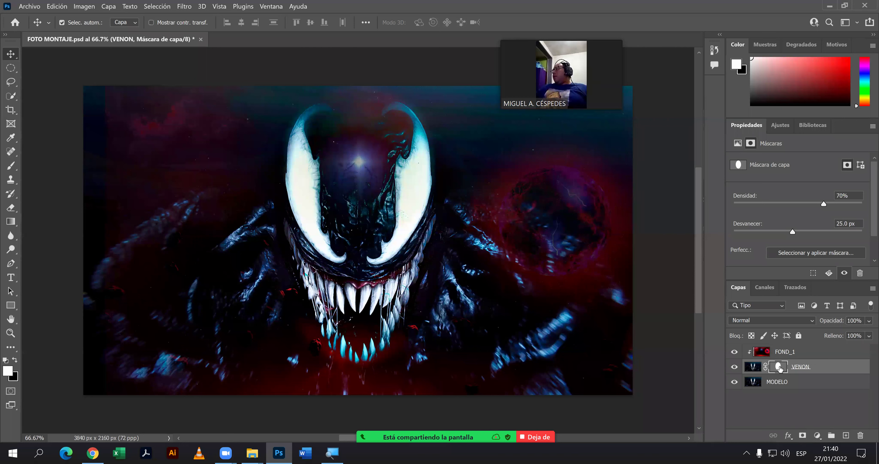
click(763, 352)
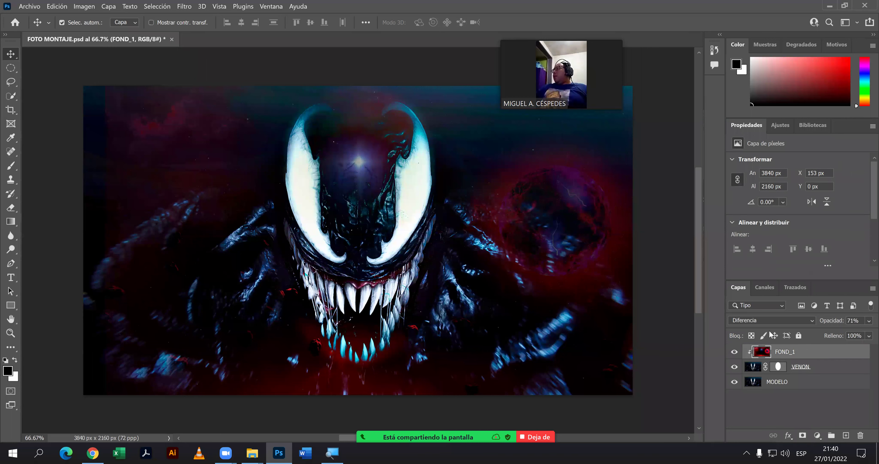
Set FOND_1 to Sobreexpos. lineal (Añadir) blending and save FOTO MONTAJE.psd.
click(778, 322)
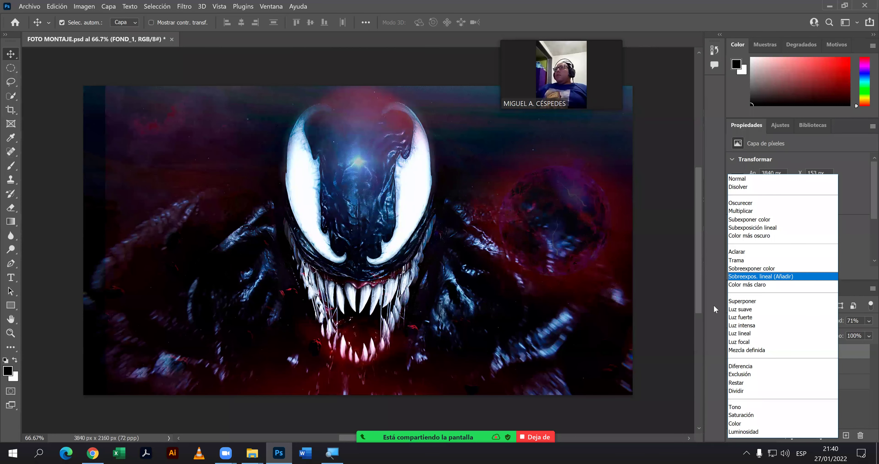
click(759, 278)
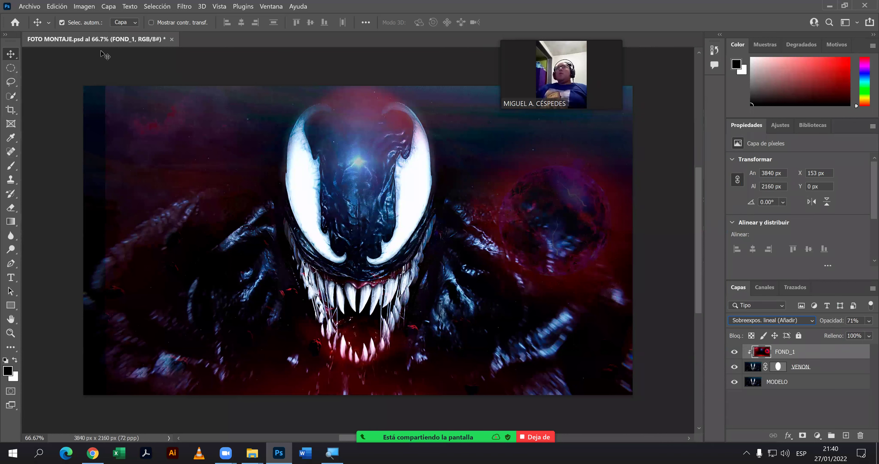
click(28, 7)
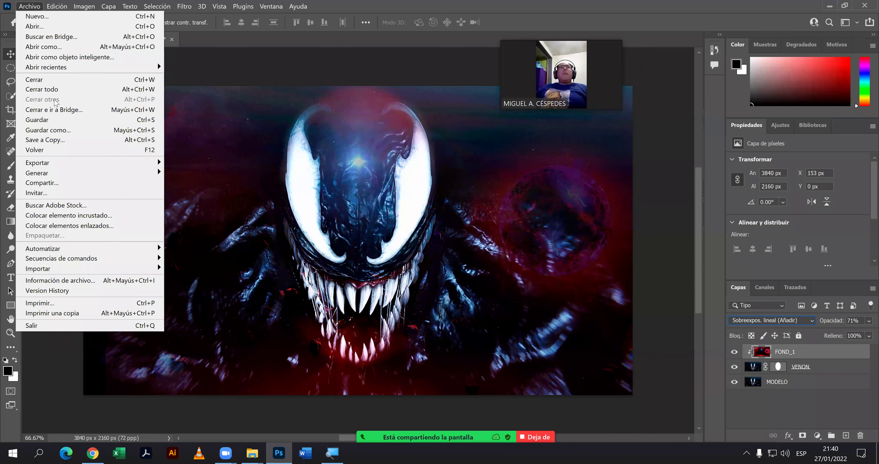
click(56, 120)
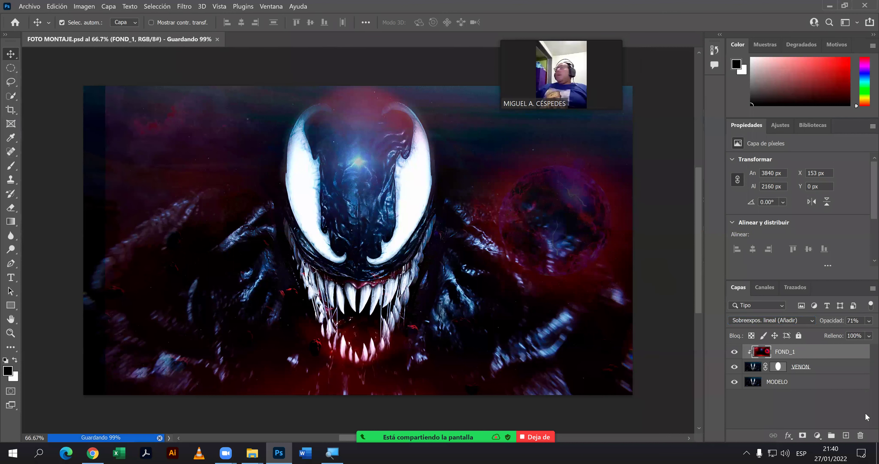
Delete the FOND_1 and VENON layers, then close FOTO MONTAJE.psd without saving.
shift+click(824, 371)
mouse_move(823, 371)
mouse_down()
mouse_move(867, 438)
mouse_move(860, 436)
mouse_up()
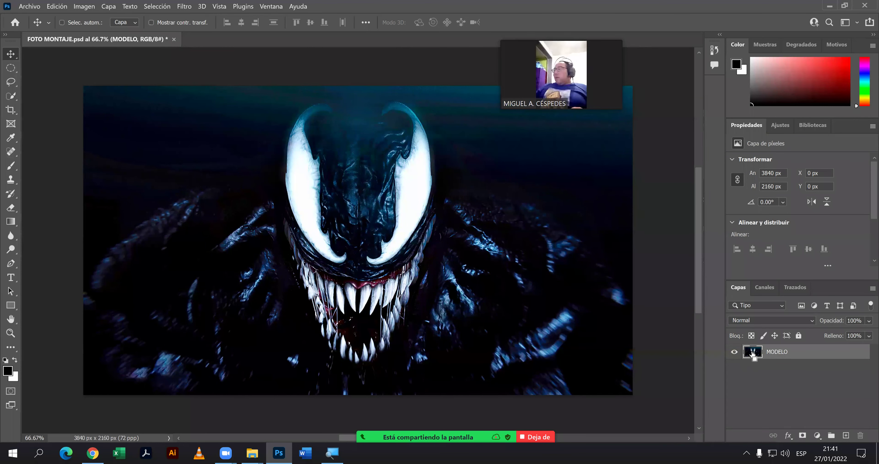
drag(765, 361, 861, 437)
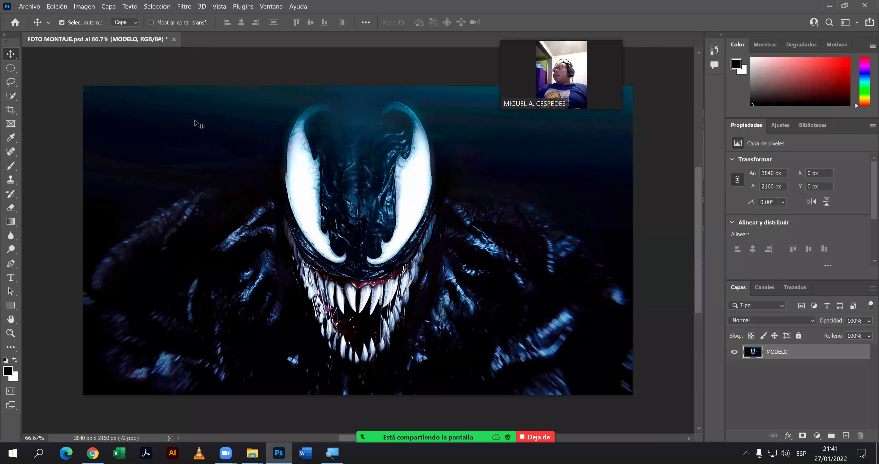
click(173, 39)
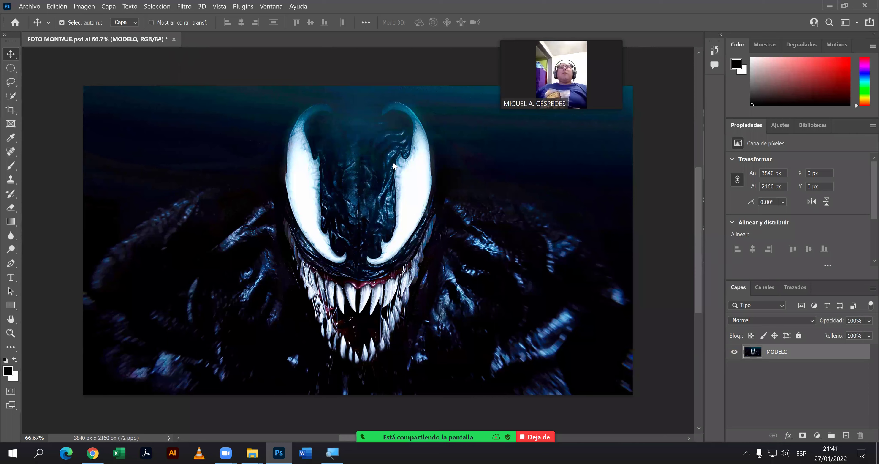
click(502, 190)
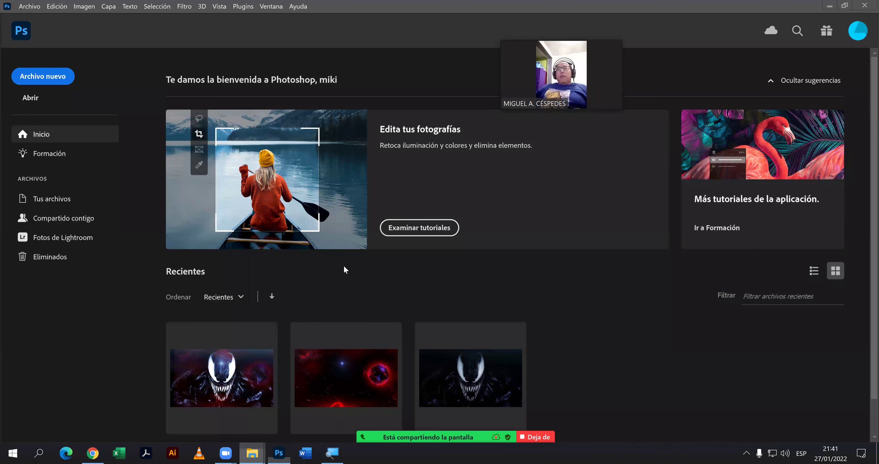
Open the planeta-en-fuego and rostro-de-venom JPGs from MASCARA DE CAPA, accepting the colour profile prompts.
click(252, 453)
click(332, 400)
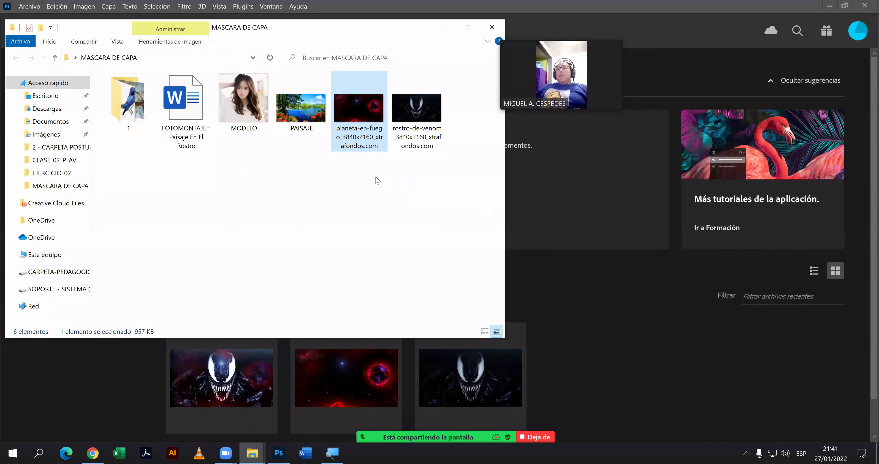
mouse_move(435, 187)
mouse_down()
mouse_move(362, 114)
mouse_move(560, 225)
mouse_up()
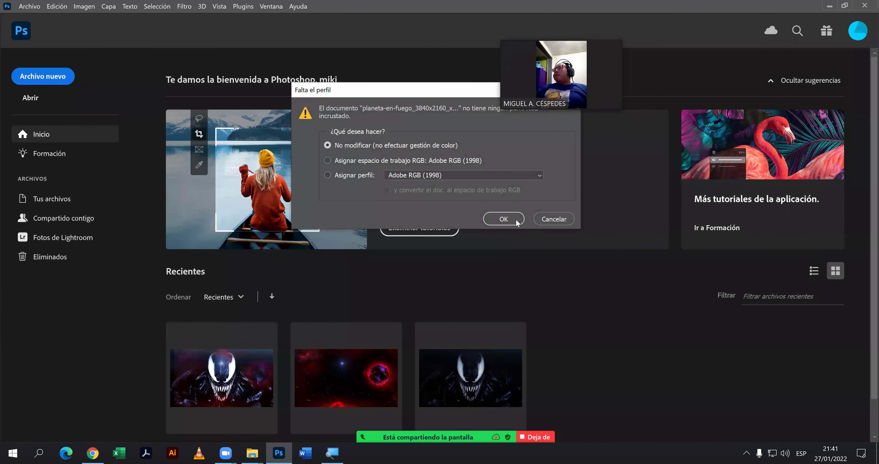
click(515, 221)
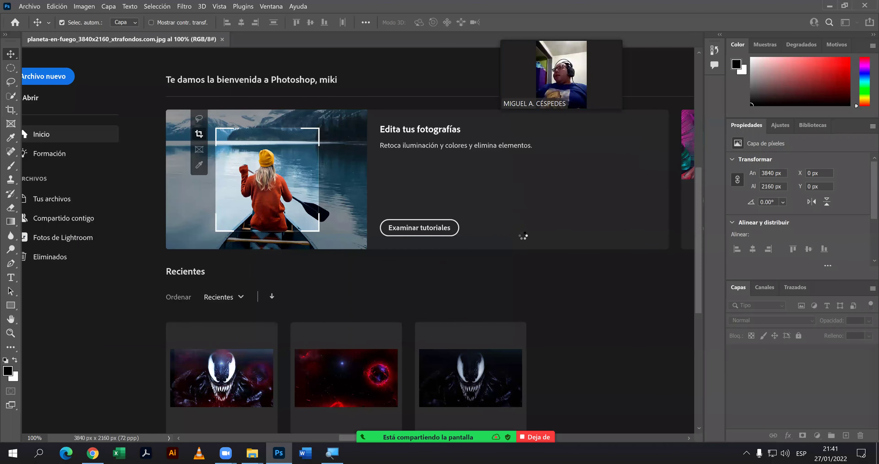
click(488, 225)
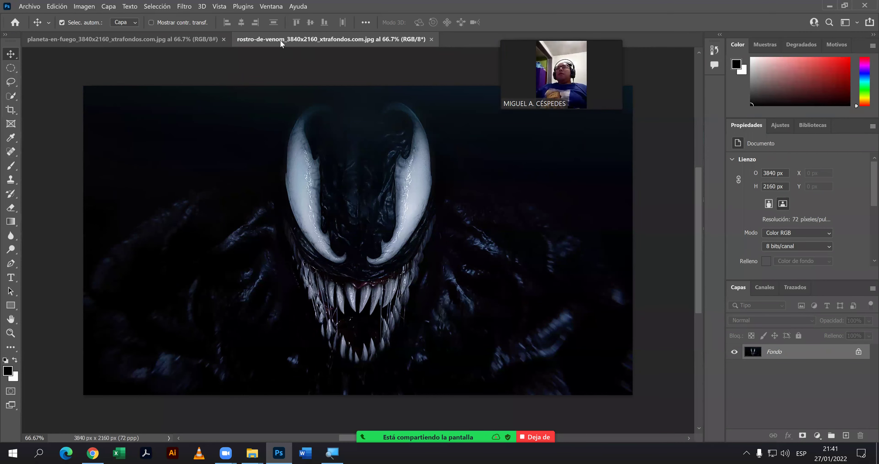
Drag the planeta-en-fuego image into the Venom document as a new layer.
click(189, 39)
drag(548, 185, 372, 194)
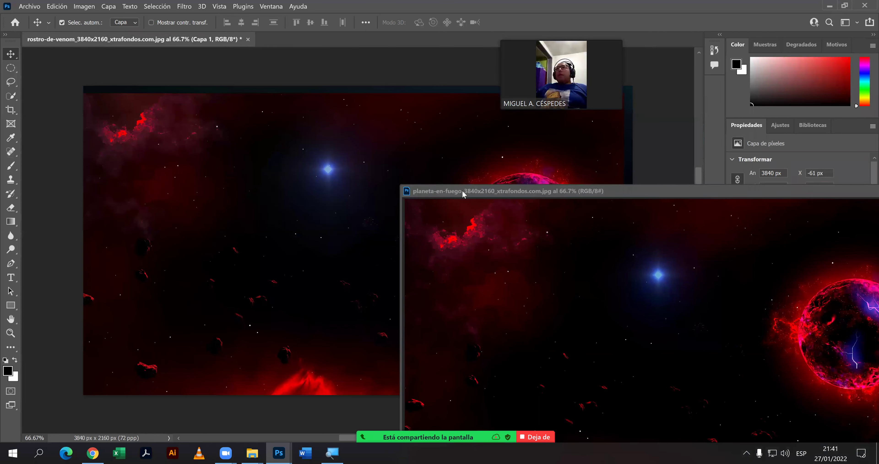
click(462, 190)
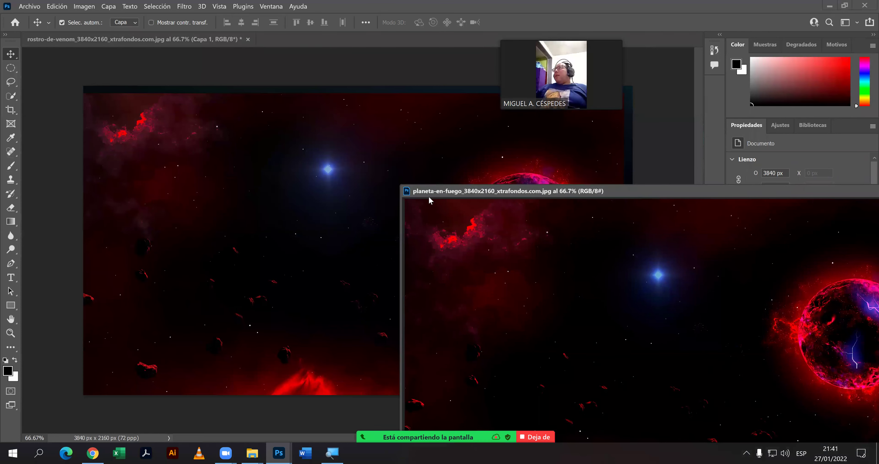
drag(430, 200, 6, 197)
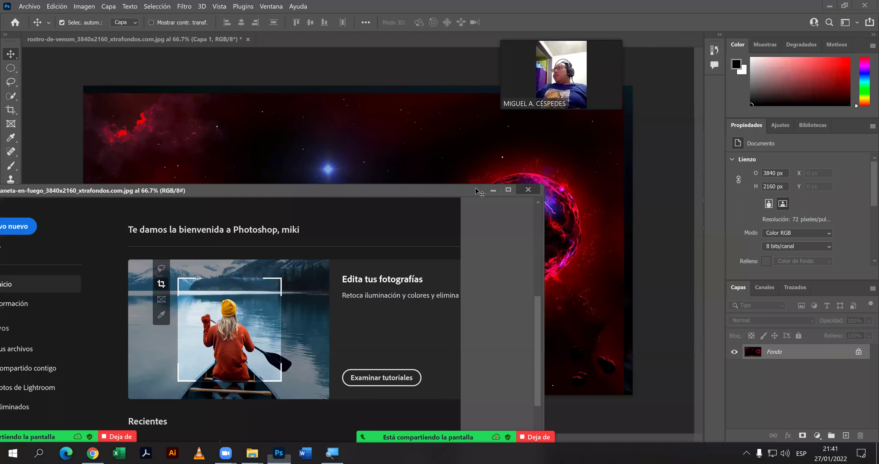
click(478, 192)
drag(485, 184, 548, 246)
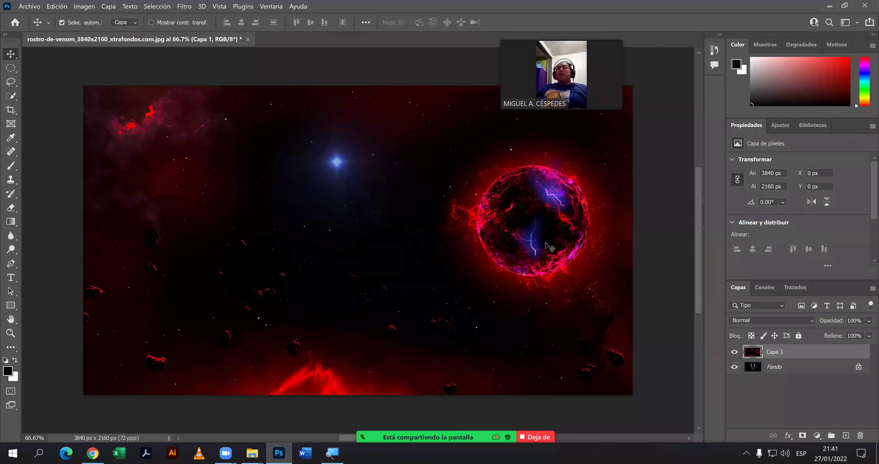
Unlock the Fondo layer into Capa 0, hide it, and select Capa 1.
click(852, 368)
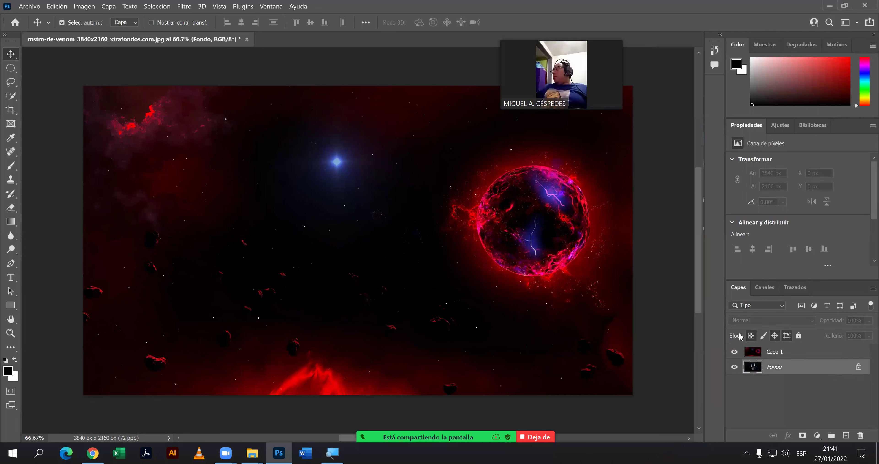
click(858, 367)
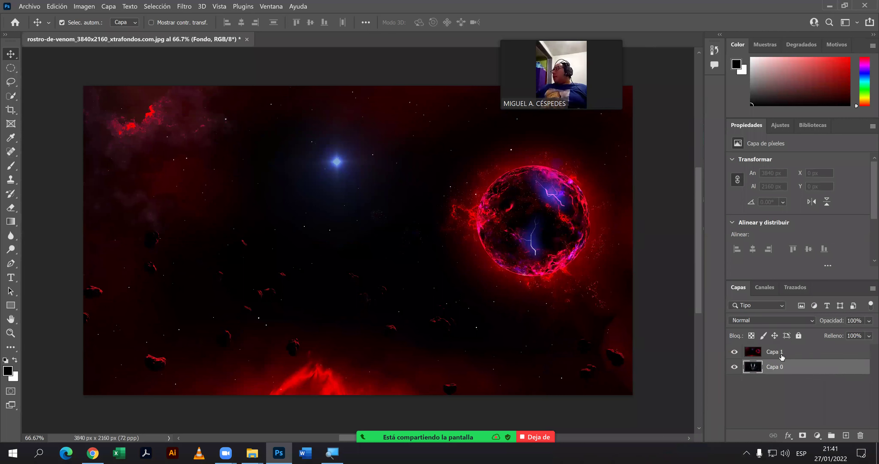
key(h)
double_click(740, 368)
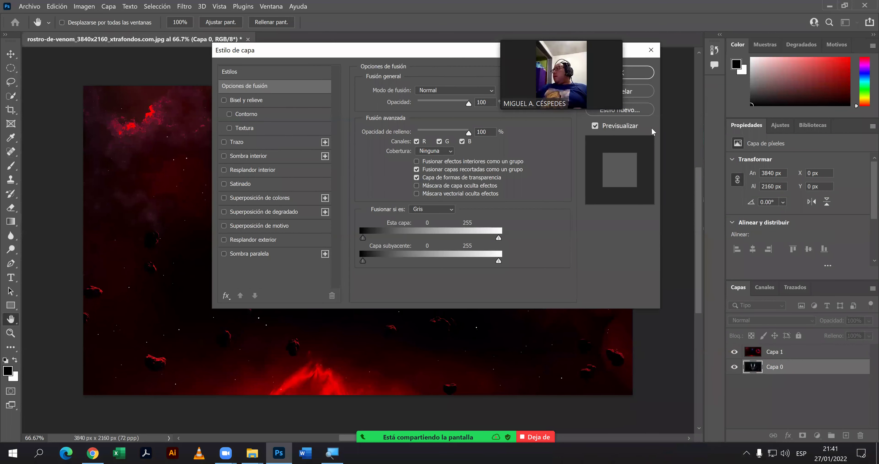
key(v)
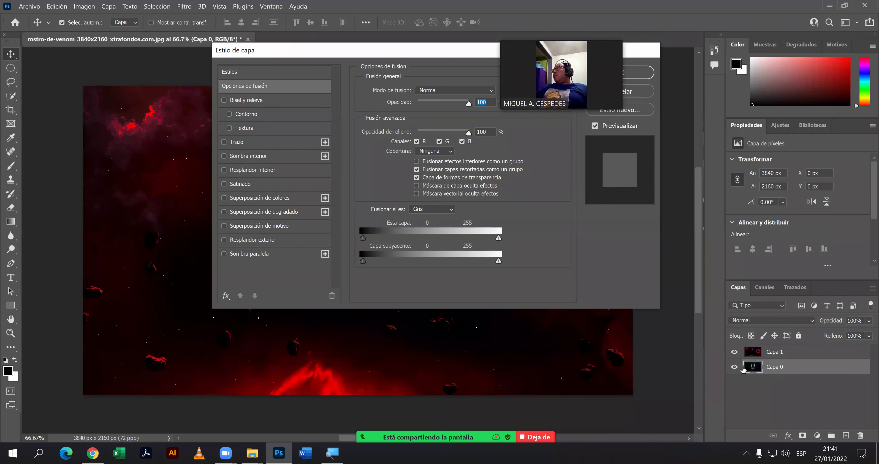
key(Return)
click(735, 366)
click(763, 353)
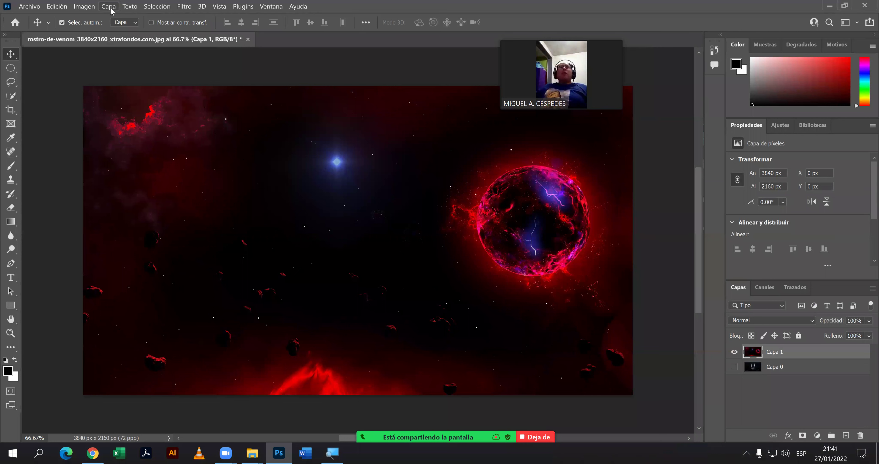
Add a Brillo/contraste adjustment layer with brightness 144 and contrast -50.
click(109, 6)
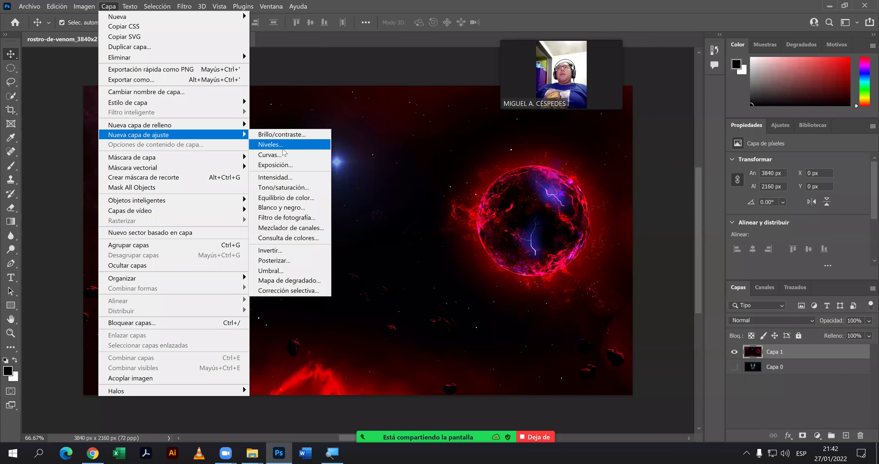
click(284, 134)
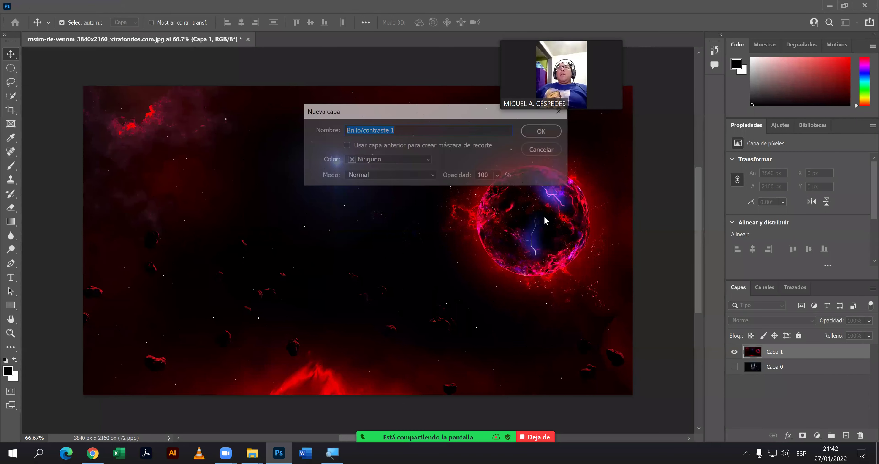
click(543, 131)
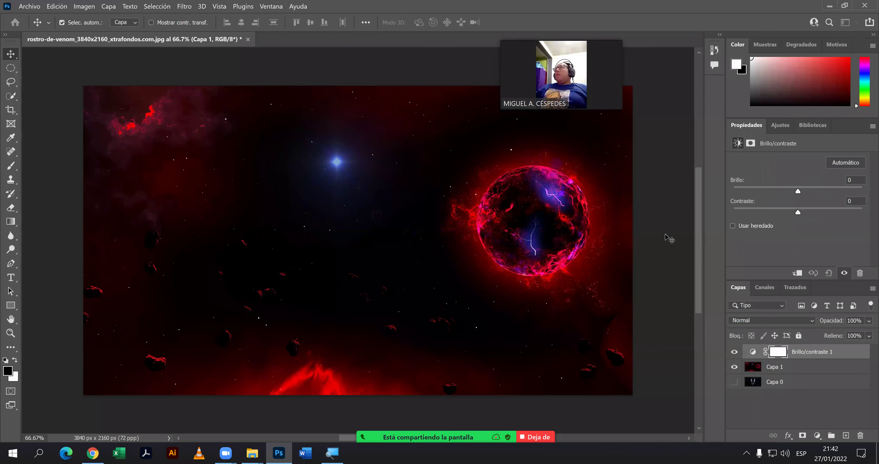
drag(797, 190, 860, 191)
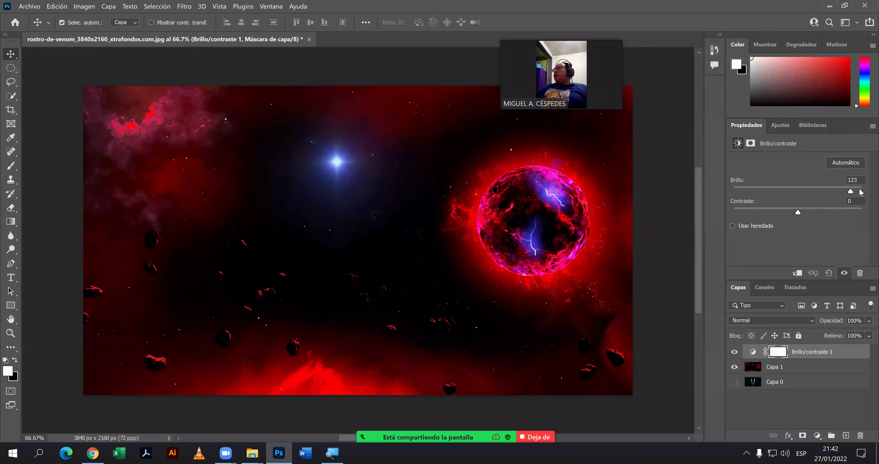
drag(797, 212, 737, 217)
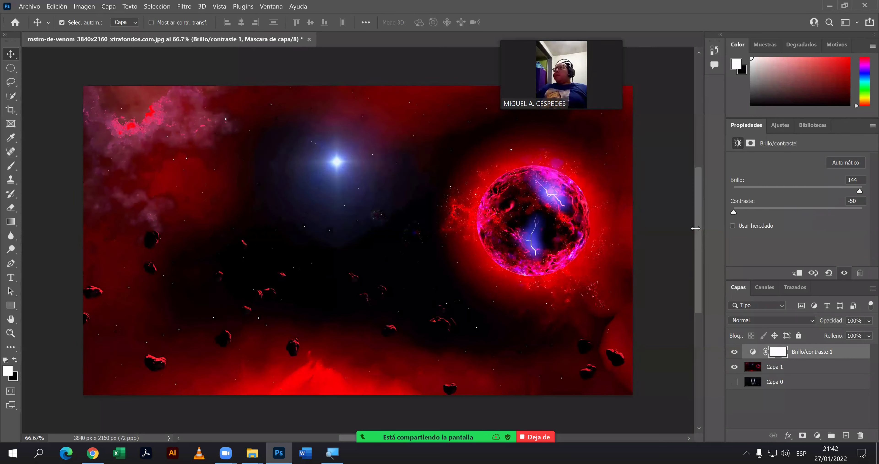
Merge Capa 1 and its Brillo/contraste adjustment with Combinar visibles.
click(778, 367)
right_click(778, 367)
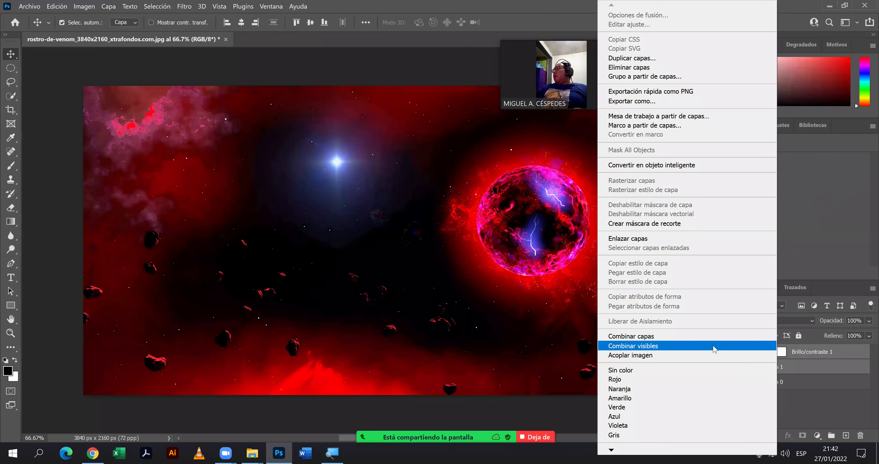
click(708, 344)
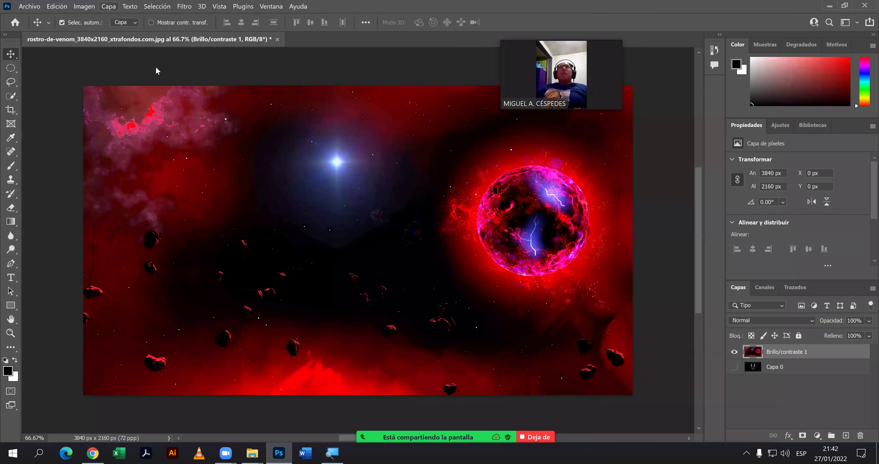
click(108, 6)
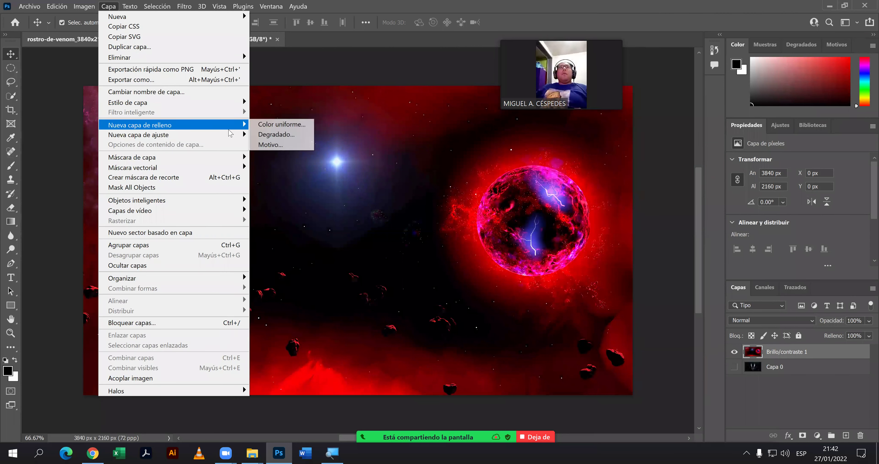
mouse_move(139, 134)
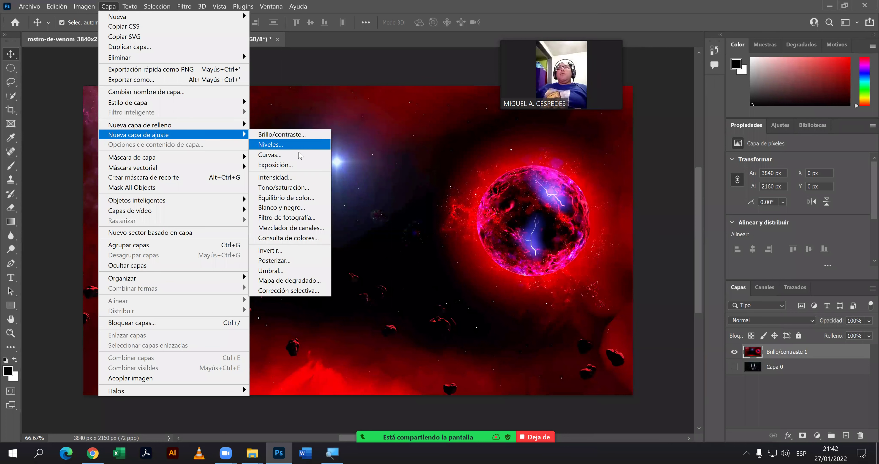
Add a Tono/saturación 1 adjustment layer with saturation lowered to -34.
click(310, 187)
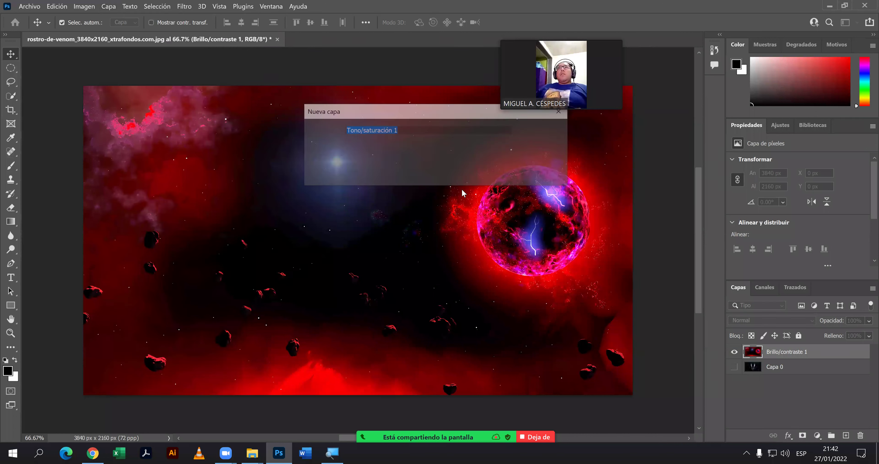
click(543, 132)
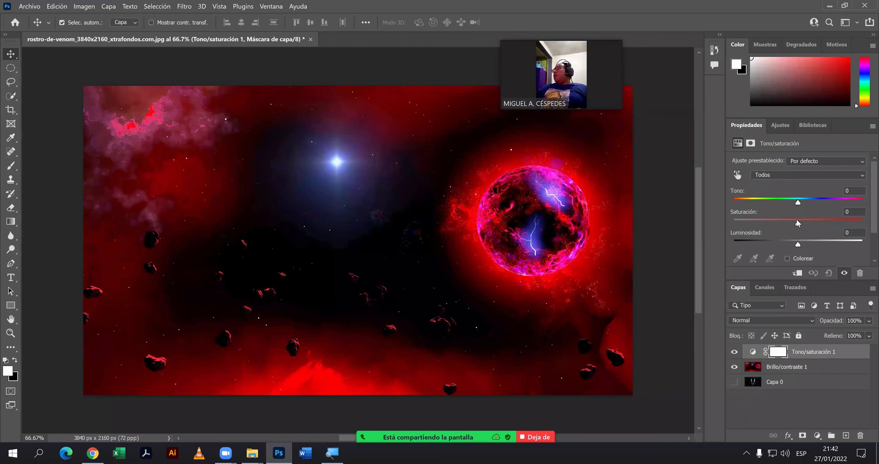
drag(797, 227, 773, 224)
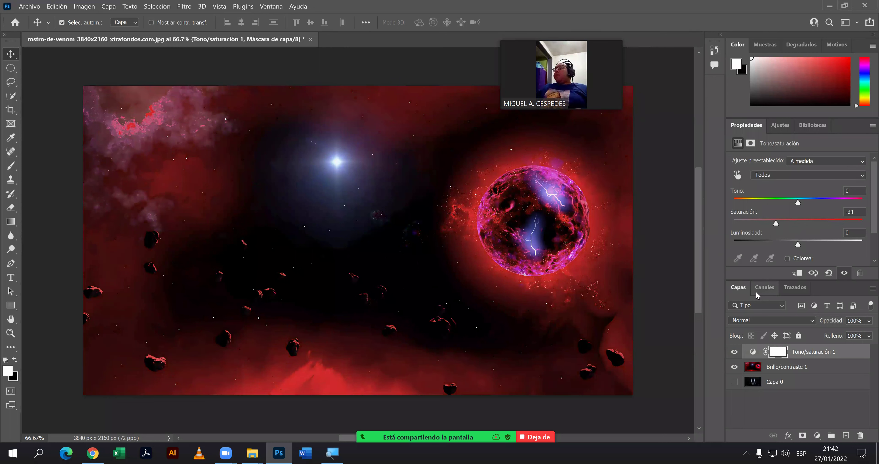
Merge the saturation adjustment into Brillo/contraste 1 and rename the layer FONDO.
shift+click(798, 372)
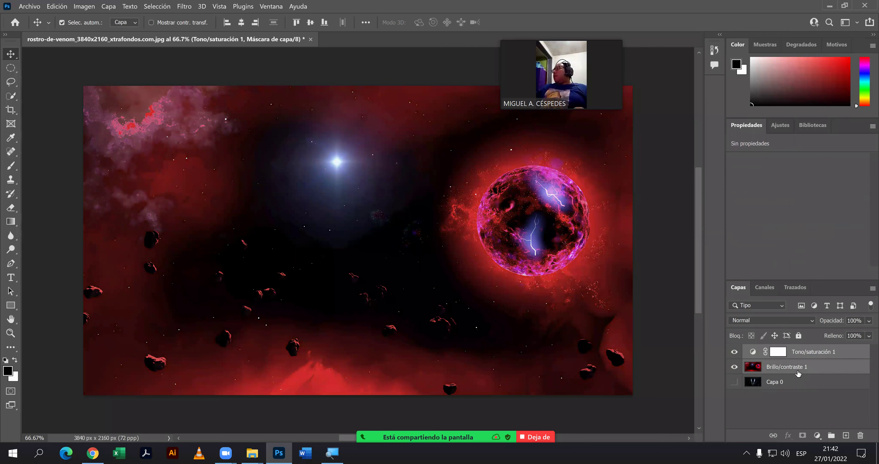
right_click(756, 364)
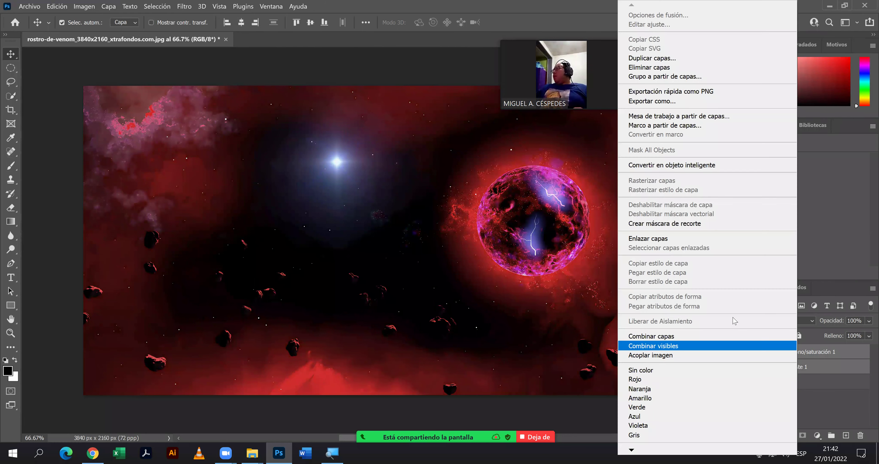
click(724, 336)
double_click(781, 351)
text(F)
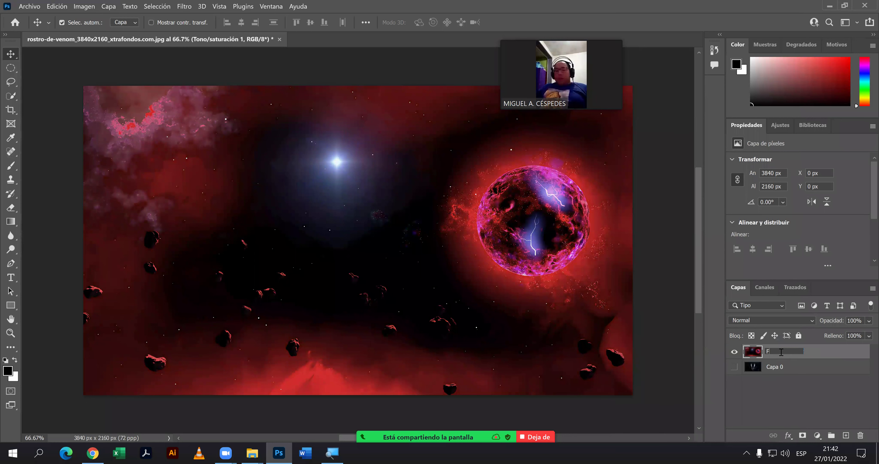
text(ONDO)
key(Return)
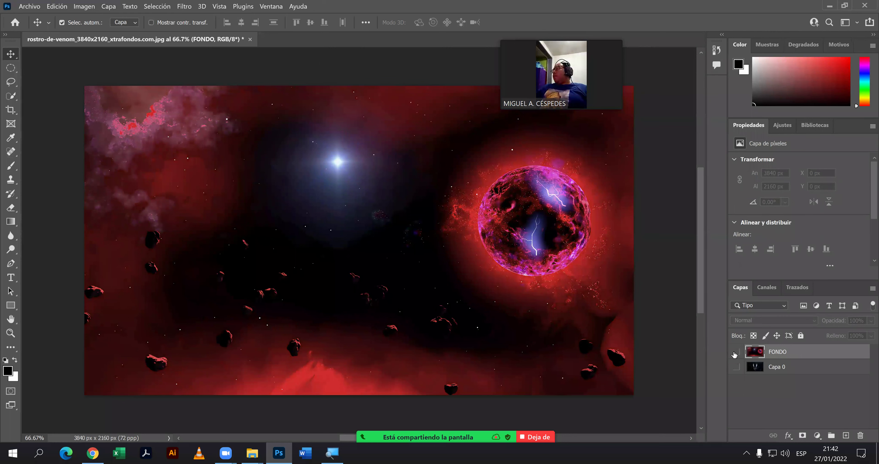
Hide FONDO and make the Venom layer Capa 0 visible.
click(733, 352)
click(757, 364)
click(736, 367)
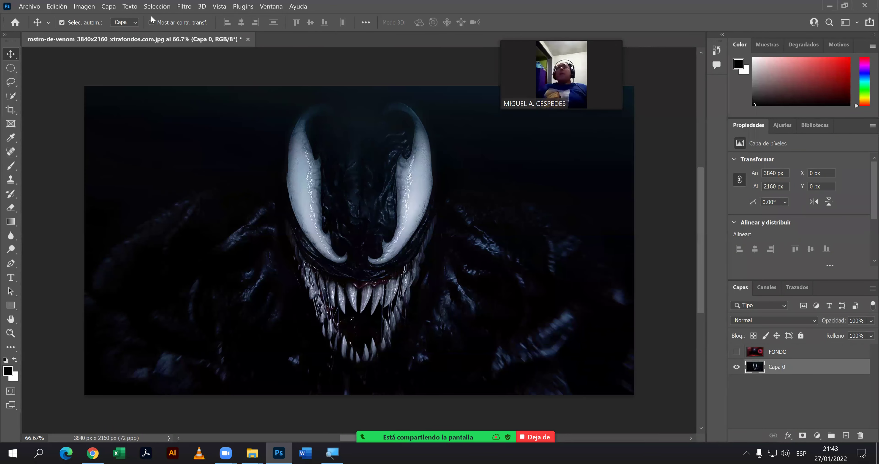
Add a Curvas 1 adjustment layer, bending the curve up to brighten Venom.
click(108, 6)
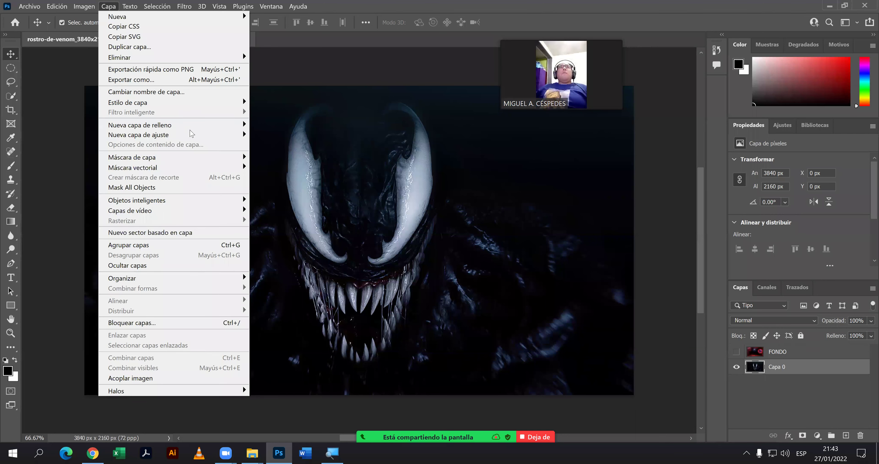
mouse_move(138, 135)
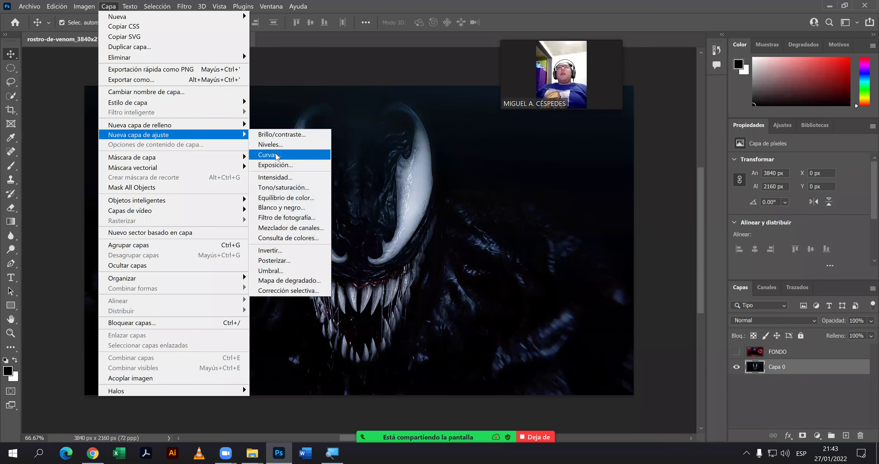
click(276, 156)
click(532, 135)
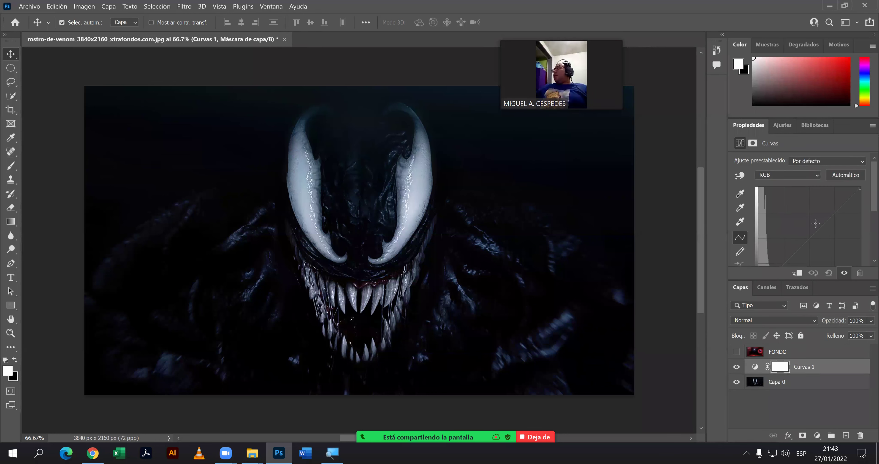
drag(817, 228, 795, 225)
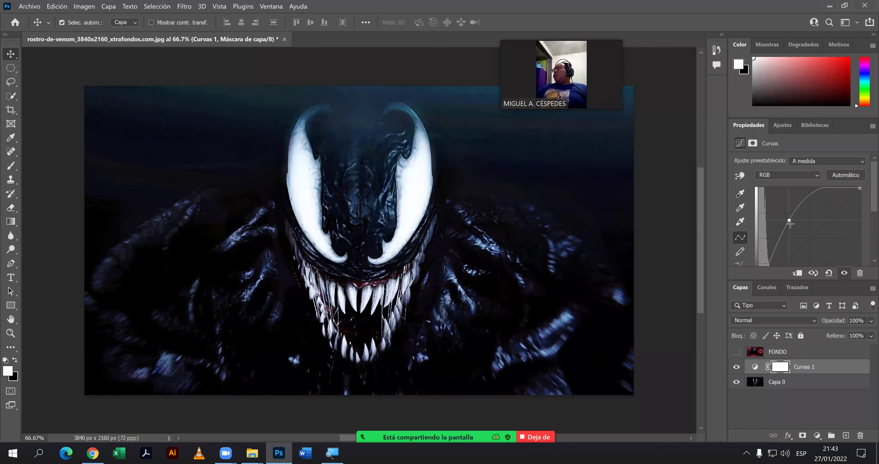
drag(796, 226, 787, 224)
Merge Curvas 1 into Capa 0, rename it VENOM, and duplicate it.
click(786, 383)
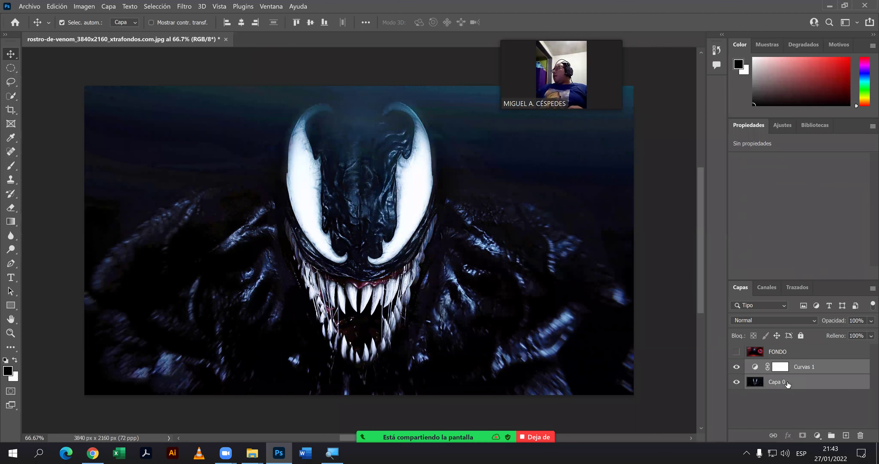
right_click(784, 368)
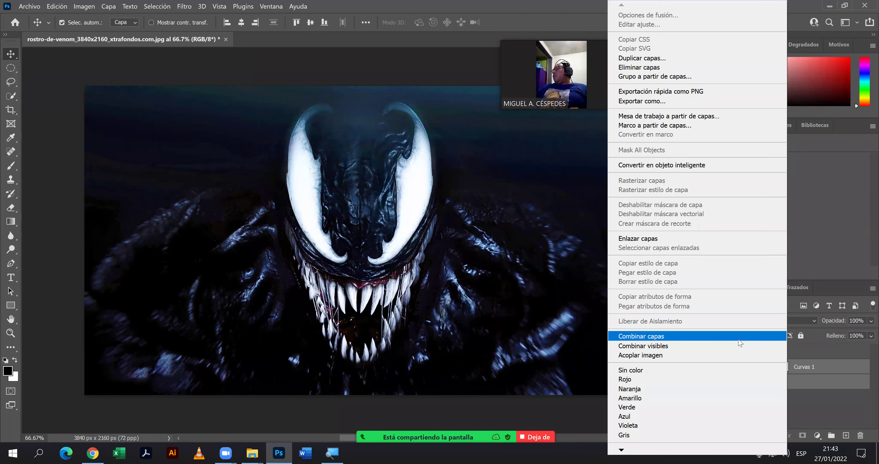
click(737, 338)
double_click(782, 367)
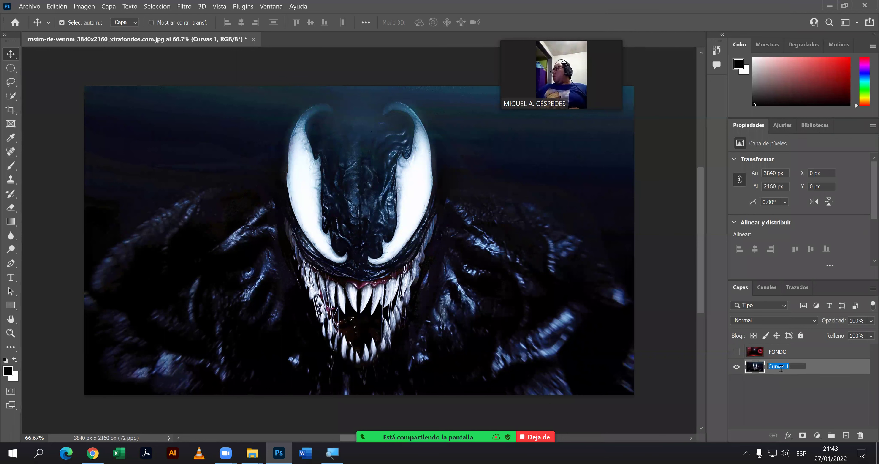
text(VENOM)
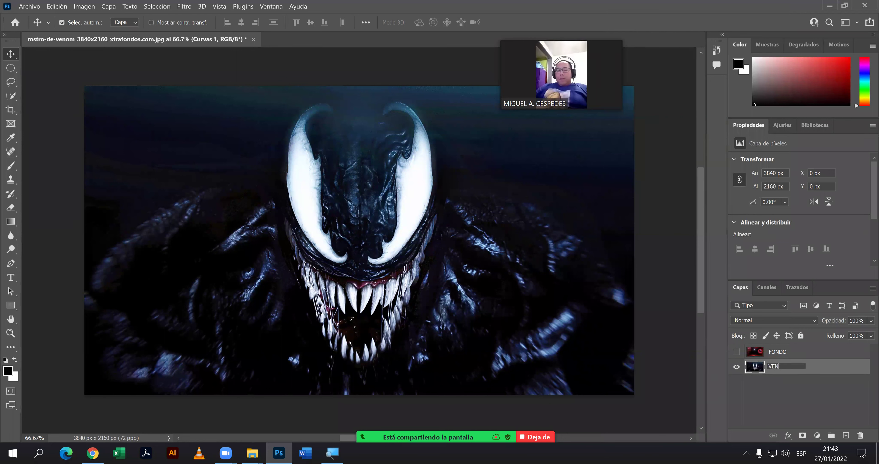
key(Return)
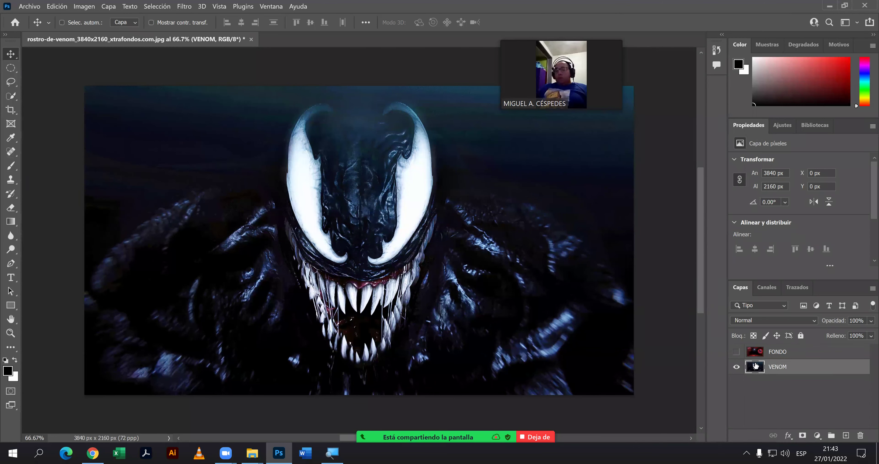
key(ctrl+j)
Hide VENOM and mask VENOM copia to an elliptical selection around the head.
click(735, 383)
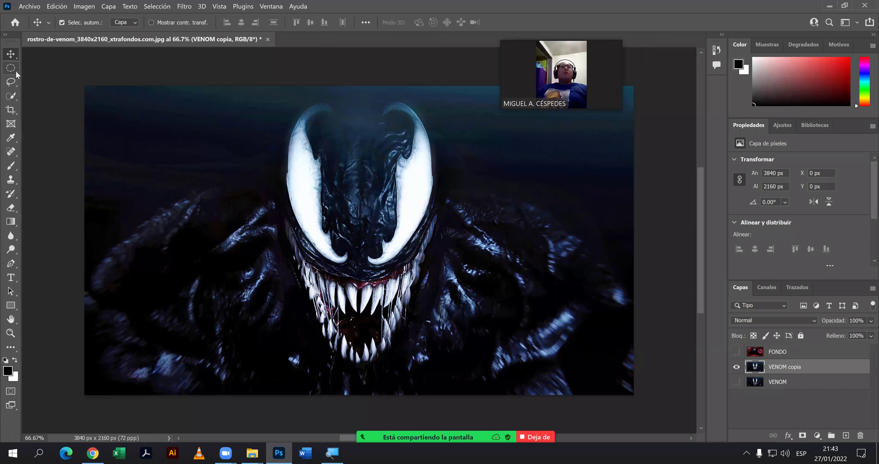
drag(10, 67, 75, 76)
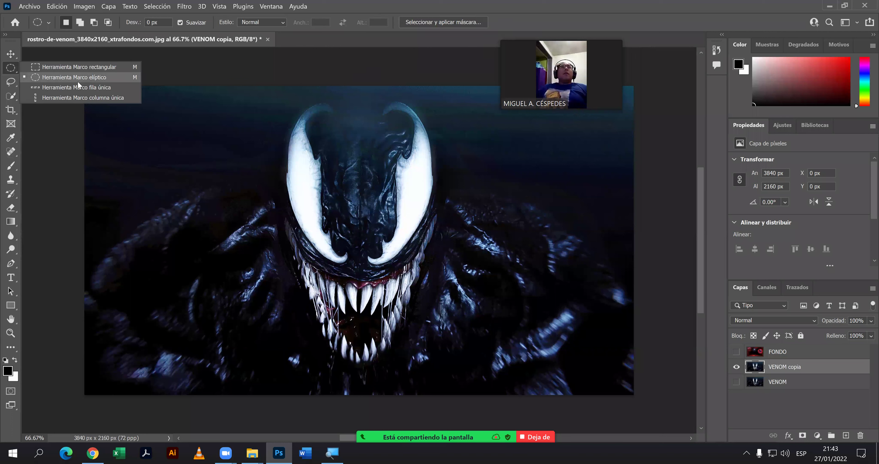
click(78, 82)
mouse_move(290, 119)
mouse_down()
mouse_move(444, 335)
mouse_move(451, 364)
mouse_up()
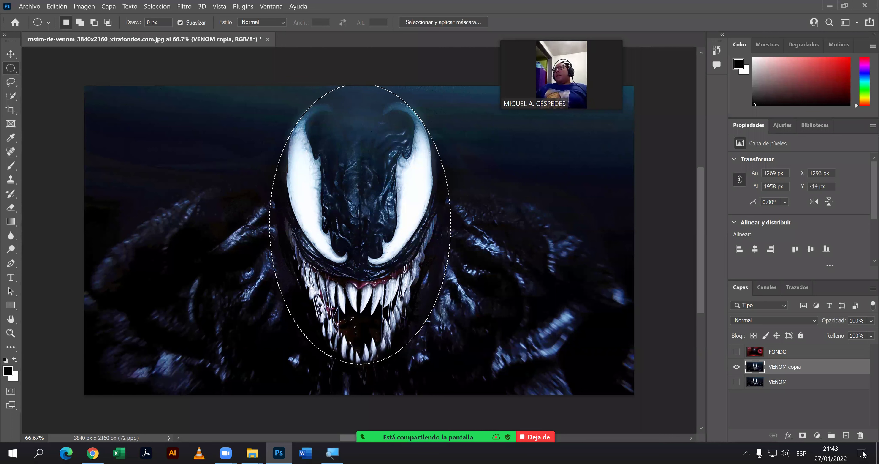
click(803, 435)
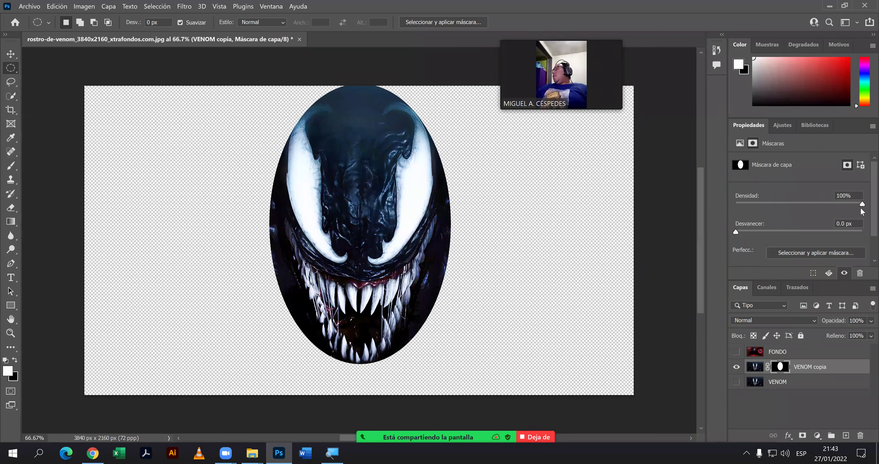
Set the mask density to 80% and feather to 24.2 px.
drag(842, 205, 839, 204)
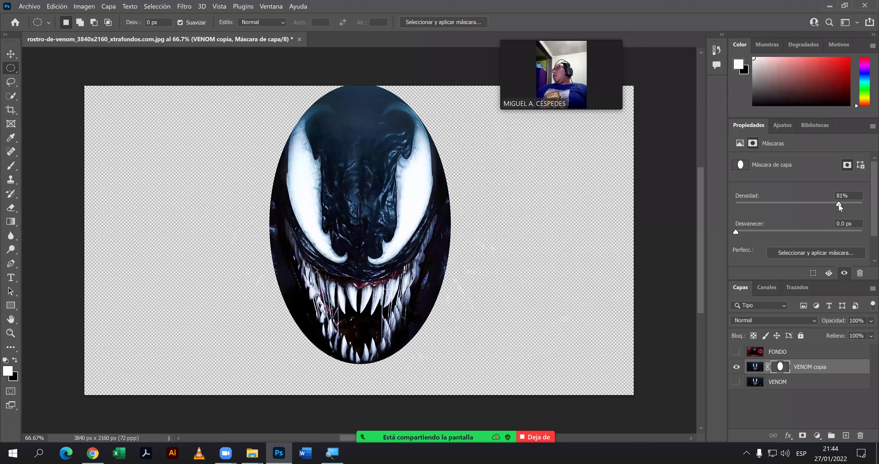
drag(837, 205, 836, 204)
drag(736, 232, 793, 233)
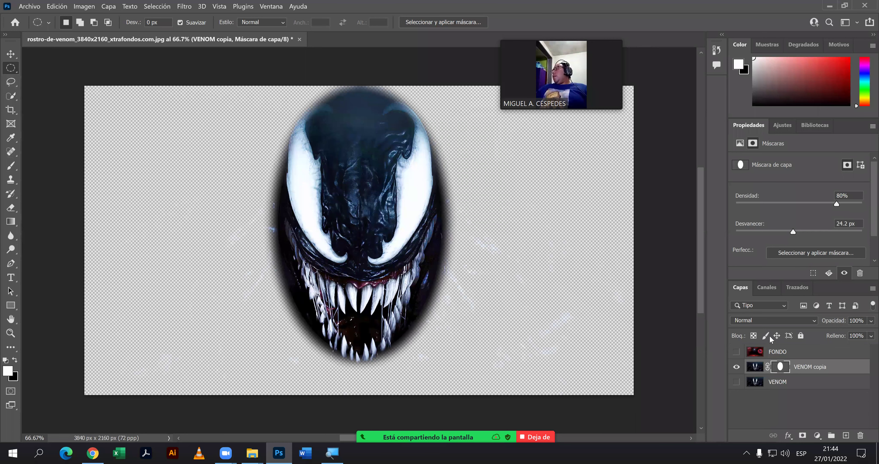
Show FONDO and clip it to VENOM copia with Crear máscara de recorte.
click(736, 352)
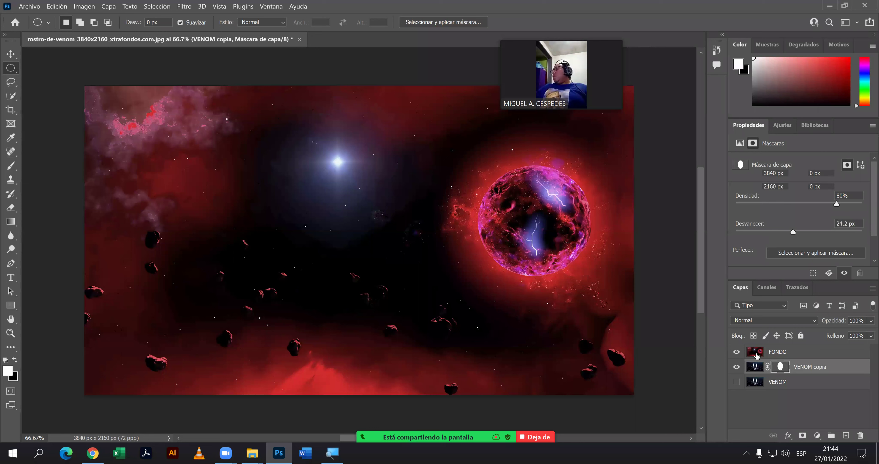
click(757, 355)
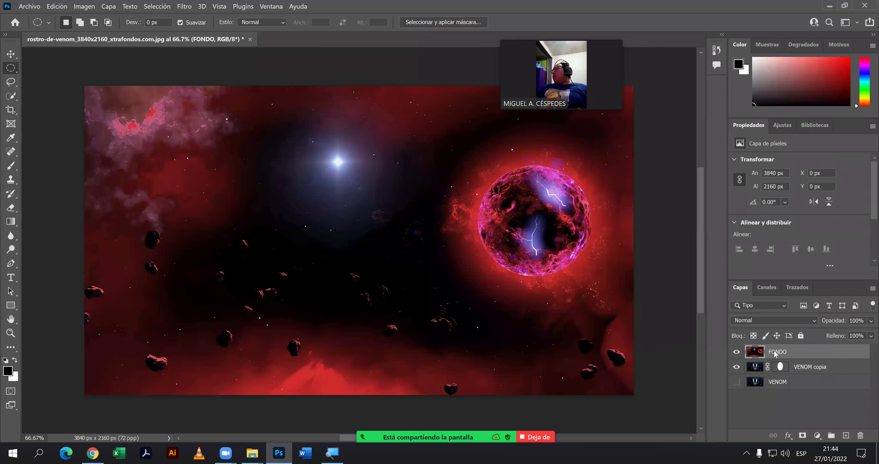
right_click(766, 350)
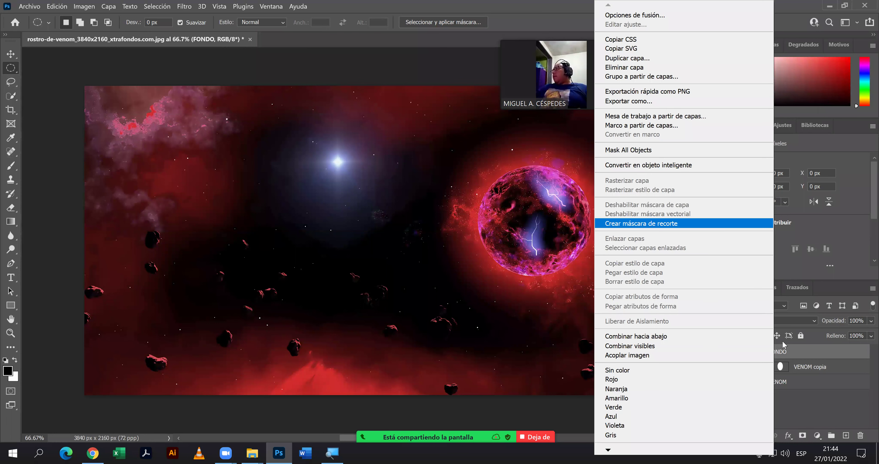
key(Return)
Lower VENOM copia's opacity to 88%, then reselect FONDO.
click(781, 367)
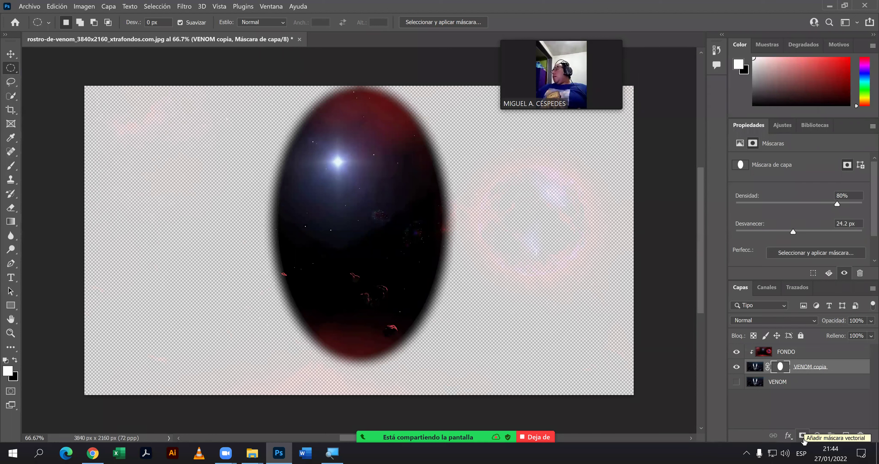
click(869, 321)
drag(866, 334, 866, 335)
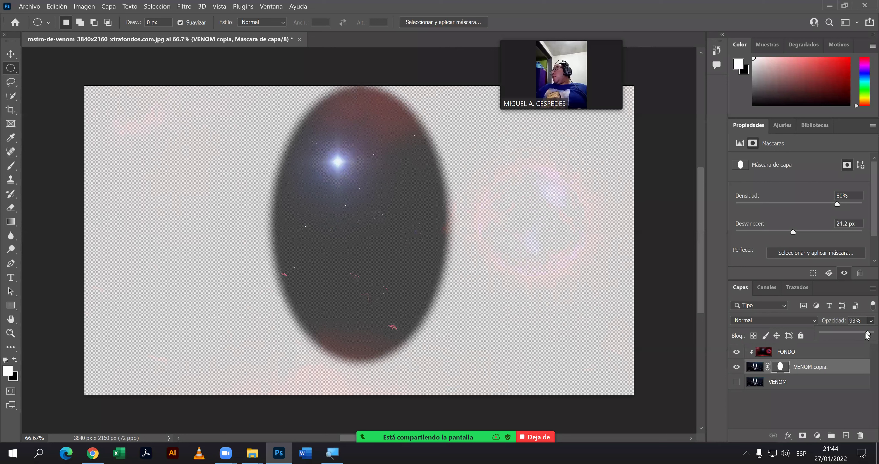
click(803, 404)
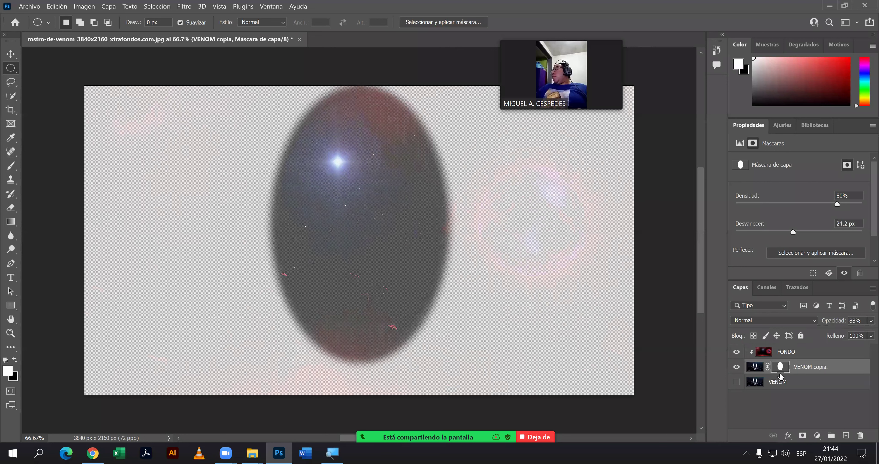
click(758, 369)
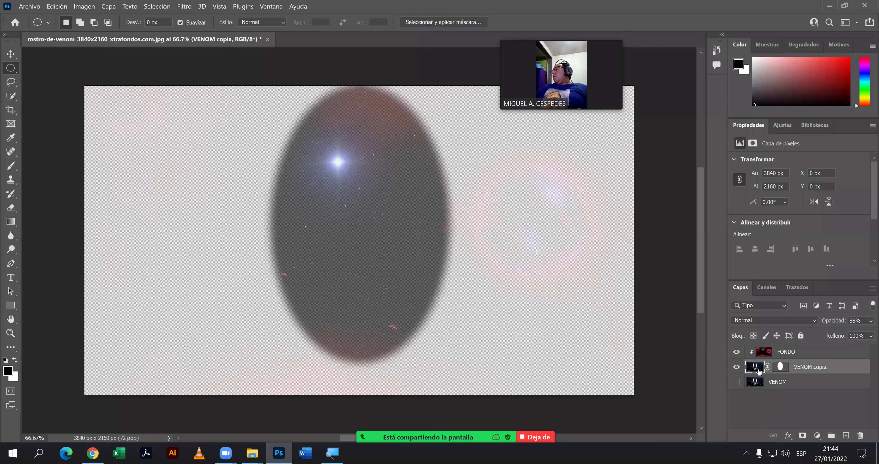
click(769, 354)
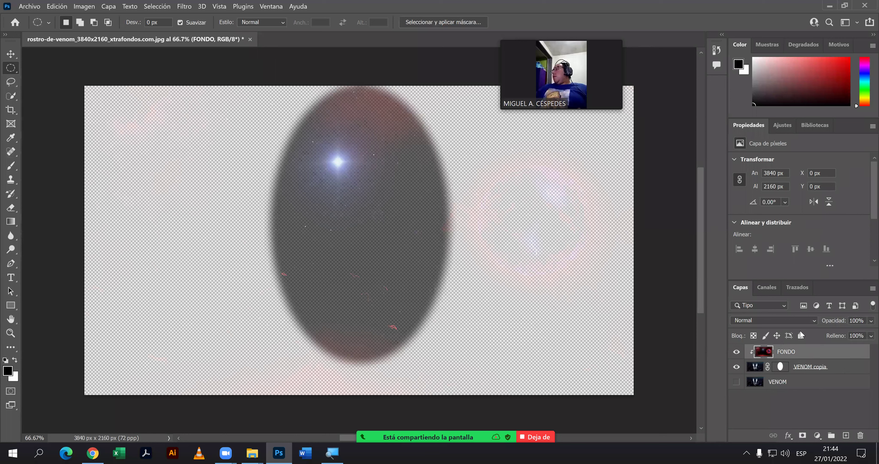
Show the original VENOM layer and set FONDO's blend mode to Diferencia.
click(811, 321)
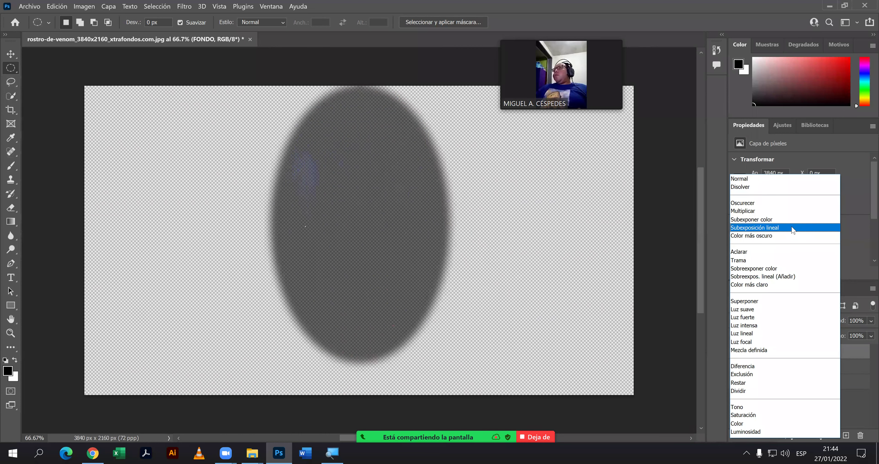
key(Down)
key(Down)
key(Down)
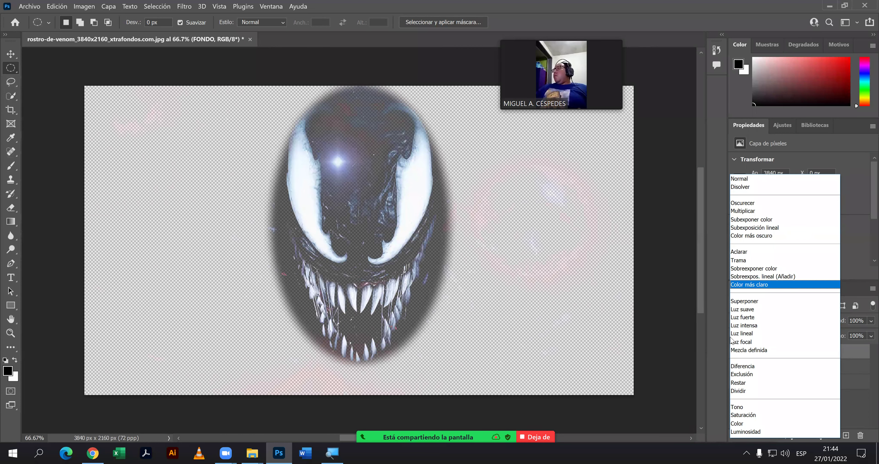
key(Escape)
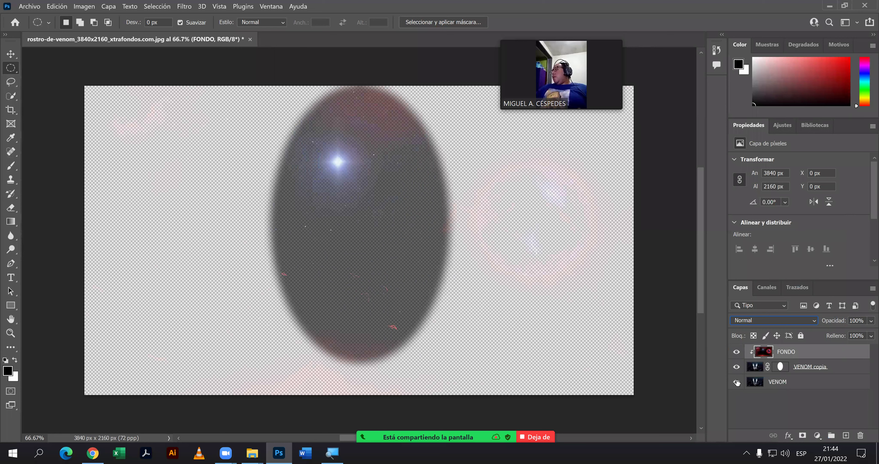
click(737, 382)
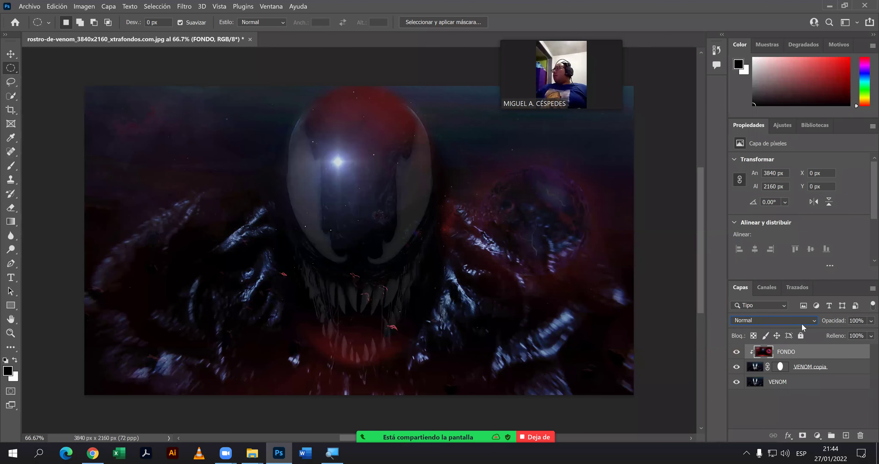
click(814, 320)
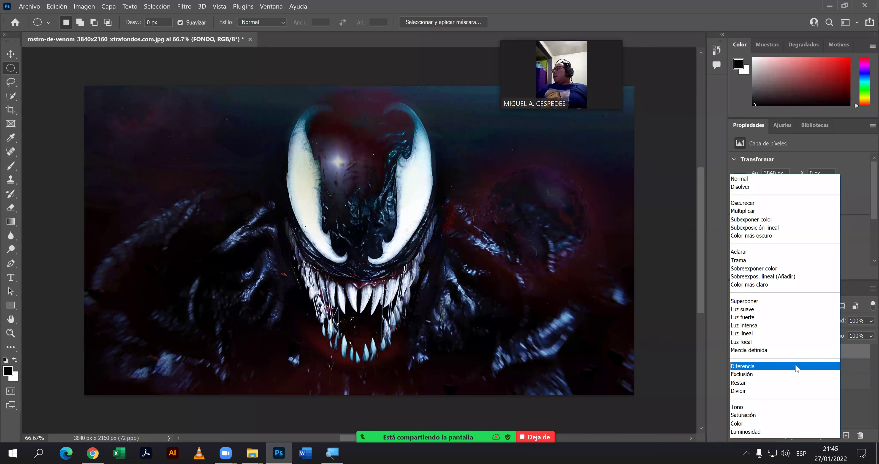
click(797, 367)
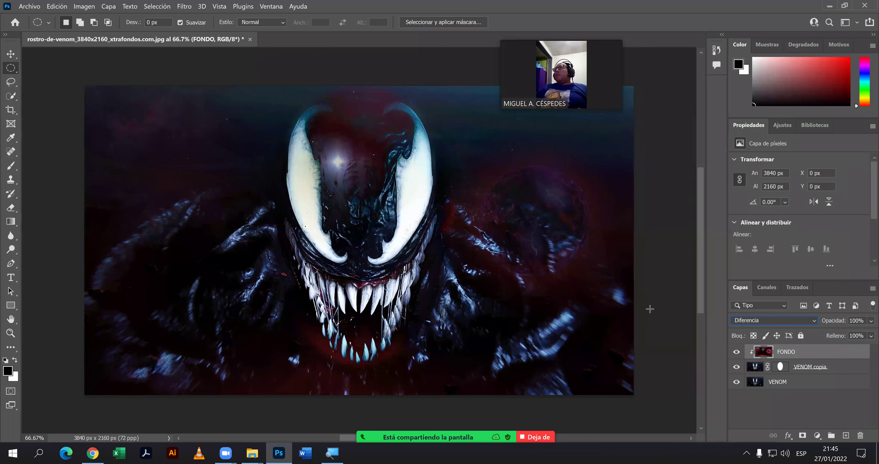
click(737, 352)
click(737, 354)
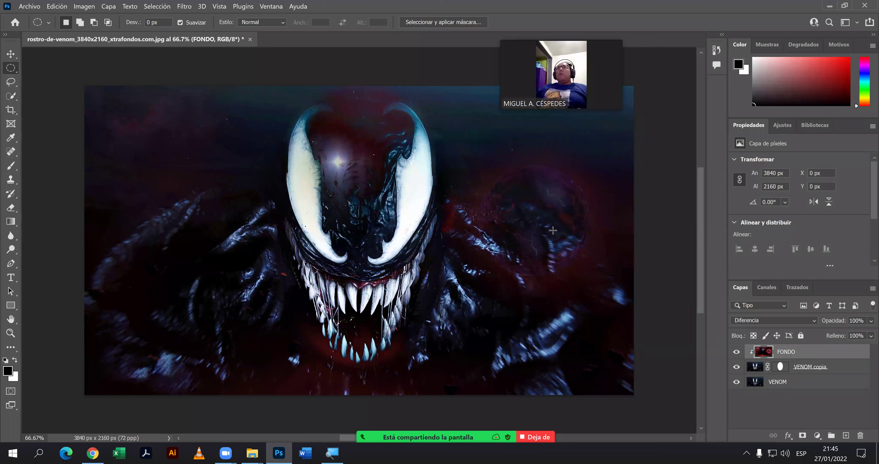
Save to this computer and browse to F:\…\REALIZADO EN CLASE 02\EJERCICIO_04.
click(29, 6)
click(90, 124)
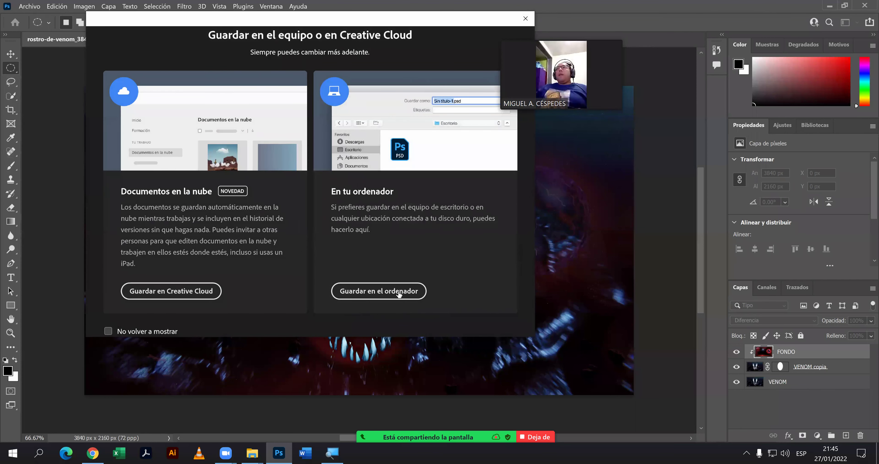
click(398, 291)
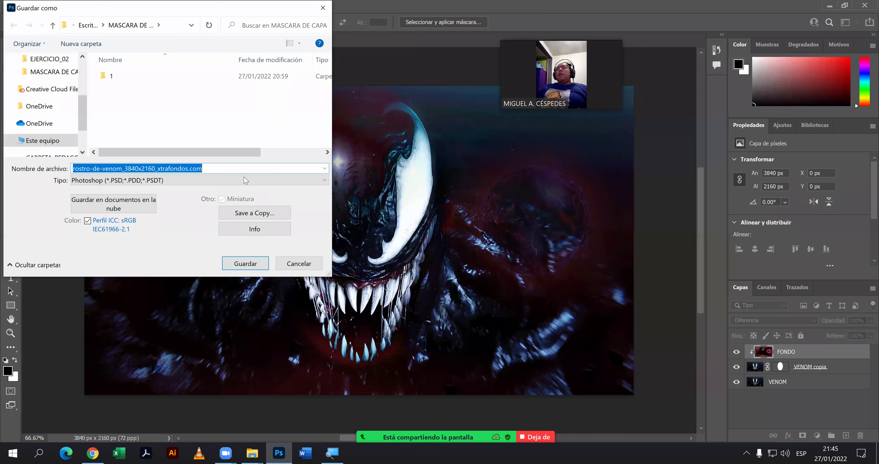
scroll(84, 113, down, 1)
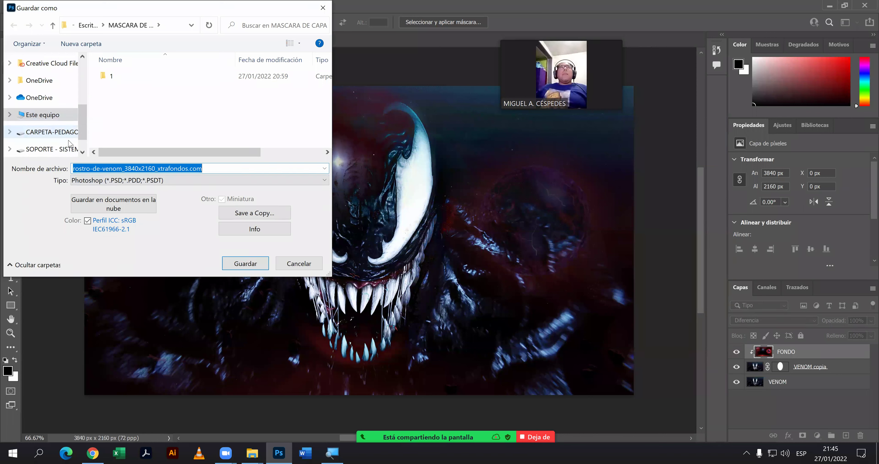
click(57, 115)
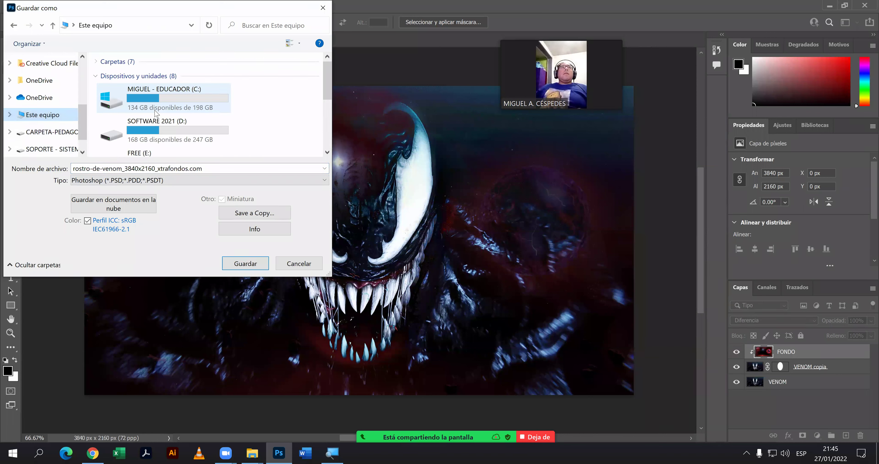
scroll(158, 119, down, 3)
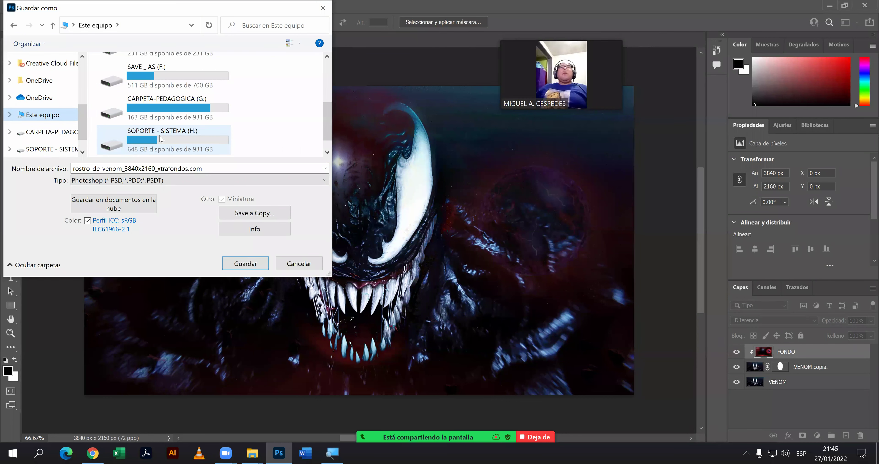
double_click(164, 75)
double_click(161, 99)
double_click(160, 76)
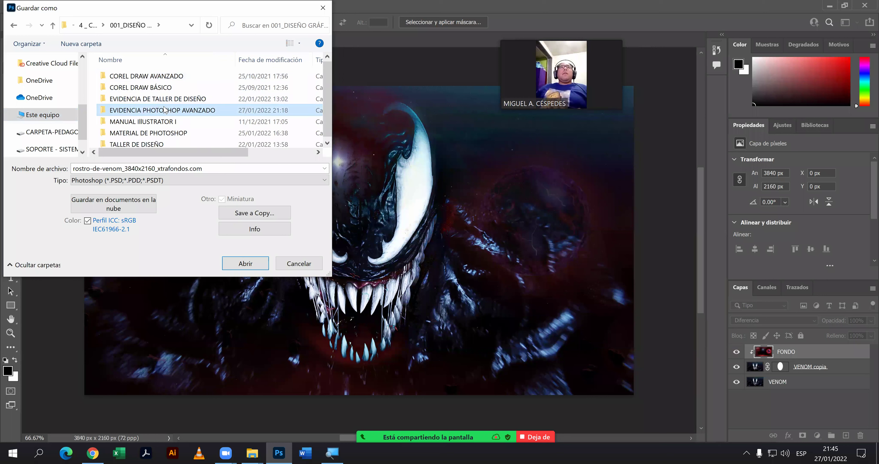
double_click(164, 110)
click(161, 87)
key(Return)
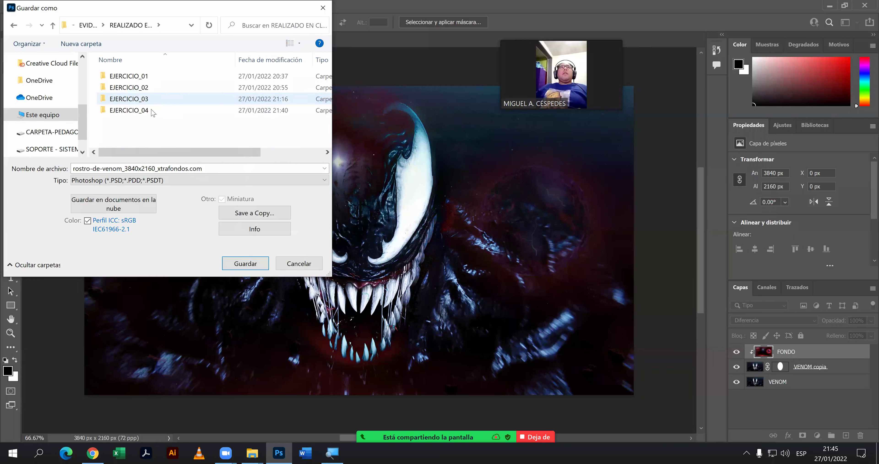
double_click(158, 111)
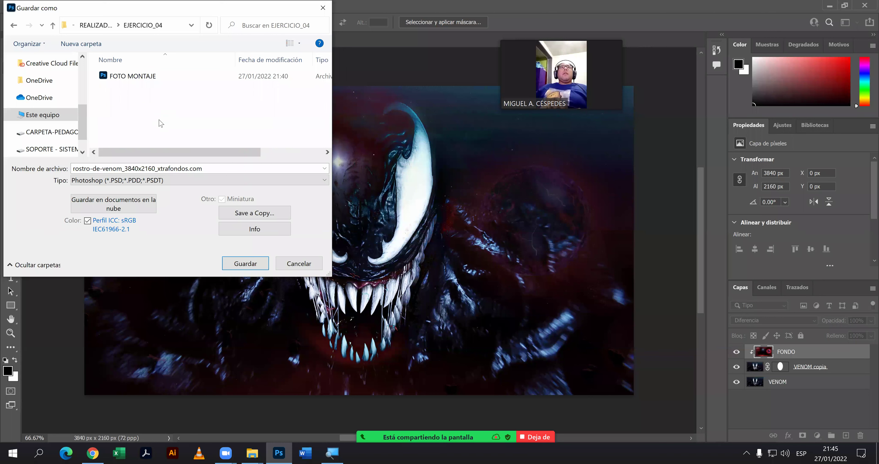
Rename the file to Rostro-de-Venom and save it.
double_click(206, 169)
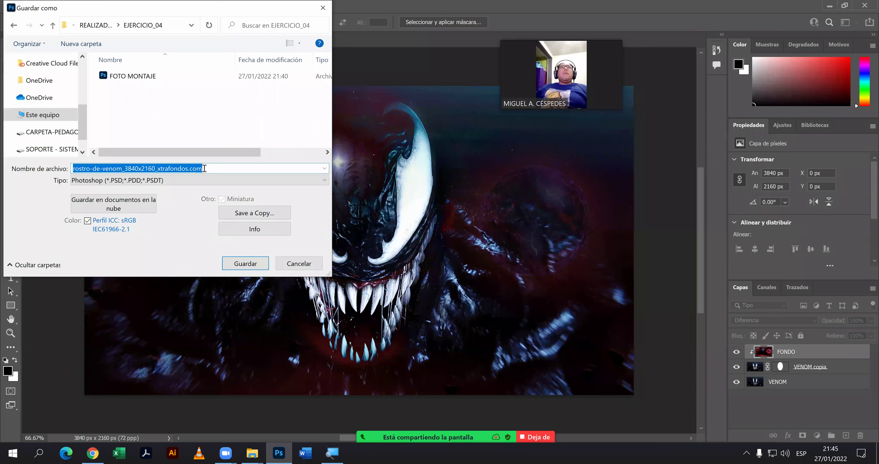
drag(204, 168, 123, 169)
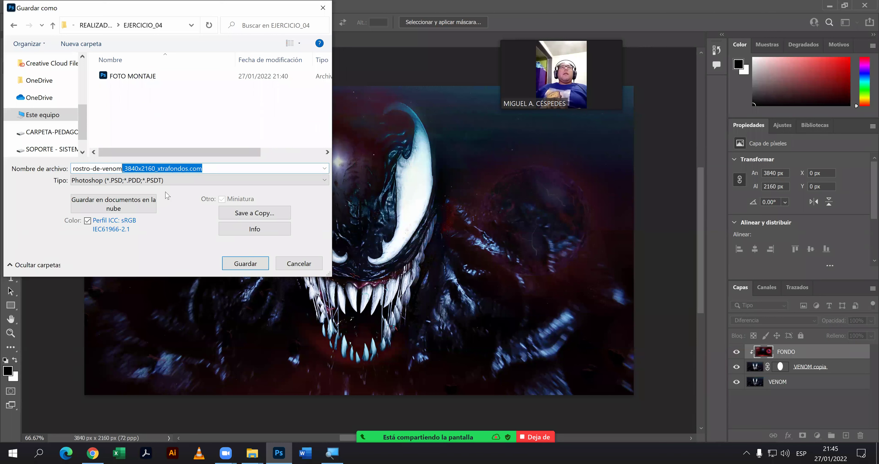
key(BackSpace)
key(Left)
key(Left)
key(Left)
key(Delete)
text(V)
key(Left)
key(Home)
key(Delete)
text(R)
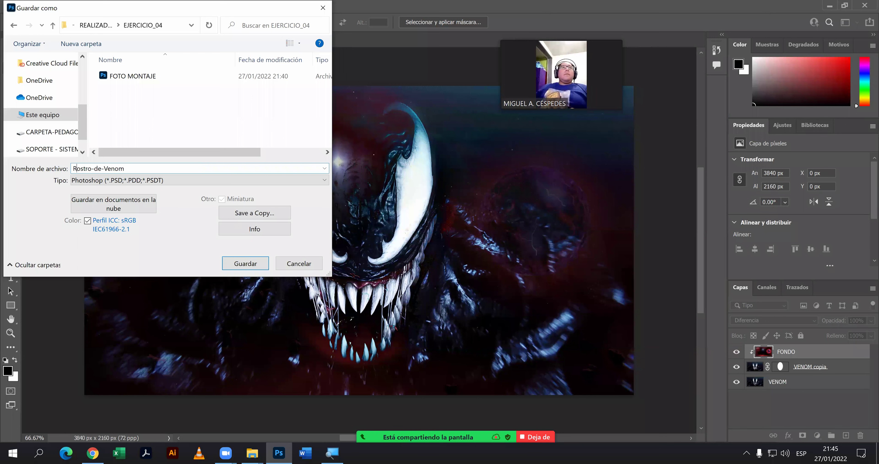
key(Return)
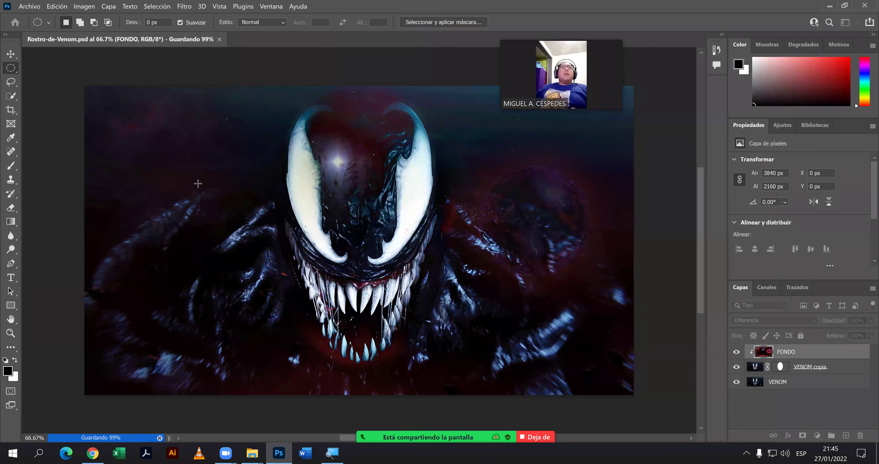
Close Photoshop and the MASCARA DE CAPA window, then bring Chrome's Google Classroom to the front.
click(864, 8)
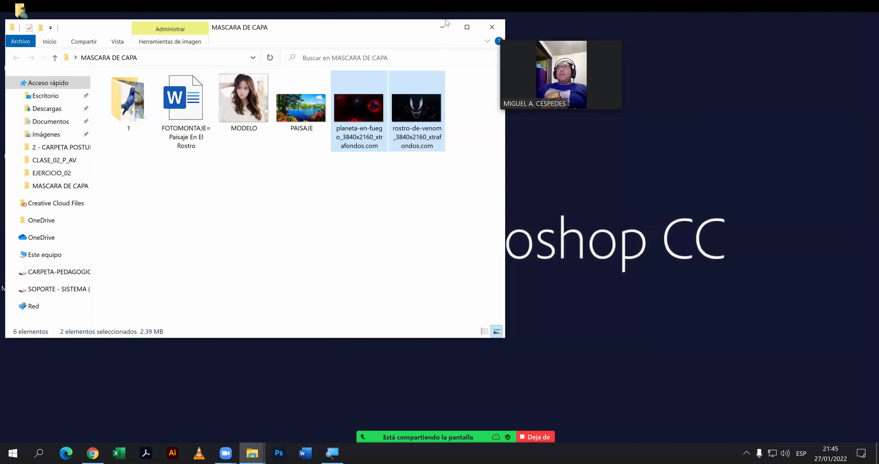
click(491, 27)
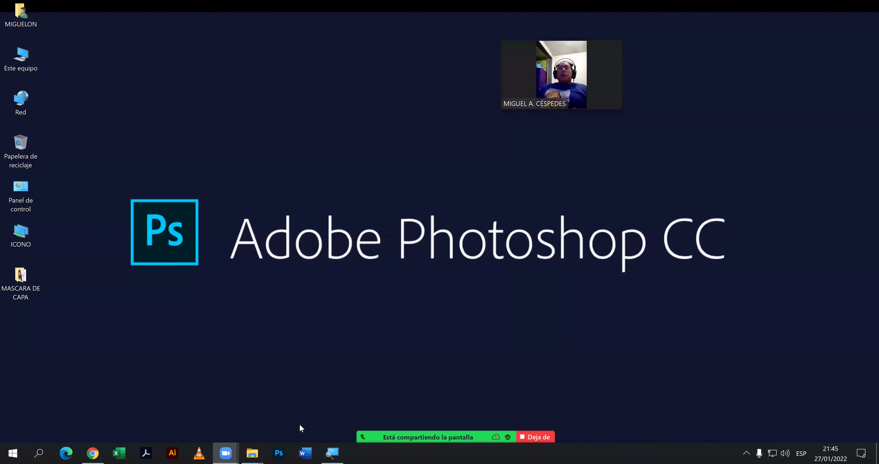
click(92, 453)
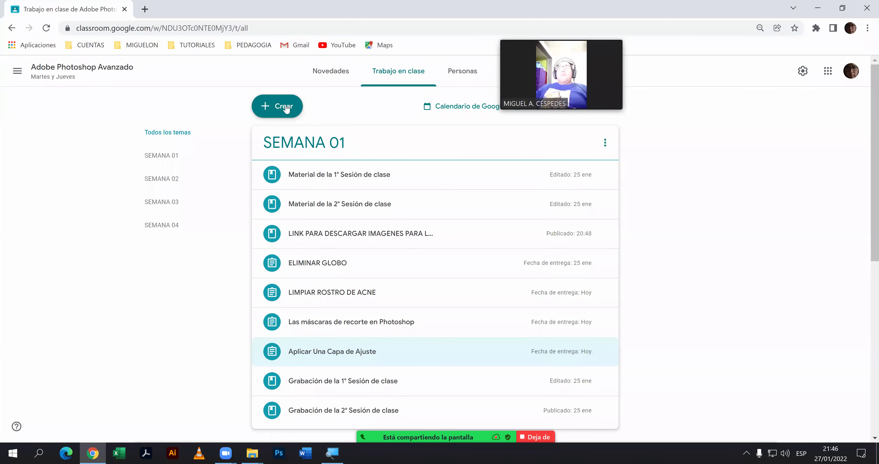
Create a new assignment filed under the SEMANA 01 topic.
click(283, 107)
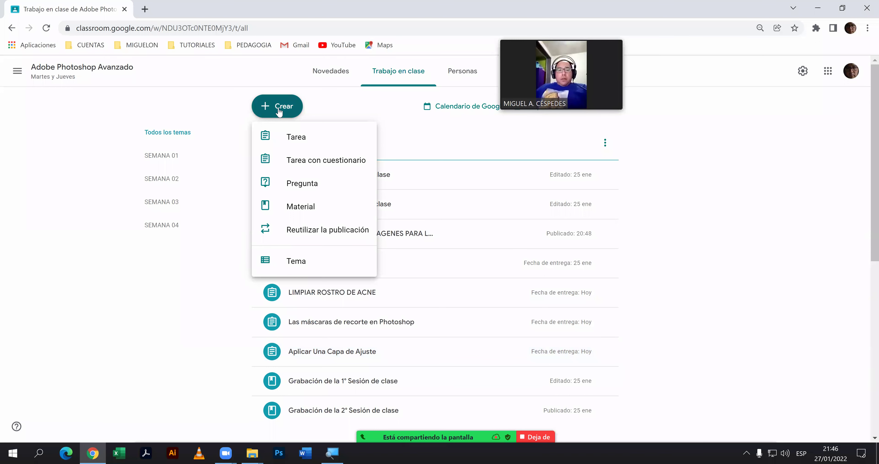
click(305, 133)
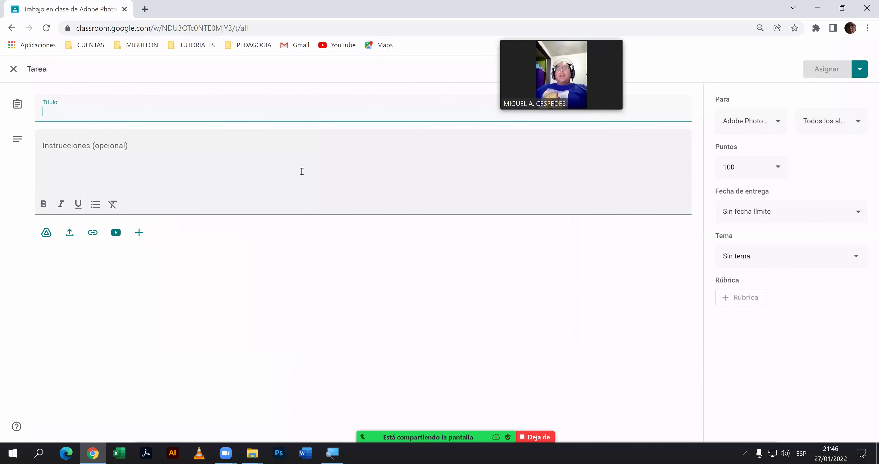
click(757, 258)
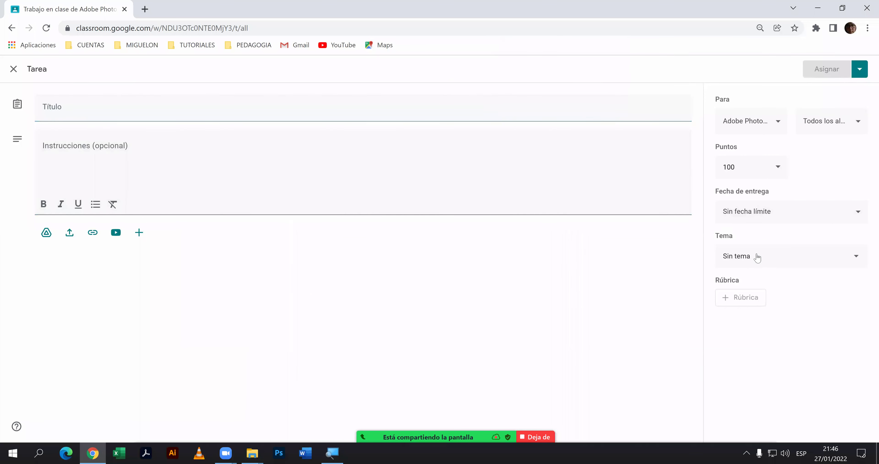
click(758, 309)
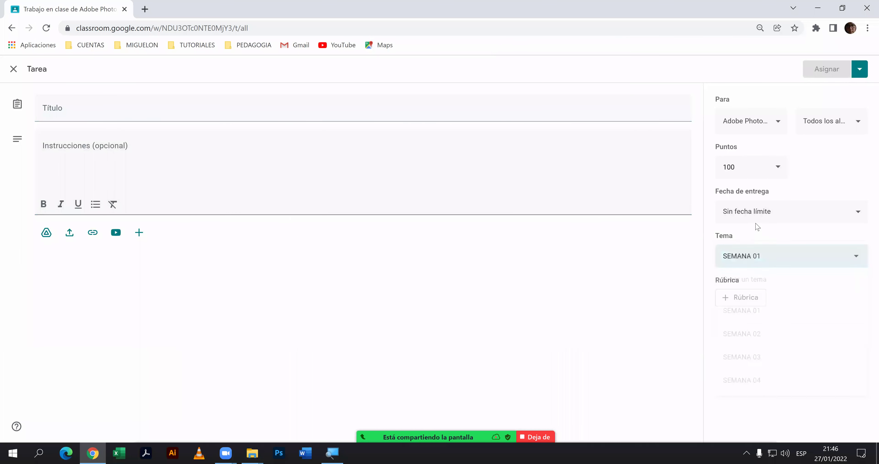
Set the assignment due date to 1 February 2022 and its points to 20.
click(761, 218)
click(781, 258)
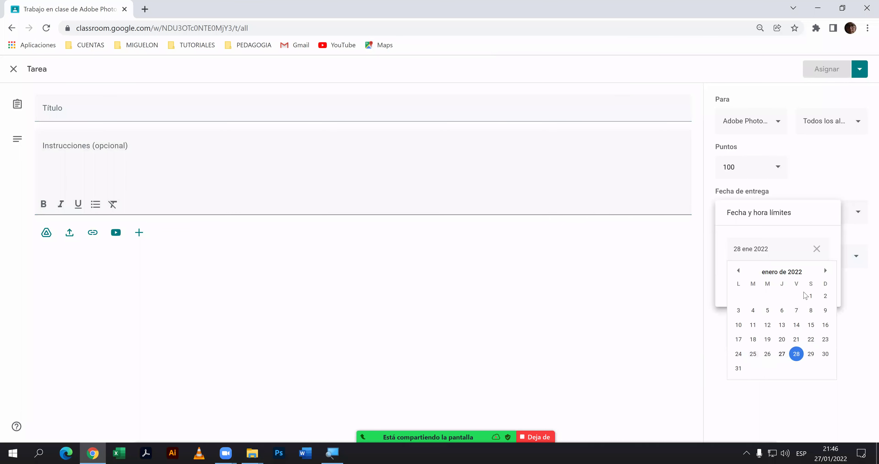
click(825, 271)
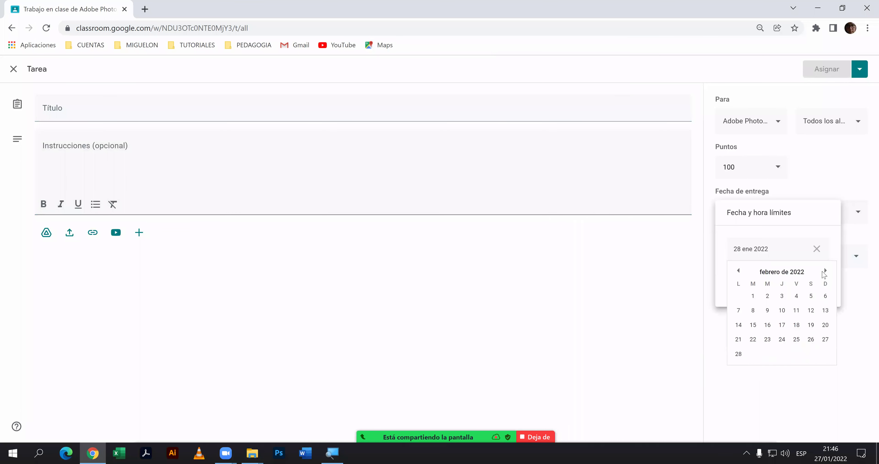
click(753, 296)
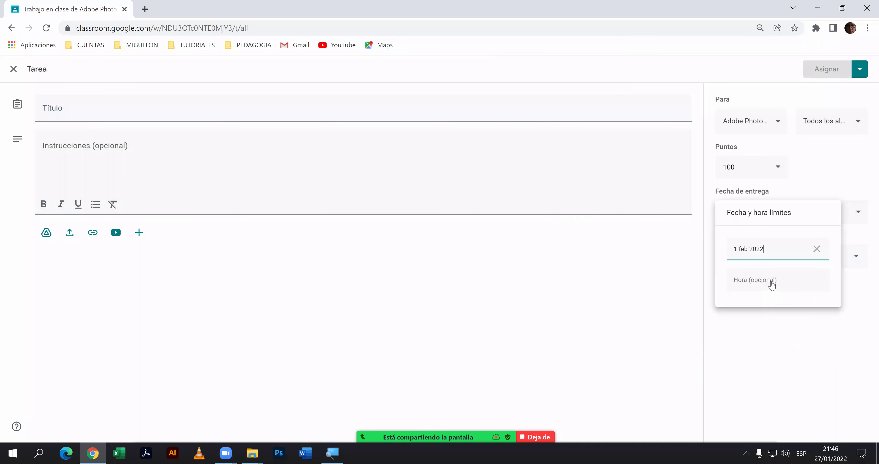
click(775, 327)
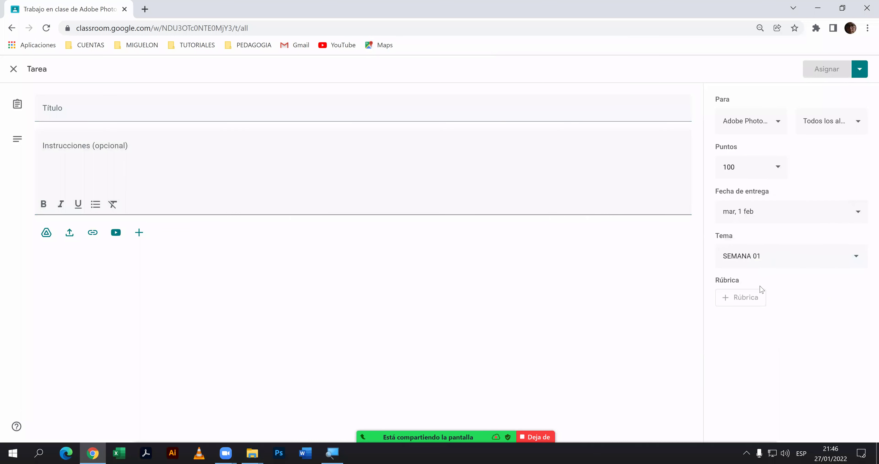
click(746, 172)
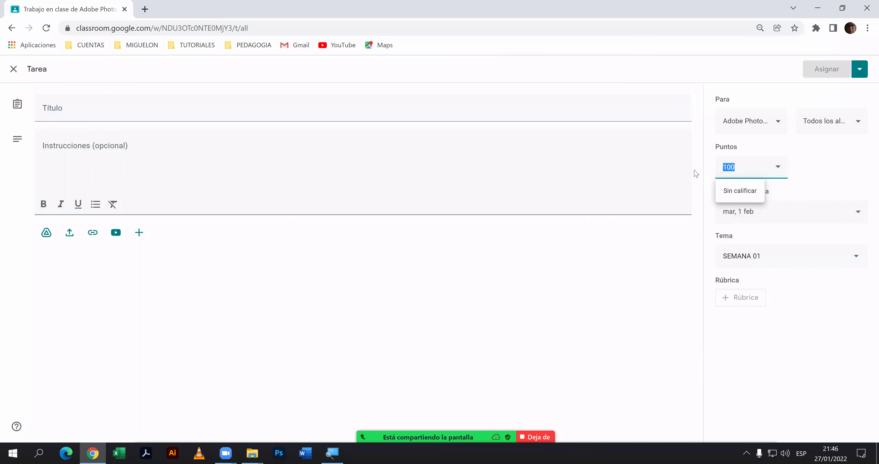
text(20)
Title the assignment 'FOTO MONTAJE DE PERSONAJE'.
click(96, 112)
text(FOTOM)
key(BackSpace)
key(BackSpace)
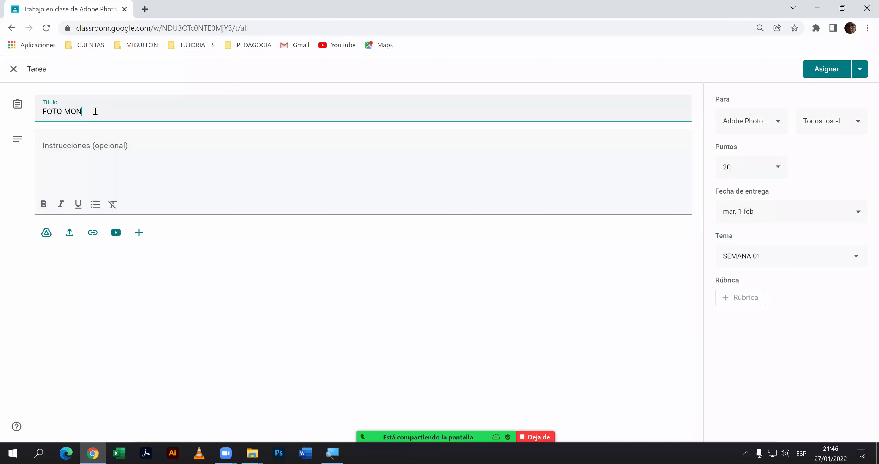
text(JE DE PEROS)
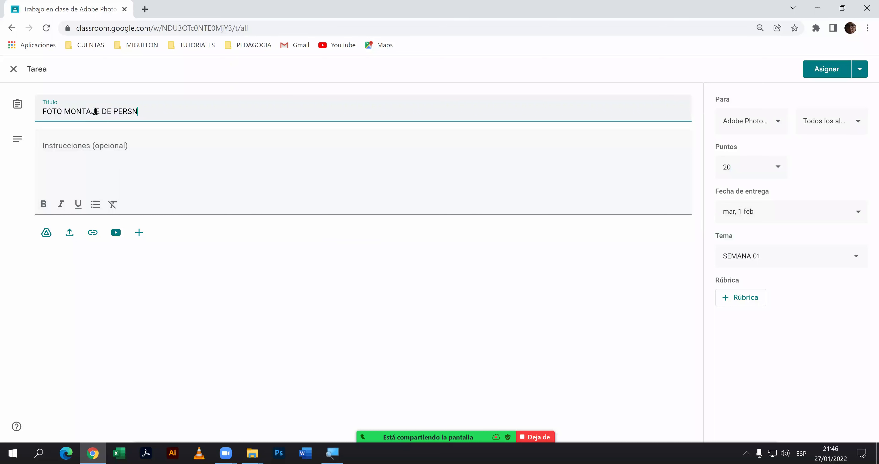
key(BackSpace)
text(NAJE)
Upload planeta-en-fuego and rostro-de-venom JPGs from the MASCARA DE CAPA folder as attachments.
click(88, 236)
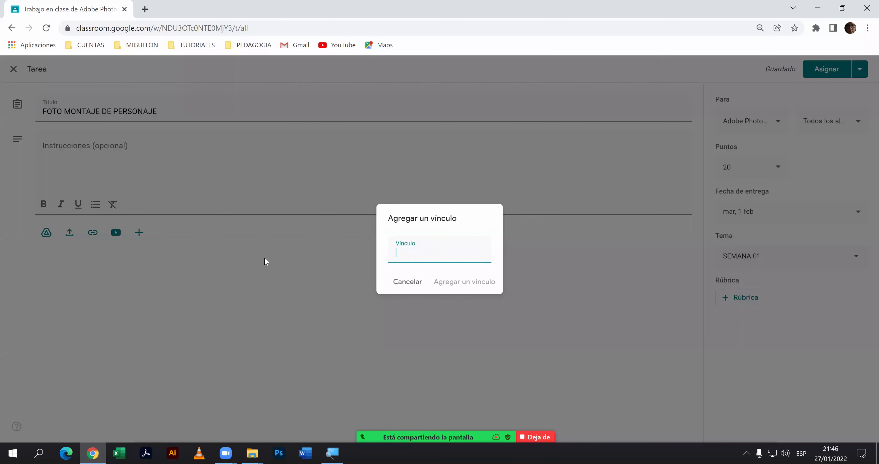
click(258, 268)
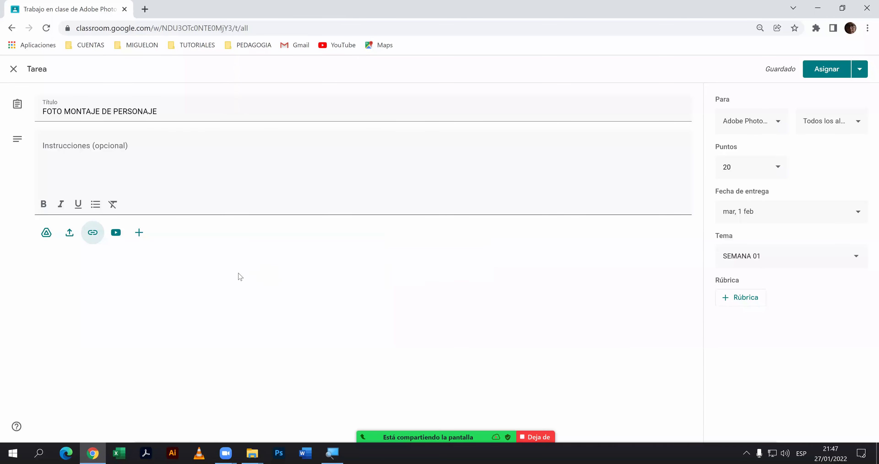
click(70, 233)
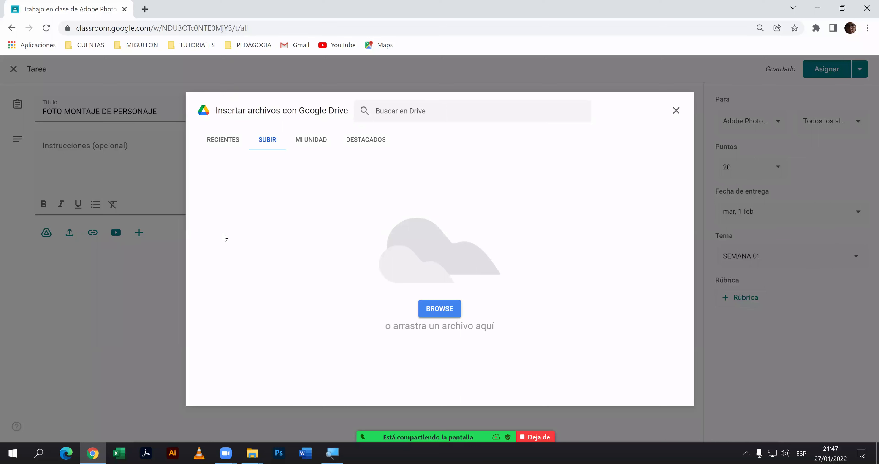
click(450, 318)
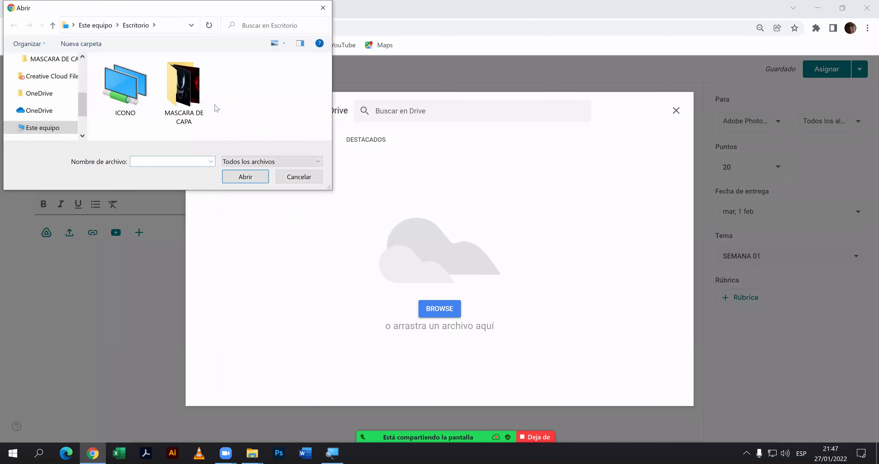
double_click(184, 95)
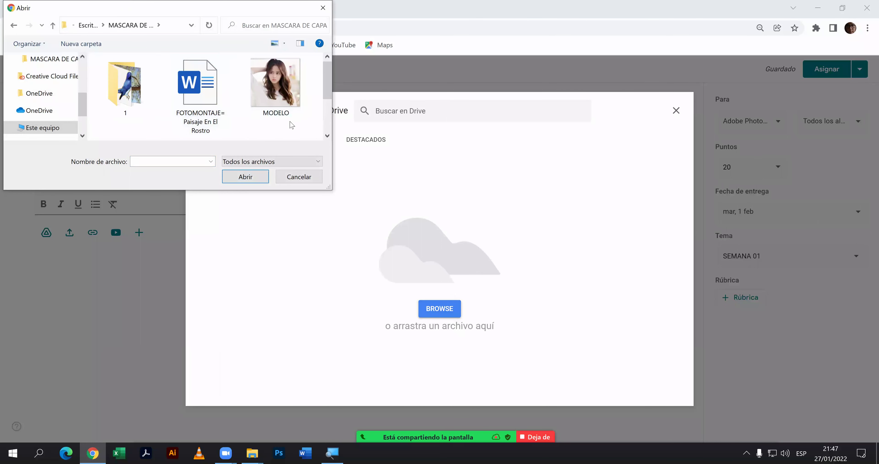
scroll(291, 125, down, 2)
click(279, 120)
ctrl+click(221, 109)
click(245, 177)
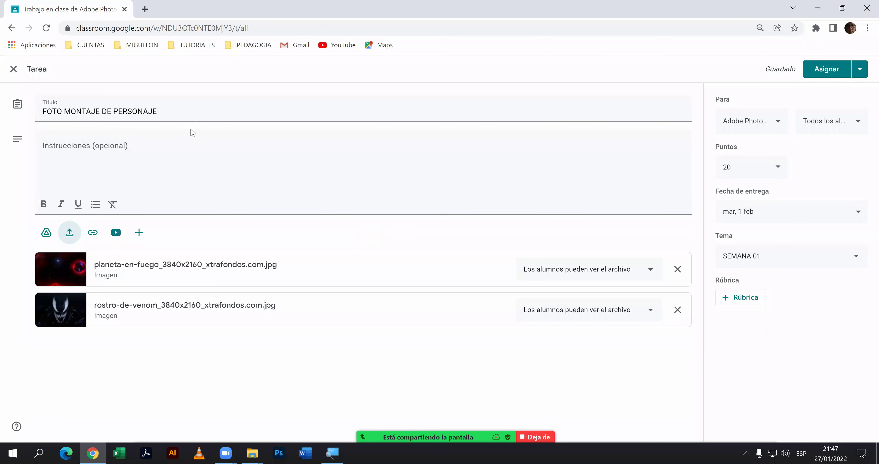
Reuse the Aplicar Una Capa de Ajuste rubric for the assignment.
click(165, 148)
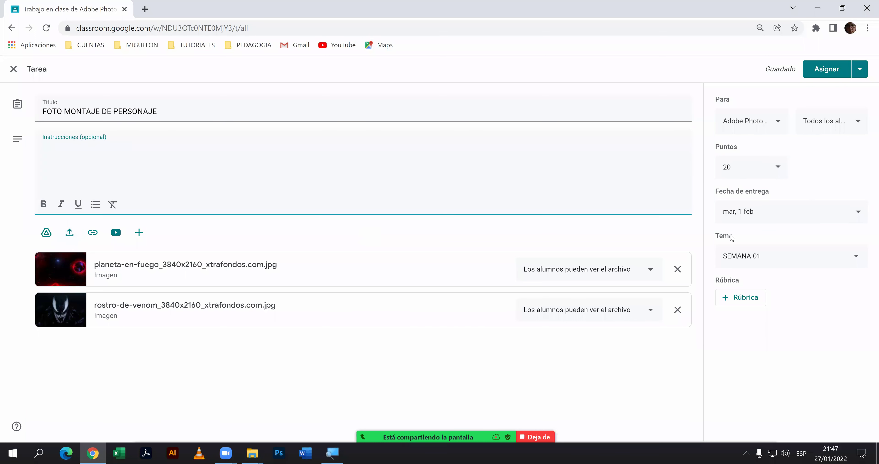
click(757, 300)
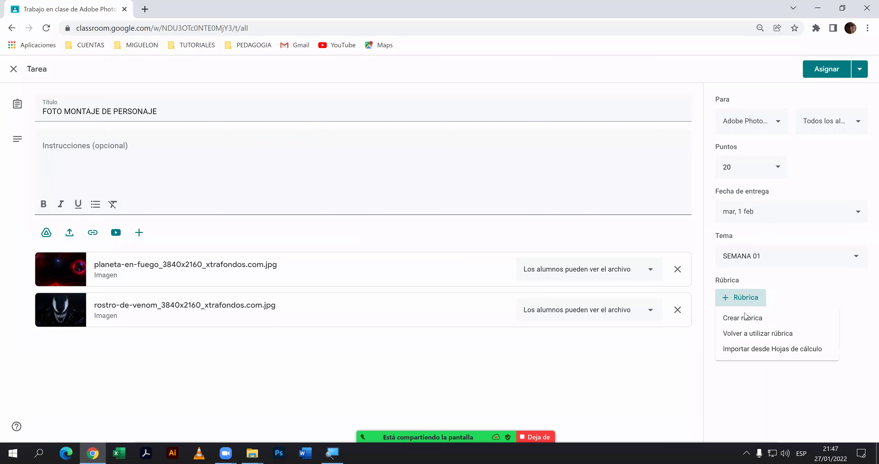
click(746, 335)
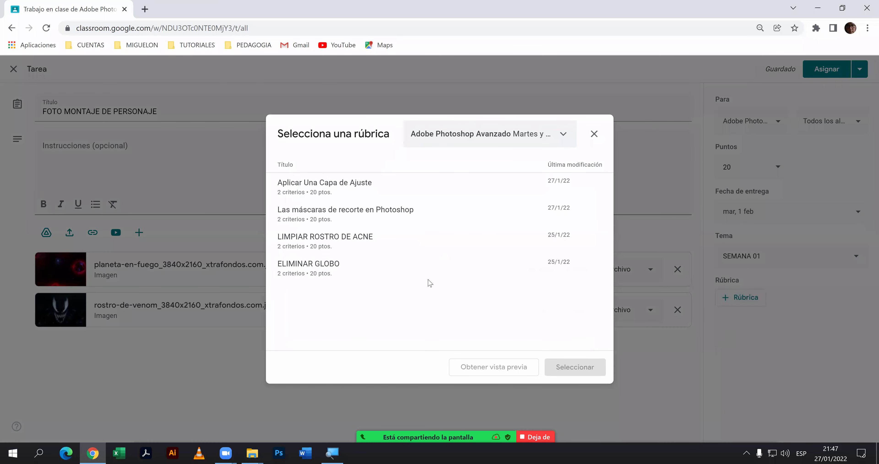
click(362, 182)
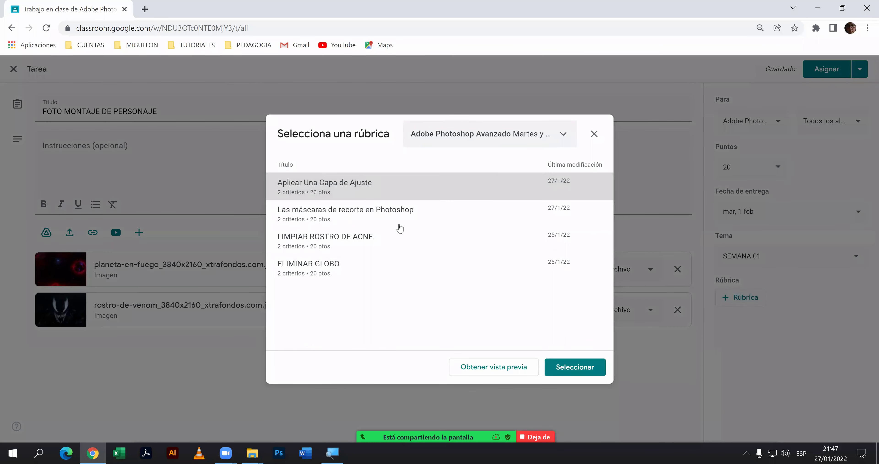
click(564, 370)
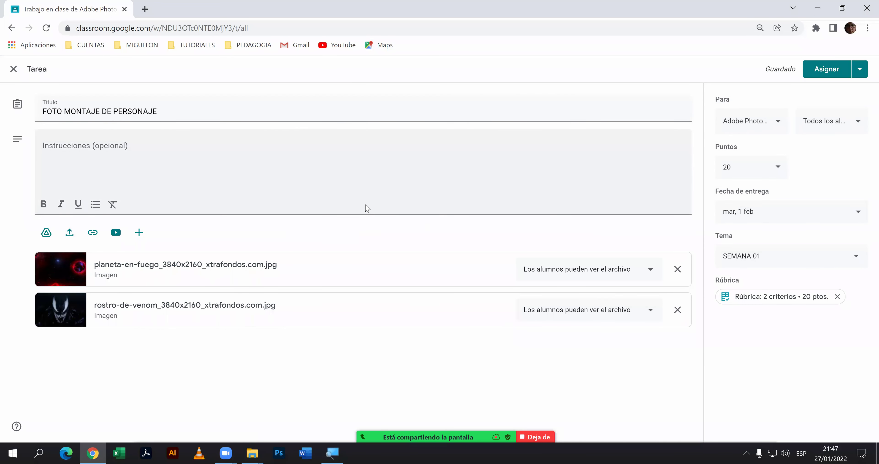
Type instructions starting 'ELABORA LA ACTIVIDAD CON EL' about using a background and character.
click(815, 78)
click(313, 168)
key(BackSpace)
text(S)
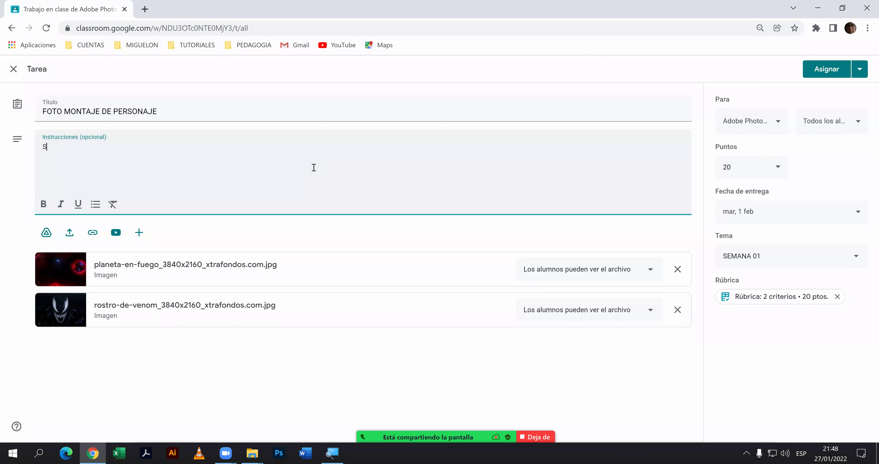
key(BackSpace)
text(LABORA L)
text(A ACTIV)
text(IDAD CON EL)
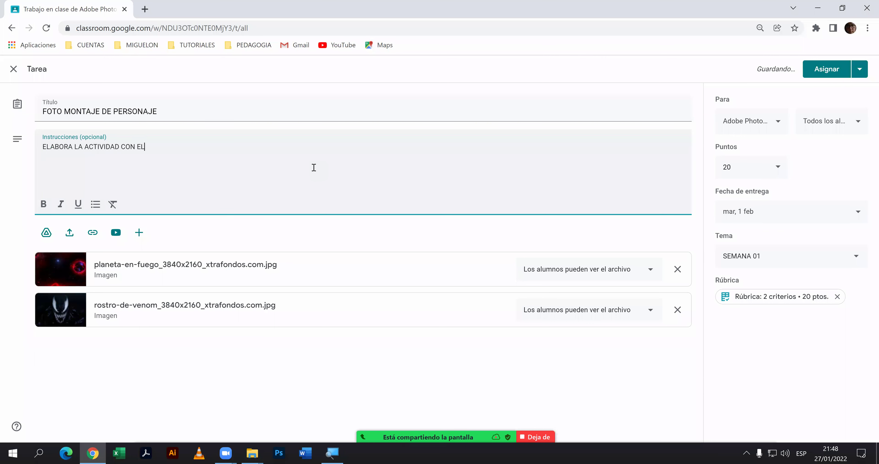
text( NDO)
text( Y EL PERSONAHE )
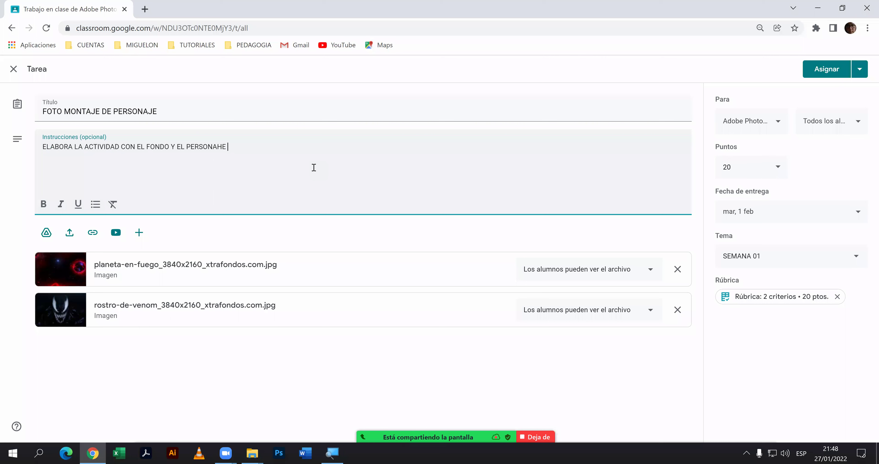
key(BackSpace)
key(BackSpace)
key(BackSpace)
text(JE DE TU AGRAD)
text(O ...)
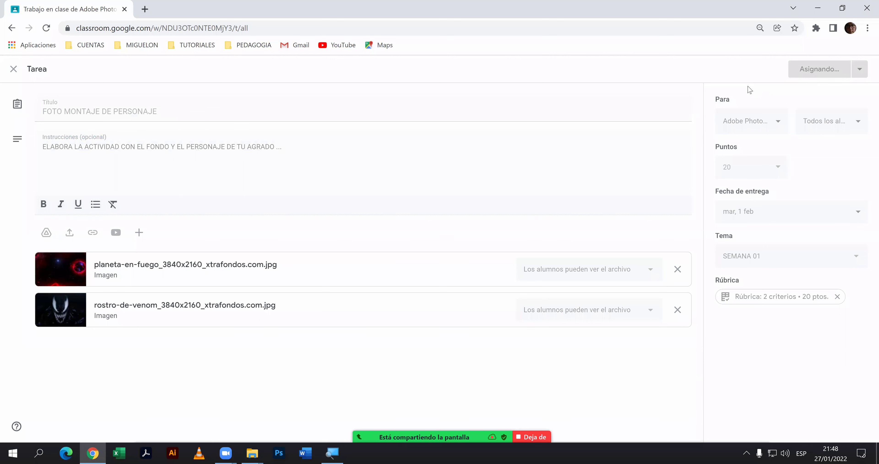
Drag FOTO MONTAJE DE PERSONAJE below Aplicar Una Capa de Ajuste in SEMANA 01, then minimize Chrome.
drag(380, 179, 388, 353)
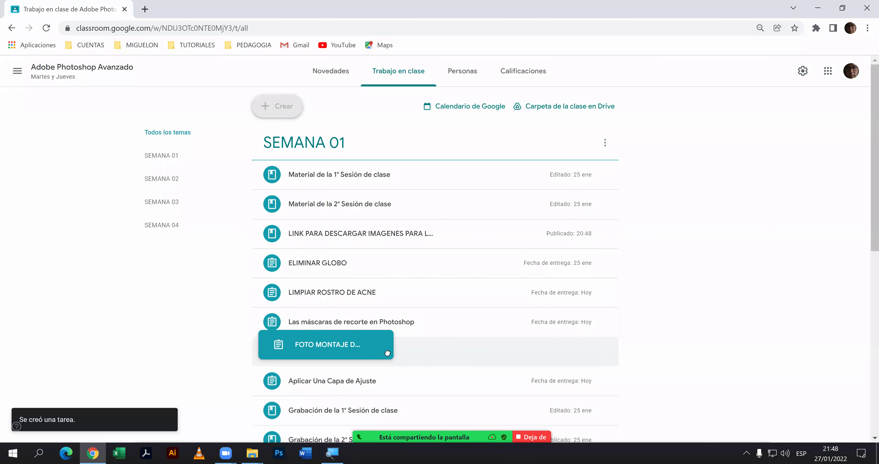
drag(387, 353, 397, 386)
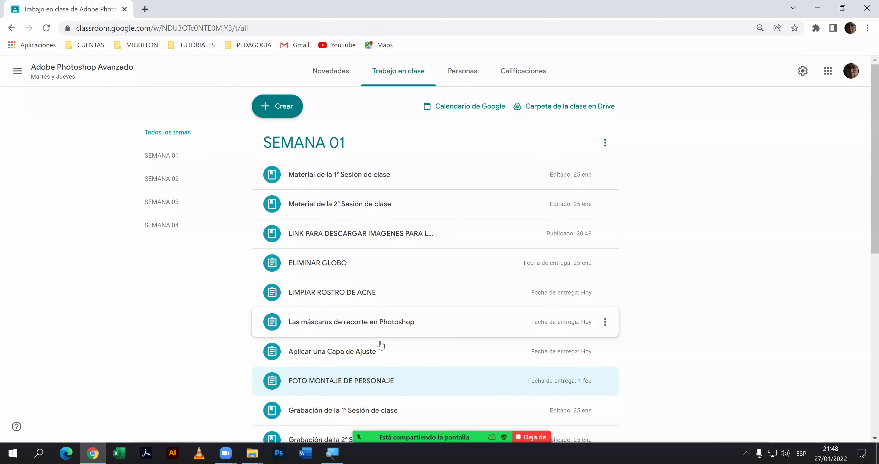
scroll(488, 357, down, 3)
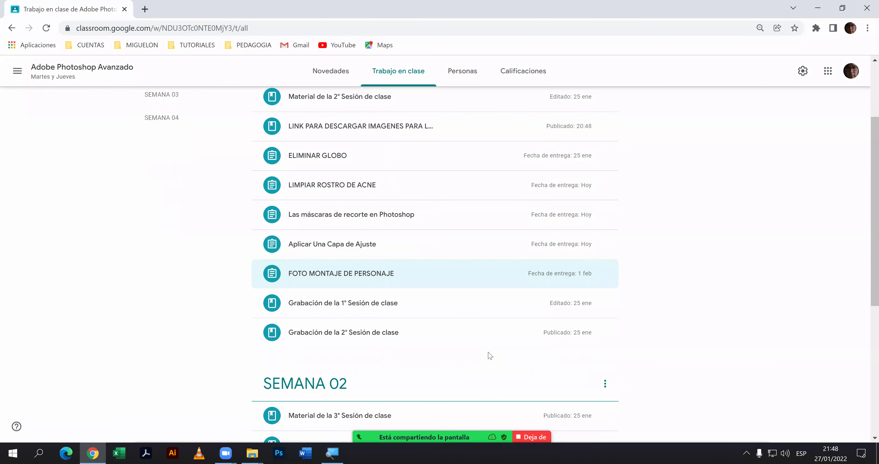
scroll(439, 326, up, 2)
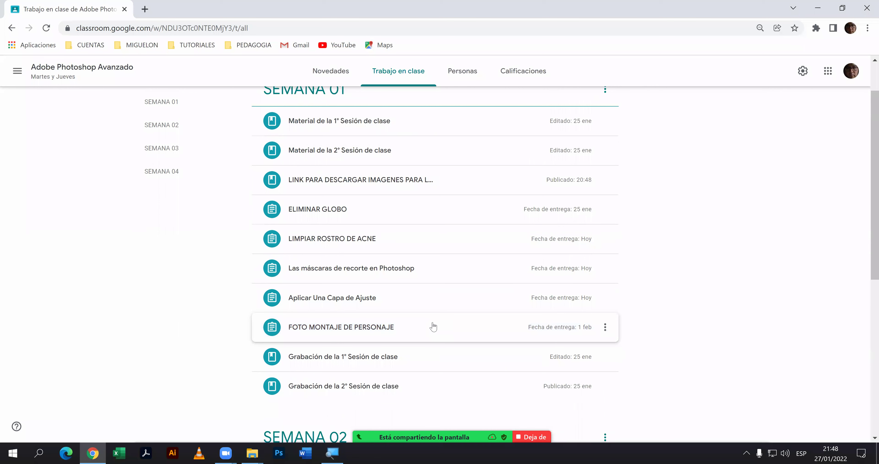
scroll(433, 327, up, 2)
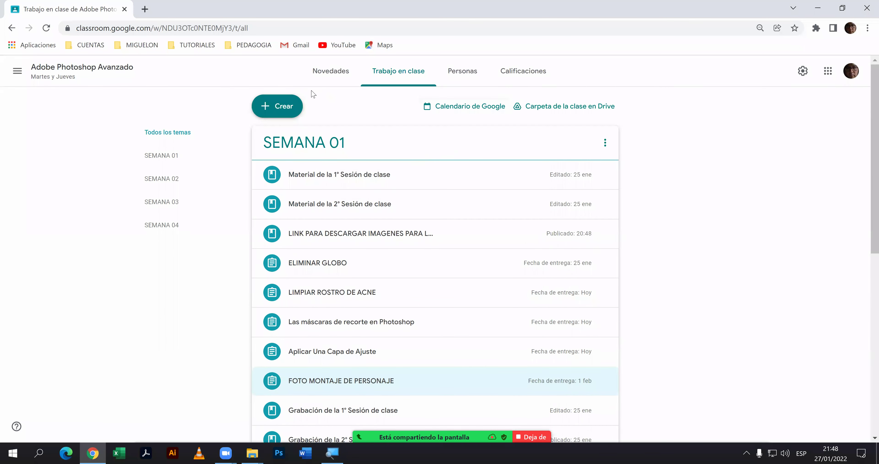
click(818, 4)
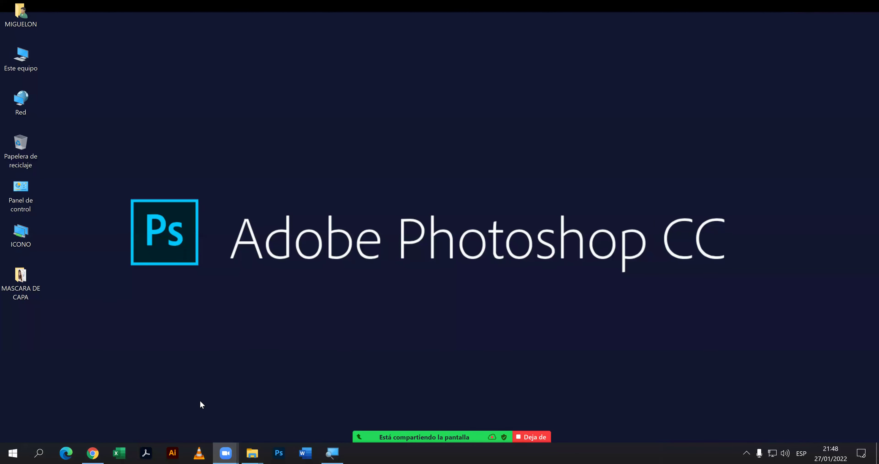
Launch Photoshop and restore all warning dialogs in Preferences (Ctrl+K).
click(279, 453)
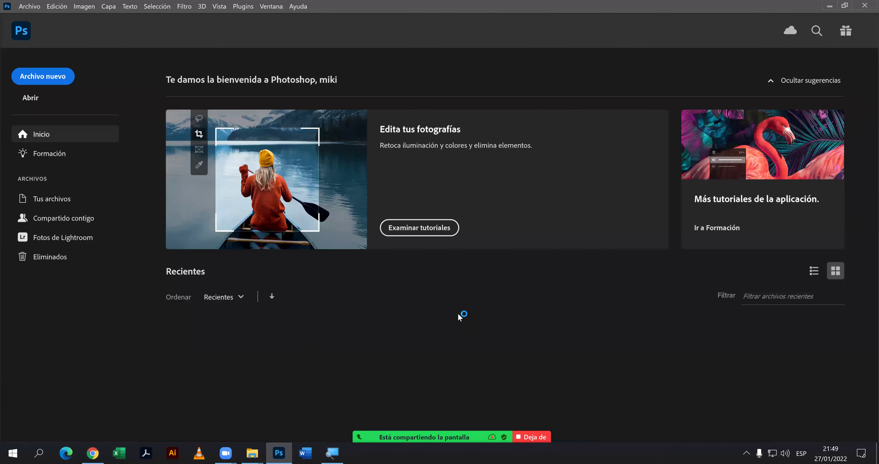
scroll(557, 365, down, 1)
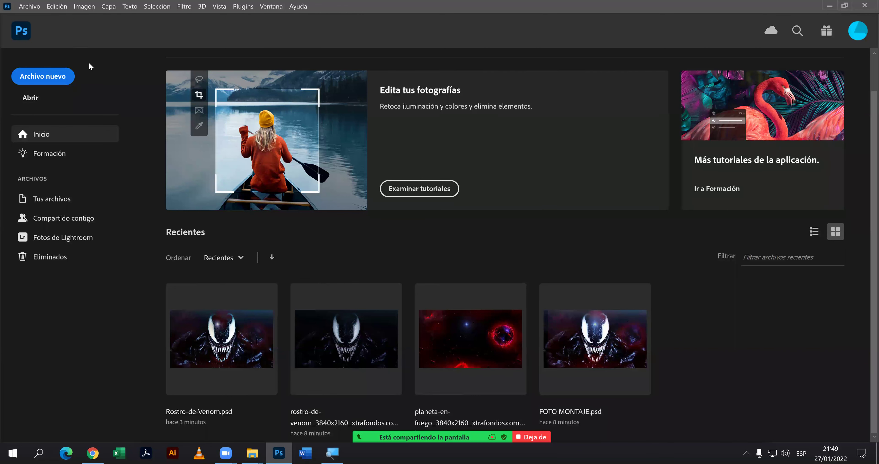
key(ctrl+k)
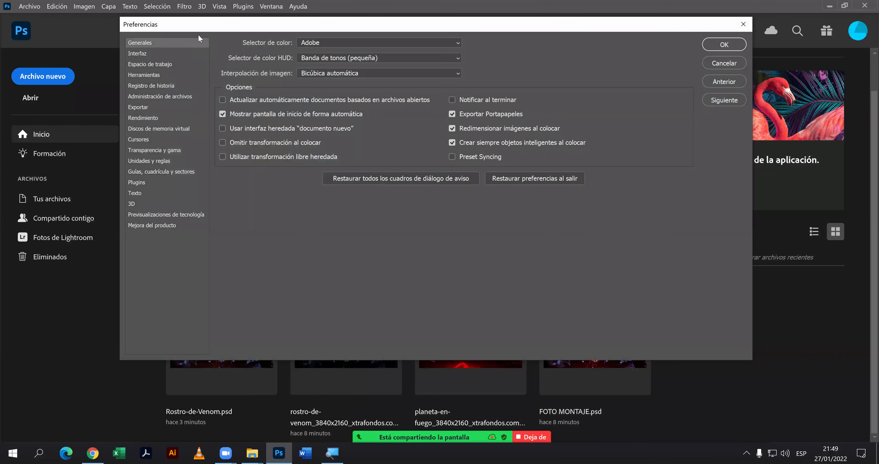
click(403, 180)
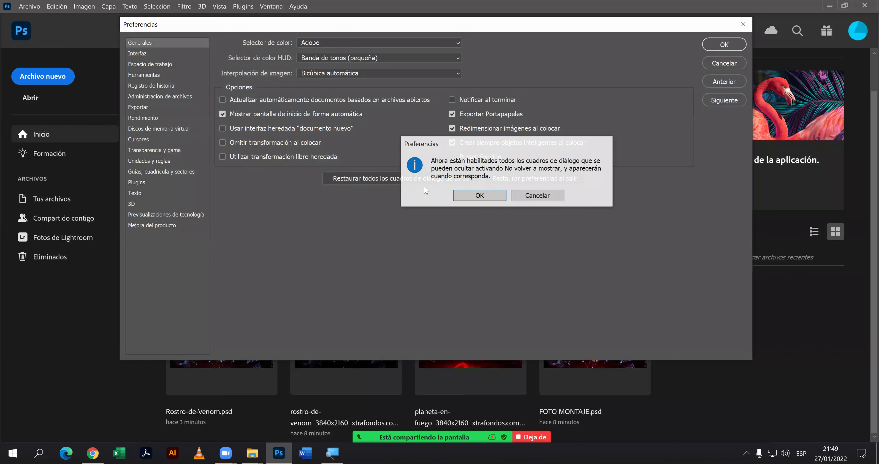
click(504, 196)
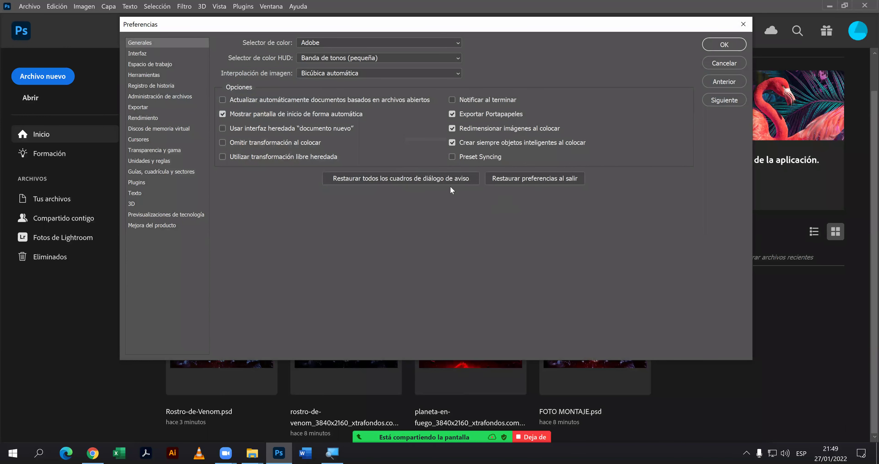
click(443, 183)
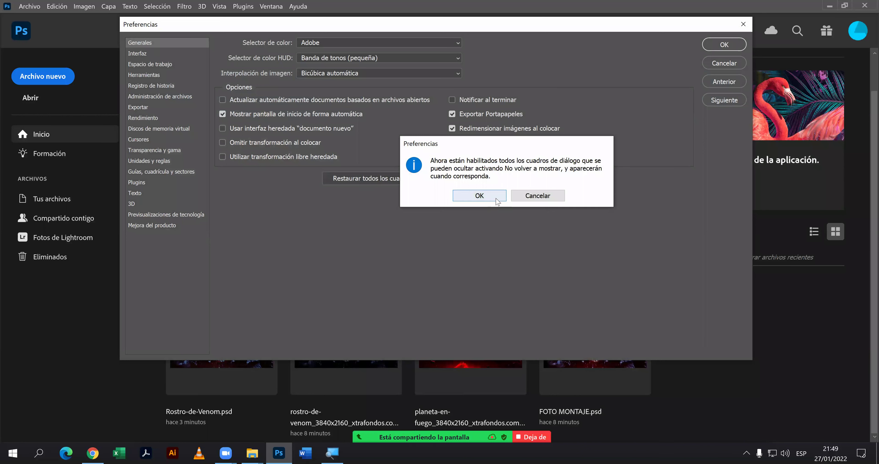
click(499, 199)
Set preferences to reset on exit, apply with OK, and quit Photoshop with Ctrl+Q.
click(529, 180)
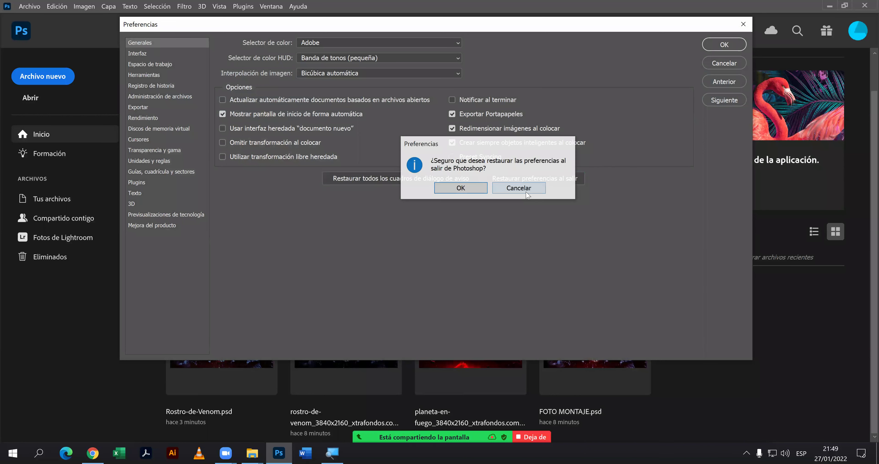
click(463, 195)
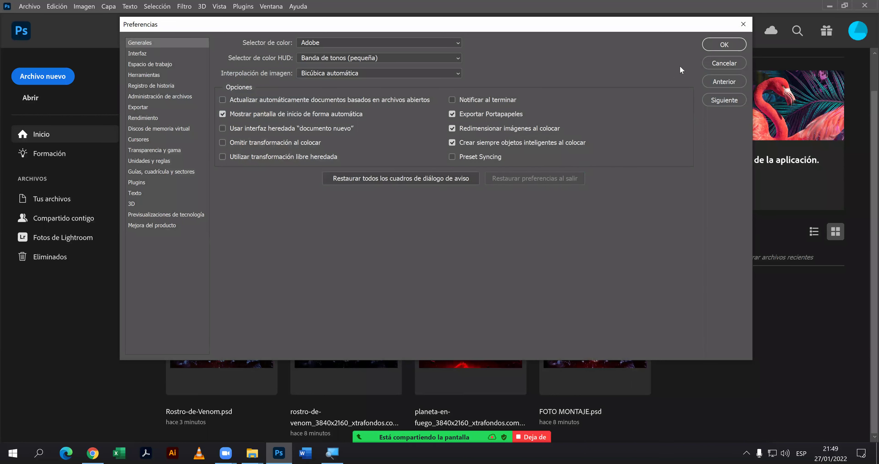
click(724, 46)
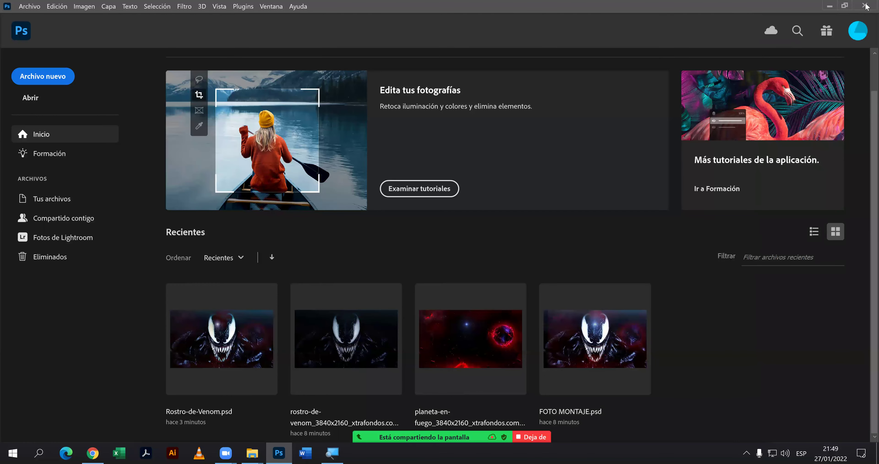
key(ctrl+q)
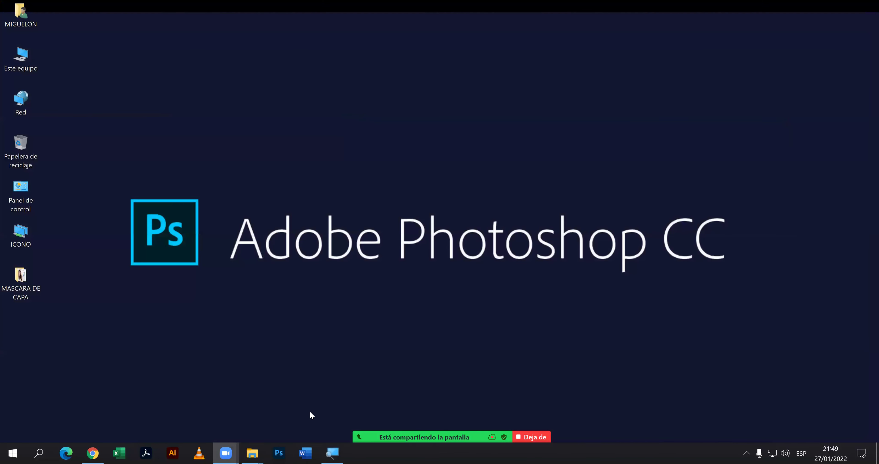
Relaunch Photoshop with default preferences from the taskbar and minimize its window.
click(289, 449)
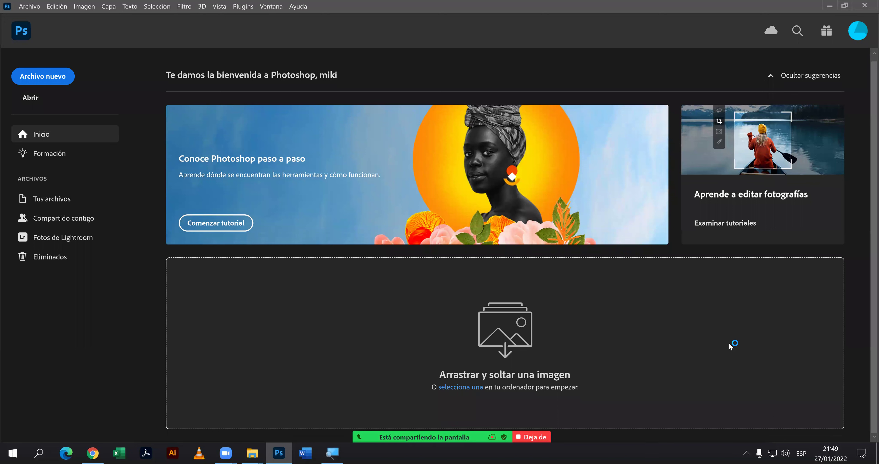
scroll(728, 346, down, 1)
click(830, 5)
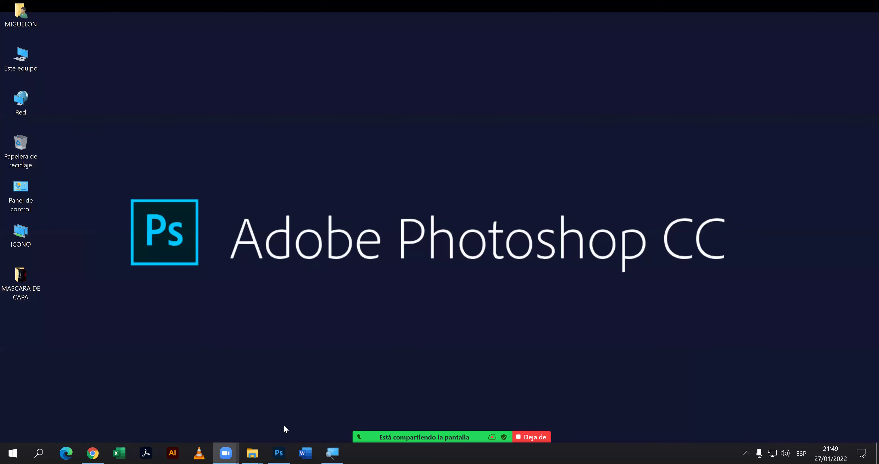
Restore the MASCARA DE CAPA Explorer window and delete the MASCARA DE CAPA item from the desktop.
click(258, 454)
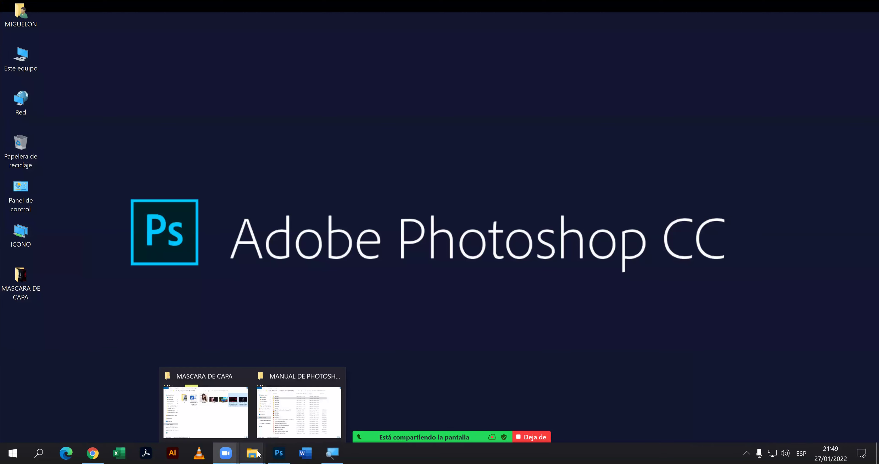
click(204, 409)
click(129, 153)
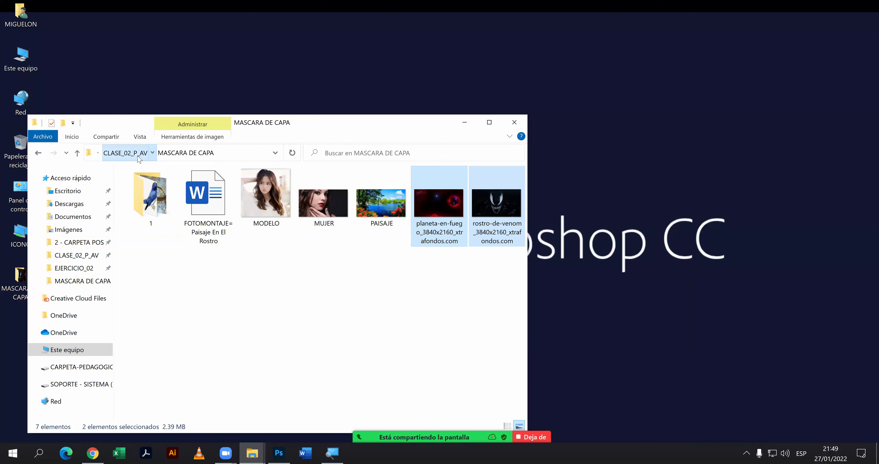
right_click(14, 279)
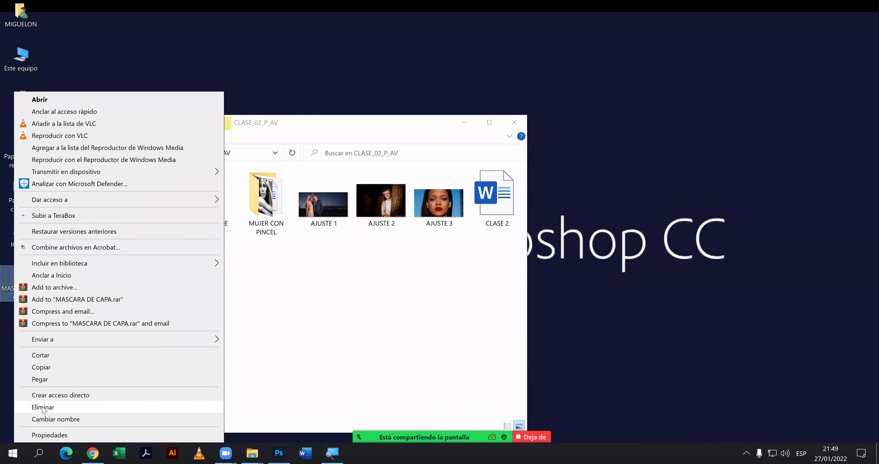
click(46, 409)
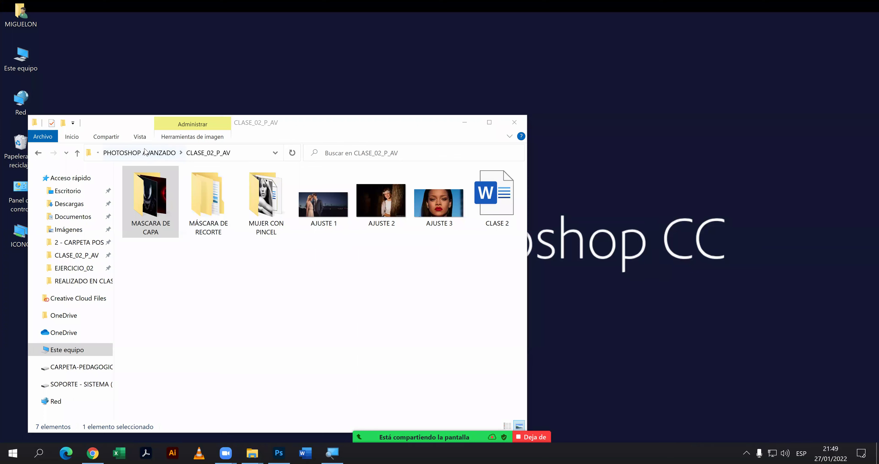
Navigate via 001_DISEÑO GRÁFICO to EVIDENCIA PHOTOSHOP AVANZADO > REALIZADO EN CLASE 02, maximizing Explorer.
click(181, 158)
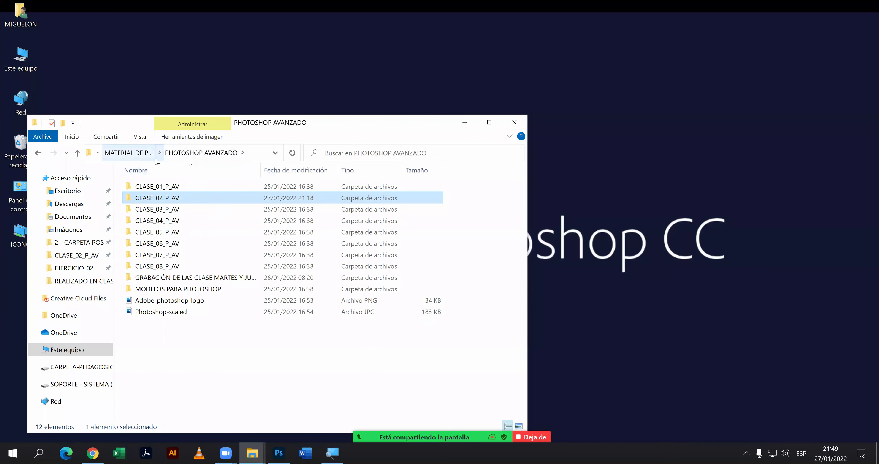
click(155, 157)
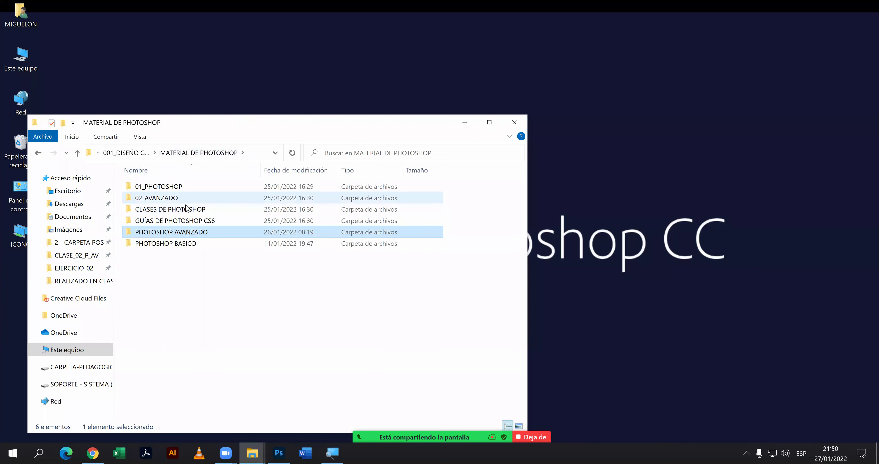
click(149, 156)
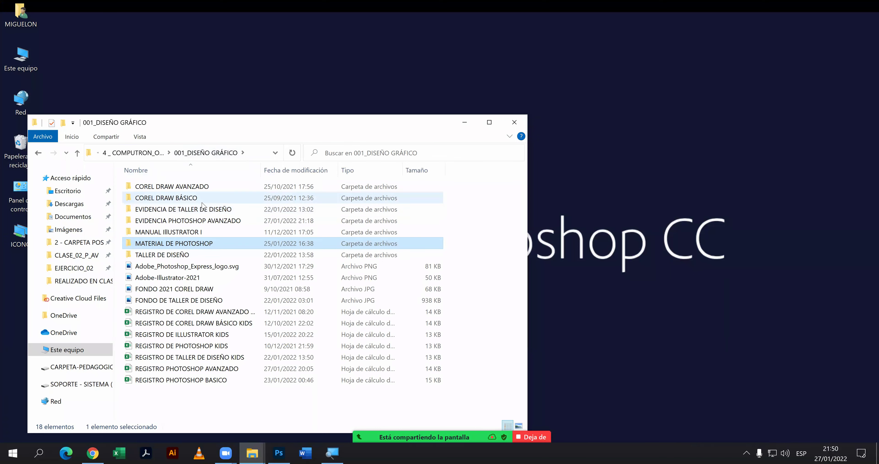
double_click(191, 221)
click(199, 201)
double_click(198, 200)
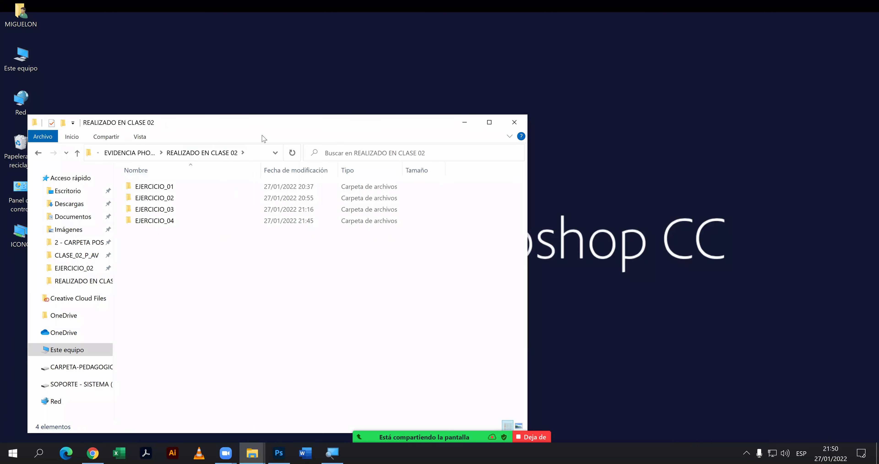
drag(202, 128, 203, 128)
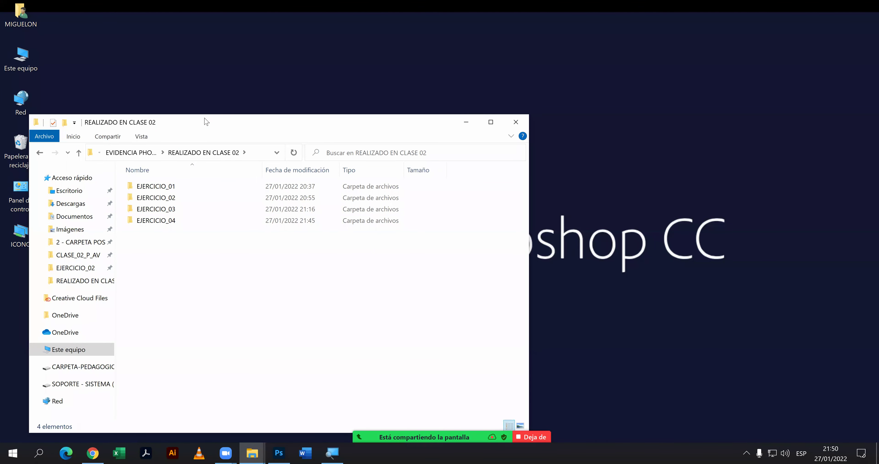
double_click(206, 121)
Open the EJERCICIO_01 folder and launch EJEMPLO_01 in Photoshop.
double_click(154, 82)
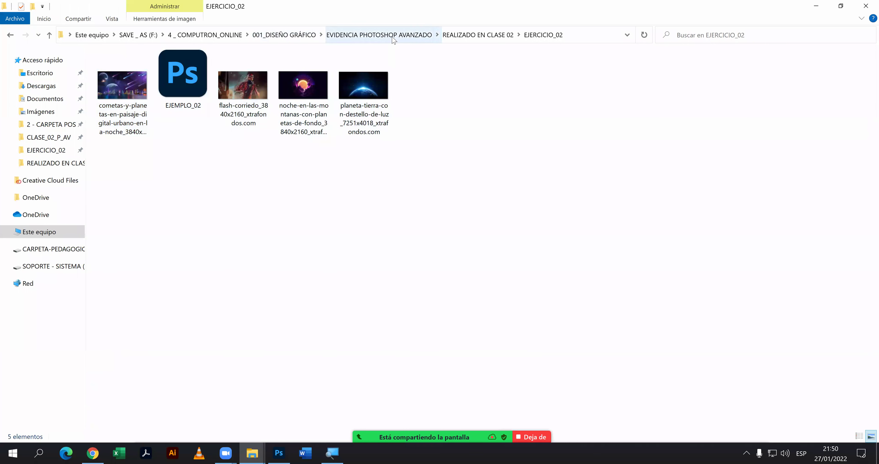
click(393, 35)
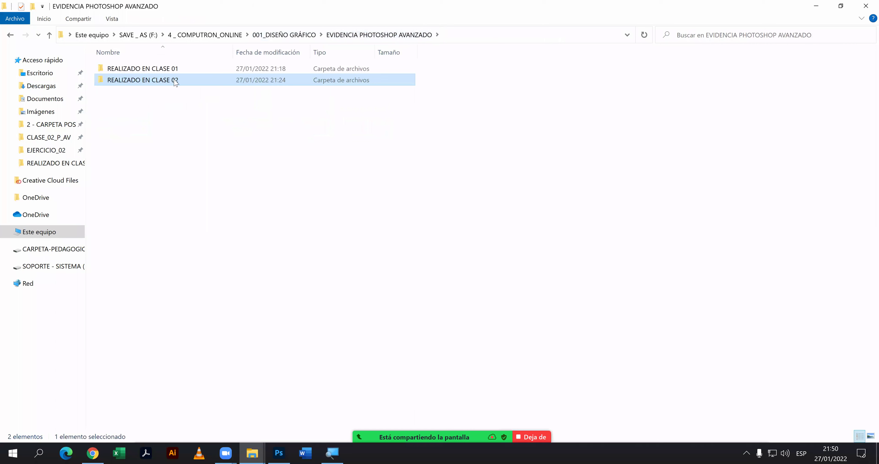
mouse_move(143, 69)
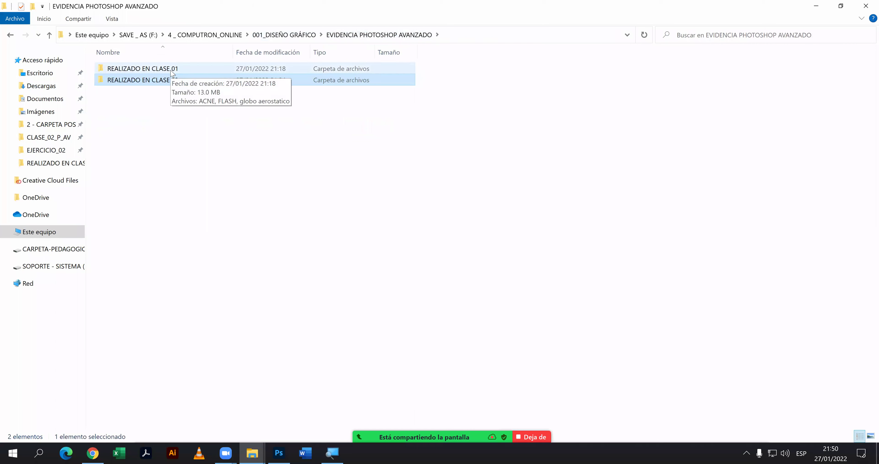
double_click(173, 81)
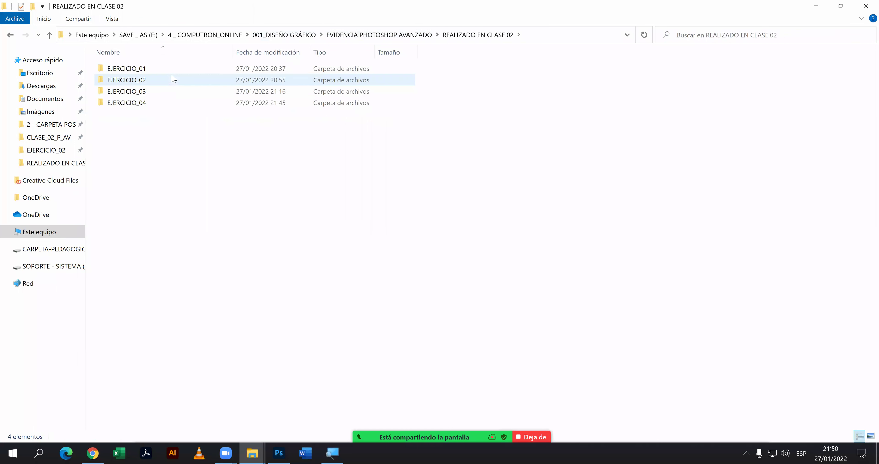
double_click(173, 69)
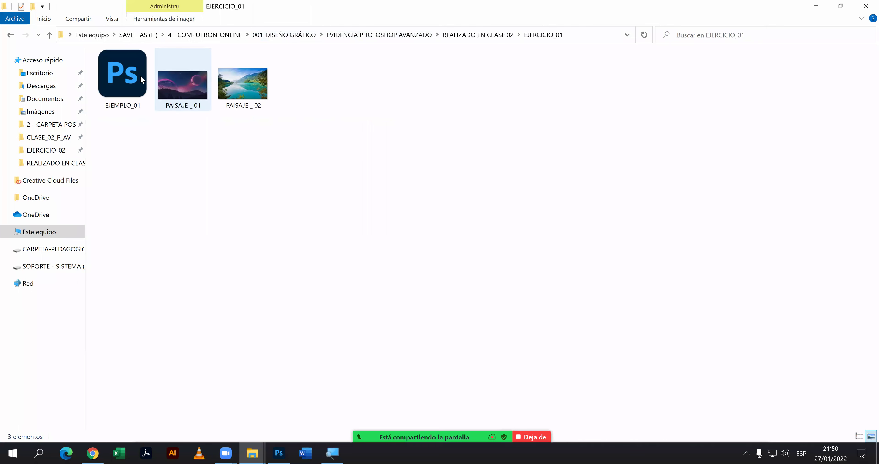
double_click(142, 79)
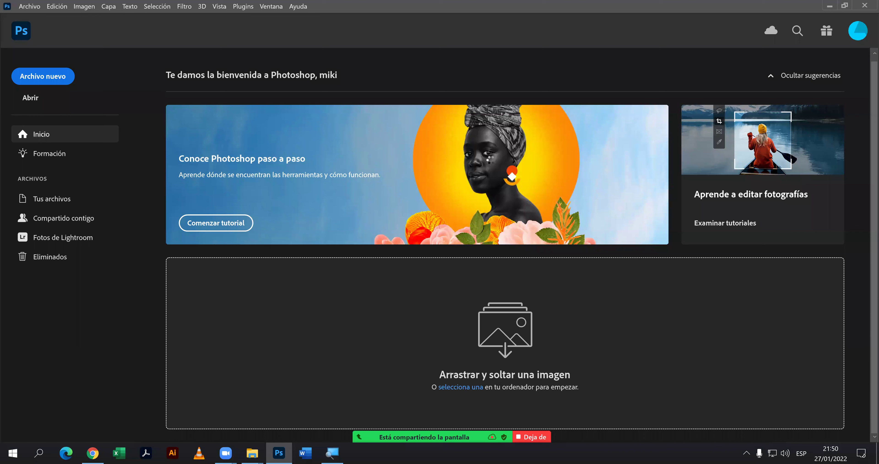
Open EJEMPLO_01 without colour management, review the lake text layout, and close it.
click(501, 212)
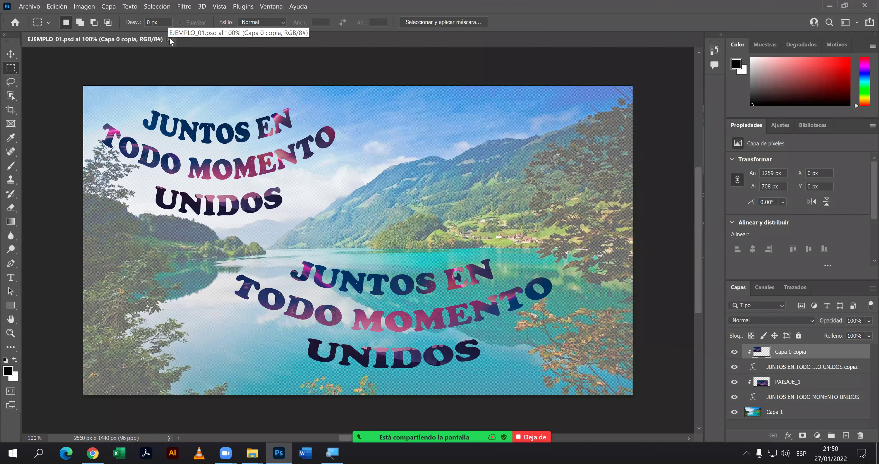
click(168, 39)
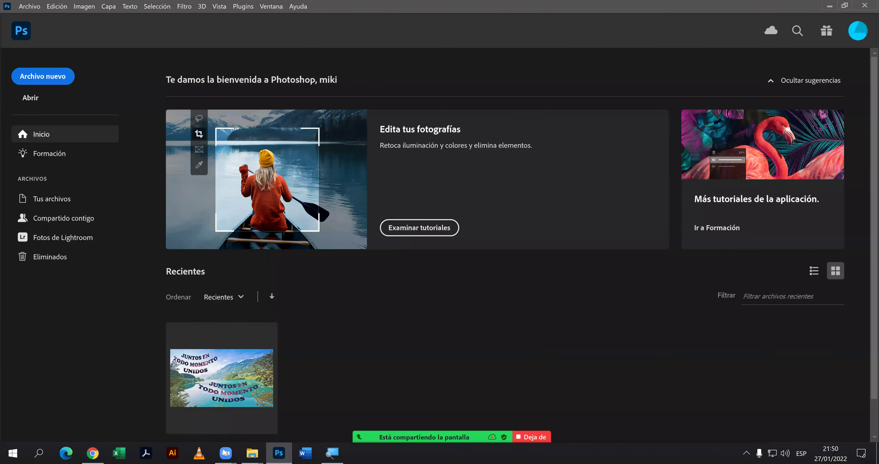
mouse_move(251, 452)
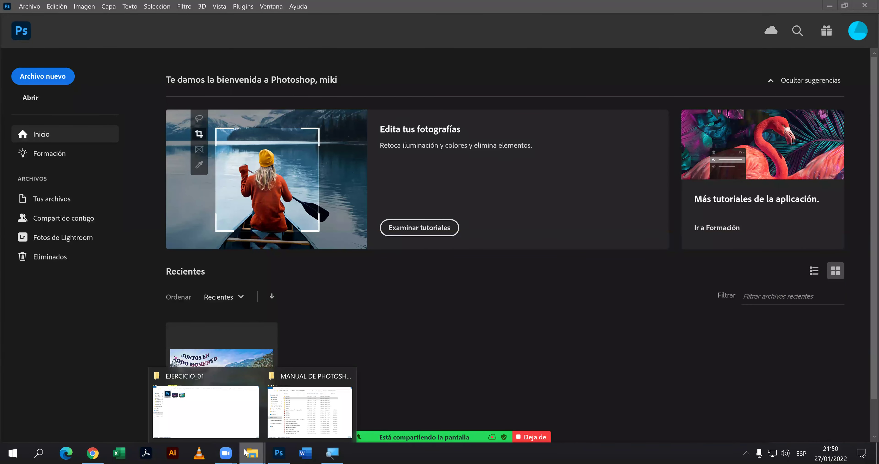
Open EJEMPLO_02 from the EJERCICIO_02 folder in Photoshop without colour management.
click(205, 410)
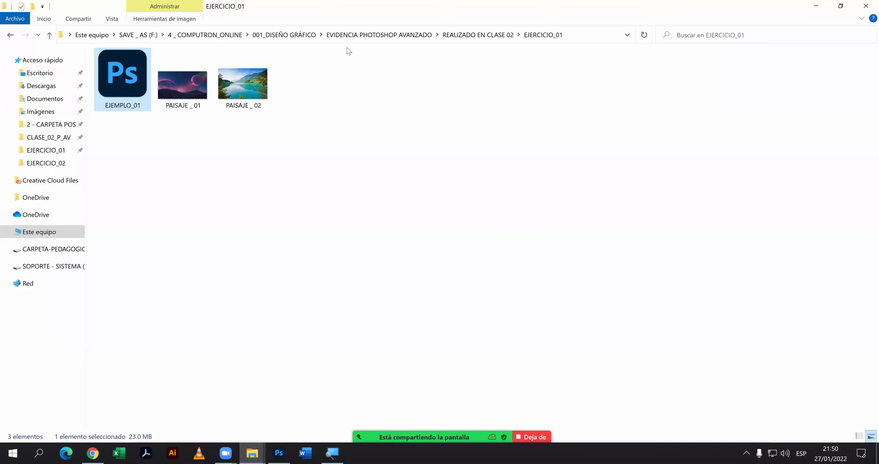
click(478, 34)
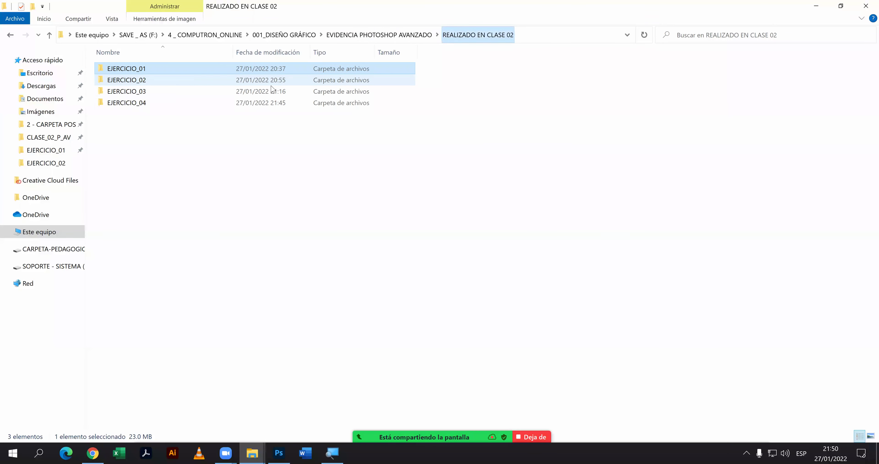
double_click(178, 81)
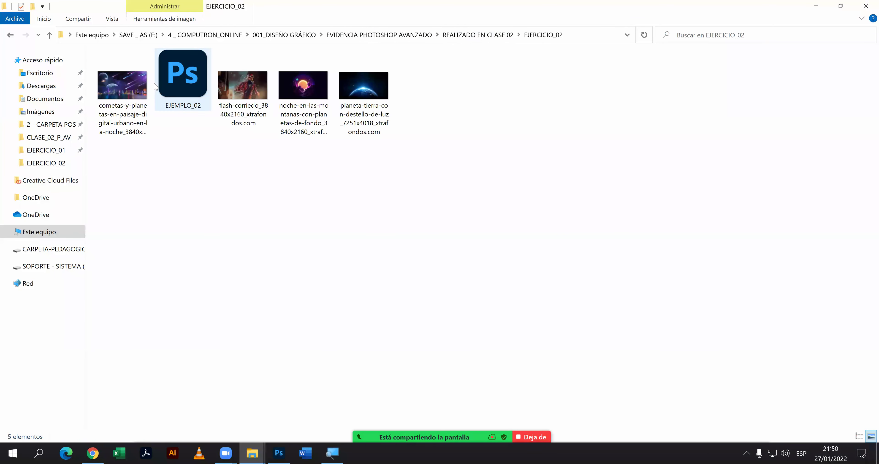
double_click(177, 85)
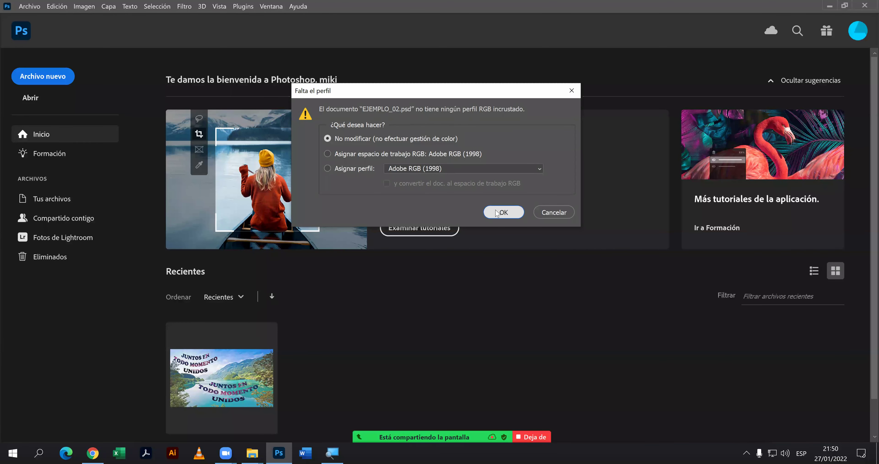
click(490, 213)
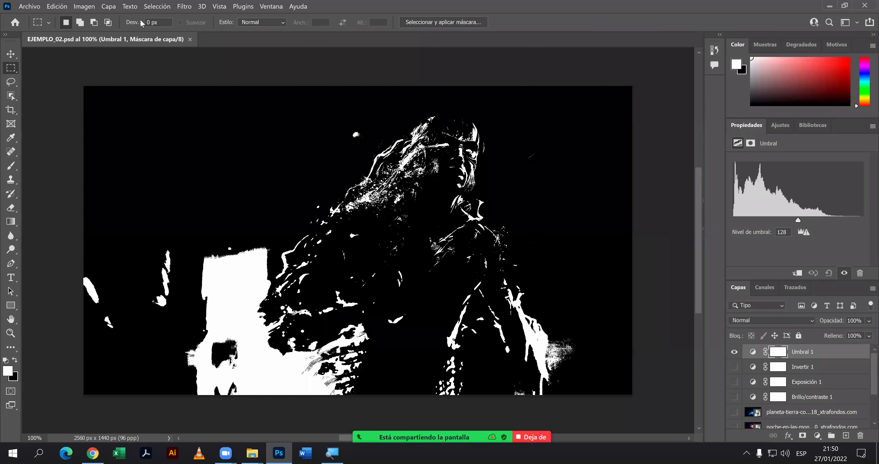
Browse the Capa menu to check the Umbral 1 threshold layer, then close EJEMPLO_02.
click(108, 7)
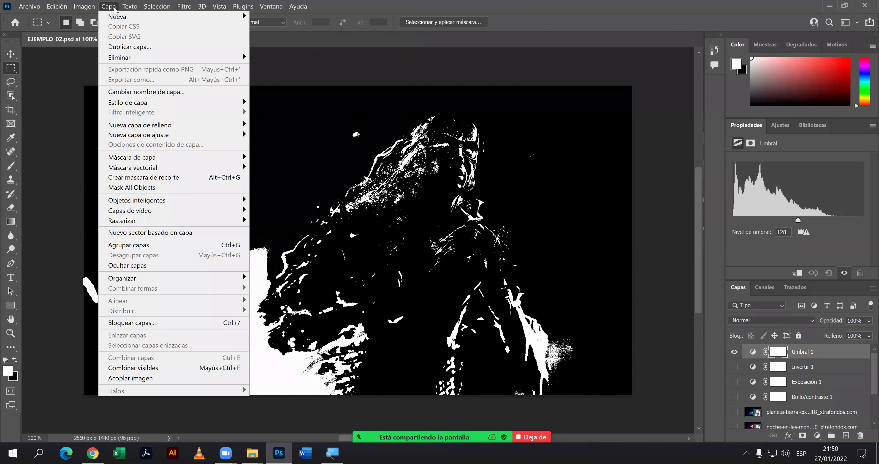
key(Escape)
key(Return)
key(Escape)
key(Escape)
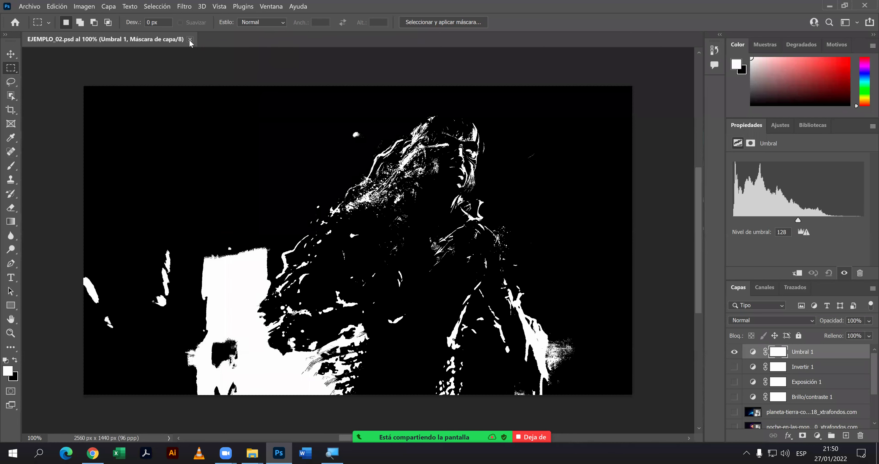
click(190, 39)
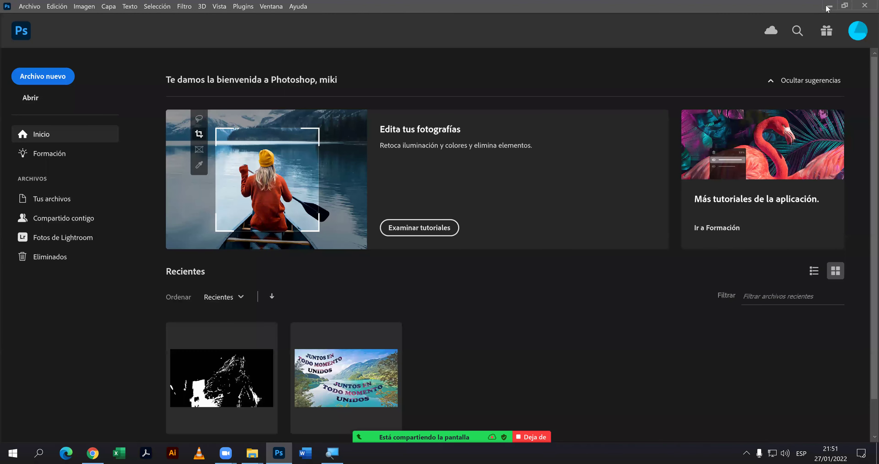
Go back to the folder window and move from EJERCICIO_02 into the EJERCICIO_03 folder.
key(alt+Tab)
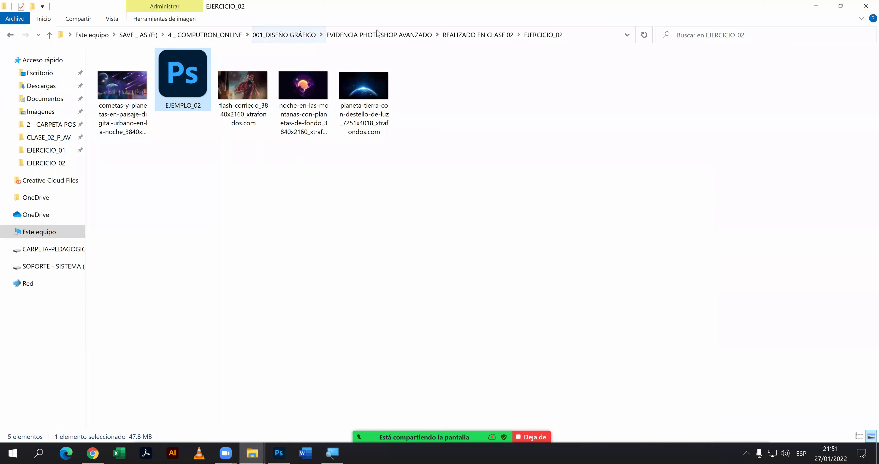
click(486, 35)
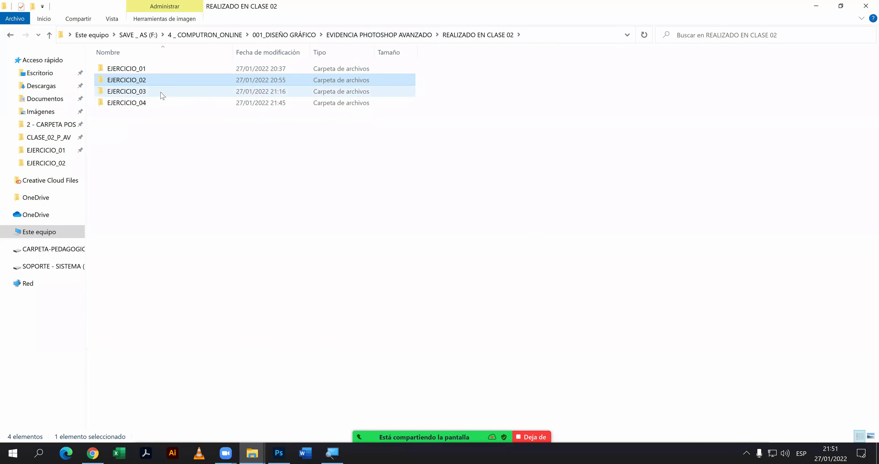
click(162, 95)
double_click(162, 95)
Open MODELO.psd without colour management, close it, and minimise Photoshop.
double_click(136, 71)
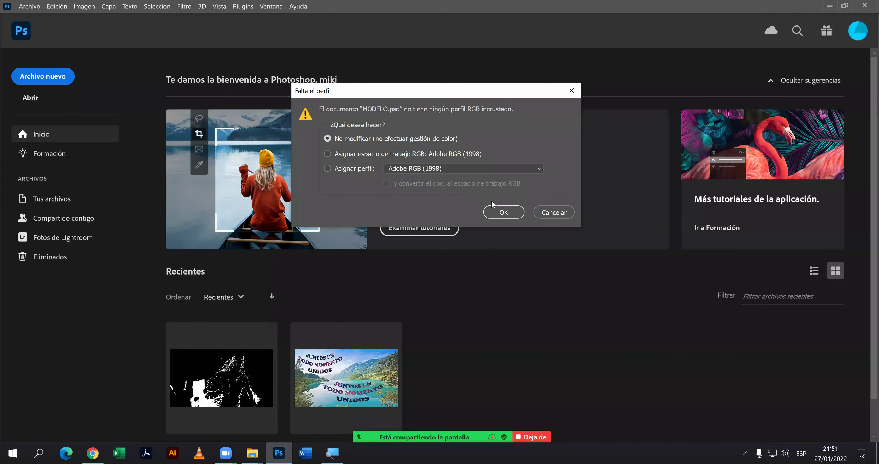
click(504, 212)
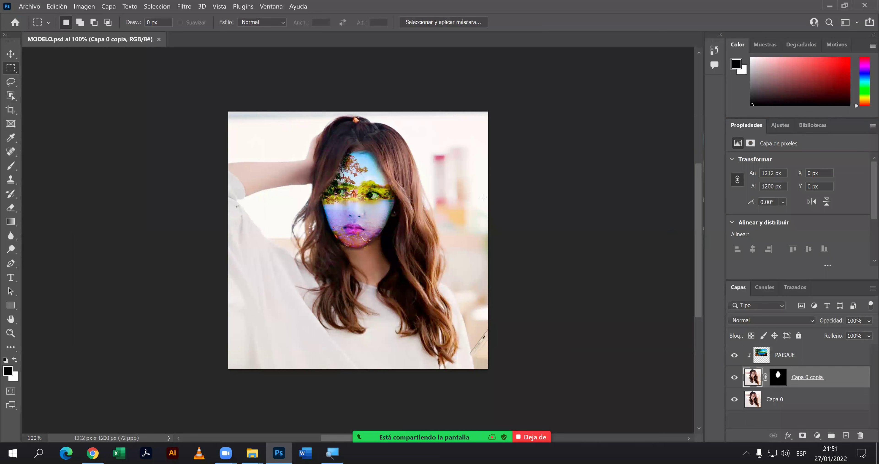
click(159, 39)
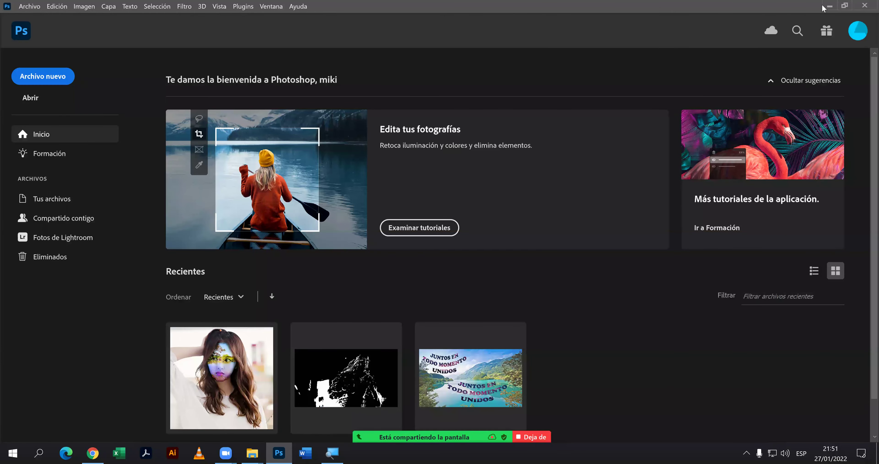
click(829, 6)
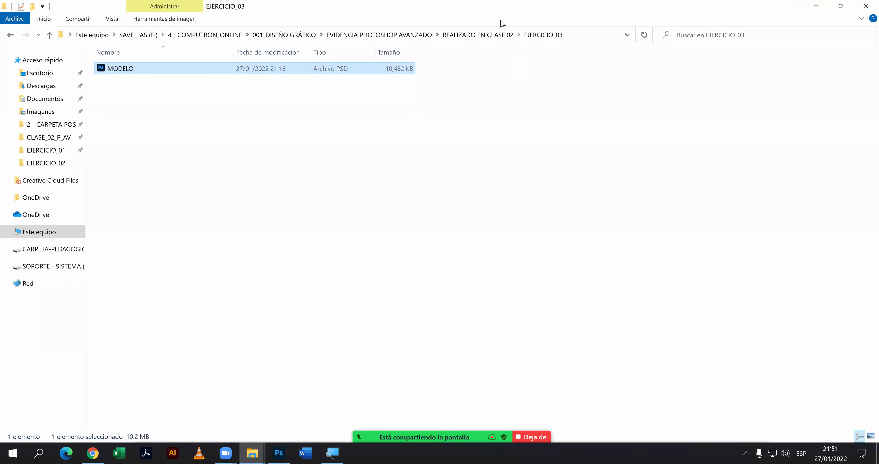
Open FOTO MONTAJE.psd from EJERCICIO_04 without colour management, then close it.
click(486, 39)
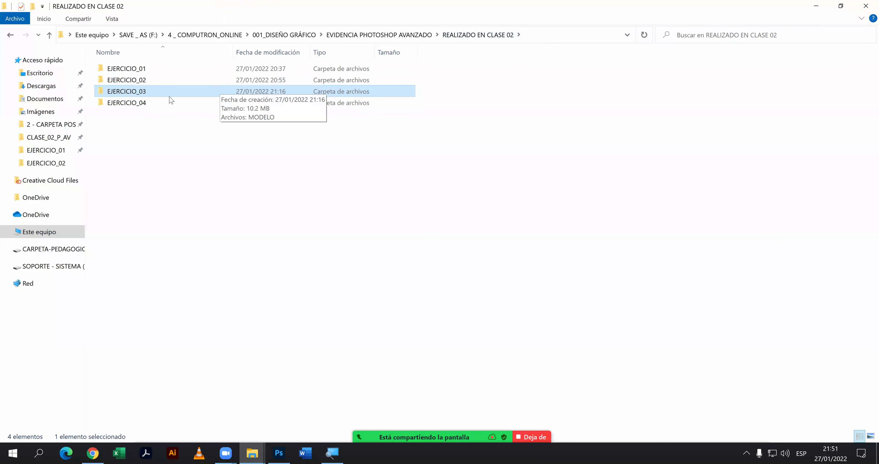
double_click(152, 102)
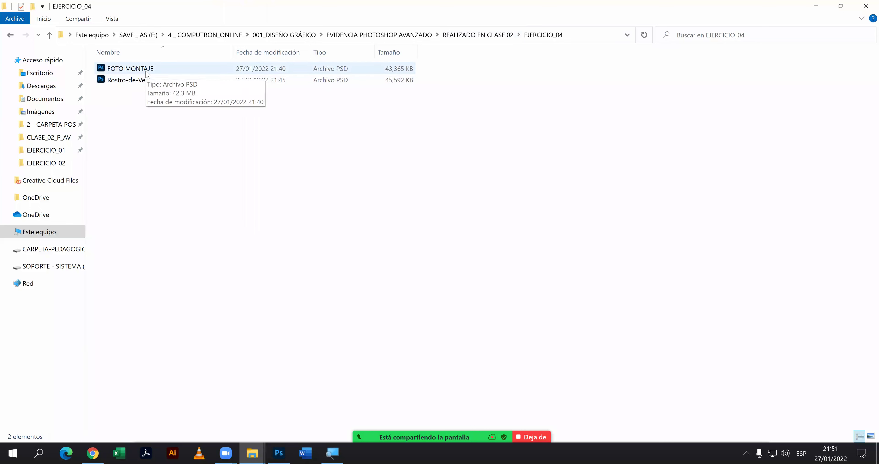
double_click(147, 70)
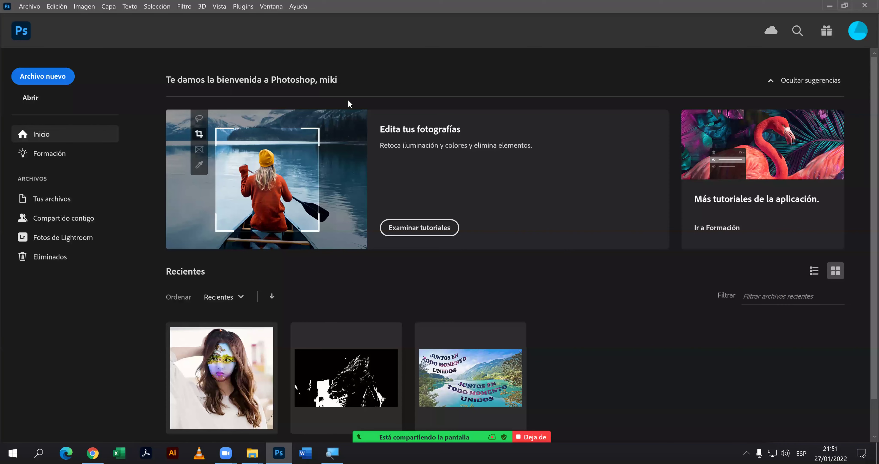
click(512, 211)
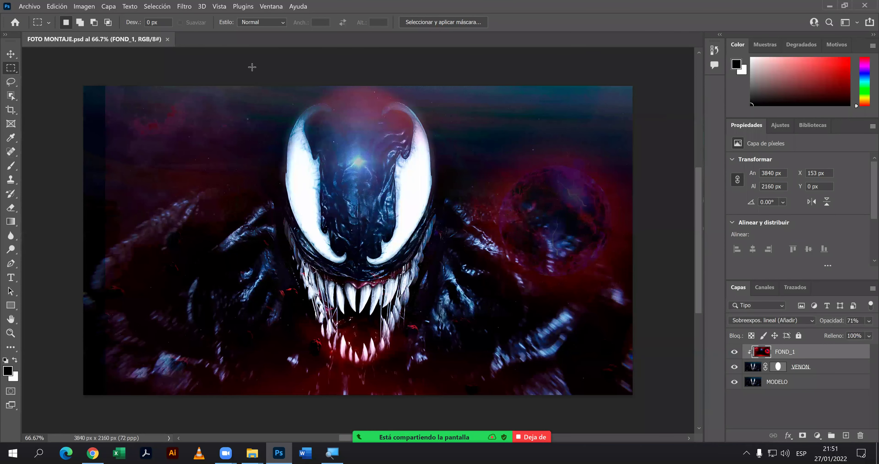
click(169, 39)
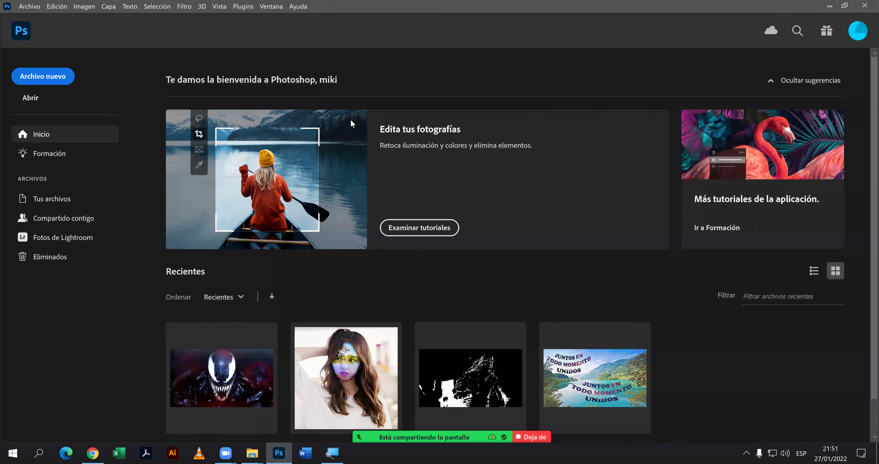
Restore all warning dialogs, reset preferences on exit, then quit Photoshop and close the EJERCICIO_04 window.
key(ctrl+k)
click(420, 178)
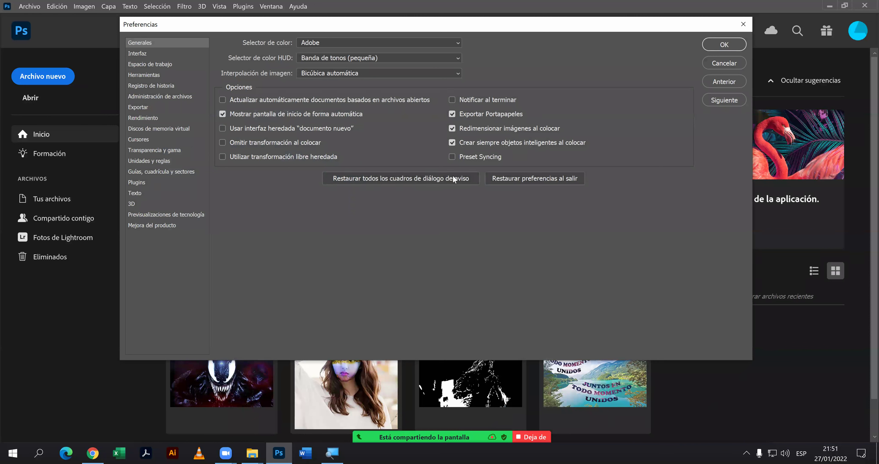
click(471, 195)
click(513, 180)
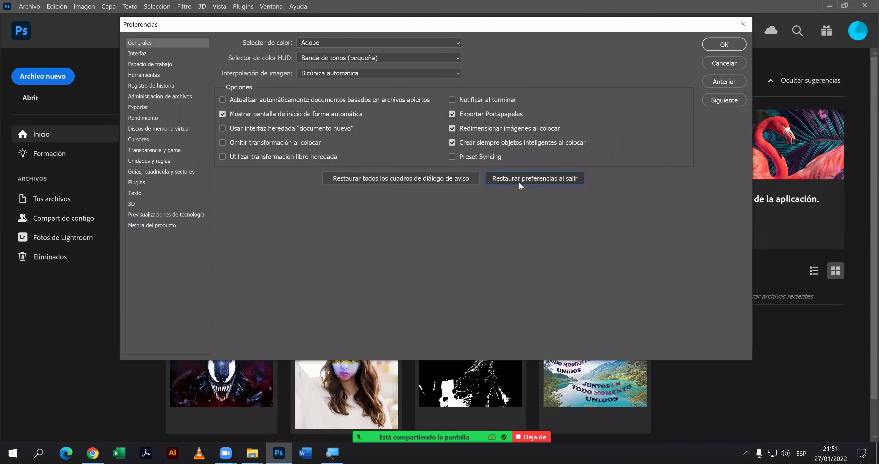
click(476, 192)
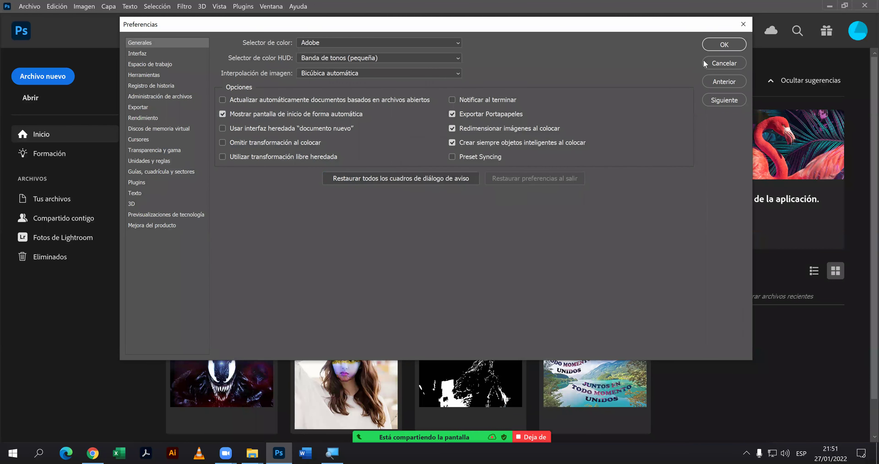
click(721, 47)
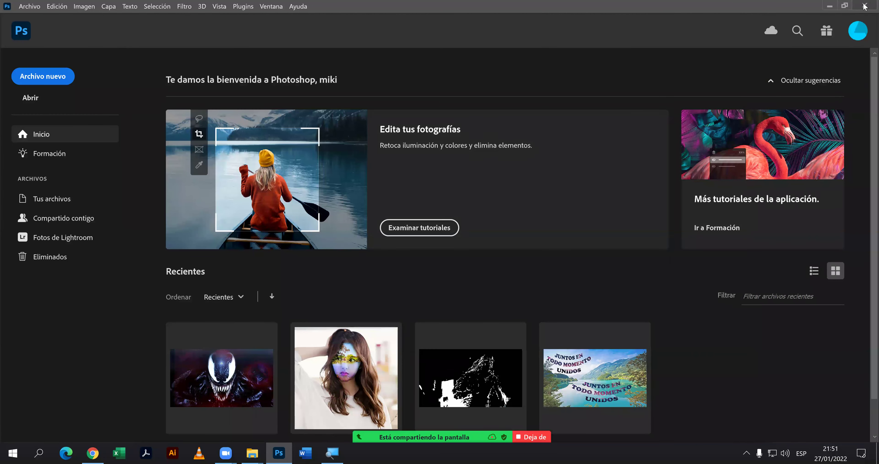
click(864, 6)
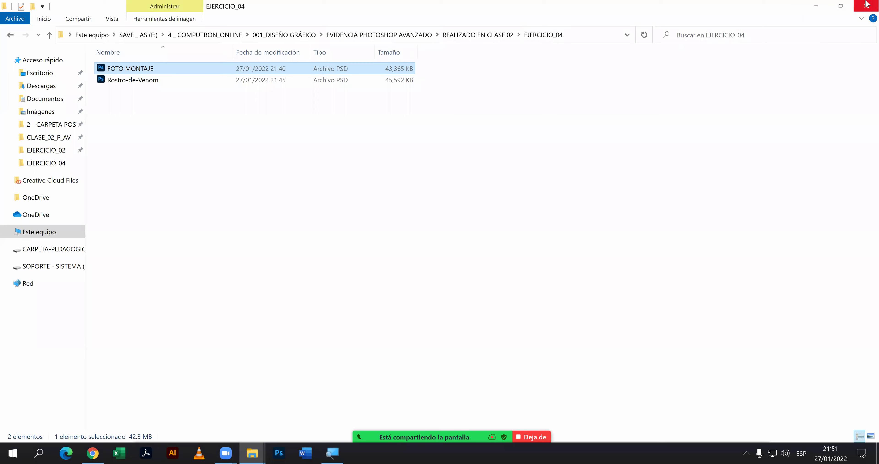
click(866, 4)
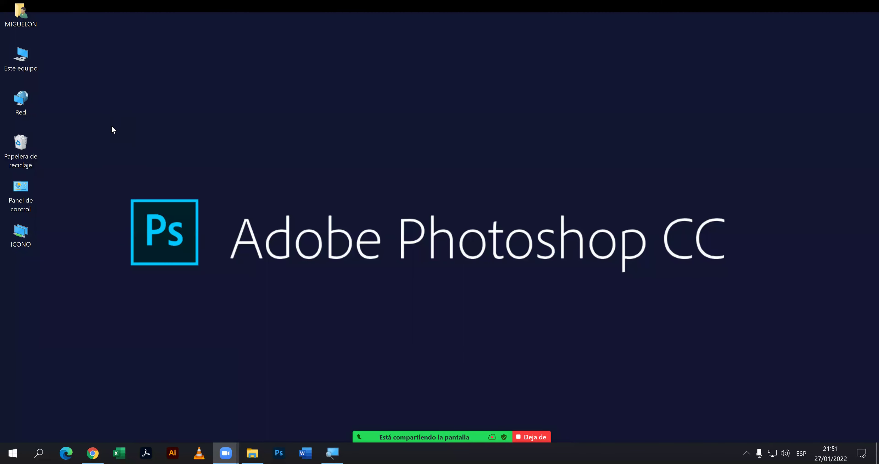